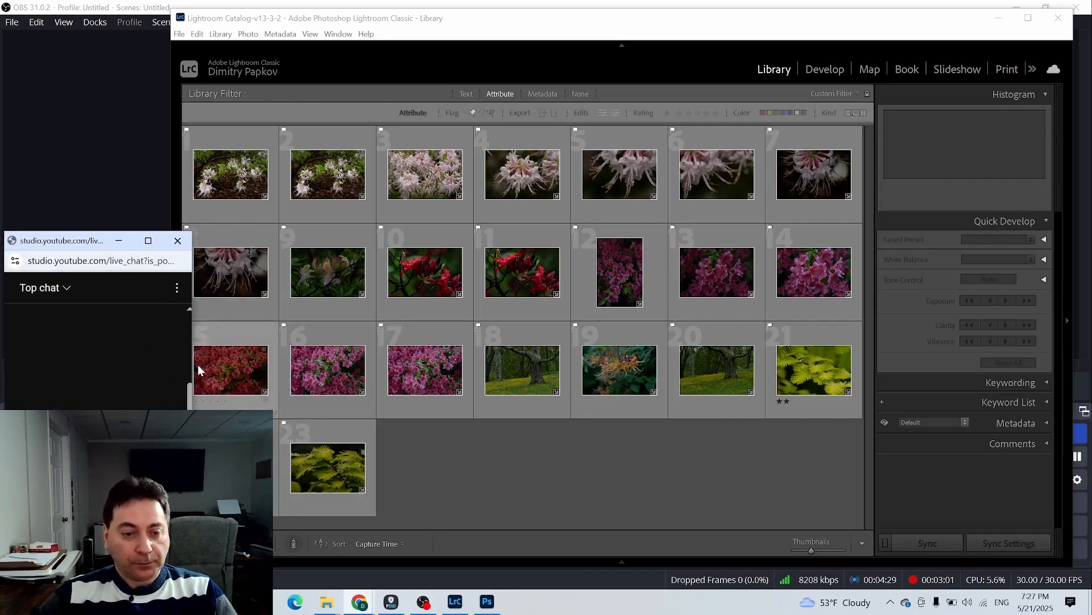
Step: Open the tenth photo, the dark shot of red azalea blossoms, full size in the Develop module
mouse_move(560, 18)
left_mouse_down()
mouse_move(579, 19)
mouse_move(575, 29)
left_mouse_up()
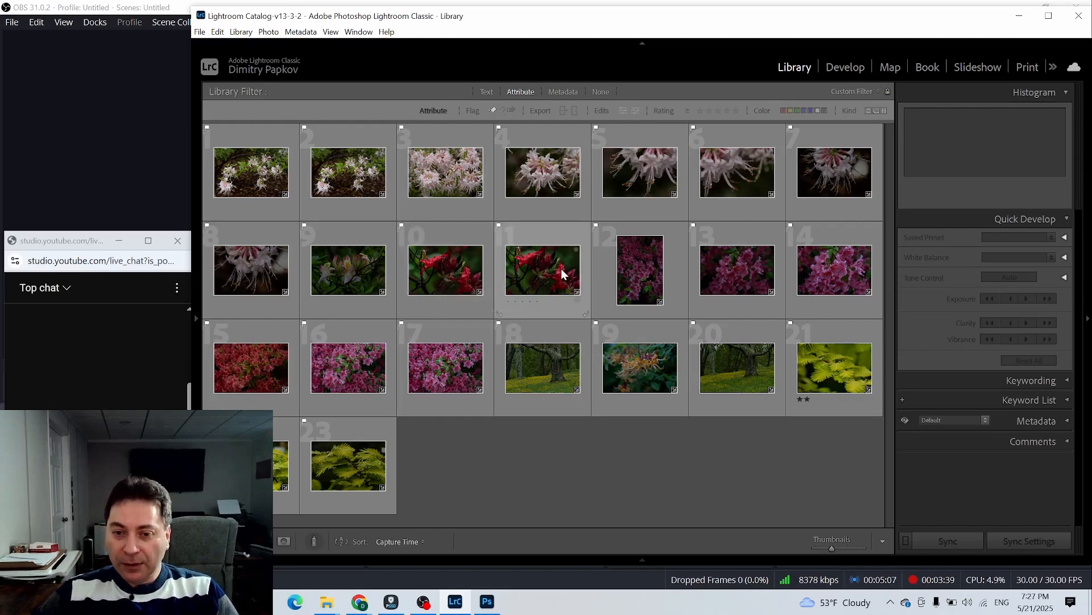
left_click(441, 267)
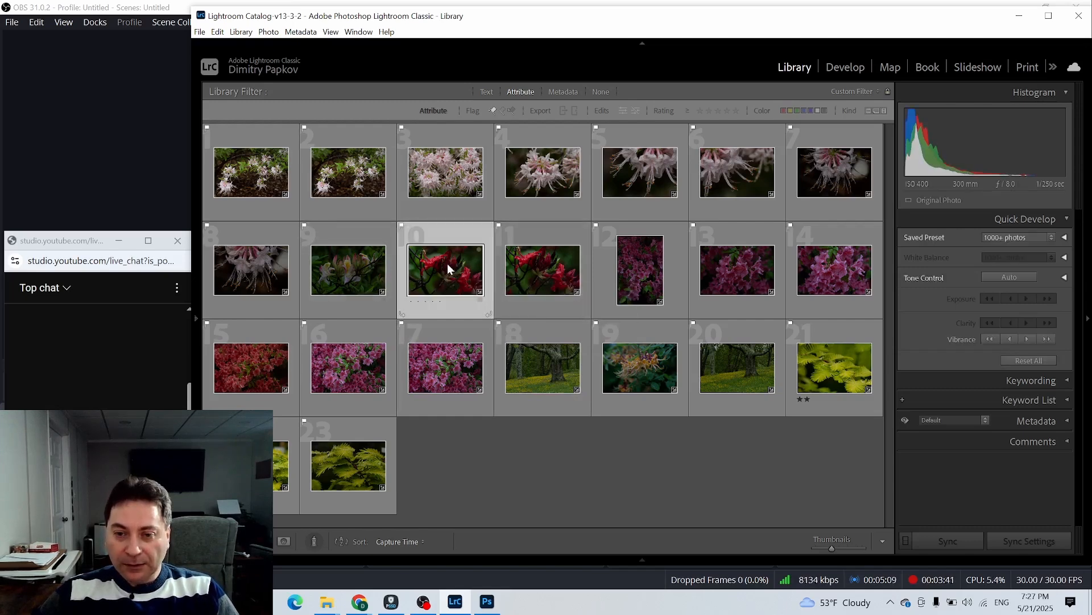
double_click(445, 264)
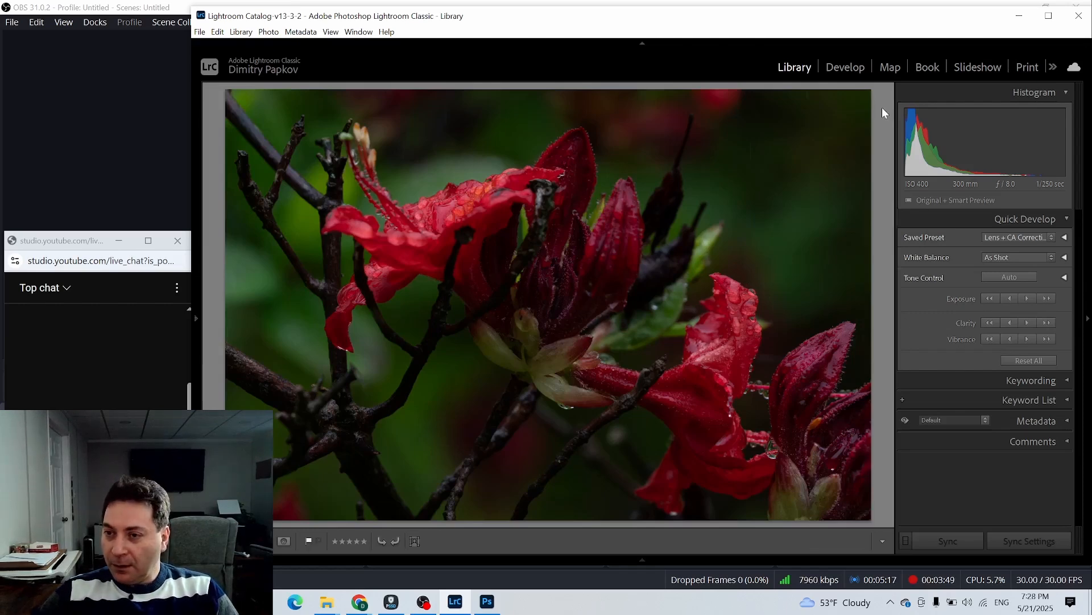
left_click(845, 68)
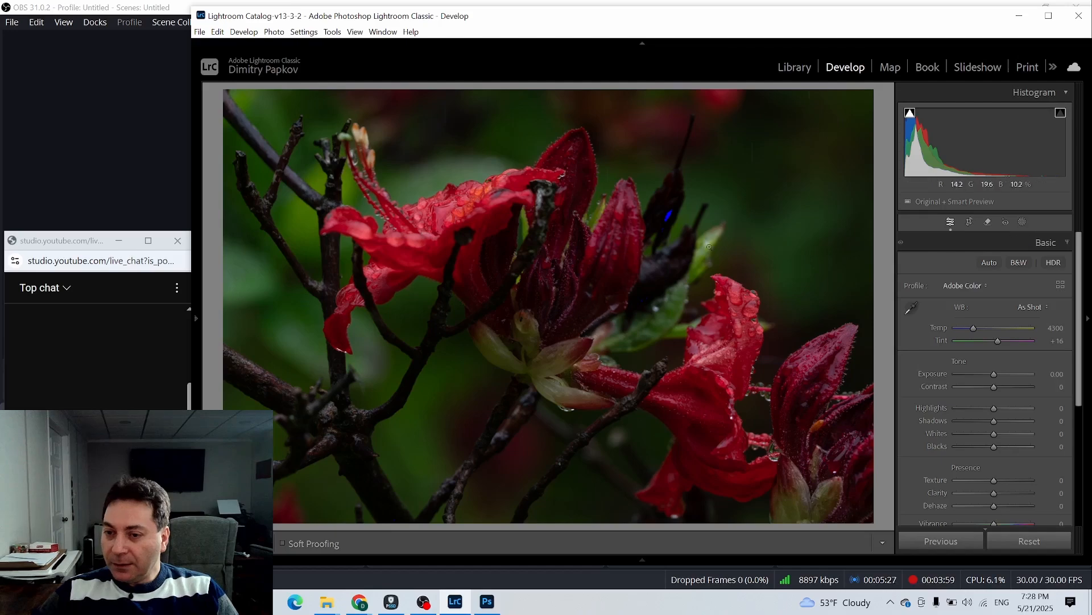
Step: Enhance the photo with AI Denoise at an amount of 32, keeping Create Stack enabled
left_click(742, 246)
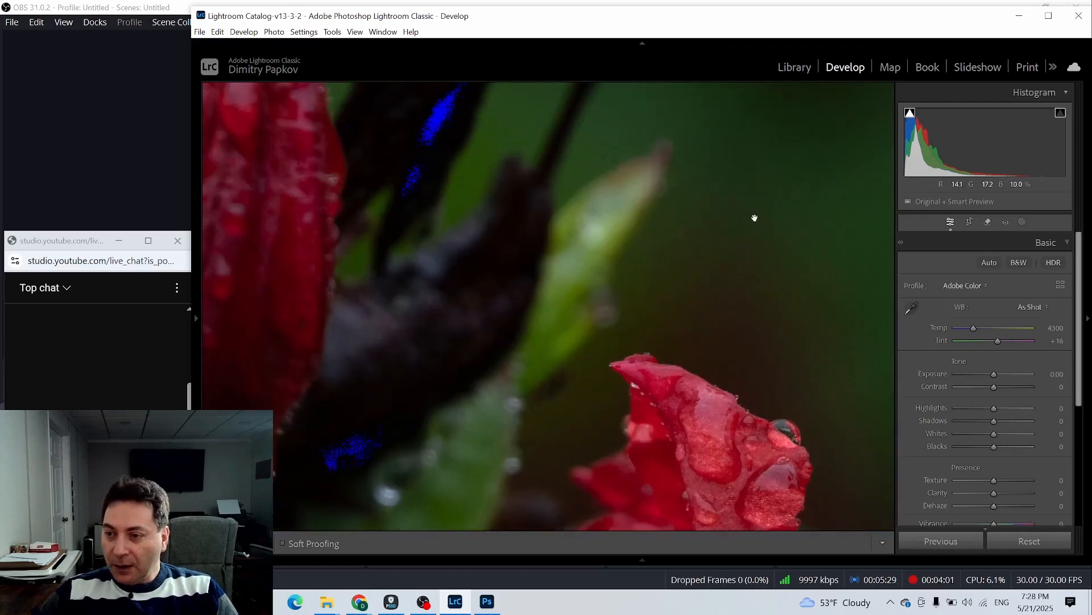
left_click(683, 224)
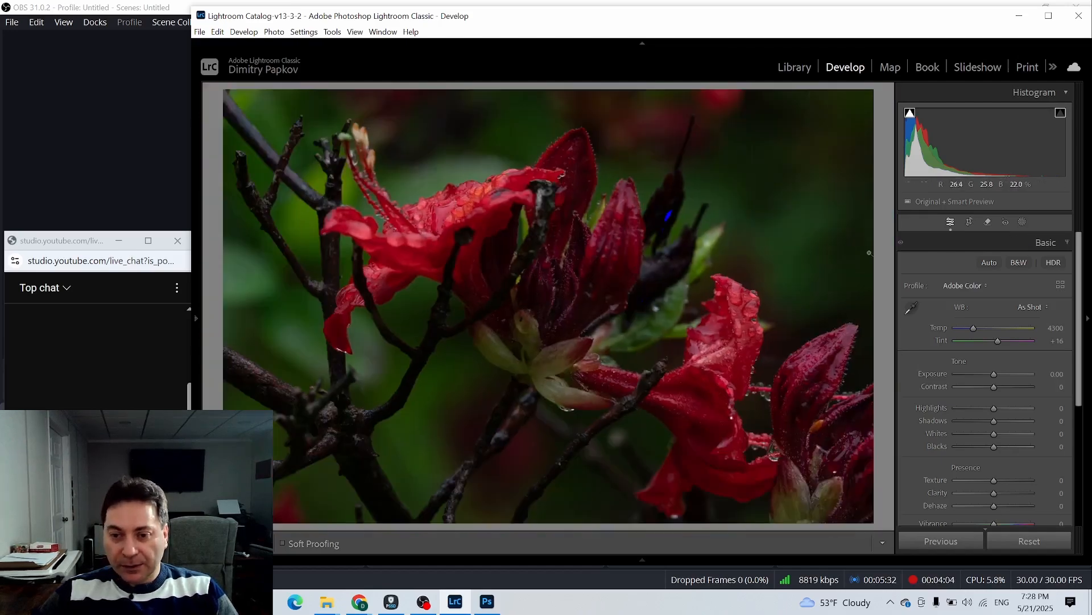
scroll(1007, 338, "down", 5)
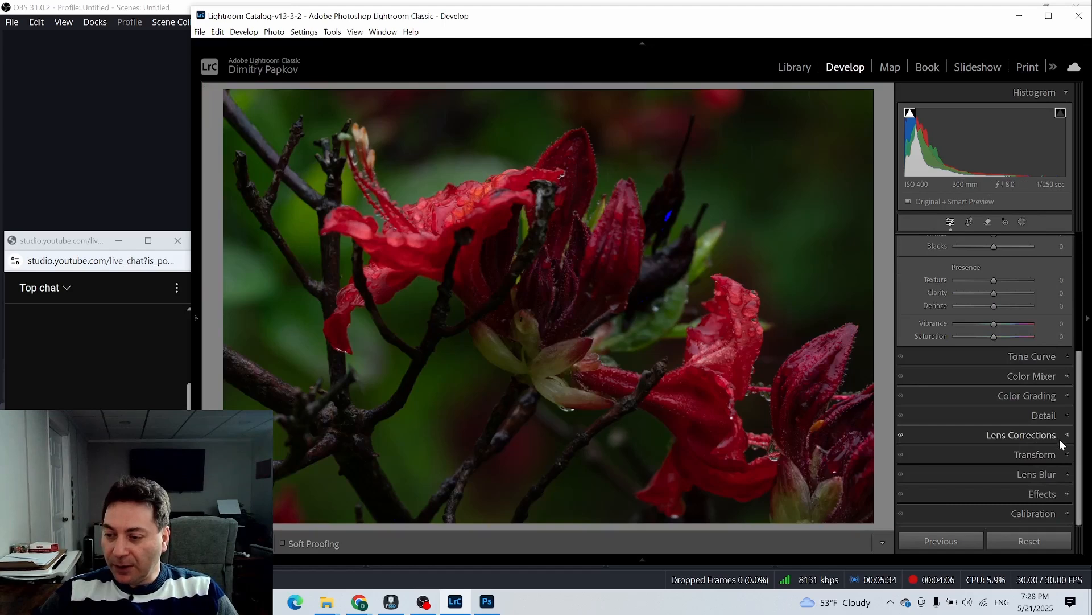
left_click(1063, 417)
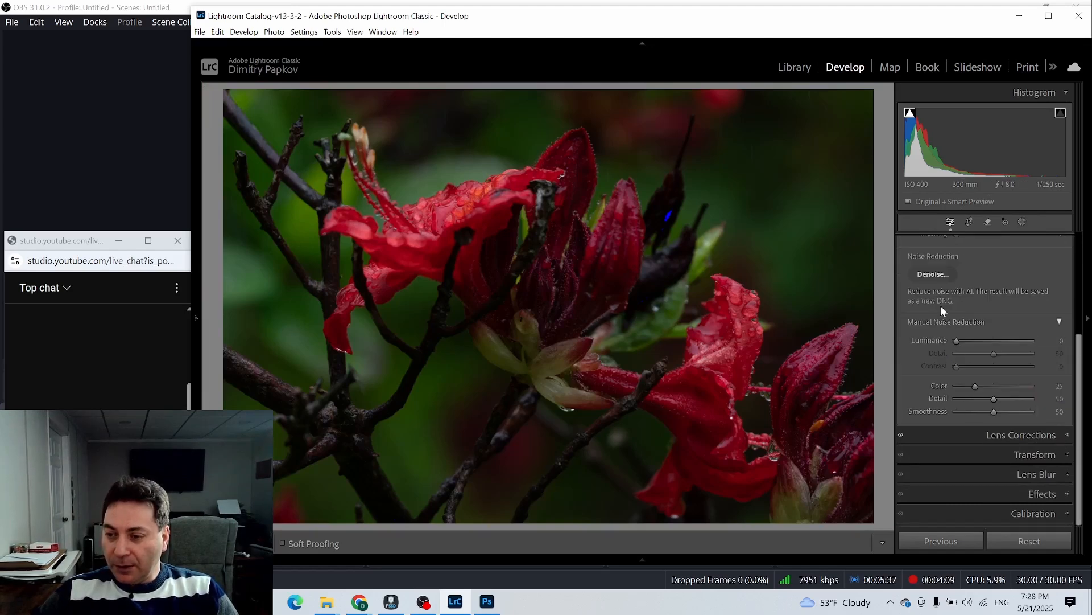
left_click(918, 274)
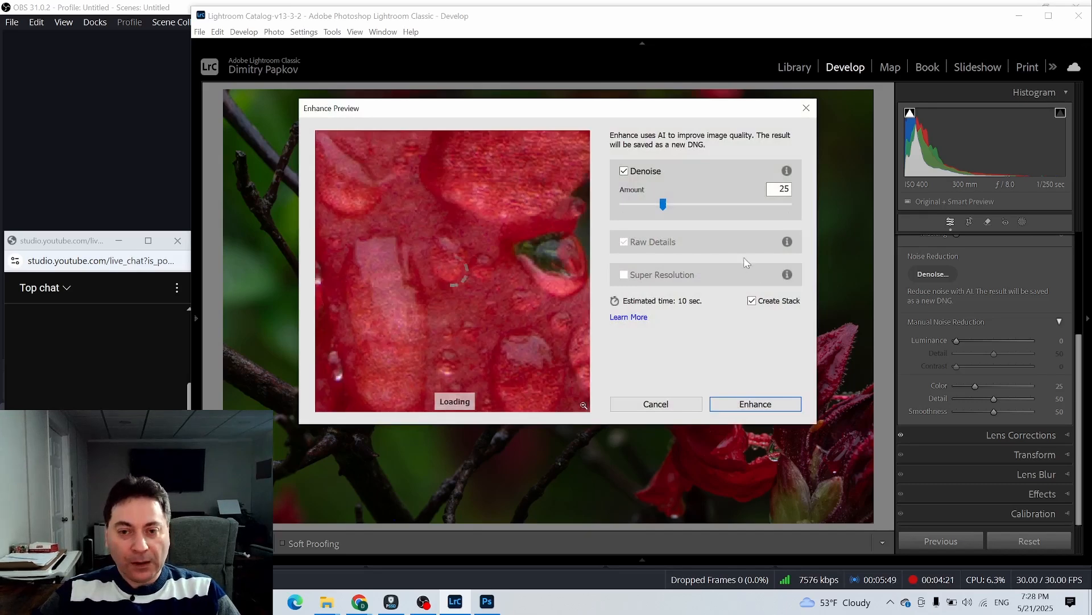
left_click_drag(531, 206, 382, 263)
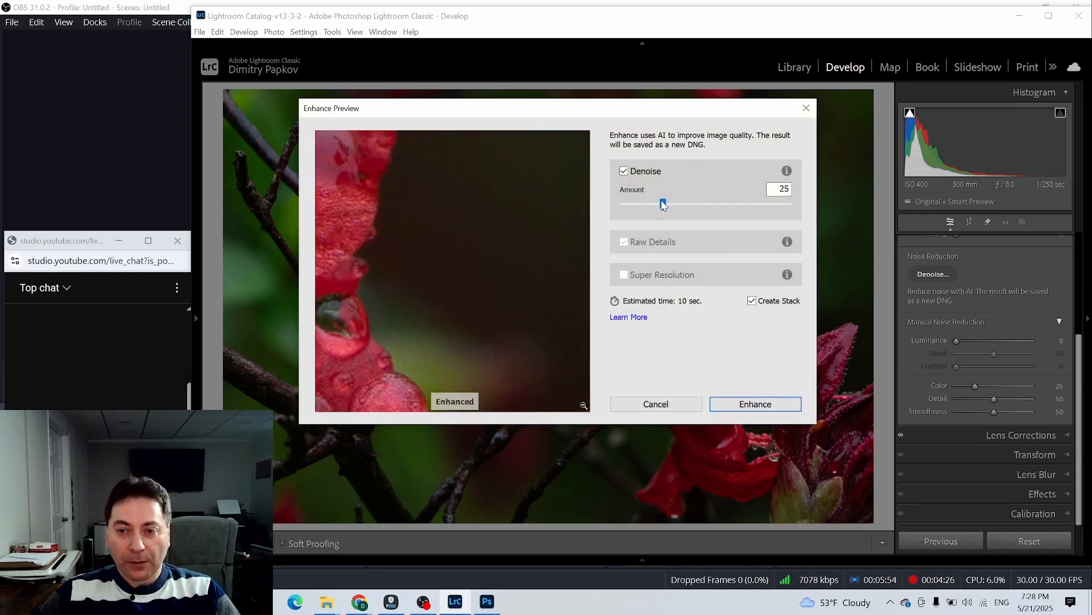
left_click_drag(663, 204, 672, 204)
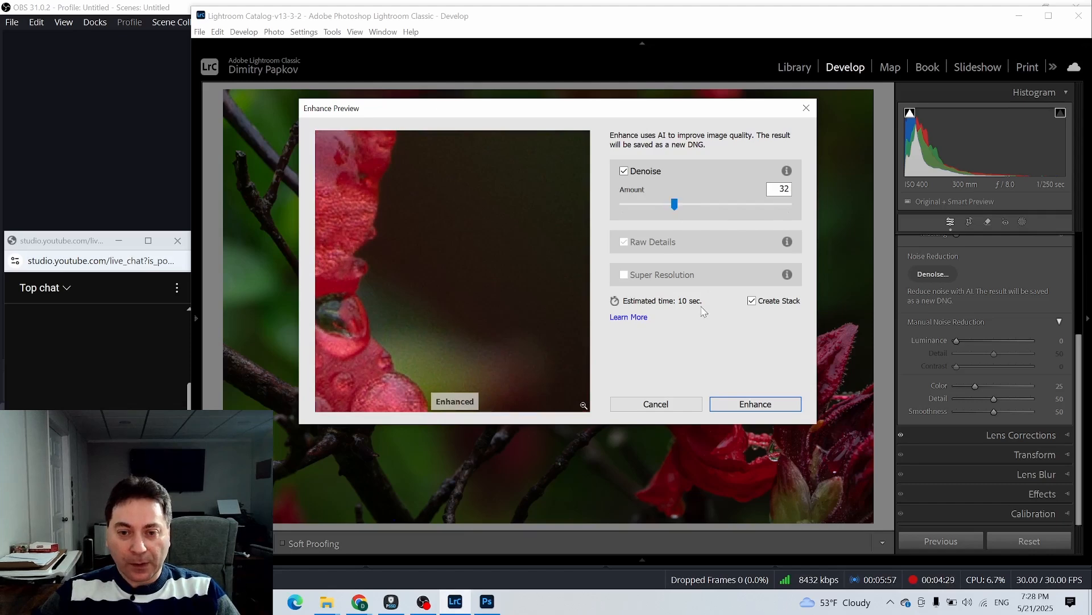
left_click(750, 402)
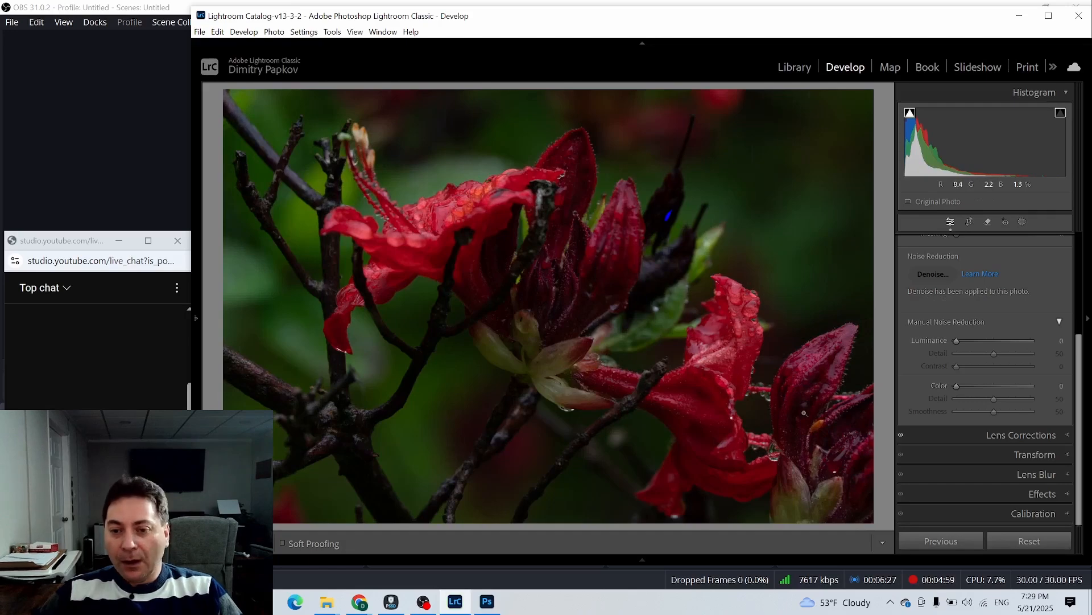
Step: Inspect the denoised background and dark inner petals up close, and close the Detail settings
left_click(773, 221)
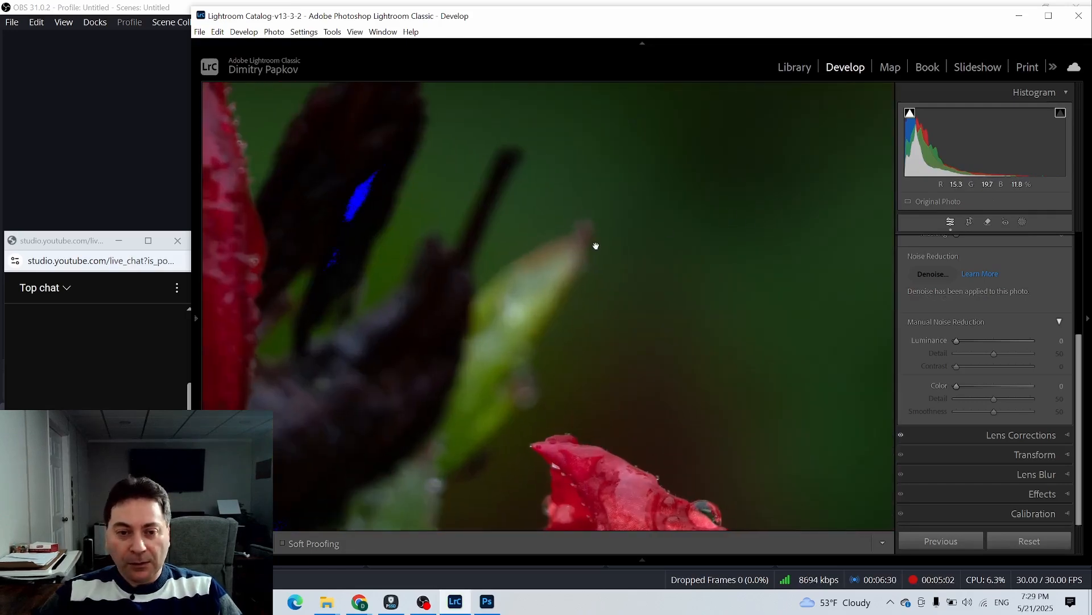
left_click(596, 245)
left_click(506, 243)
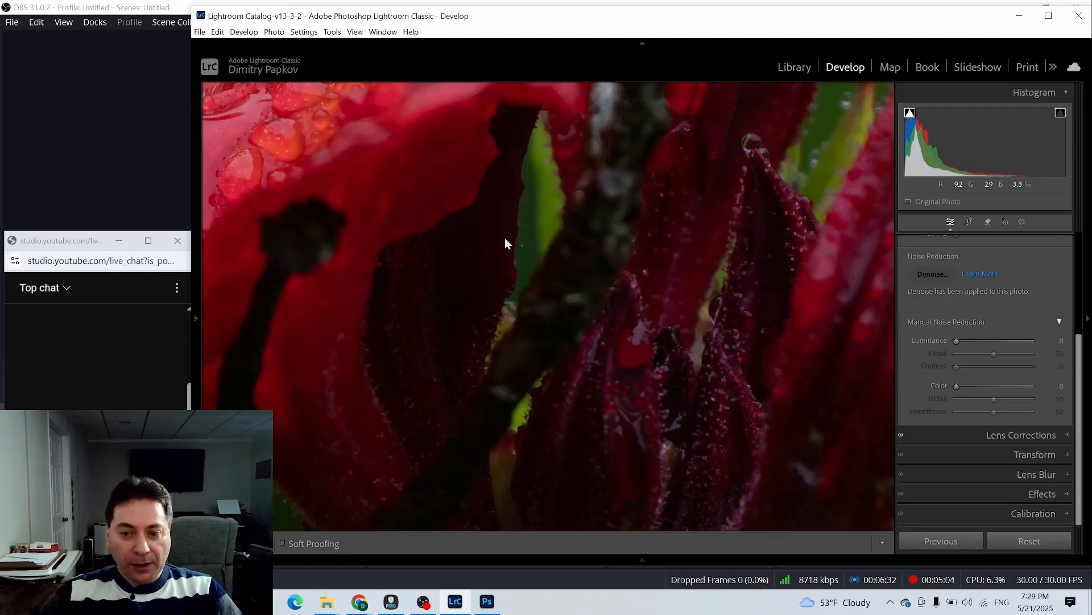
left_click(506, 244)
left_click_drag(1078, 340, 1079, 231)
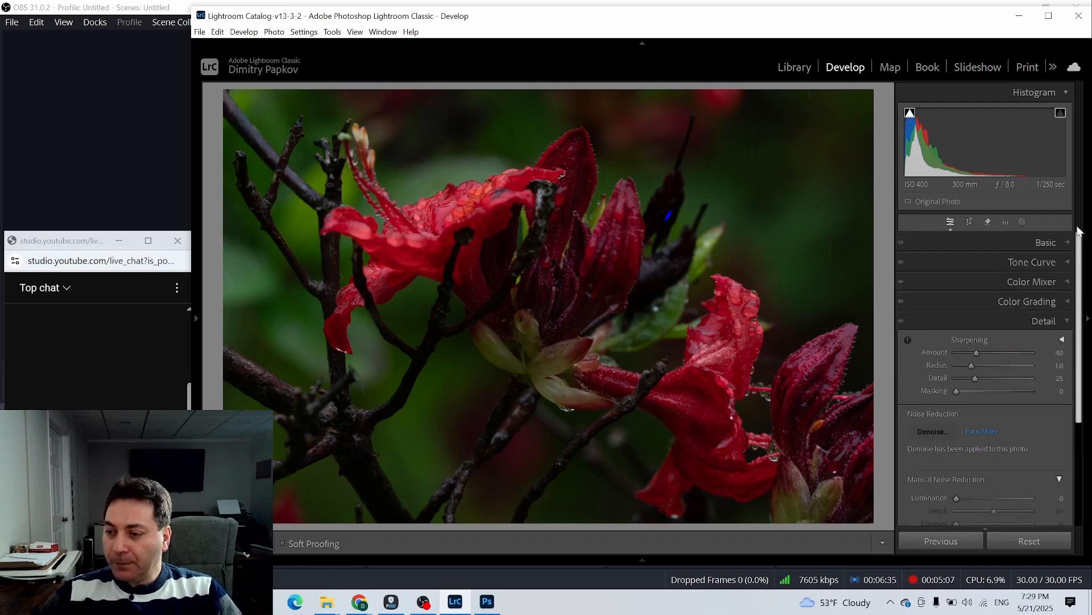
left_click(1067, 321)
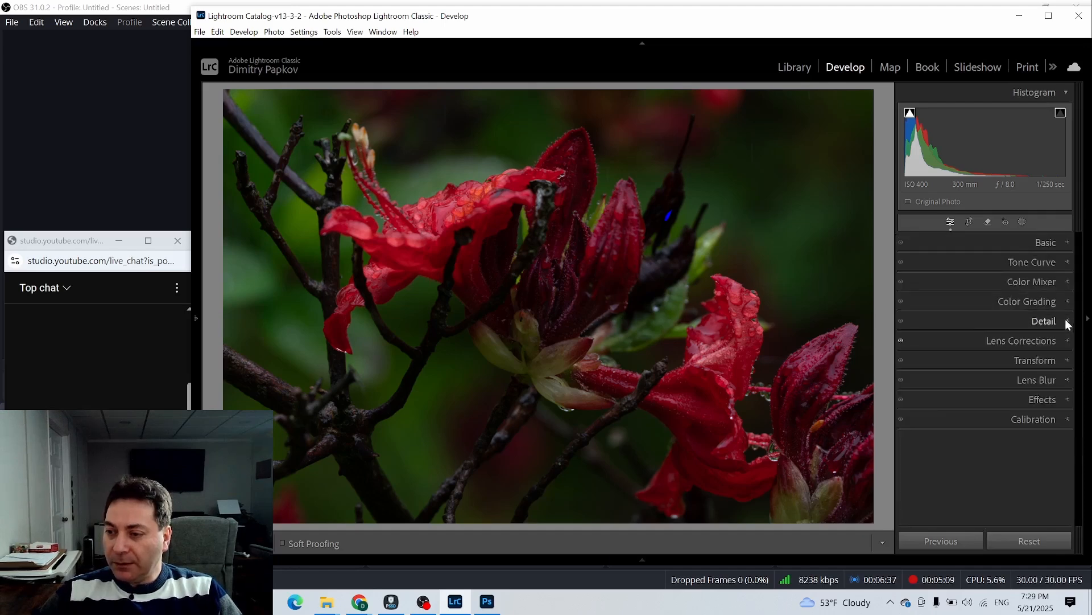
Step: Try the automatic Basic adjustments on the photo and reset all its develop settings
left_click(1066, 242)
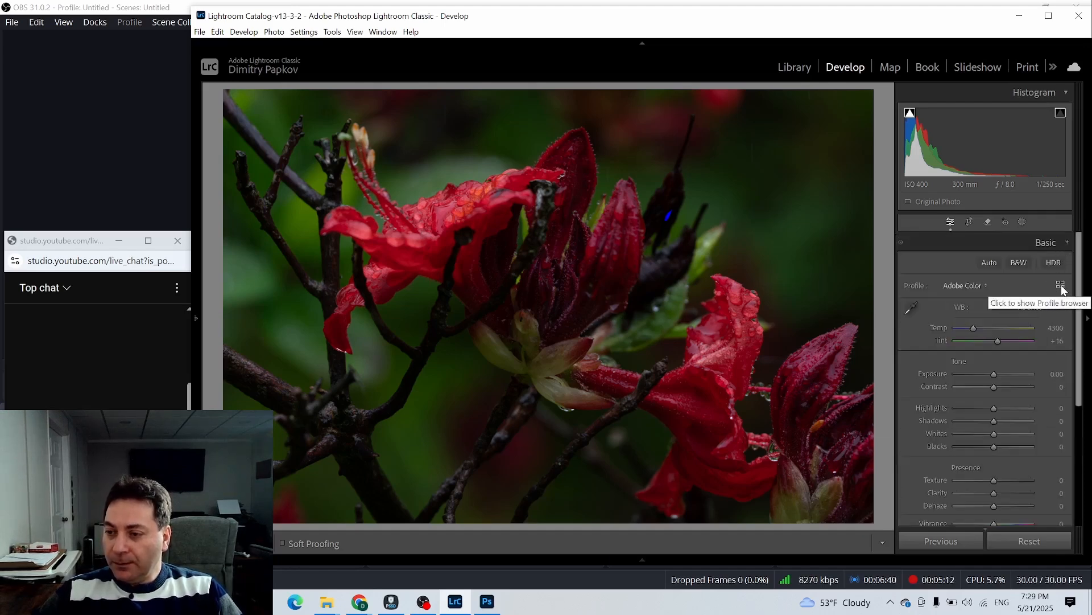
left_click(985, 263)
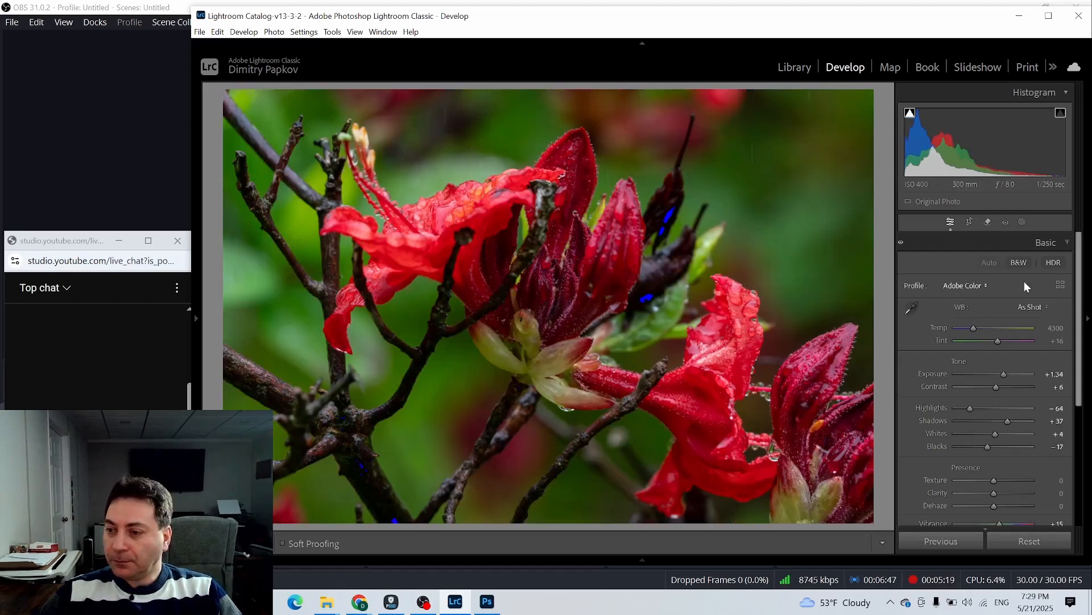
left_click(1029, 541)
Step: Enable Remove Chromatic Aberration and the lens profile corrections for the photo
scroll(1082, 392, "down", 5)
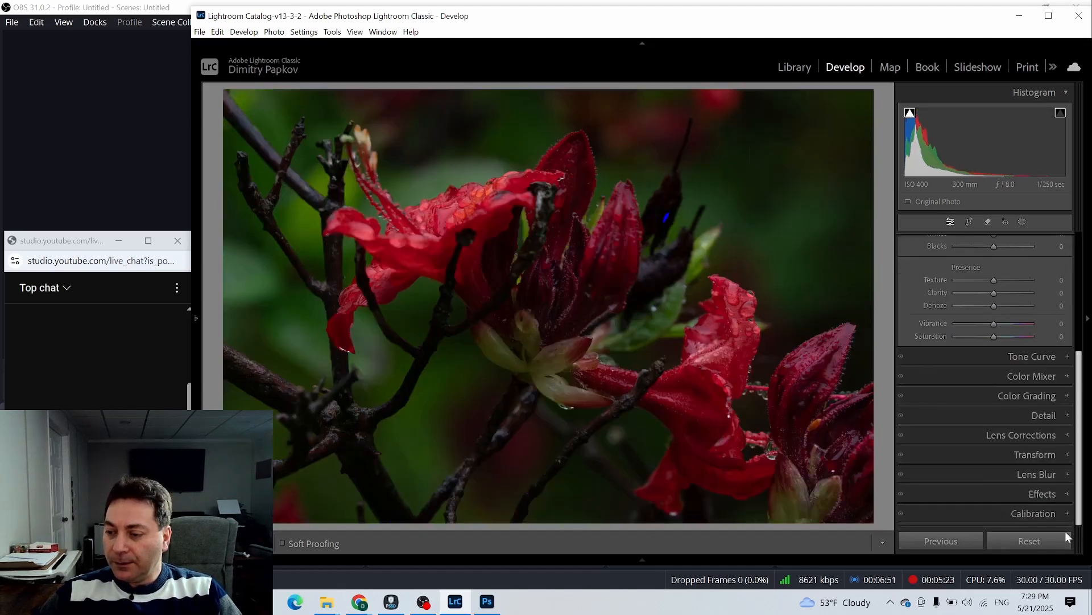
left_click(1064, 456)
scroll(1054, 495, "up", 3)
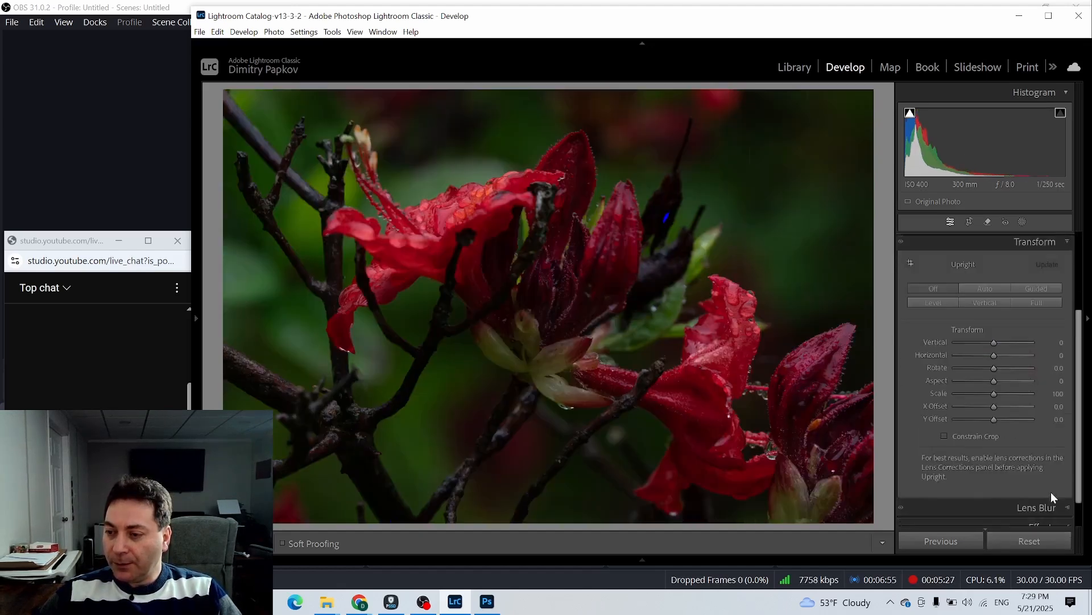
left_click(1062, 254)
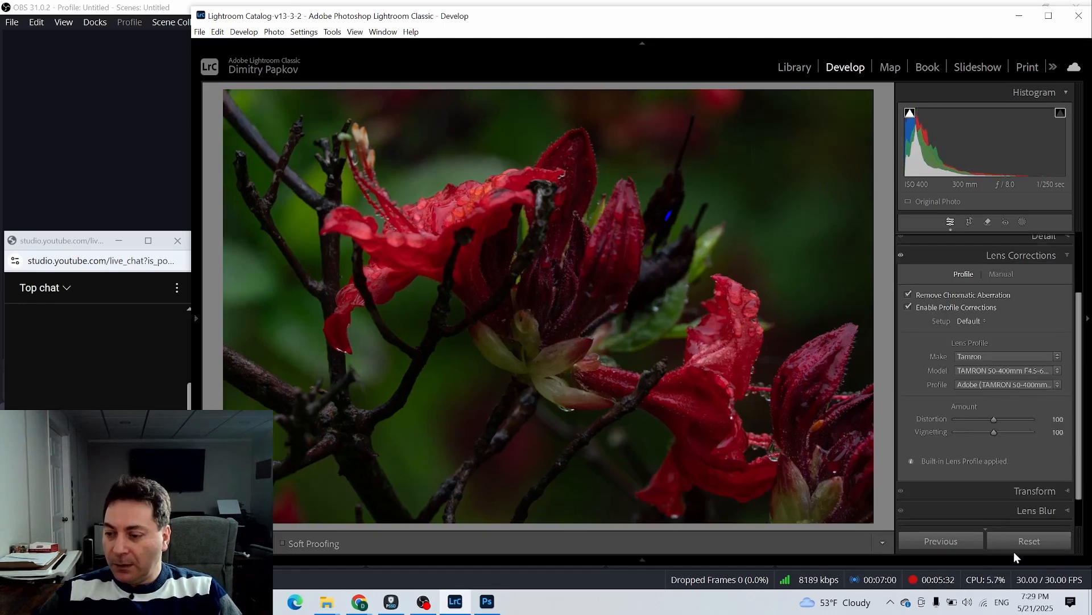
left_click(1062, 254)
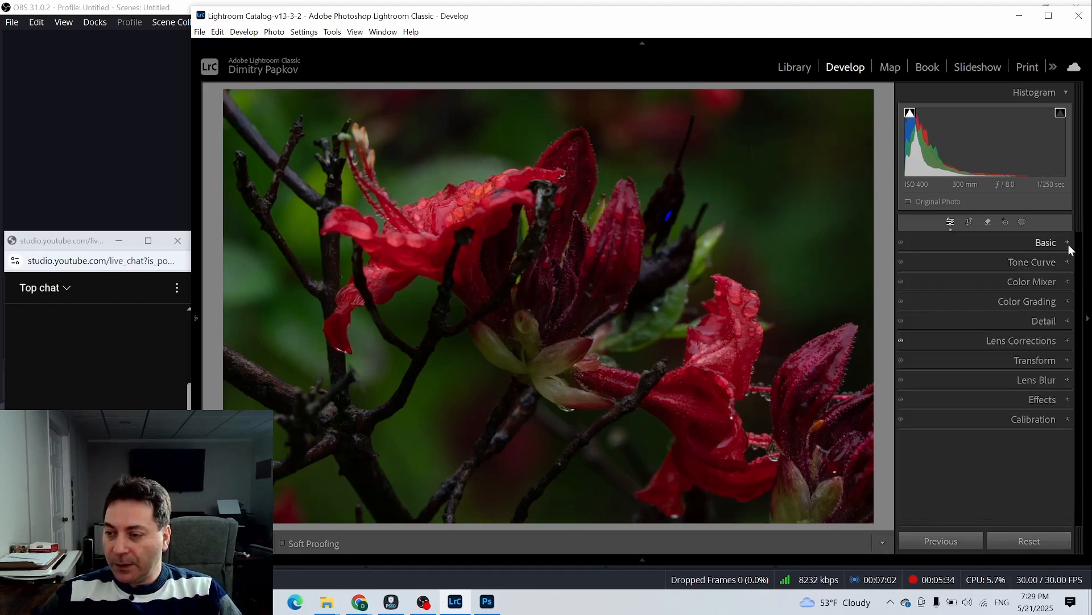
Step: Apply the Adaptive Color profile to the photo with its amount reduced to 48
left_click(1069, 244)
left_click(1060, 285)
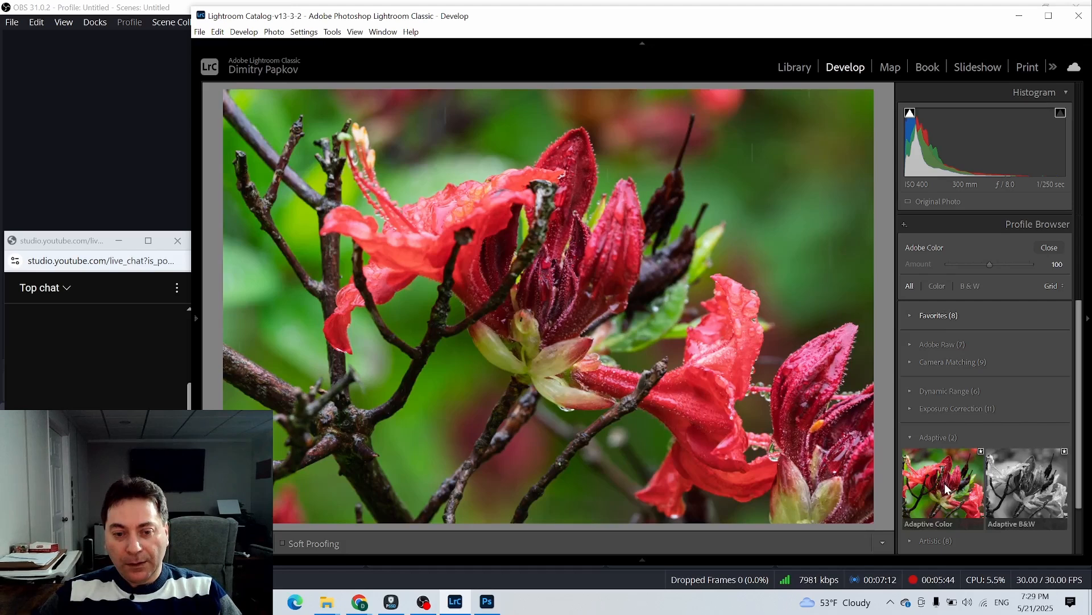
left_click(947, 488)
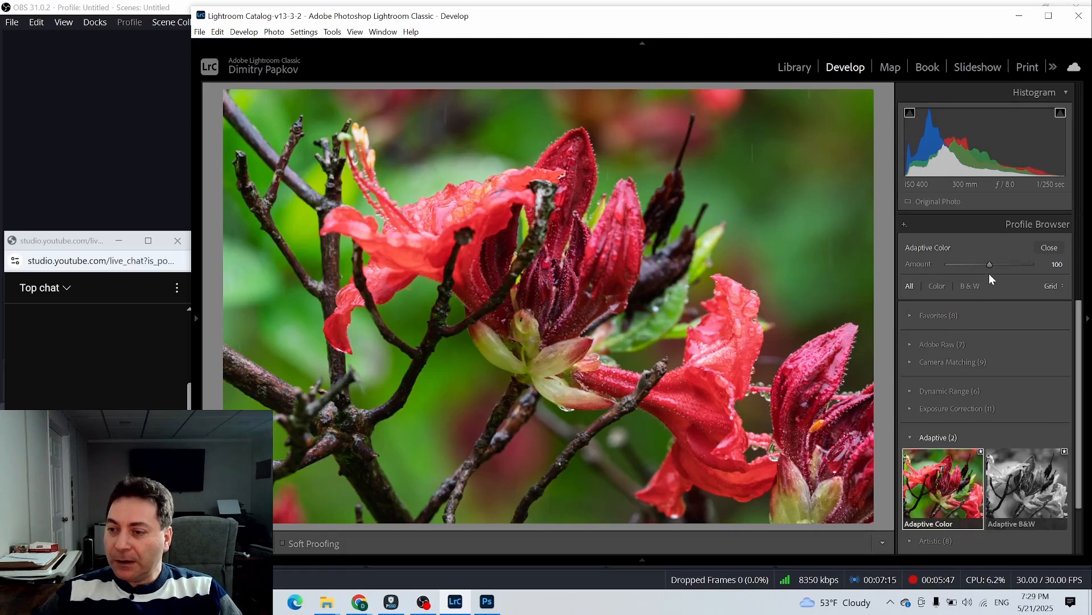
left_click_drag(989, 266, 969, 266)
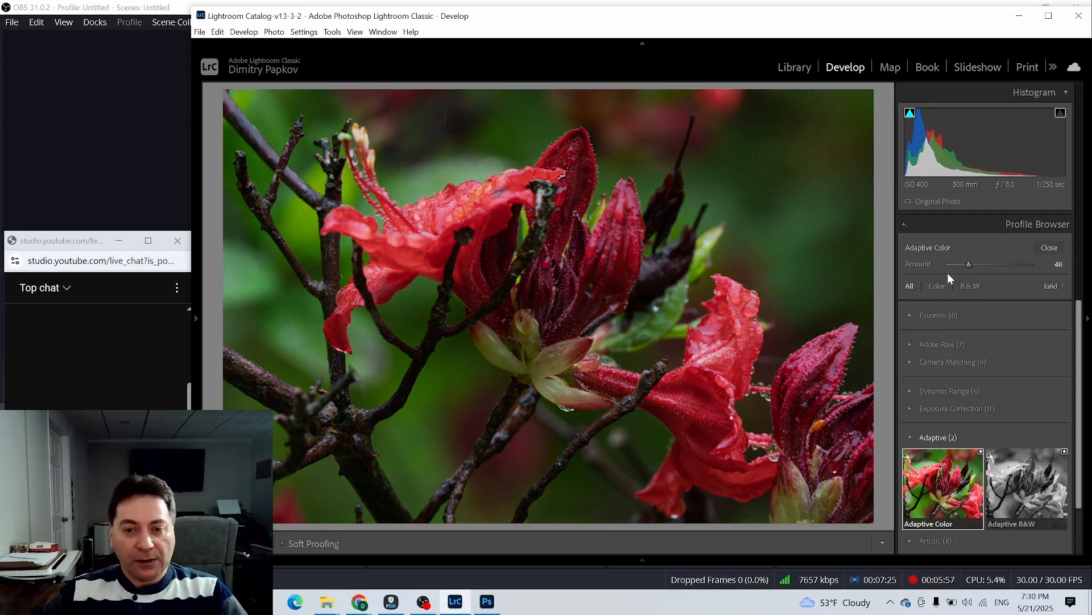
left_click(1047, 247)
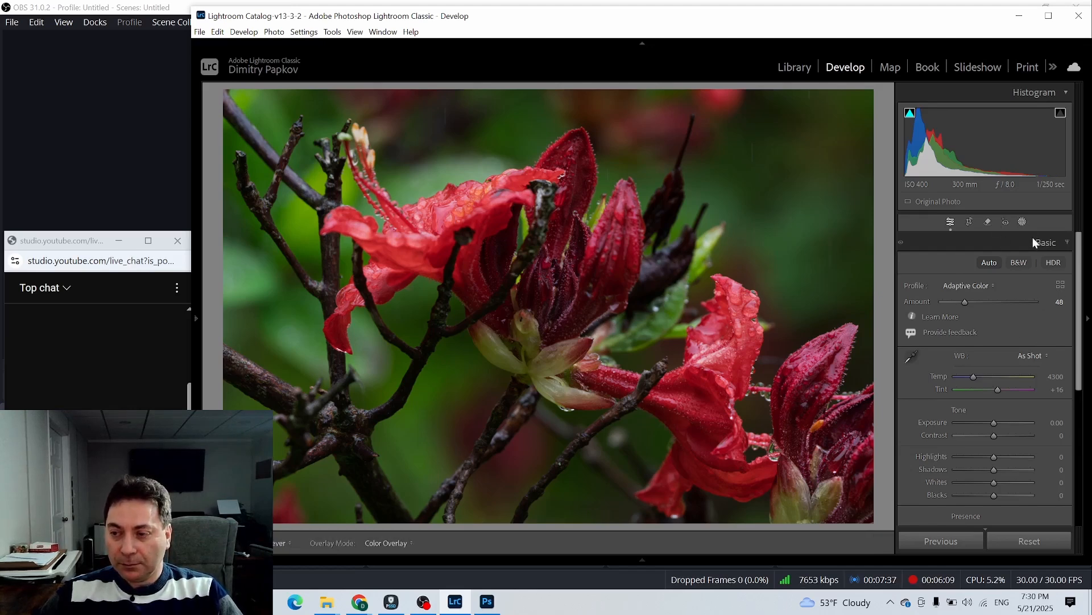
Step: Add a radial gradient mask around the upper-left blossom and set the edit pins to show automatically
left_click(1022, 222)
left_click(1022, 222)
left_click(1026, 221)
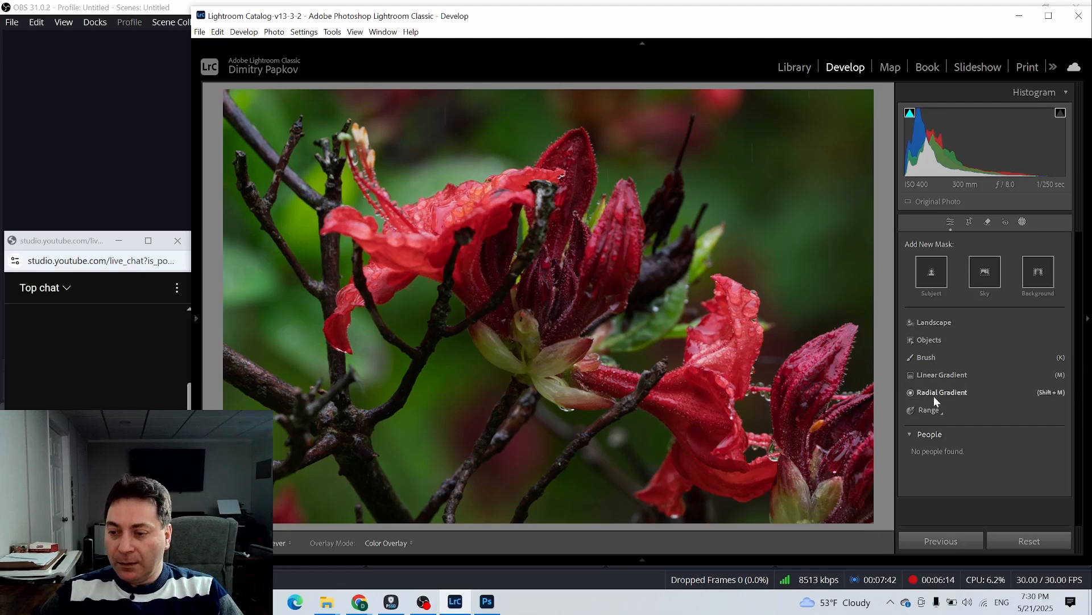
left_click(934, 393)
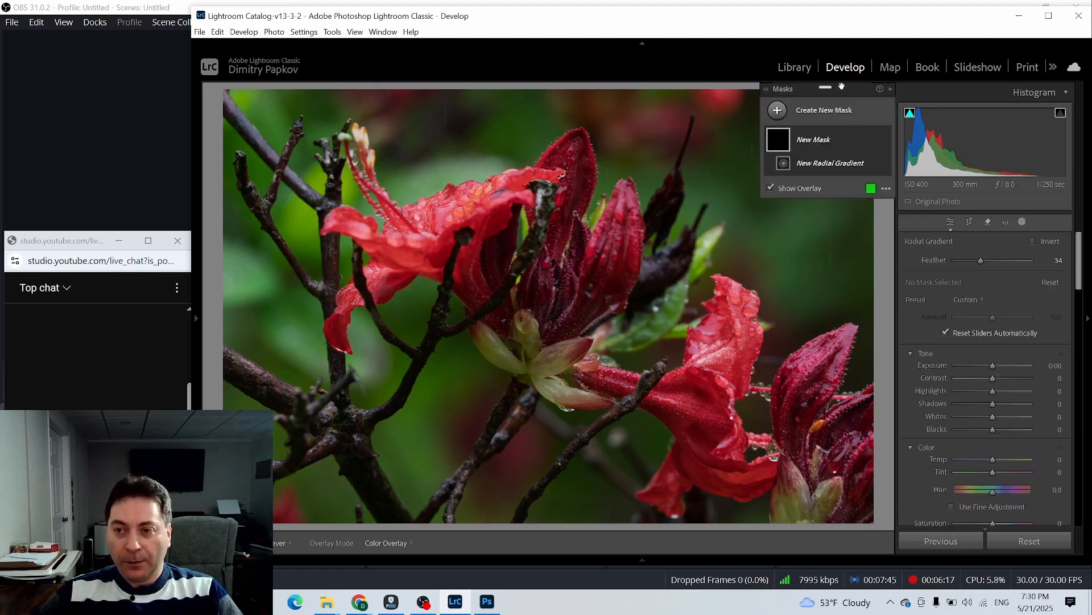
left_click_drag(850, 90, 139, 131)
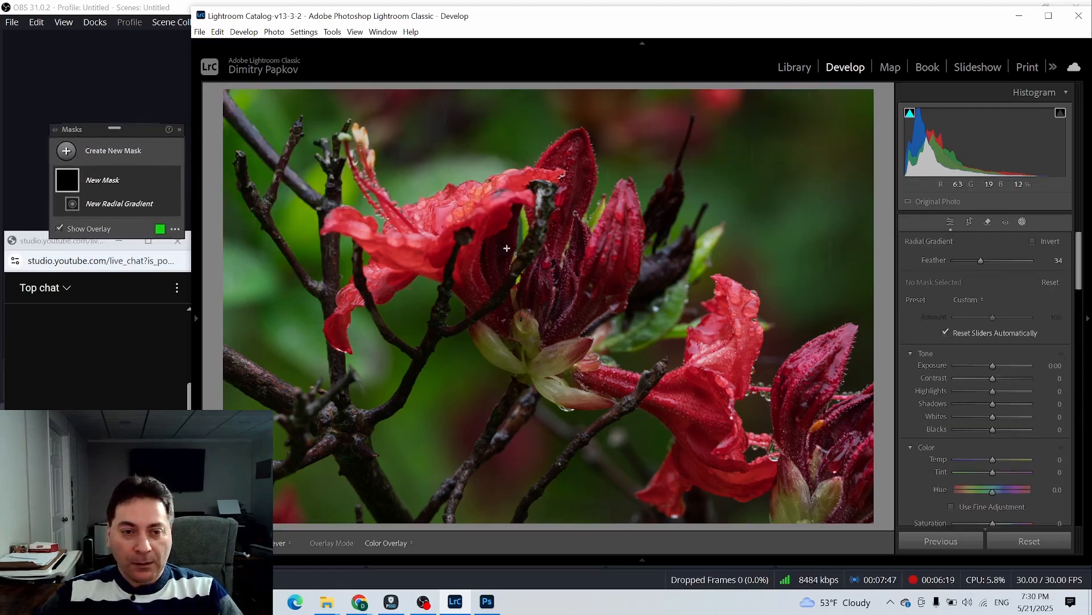
left_click_drag(439, 253, 677, 353)
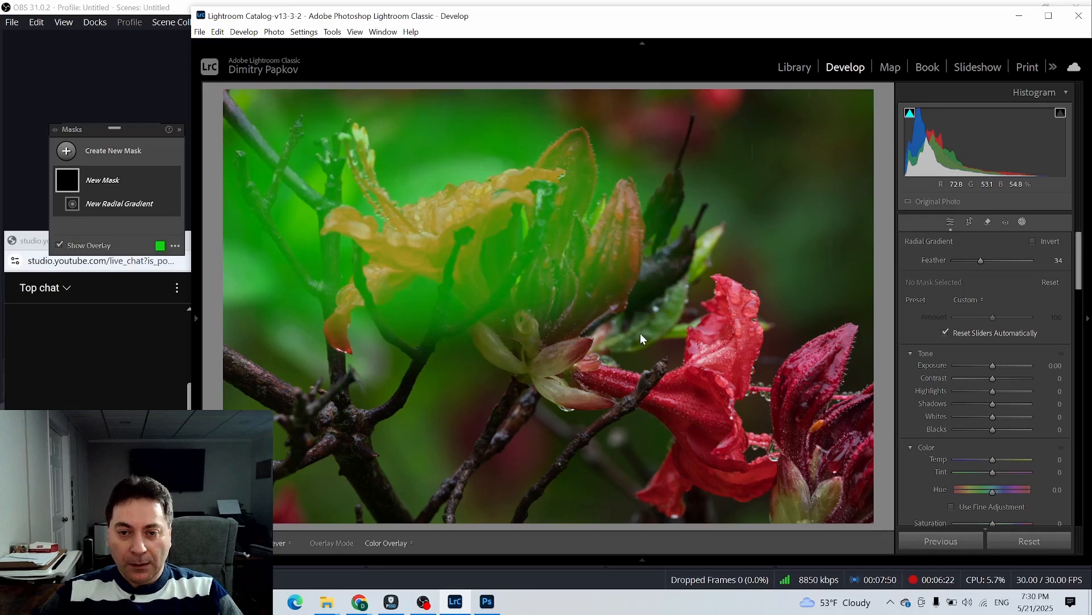
left_click(282, 542)
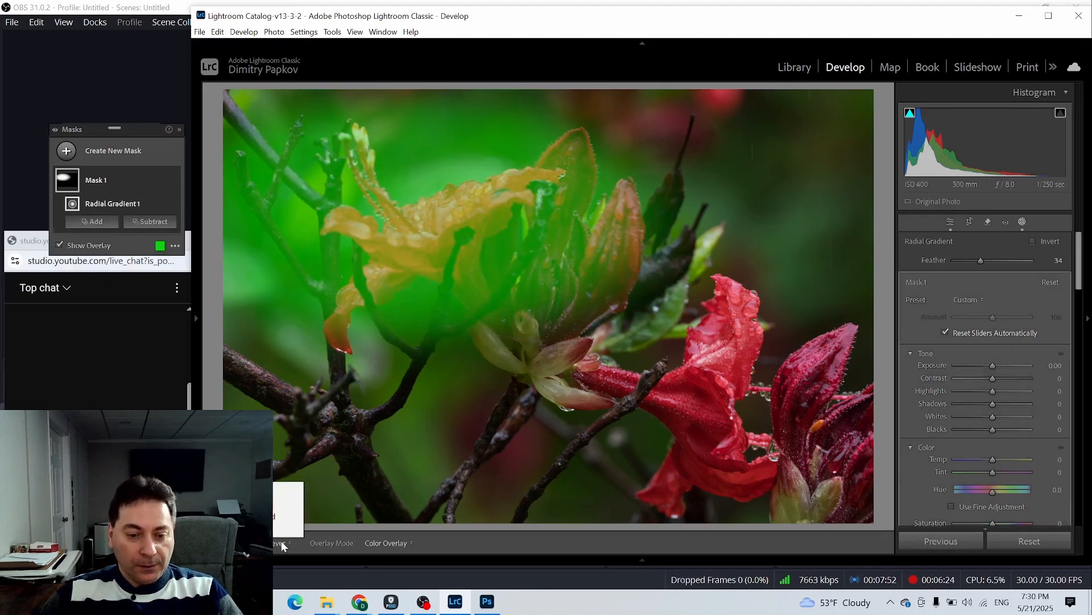
left_click(288, 489)
Step: Move, rotate and enlarge the radial gradient so it runs diagonally across all the red blossoms
left_click_drag(404, 216, 494, 249)
left_click_drag(724, 303, 663, 412)
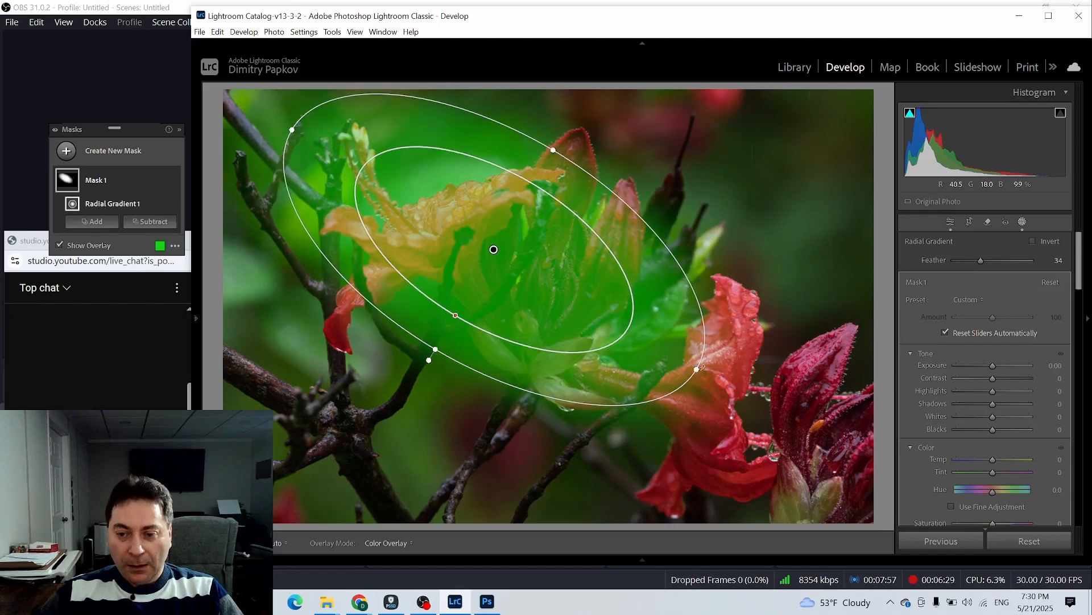
left_click_drag(694, 369, 815, 481)
left_click_drag(493, 248, 551, 300)
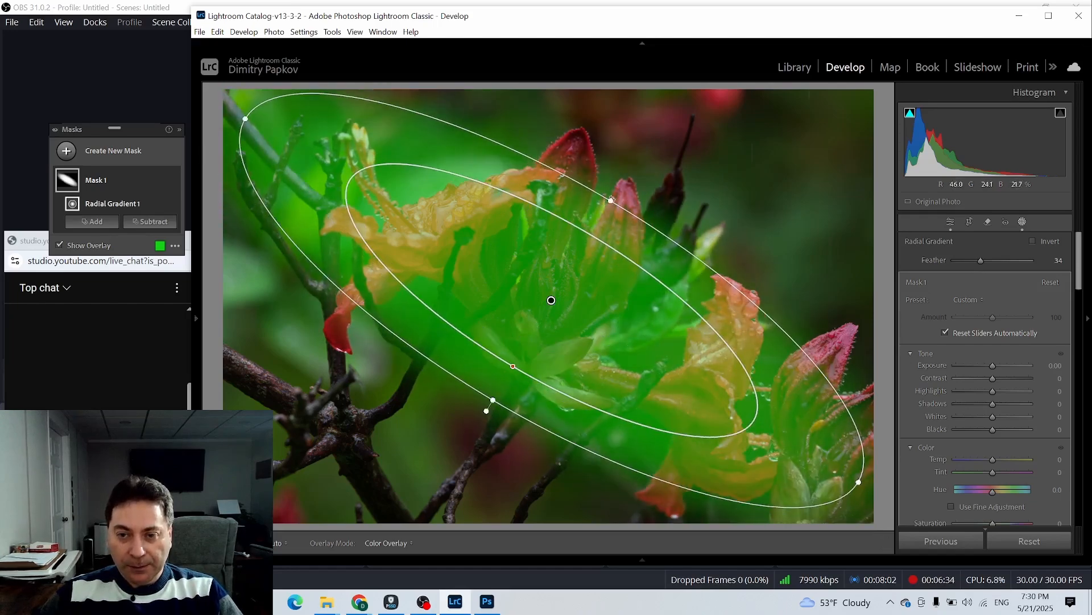
left_click_drag(608, 200, 654, 149)
mouse_move(547, 265)
left_mouse_down()
mouse_move(556, 251)
mouse_move(542, 261)
left_mouse_up()
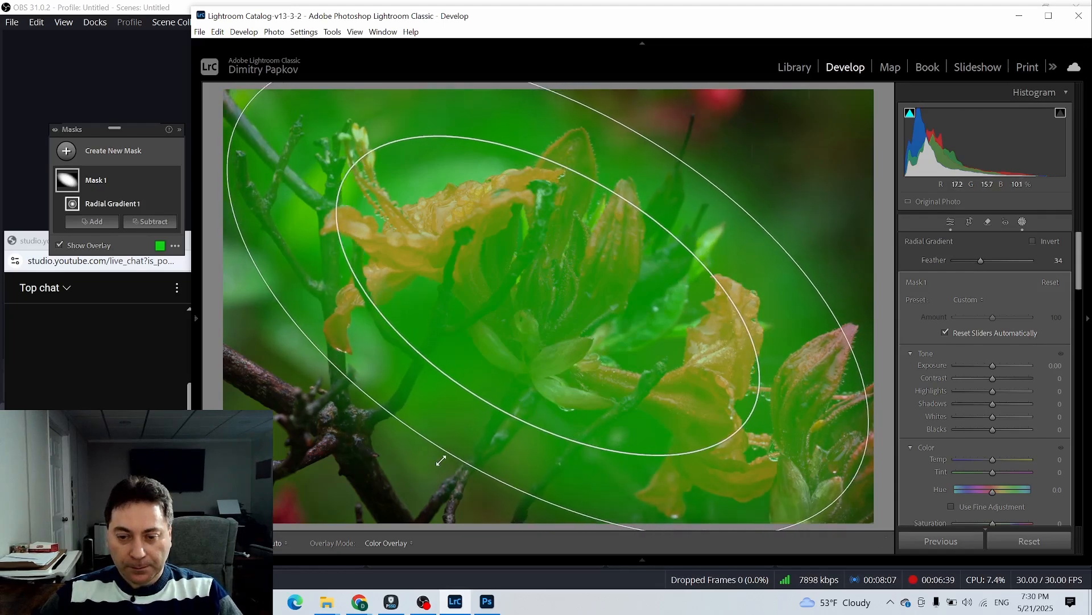
Step: Set Mask 1's exposure to 0.61, texture to 24, clarity to 14 and dehaze to 15
left_click_drag(992, 366, 997, 368)
scroll(1004, 456, "down", 5)
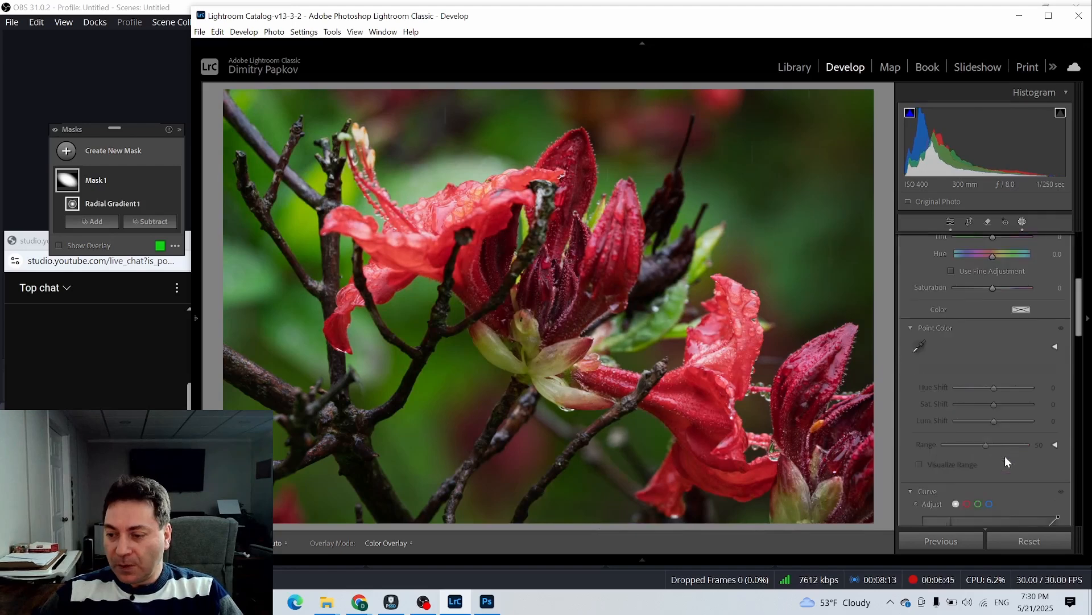
left_click_drag(992, 411, 1002, 411)
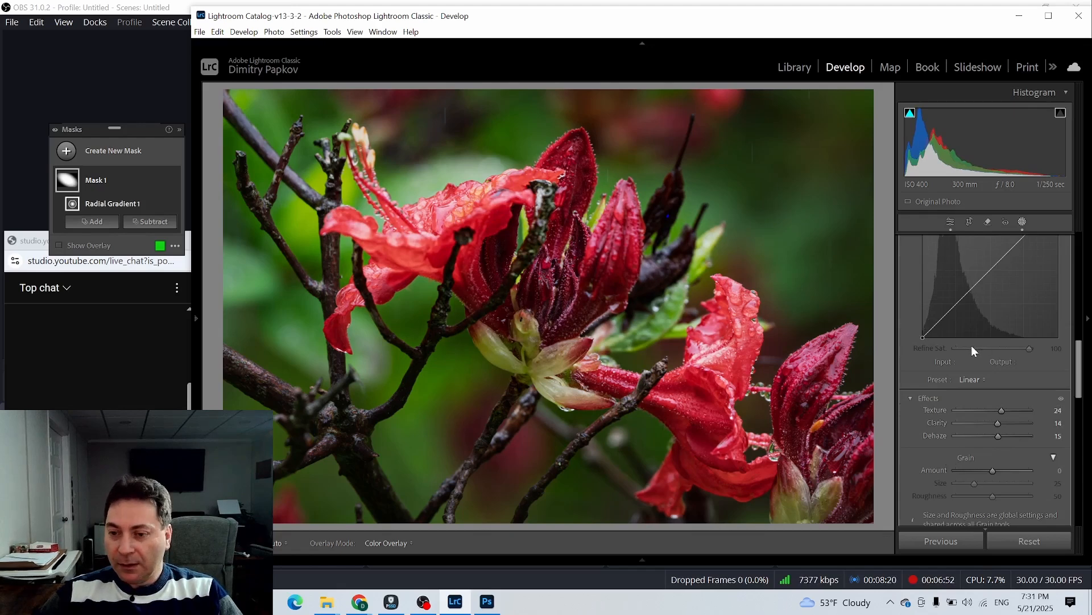
Step: Lower Mask 1's highlights to -40 and cool its temperature to -8
scroll(971, 345, "up", 5)
scroll(971, 349, "up", 2)
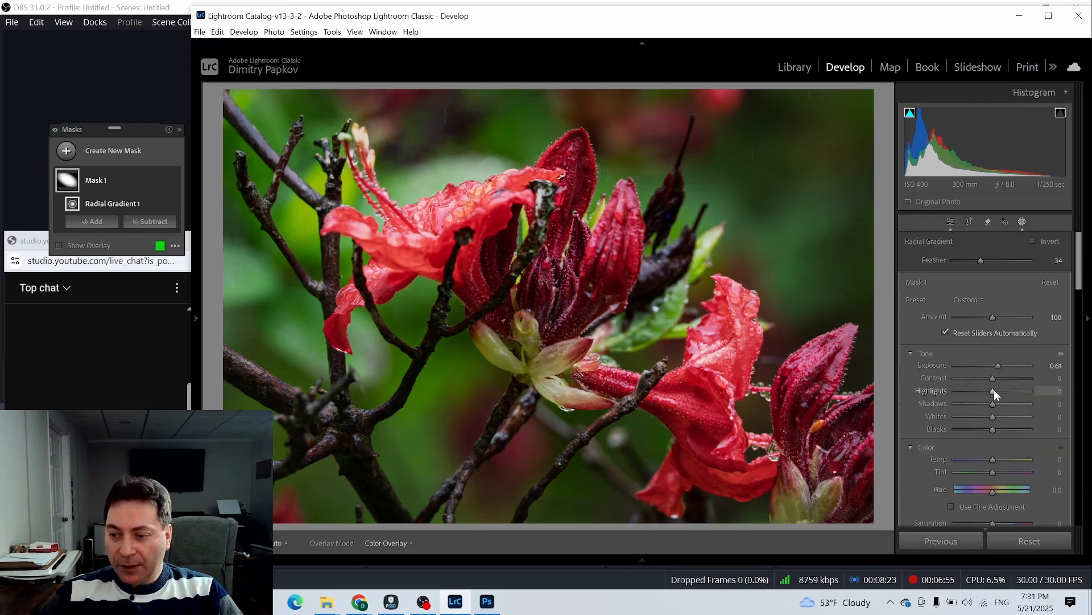
mouse_move(991, 389)
left_mouse_down()
mouse_move(971, 388)
mouse_move(980, 388)
left_mouse_up()
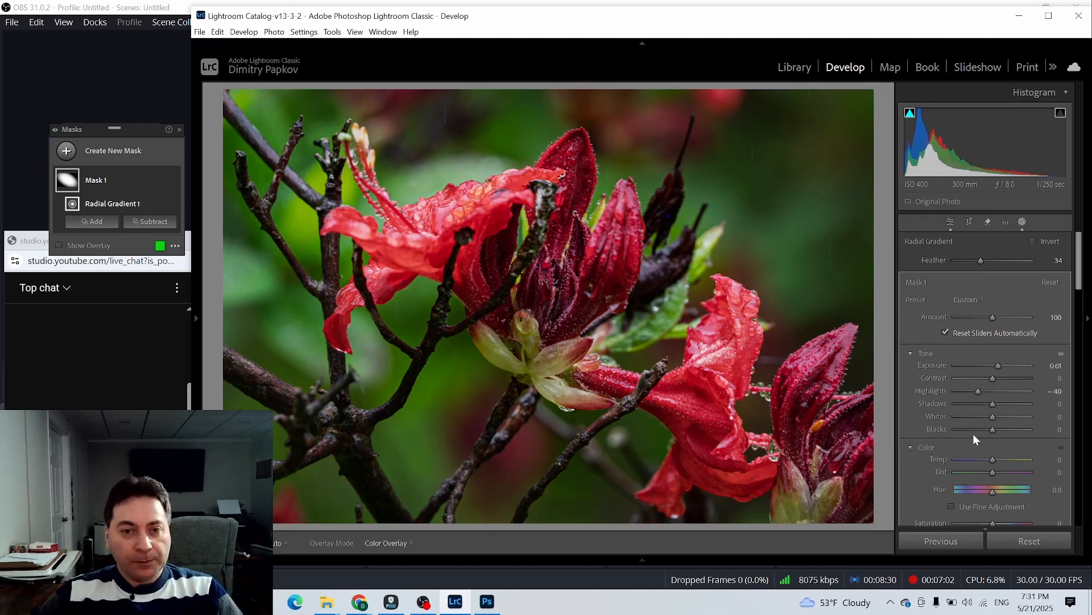
mouse_move(778, 401)
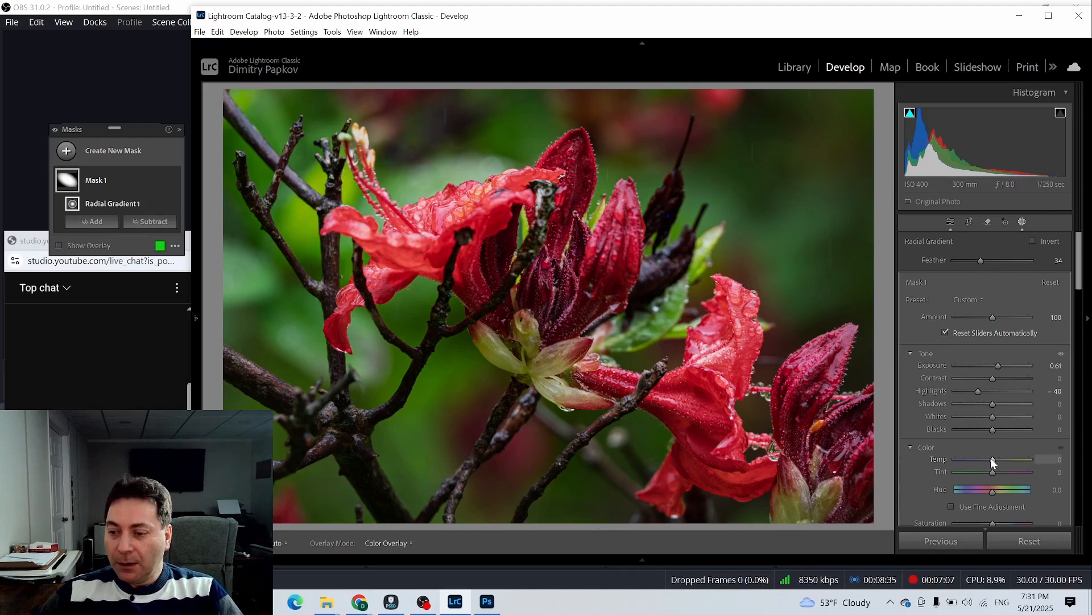
left_click_drag(991, 459, 997, 459)
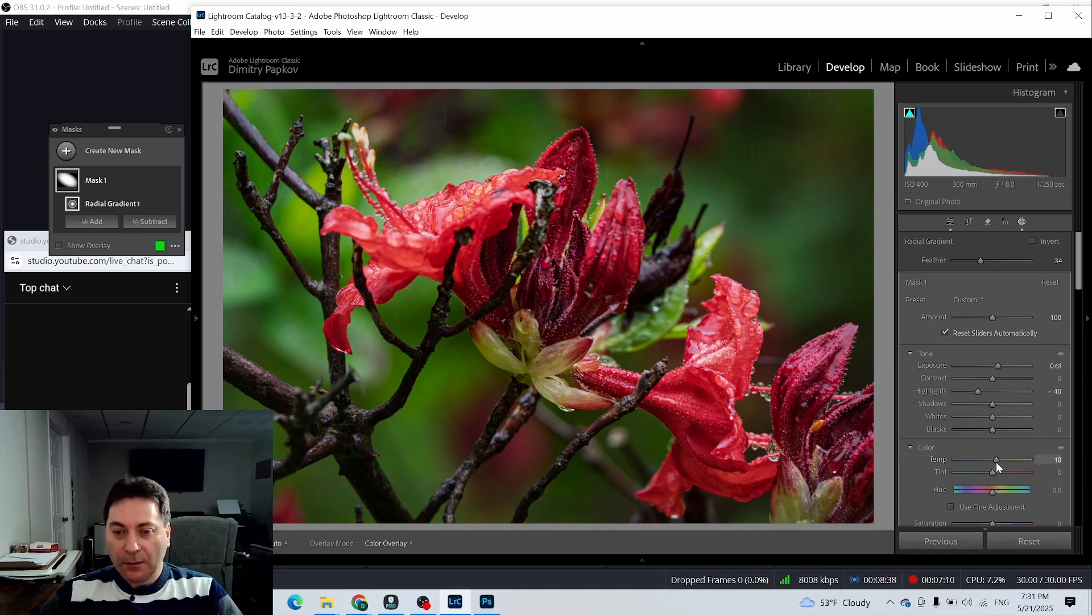
mouse_move(995, 462)
left_mouse_down()
mouse_move(1011, 460)
mouse_move(977, 458)
mouse_move(1010, 453)
mouse_move(989, 449)
left_mouse_up()
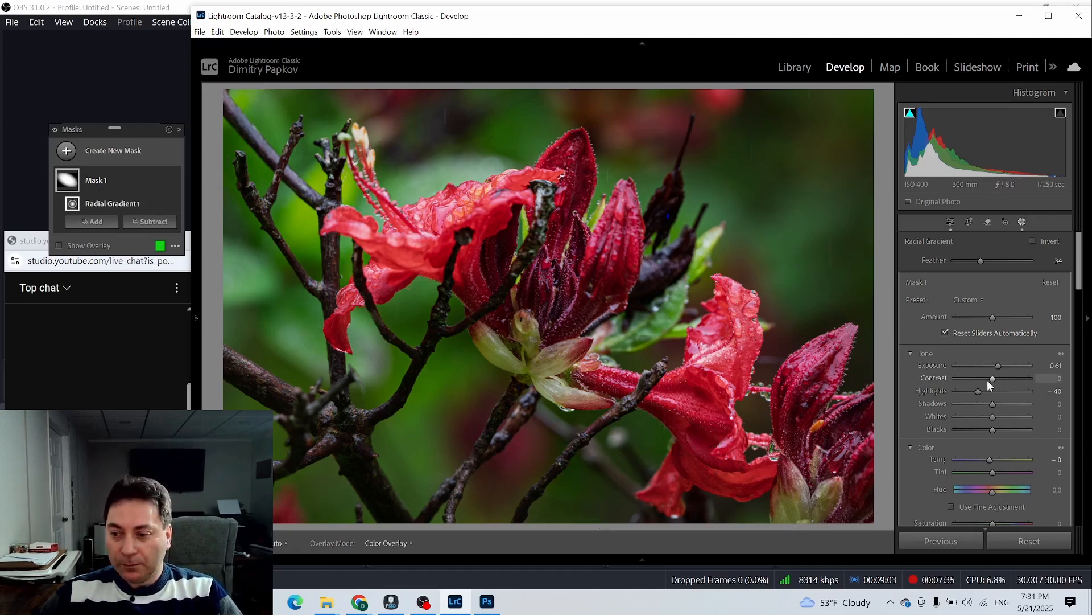
Step: Add a tilted radial gradient mask over the upper petals of the upper-left blossom with exposure at -0.47
left_click(66, 151)
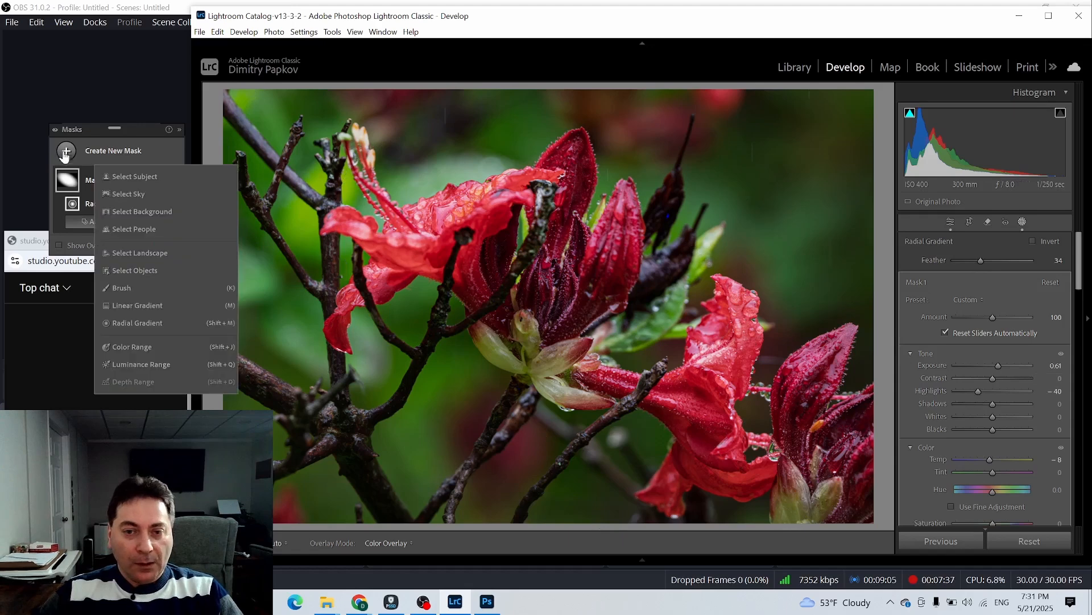
left_click(142, 323)
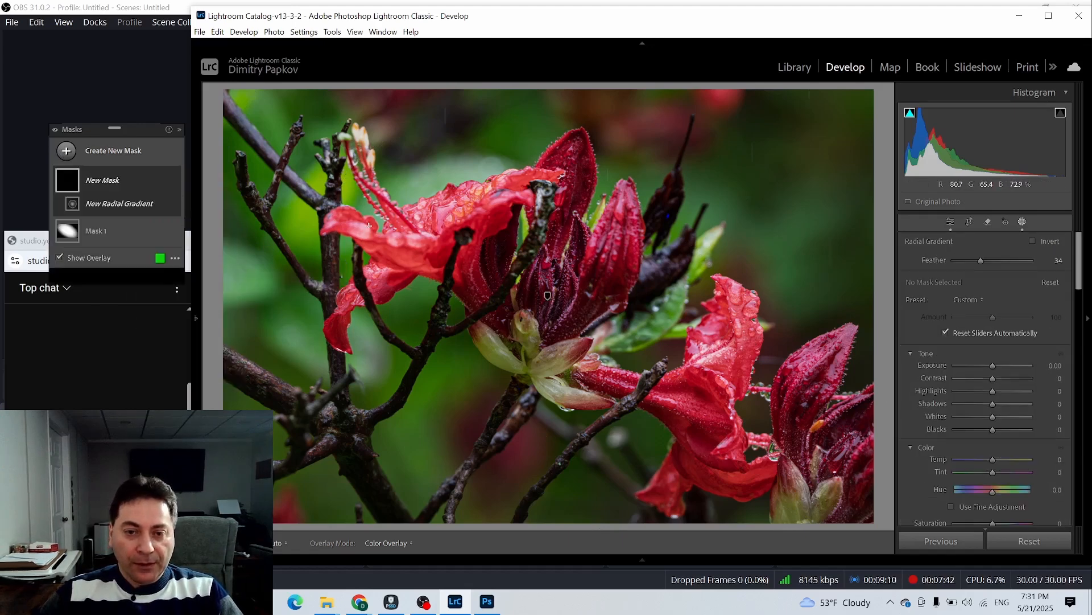
left_click_drag(399, 210, 296, 249)
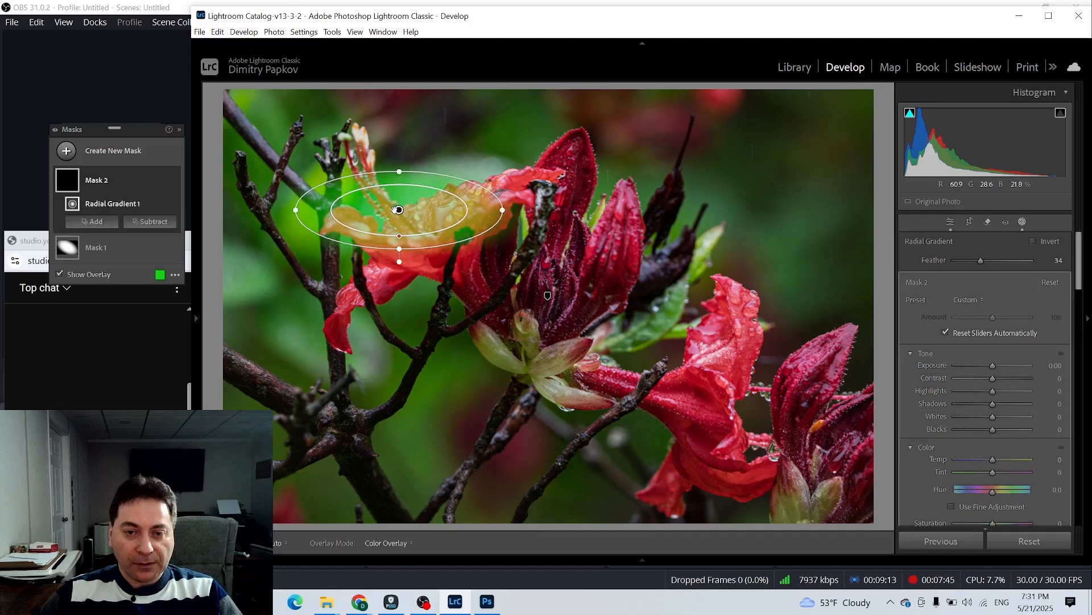
left_click_drag(399, 210, 448, 212)
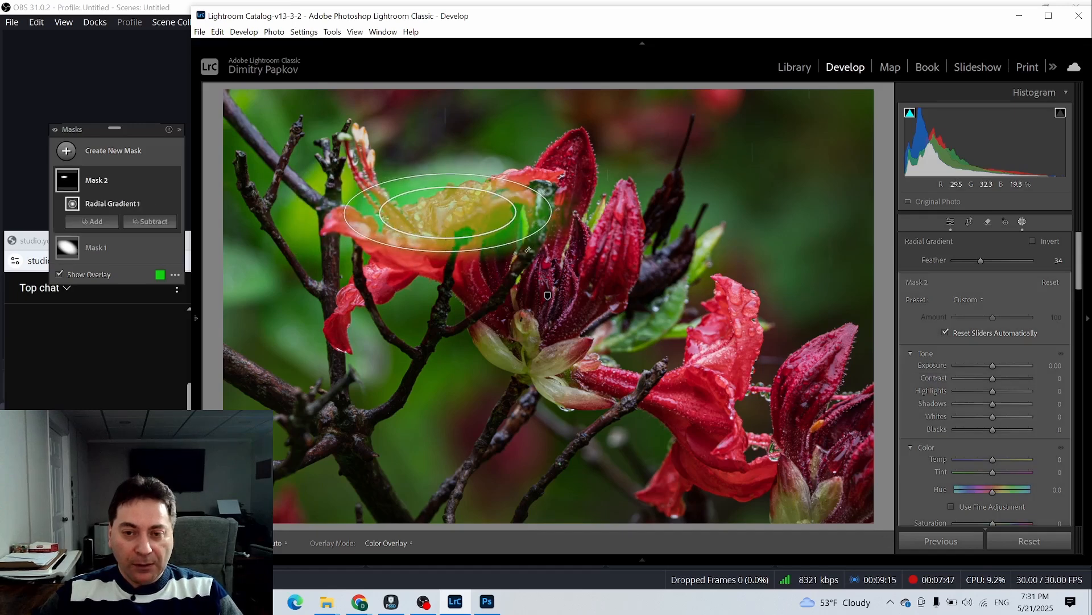
left_click_drag(528, 249, 536, 224)
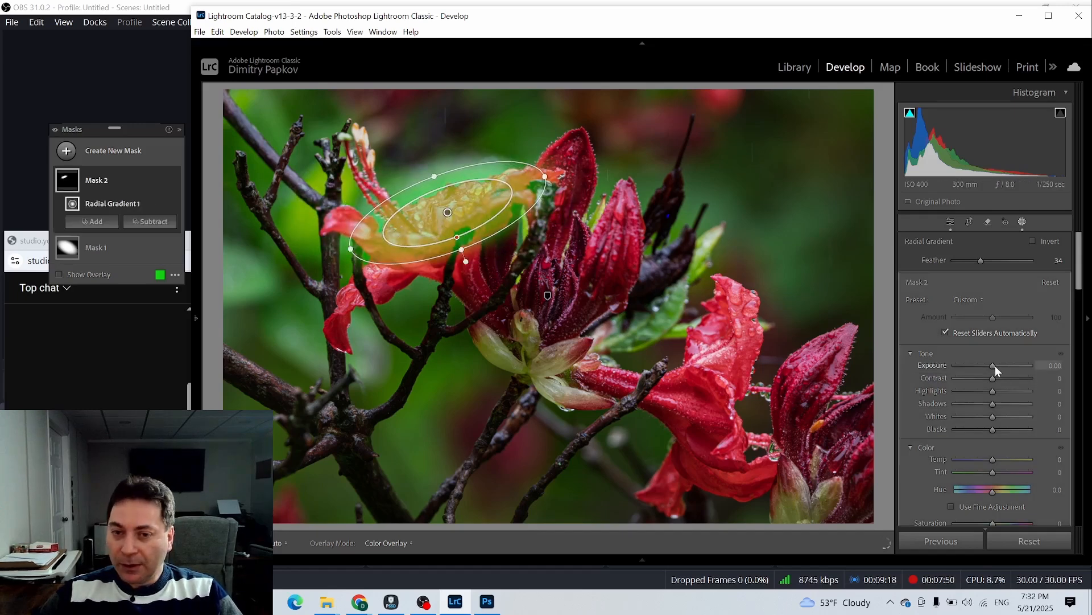
left_click_drag(995, 365, 988, 365)
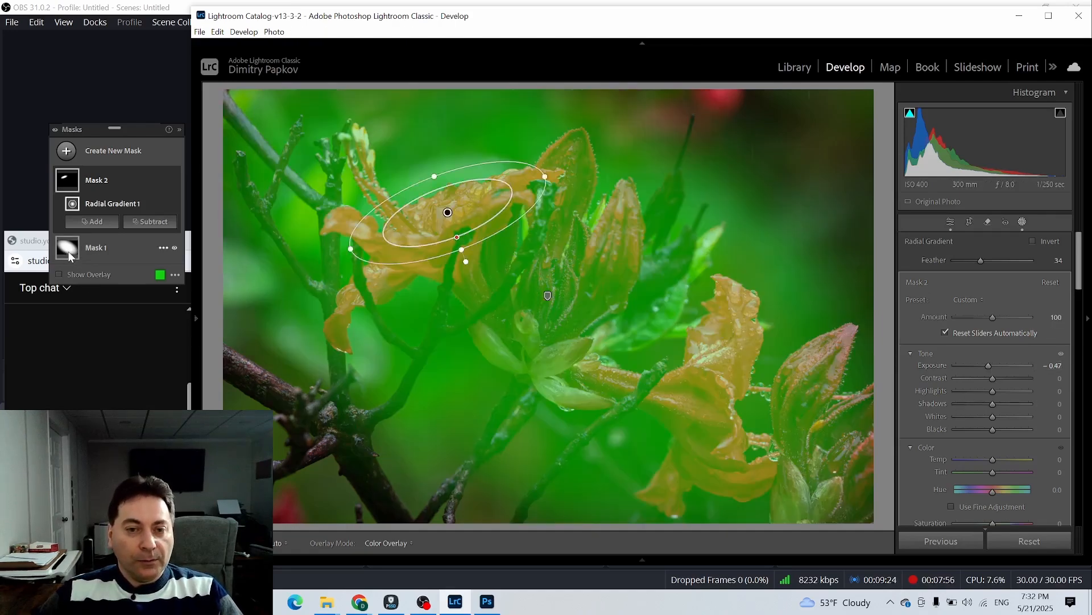
Step: Duplicate and invert Mask 1 to target the surroundings of the blossoms
left_click(72, 254)
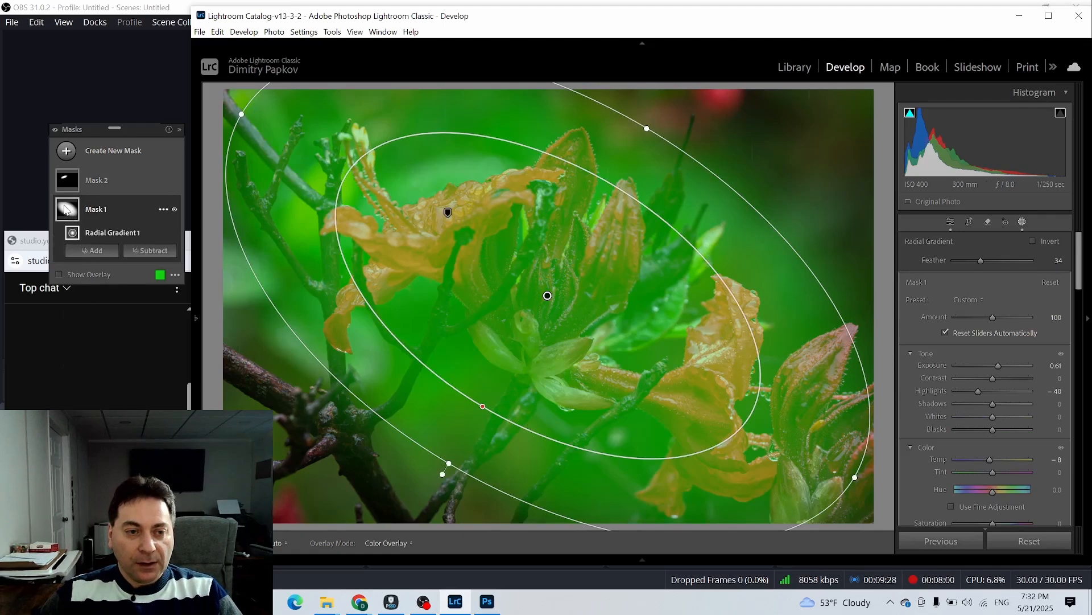
right_click(66, 209)
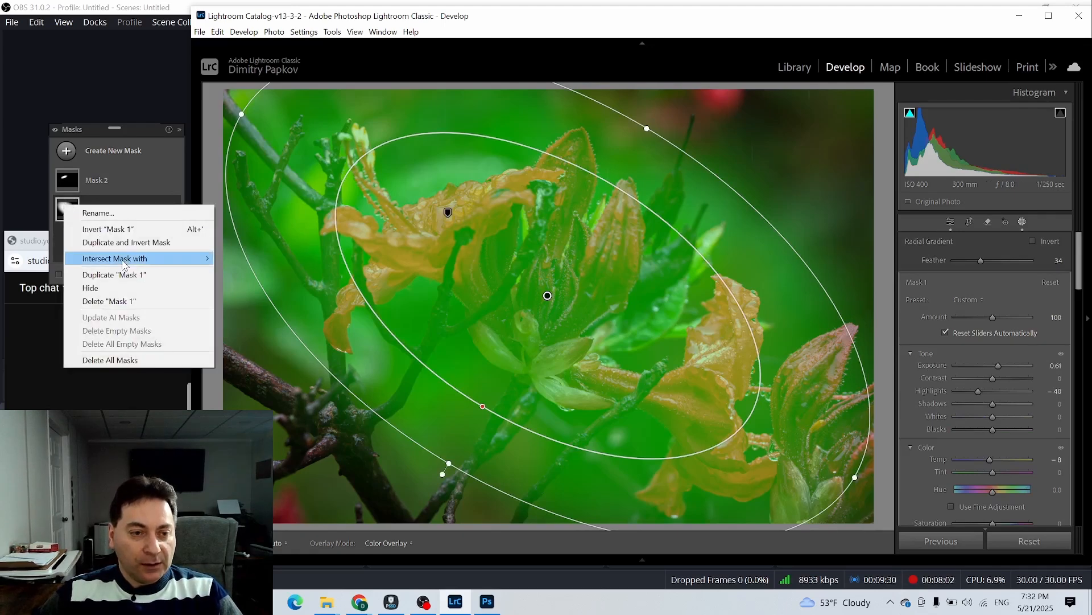
left_click(126, 241)
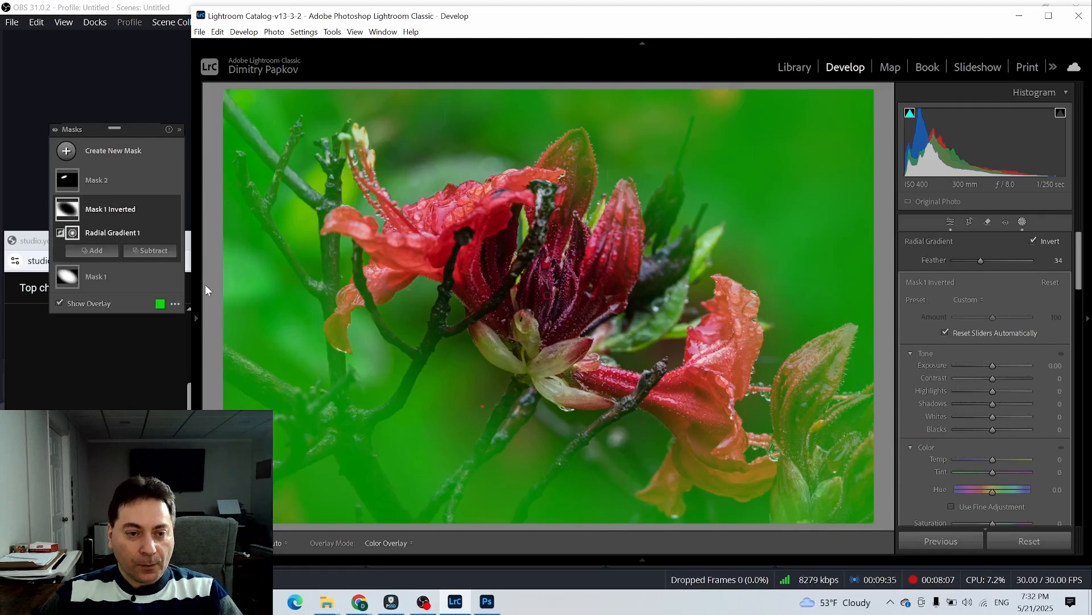
Step: Enlarge the inverted radial gradient beyond the photo's edges and set its exposure to -0.98
mouse_move(193, 322)
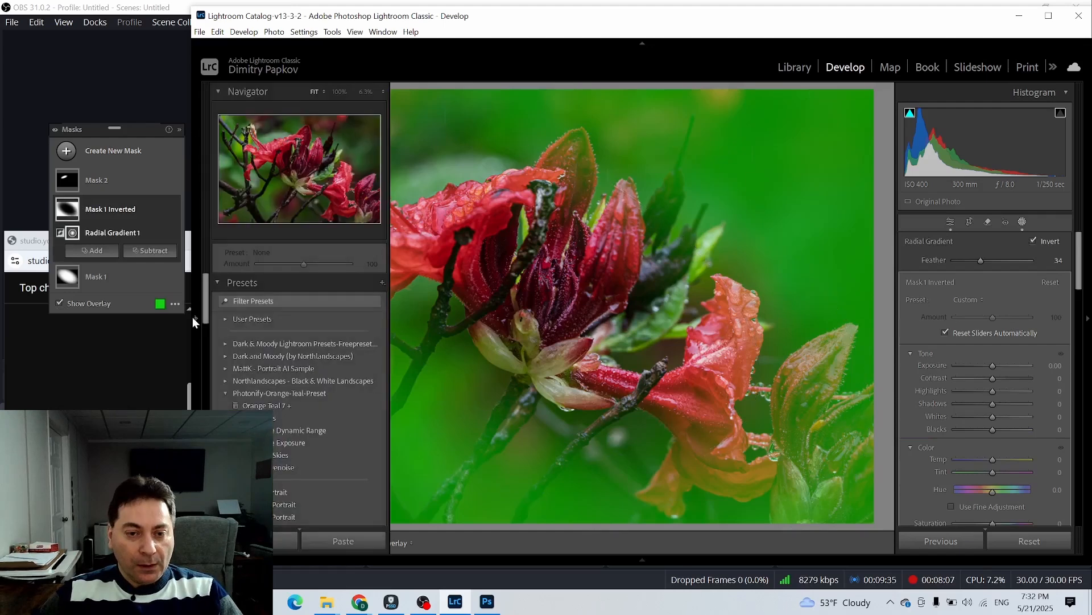
left_click(365, 92)
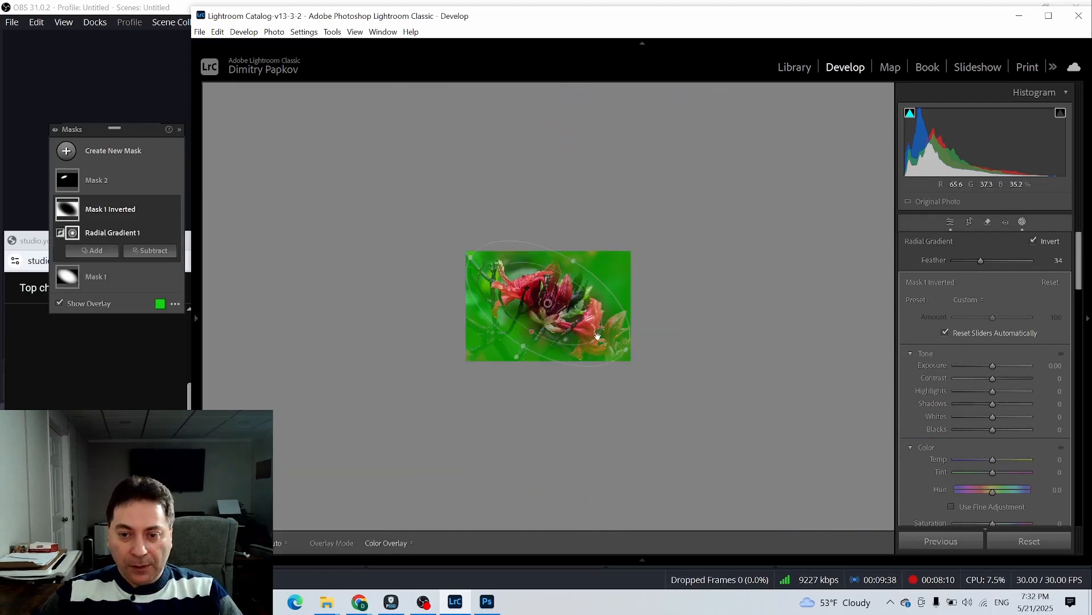
left_click_drag(627, 351, 718, 413)
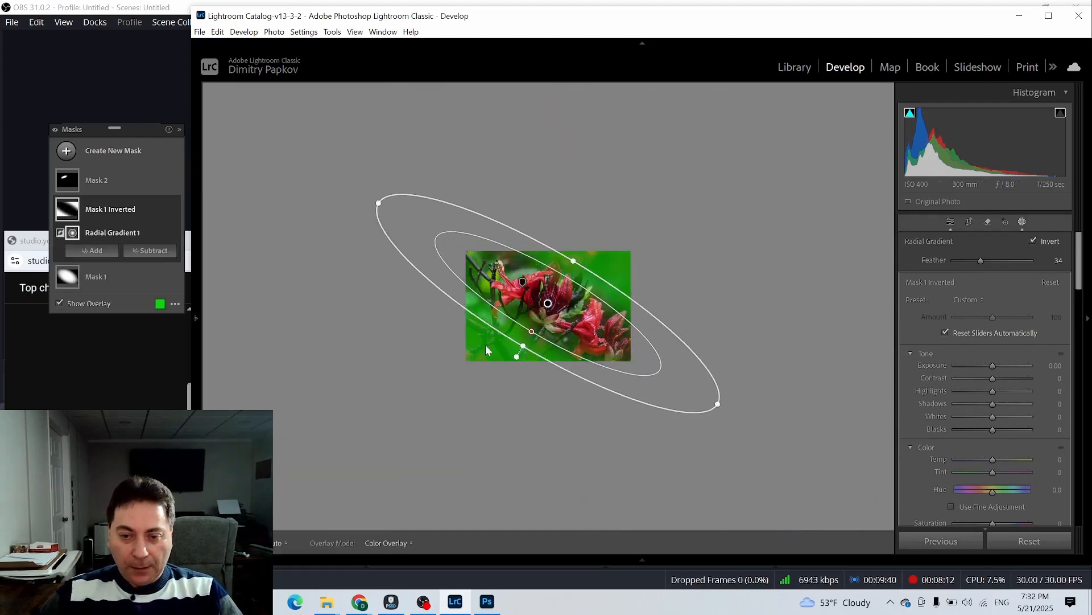
left_click_drag(465, 367, 463, 369)
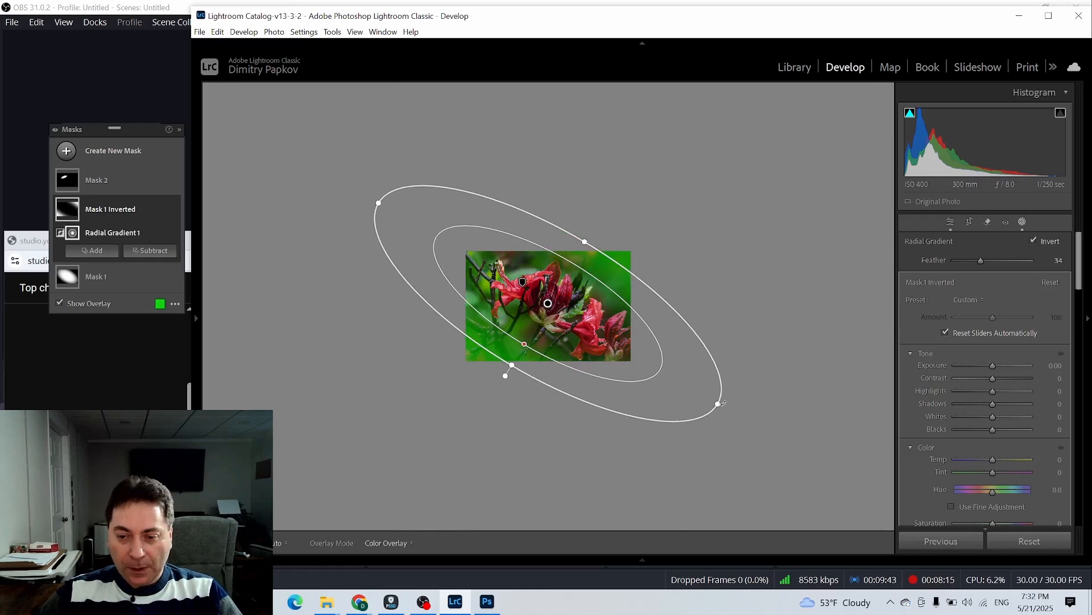
left_click_drag(723, 403, 654, 365)
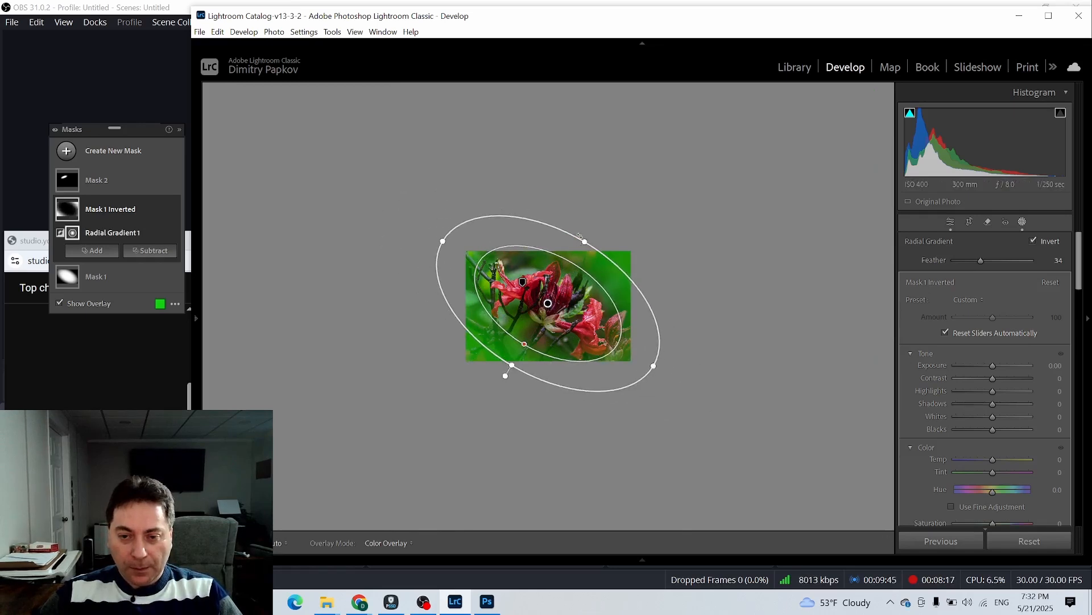
mouse_move(585, 241)
left_mouse_down()
mouse_move(602, 228)
mouse_move(588, 235)
left_mouse_up()
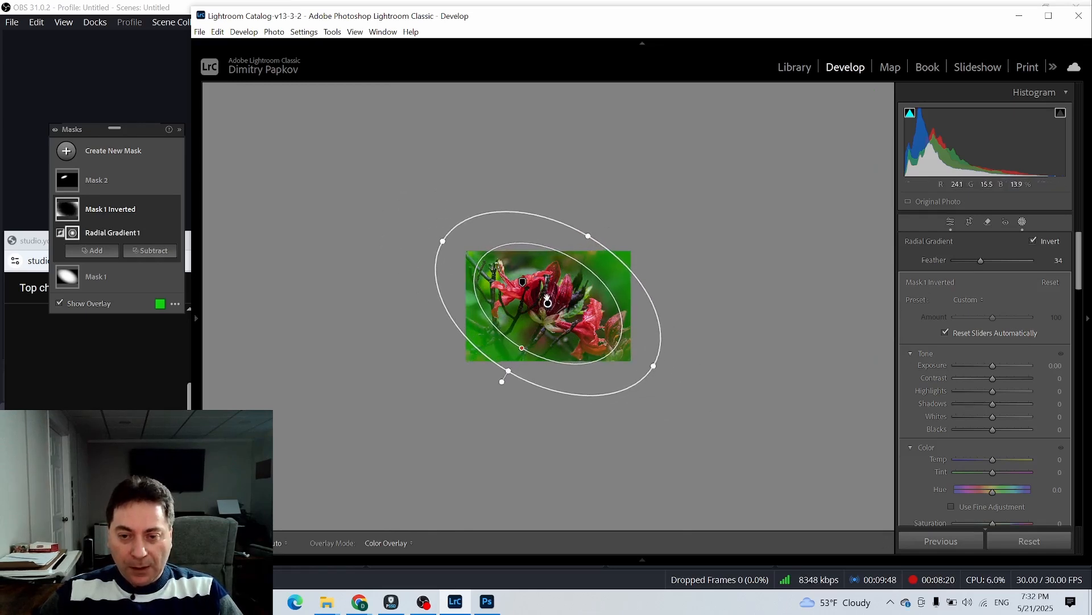
left_click_drag(547, 299, 548, 304)
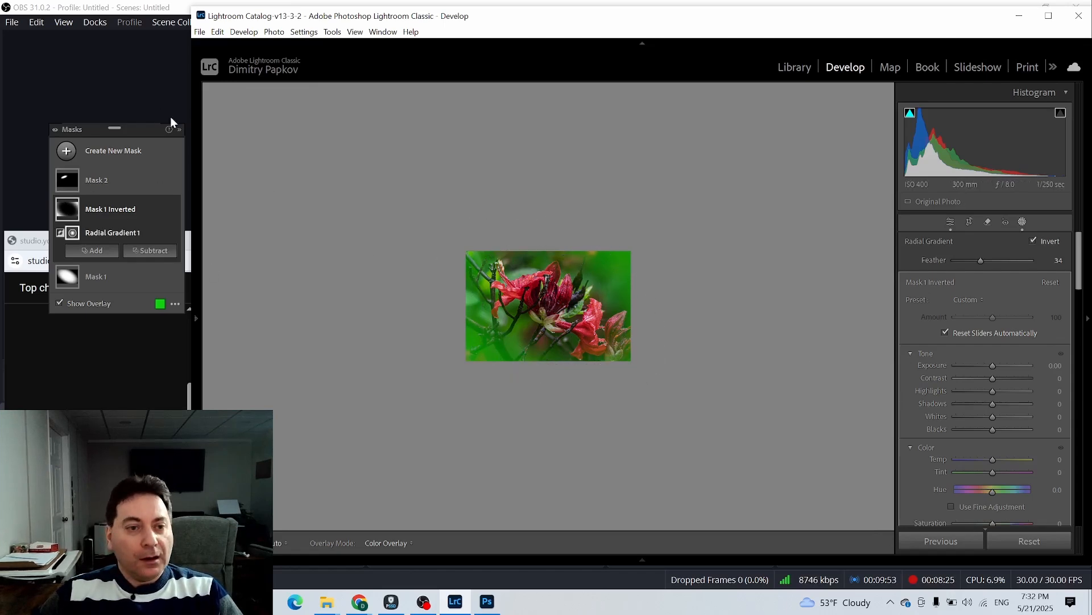
mouse_move(197, 310)
left_click(317, 92)
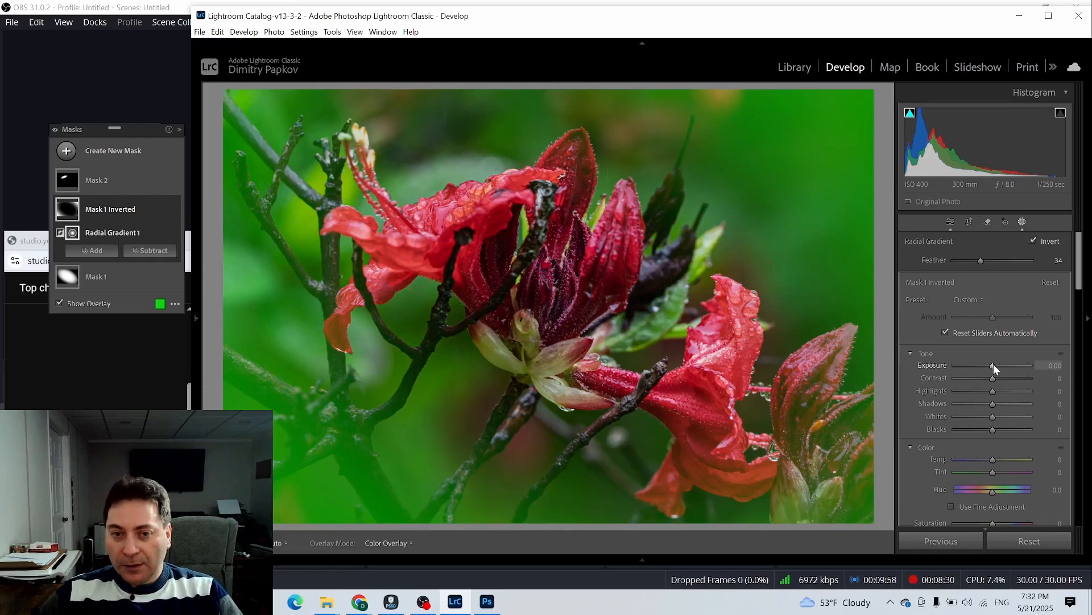
mouse_move(994, 365)
left_mouse_down()
mouse_move(974, 363)
mouse_move(984, 363)
left_mouse_up()
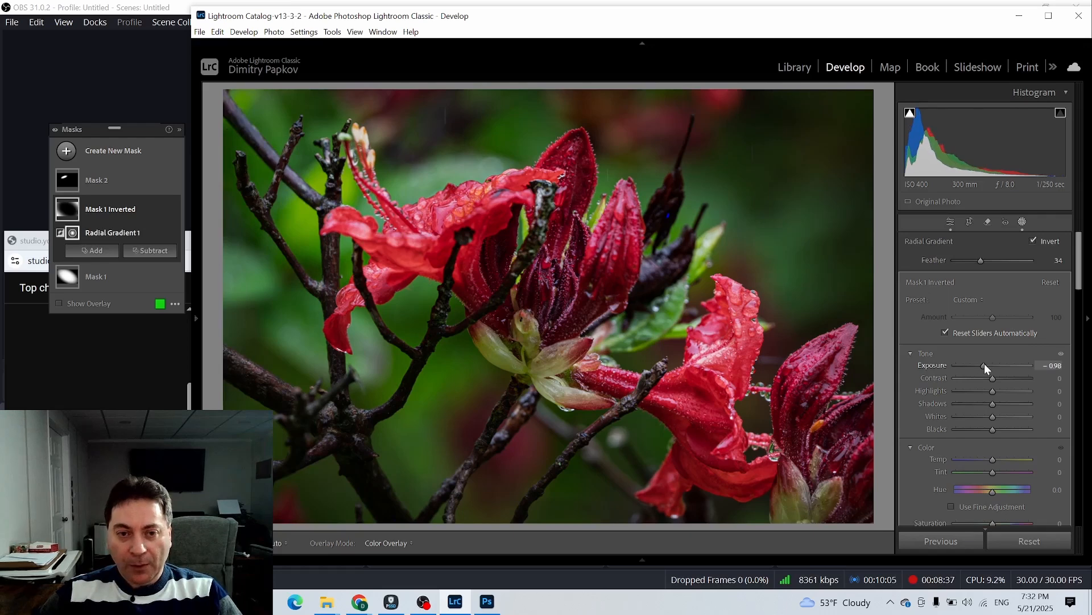
Step: Add a diagonal linear gradient mask from the photo's upper-left corner and set its exposure to -0.51
left_click(65, 152)
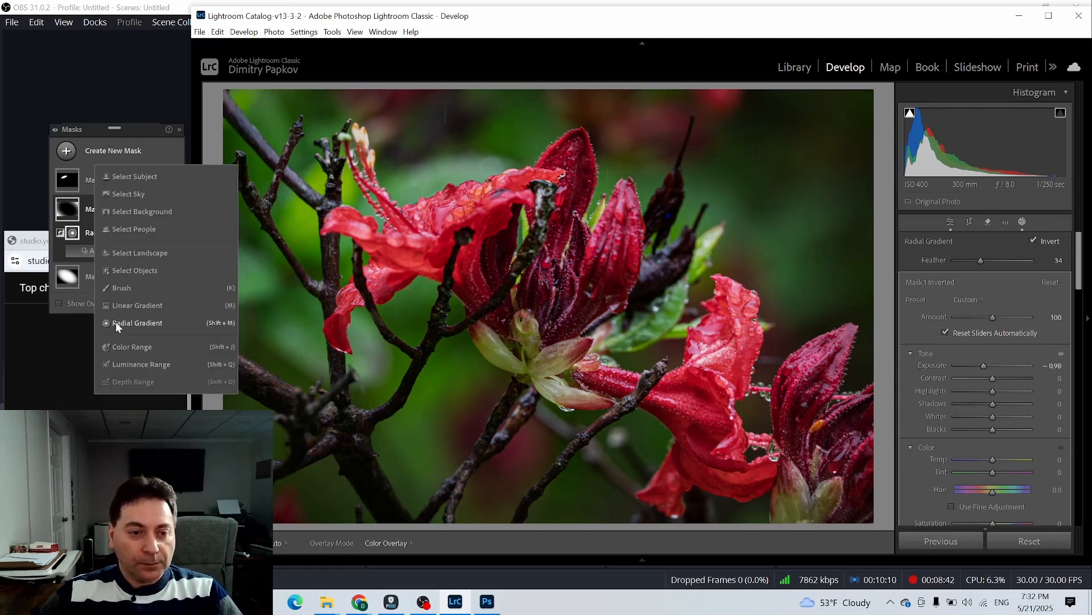
left_click(117, 306)
left_click_drag(296, 137, 405, 283)
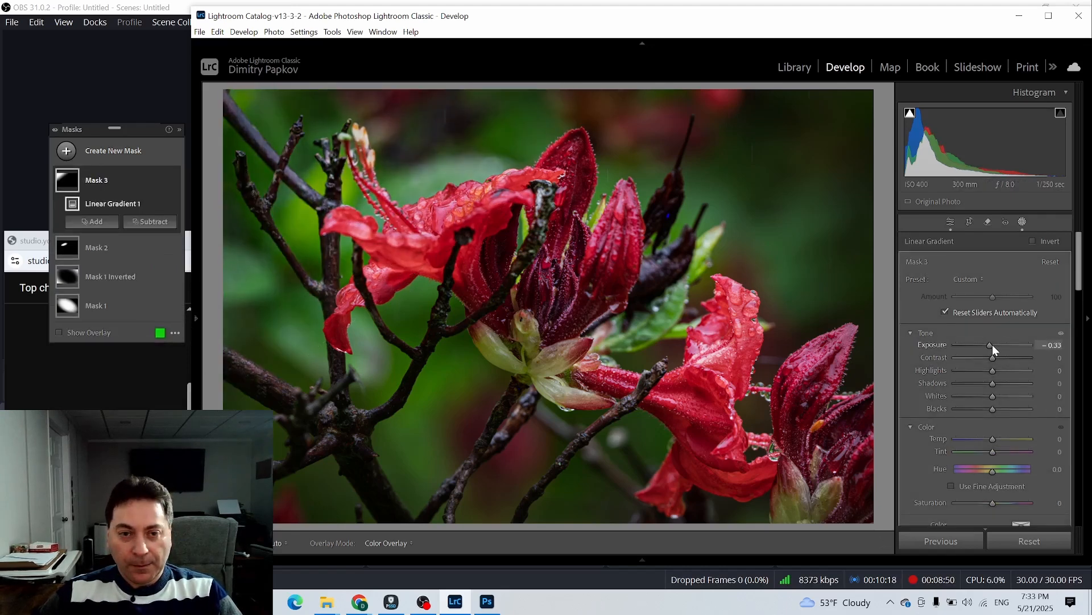
left_click_drag(992, 344, 988, 345)
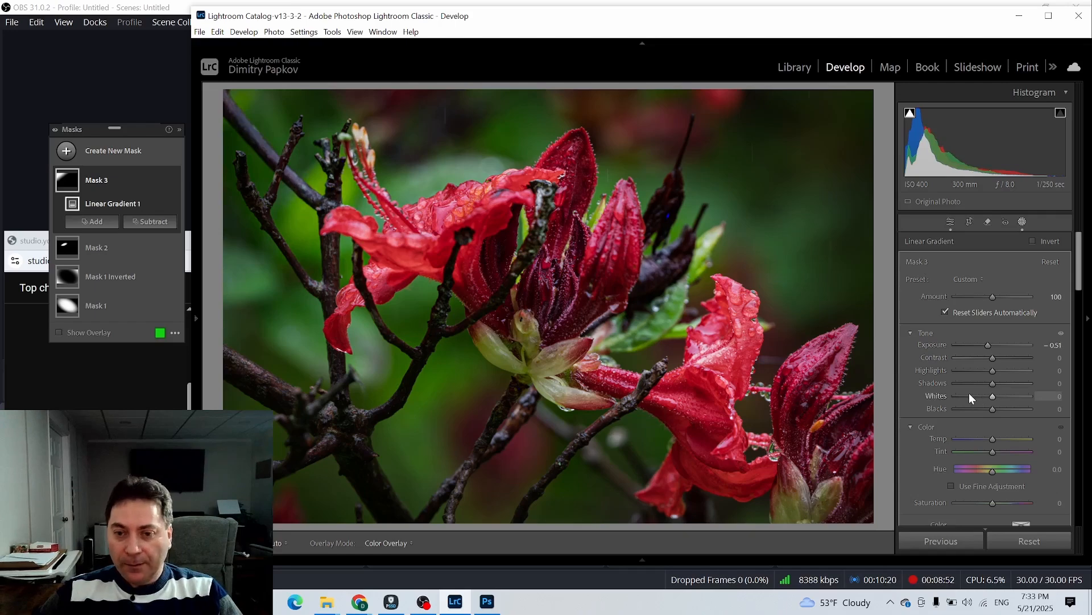
Step: Raise the shadows to 20 in the Mask 1 Inverted mask and to 40 in Mask 1
left_click(62, 278)
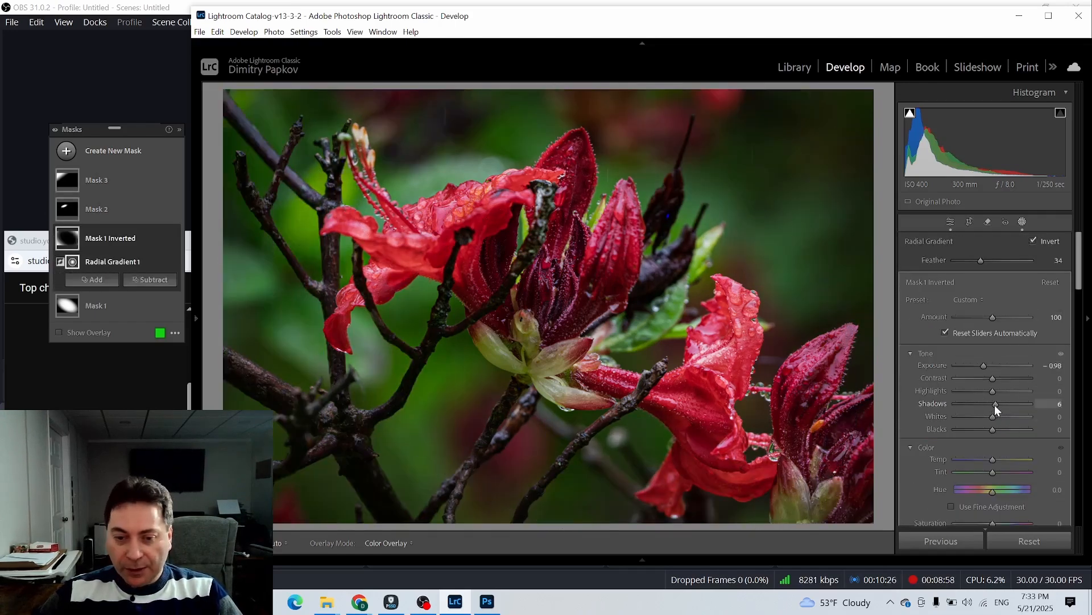
mouse_move(995, 405)
left_mouse_down()
mouse_move(1019, 407)
mouse_move(999, 404)
left_mouse_up()
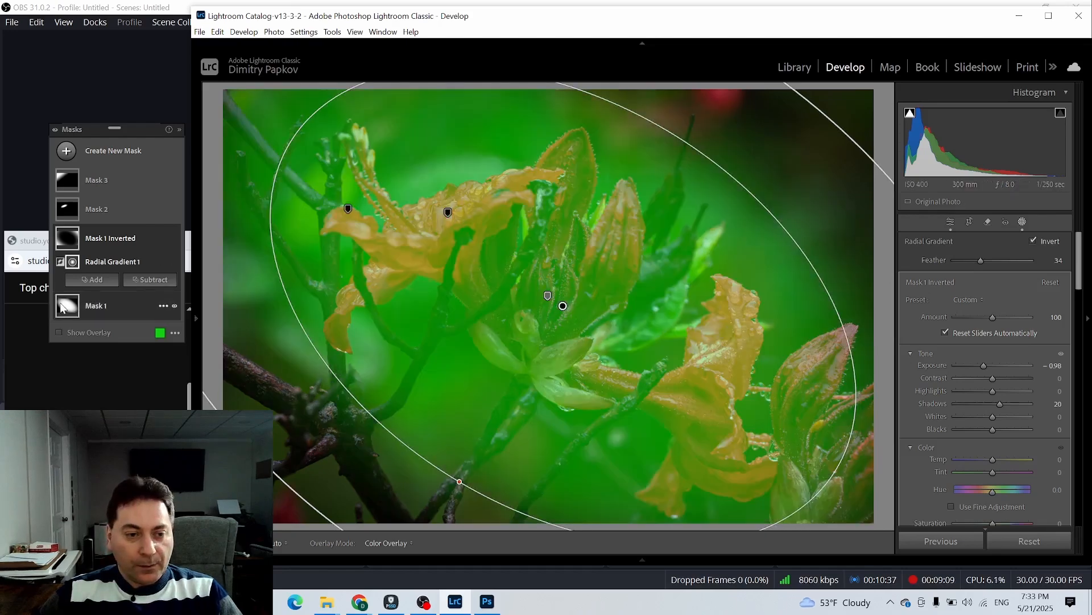
left_click(548, 295)
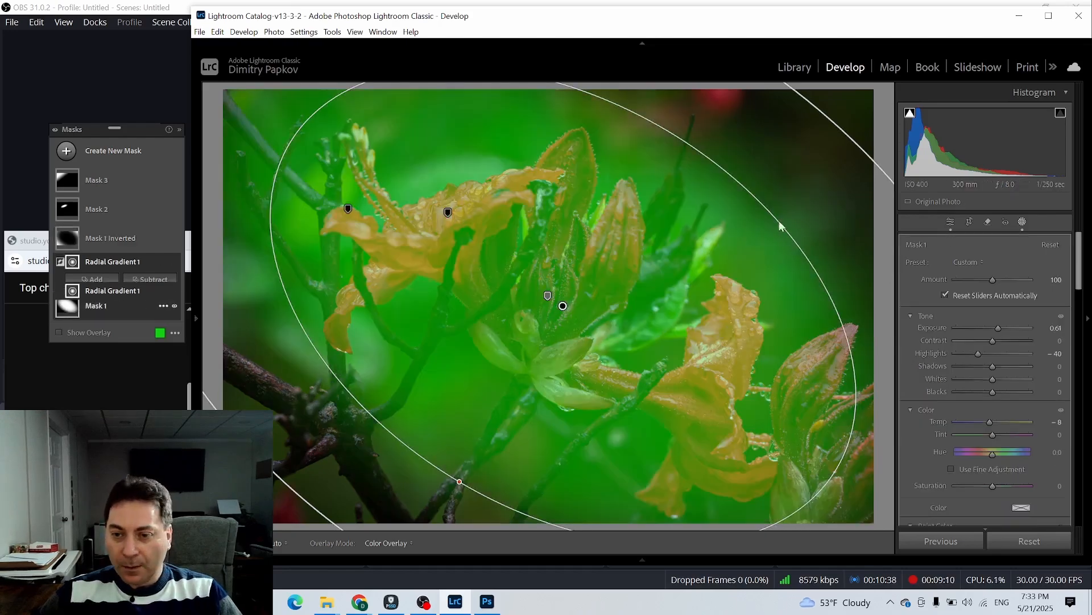
mouse_move(993, 403)
left_mouse_down()
mouse_move(1019, 406)
mouse_move(1008, 408)
left_mouse_up()
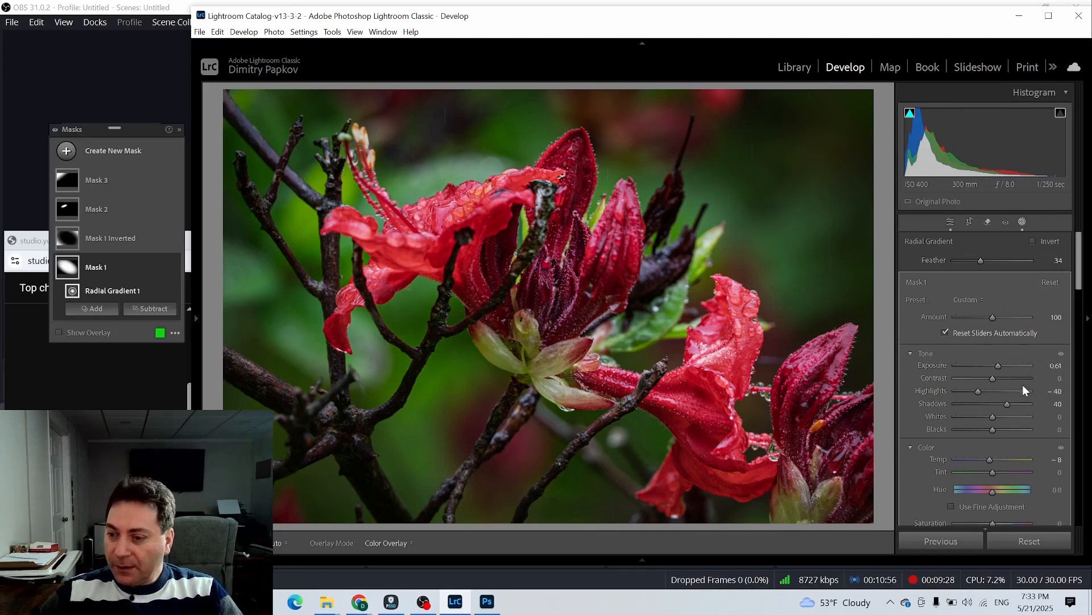
Step: Set the Orange saturation to +19 in the Color Mixer for the whole photo
scroll(1022, 384, "down", 5)
left_click(971, 223)
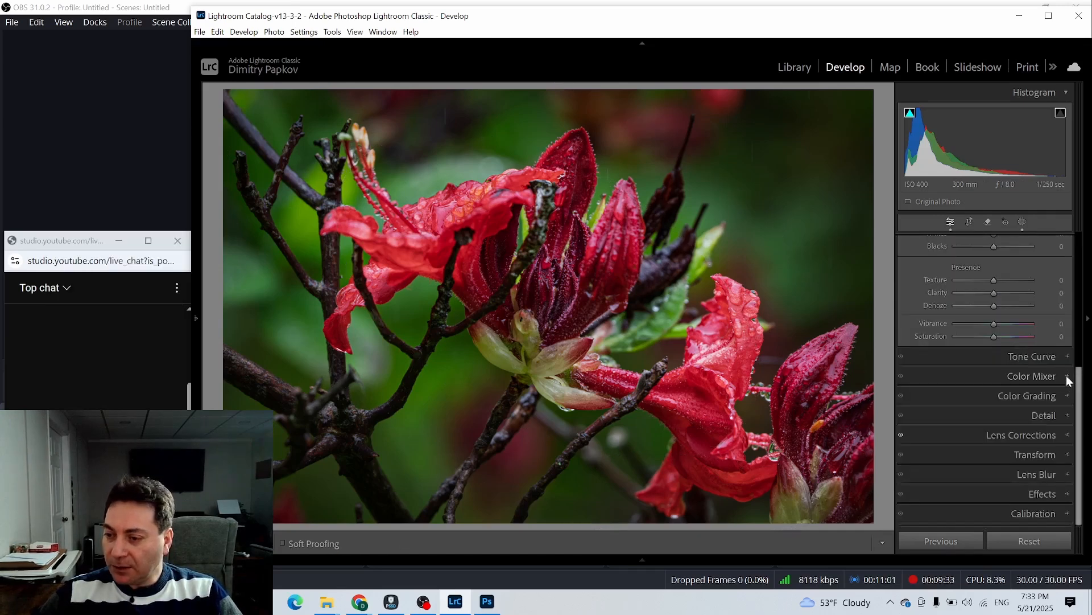
left_click(1068, 379)
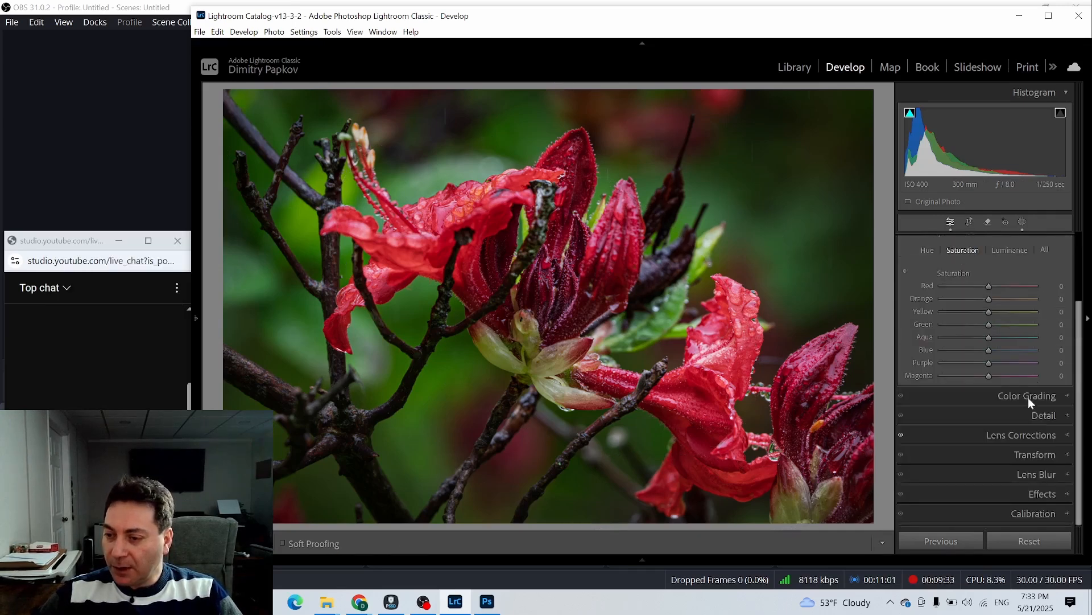
left_click(1011, 250)
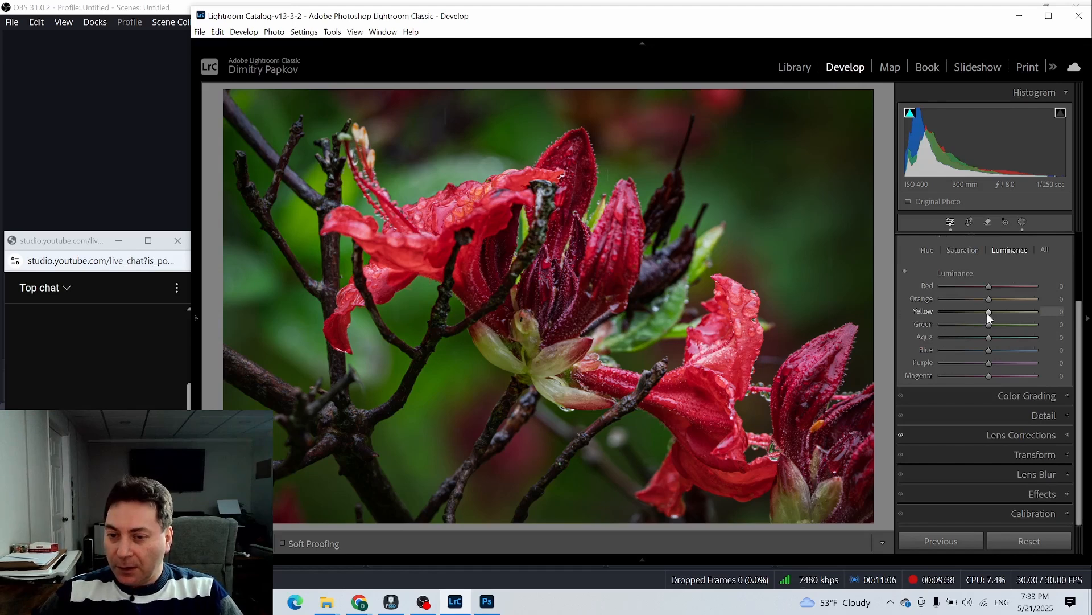
mouse_move(988, 313)
left_mouse_down()
mouse_move(1026, 309)
mouse_move(943, 313)
mouse_move(1021, 313)
mouse_move(968, 322)
mouse_move(1012, 312)
mouse_move(996, 311)
mouse_move(1011, 299)
mouse_move(996, 299)
mouse_move(1006, 288)
mouse_move(988, 291)
left_mouse_up()
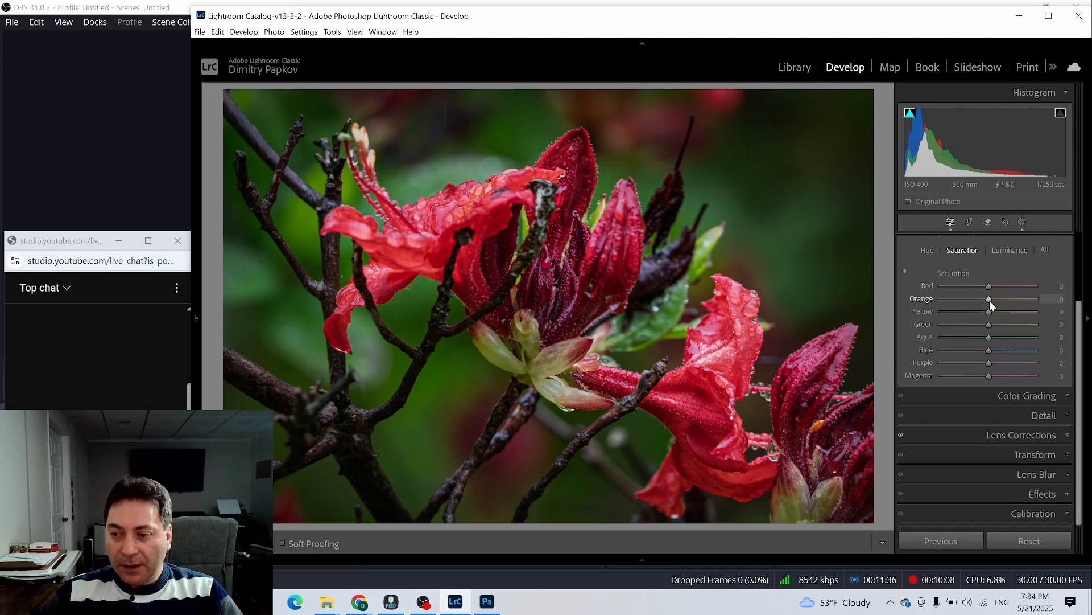
left_click_drag(997, 300, 998, 300)
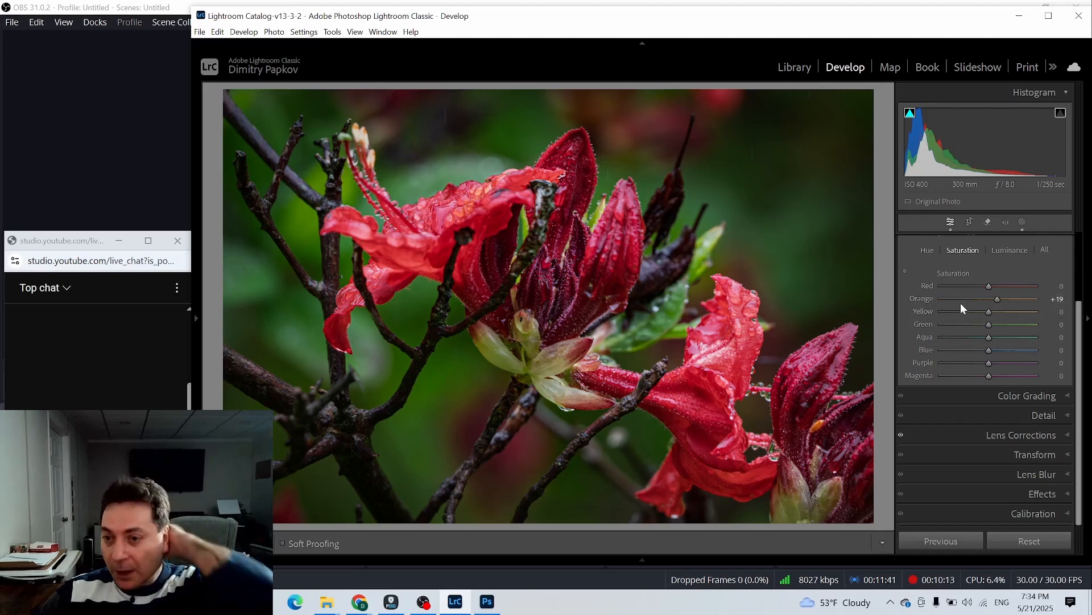
Step: Cool the blossoms' surroundings by setting the temperature of the Mask 1 Inverted mask to -20
left_click(1023, 221)
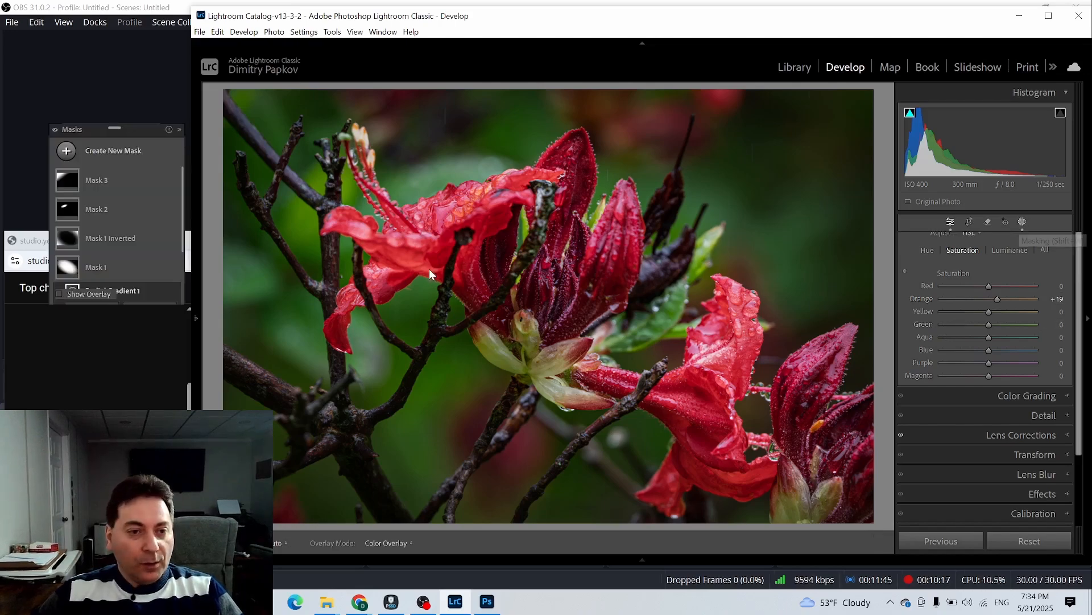
left_click(59, 239)
key("o")
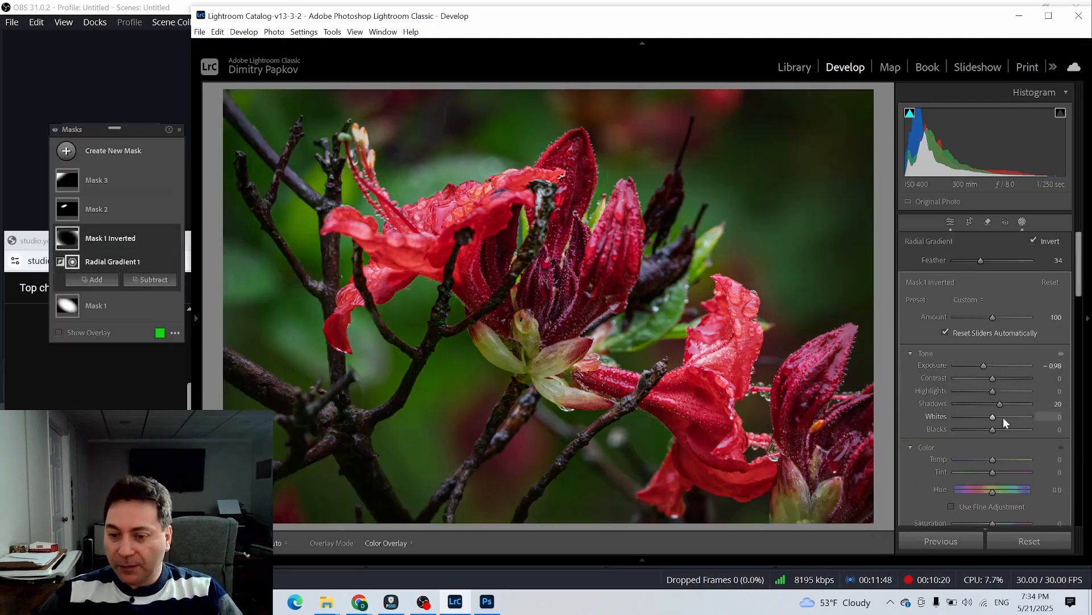
mouse_move(992, 460)
left_mouse_down()
mouse_move(962, 459)
mouse_move(995, 459)
mouse_move(985, 459)
left_mouse_up()
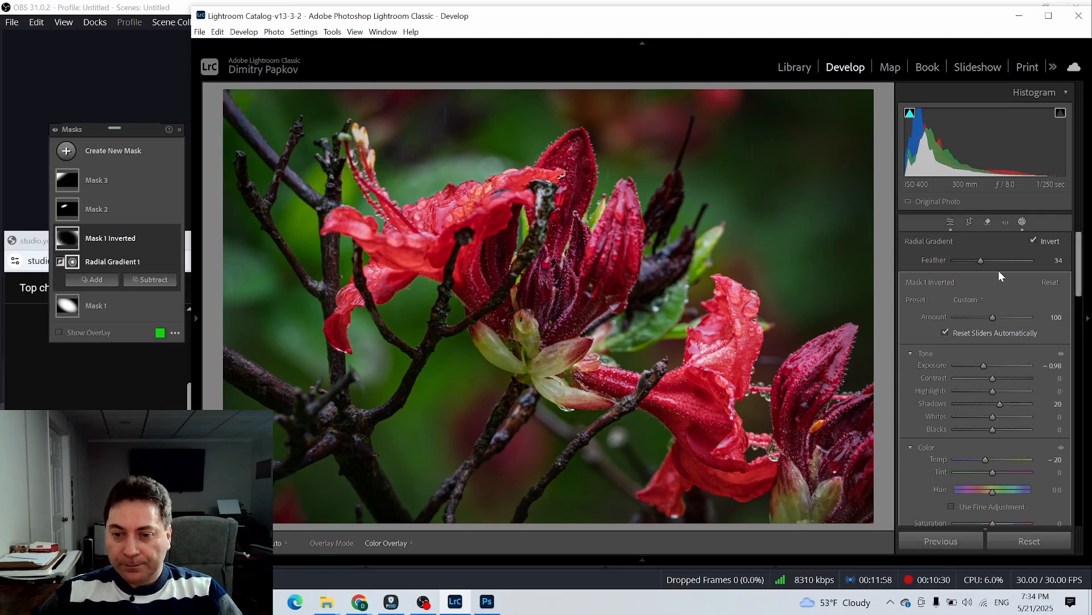
Step: Add a new radial gradient mask with feather 100, drawn as a wide ellipse outside the photo's upper-left corner
left_click(66, 150)
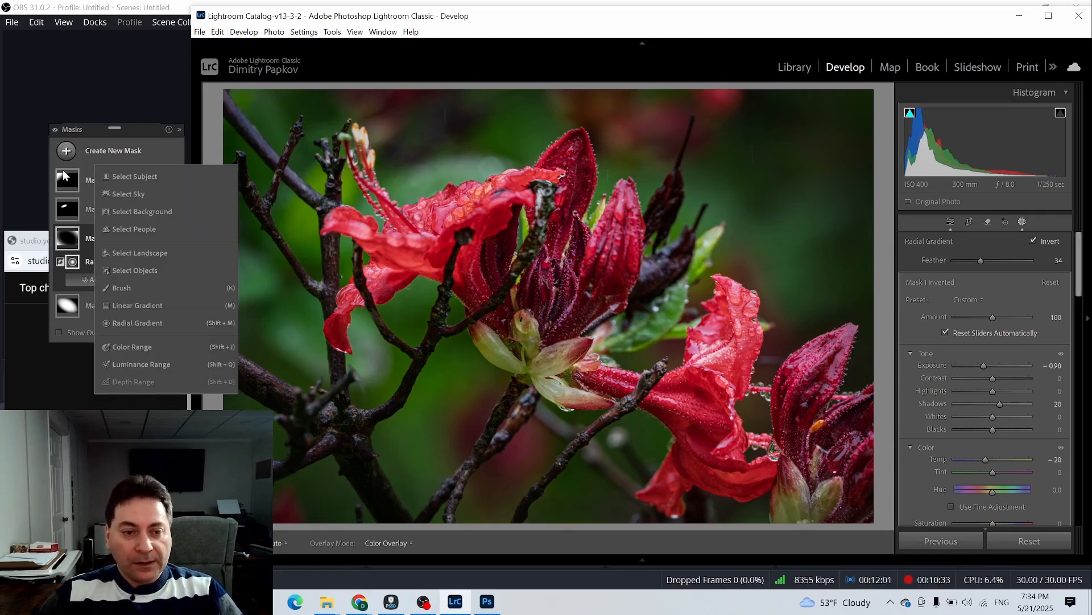
left_click(121, 323)
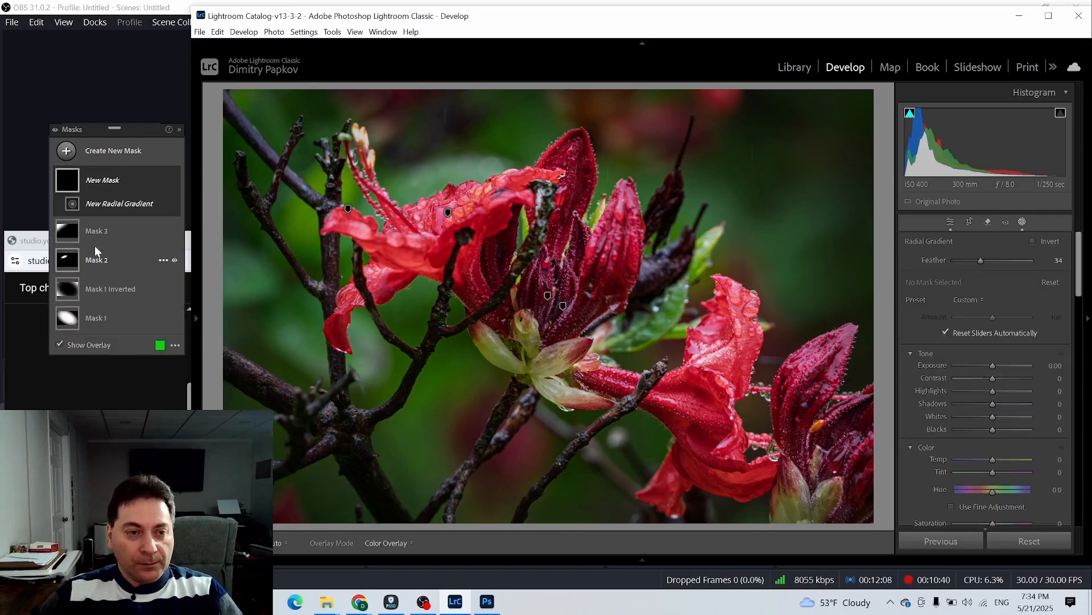
mouse_move(196, 323)
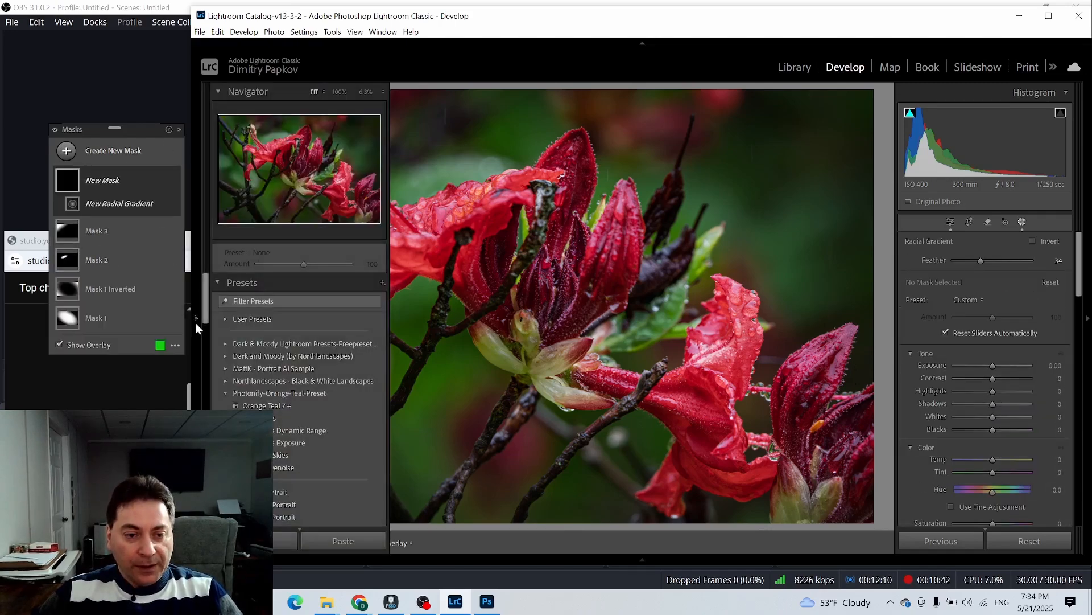
left_click(365, 91)
left_click_drag(435, 217, 545, 258)
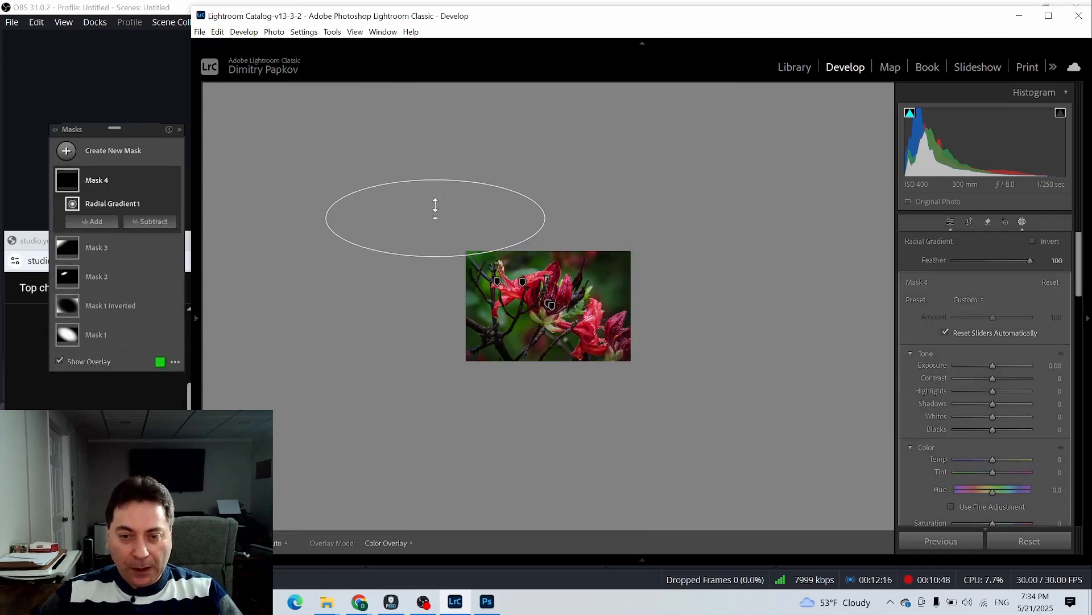
Step: Rotate the Mask 4 ellipse diagonally and stretch it across the blossoms past the photo's lower-right area to form a light beam
left_click_drag(560, 227, 532, 292)
left_click(522, 281)
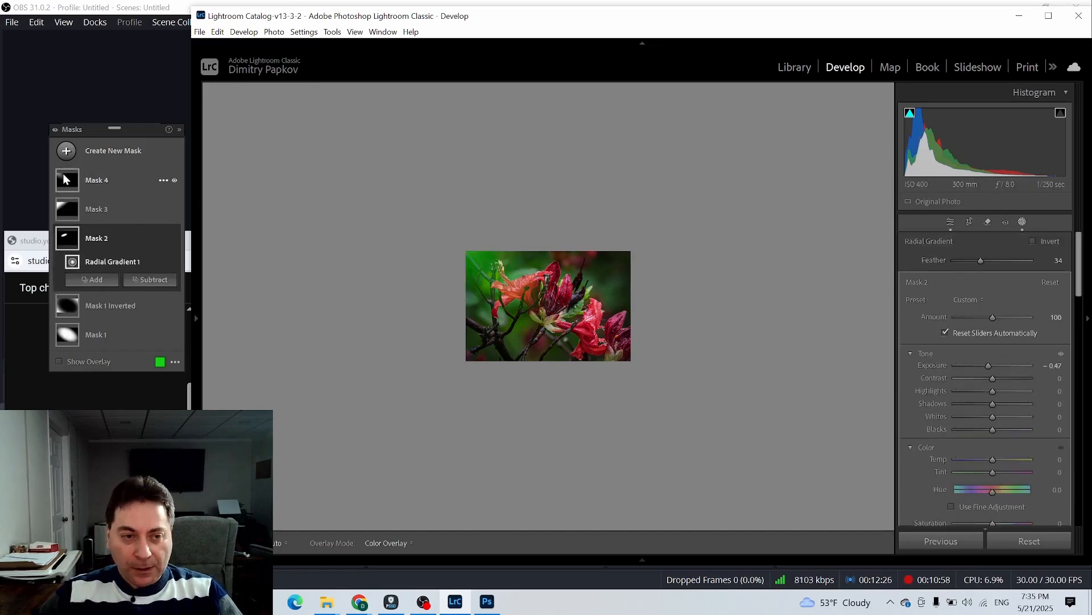
left_click(65, 180)
left_click(84, 360)
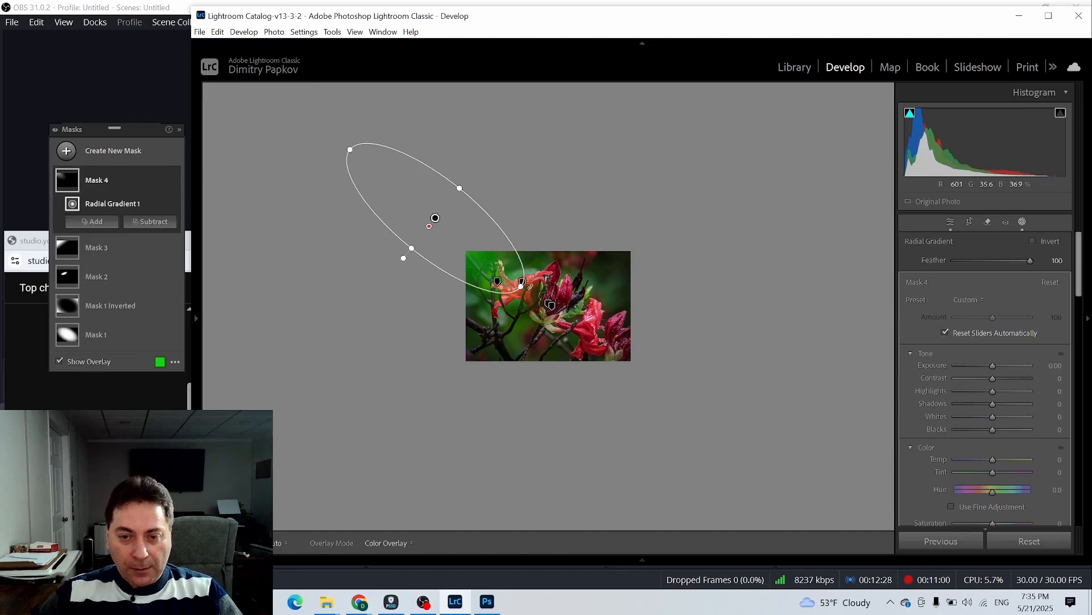
left_click_drag(520, 286, 660, 398)
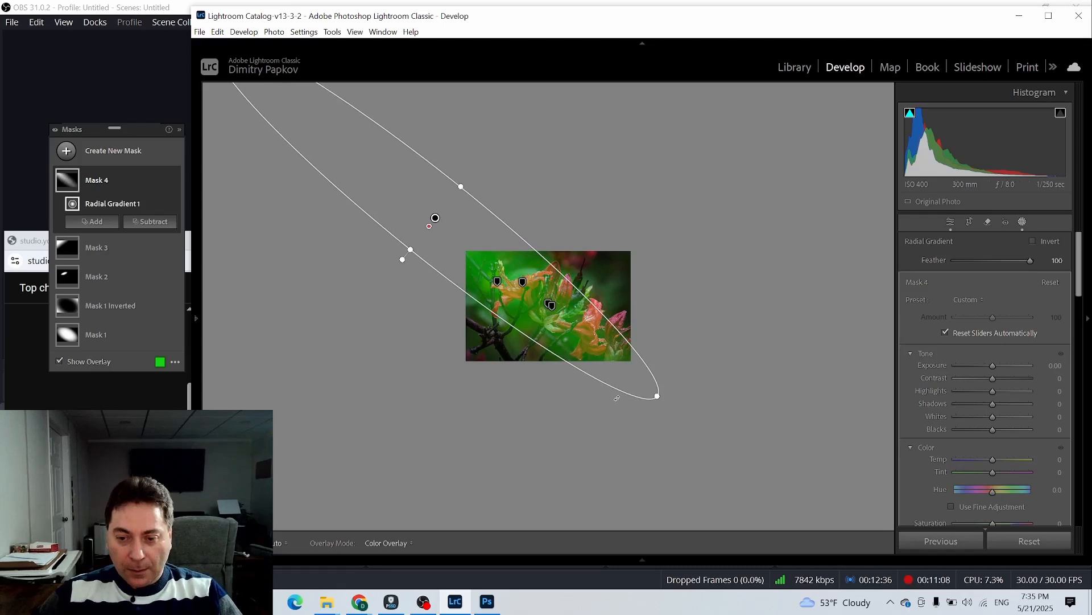
left_click_drag(618, 398, 635, 396)
Step: Set Dehaze to -21 and Clarity to 15 in Mask 4
scroll(1013, 421, "down", 3)
scroll(1012, 418, "down", 5)
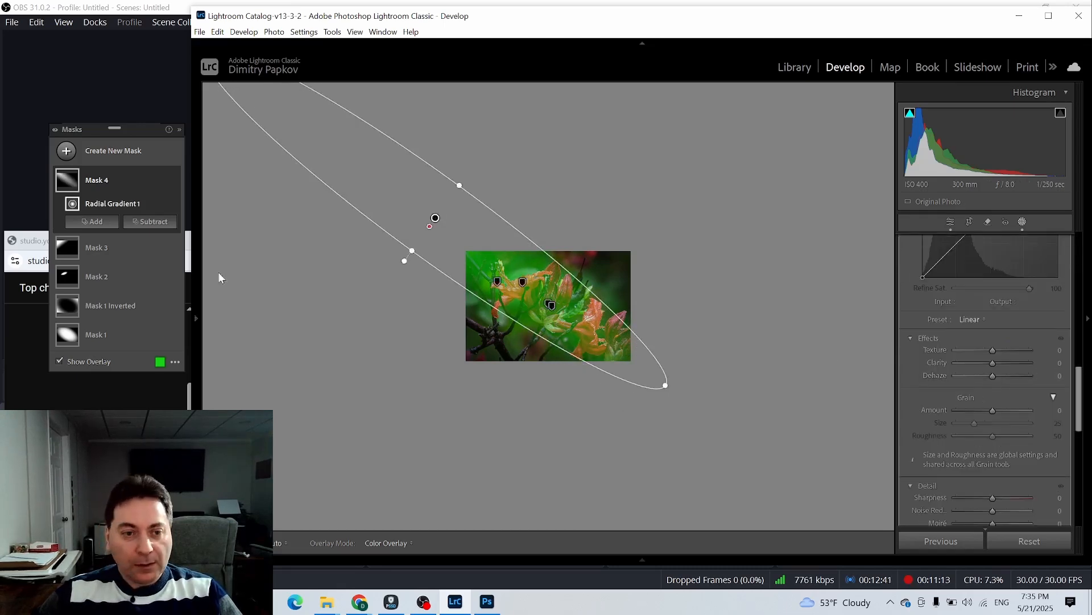
left_click(195, 318)
left_click(315, 93)
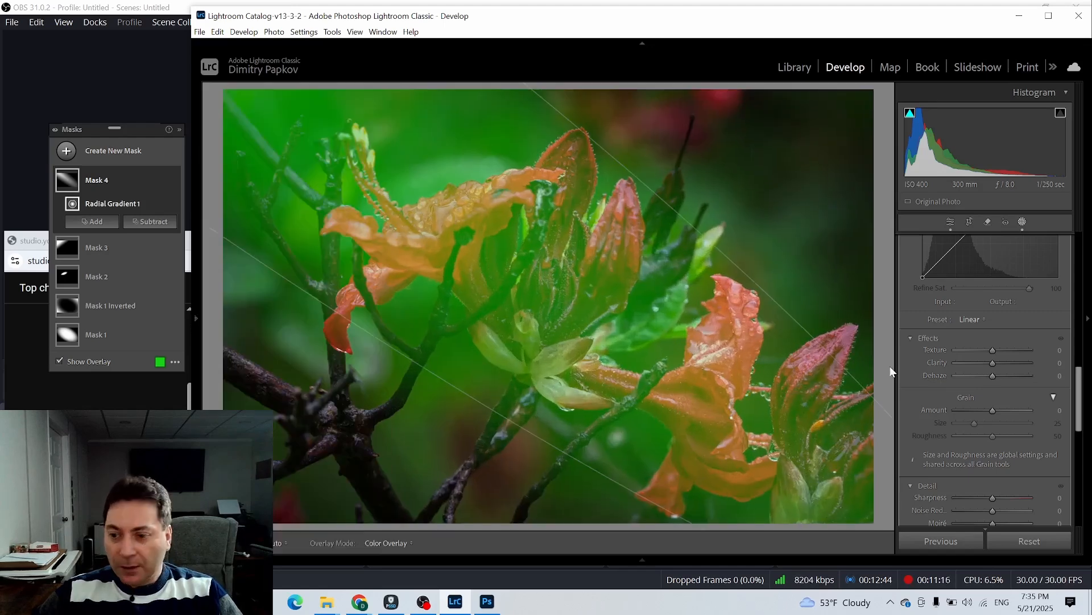
key("o")
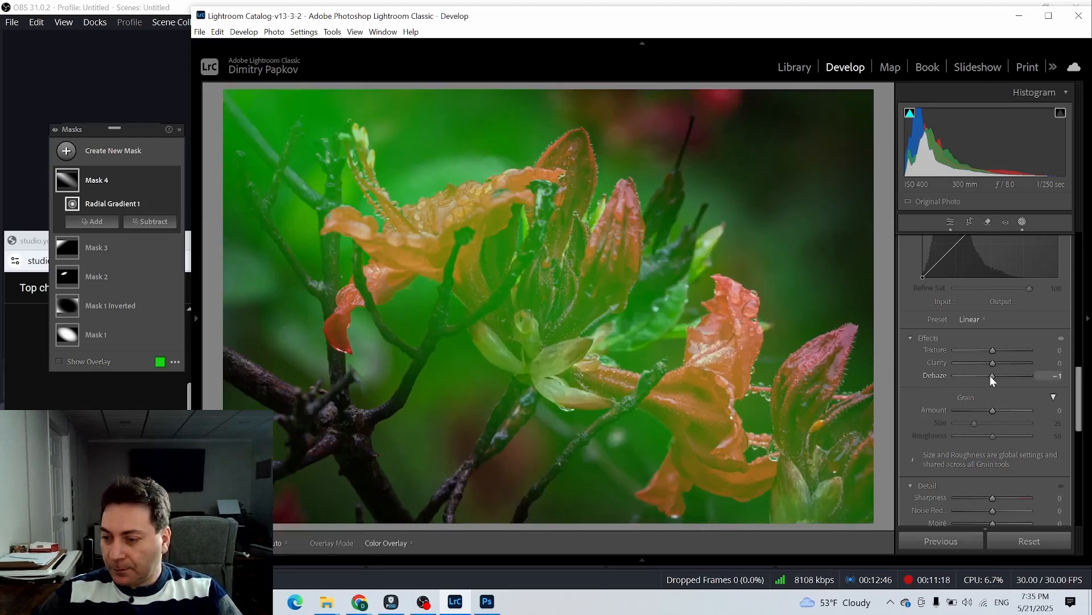
left_click_drag(990, 375, 982, 375)
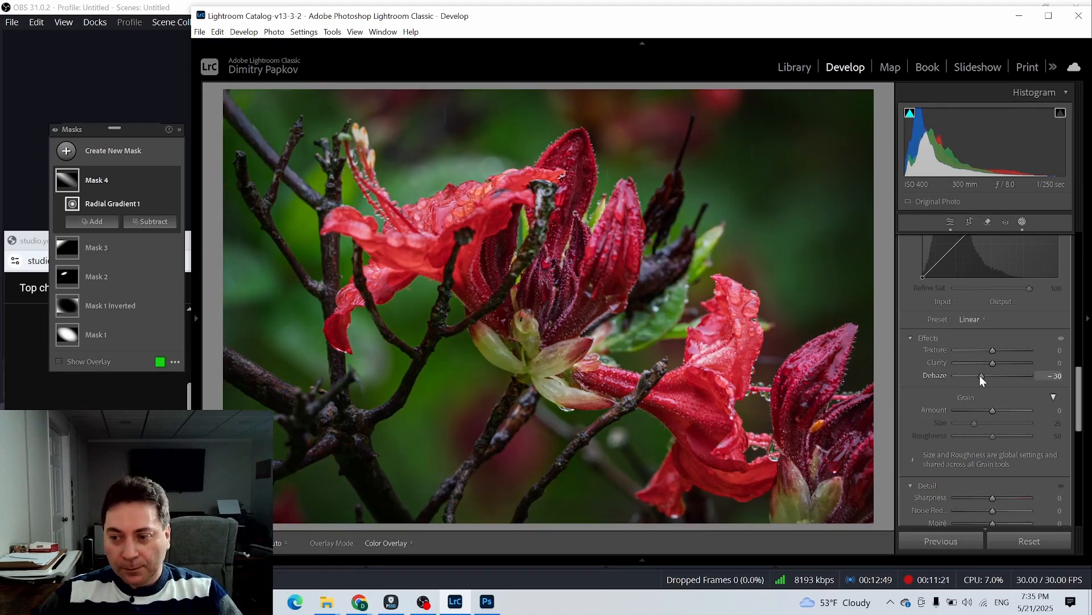
left_click_drag(979, 376, 1001, 364)
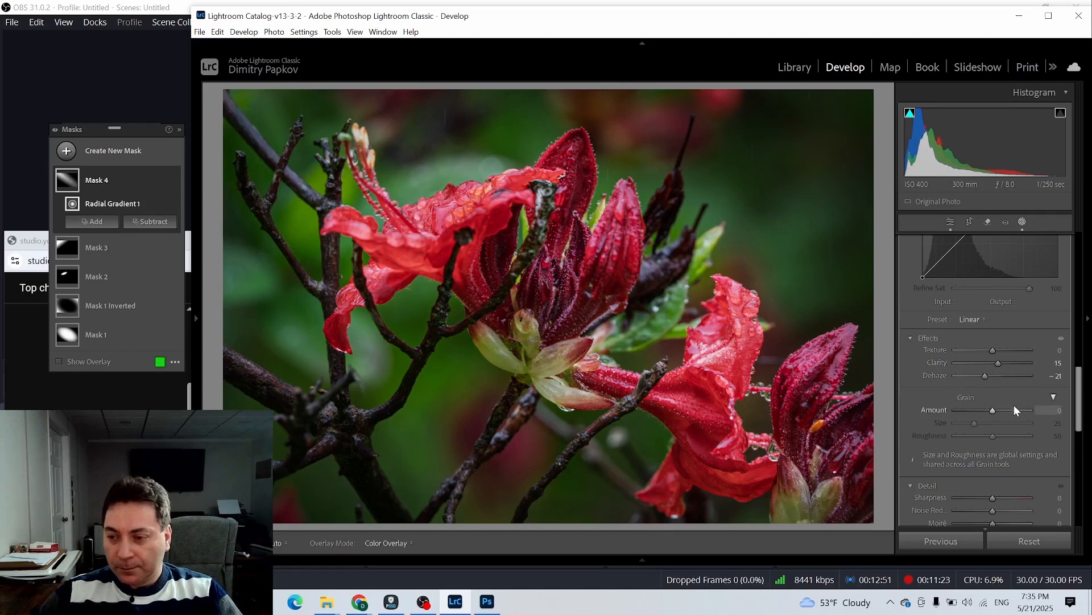
Step: Set Whites to 38, exposure to 0.23 and temperature to 12 in Mask 4, and compare the photo with and without it
scroll(1007, 393, "up", 10)
left_click_drag(994, 419, 1008, 417)
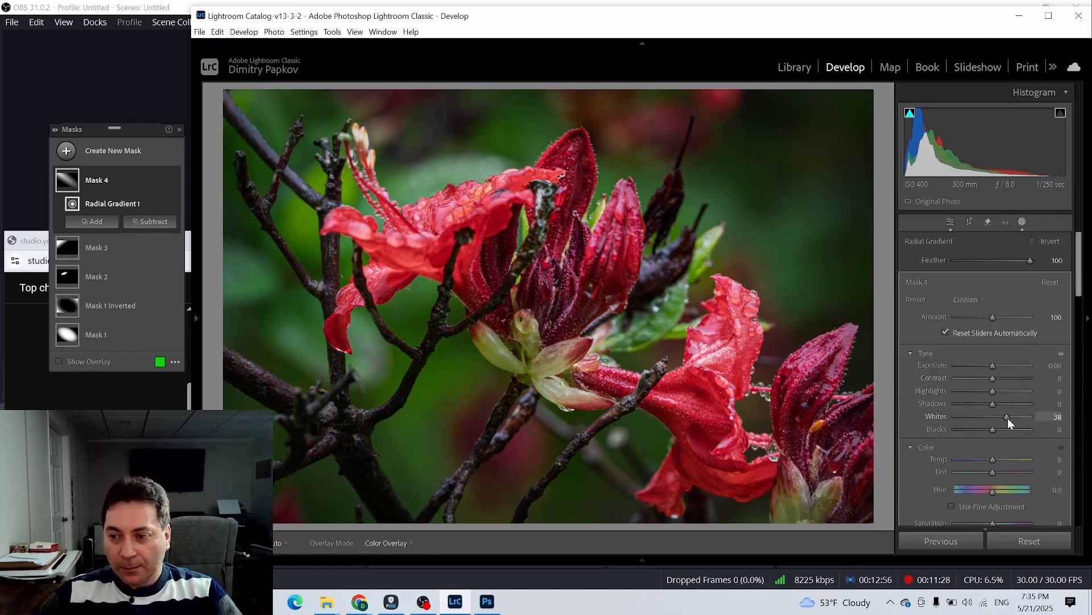
left_click_drag(993, 365, 995, 366)
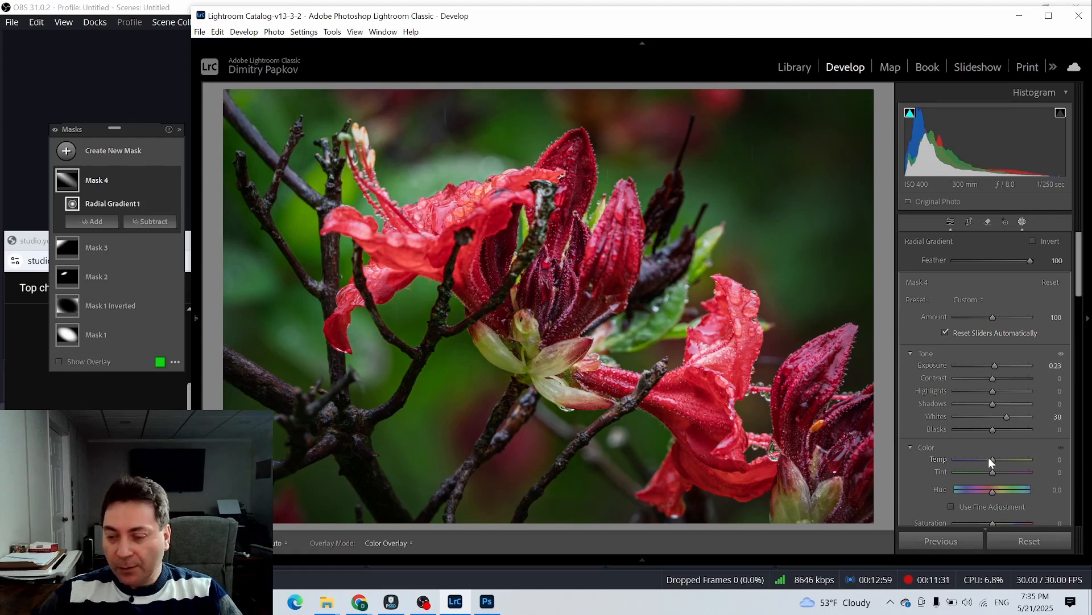
left_click_drag(992, 460, 996, 462)
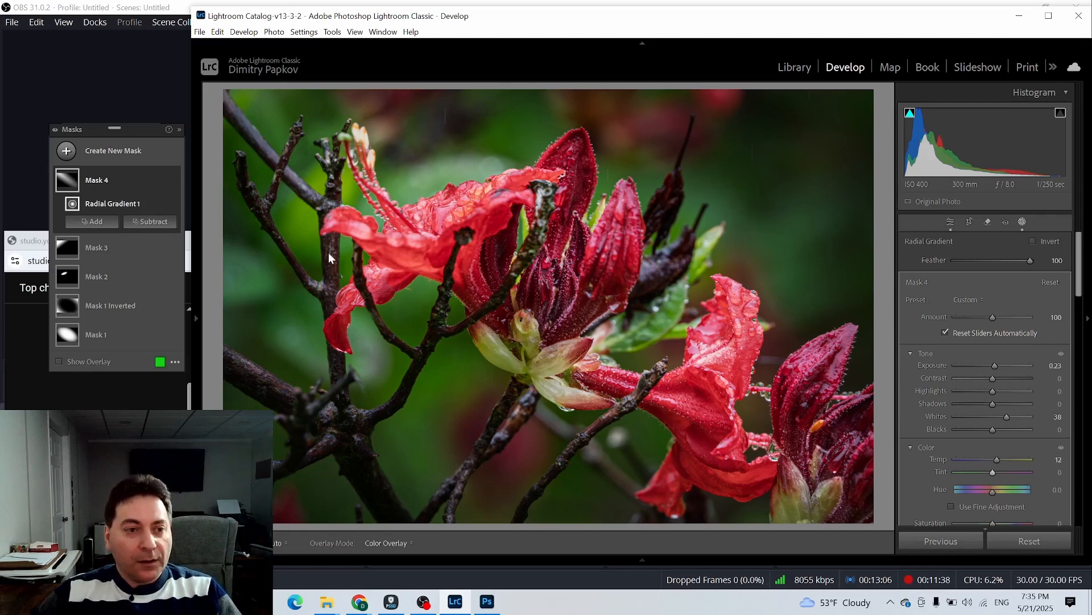
left_click(173, 180)
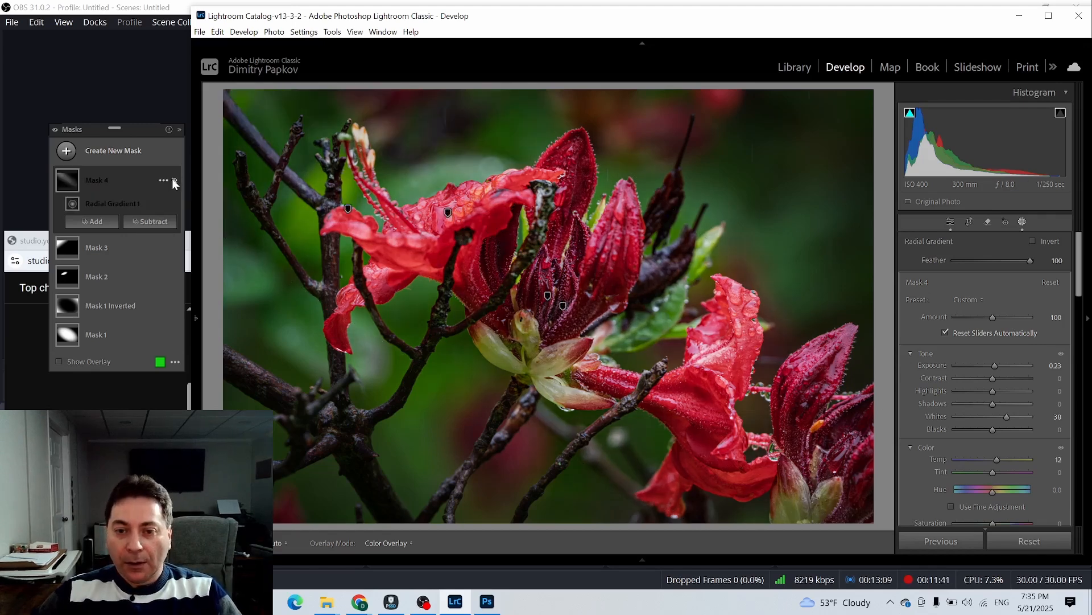
left_click(173, 180)
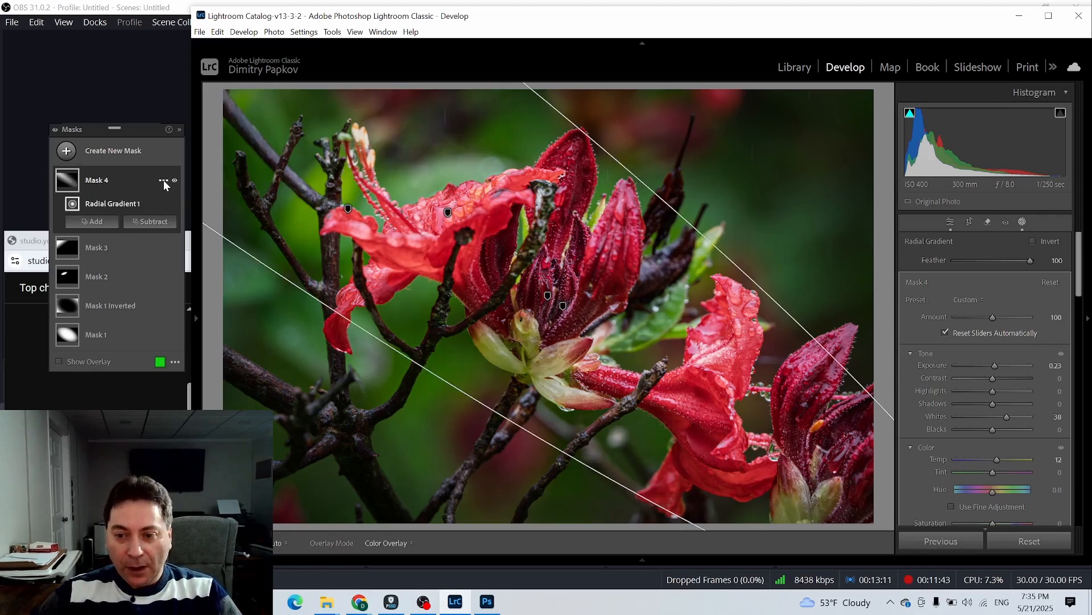
Step: Intersect Mask 4 with a luminance range limited to the bright tones, from 46/73 to 100/100
right_click(62, 182)
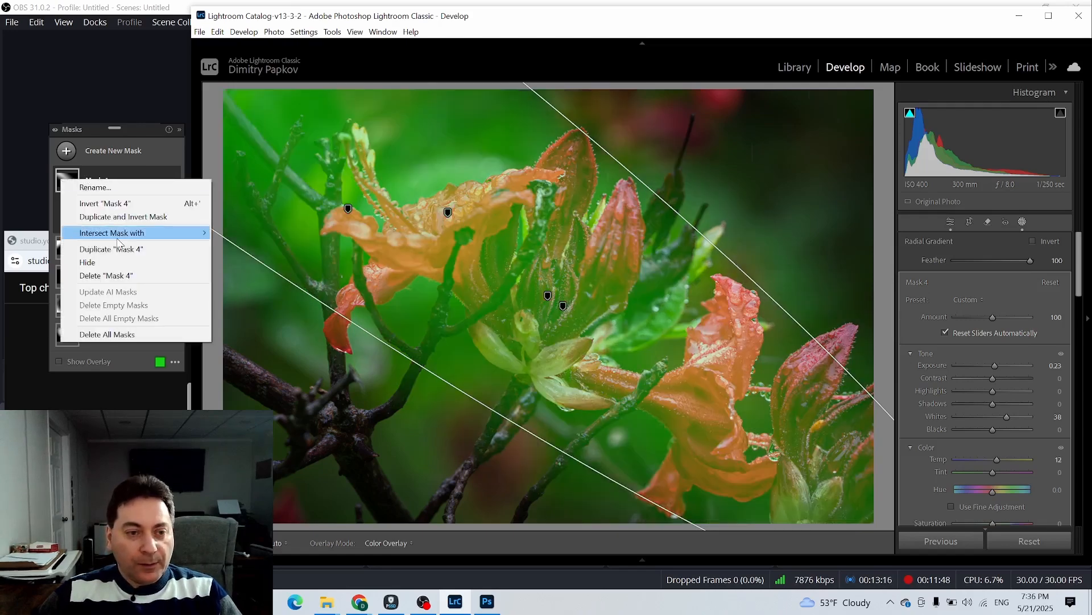
mouse_move(116, 235)
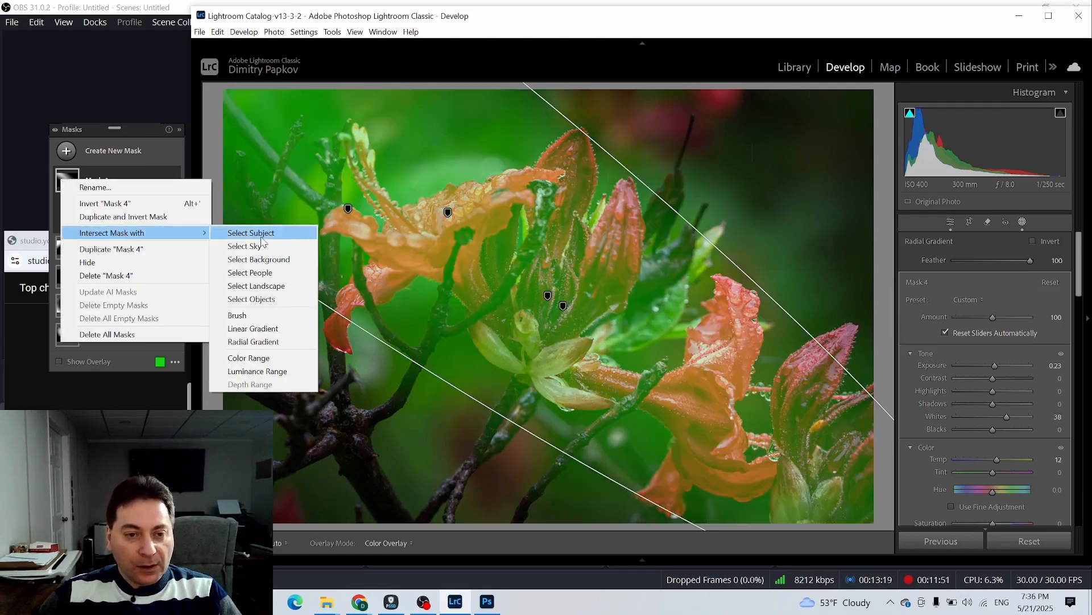
left_click(258, 371)
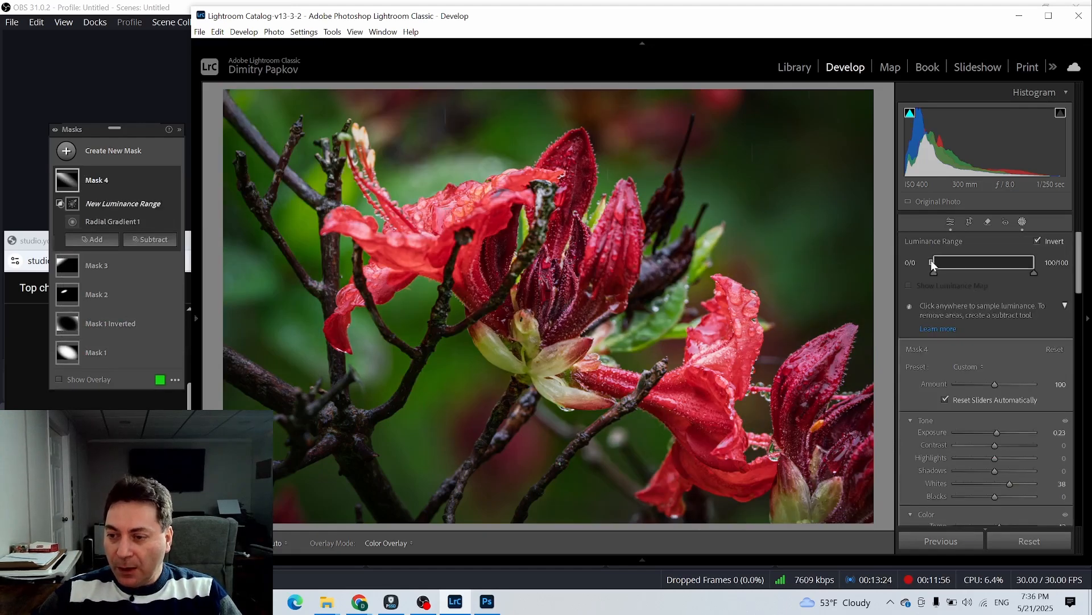
left_click_drag(931, 261, 958, 262)
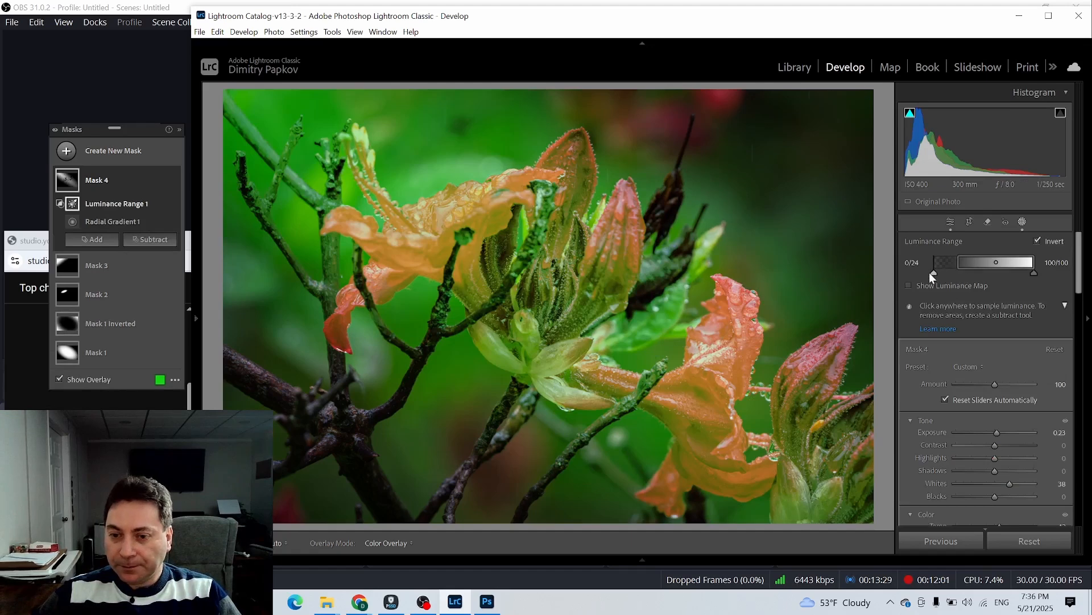
left_click_drag(957, 263, 1006, 263)
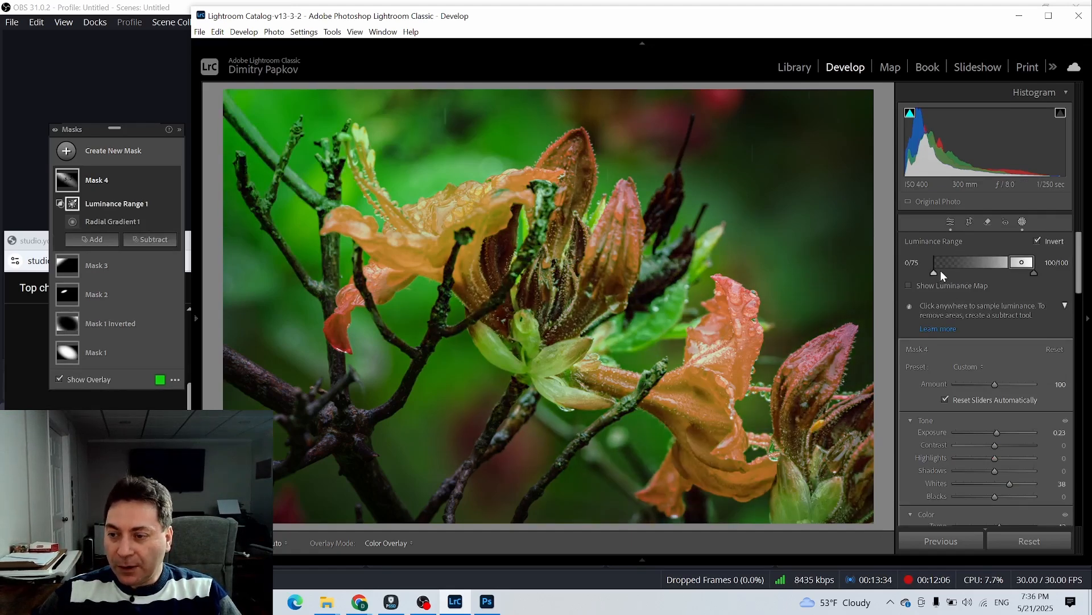
left_click_drag(951, 271, 978, 272)
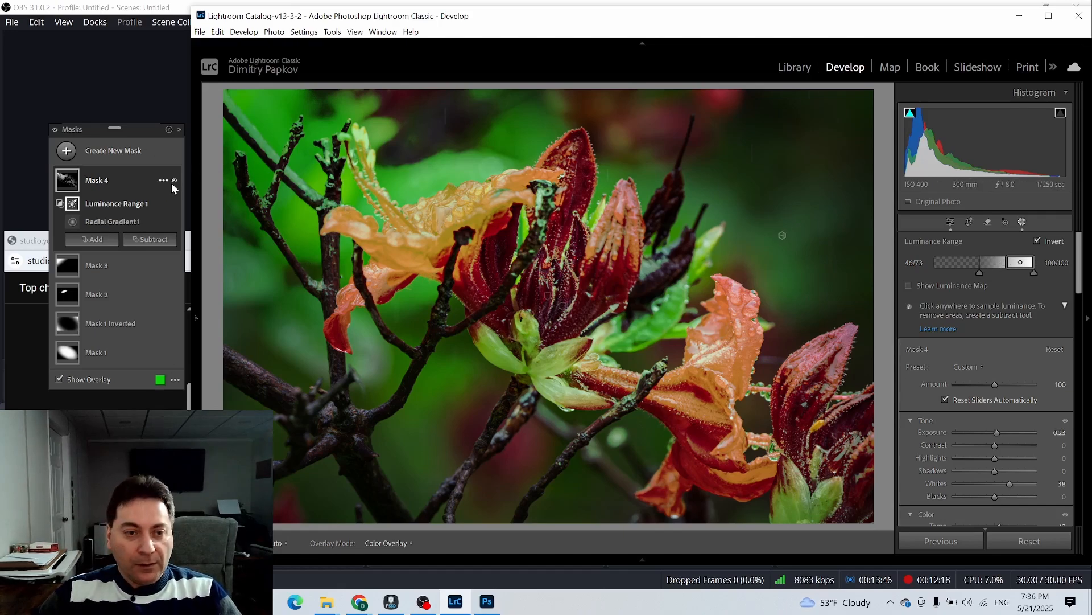
Step: Compare the photo with and without Mask 4 with the mask overlay turned off, and set the mask's Amount to 67
left_click(174, 181)
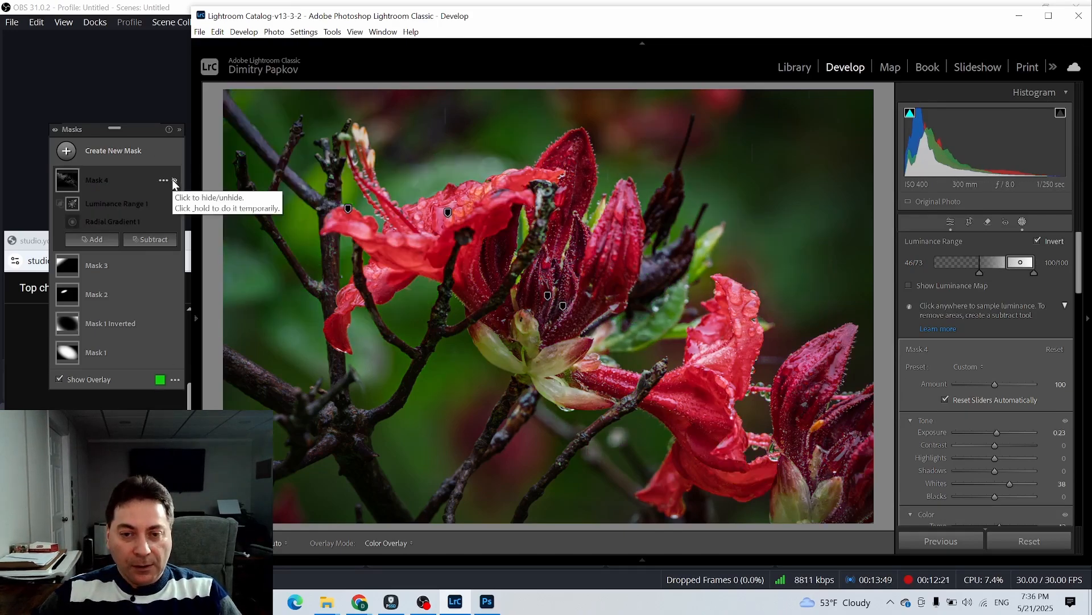
left_click(173, 181)
left_click(173, 180)
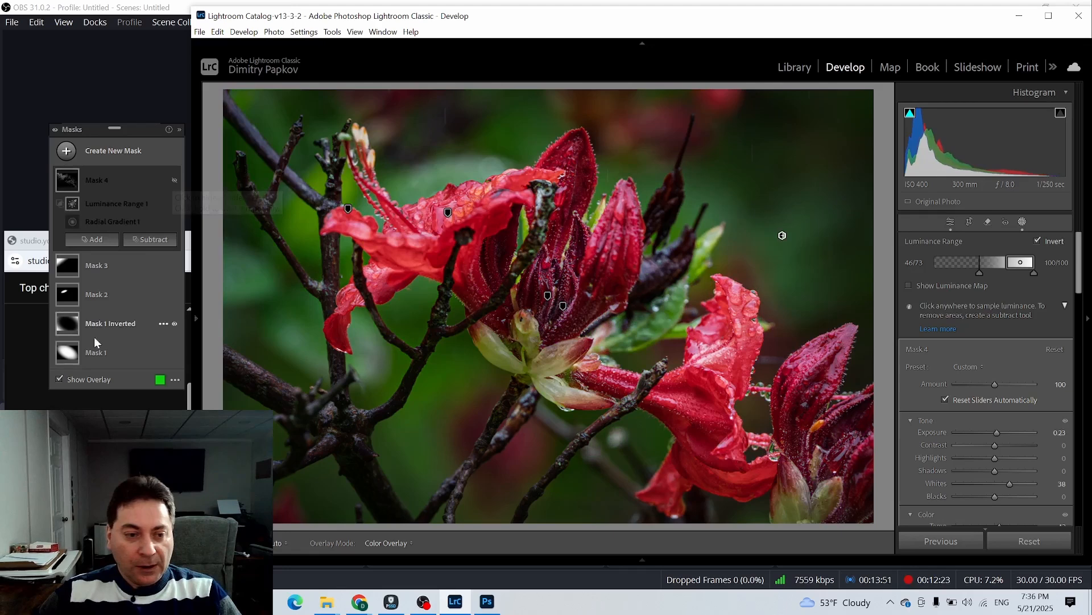
left_click(86, 378)
left_click(175, 181)
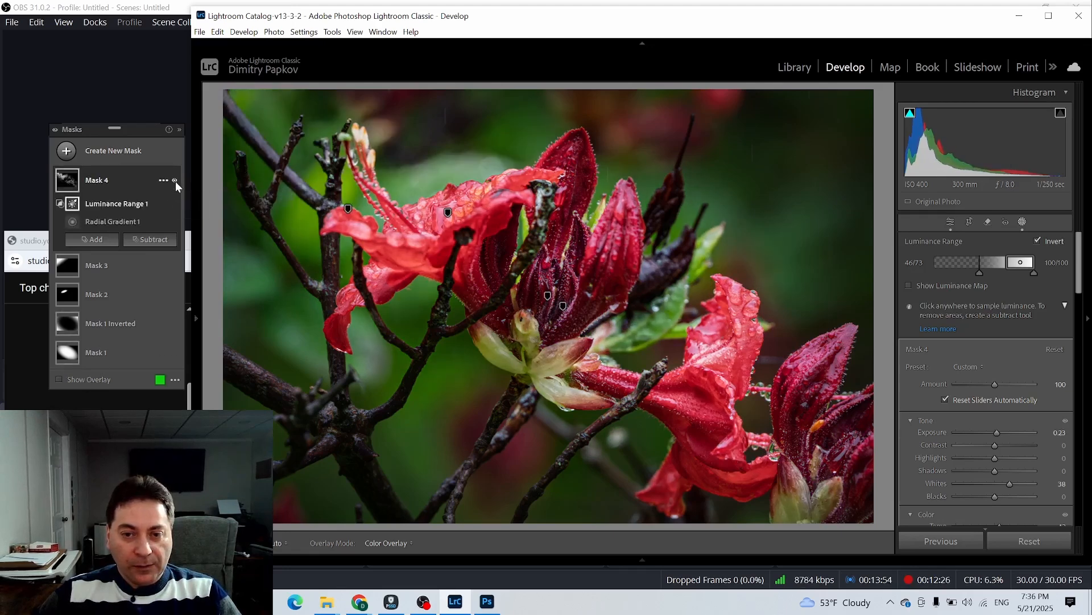
left_click(175, 182)
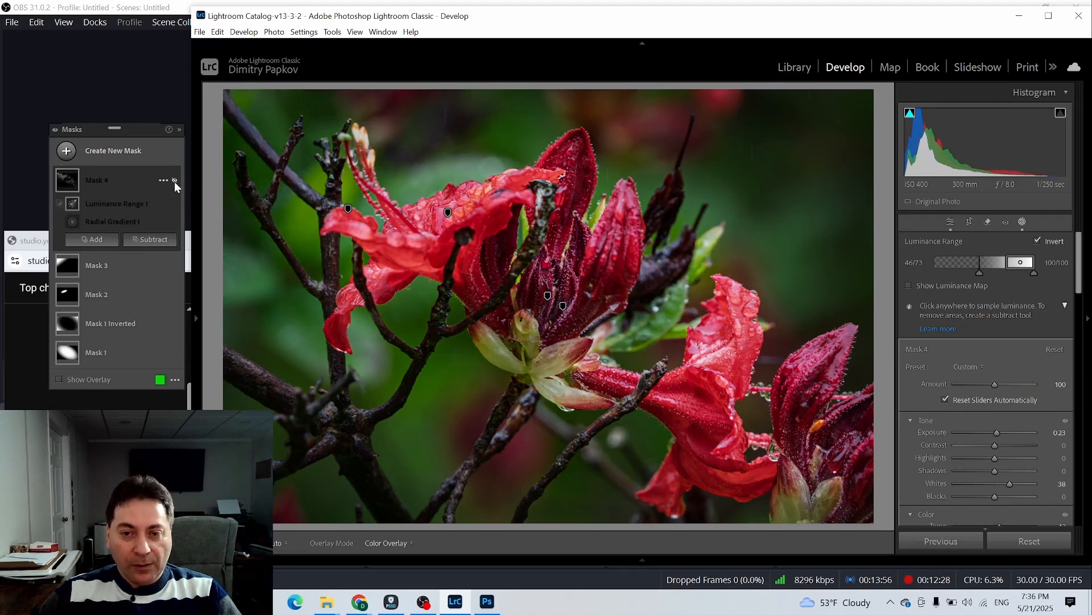
left_click(174, 181)
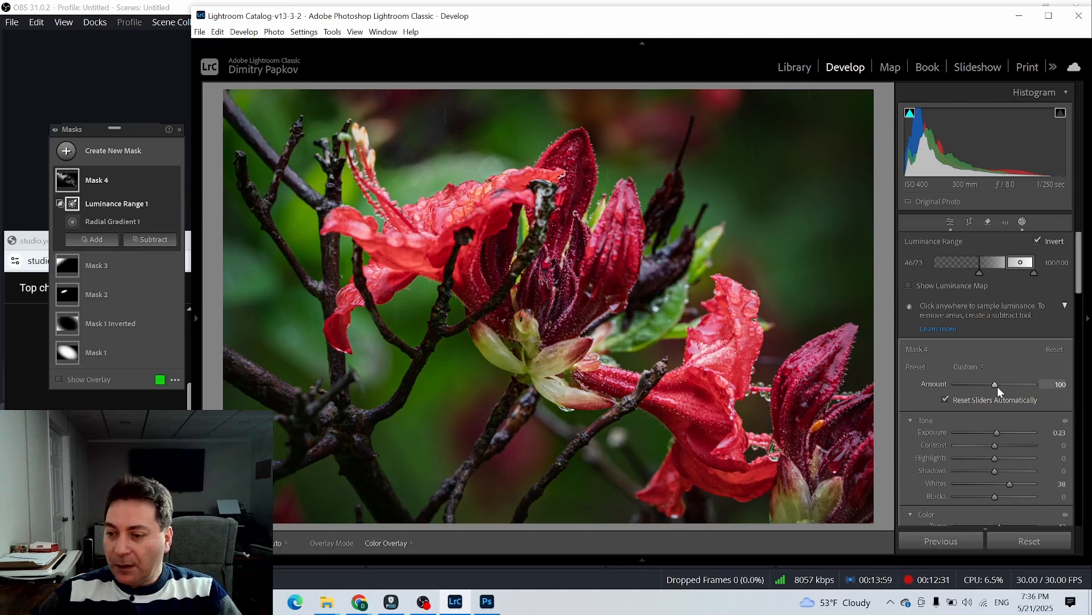
left_click_drag(991, 385, 981, 385)
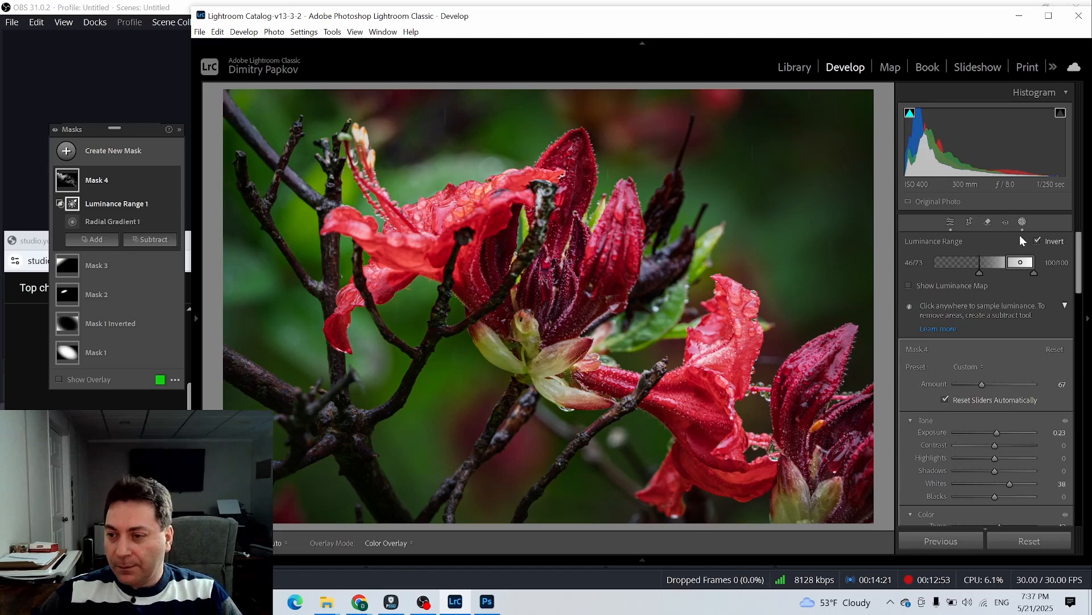
Step: Check the Whites clipping in the global Basic adjustments and set Blacks to +14
left_click(949, 222)
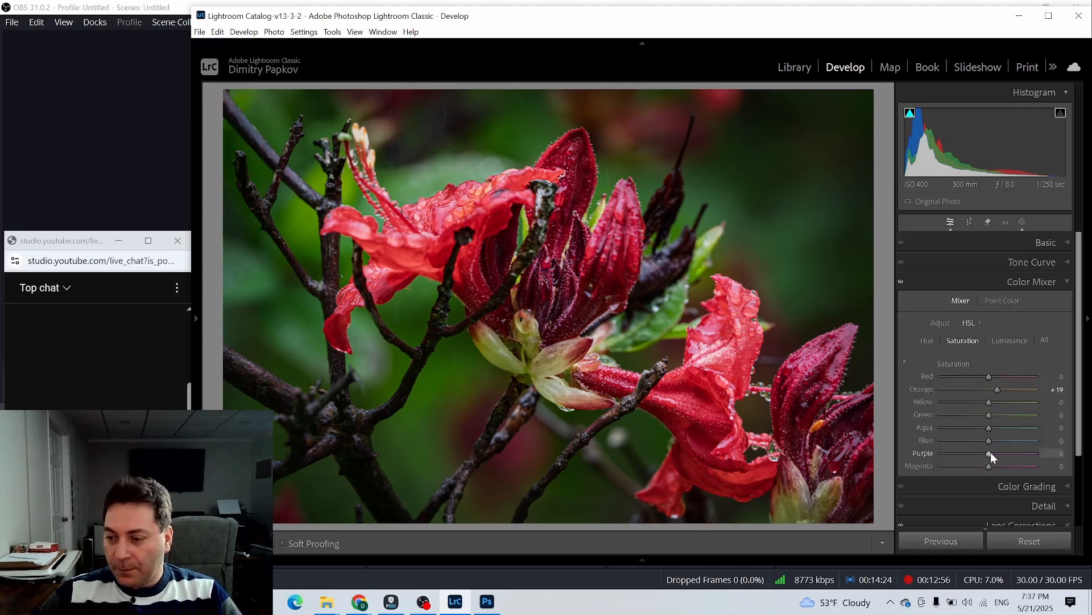
left_click(1068, 281)
left_click(1067, 242)
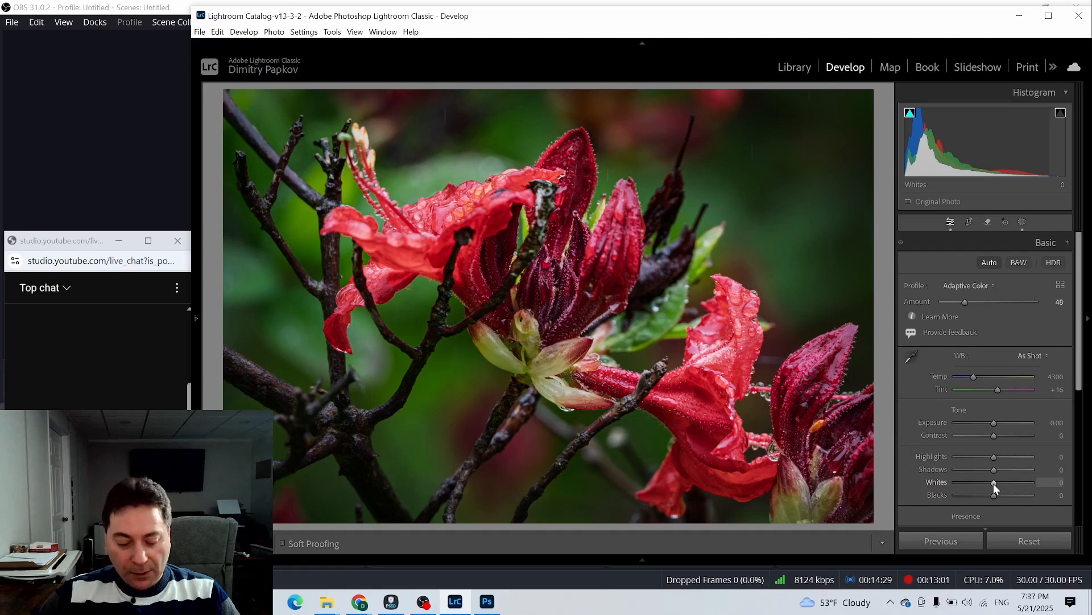
key("alt")
mouse_move(994, 484)
left_mouse_down()
mouse_move(1021, 487)
mouse_move(990, 484)
left_mouse_up()
key("alt")
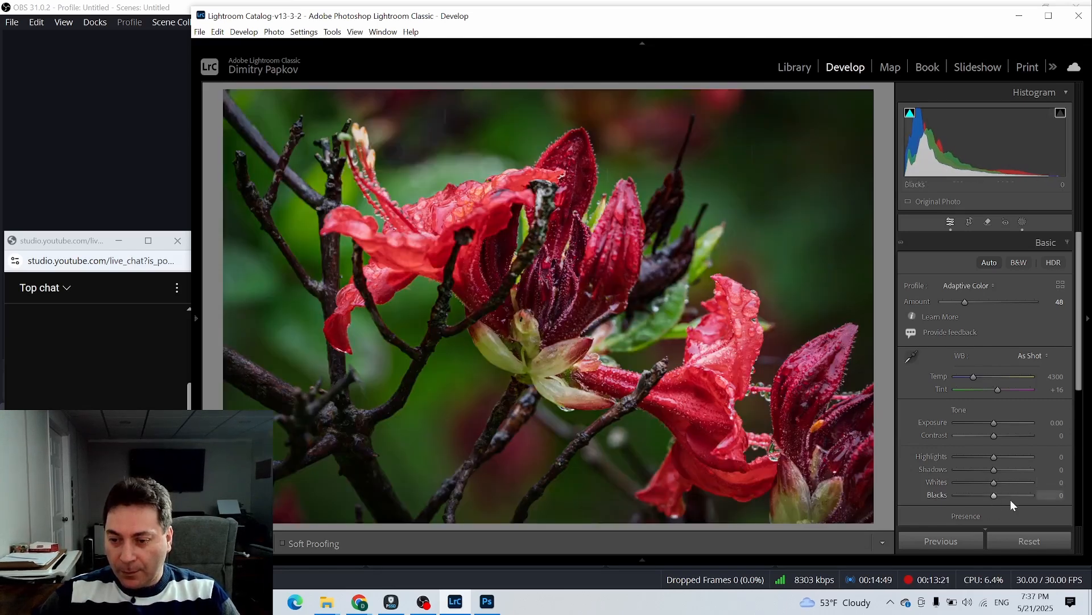
left_click_drag(994, 496, 998, 496)
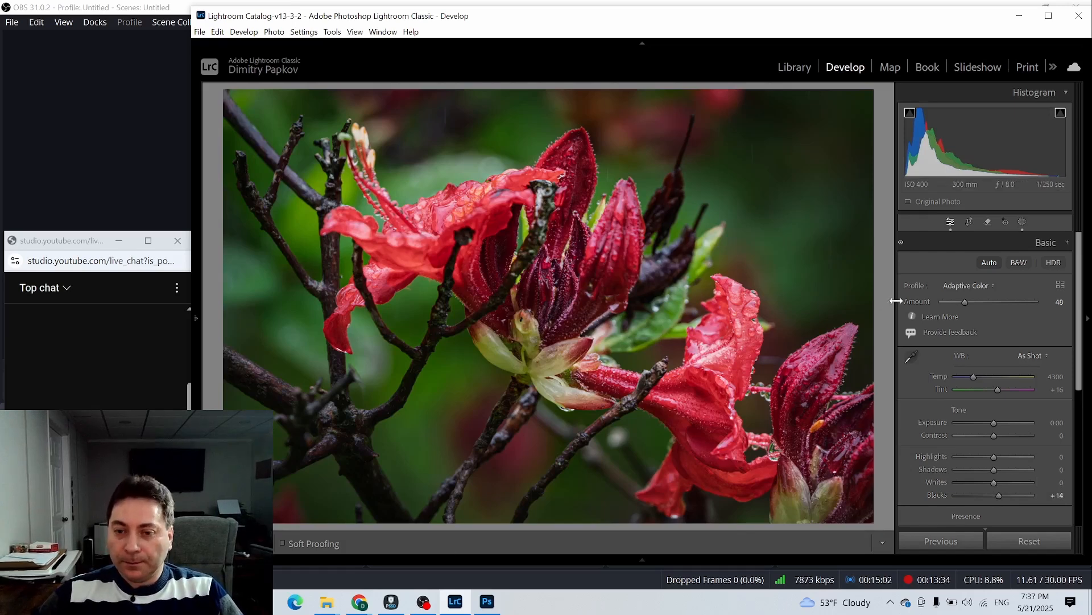
Step: Create a brush mask with Exposure -0.65 and Blacks -14, and paint it over the dark central bud
left_click(1022, 223)
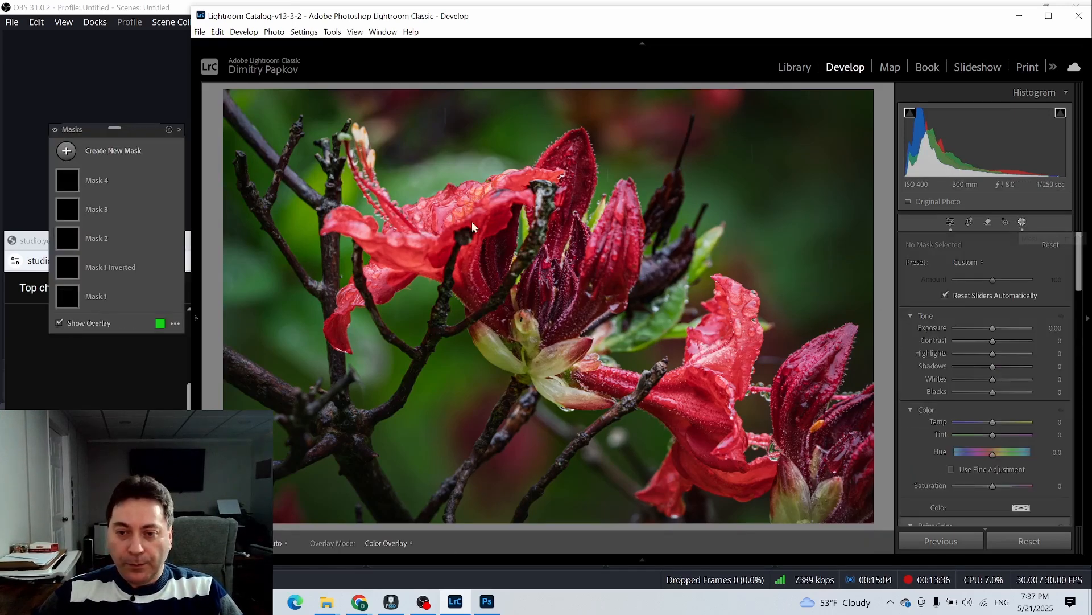
left_click(66, 151)
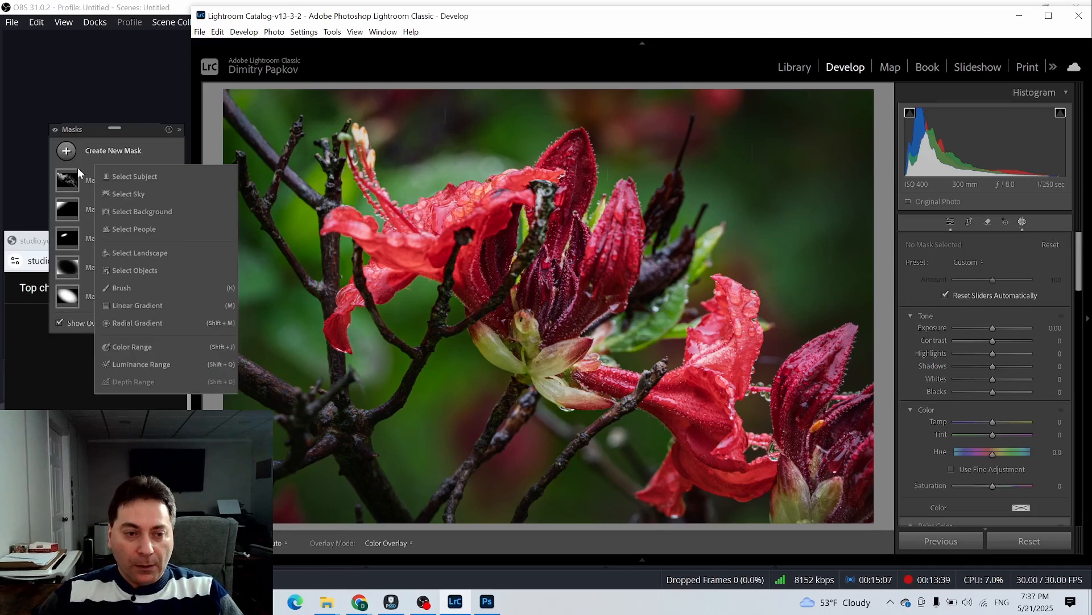
left_click(119, 289)
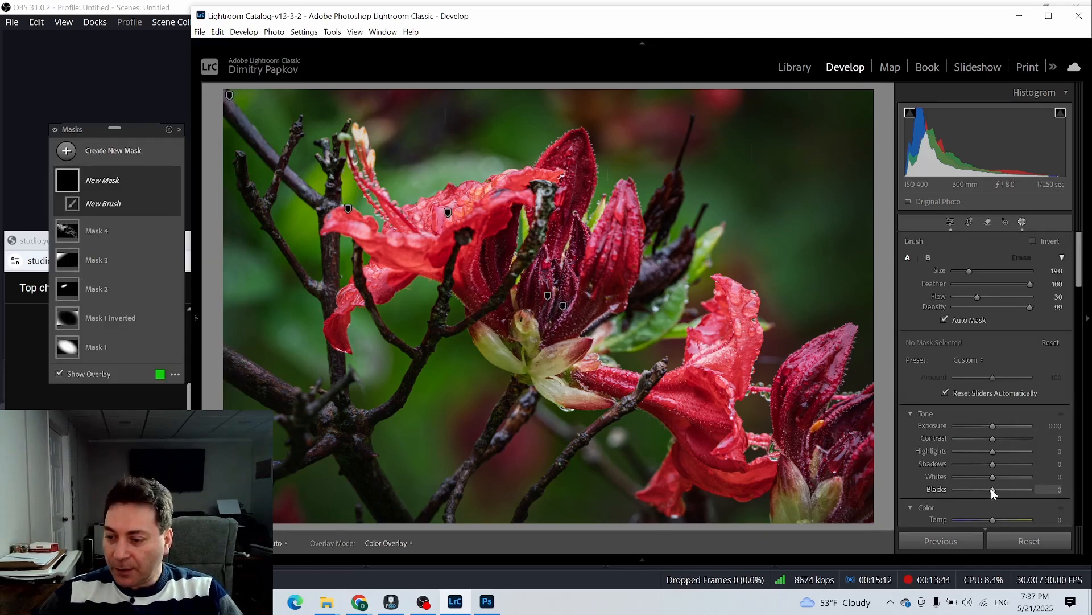
left_click_drag(991, 488, 985, 489)
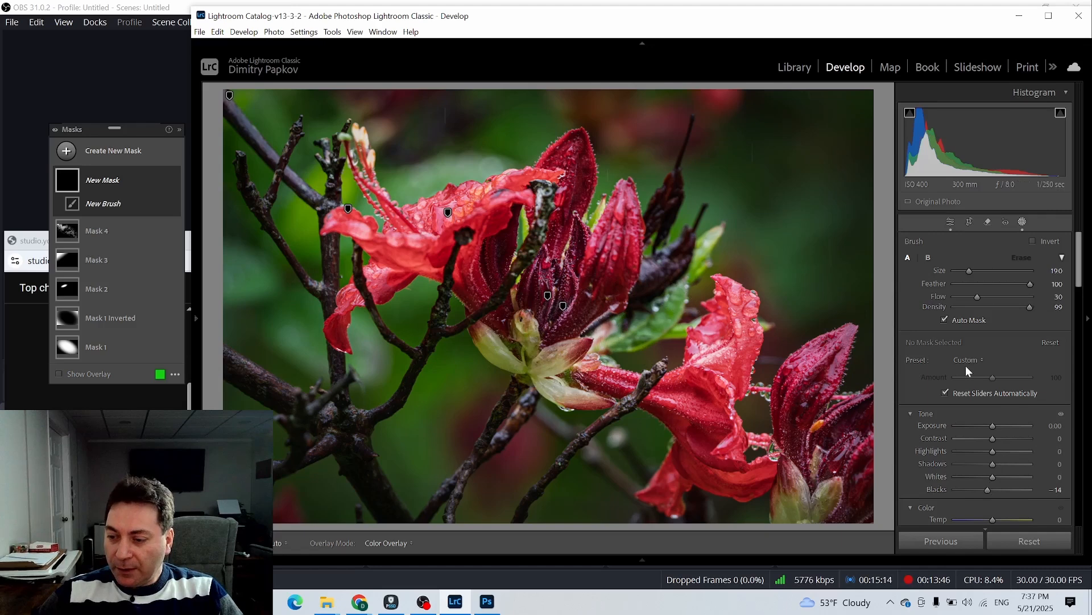
left_click_drag(993, 426, 984, 426)
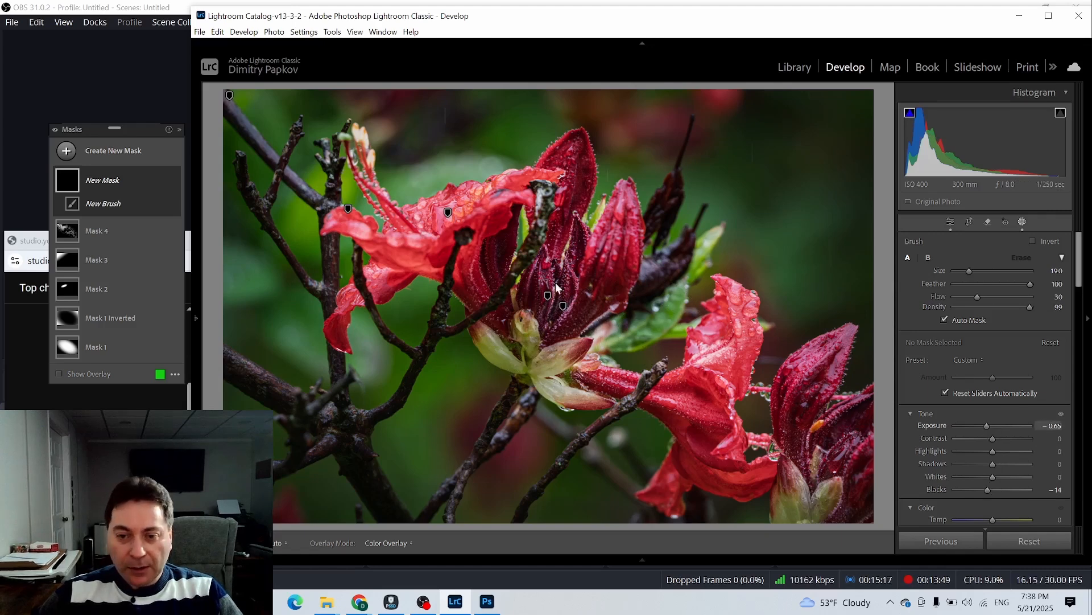
mouse_move(559, 228)
left_mouse_down()
mouse_move(545, 292)
mouse_move(562, 224)
mouse_move(560, 306)
mouse_move(577, 297)
mouse_move(568, 272)
mouse_move(596, 264)
mouse_move(597, 236)
mouse_move(569, 287)
mouse_move(493, 269)
mouse_move(491, 241)
mouse_move(509, 286)
mouse_move(556, 289)
mouse_move(598, 238)
mouse_move(540, 230)
mouse_move(576, 193)
mouse_move(568, 231)
left_mouse_up()
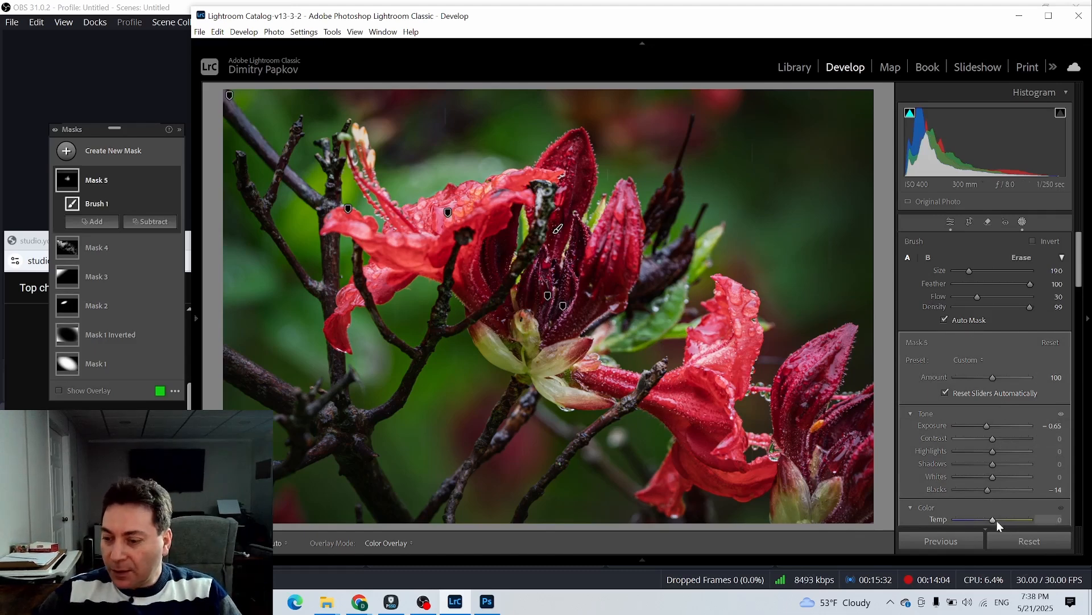
Step: Set the Color Mixer saturation to -16 for Red and +16 for Orange
scroll(997, 521, "down", 2)
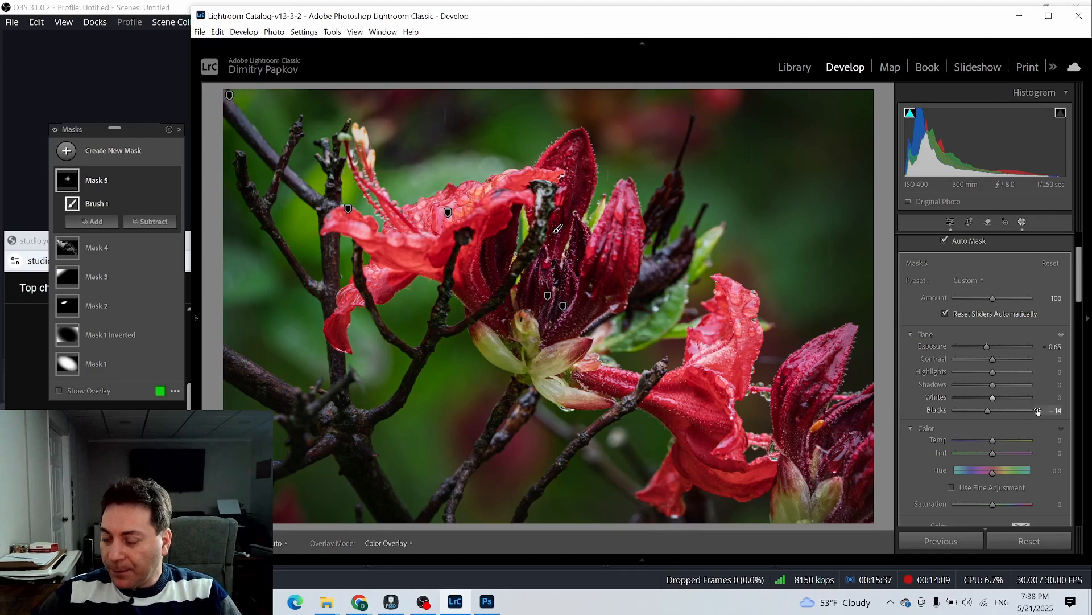
scroll(1010, 394, "down", 5)
scroll(1012, 401, "down", 5)
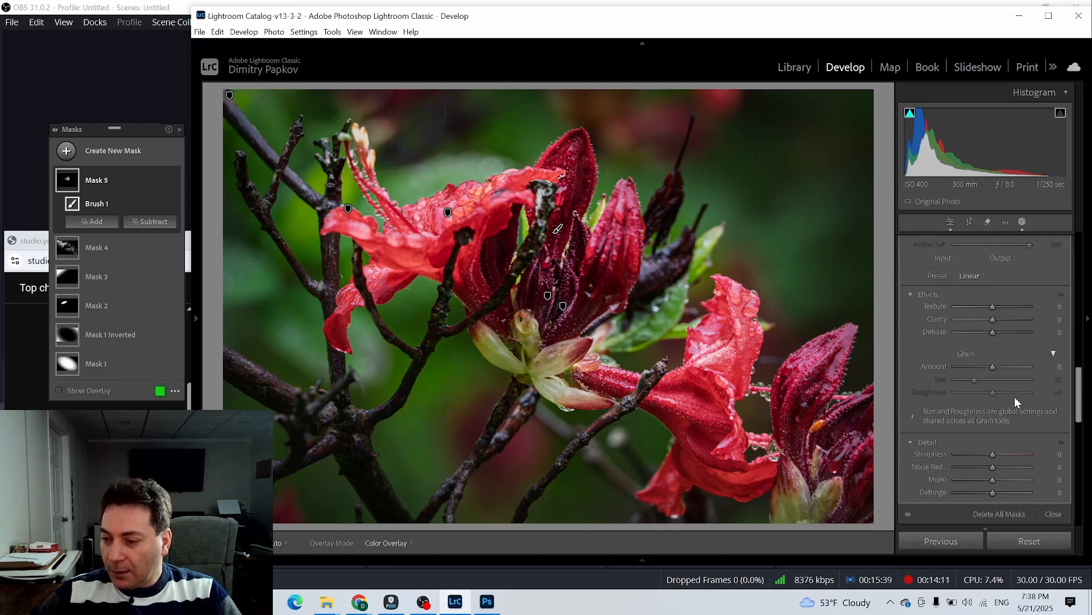
left_click(951, 222)
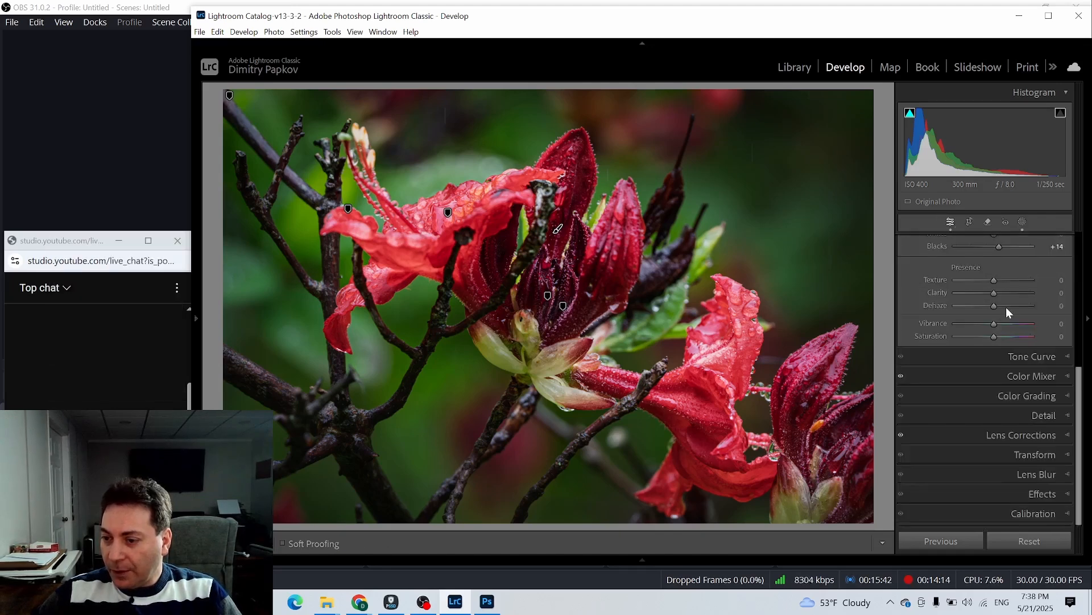
left_click(1063, 374)
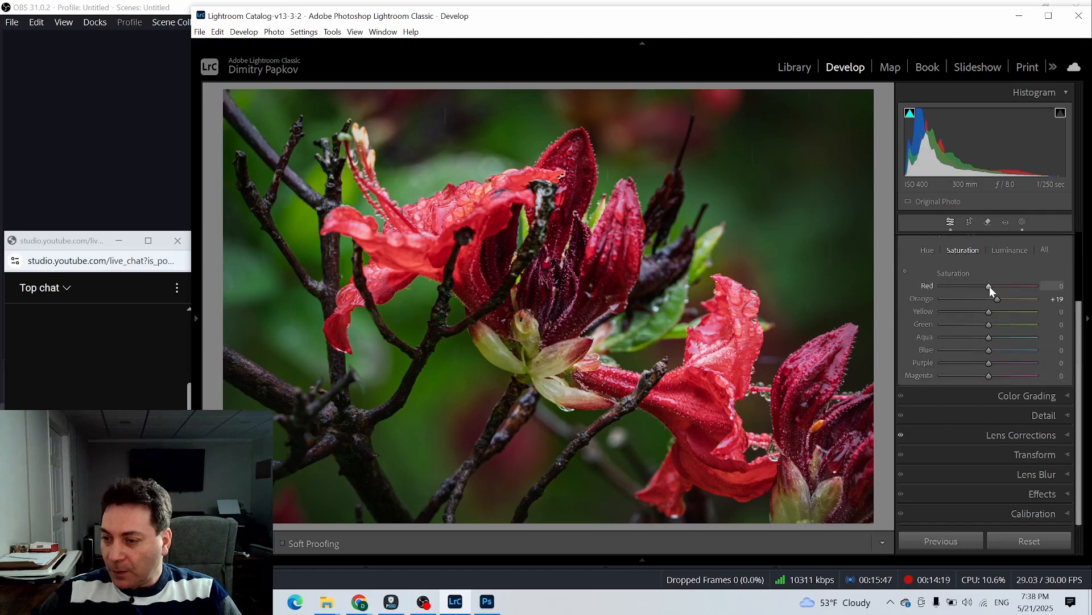
left_click_drag(986, 286, 998, 300)
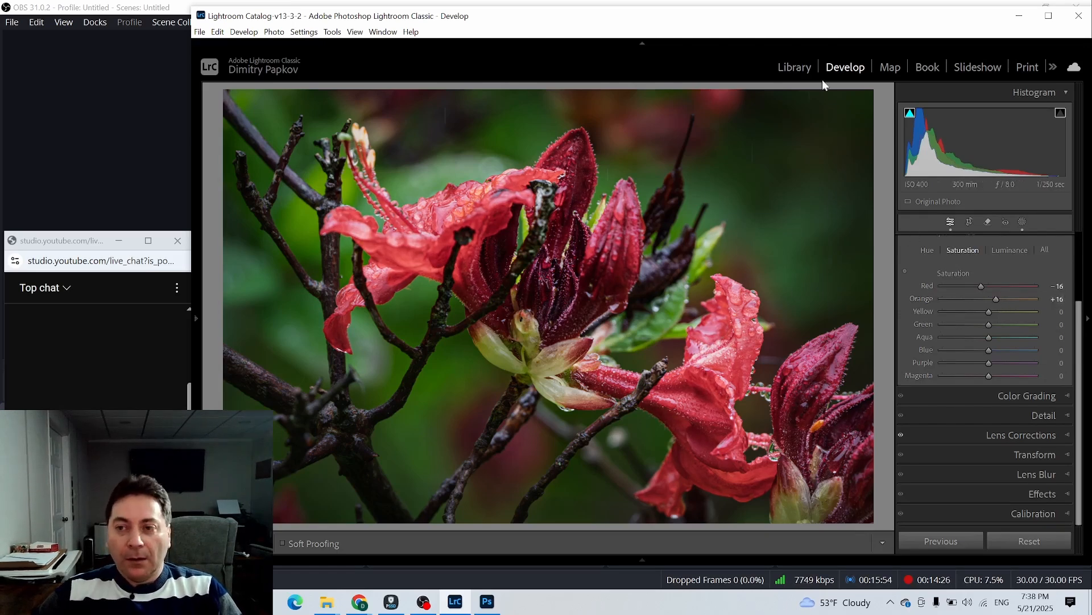
Step: Start another brush mask with Whites at 19 and Temp at 10
left_click(1022, 221)
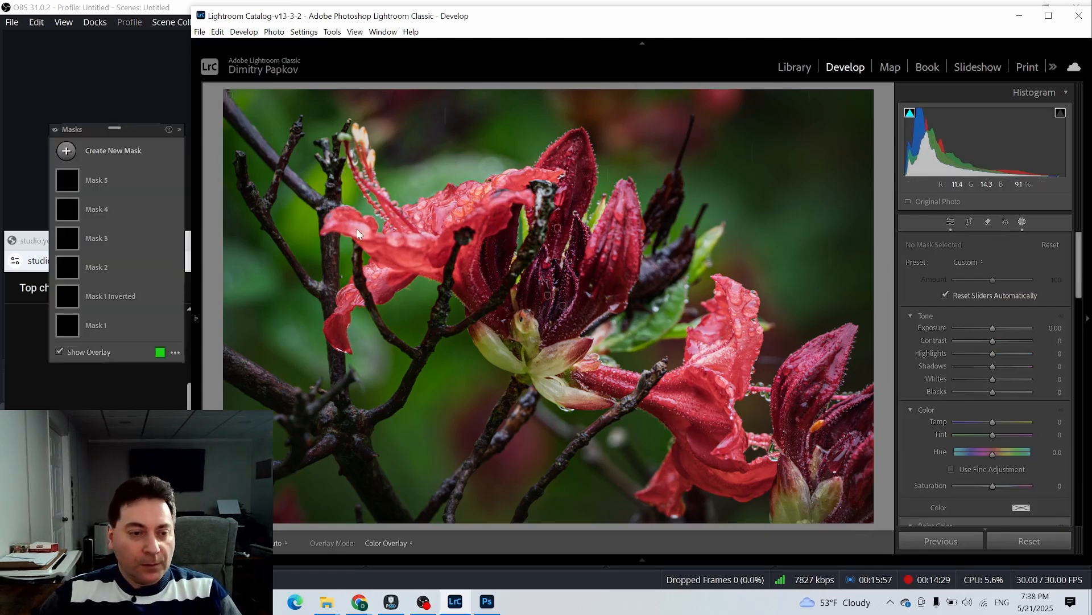
left_click(68, 152)
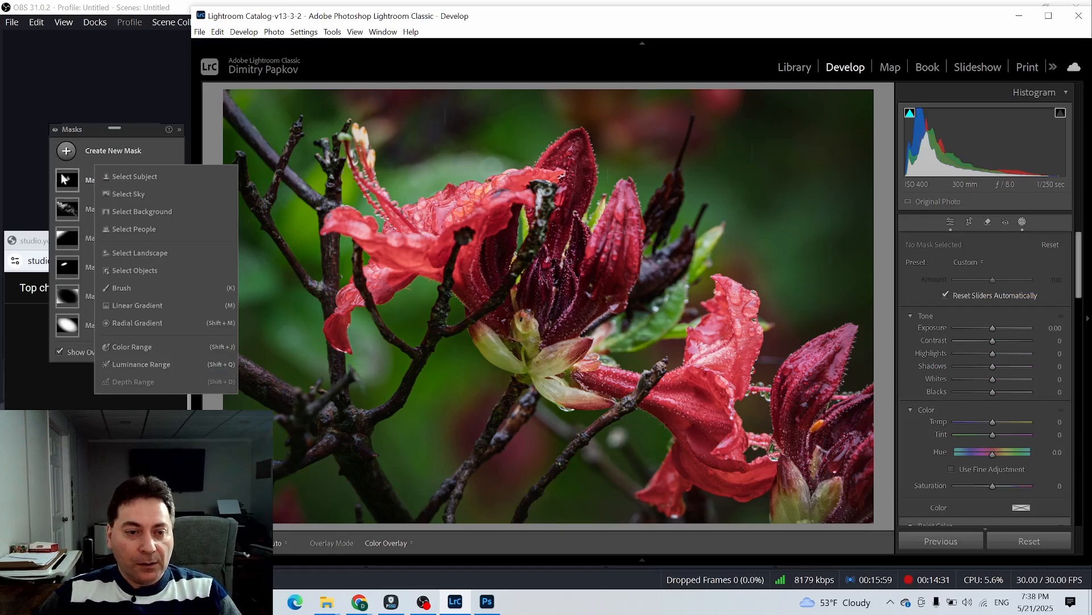
left_click(121, 289)
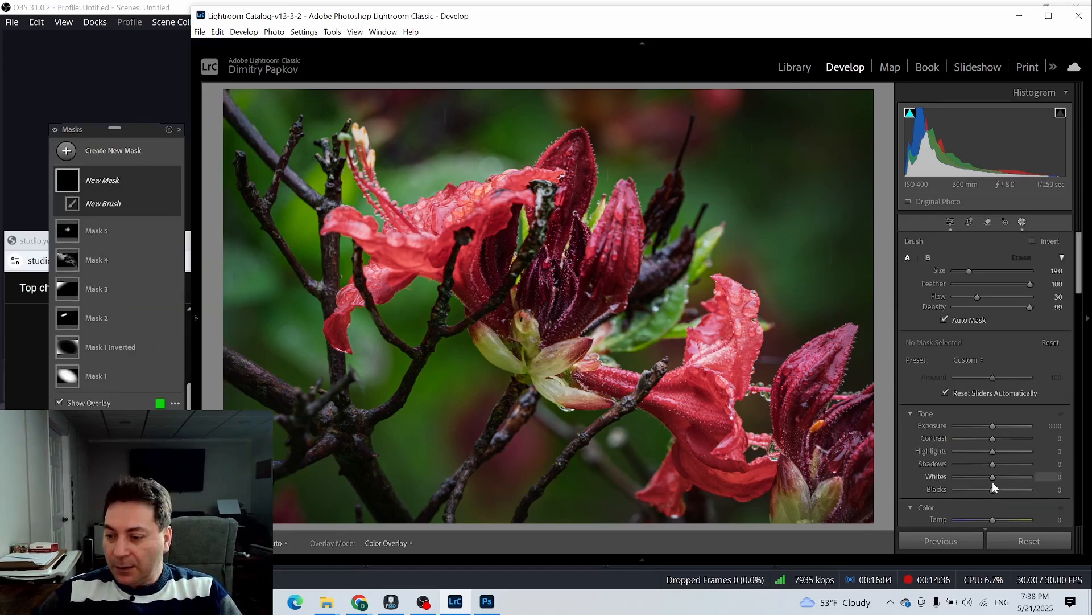
left_click_drag(993, 477, 1001, 480)
left_click_drag(988, 520, 996, 521)
Step: Paint the brush mask over the left blossom's petals at brush size 12, and set its Contrast to 13 and Highlights to -44
scroll(446, 206, "down", 2)
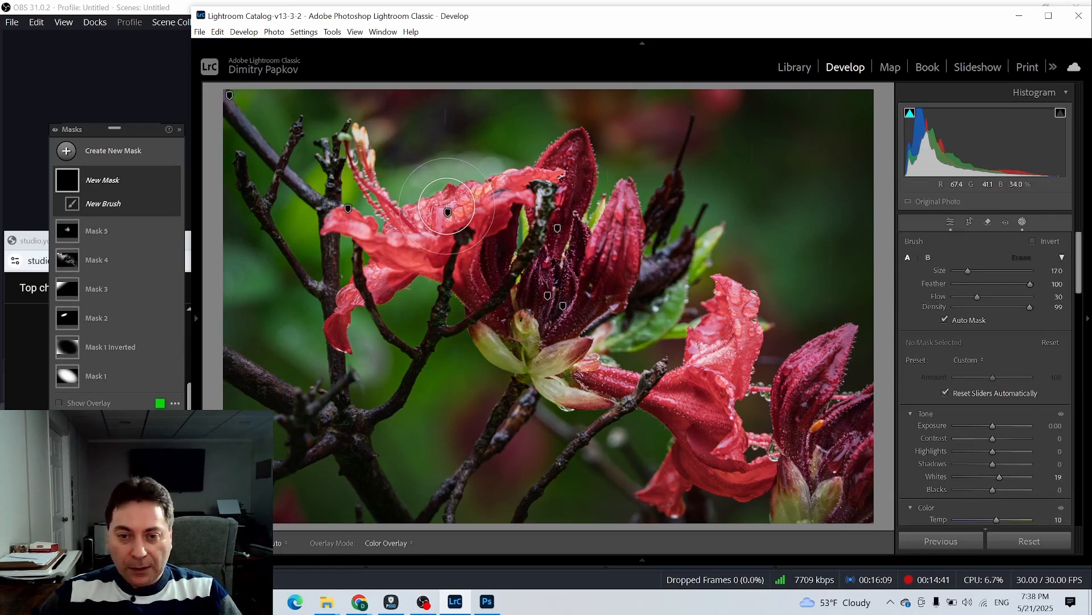
scroll(449, 206, "down", 5)
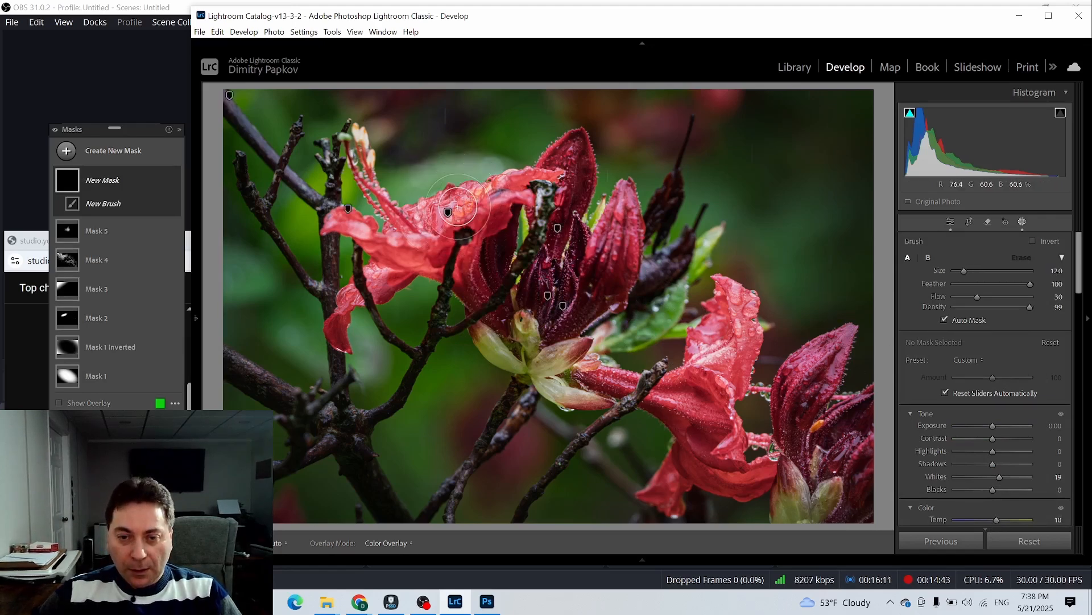
mouse_move(444, 216)
left_mouse_down()
mouse_move(487, 203)
mouse_move(424, 207)
mouse_move(472, 197)
mouse_move(438, 234)
mouse_move(437, 206)
mouse_move(482, 201)
mouse_move(478, 214)
left_mouse_up()
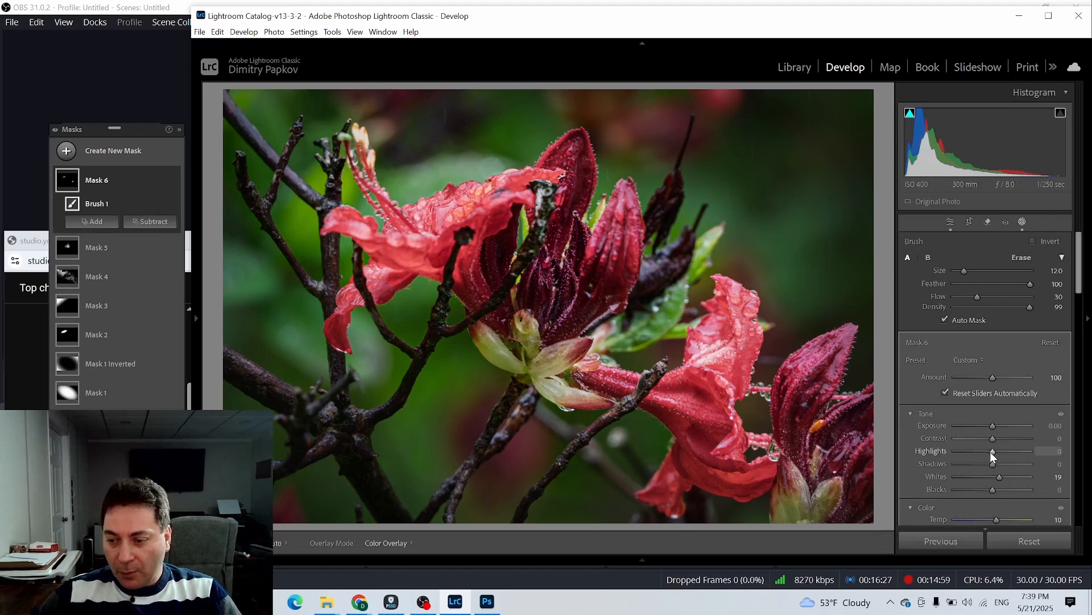
mouse_move(992, 451)
left_mouse_down()
mouse_move(968, 456)
mouse_move(998, 439)
left_mouse_up()
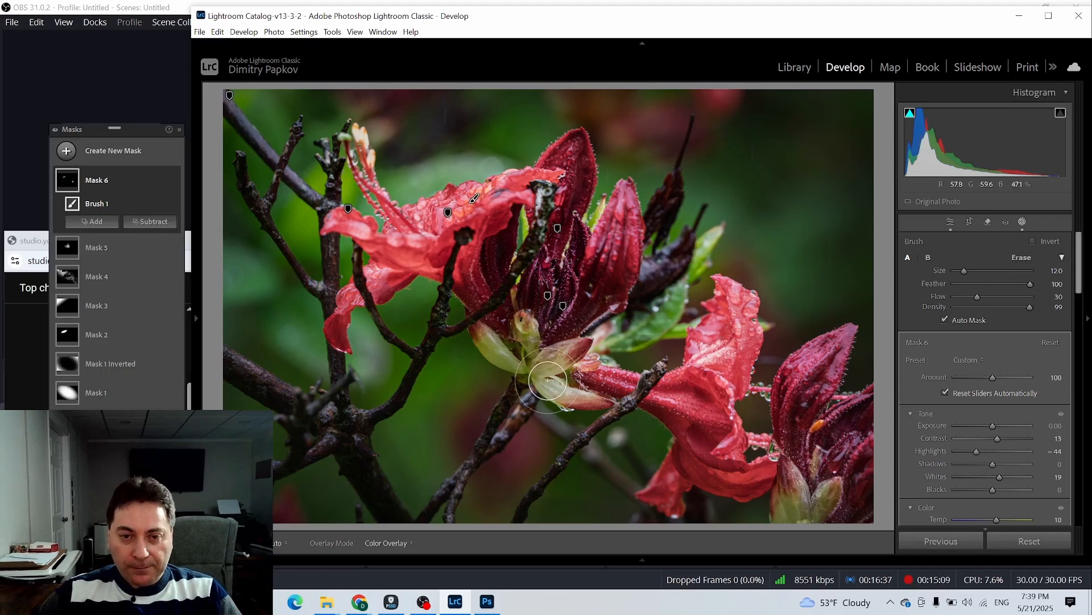
left_click(1022, 221)
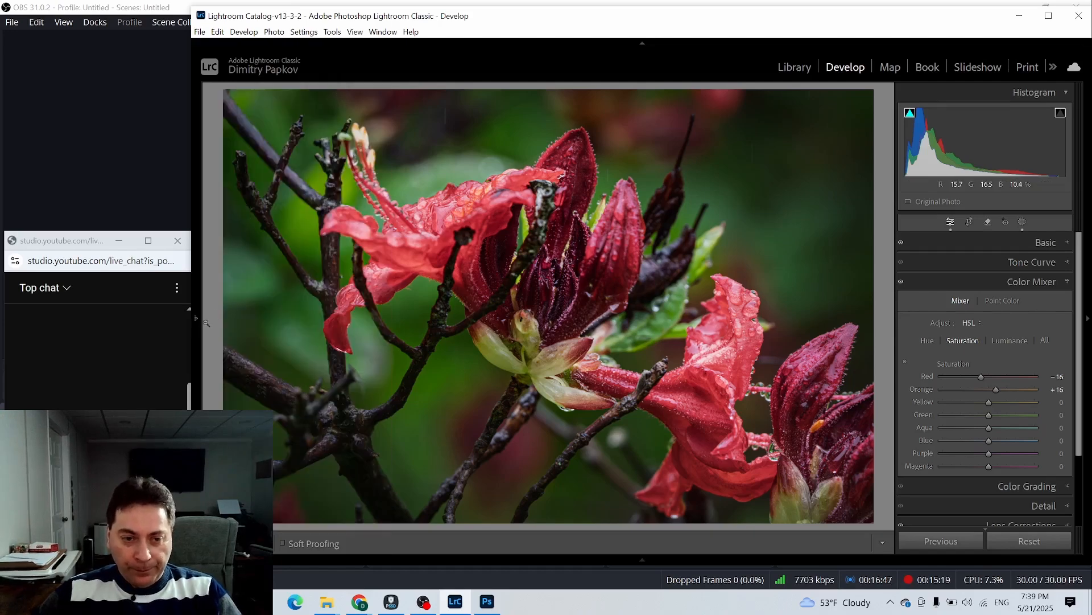
Step: Inspect the right-hand blossom at 100% zoom, and compare the whole photo before and after the edits side by side
mouse_move(199, 321)
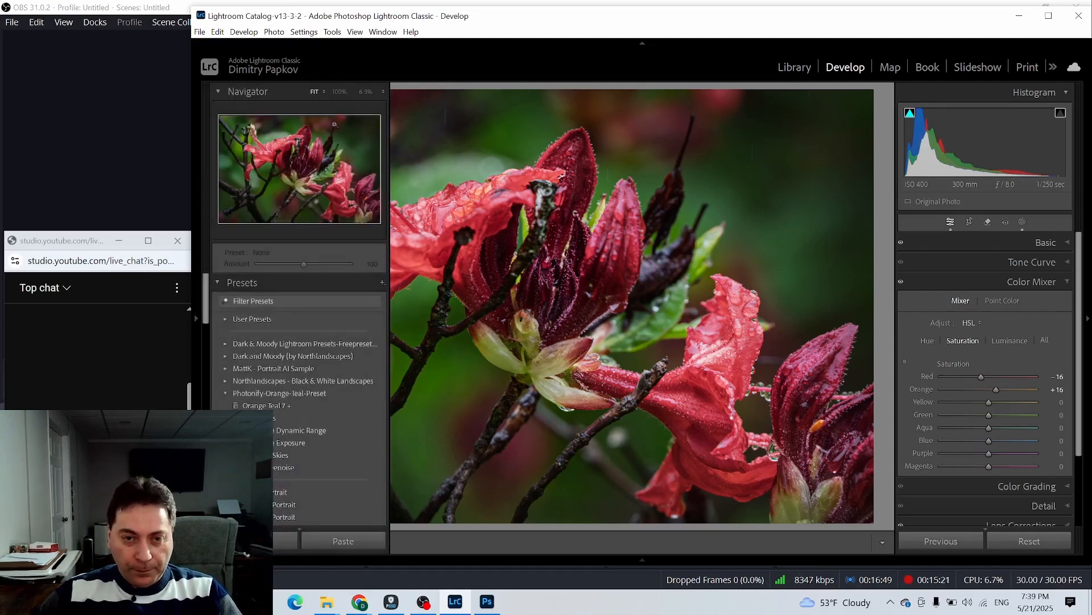
left_click(340, 91)
left_click_drag(296, 161, 339, 185)
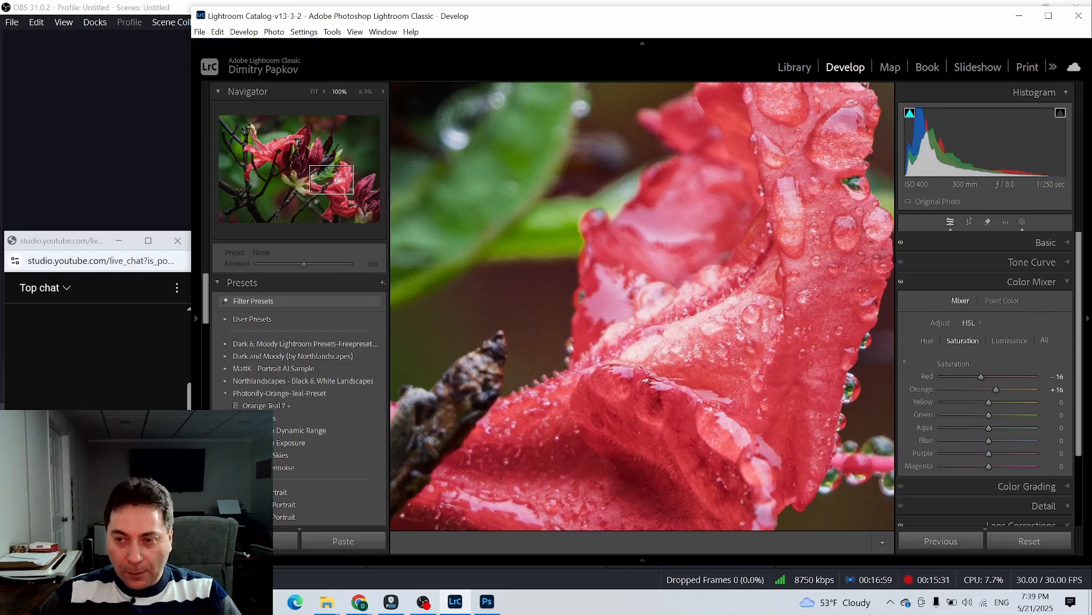
left_click(312, 92)
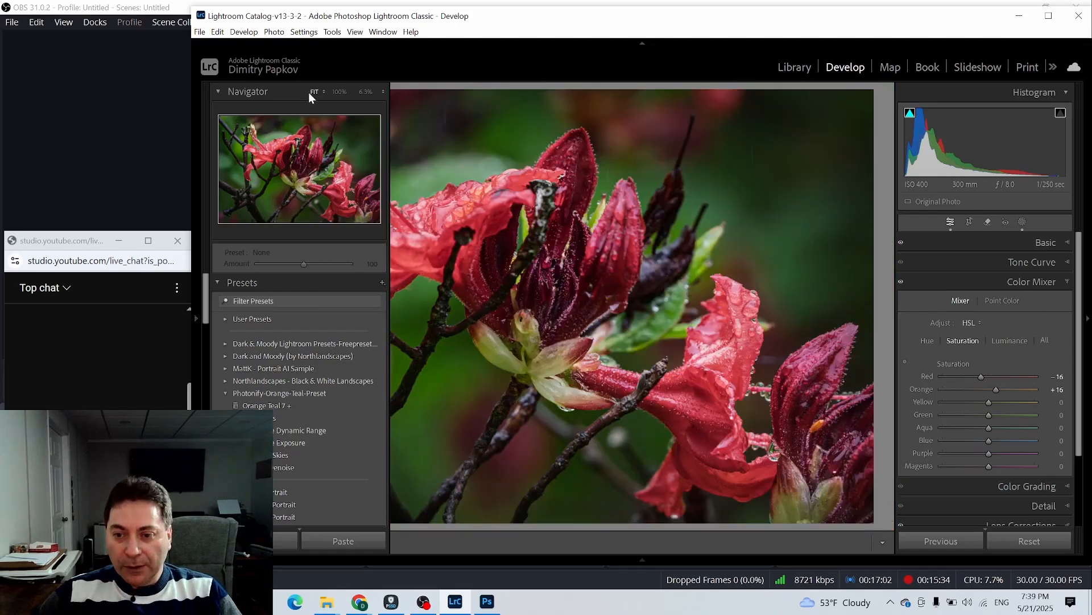
key("F7")
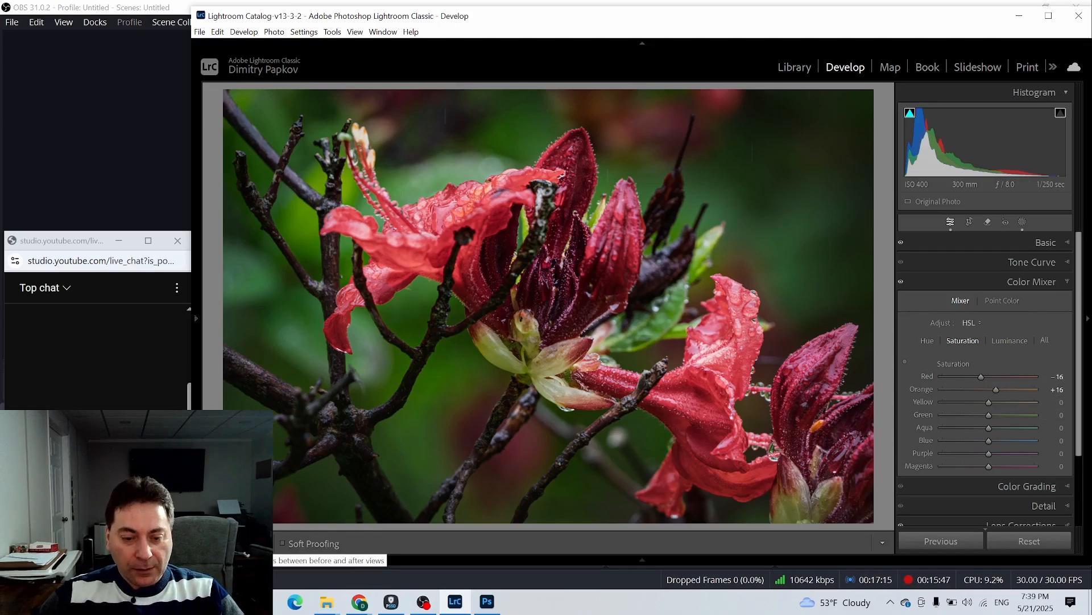
left_click(254, 542)
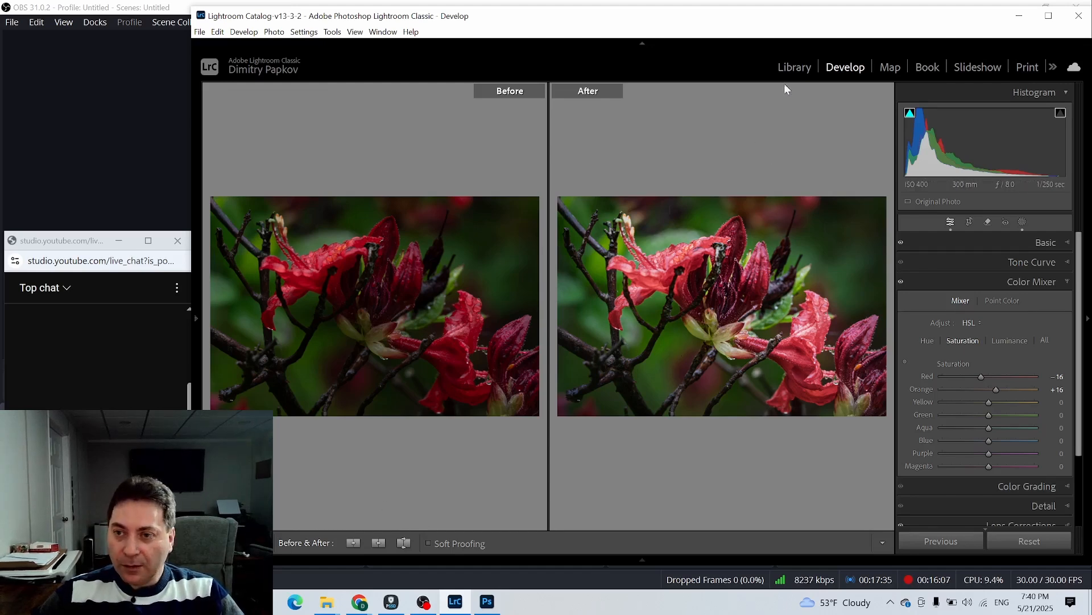
key("y")
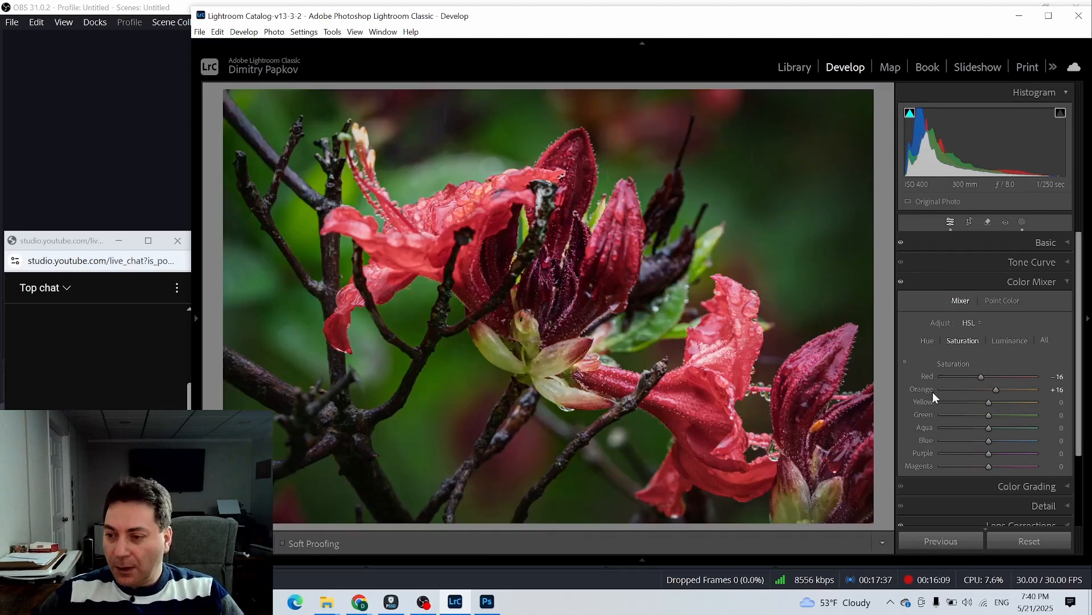
Step: Set the Color Mixer luminance for Red to -22
left_click(1005, 340)
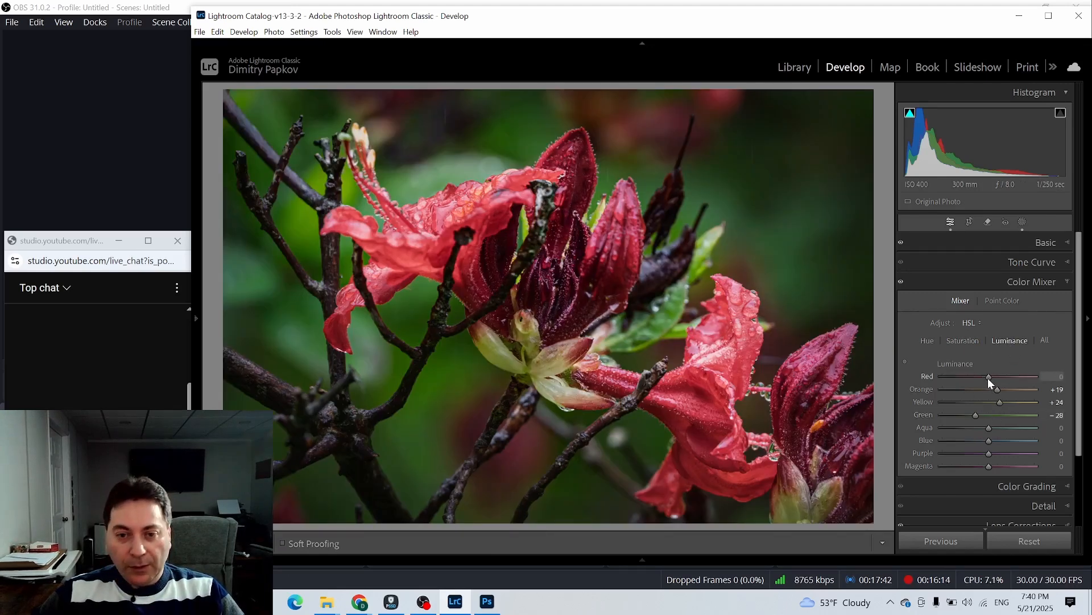
left_click_drag(984, 379, 980, 378)
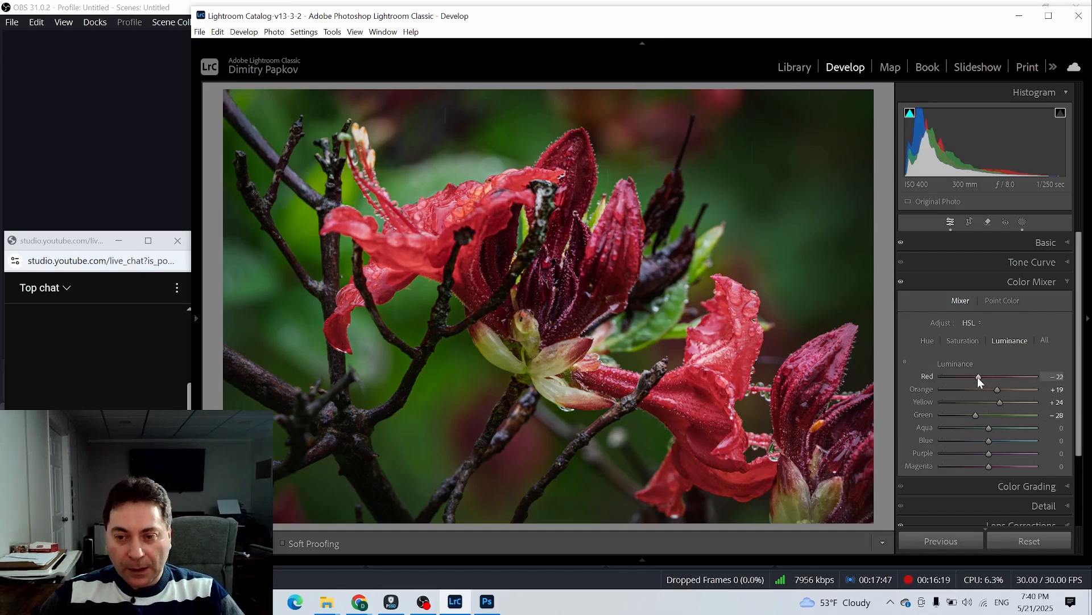
Step: Set the Exposure of the radial gradient Mask 1 to 0.79 and its Contrast to 12
left_click(1022, 222)
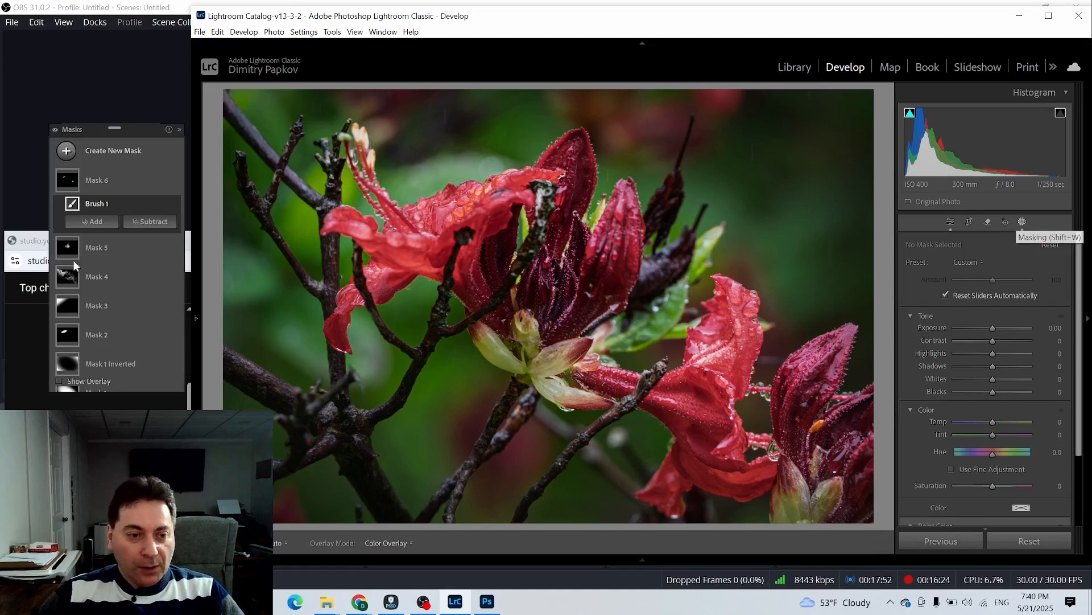
left_click(86, 389)
left_click(114, 377)
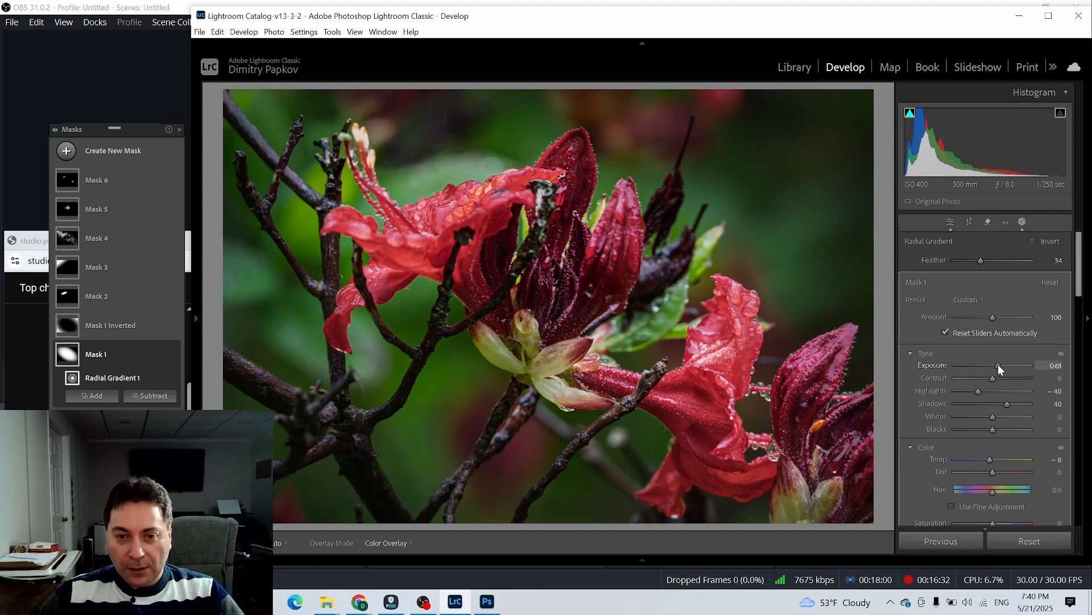
mouse_move(998, 364)
left_mouse_down()
mouse_move(996, 376)
mouse_move(999, 367)
left_mouse_up()
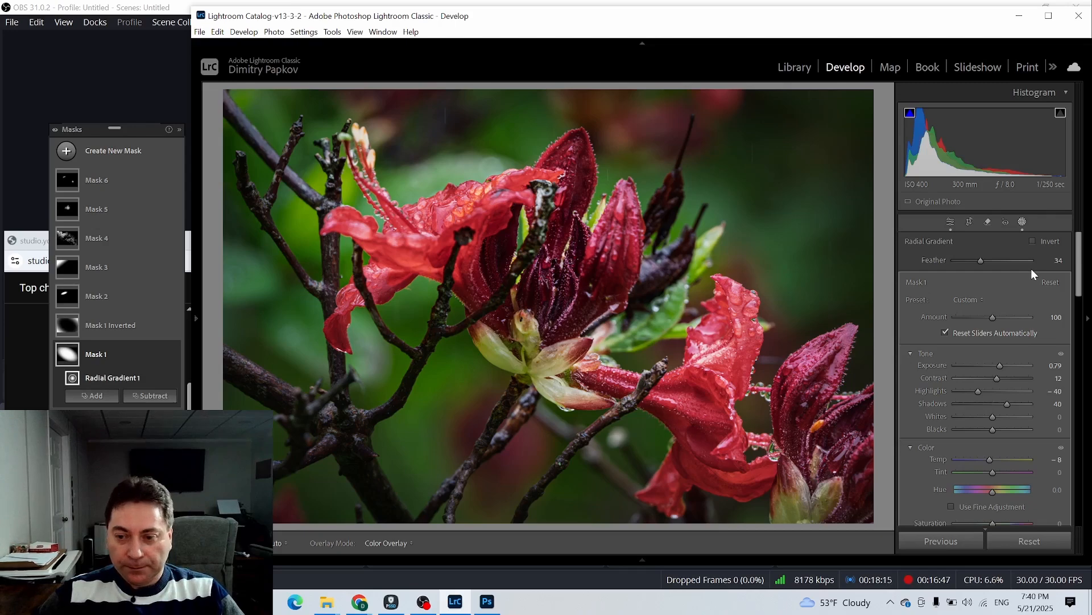
Step: Compare the photo before and after side by side, and check Mask 4's effect by switching it off and on
left_click(1020, 222)
key("y")
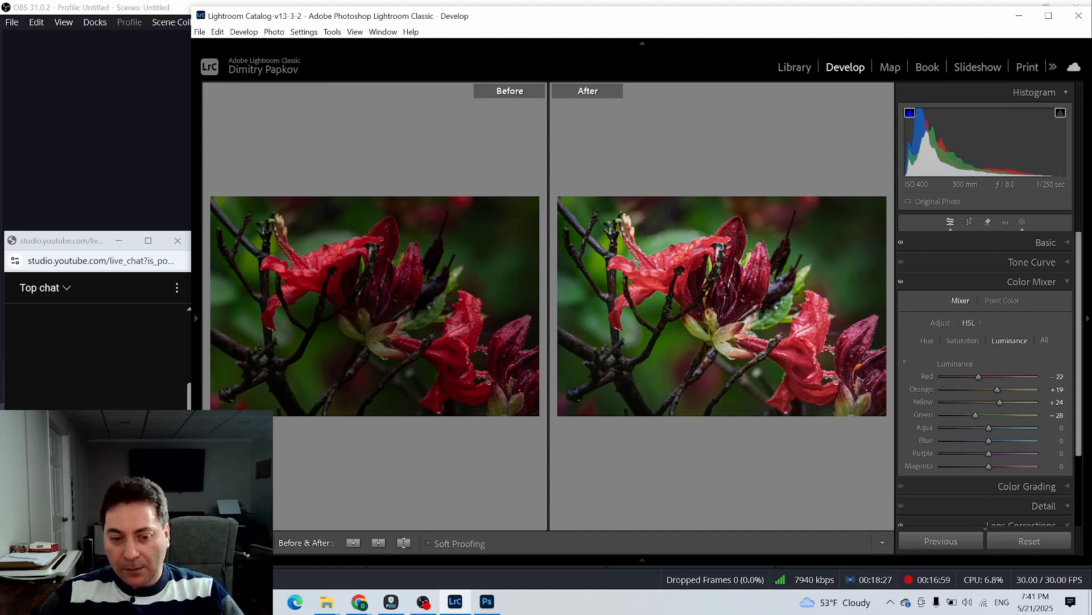
left_click(1022, 222)
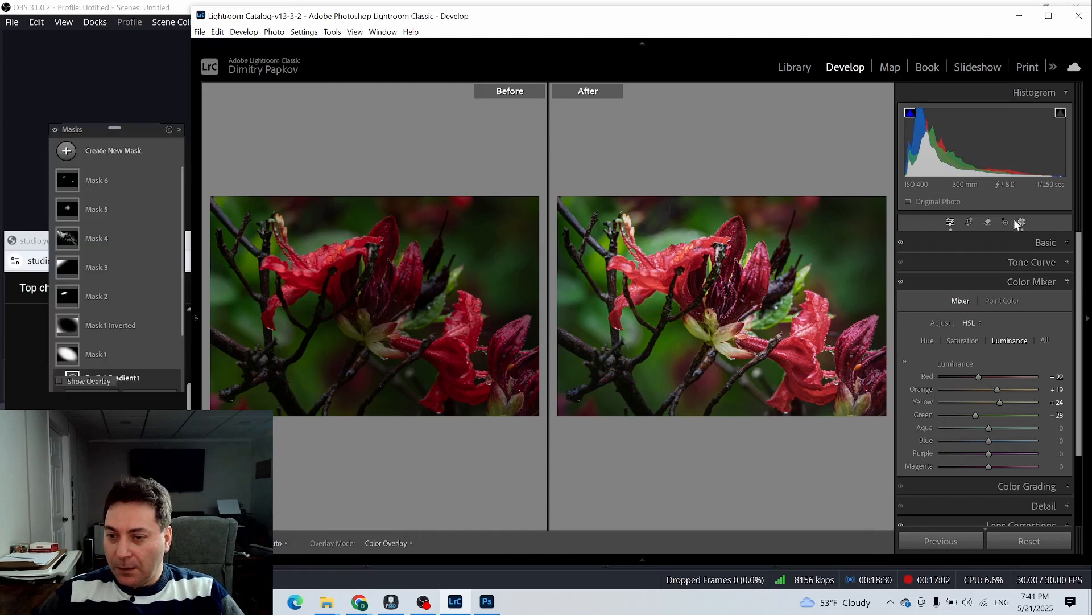
left_click(175, 239)
left_click(175, 239)
left_click(176, 239)
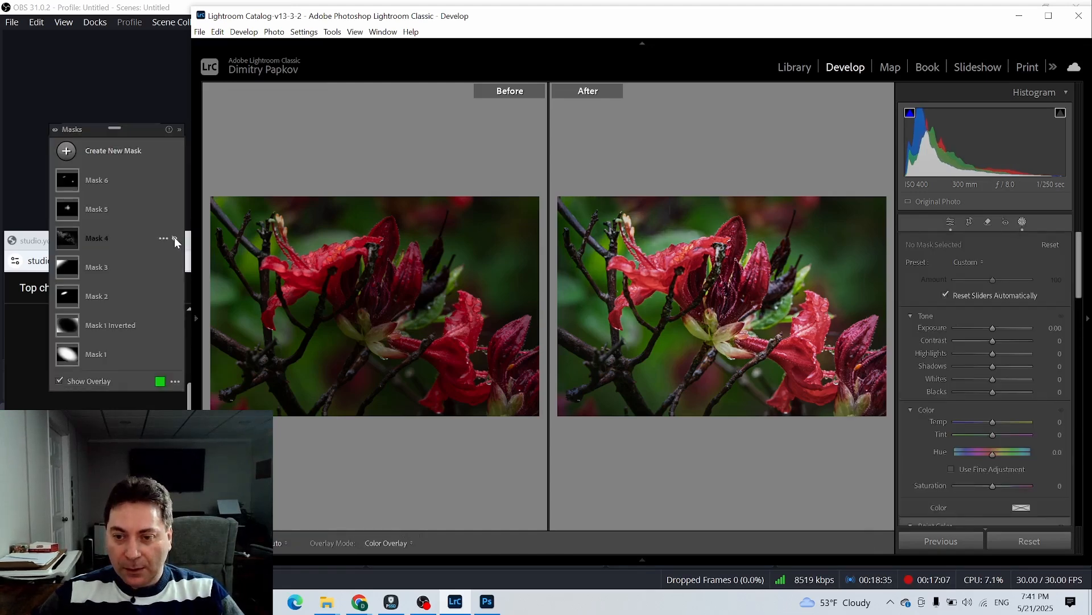
left_click(176, 239)
left_click(175, 239)
left_click(176, 239)
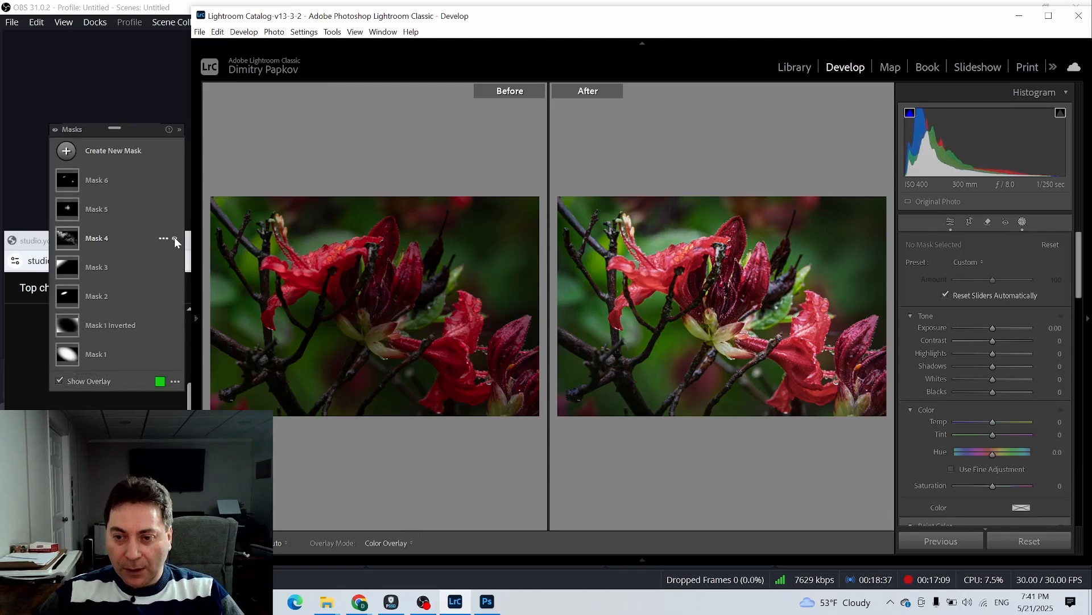
Step: Inspect the left blossom's lower petals at 100% zoom in the before/after comparison, and return to the fitted view
left_click(1022, 222)
left_click(645, 299)
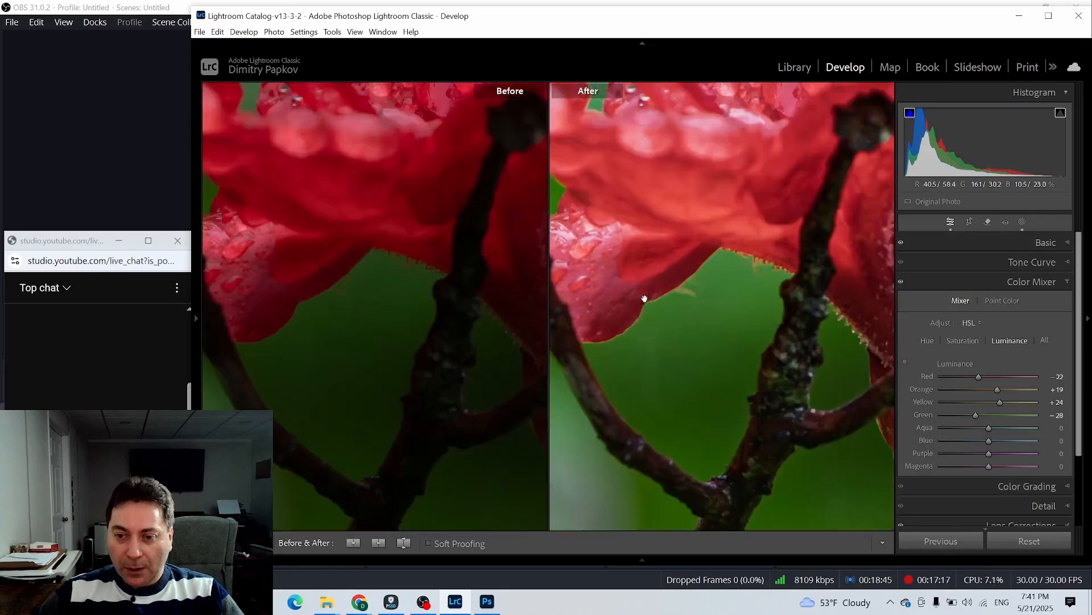
key("y")
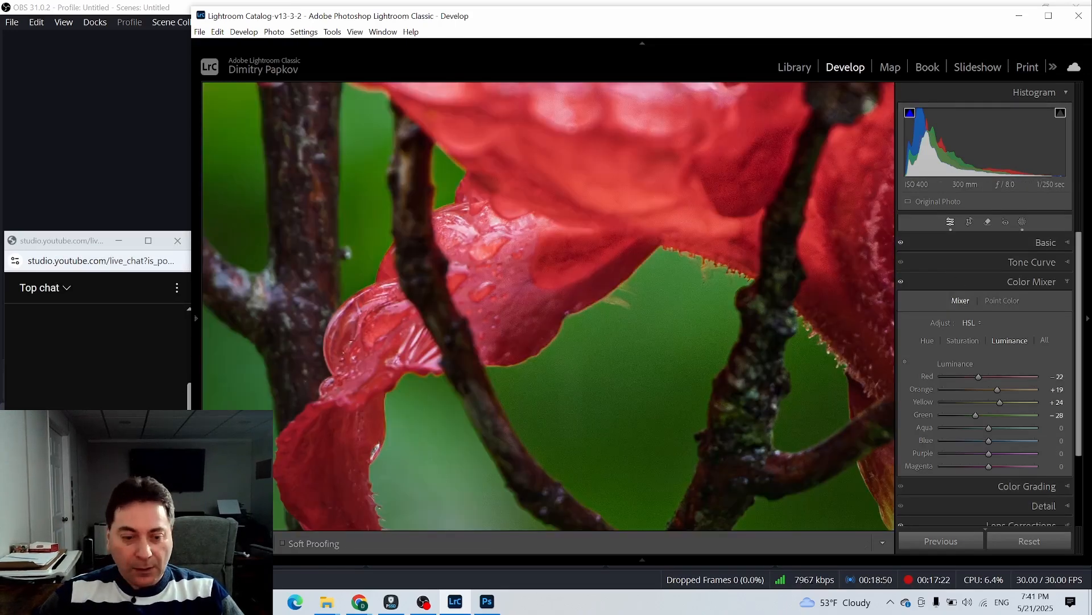
left_click(1023, 222)
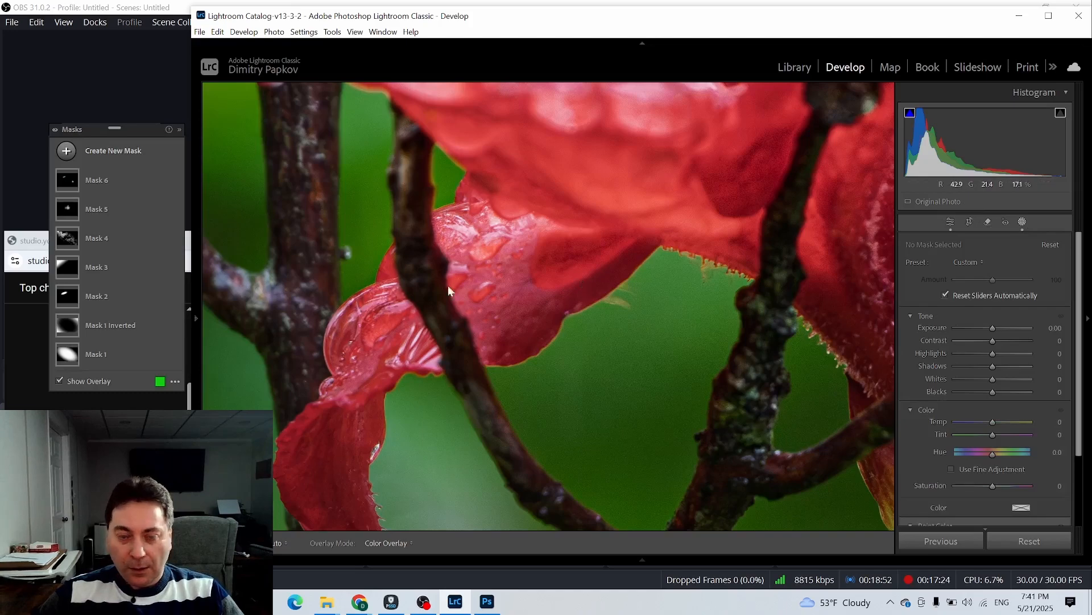
mouse_move(196, 318)
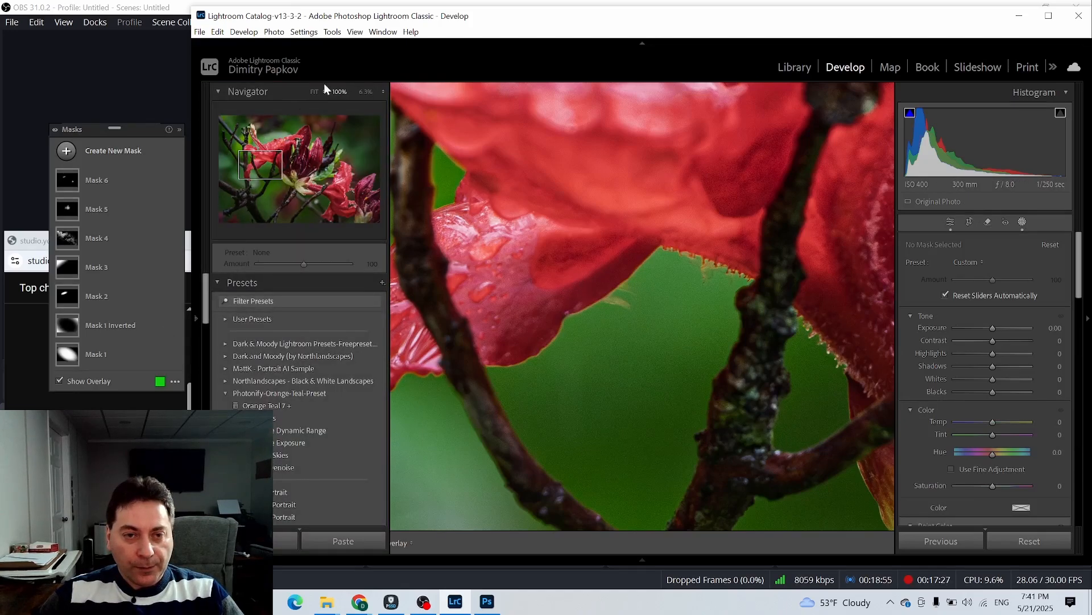
left_click(310, 91)
Step: Extend the Mask 5 brush at size 12 over the left blossom's lower petals and the middle of the right-hand blossom
left_click(63, 184)
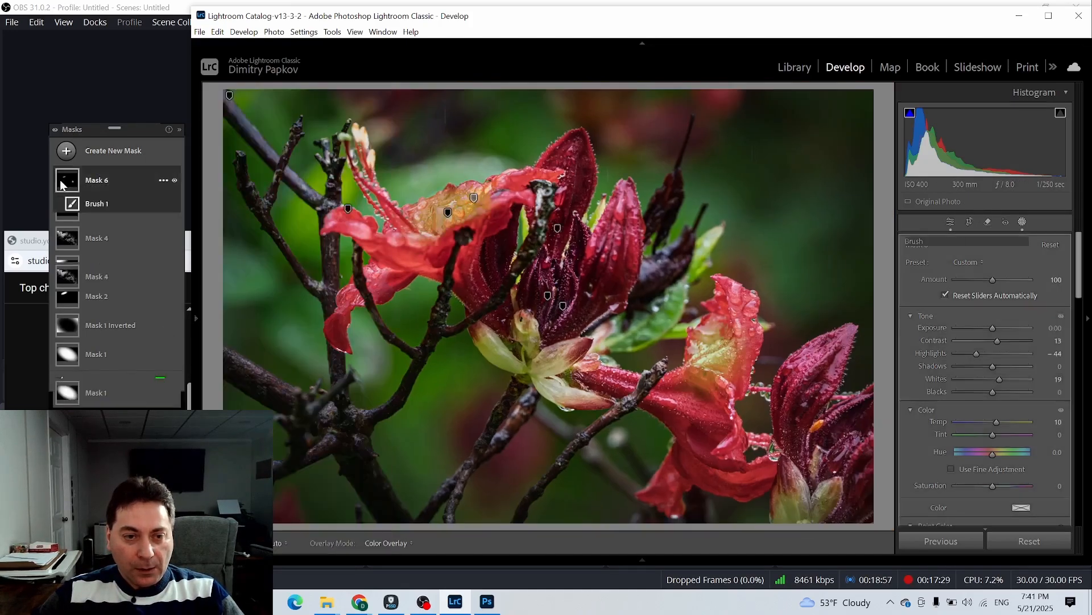
left_click(91, 244)
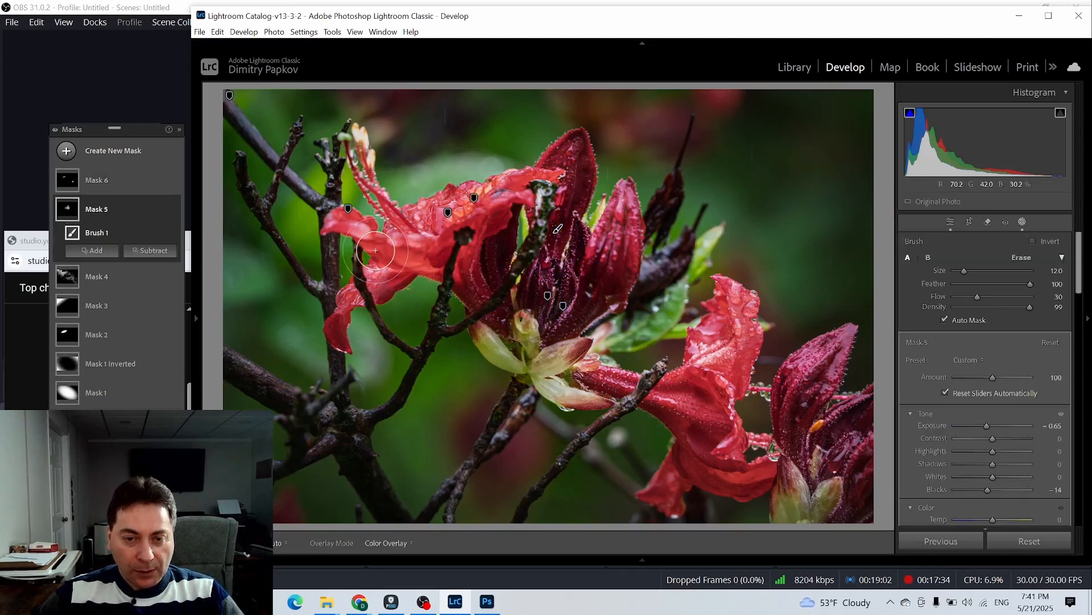
mouse_move(419, 264)
left_mouse_down()
mouse_move(353, 249)
mouse_move(382, 248)
mouse_move(363, 230)
mouse_move(430, 257)
mouse_move(393, 260)
mouse_move(338, 314)
mouse_move(374, 290)
mouse_move(469, 290)
mouse_move(472, 245)
mouse_move(492, 220)
mouse_move(480, 274)
mouse_move(681, 369)
mouse_move(667, 467)
mouse_move(683, 417)
mouse_move(598, 380)
left_mouse_up()
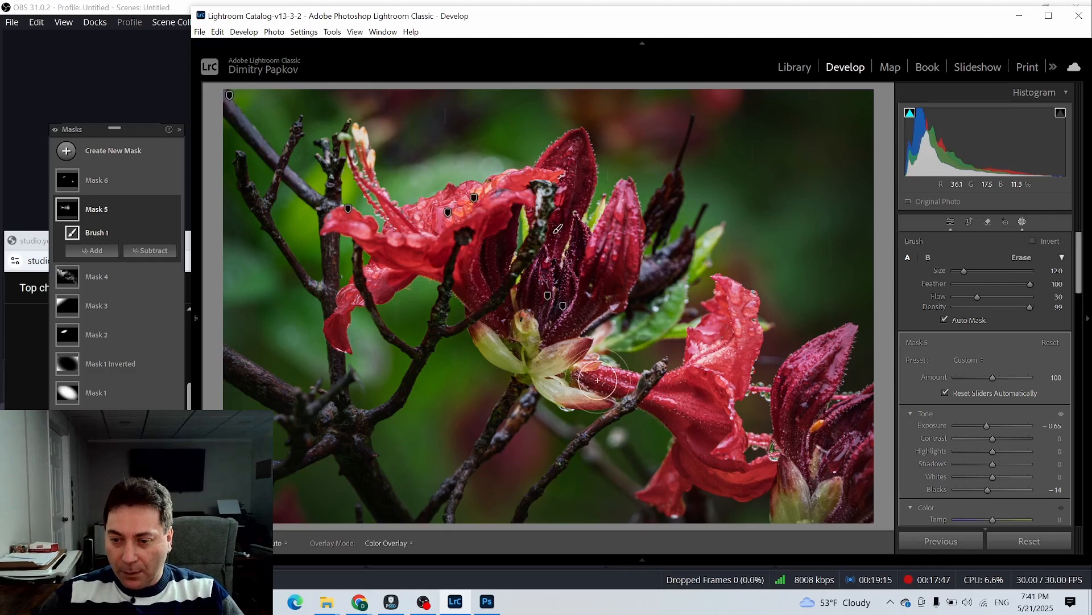
key("h")
mouse_move(690, 402)
left_mouse_down()
mouse_move(671, 390)
mouse_move(698, 393)
mouse_move(636, 387)
mouse_move(687, 383)
mouse_move(690, 397)
mouse_move(623, 389)
mouse_move(731, 401)
mouse_move(702, 405)
mouse_move(719, 410)
mouse_move(664, 399)
mouse_move(651, 383)
mouse_move(607, 380)
mouse_move(746, 462)
left_mouse_up()
Step: Reduce the brush size to 6 and paint Mask 5 over the right-hand blossom's upper and lower petals
scroll(691, 389, "down", 6)
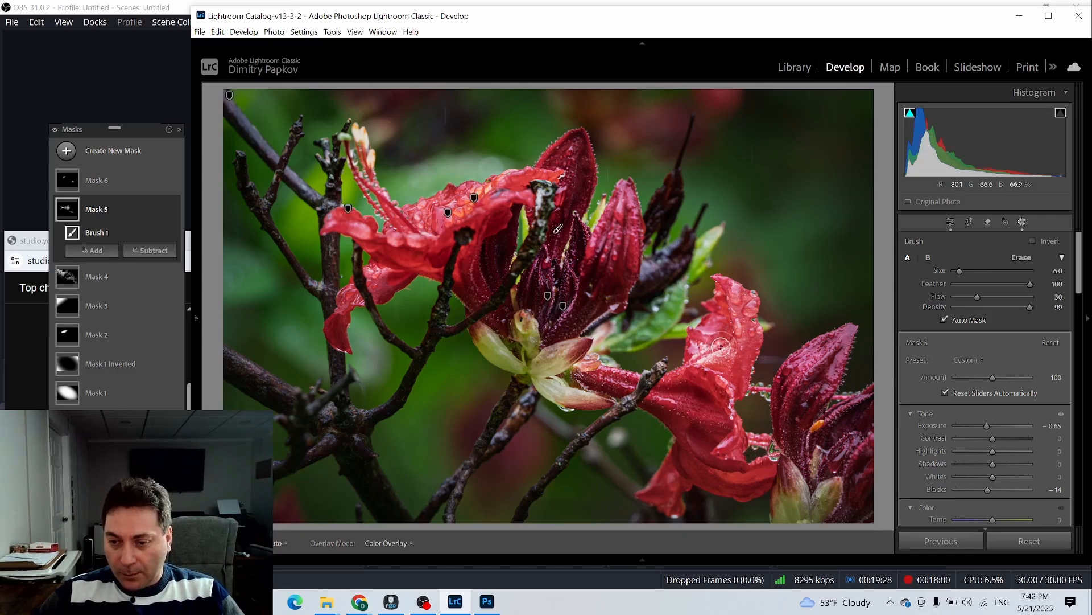
key("h")
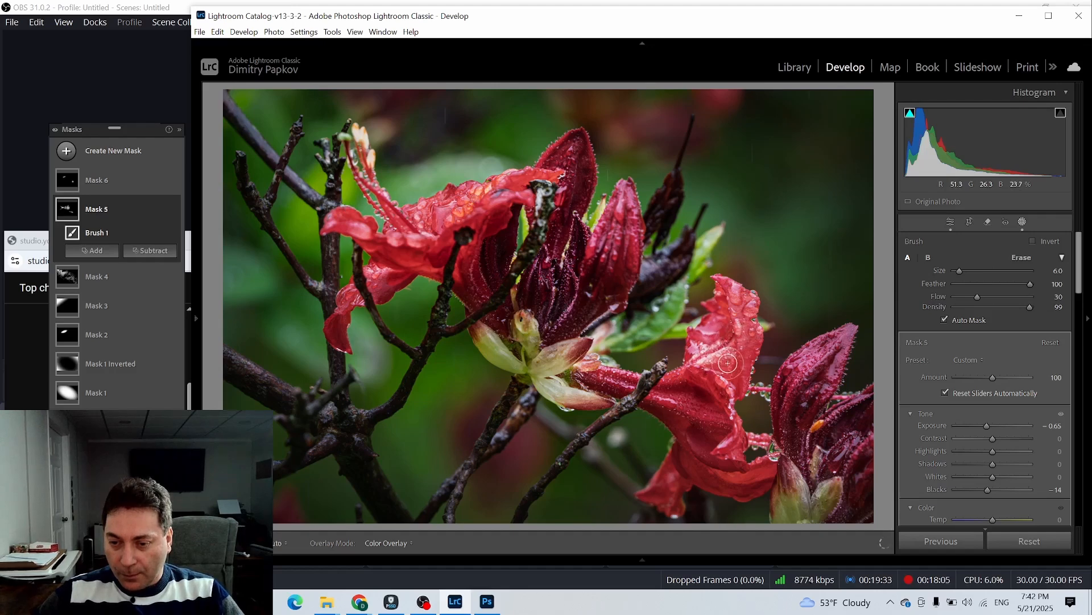
key("h")
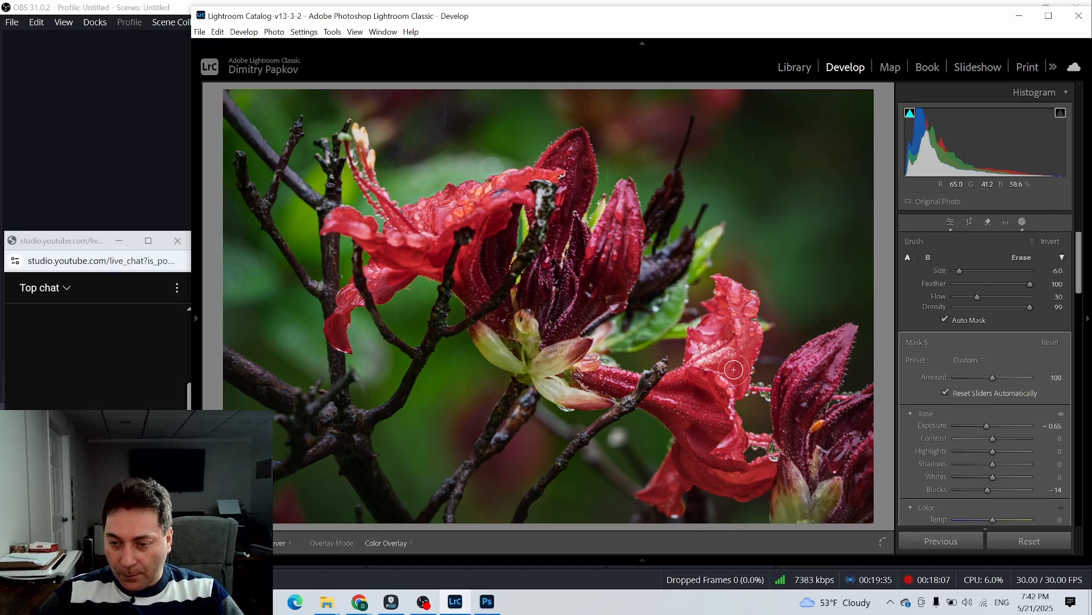
key("h")
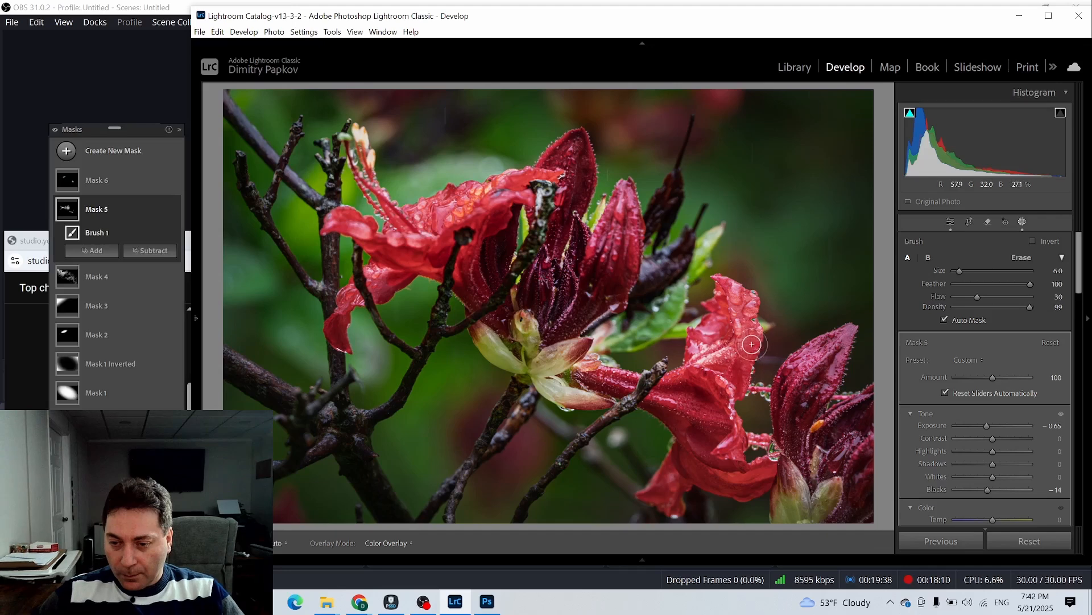
left_click_drag(752, 344, 747, 382)
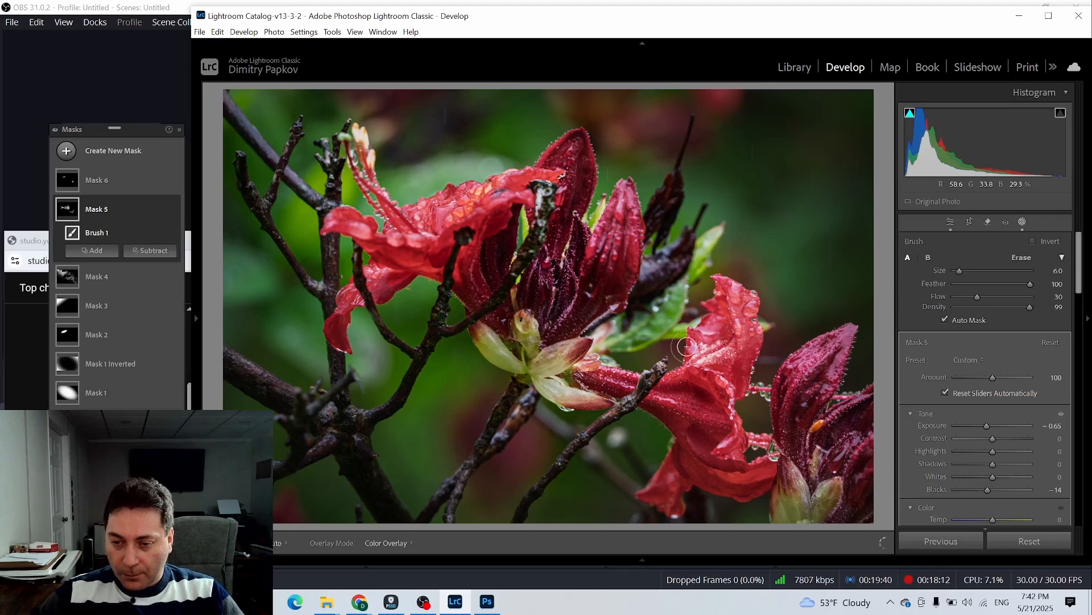
mouse_move(687, 346)
left_mouse_down()
mouse_move(726, 384)
mouse_move(785, 500)
mouse_move(771, 483)
left_mouse_up()
key("h")
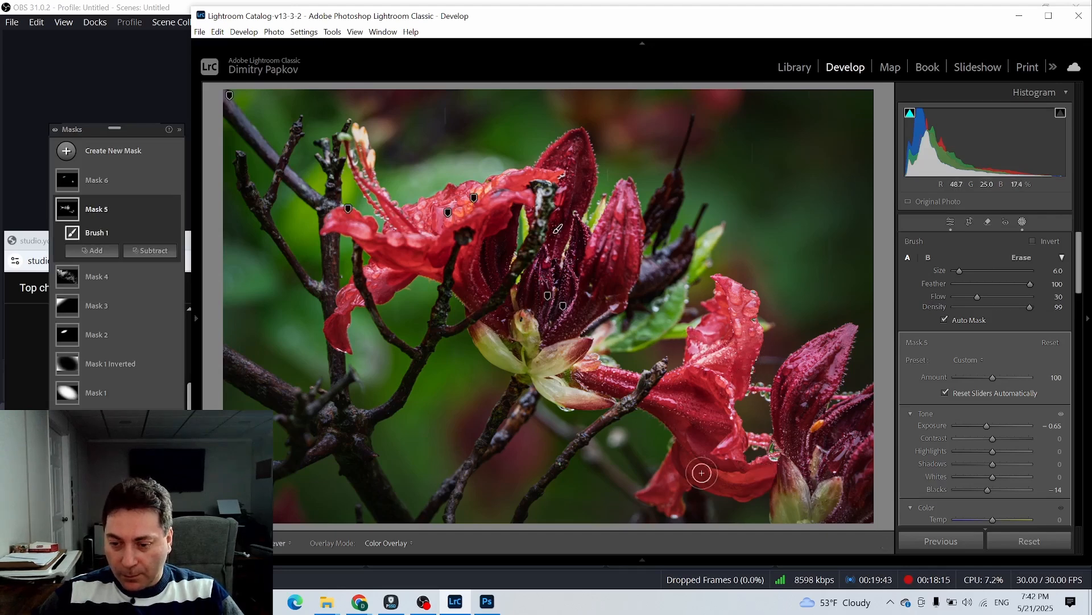
mouse_move(701, 472)
left_mouse_down()
mouse_move(771, 471)
mouse_move(665, 500)
mouse_move(654, 492)
left_mouse_up()
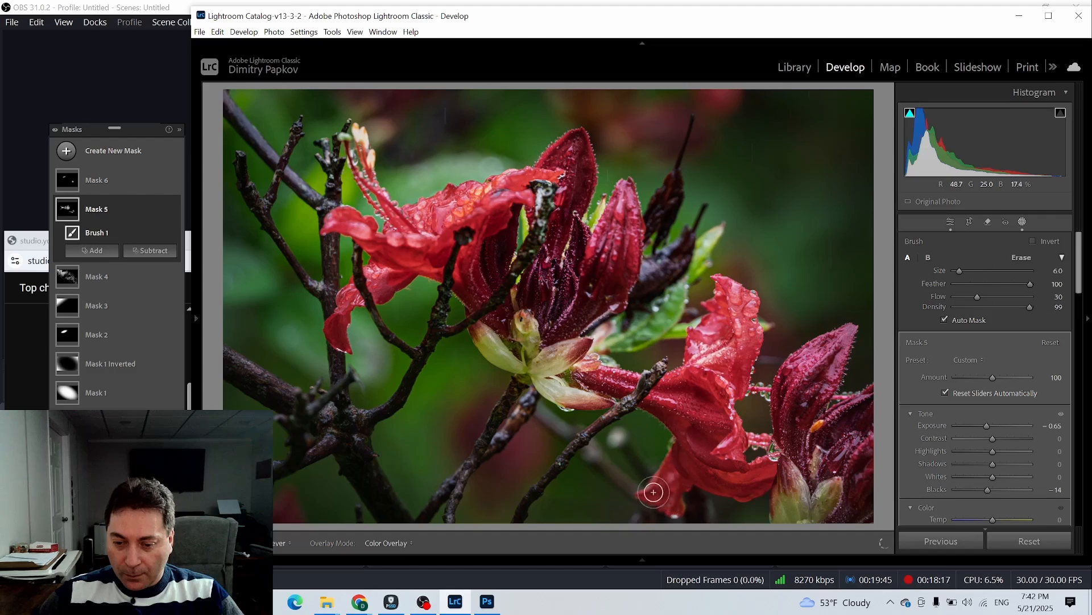
key("h")
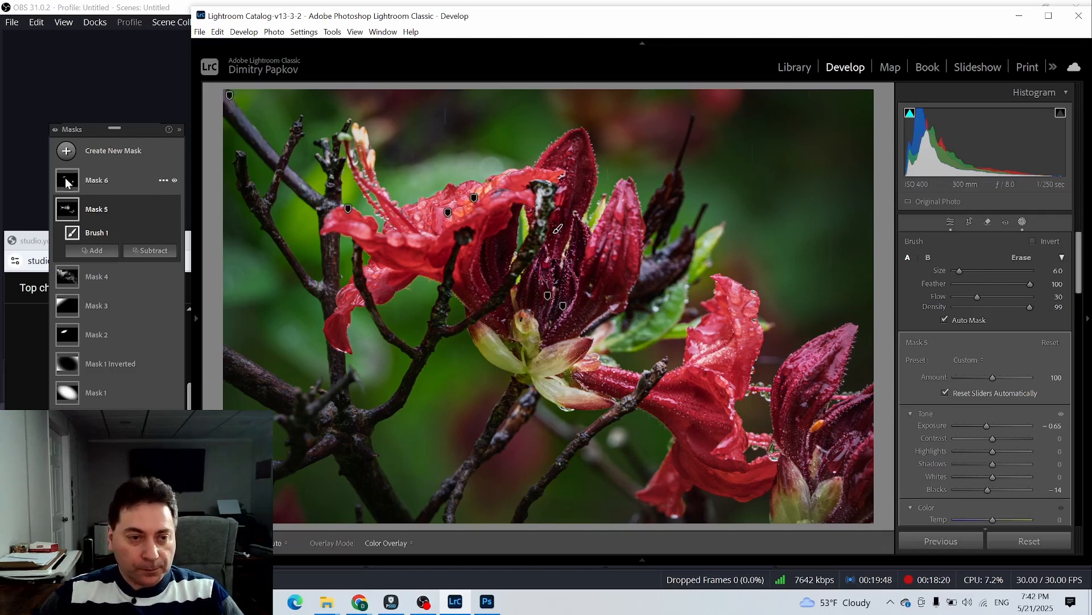
Step: Paint Mask 6 over the right-hand blossom's upper petal at brush size 6
left_click(67, 182)
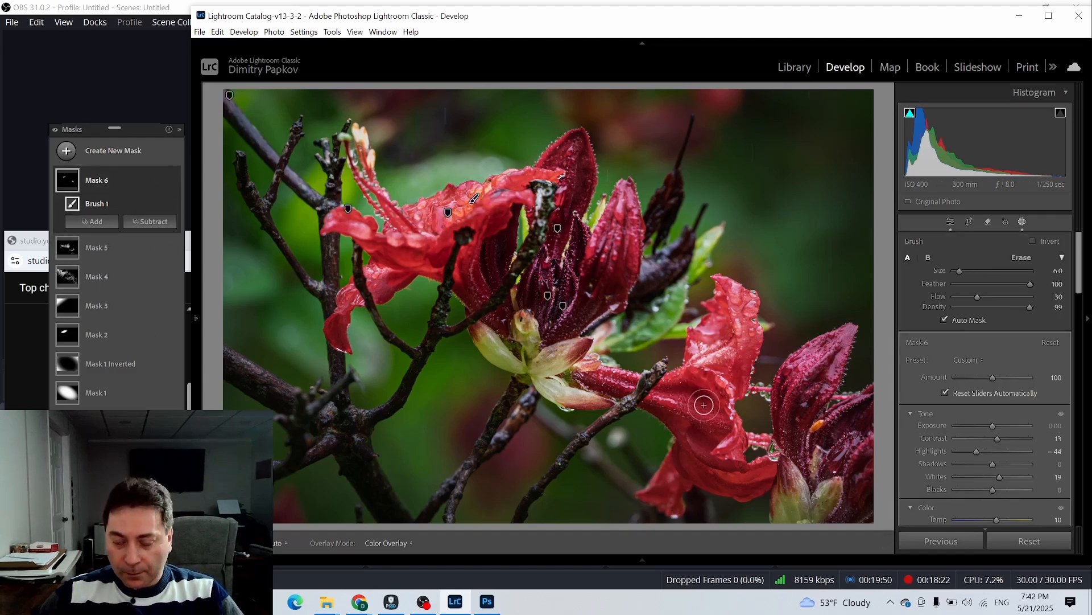
key("h")
mouse_move(750, 341)
left_mouse_down()
mouse_move(735, 291)
mouse_move(730, 308)
left_mouse_up()
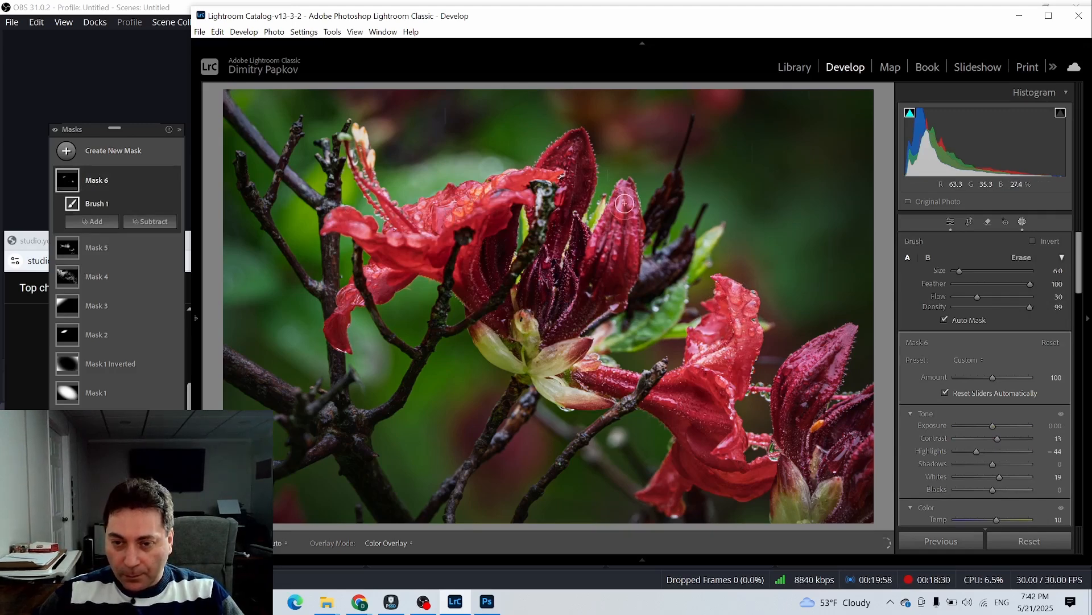
Step: Enlarge the brush to size 10 and paint Mask 6 over the two tall dark red buds in the centre
key("h")
scroll(632, 247, "up", 1)
scroll(626, 244, "up", 3)
mouse_move(619, 227)
left_mouse_down()
mouse_move(622, 196)
mouse_move(622, 226)
left_mouse_up()
key("h")
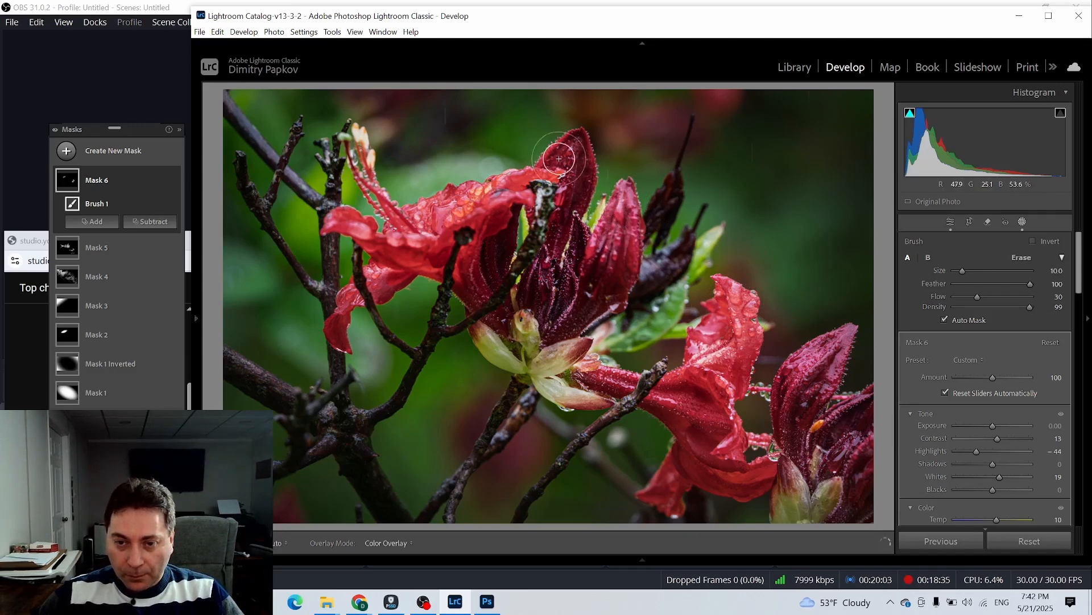
mouse_move(559, 159)
left_mouse_down()
mouse_move(565, 145)
mouse_move(566, 155)
left_mouse_up()
key("h")
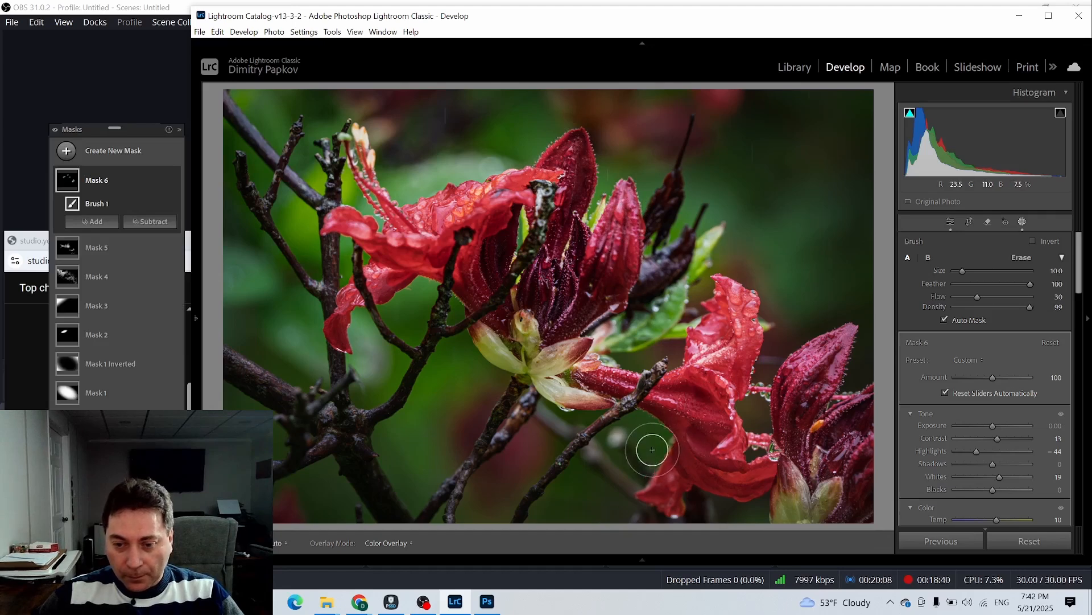
Step: Reduce the brush size to 7 and paint Mask 6 along the right-hand blossom's tube and across its lower petals
scroll(666, 402, "down", 3)
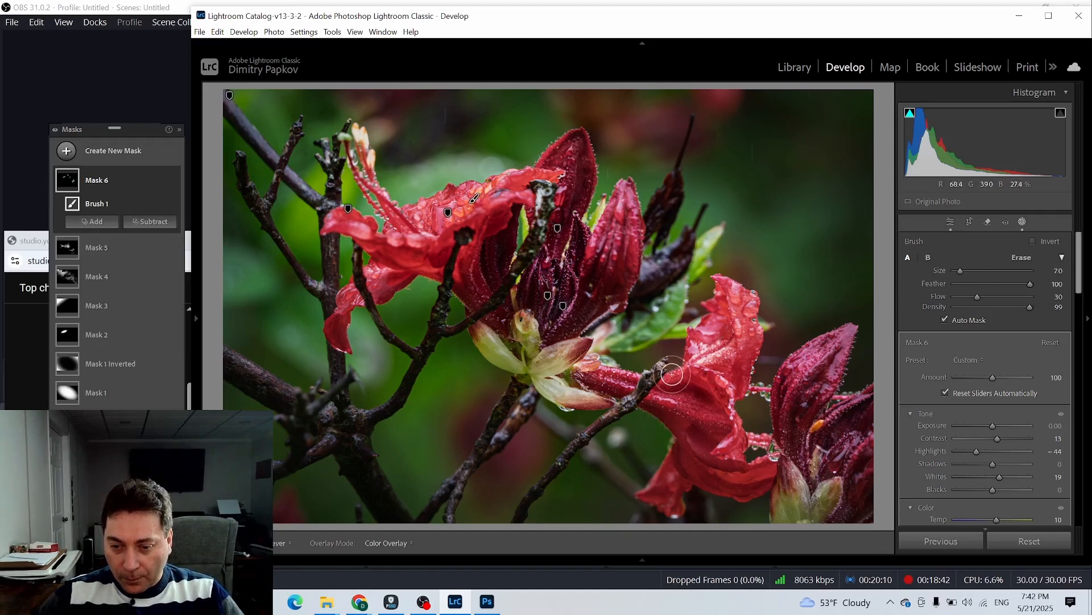
key("h")
mouse_move(666, 375)
left_mouse_down()
mouse_move(738, 352)
mouse_move(637, 384)
mouse_move(605, 376)
mouse_move(637, 368)
mouse_move(603, 372)
mouse_move(637, 368)
mouse_move(611, 369)
left_mouse_up()
key("h")
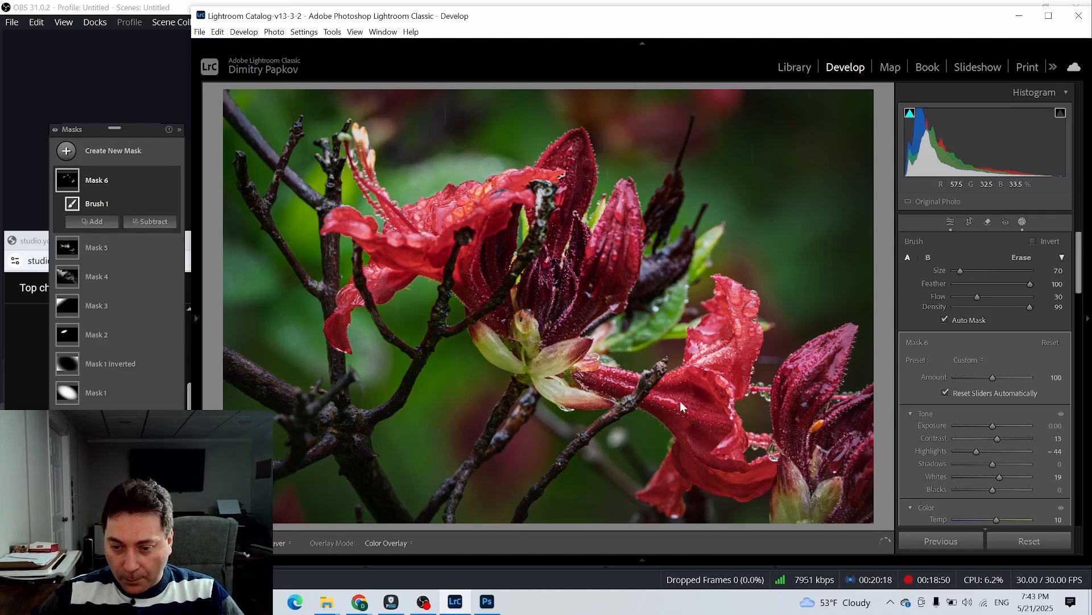
mouse_move(705, 426)
left_mouse_down()
mouse_move(666, 415)
mouse_move(685, 411)
left_mouse_up()
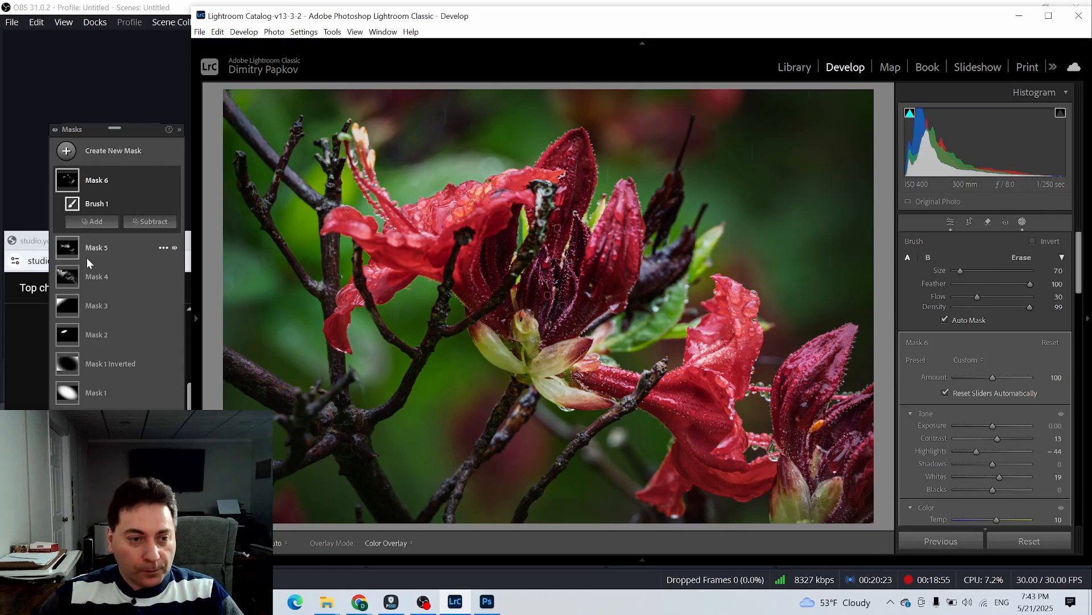
Step: Paint Mask 5 over the right-hand blossom's upper petal at brush size 7
left_click(73, 250)
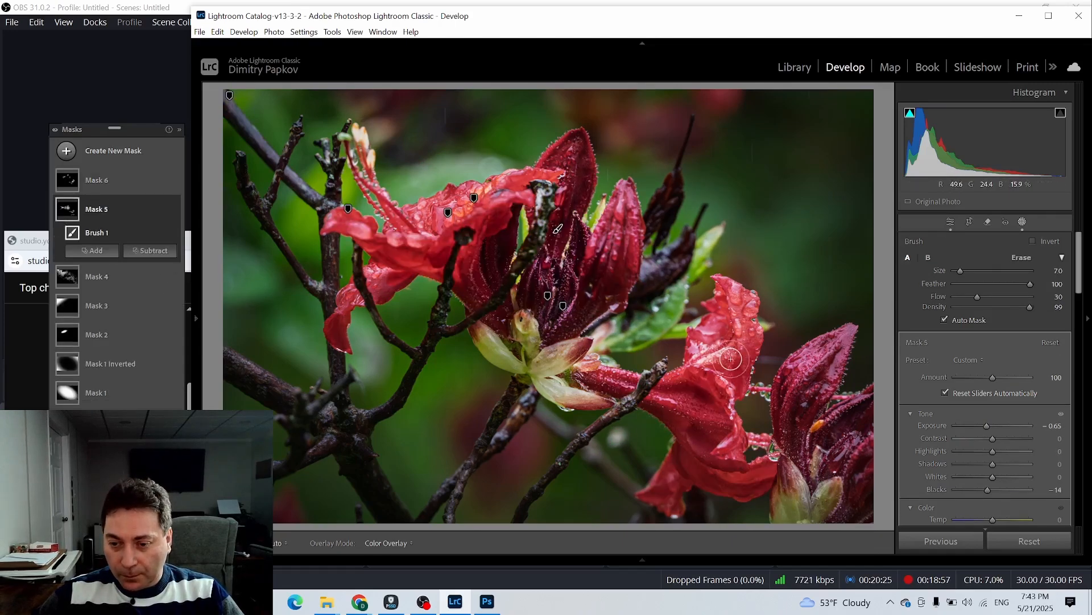
mouse_move(729, 340)
left_mouse_down()
mouse_move(714, 364)
mouse_move(734, 350)
mouse_move(707, 369)
mouse_move(697, 344)
mouse_move(706, 349)
left_mouse_up()
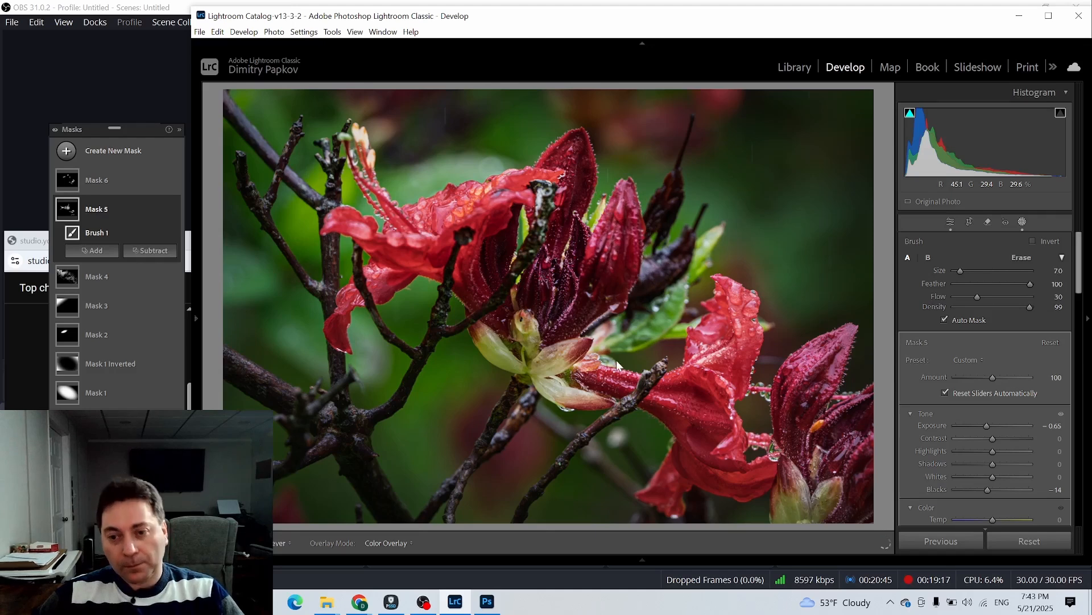
key("h")
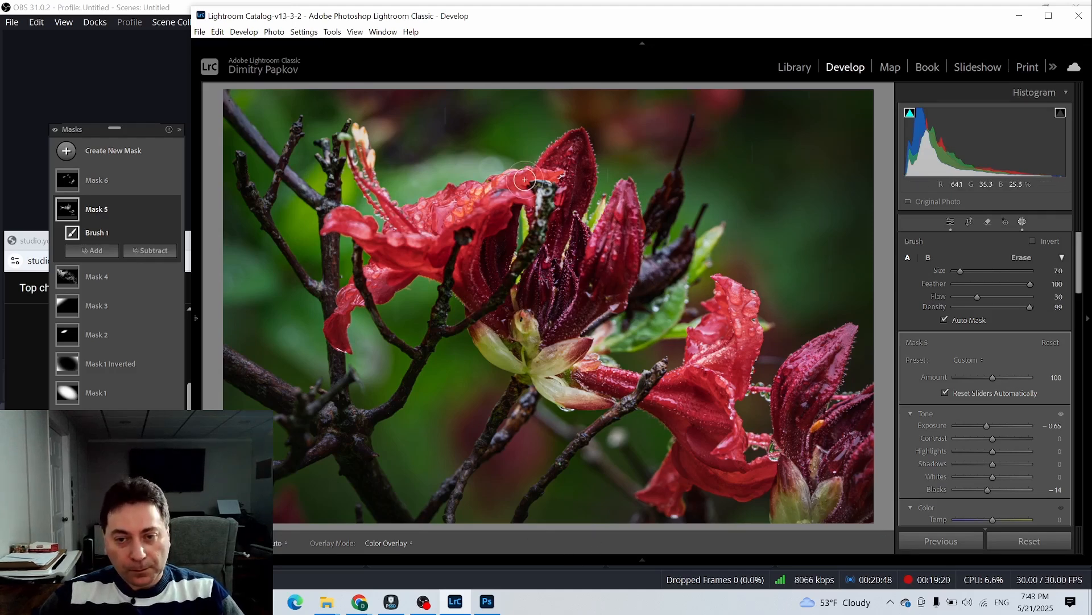
key("h")
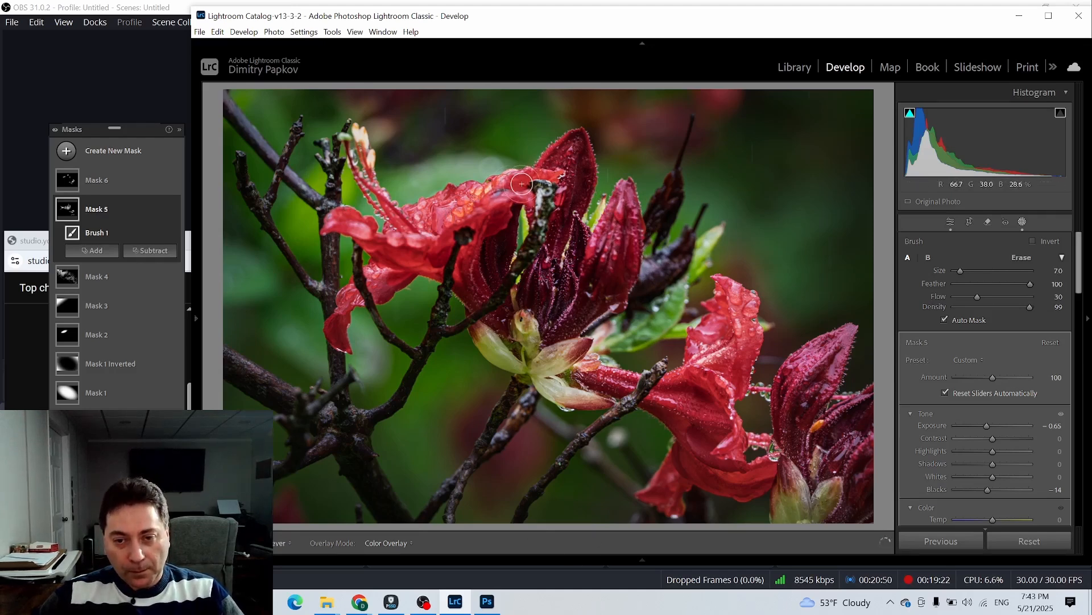
Step: Paint Mask 5 along the left blossom's upper edge near its tip at brush size 7
left_click_drag(522, 184, 552, 181)
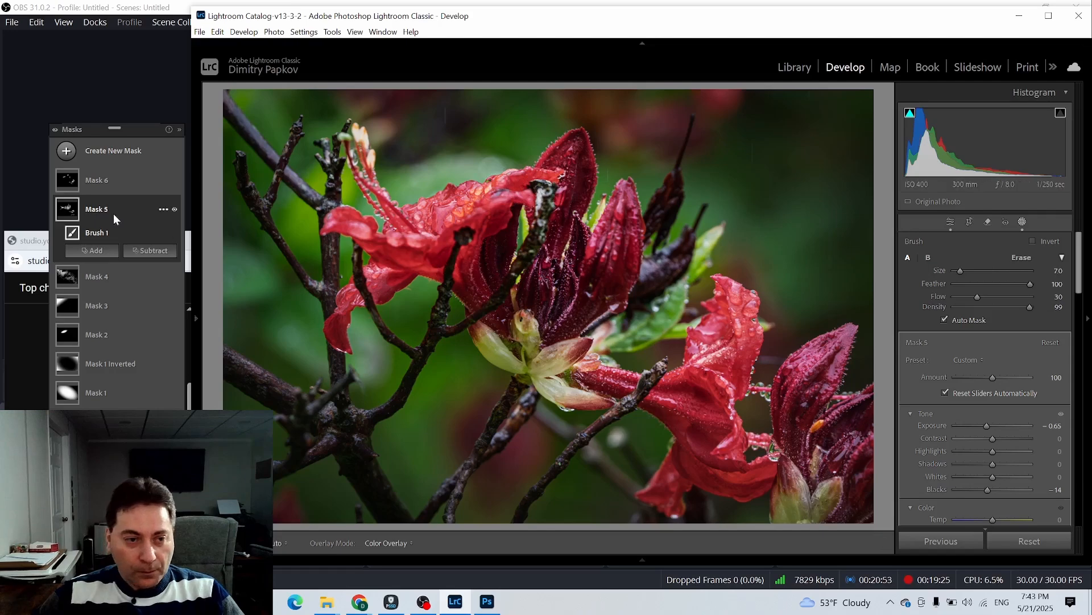
Step: Set Mask 6's Exposure to 0.47 and its Highlights to -23
left_click(94, 180)
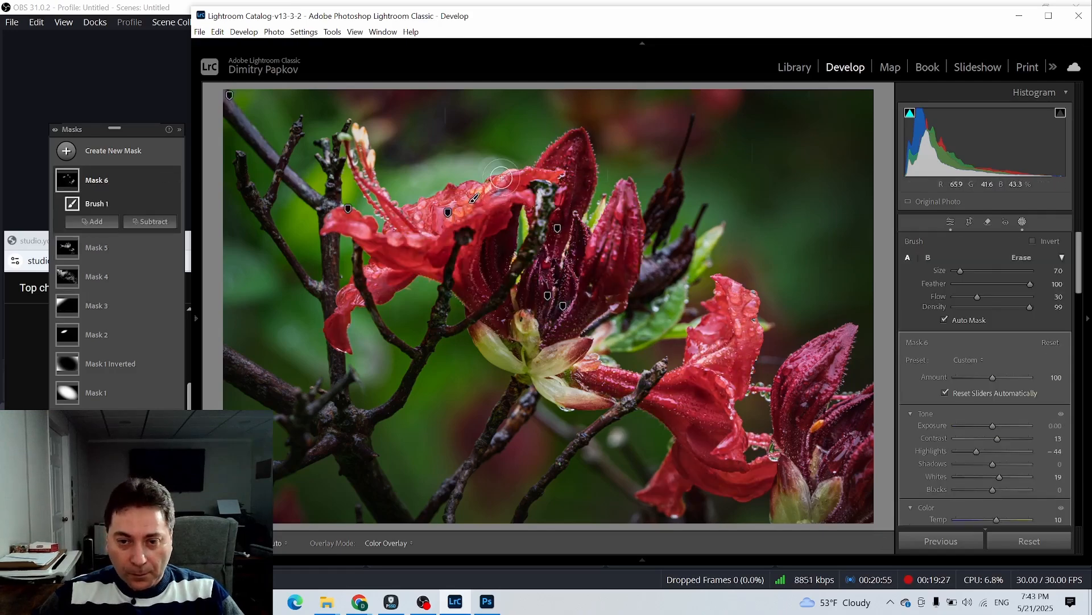
key("h")
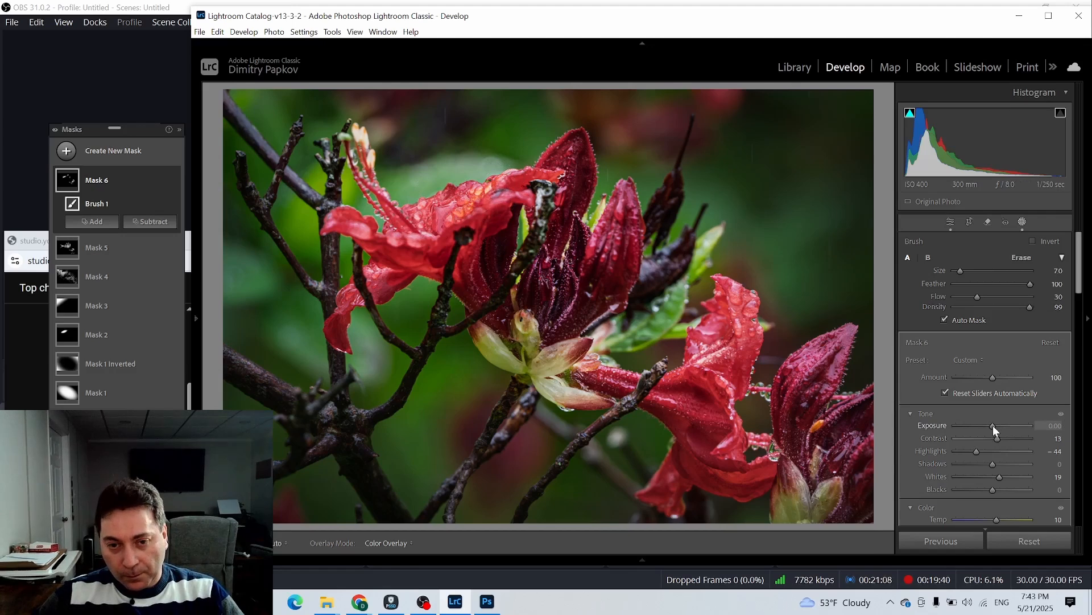
left_click_drag(992, 425, 993, 425)
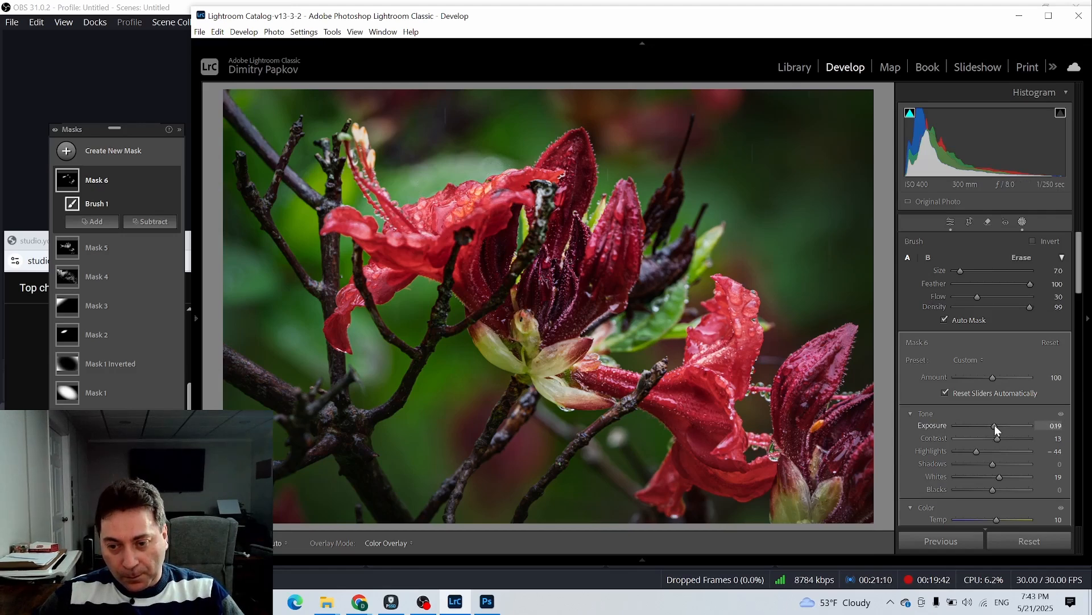
left_click_drag(996, 426, 974, 447)
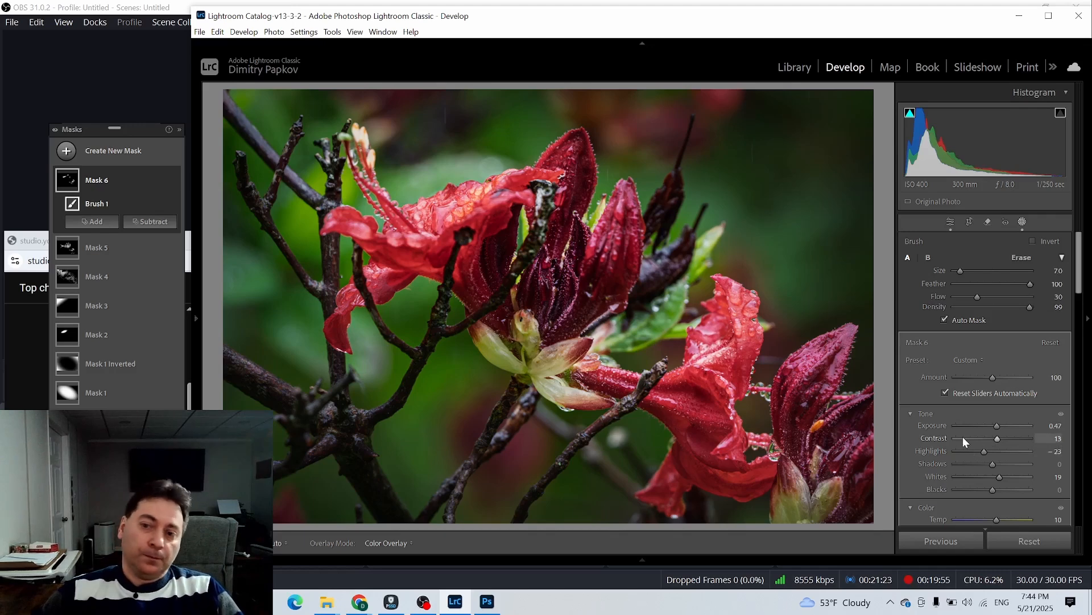
Step: Toggle the visibility of Mask 6 and Mask 5 to compare the effect of each on the blossoms
left_click(173, 179)
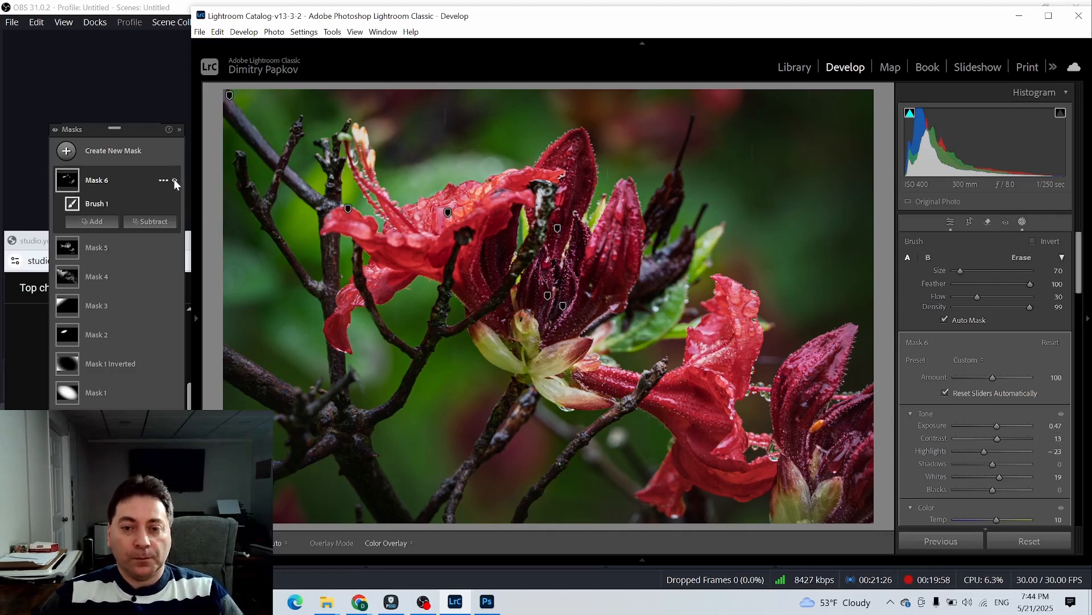
left_click(174, 180)
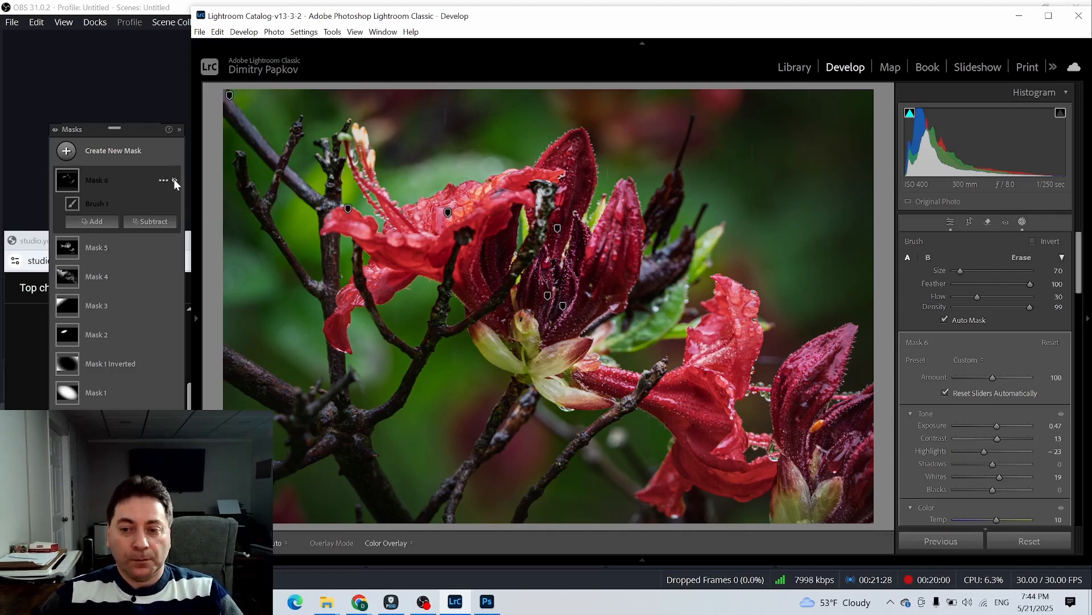
left_click(174, 180)
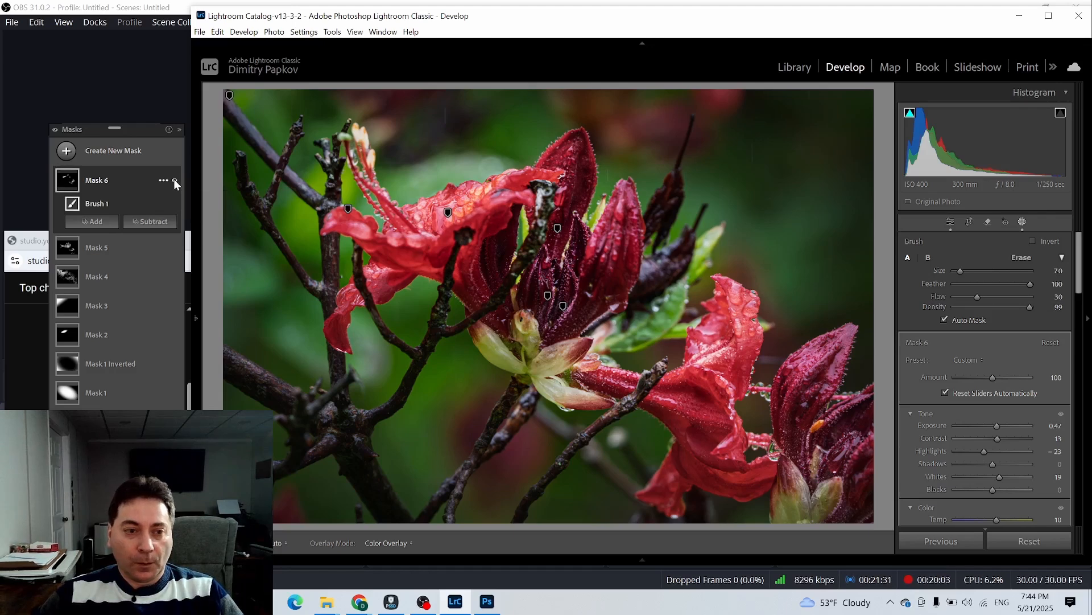
left_click(175, 248)
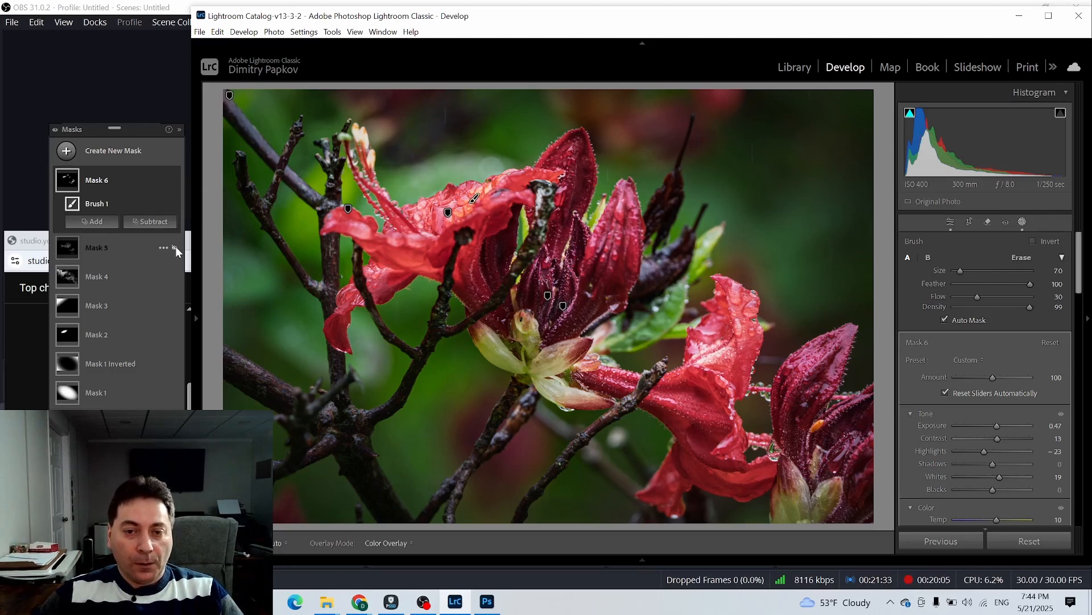
left_click(175, 248)
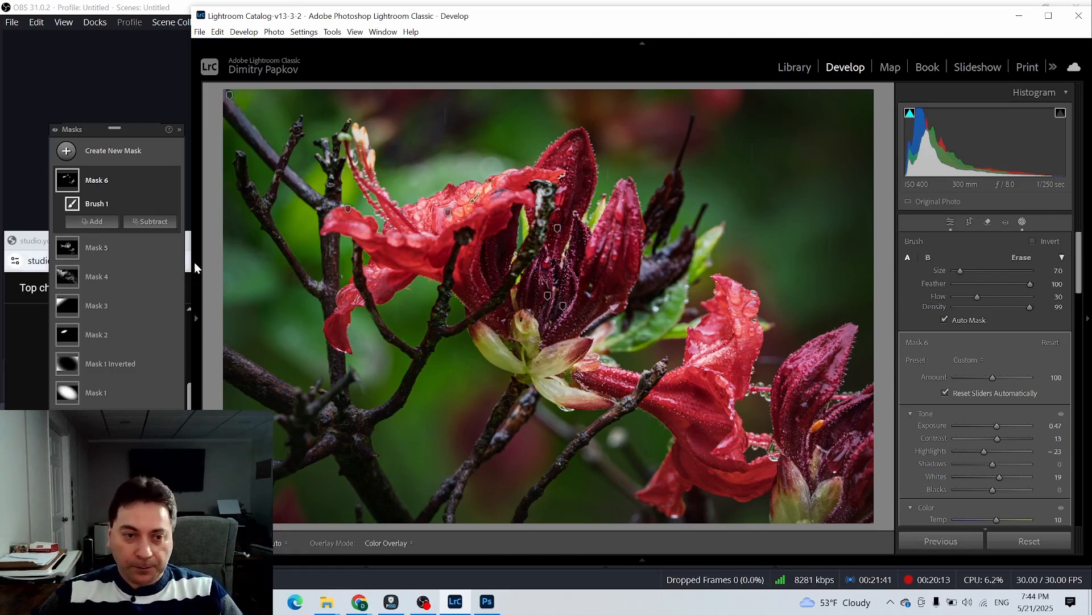
Step: Touch up Mask 6 over the left blossom's stamens and the upper part of the far-right bud
mouse_move(358, 176)
left_mouse_down()
mouse_move(370, 170)
mouse_move(357, 136)
mouse_move(367, 163)
mouse_move(350, 147)
mouse_move(372, 177)
mouse_move(365, 148)
mouse_move(376, 149)
left_mouse_up()
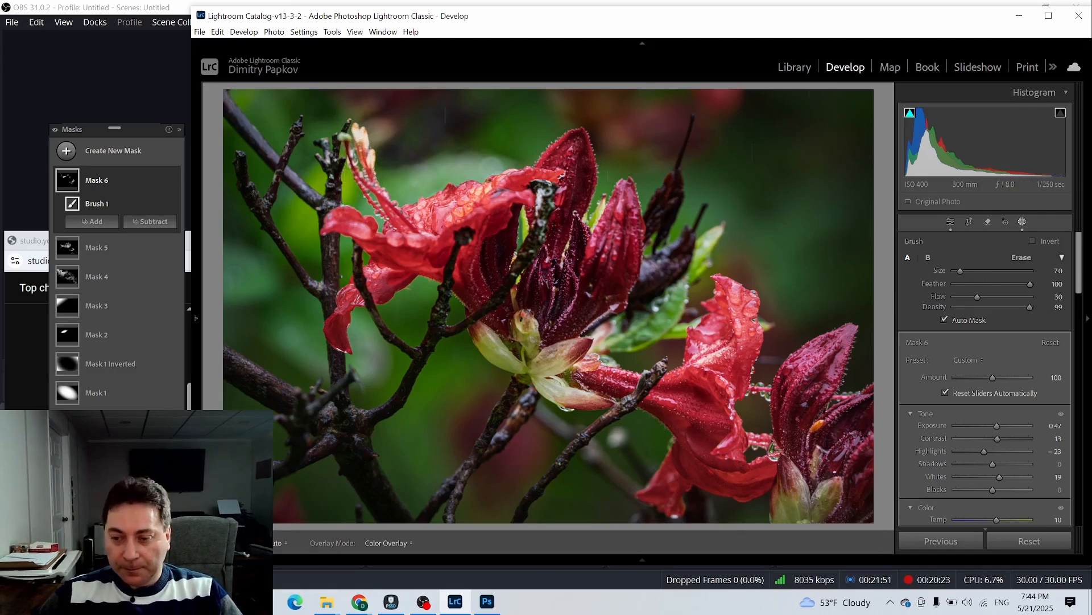
left_click(67, 247)
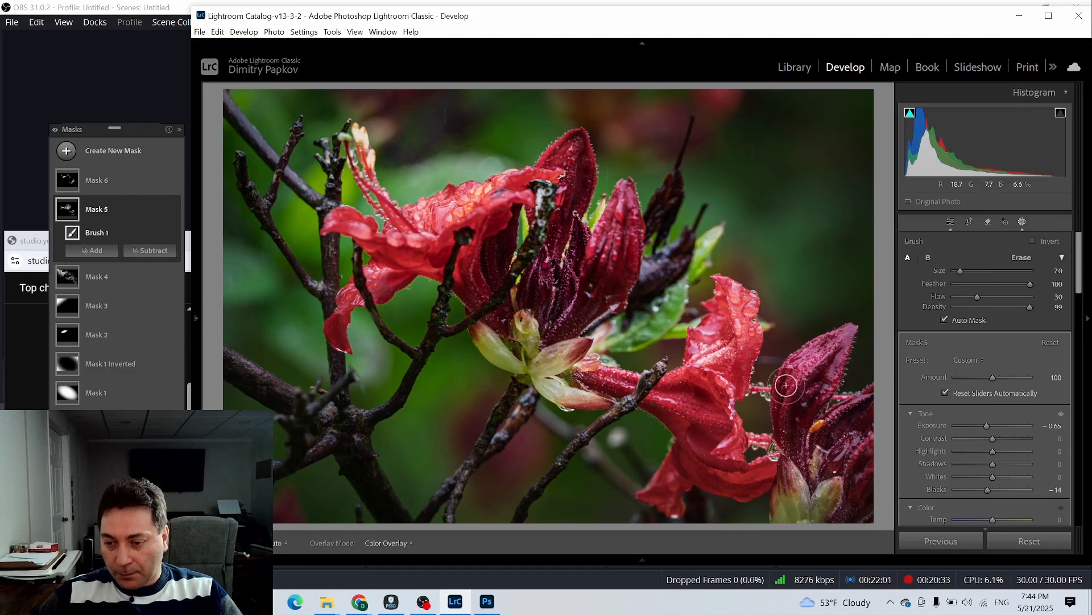
mouse_move(68, 206)
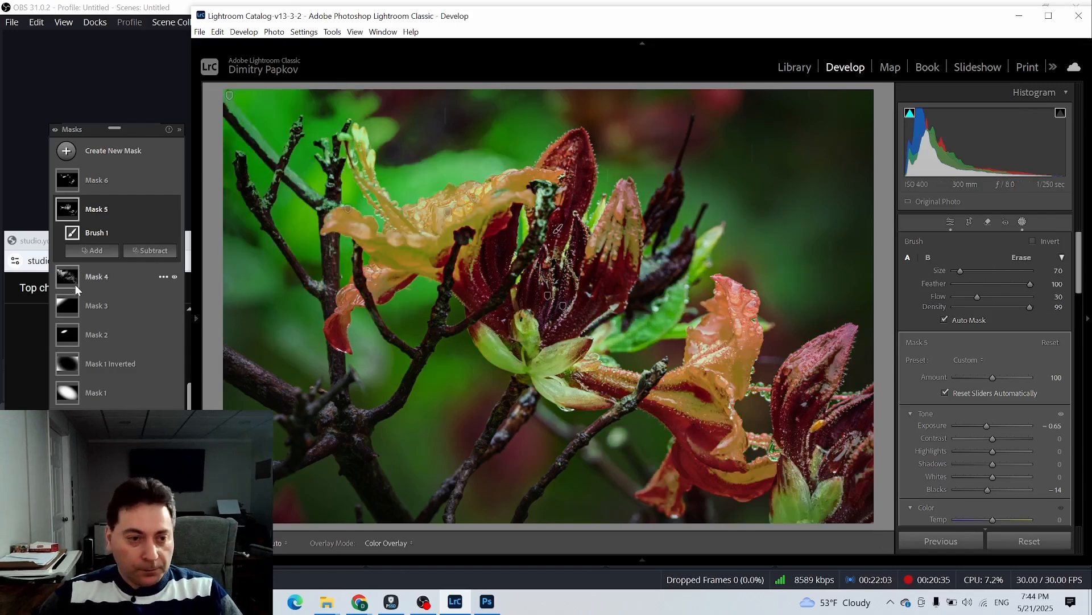
left_click(71, 180)
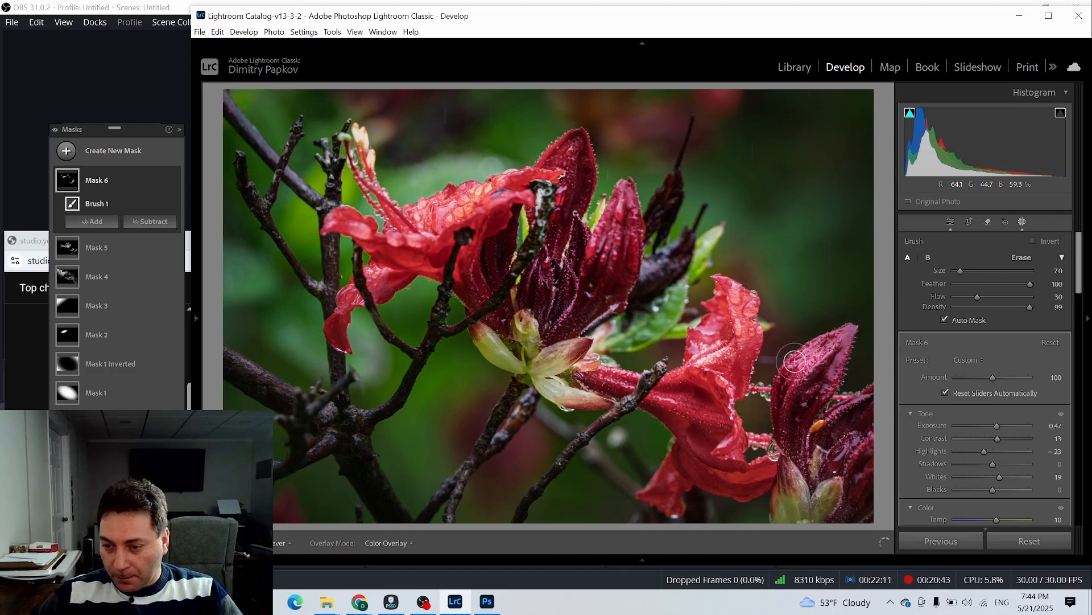
Step: Set Mask 5's Temp to -19
left_click(71, 250)
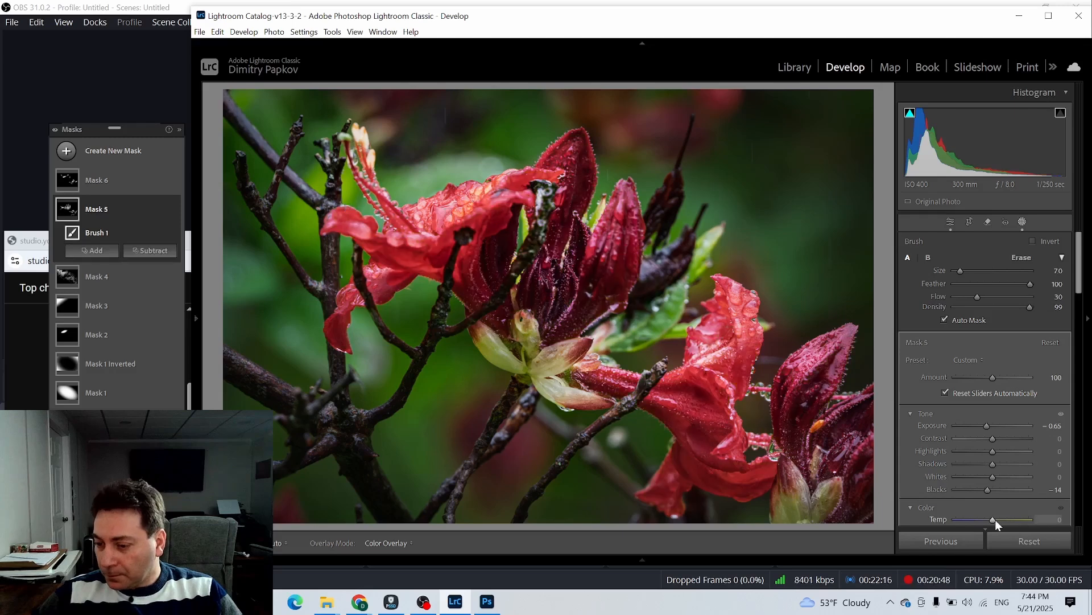
left_click_drag(990, 520, 988, 521)
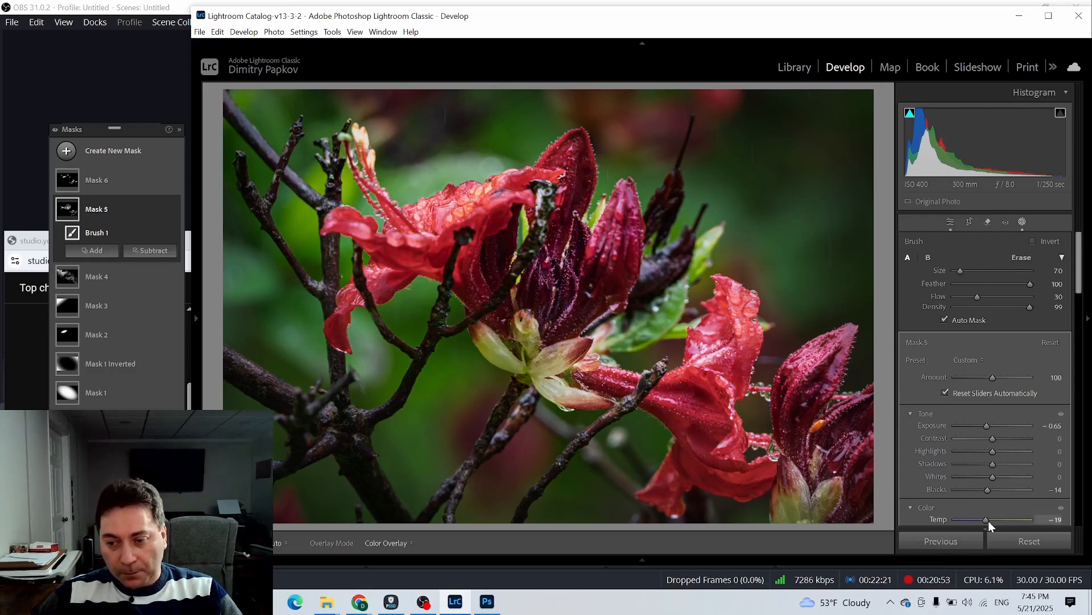
Step: Compare the image with Mask 5 and Mask 6 each switched off and back on
left_click(175, 210)
left_click(175, 210)
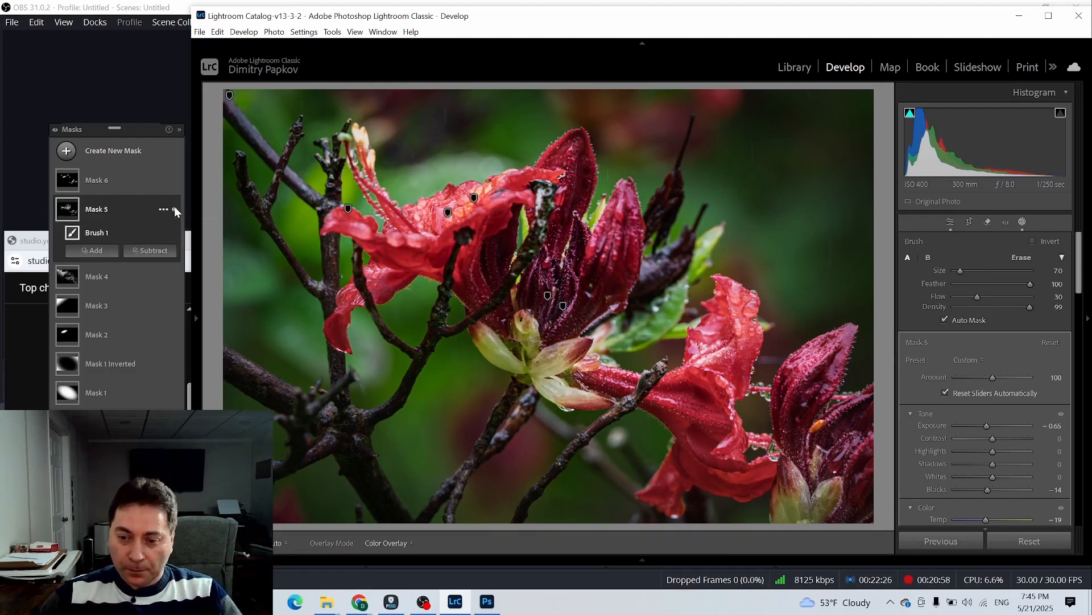
left_click(174, 210)
left_click(175, 210)
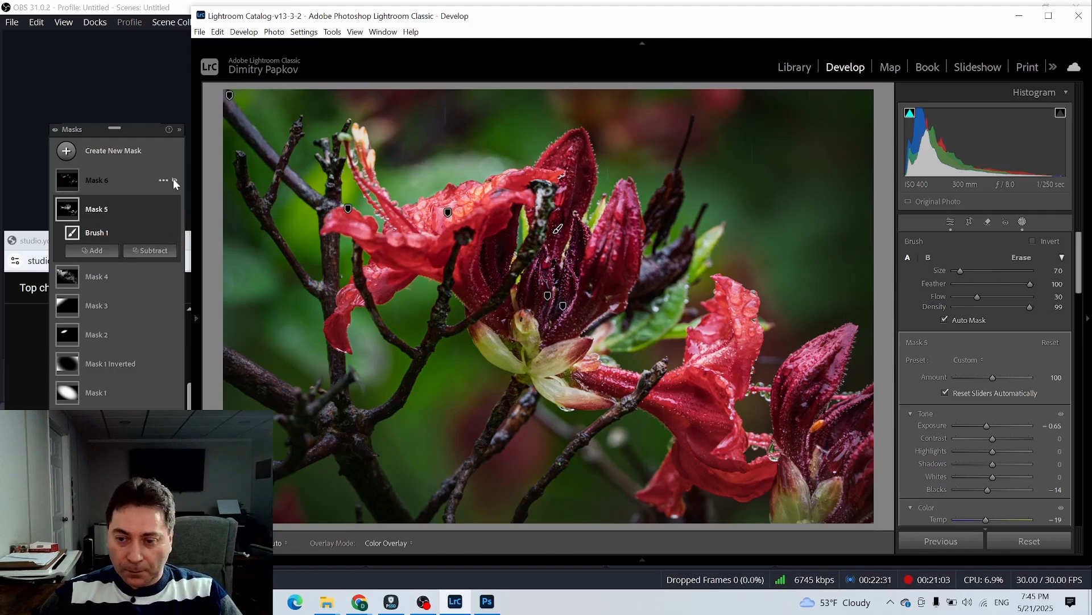
left_click(175, 181)
left_click(174, 180)
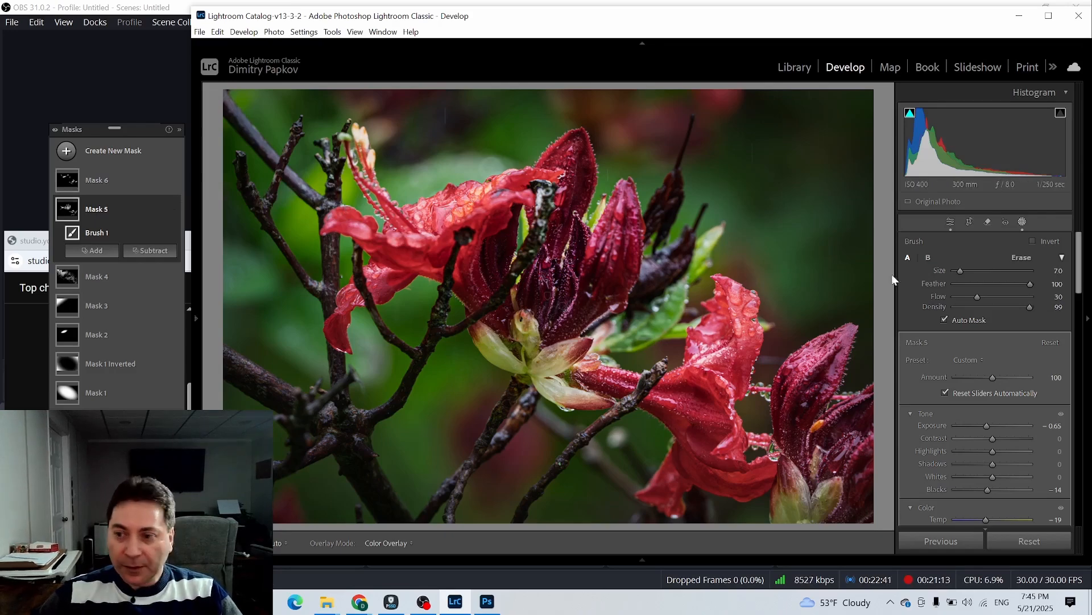
Step: Leave masking and compare the photo's before and after versions side by side
left_click(950, 222)
key("y")
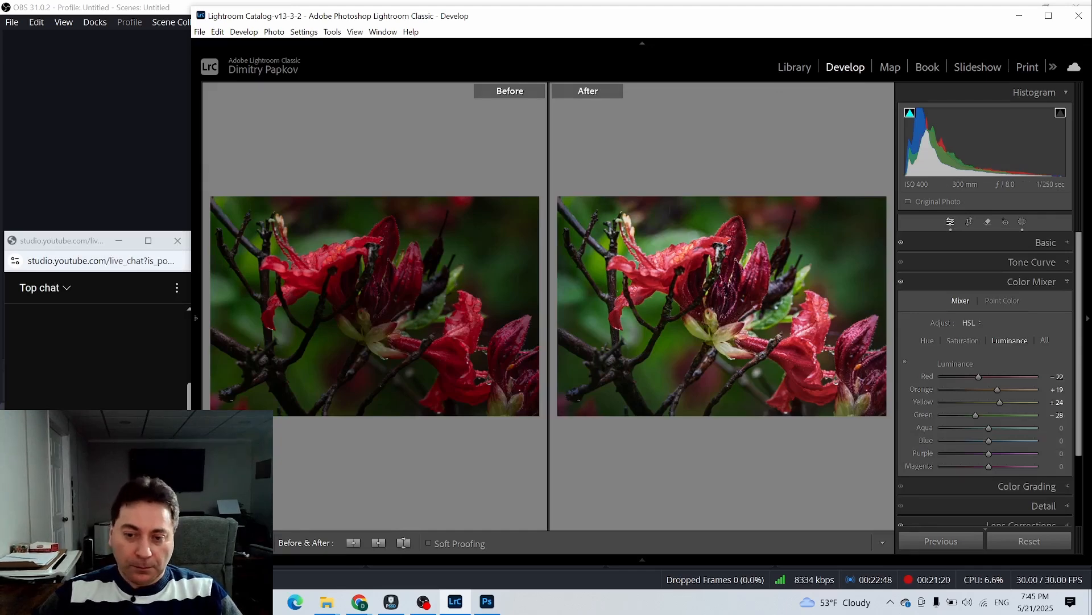
key("y")
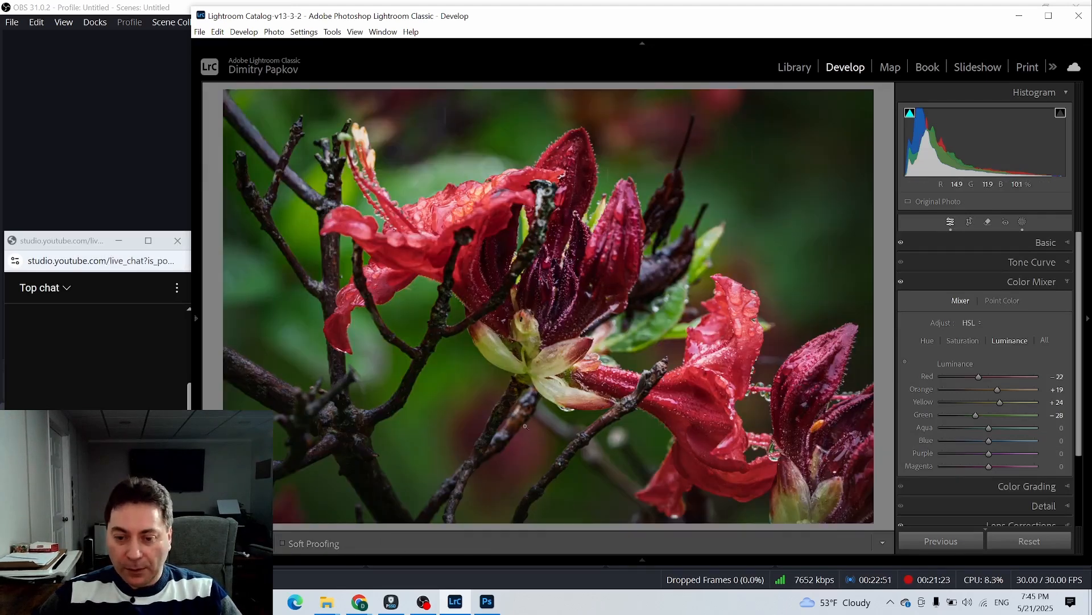
Step: Open the selected red azalea photo from the Library grid in Adobe Photoshop and switch to Photoshop
left_click(800, 67)
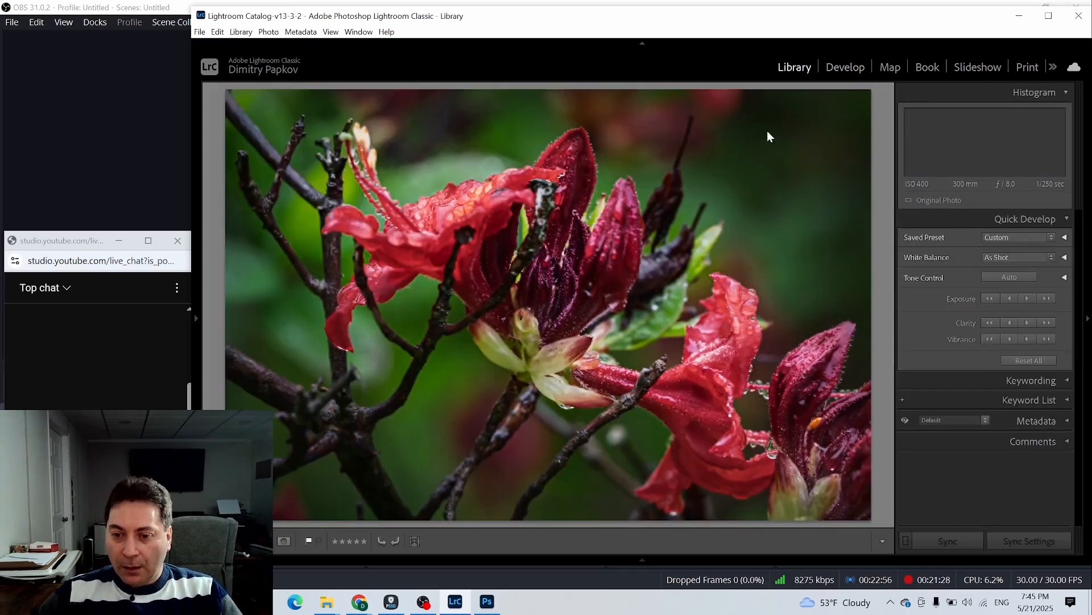
key("g")
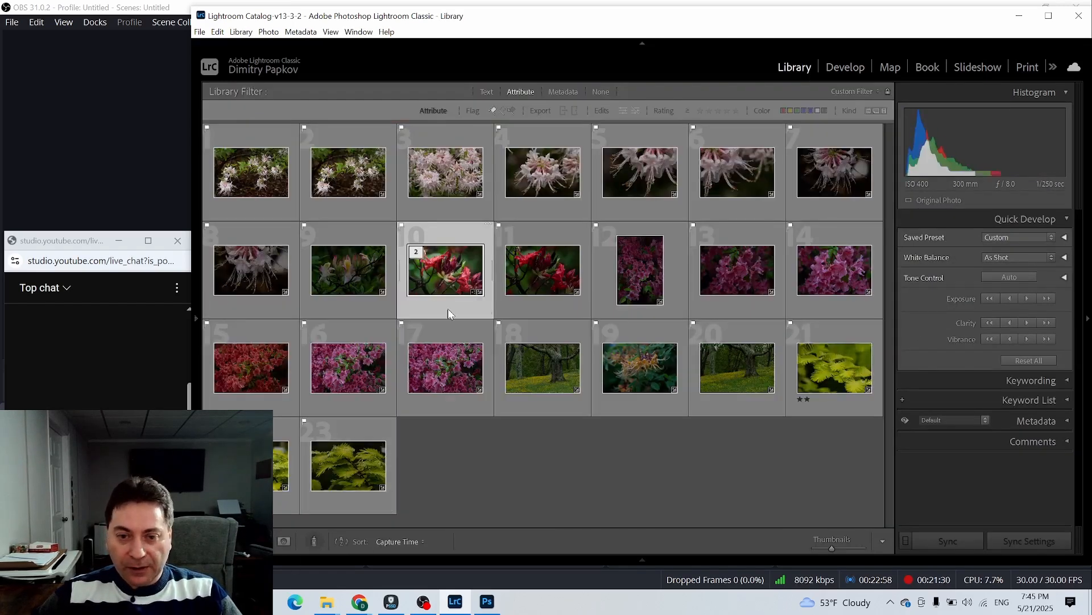
right_click(459, 262)
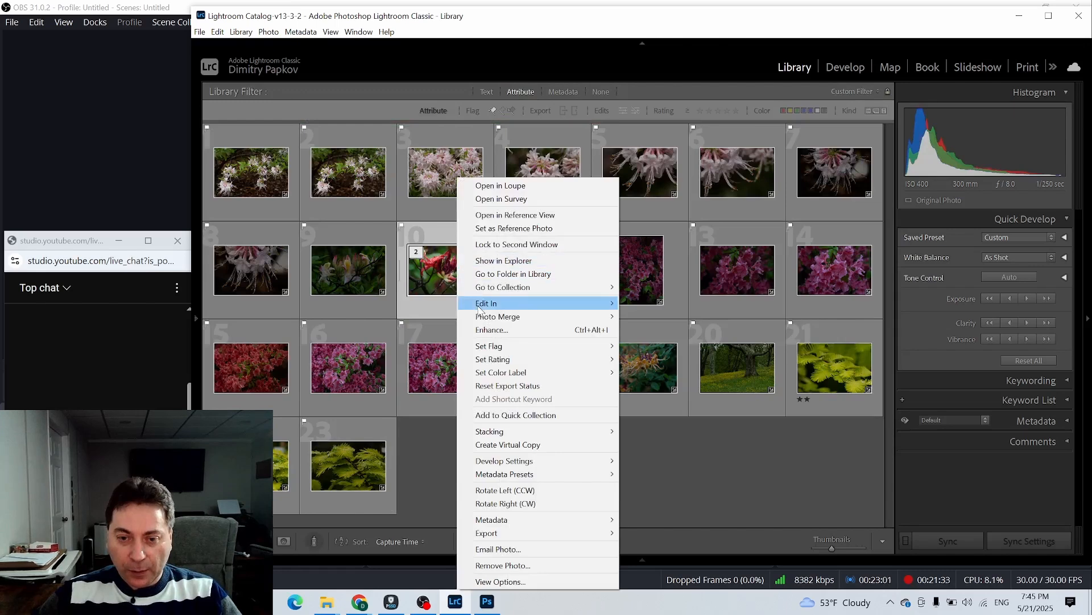
mouse_move(483, 310)
left_click(719, 307)
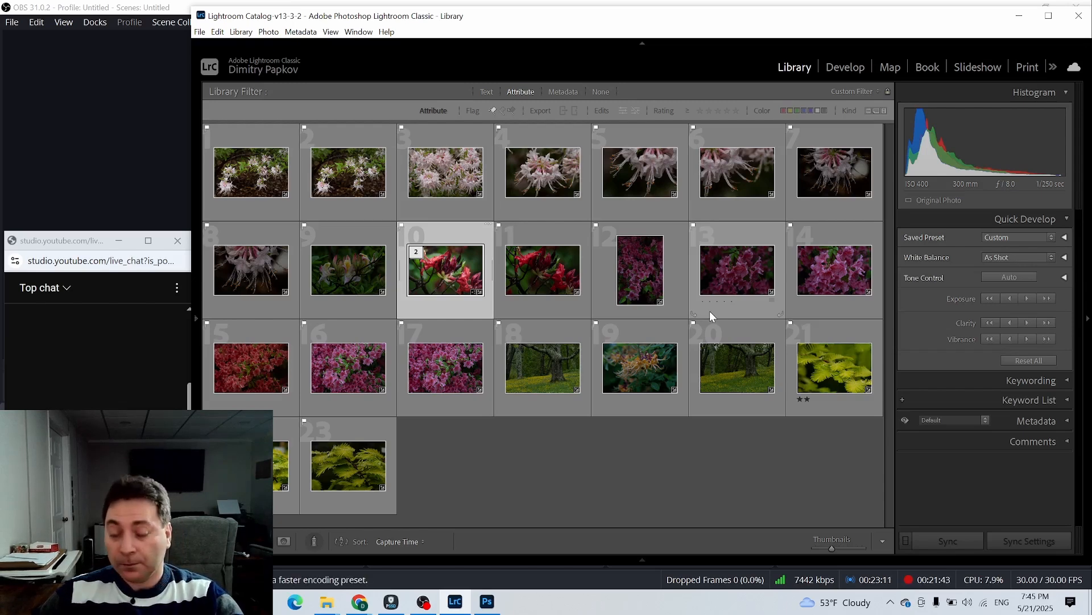
left_click(494, 604)
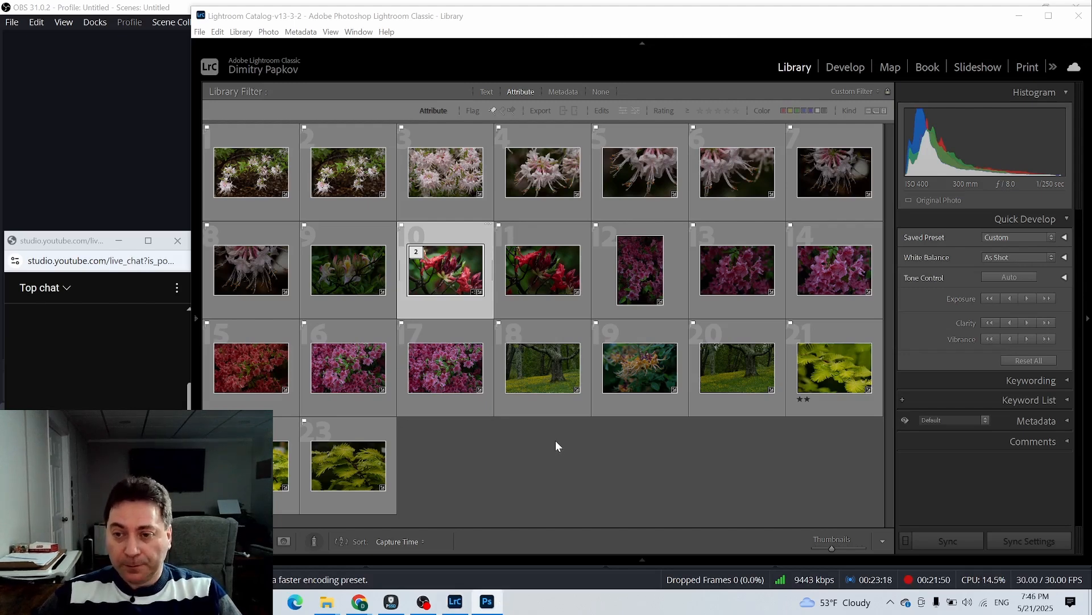
left_click(489, 605)
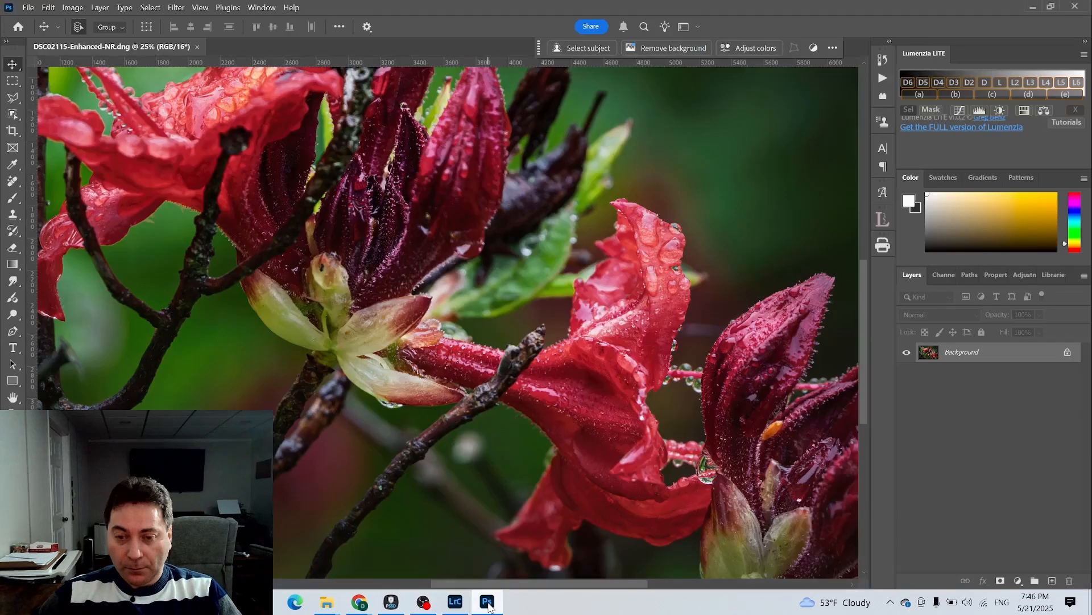
Step: Fit the whole image on screen and duplicate the Background layer as Background copy
left_click(14, 413)
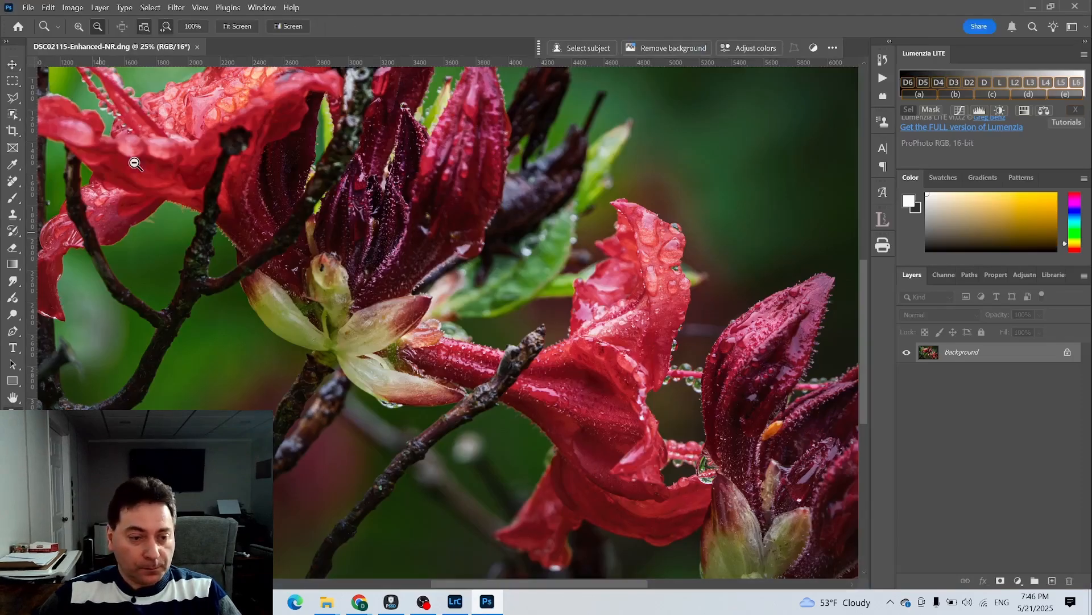
left_click(237, 26)
right_click(959, 355)
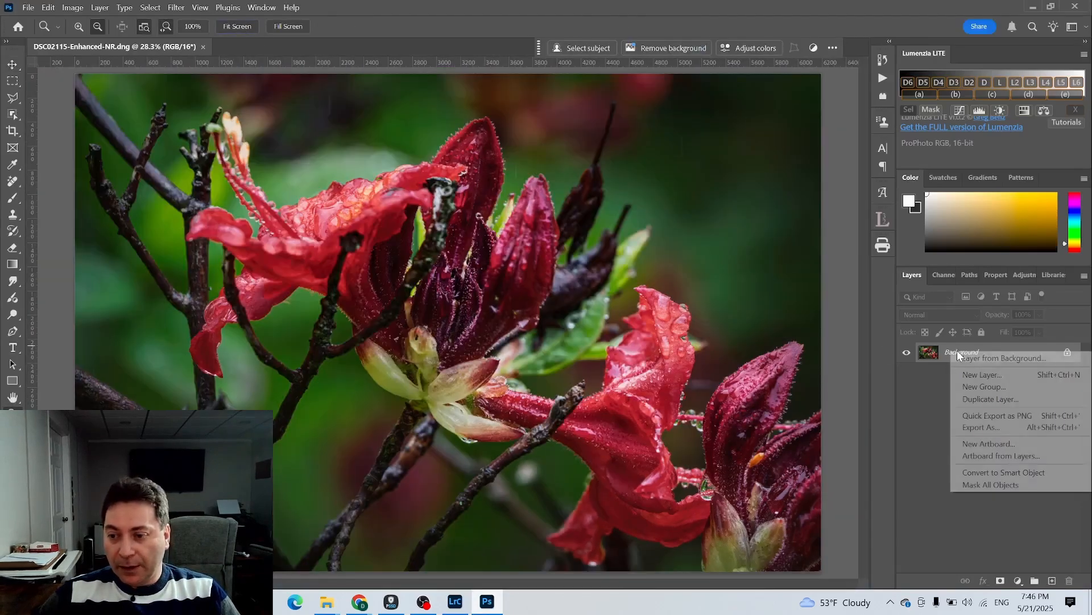
left_click(978, 402)
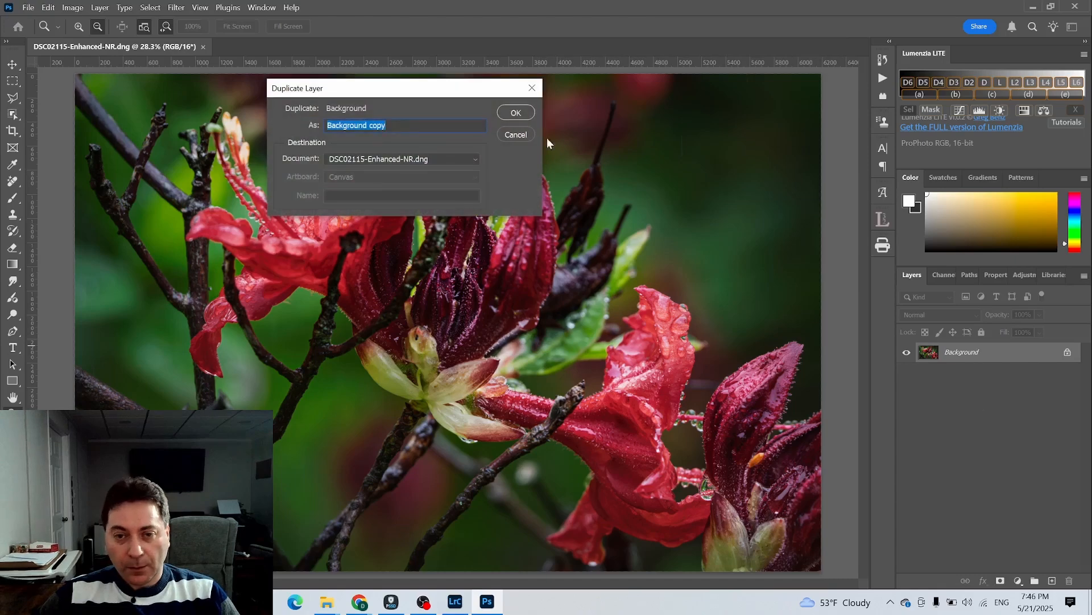
left_click(513, 114)
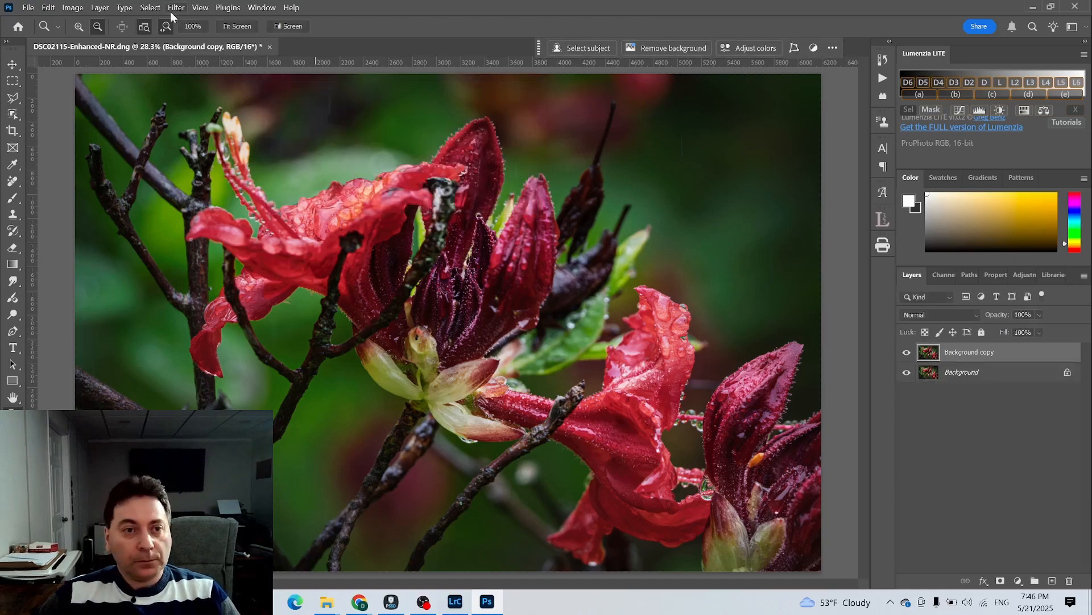
Step: Apply a Gaussian Blur with a 33-pixel radius to the Background copy layer
left_click(154, 8)
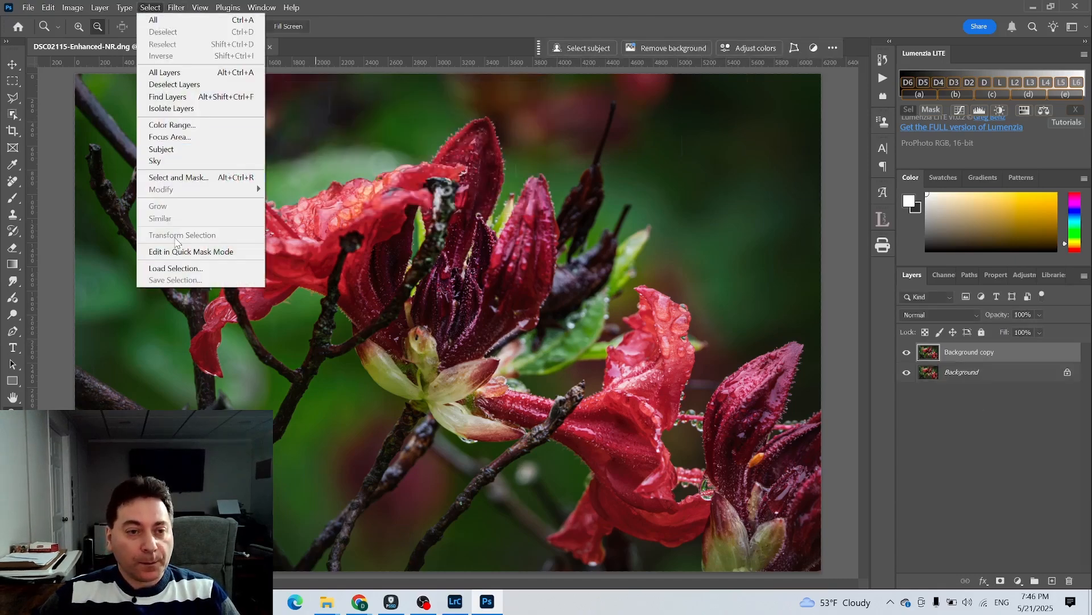
mouse_move(176, 7)
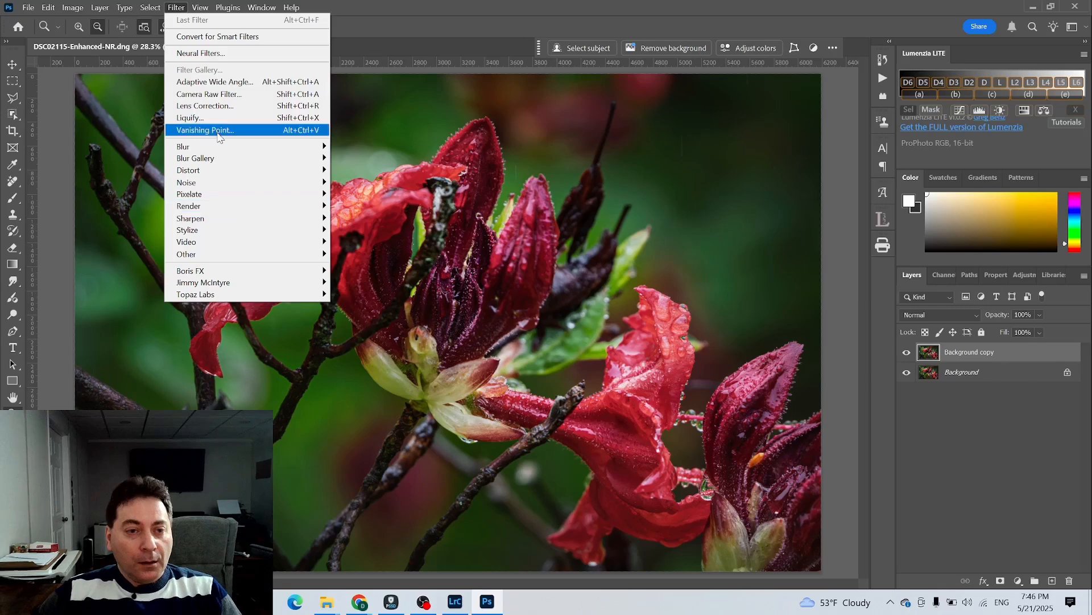
mouse_move(225, 151)
left_click(364, 194)
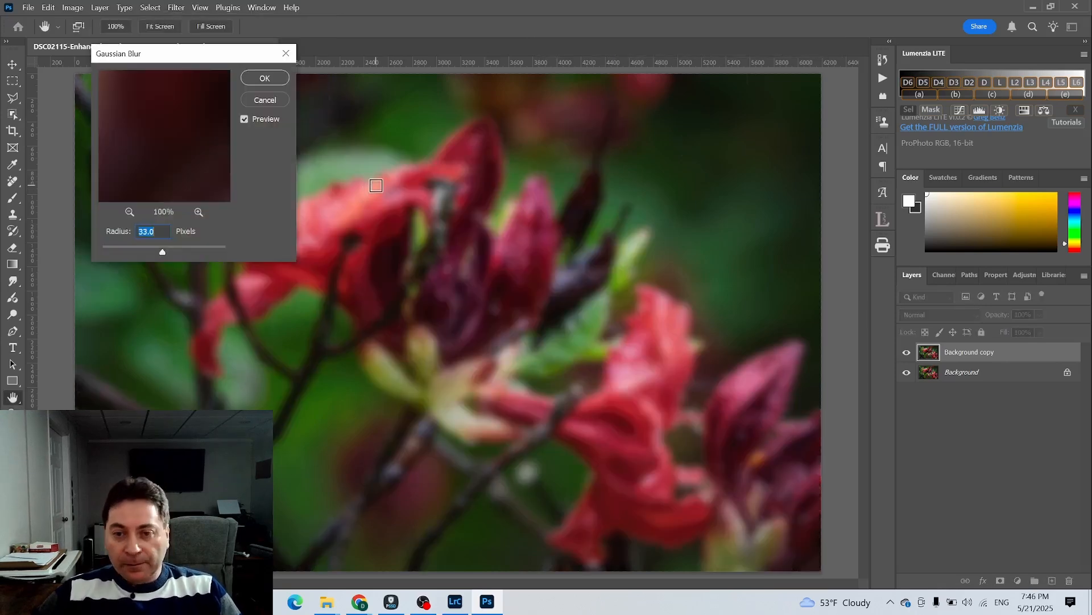
left_click(264, 79)
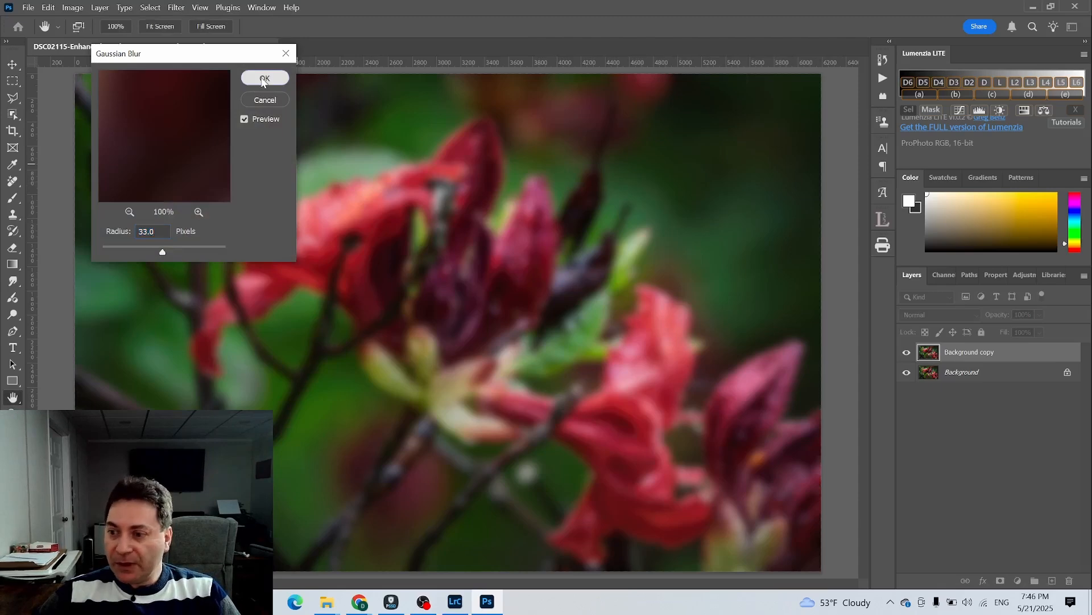
Step: Set the Background copy layer to Lighten blend mode at 28% opacity and add a white layer mask
left_click(939, 316)
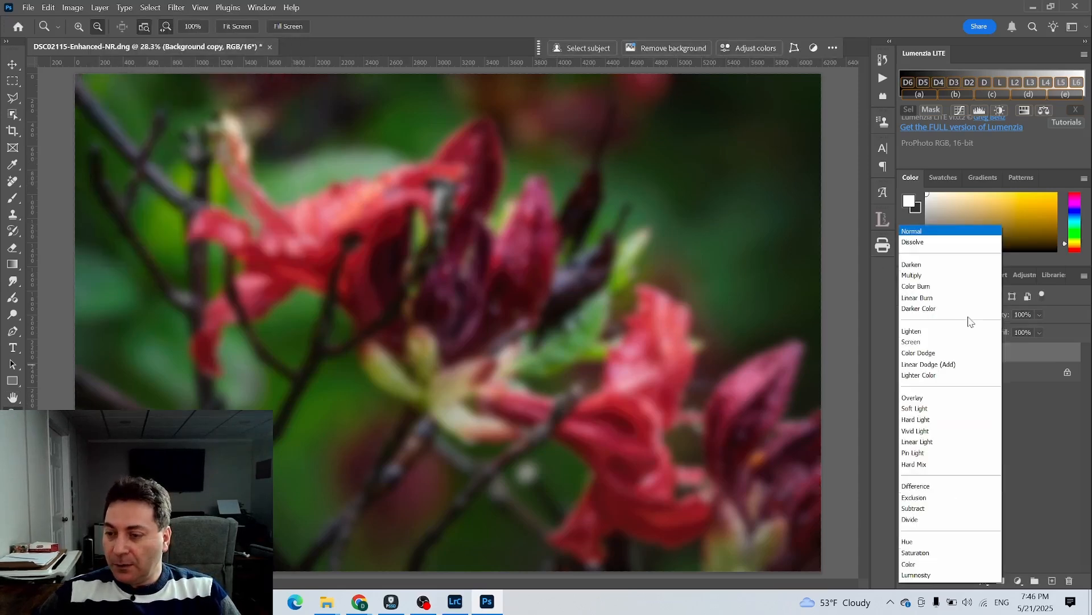
left_click(967, 325)
left_click_drag(993, 319, 952, 313)
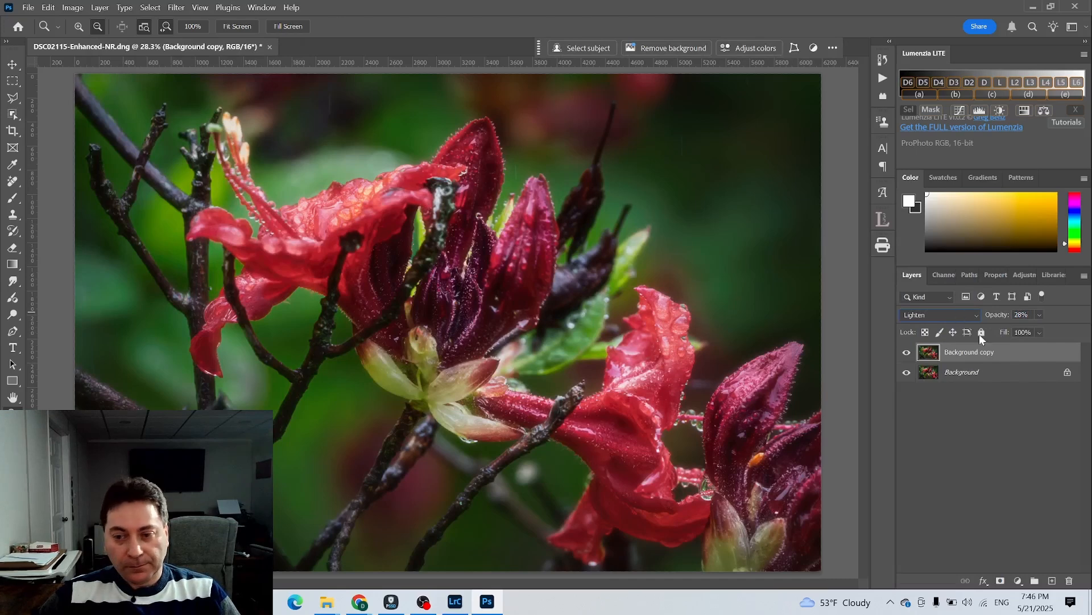
left_click(1001, 581)
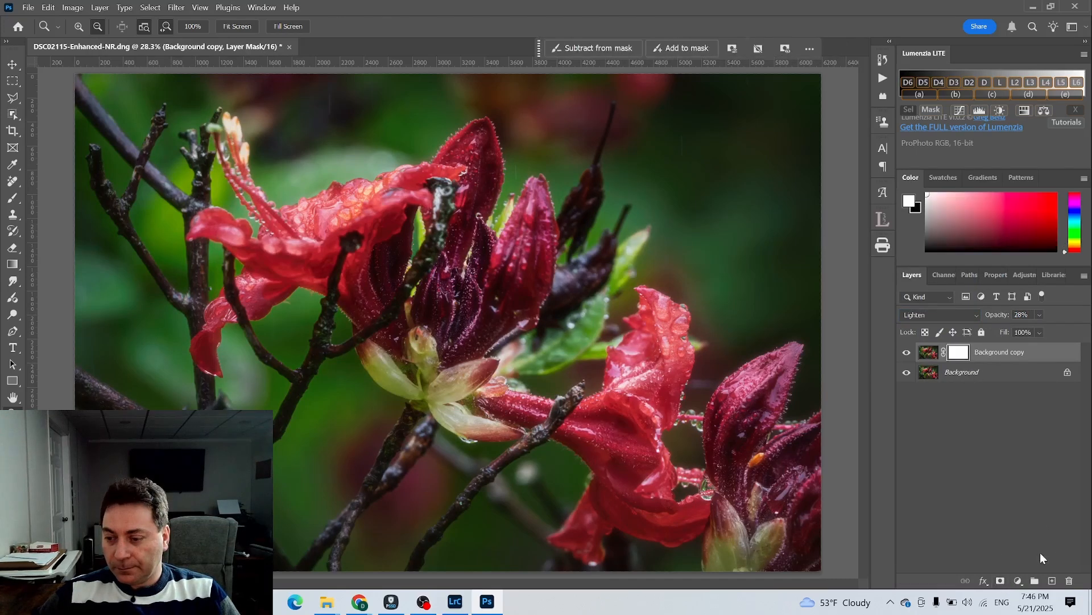
Step: Add a Brightness/Contrast adjustment clipped to the Background copy layer with Brightness 20 and Contrast 80
left_click(1018, 581)
left_click(1027, 395)
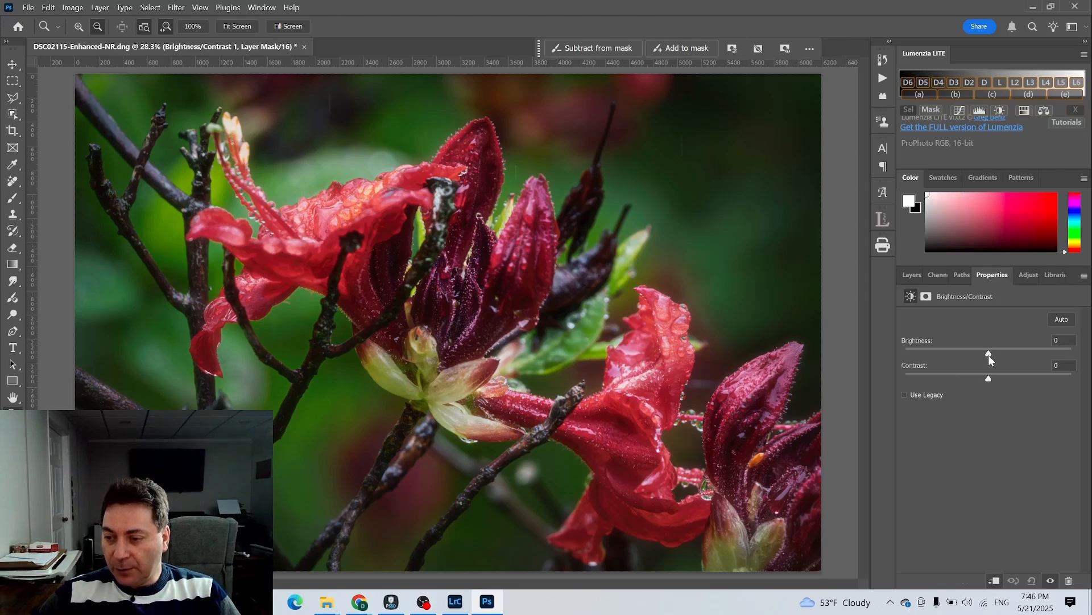
left_click_drag(993, 356, 1000, 356)
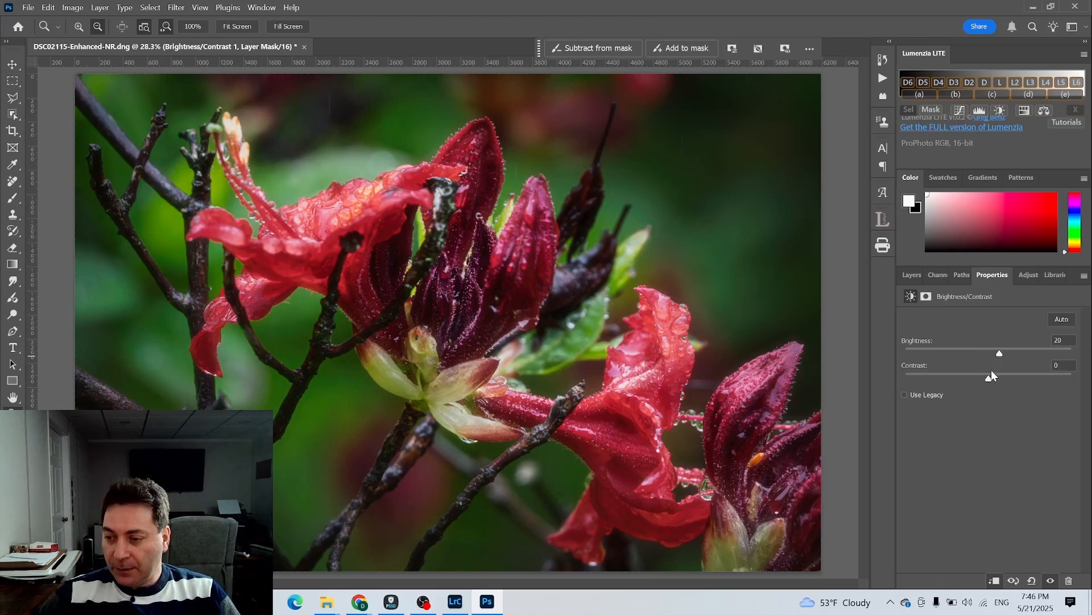
left_click_drag(988, 379, 1048, 379)
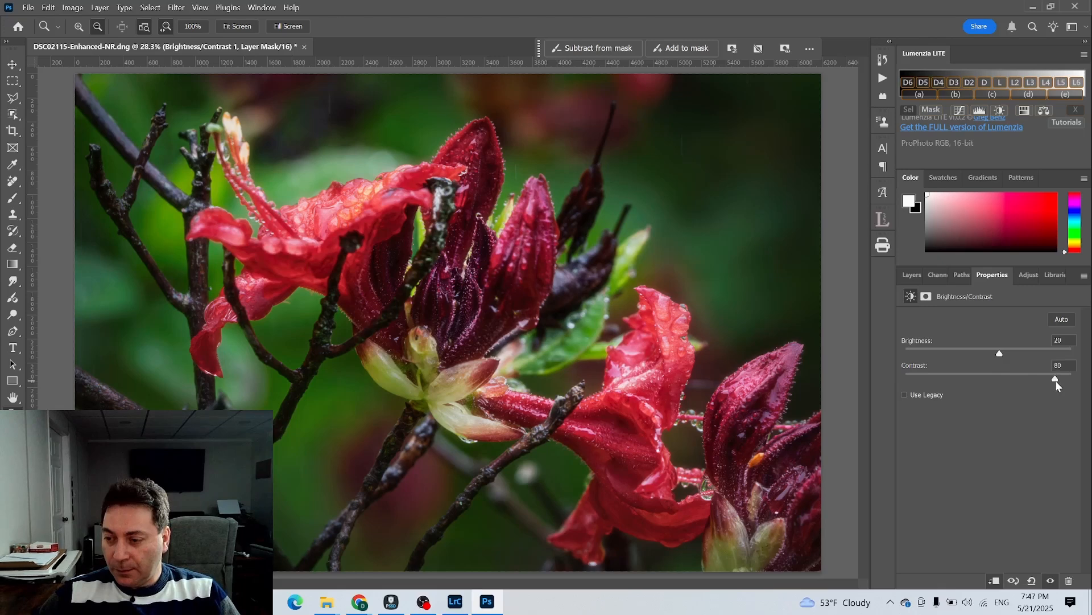
Step: Compare the image with the Background copy layer hidden and shown, and lower that layer's opacity to 22%
left_click(910, 274)
left_click(907, 372)
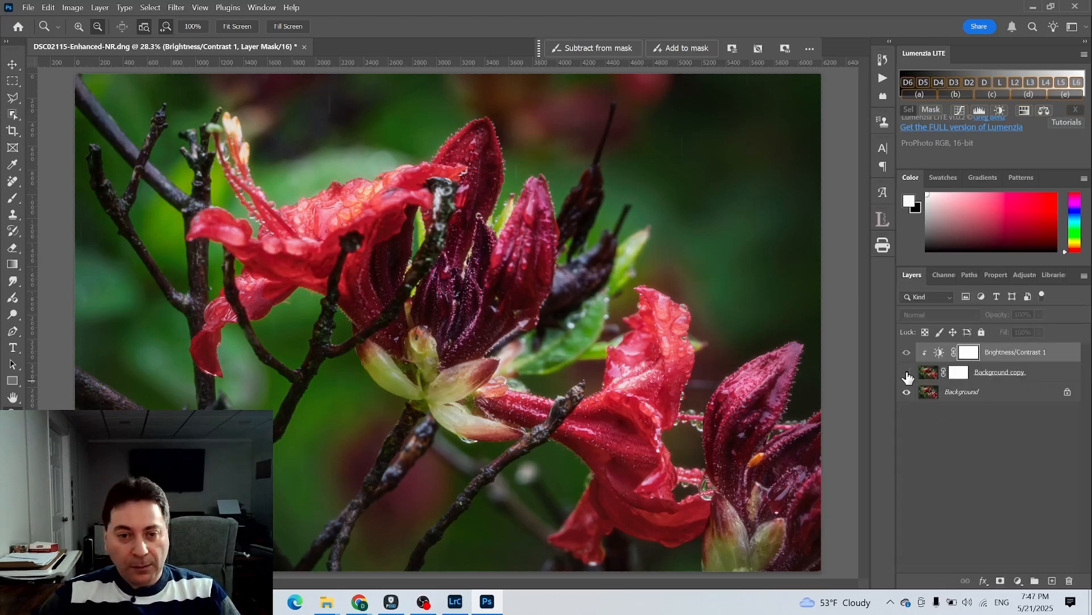
left_click(907, 373)
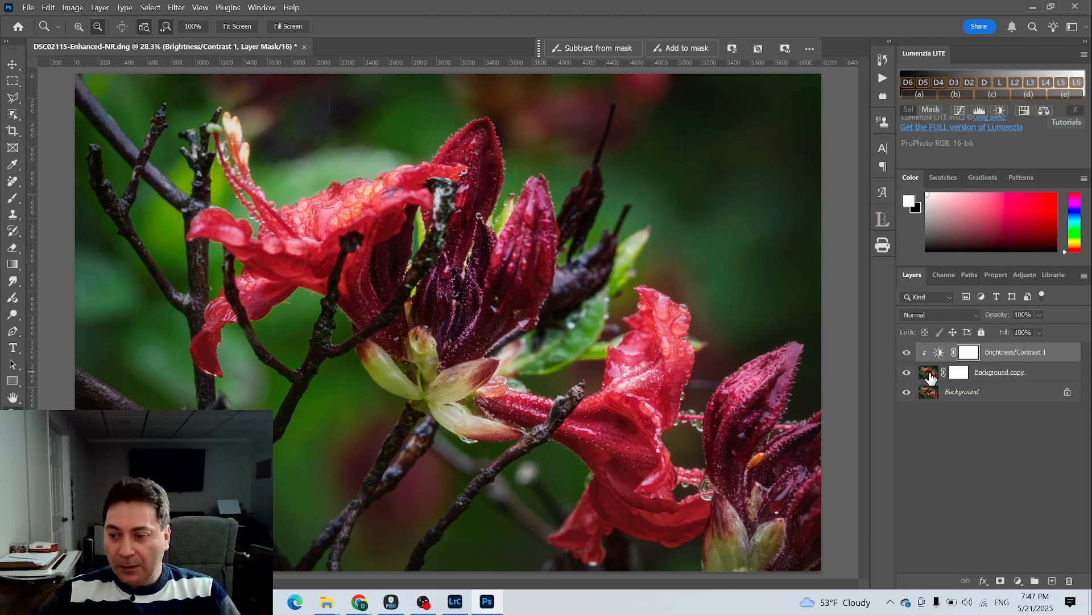
left_click(929, 375)
left_click(1003, 316)
left_click_drag(1003, 317, 999, 317)
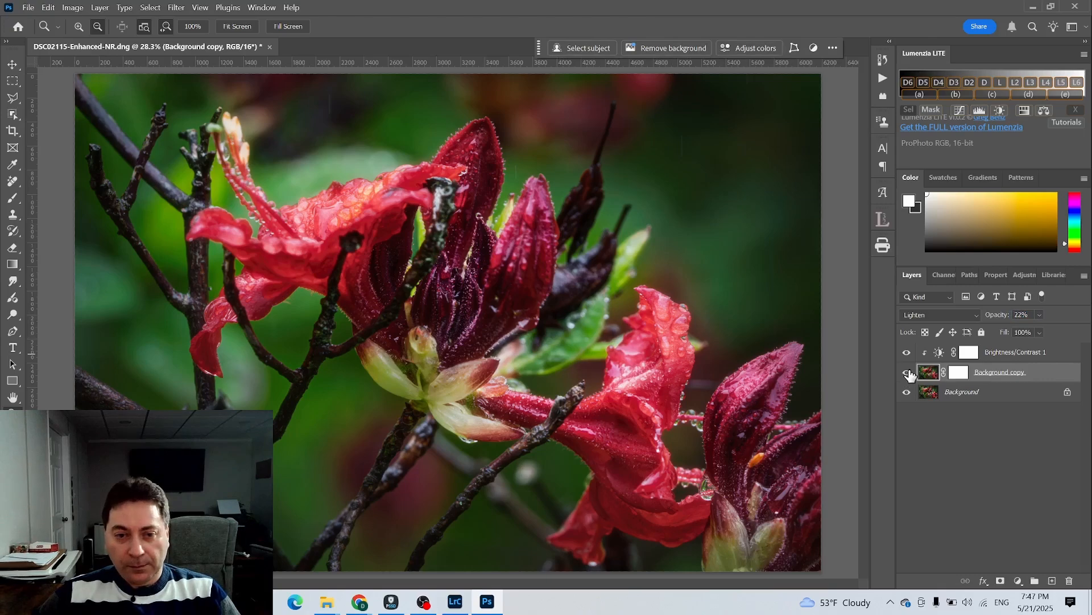
Step: Try the Soft Light blend mode on the Background copy layer and compare the image with that layer hidden and shown
left_click(965, 316)
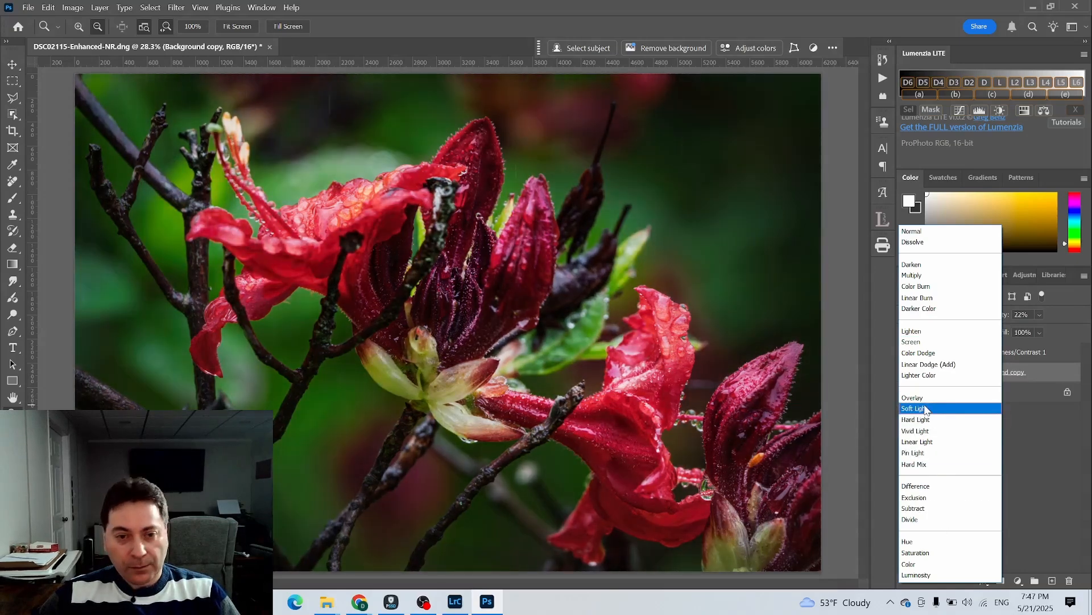
left_click(926, 409)
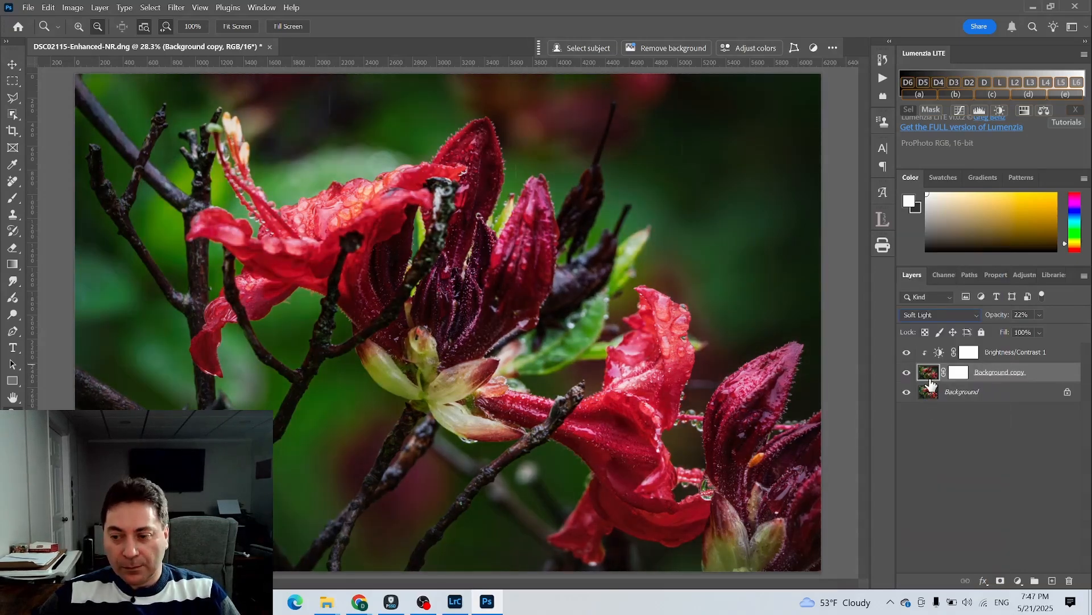
left_click(907, 374)
left_click(907, 374)
left_click(907, 374)
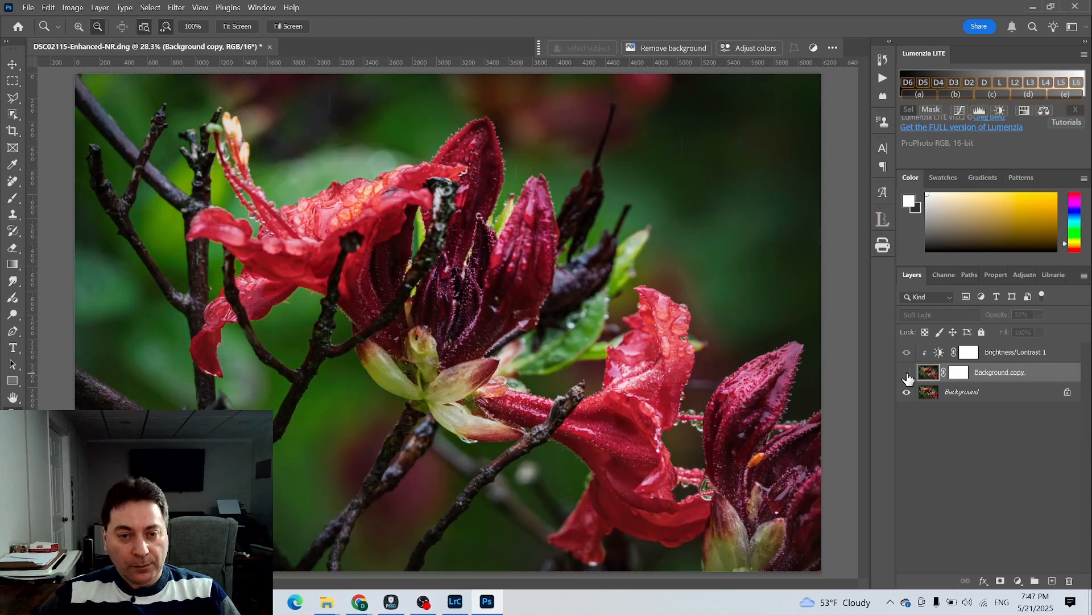
left_click(907, 374)
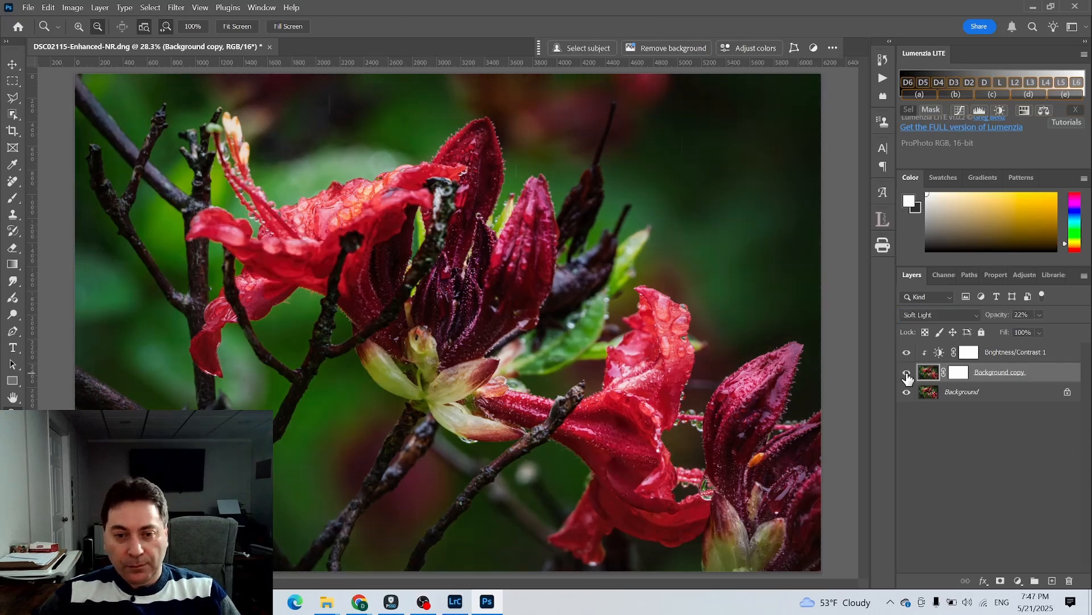
left_click(907, 374)
left_click(907, 374)
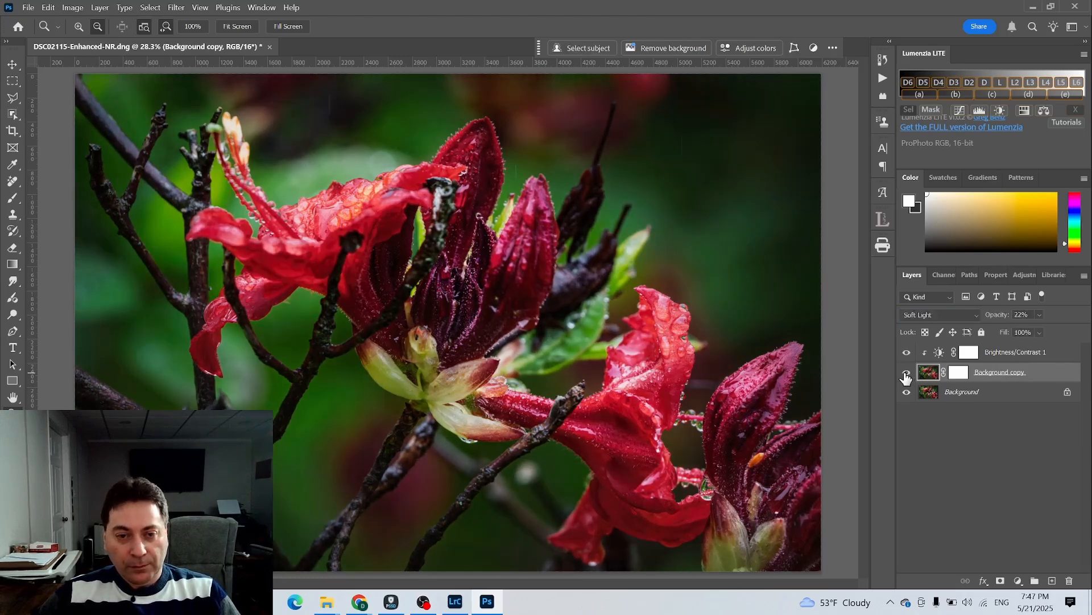
Step: Try the Overlay blend mode on the Background copy layer and toggle the layer's visibility to judge the effect
left_click(939, 315)
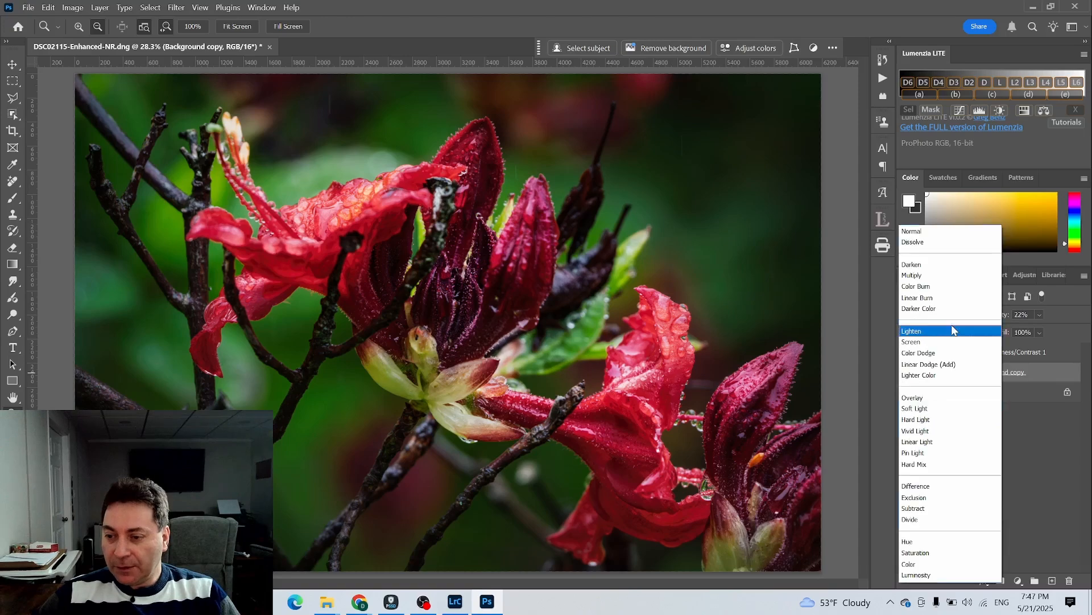
left_click(913, 398)
left_click(907, 373)
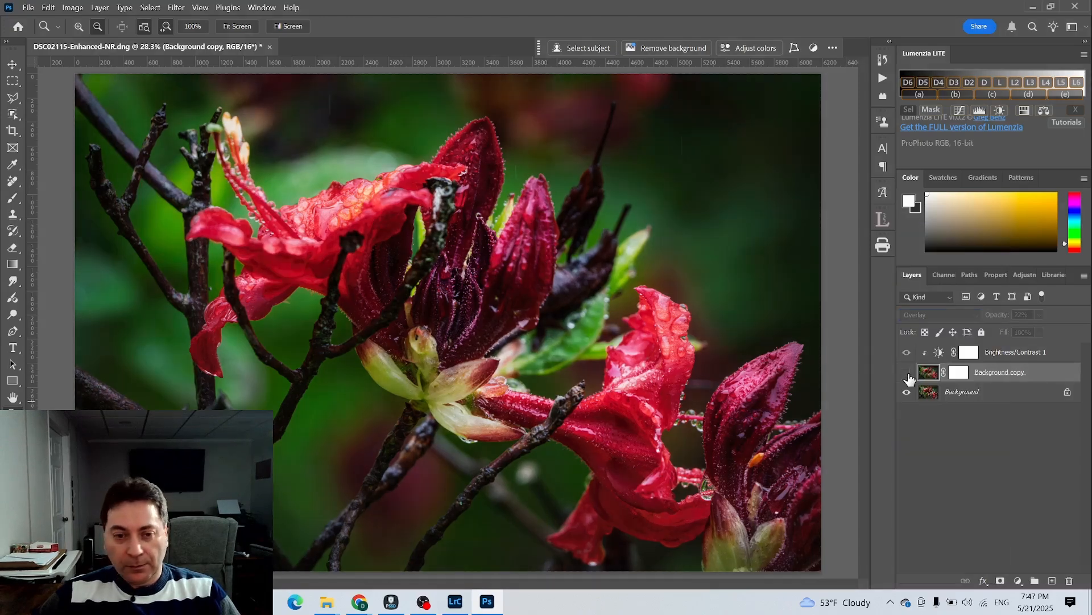
left_click(907, 373)
left_click(907, 372)
left_click(907, 373)
left_click(907, 373)
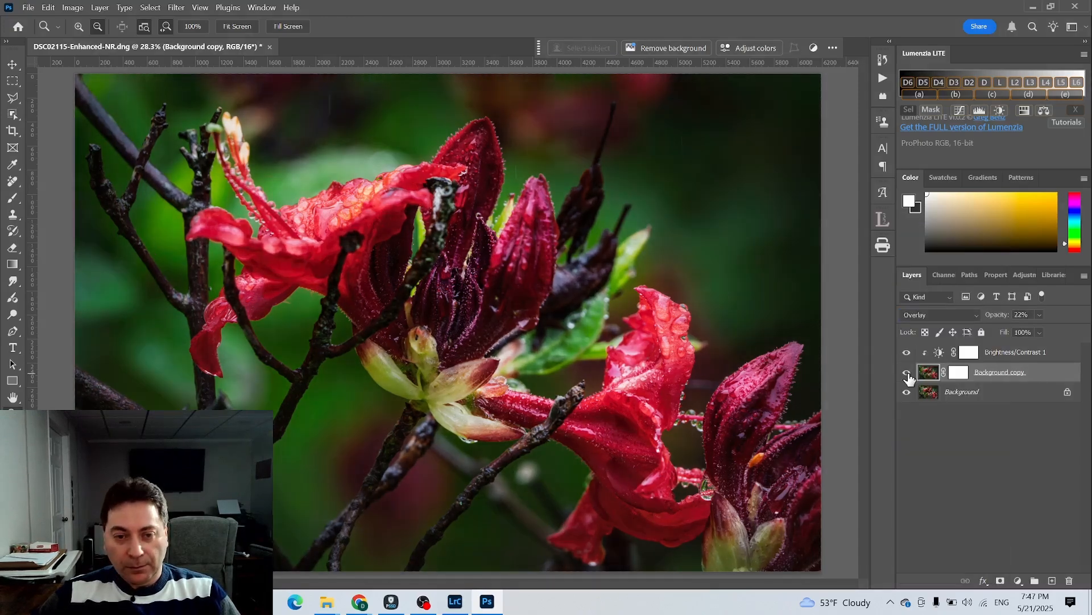
left_click(907, 373)
left_click(907, 372)
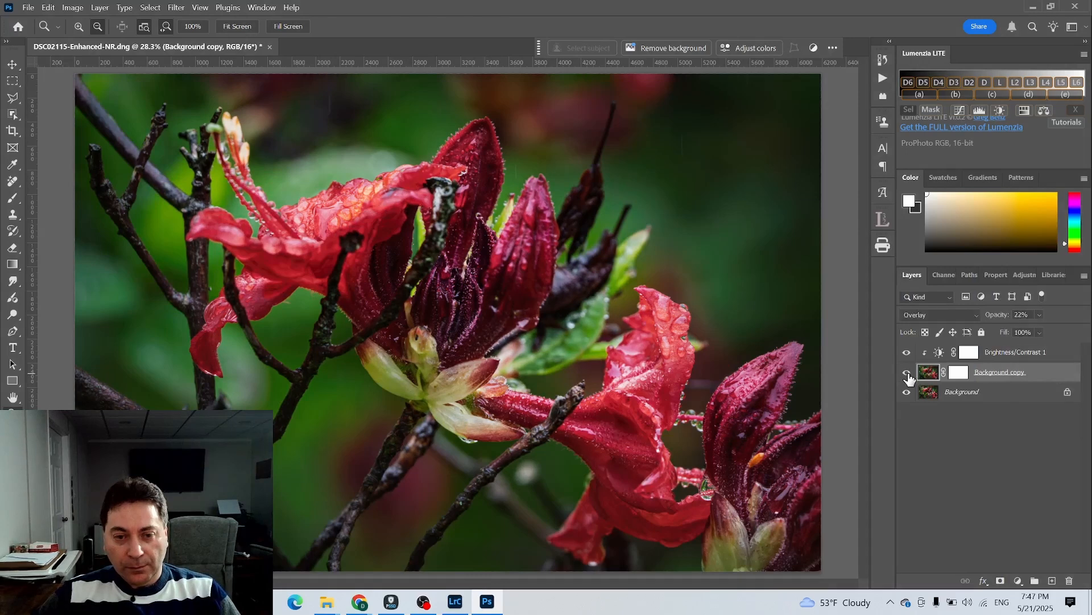
Step: Set the Background copy layer's blend mode back to Lighten and check the glow by toggling the layer's visibility
left_click(962, 316)
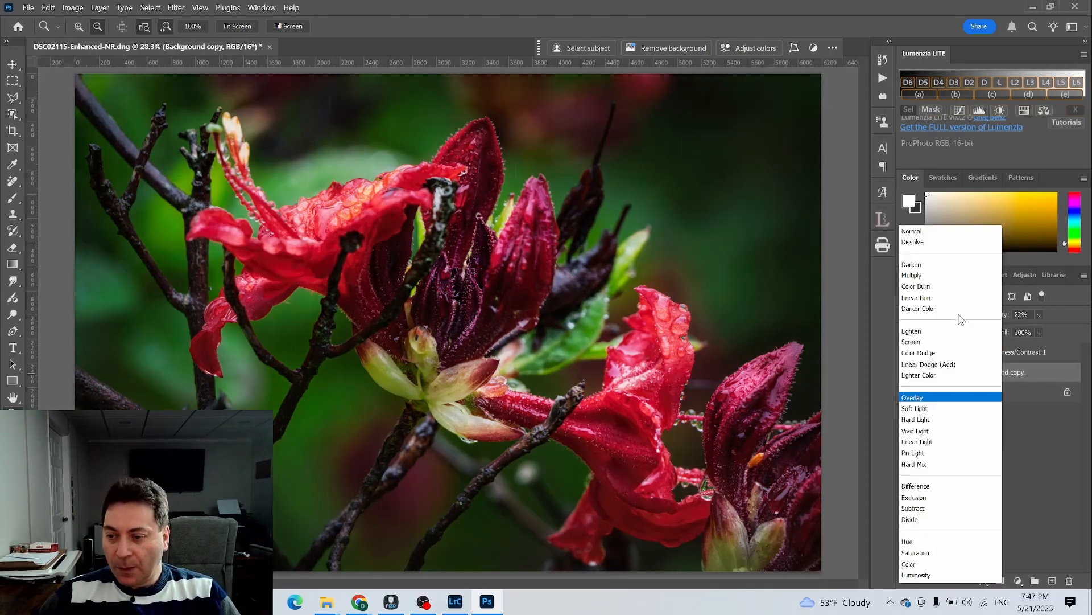
left_click(932, 337)
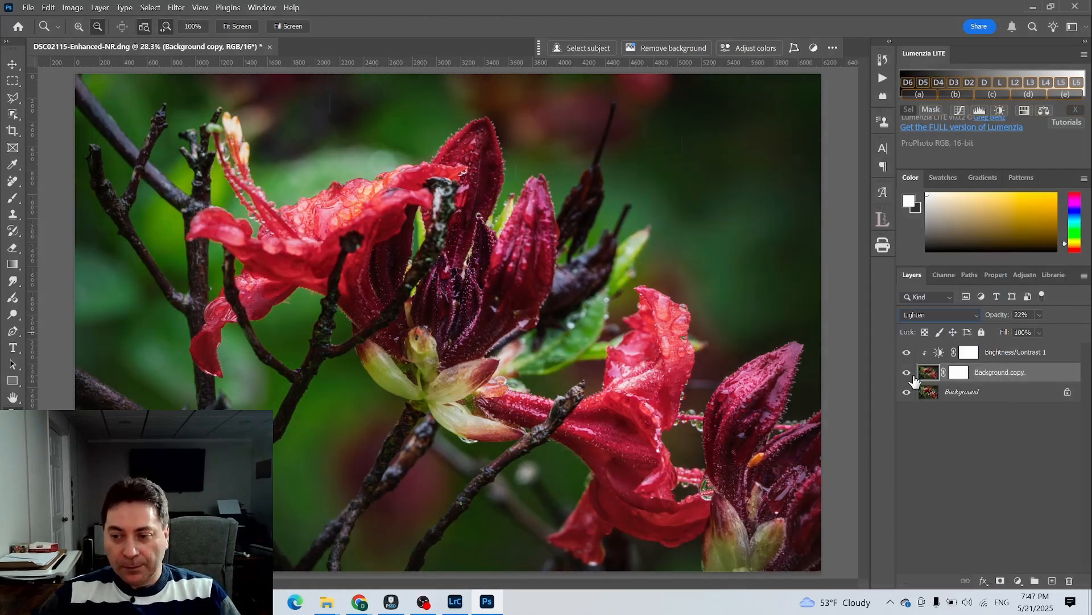
left_click(908, 373)
left_click(907, 375)
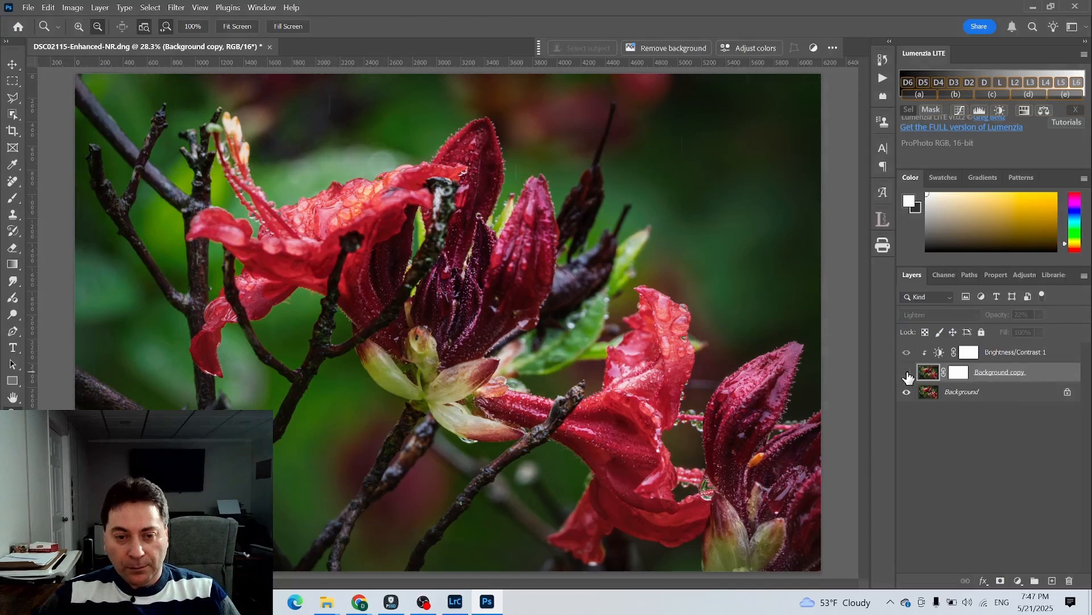
left_click(908, 374)
left_click(908, 374)
left_click(907, 374)
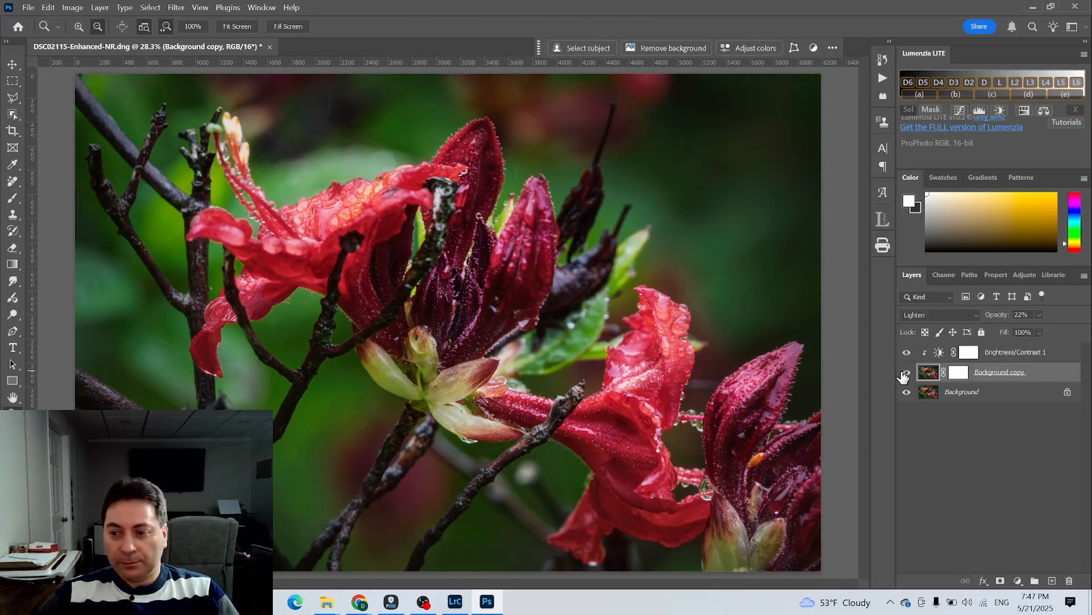
Step: Paint black on the Background copy layer's mask over the red petals using the Brush at 50% opacity and 27% flow
left_click(960, 373)
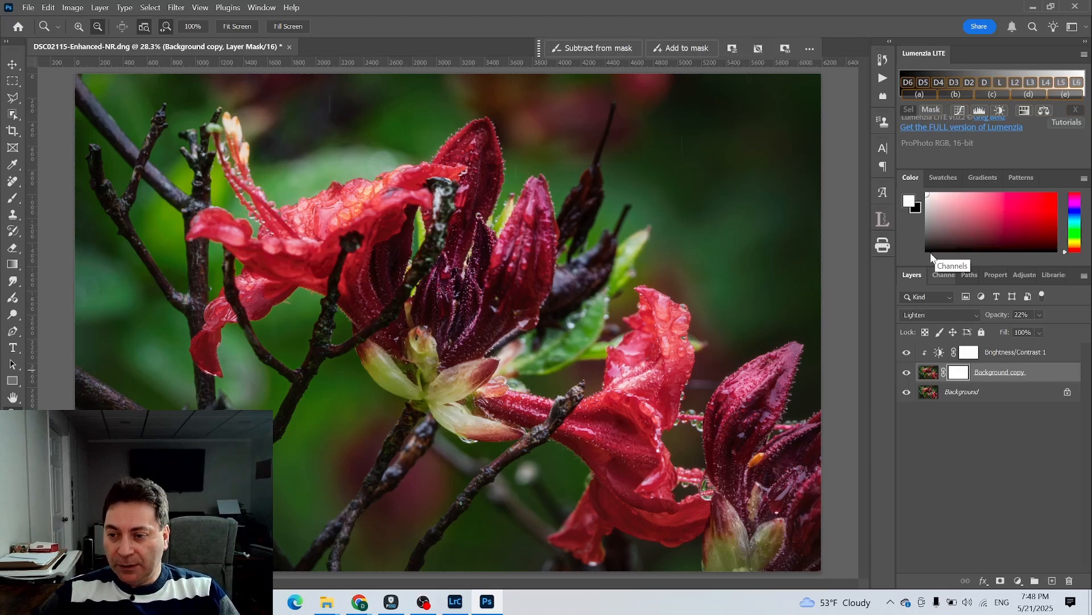
key("x")
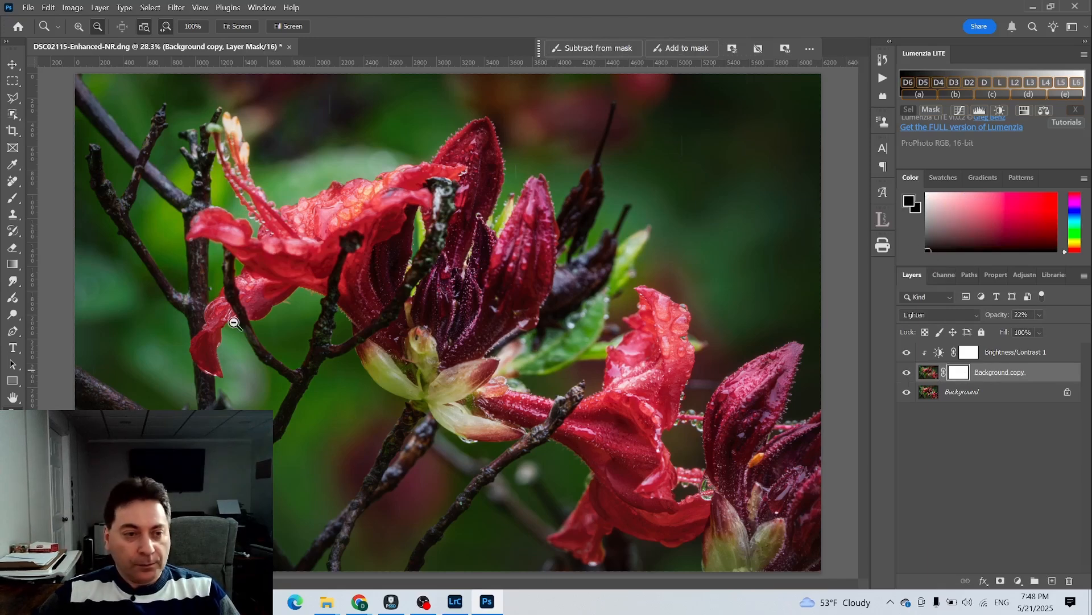
left_click(13, 198)
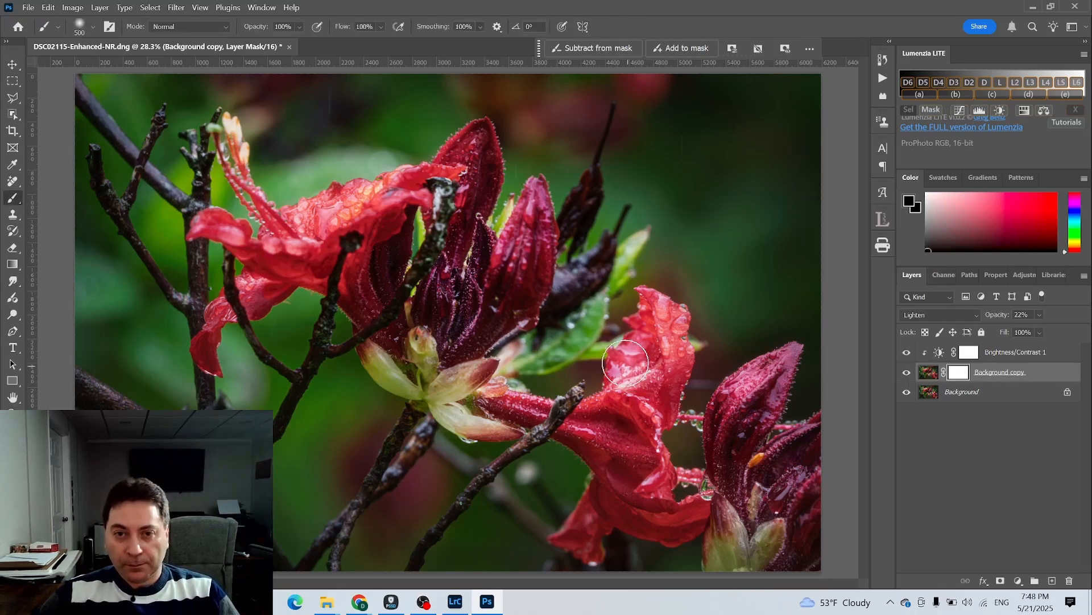
left_click(299, 27)
left_click_drag(325, 42, 292, 41)
left_click(380, 27)
left_click_drag(403, 41, 362, 43)
left_click(363, 195)
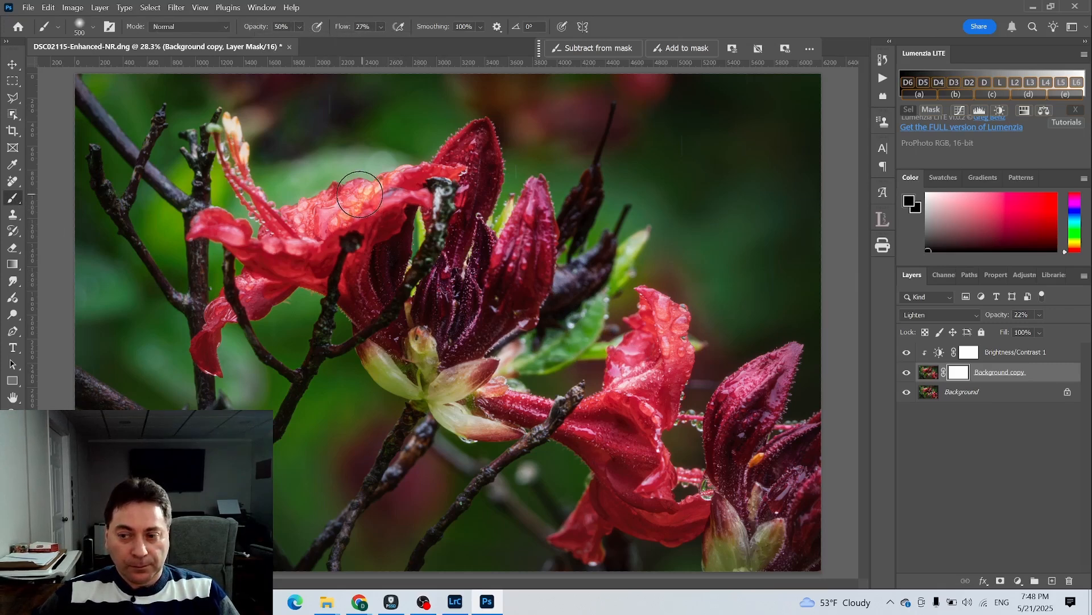
mouse_move(289, 222)
left_mouse_down()
mouse_move(380, 206)
mouse_move(317, 222)
mouse_move(376, 203)
mouse_move(340, 200)
mouse_move(363, 199)
left_mouse_up()
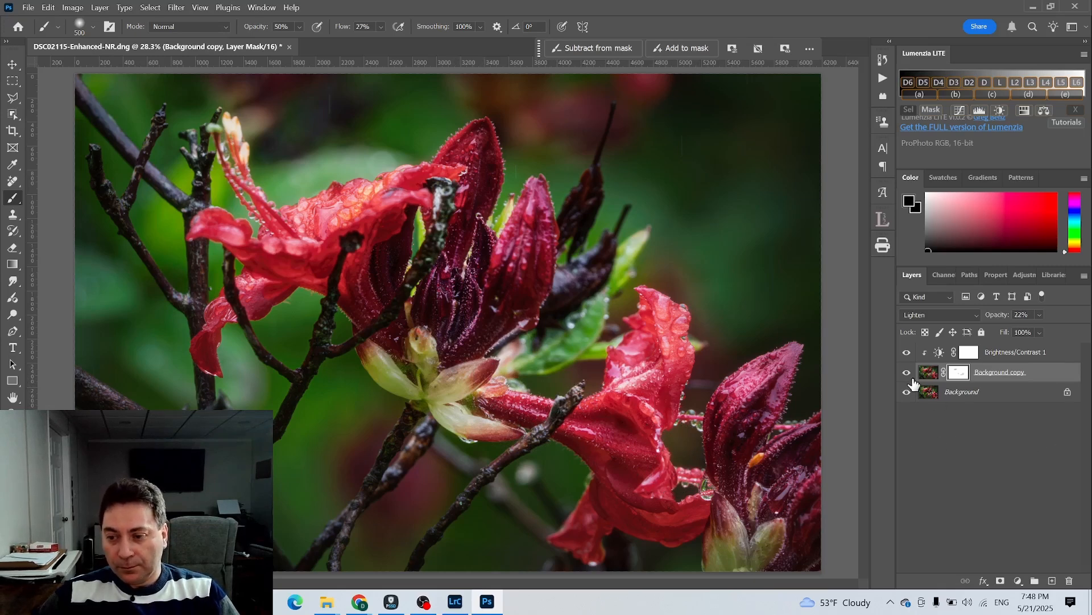
Step: Compare the image with the masked Background copy layer hidden and shown, and close the document saving its changes
left_click(907, 373)
left_click(907, 373)
left_click(907, 373)
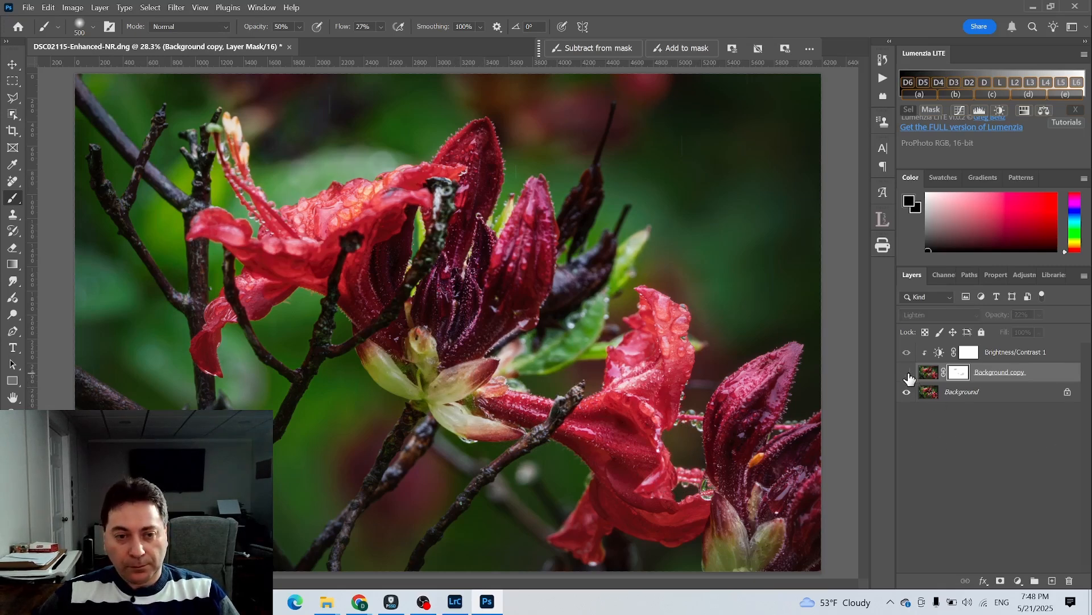
left_click(907, 373)
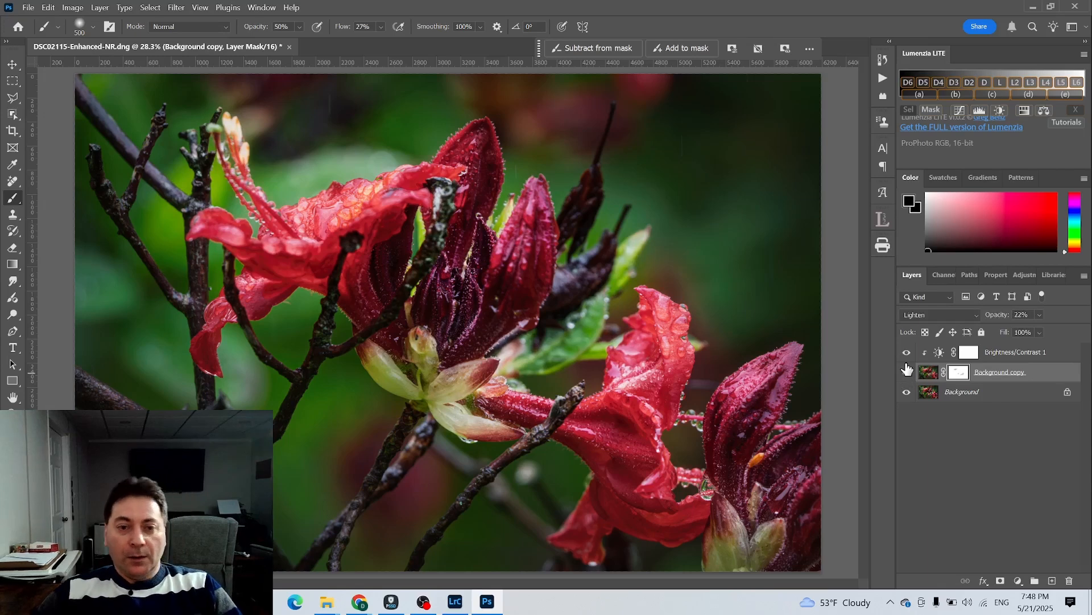
left_click(289, 48)
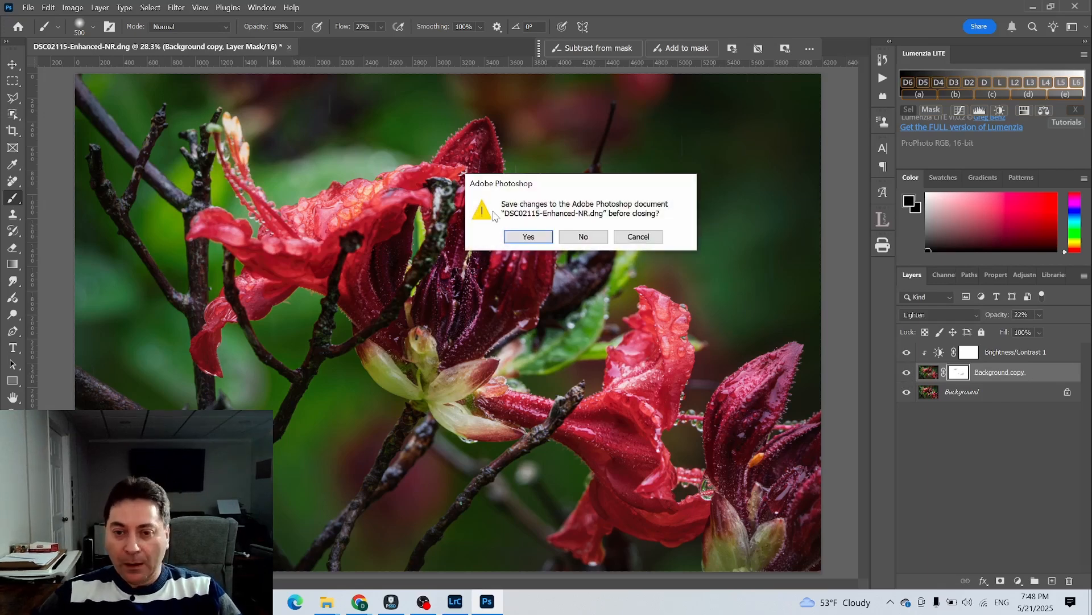
left_click(523, 237)
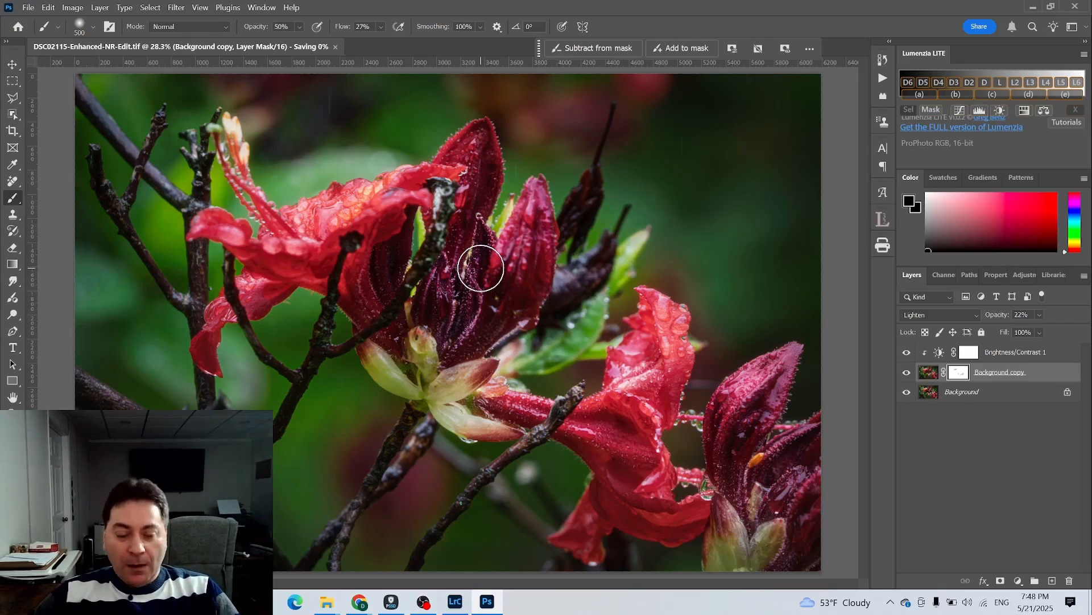
Step: Switch to Lightroom Classic, open the last yellow-green foliage photo from the Library grid, and bring up the YouTube live chat window
key("alt+Tab")
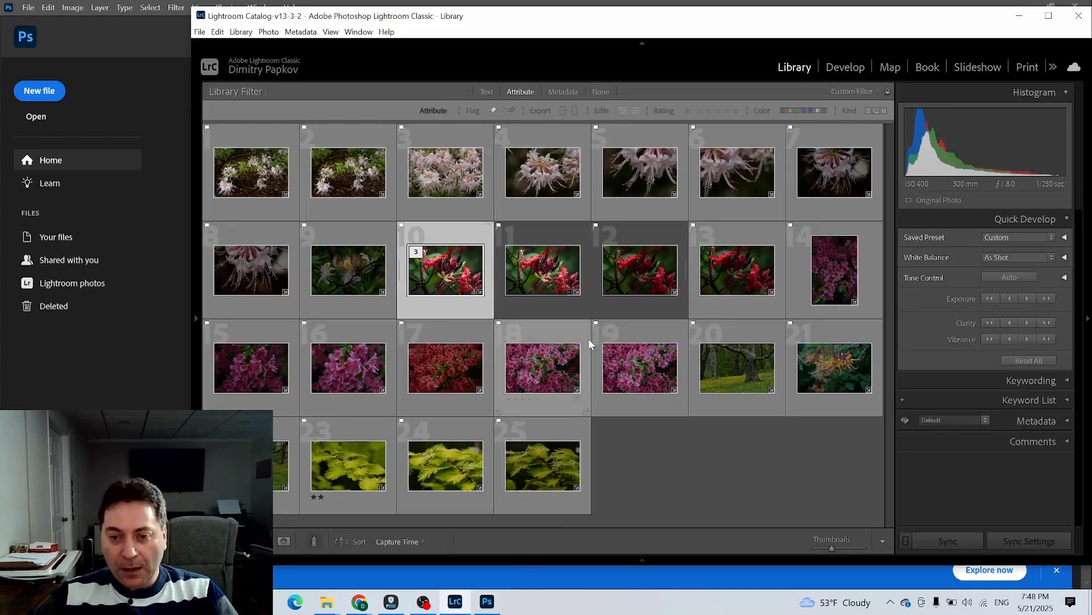
double_click(527, 462)
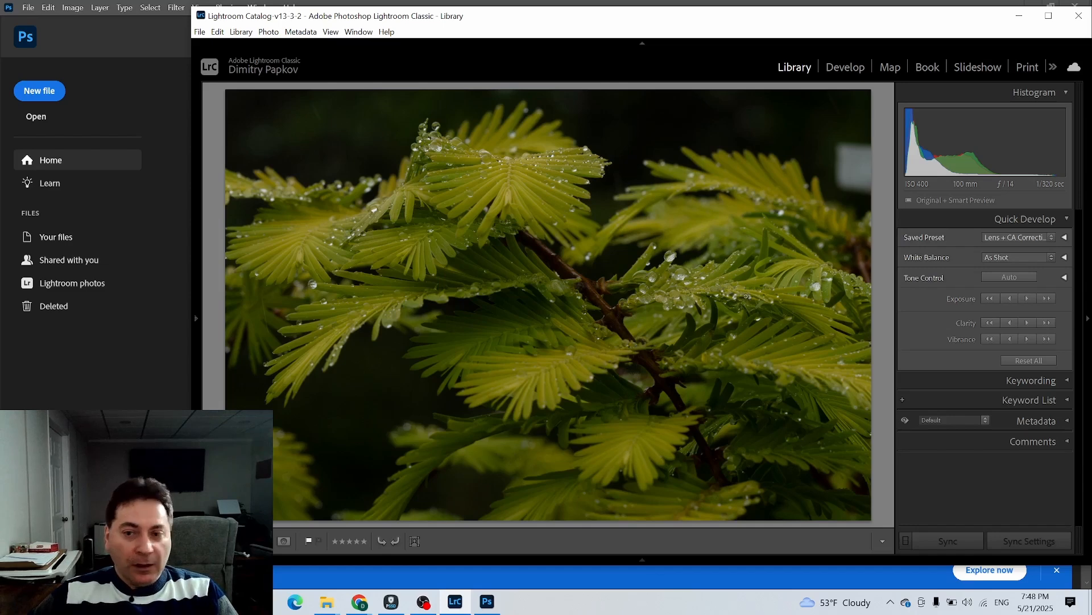
mouse_move(359, 601)
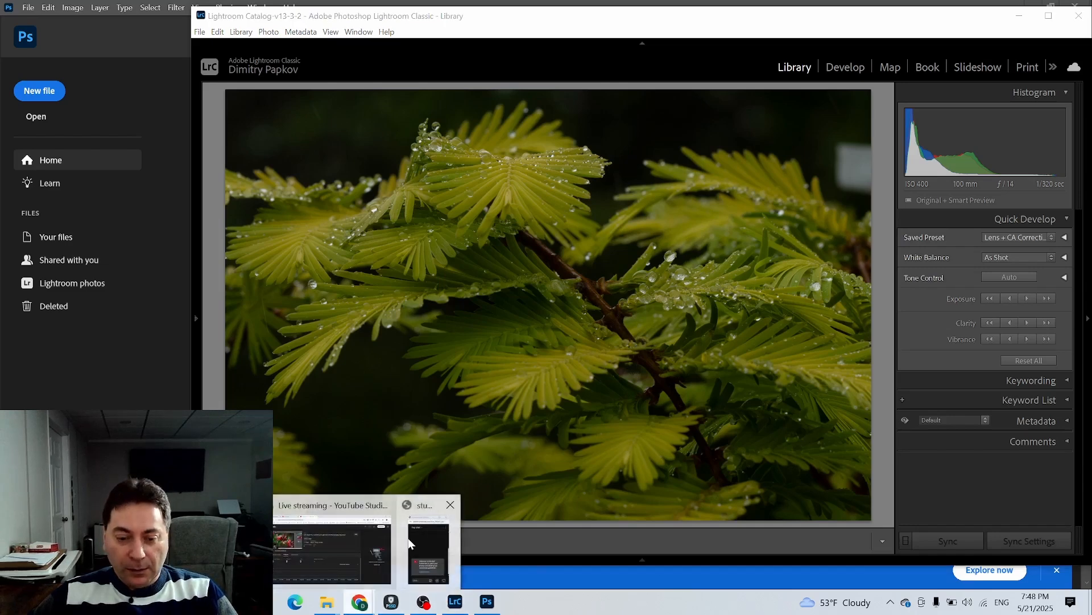
left_click(433, 534)
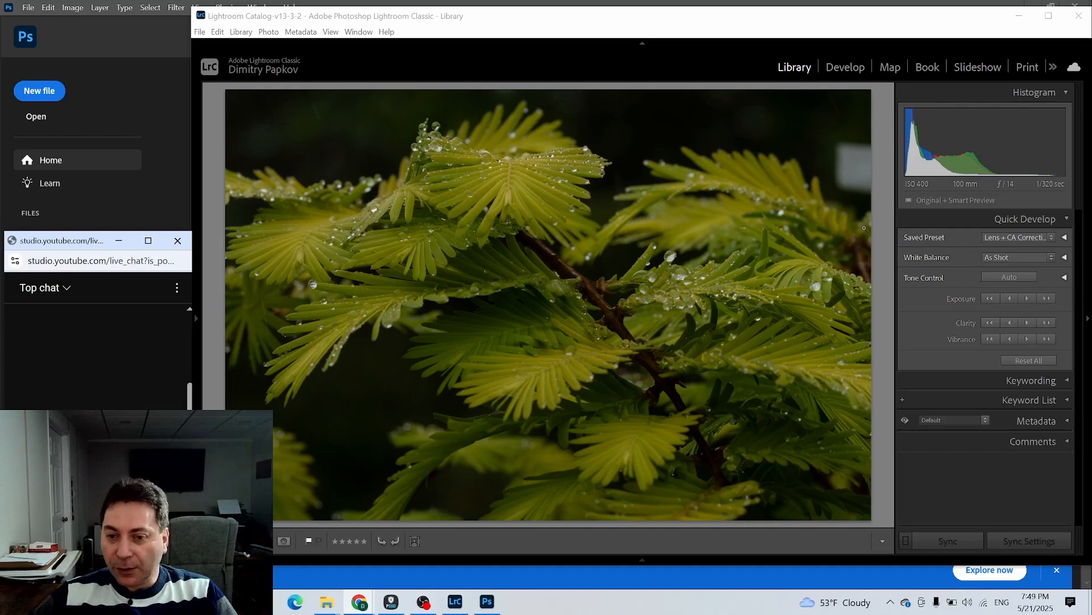
Step: Open the yellow-green foliage photo in the Develop module and expand its Basic adjustments
left_click(847, 68)
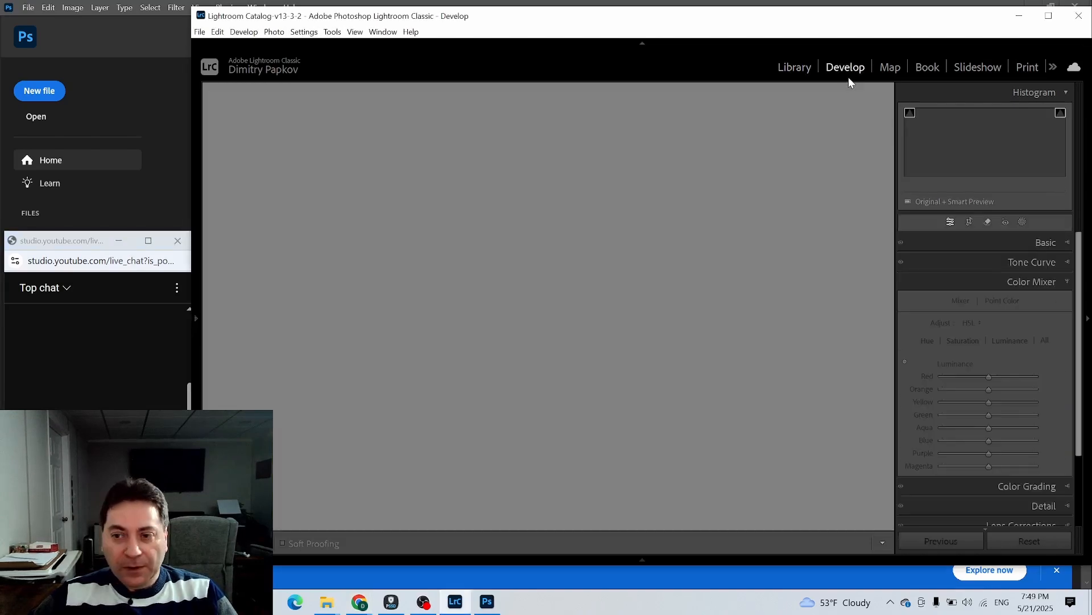
left_click(1067, 282)
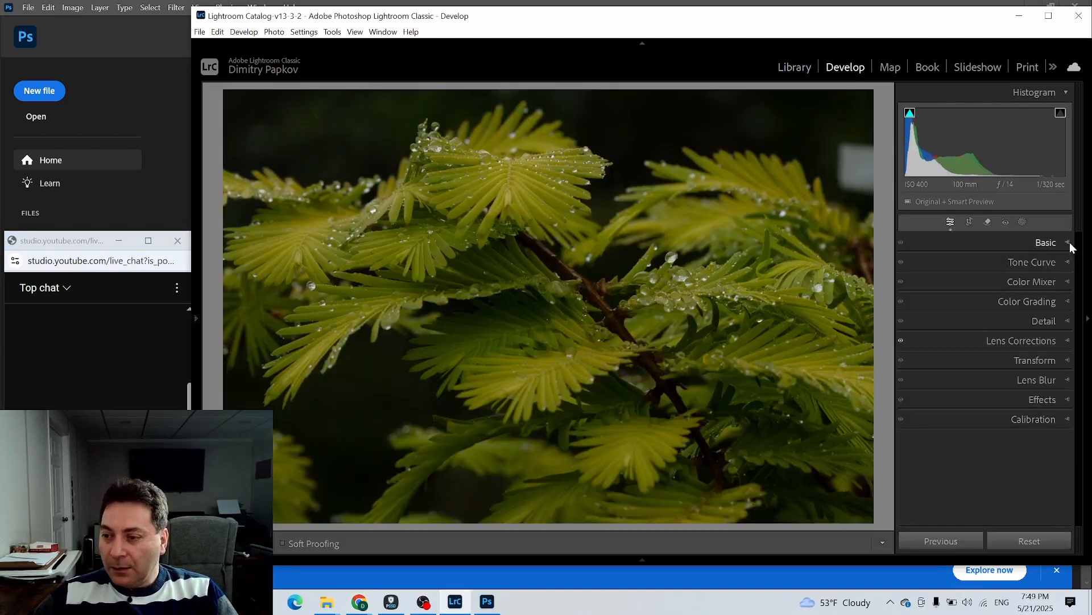
left_click(1068, 243)
Step: Try the Adaptive Color profile on the foliage photo with its amount reduced to 61
left_click(1060, 285)
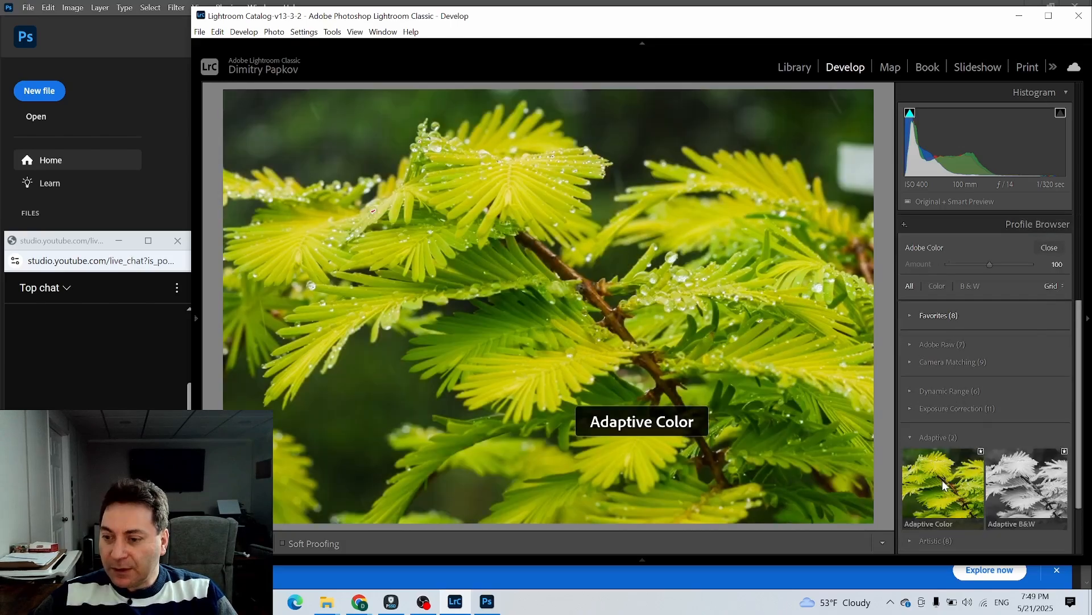
left_click(943, 487)
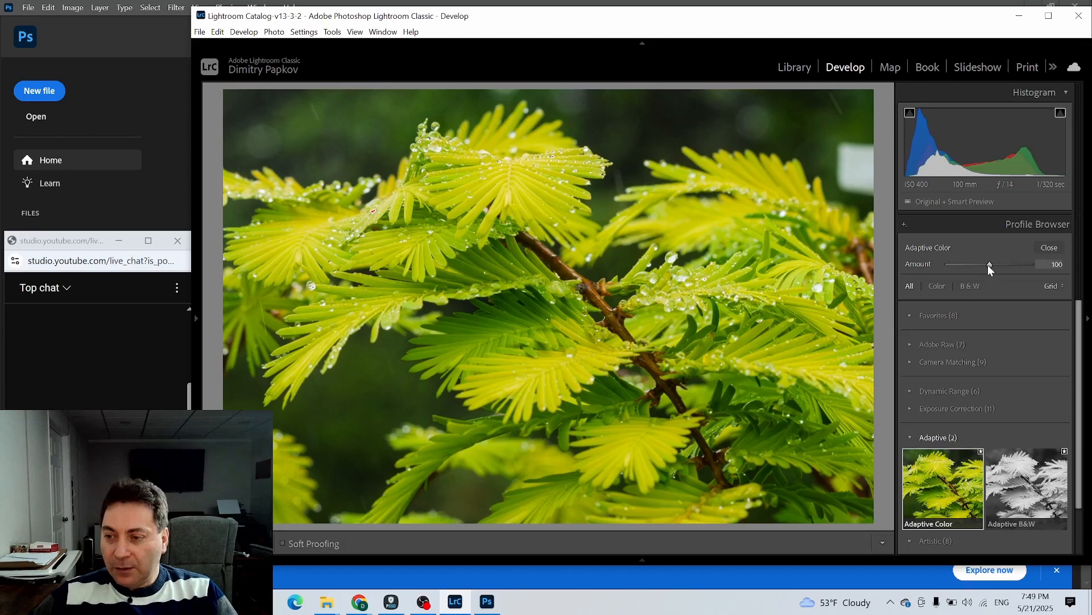
left_click_drag(988, 264, 972, 265)
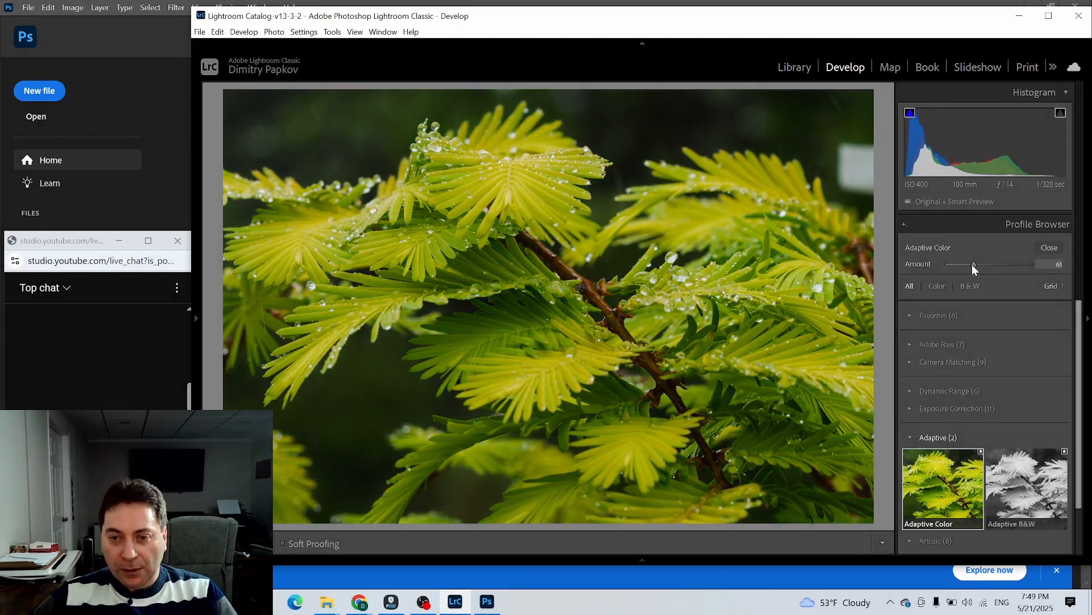
left_click(1045, 249)
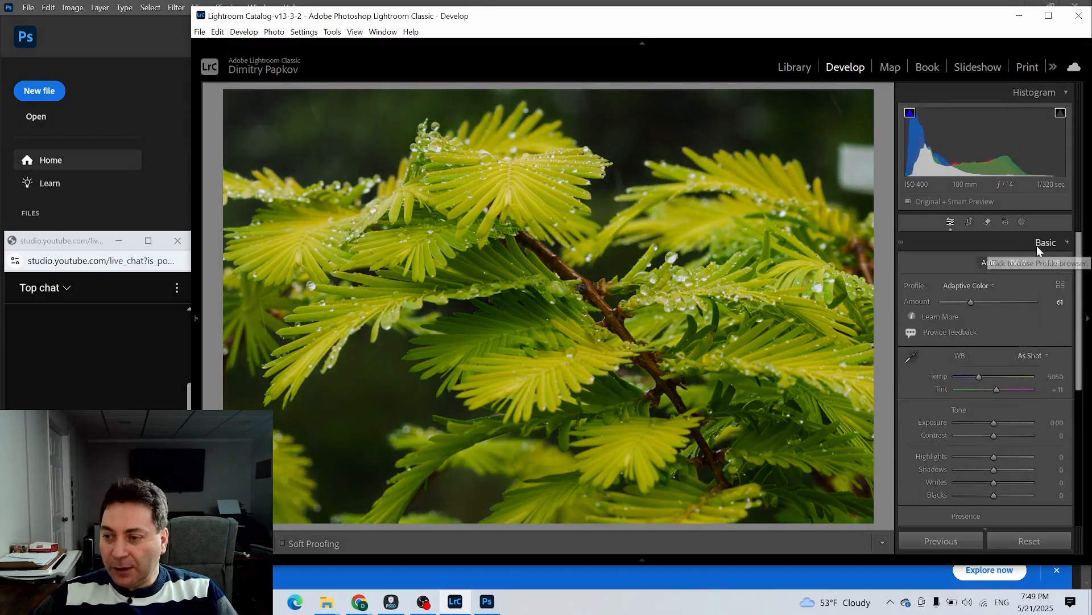
Step: Set the foliage photo's profile back to Adobe Color from the Adobe Raw group
left_click(1062, 285)
left_click(927, 343)
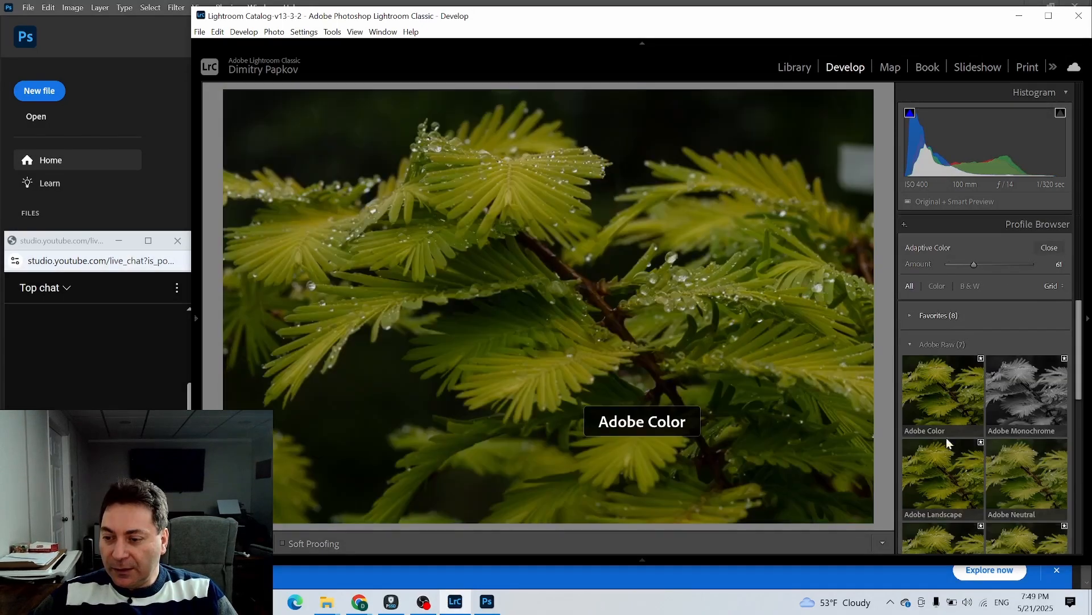
left_click(942, 395)
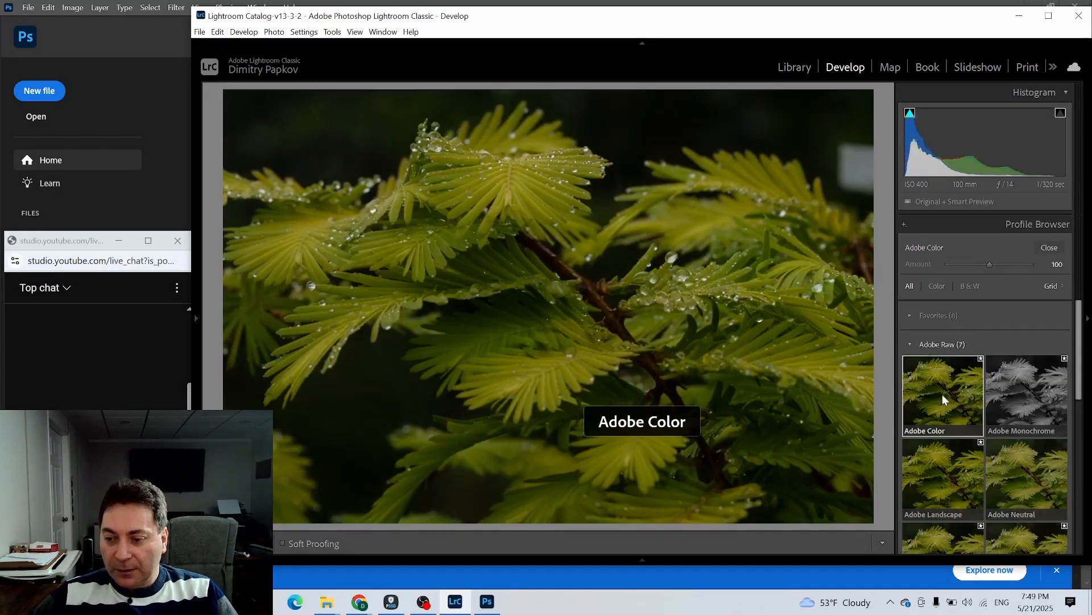
left_click(1050, 248)
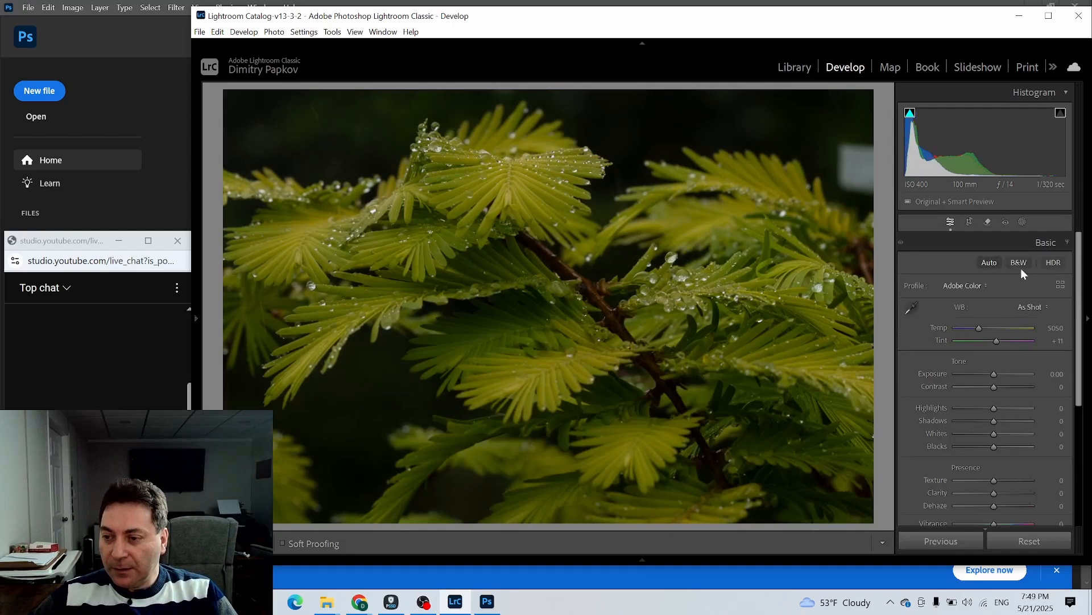
Step: Try the automatic tone adjustments on the foliage photo and reset all of its edits
left_click(985, 262)
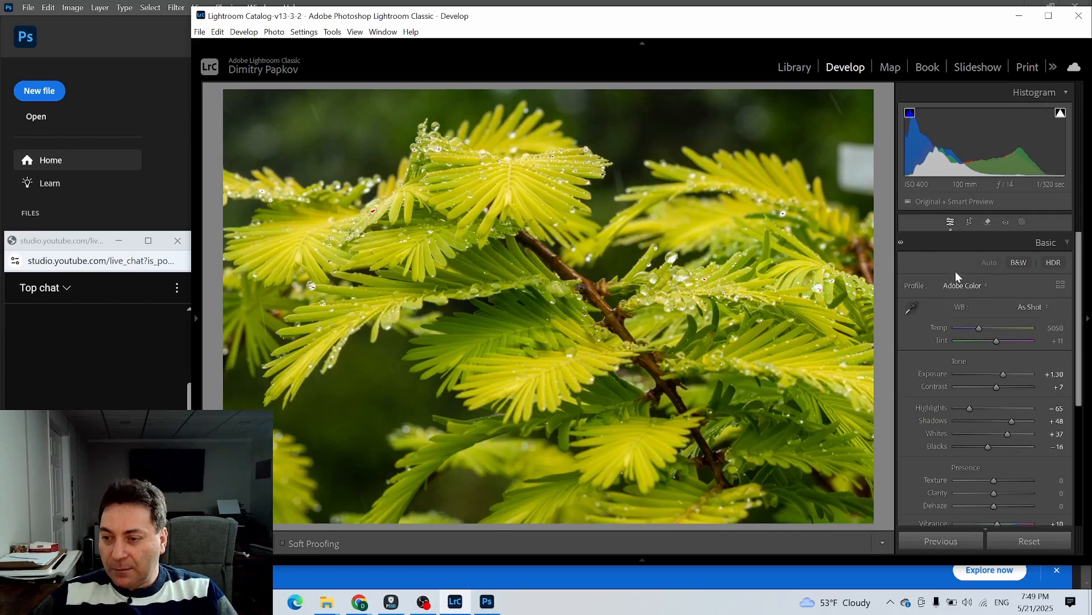
left_click(1033, 541)
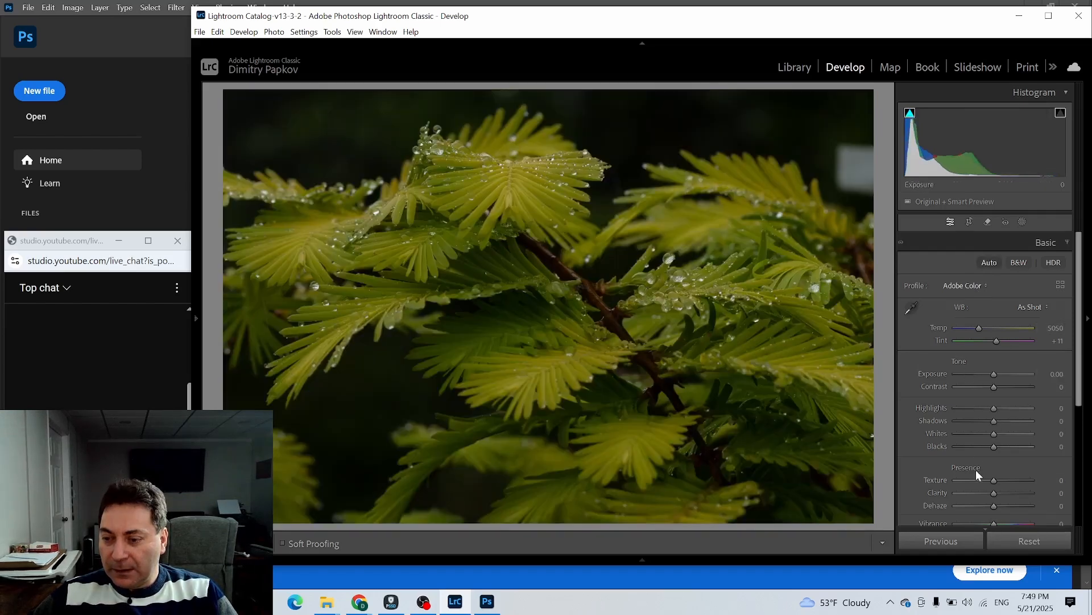
Step: Turn on Remove Chromatic Aberration and Enable Profile Corrections for the foliage photo
scroll(1019, 459, "down", 3)
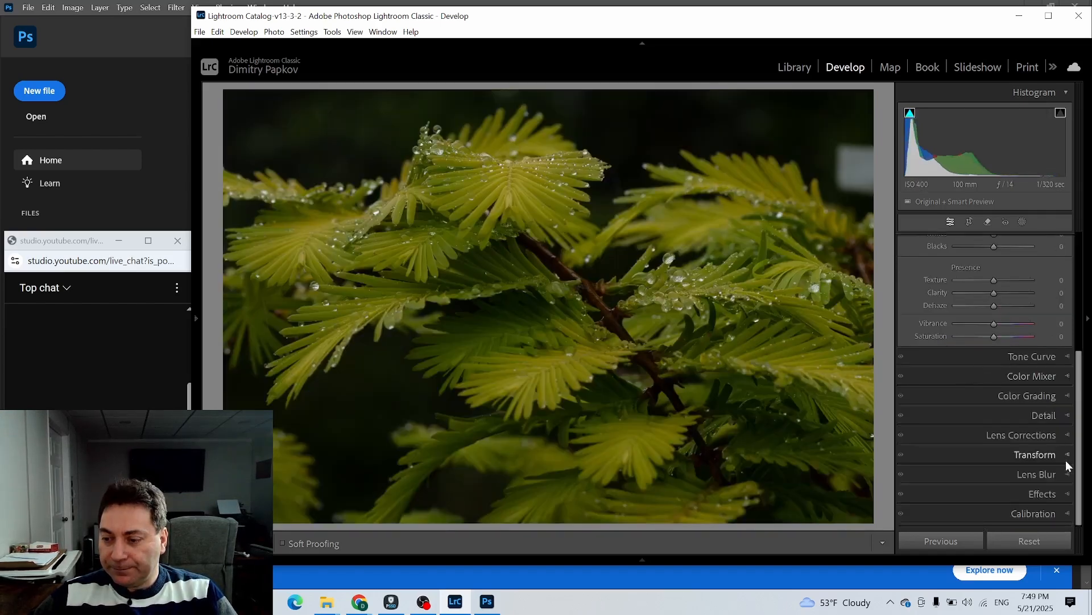
left_click(1061, 435)
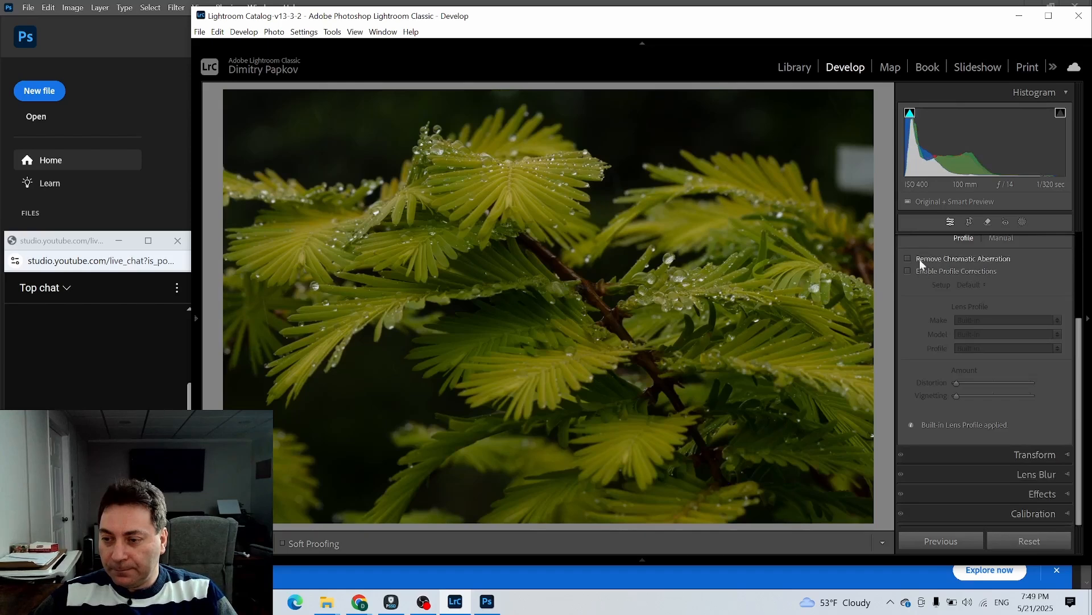
left_click(922, 272)
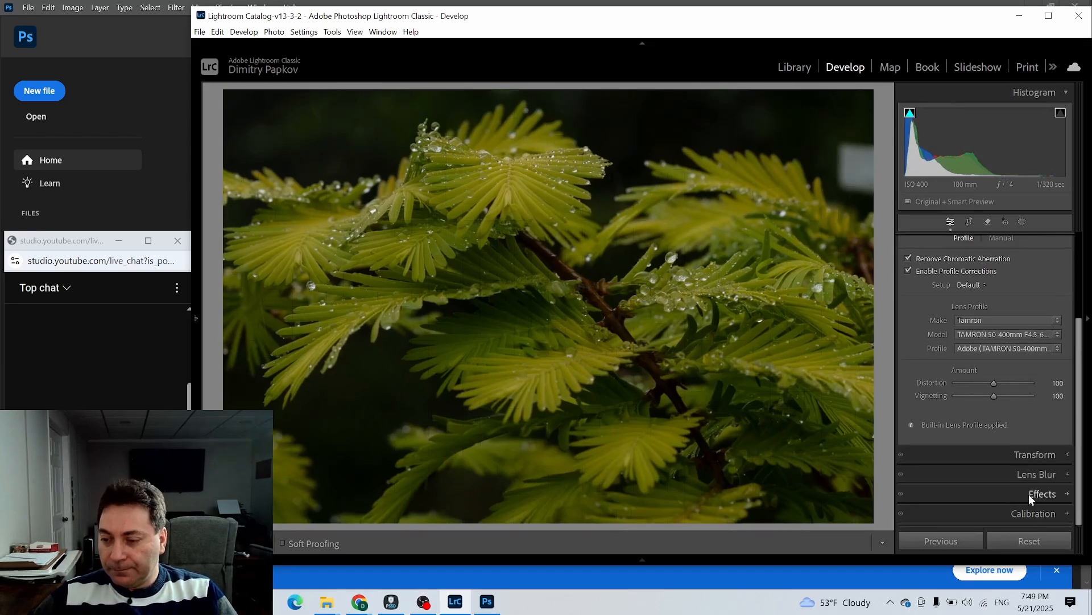
Step: Apply the Adaptive Color profile to the foliage photo with an amount of 43
scroll(995, 420, "up", 5)
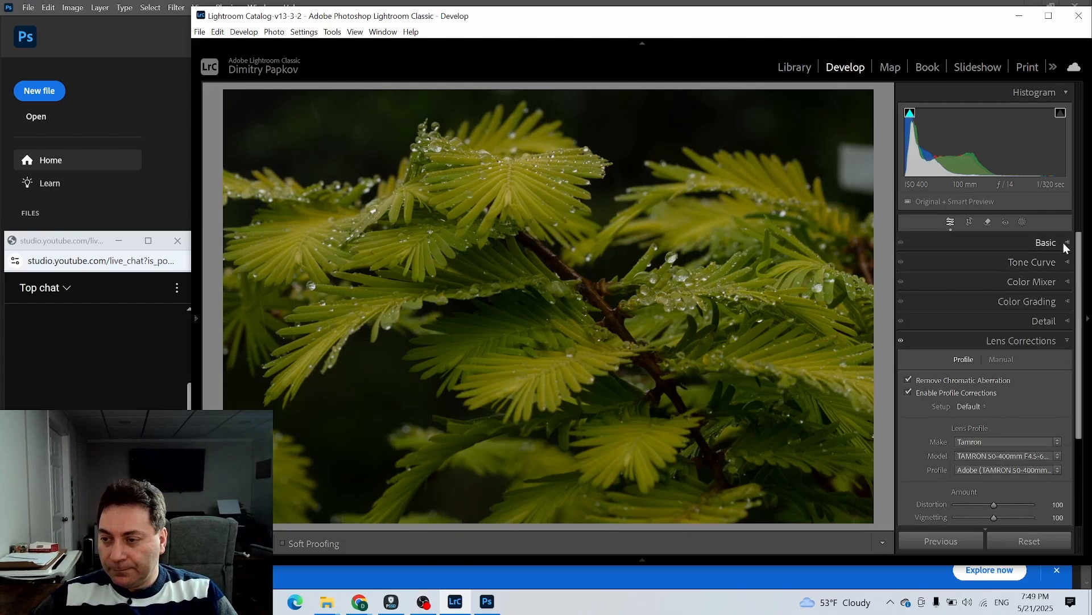
left_click(1066, 249)
left_click(1061, 283)
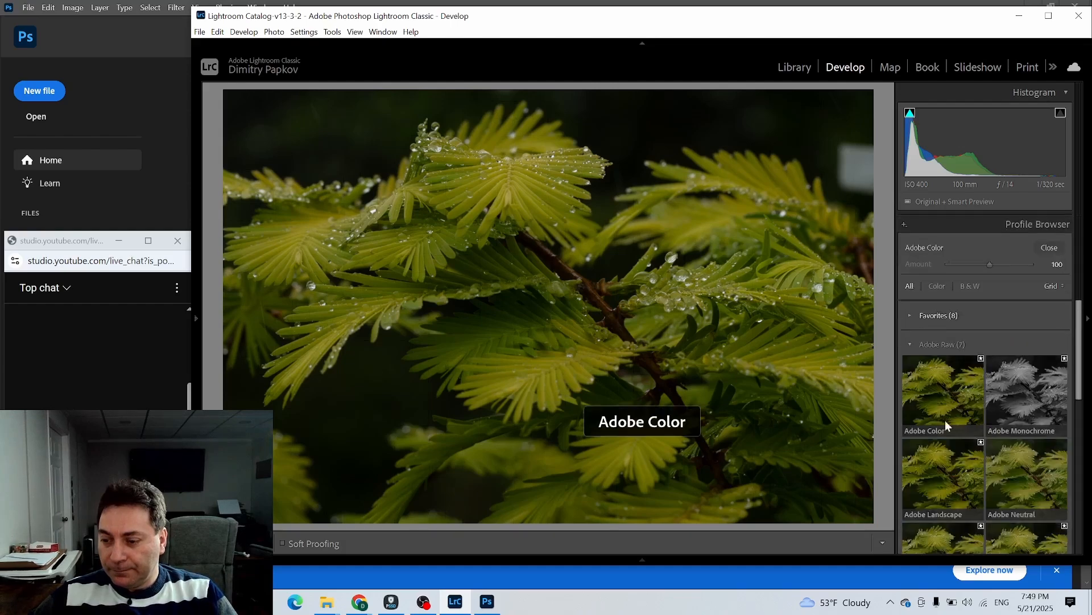
left_click(912, 343)
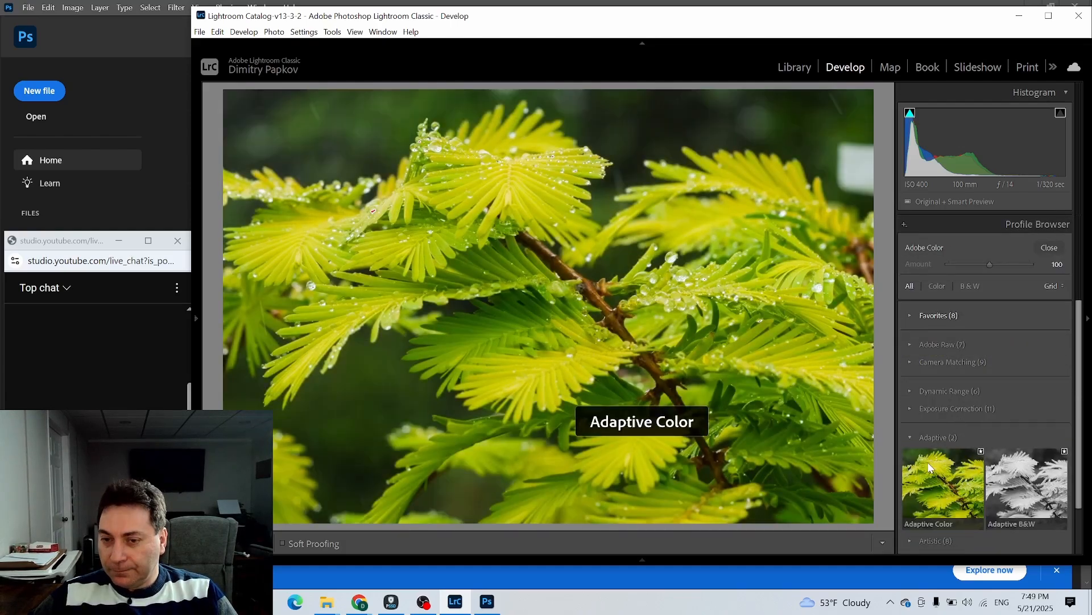
left_click(927, 462)
left_click_drag(989, 264, 967, 264)
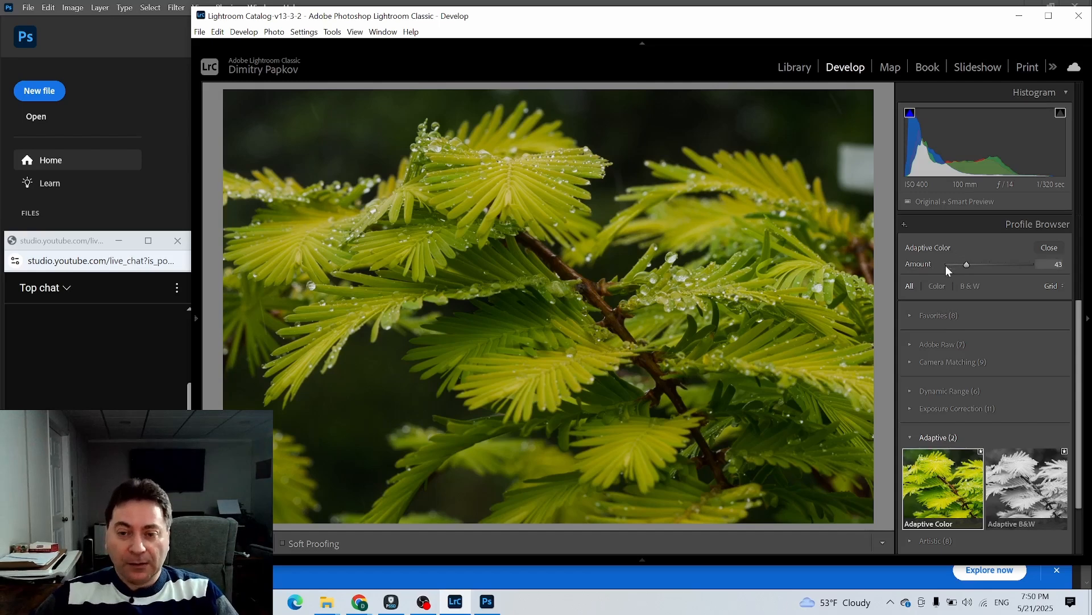
left_click(1047, 247)
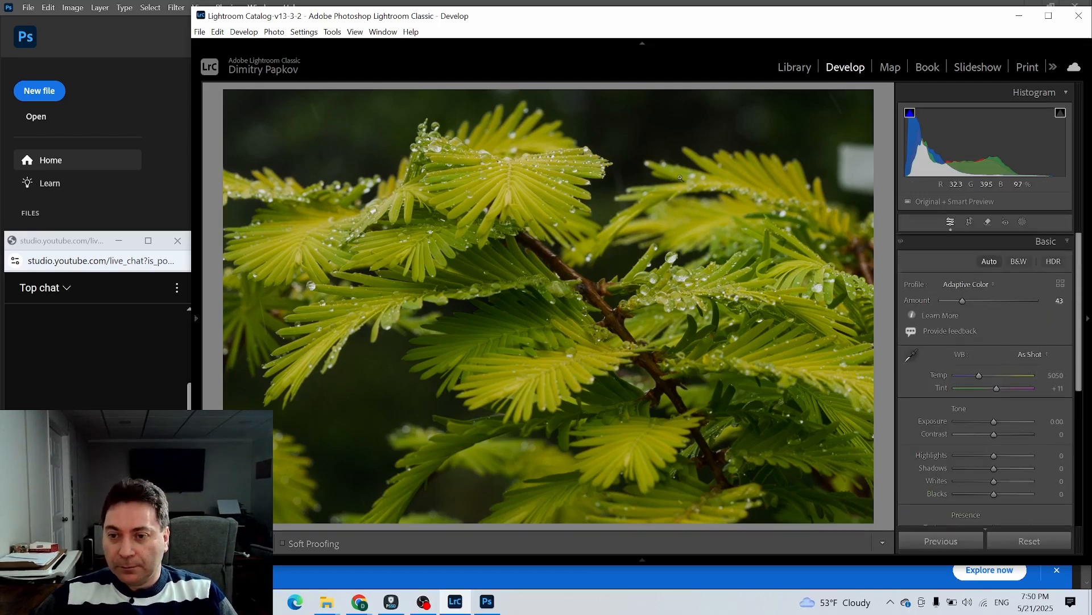
Step: Inspect the water drops at close range and run AI Denoise on the photo with an amount of 28
left_click(661, 127)
left_click(661, 127)
left_click(574, 159)
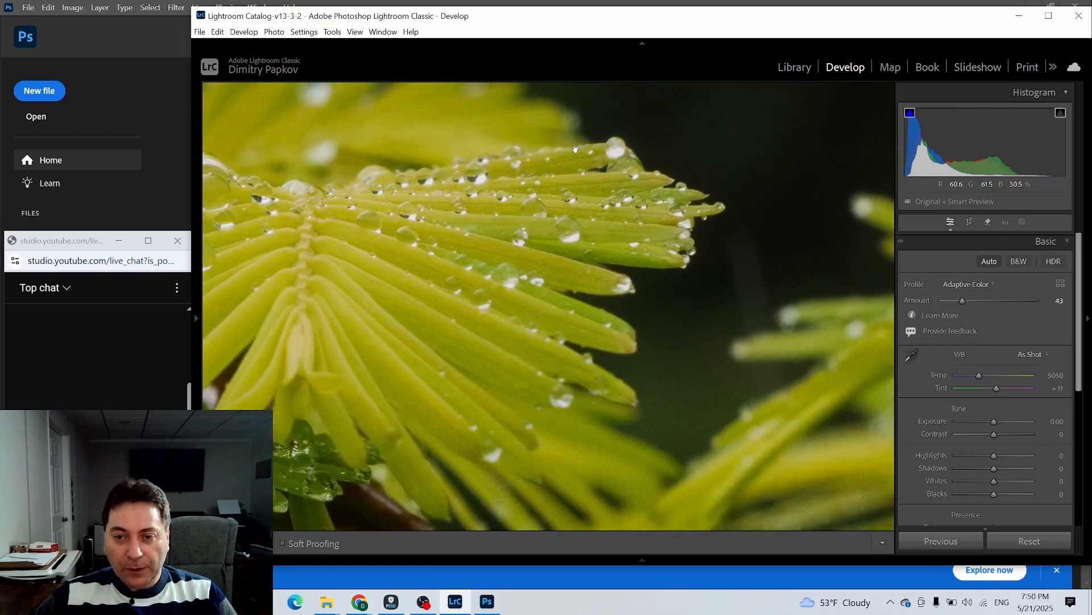
left_click(573, 160)
scroll(995, 437, "down", 5)
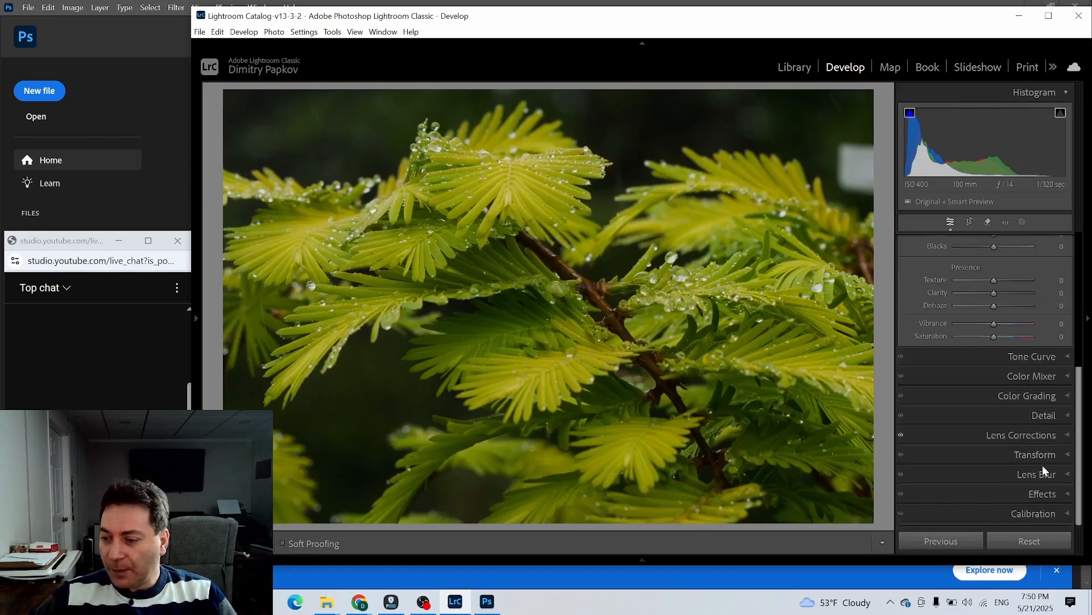
left_click(1053, 414)
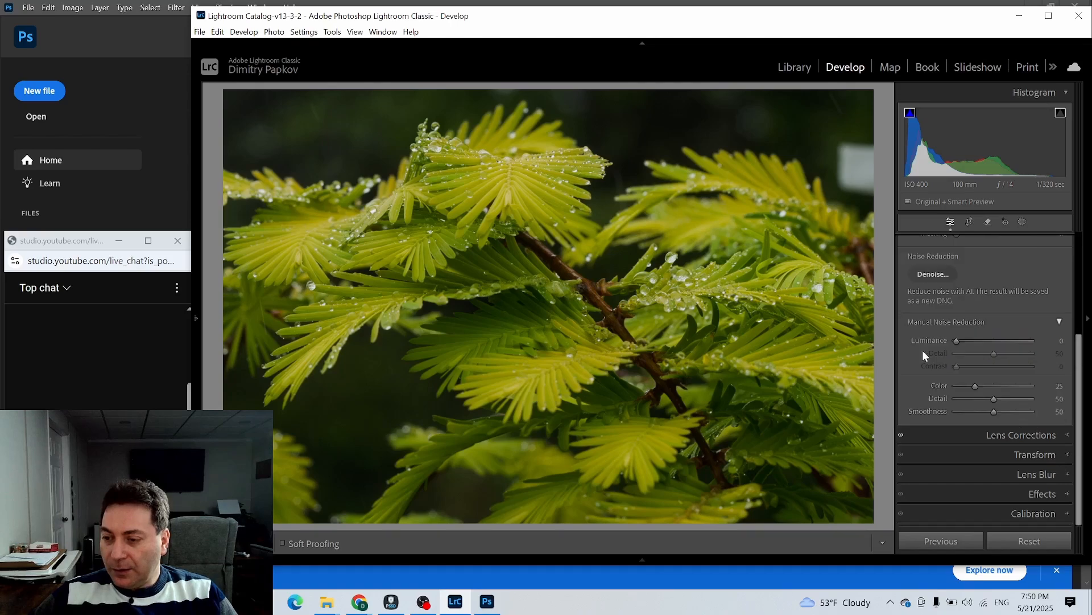
left_click(932, 273)
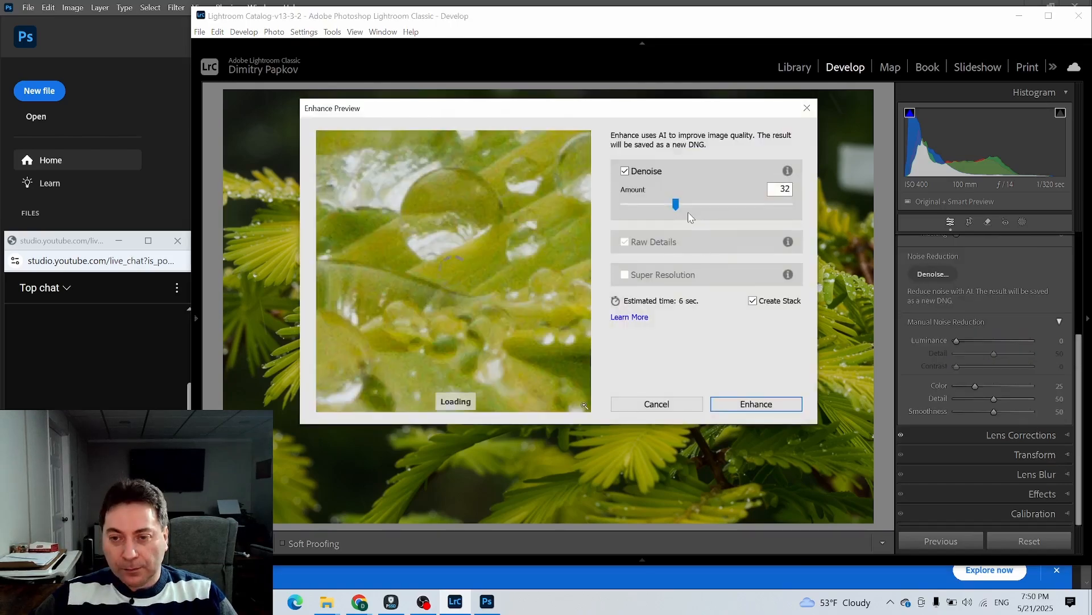
left_click_drag(677, 203, 665, 204)
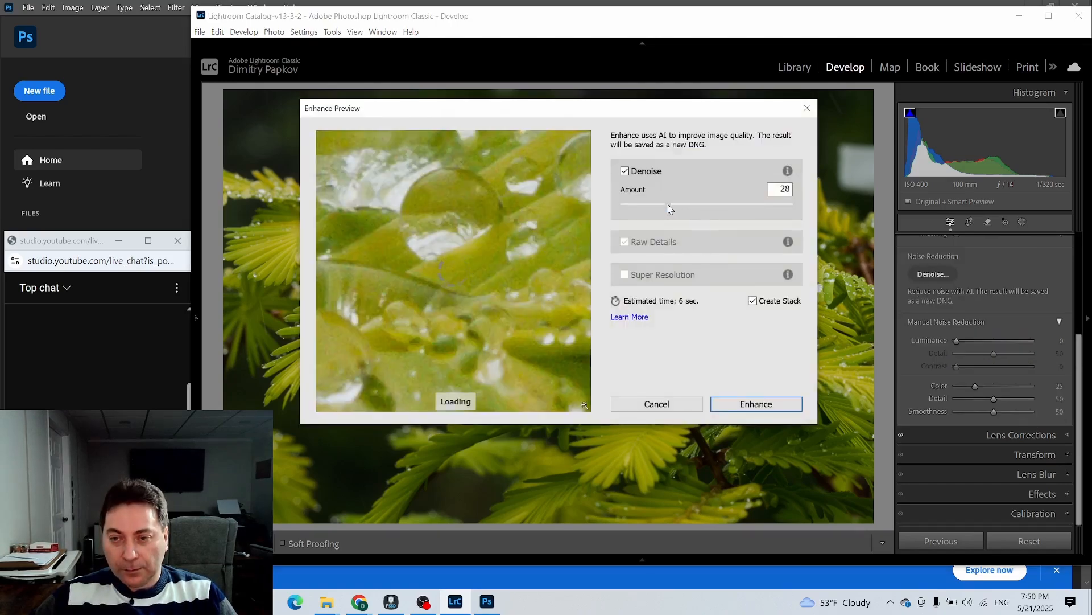
left_click(756, 404)
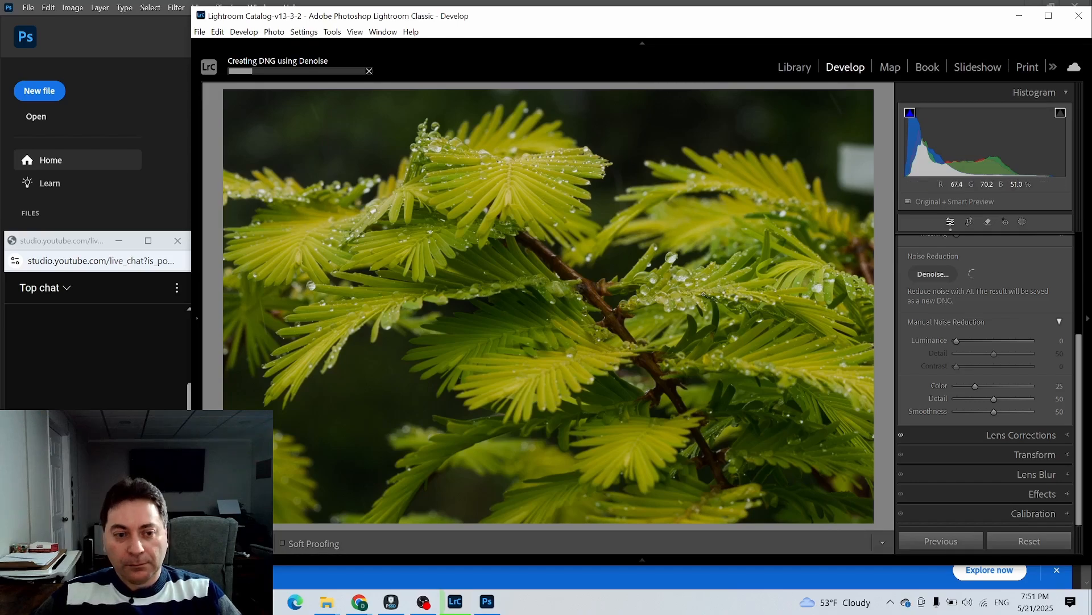
left_click(197, 318)
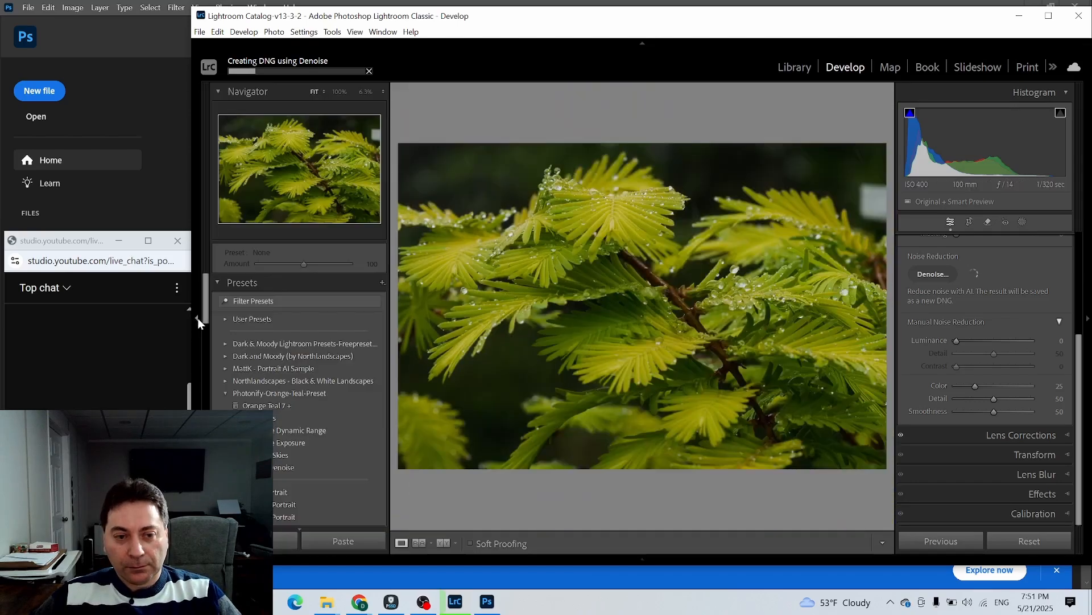
left_click(198, 319)
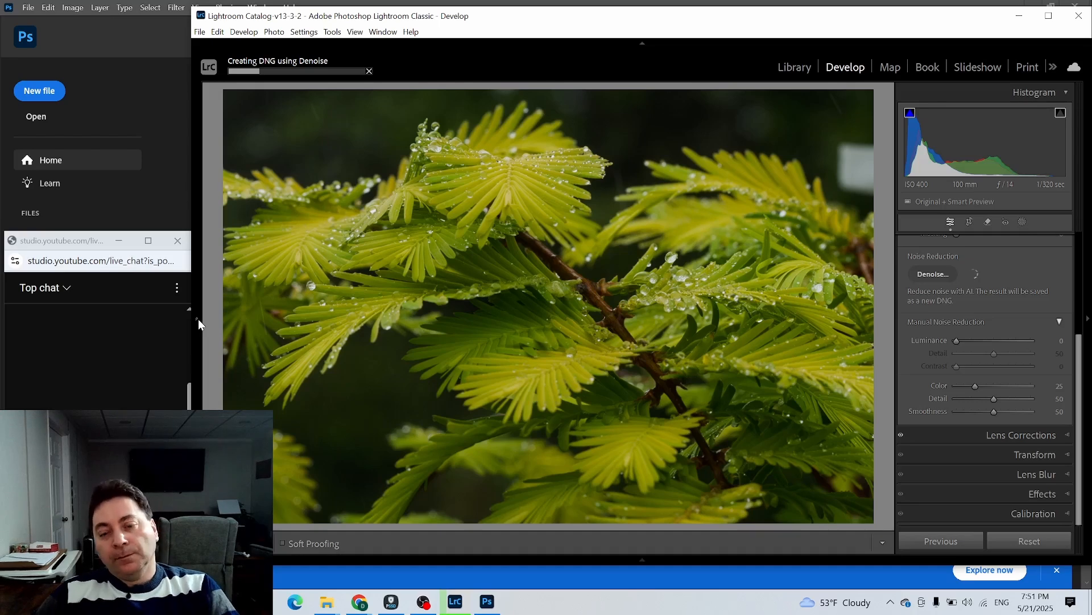
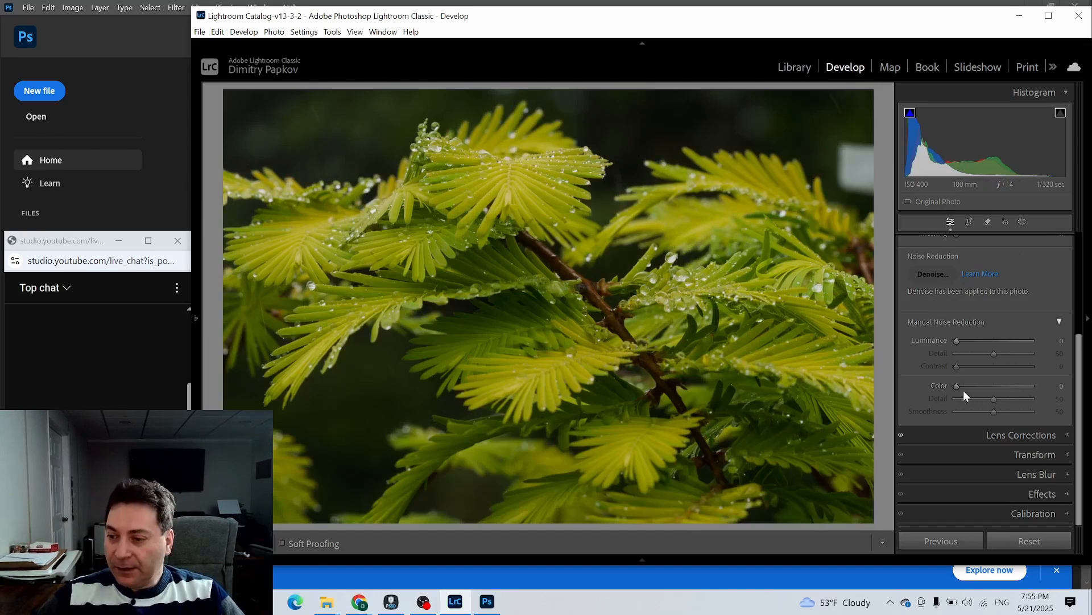
Step: Cool the denoised foliage photo's white balance to a temperature of 4229
scroll(967, 381, "up", 3)
left_click(1065, 243)
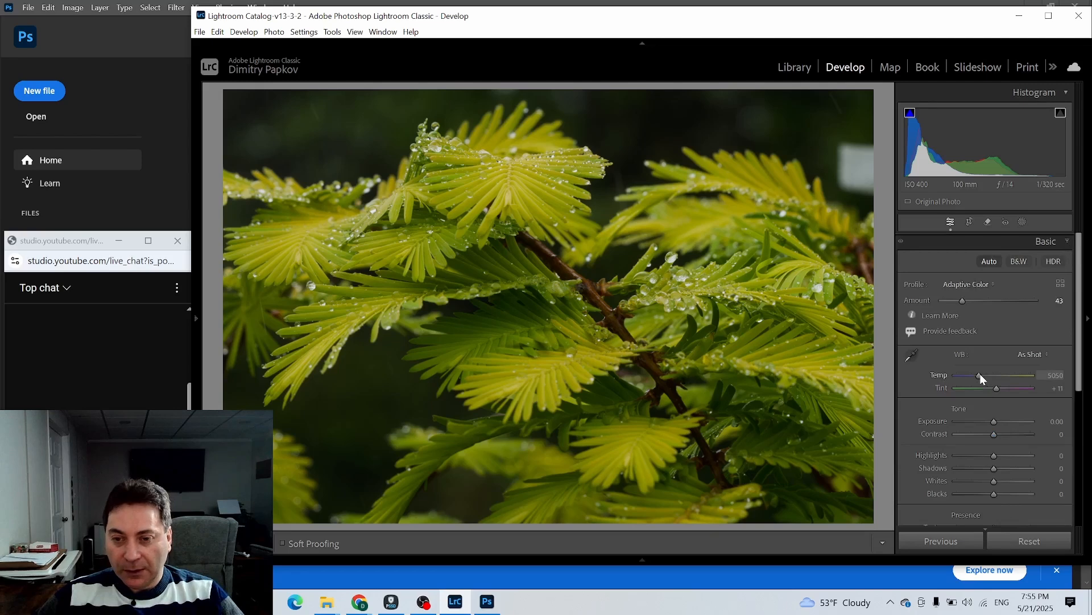
left_click_drag(980, 374, 974, 375)
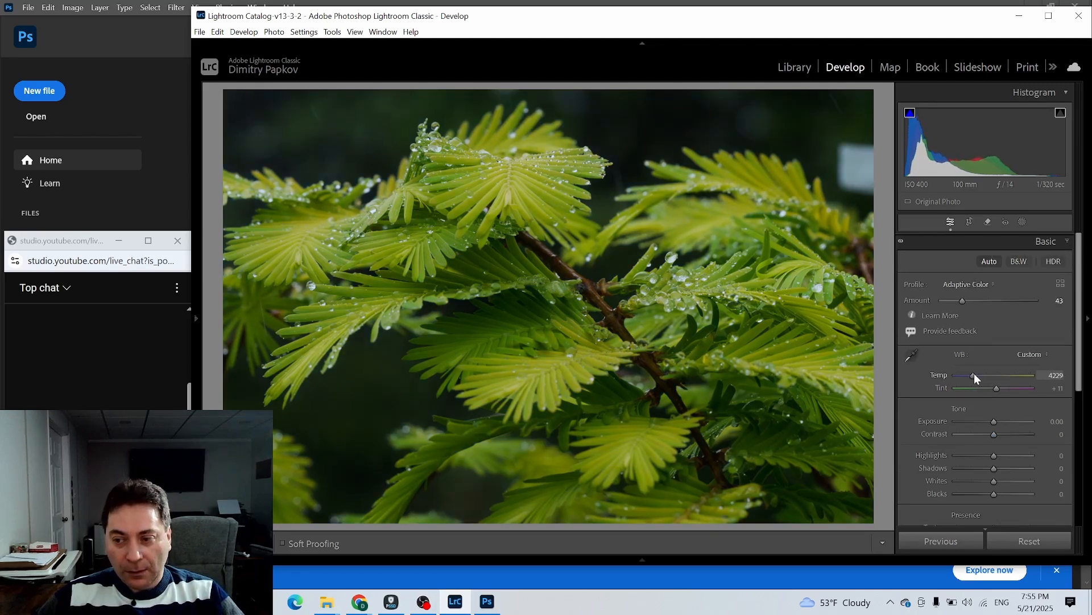
Step: Set the Color Mixer luminance of yellow to +9 and of green to -19
scroll(1010, 333, "down", 4)
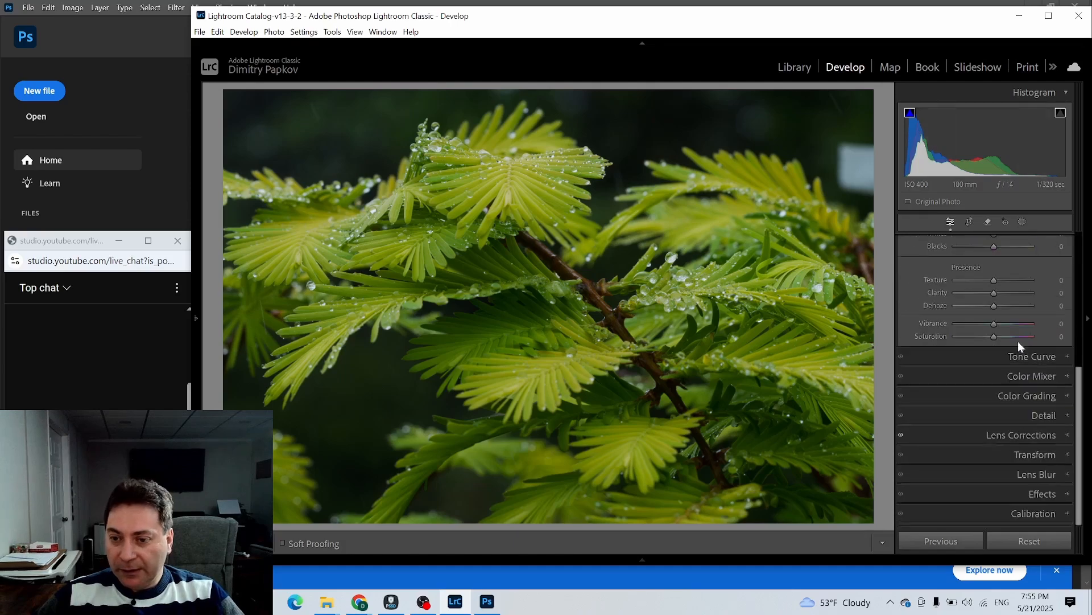
left_click(1062, 376)
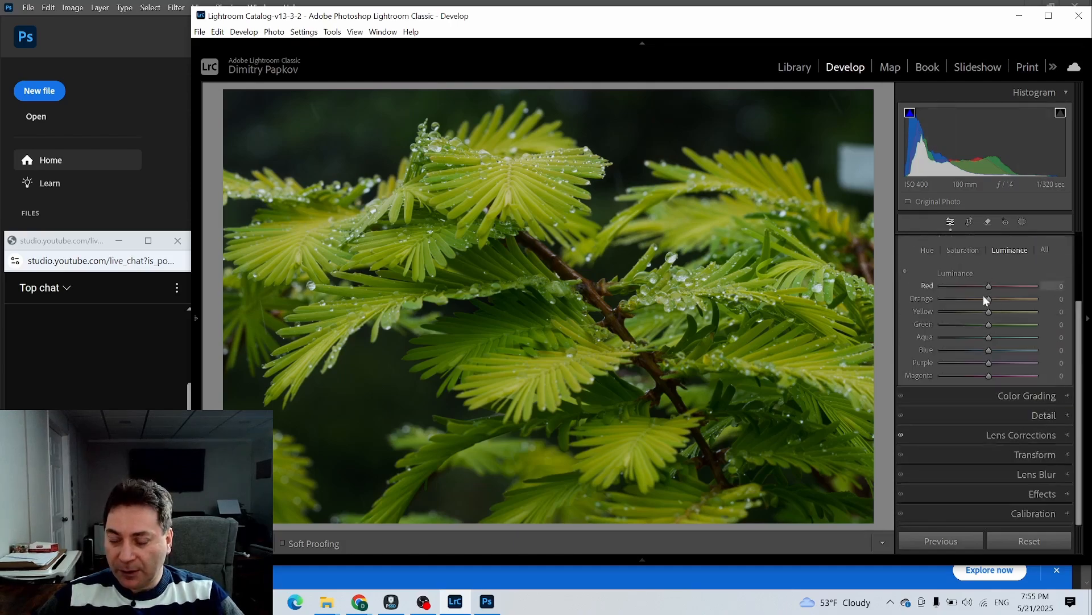
mouse_move(989, 314)
left_mouse_down()
mouse_move(1023, 314)
mouse_move(966, 322)
mouse_move(978, 323)
left_mouse_up()
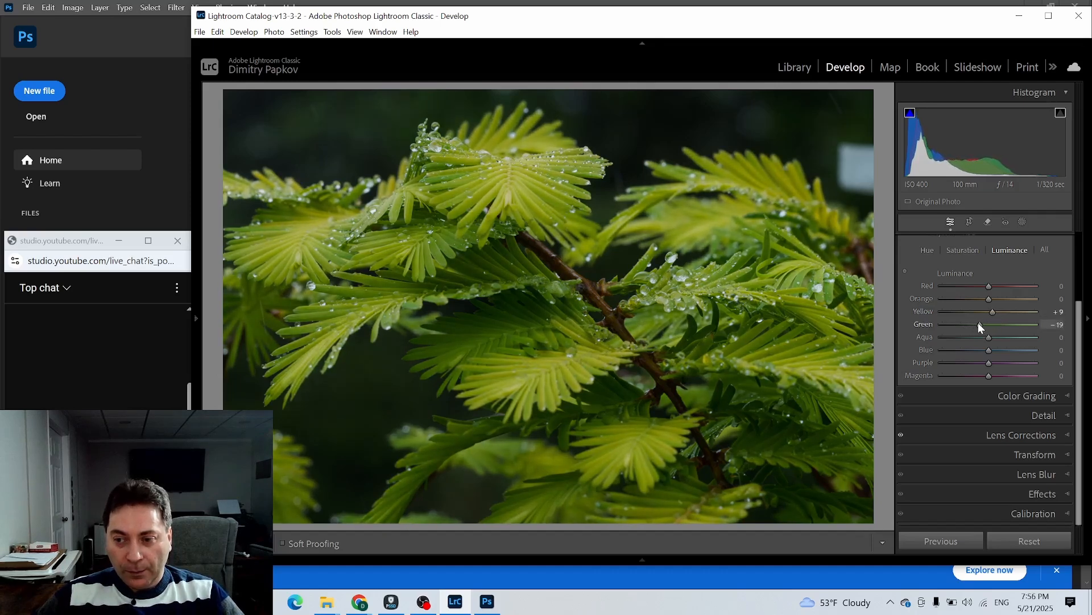
Step: Raise the Color Mixer saturation of green to +24
left_click(962, 251)
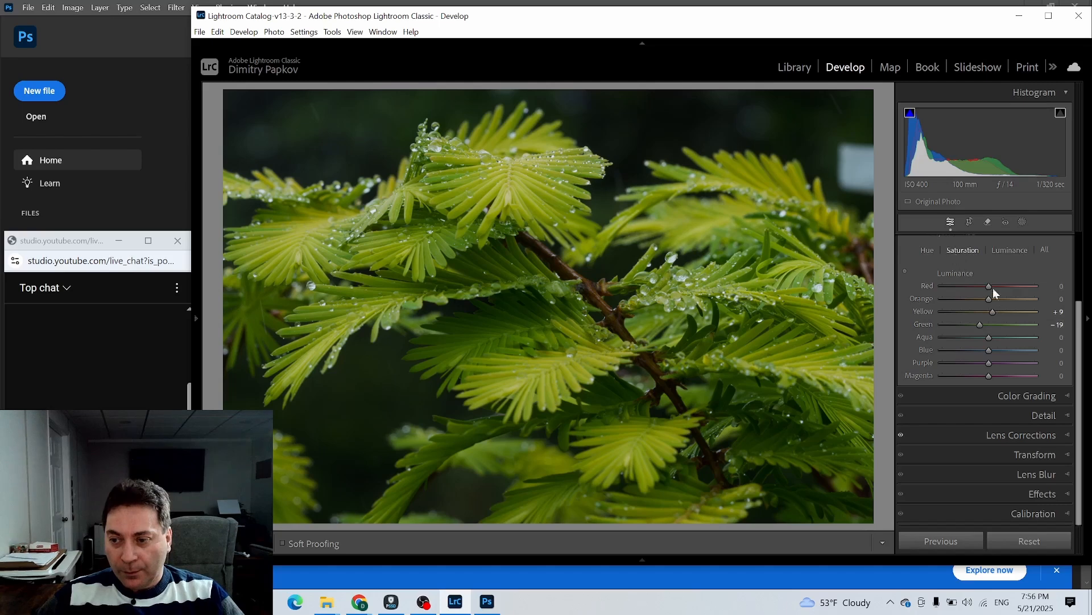
left_click_drag(983, 328, 1004, 326)
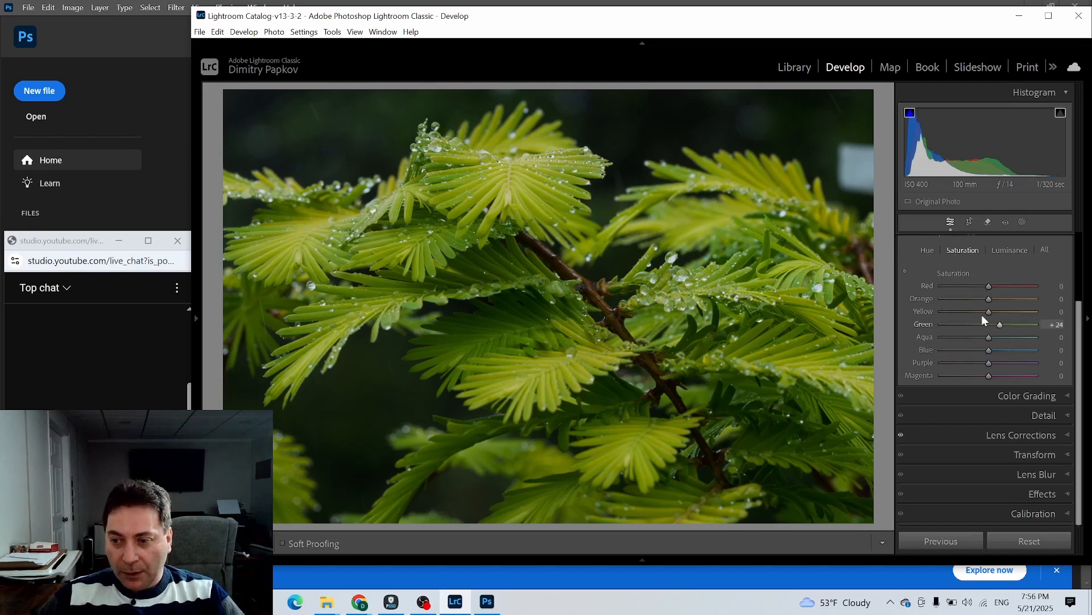
Step: Set the Color Mixer luminance of orange to +12, and try extreme red and aqua luminance values before resetting both to 0
left_click(1002, 249)
left_click_drag(989, 312, 994, 315)
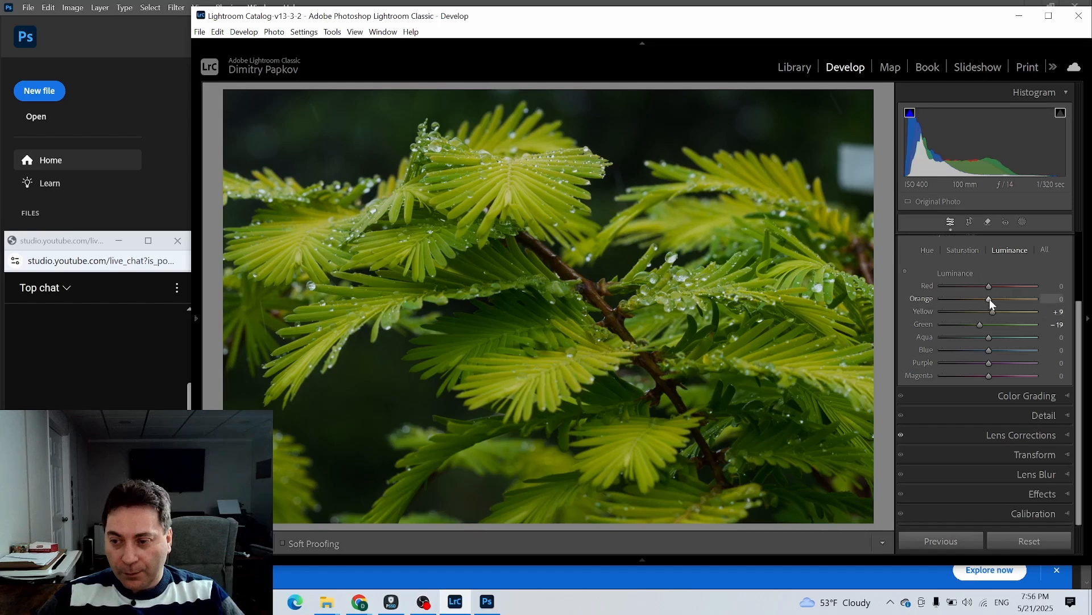
left_click_drag(989, 299, 1032, 288)
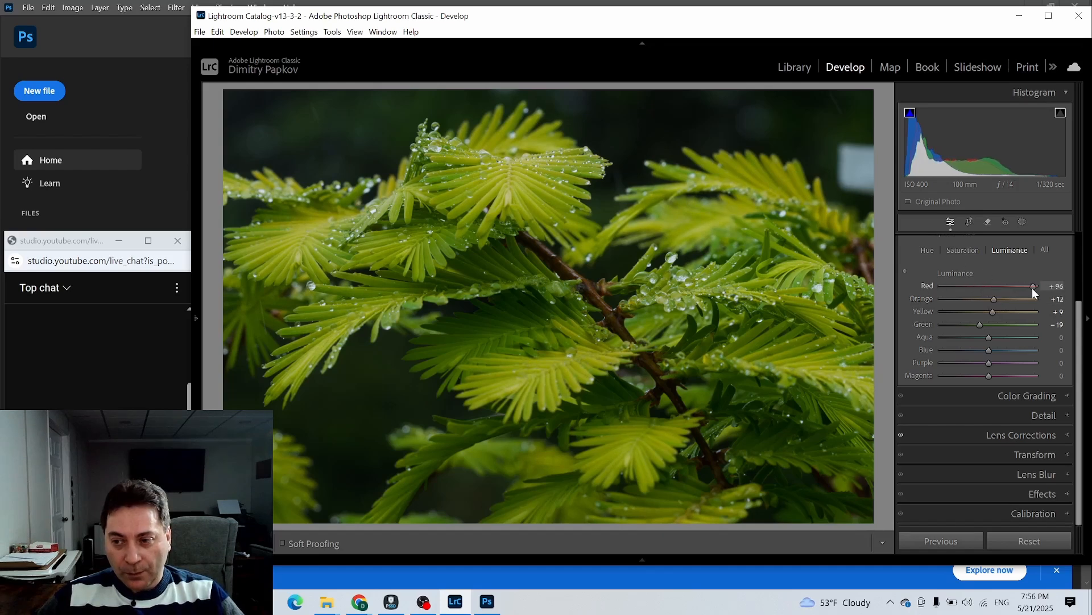
double_click(989, 288)
left_click_drag(985, 336, 940, 338)
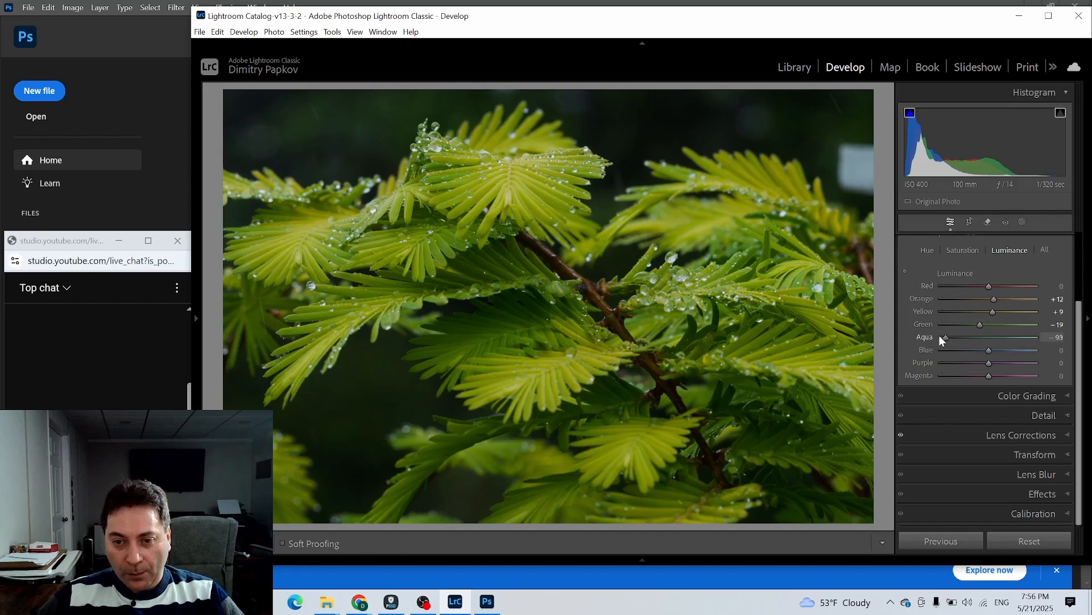
left_click_drag(1051, 338, 1016, 340)
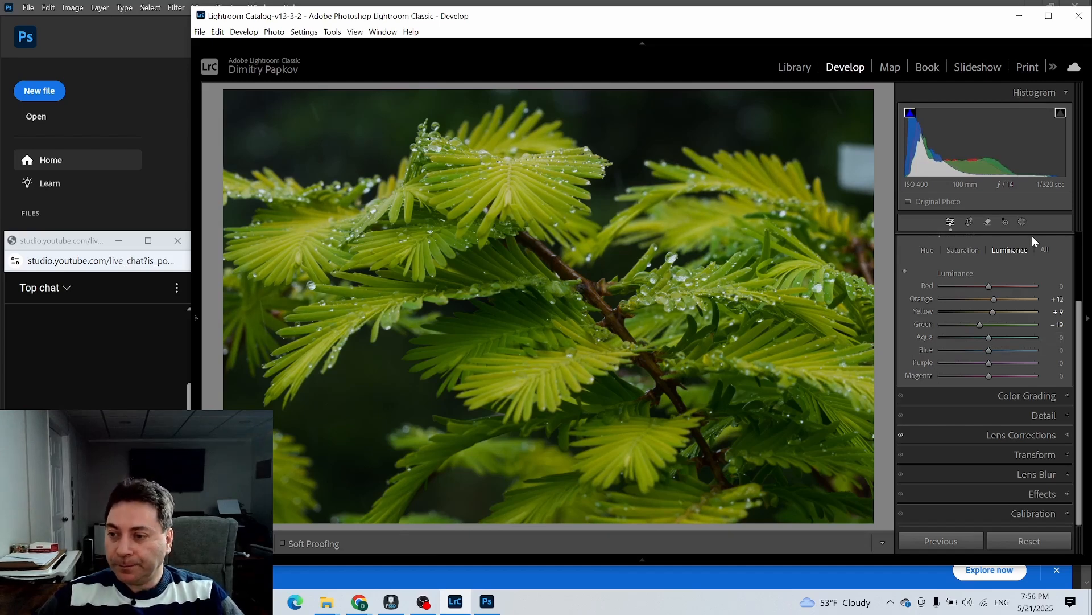
Step: Add a radial gradient mask centred on the foliage and enlarge its ellipse to span nearly the whole photo
left_click(1022, 222)
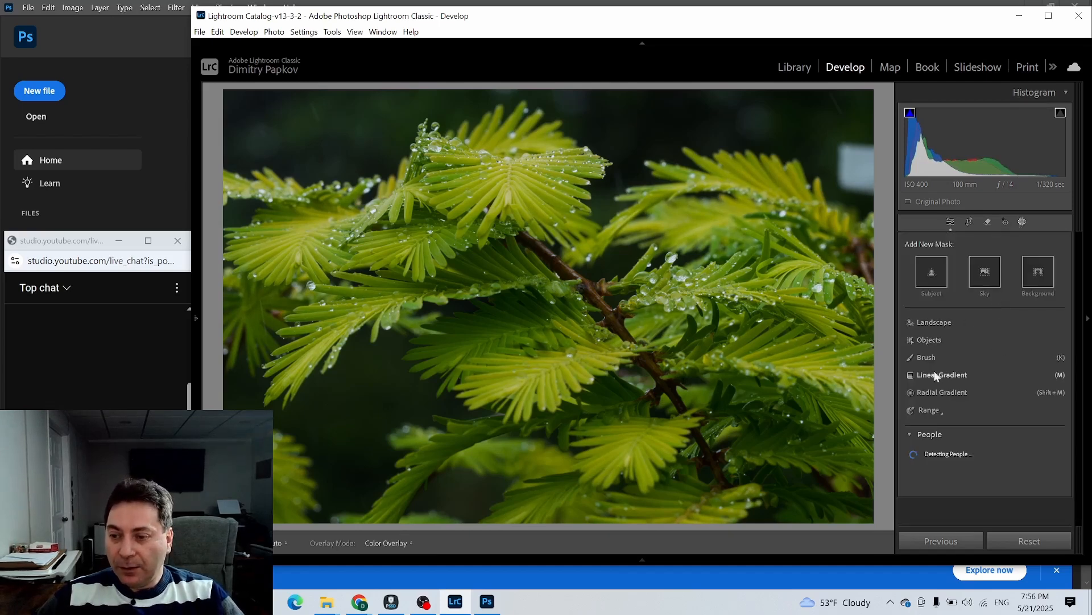
left_click(921, 392)
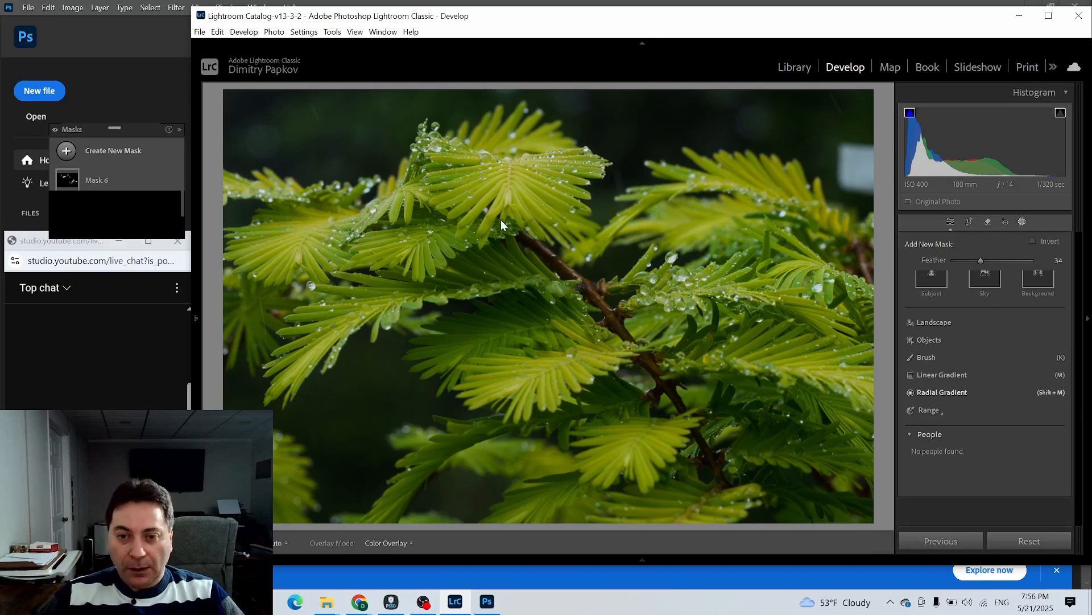
left_click_drag(482, 217, 522, 270)
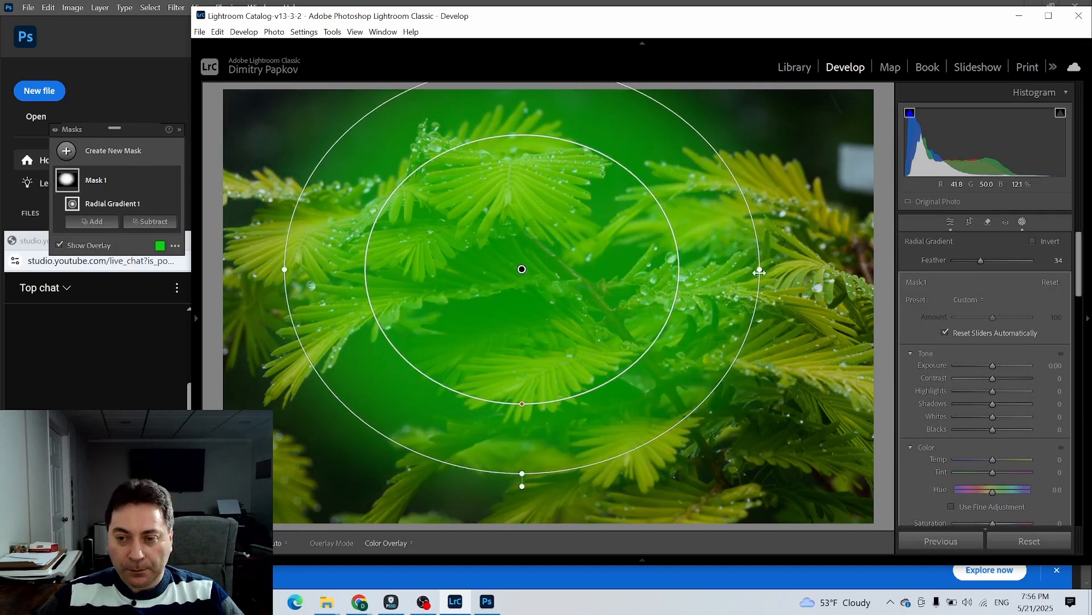
left_click_drag(760, 272, 852, 272)
left_click_drag(515, 463, 558, 546)
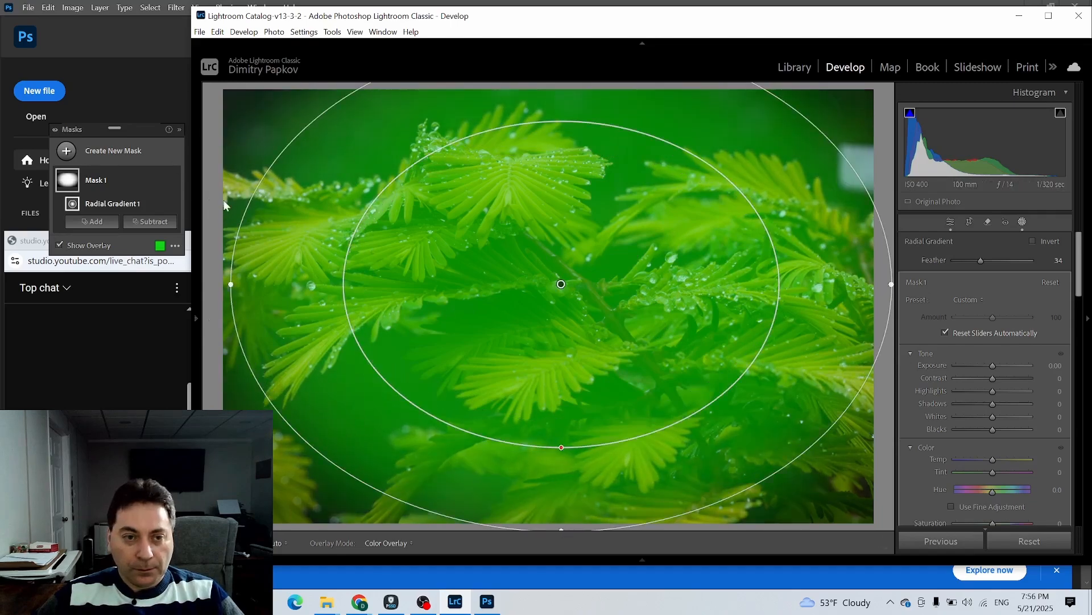
Step: Soften the radial gradient mask's edge to a feather of 84, checking its extent with the photo zoomed out to 6.3%
mouse_move(206, 282)
left_click(358, 92)
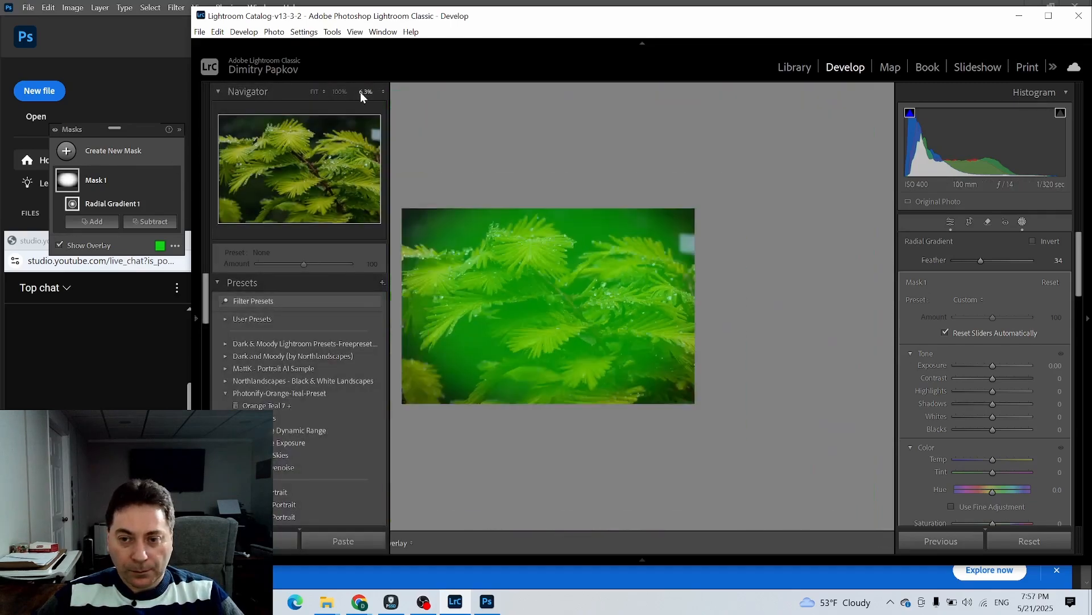
left_click_drag(551, 341, 545, 304)
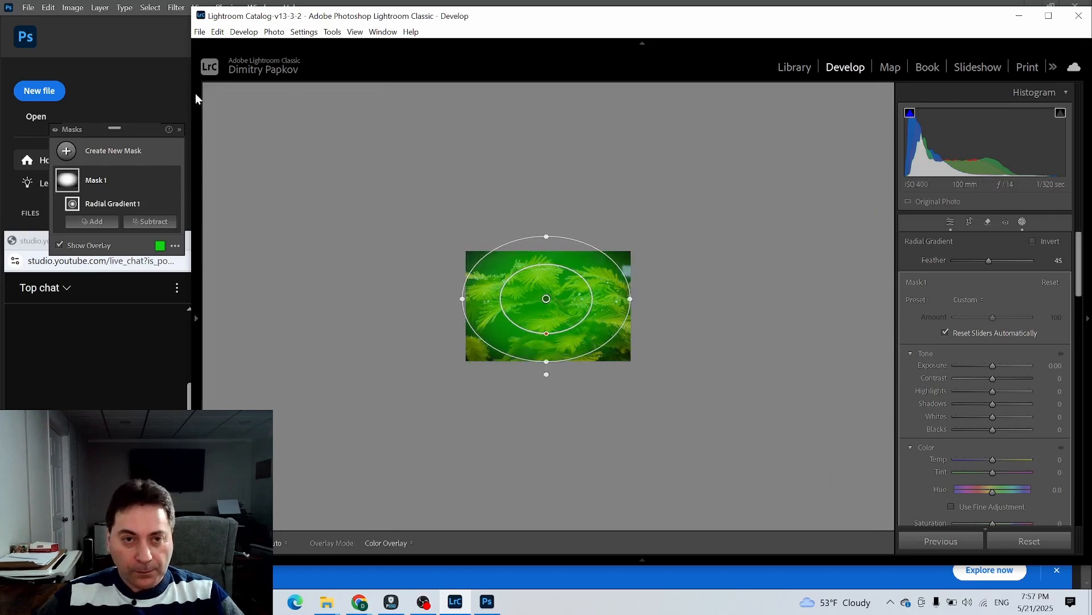
left_click_drag(550, 334, 547, 301)
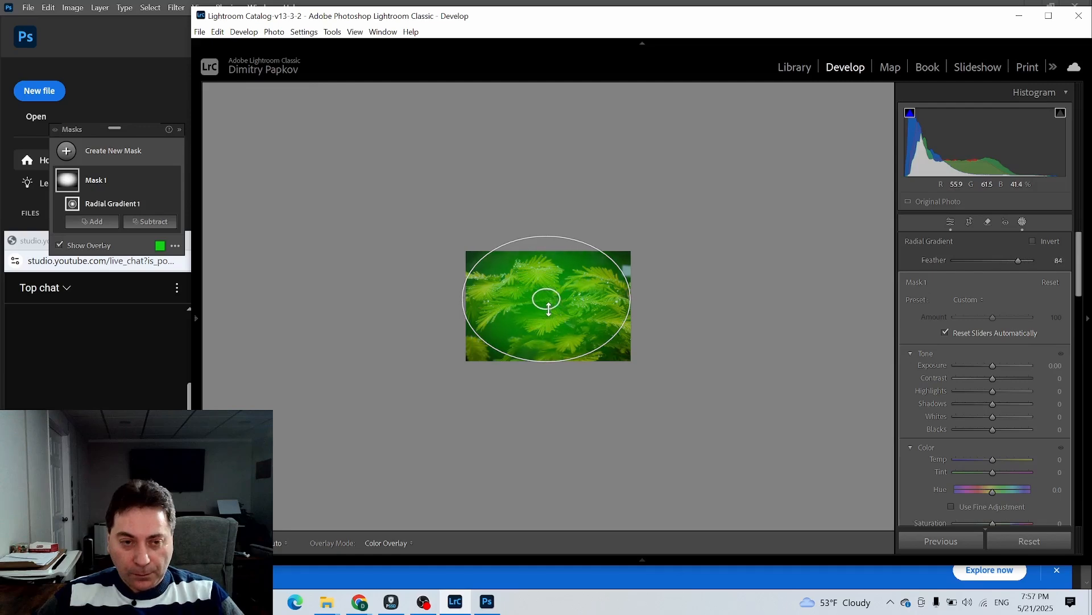
left_click(196, 319)
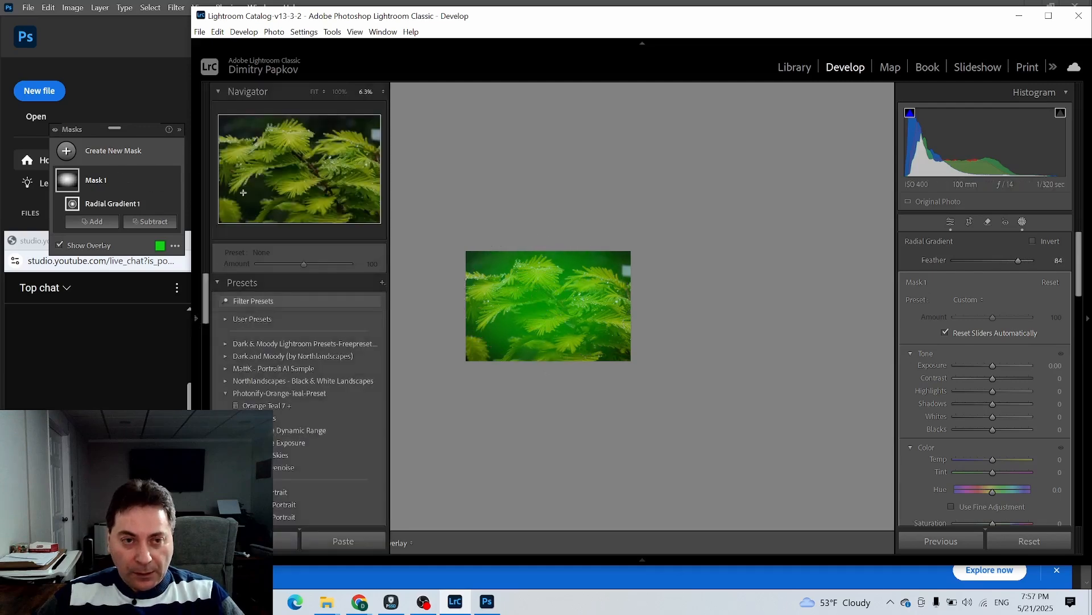
left_click(314, 92)
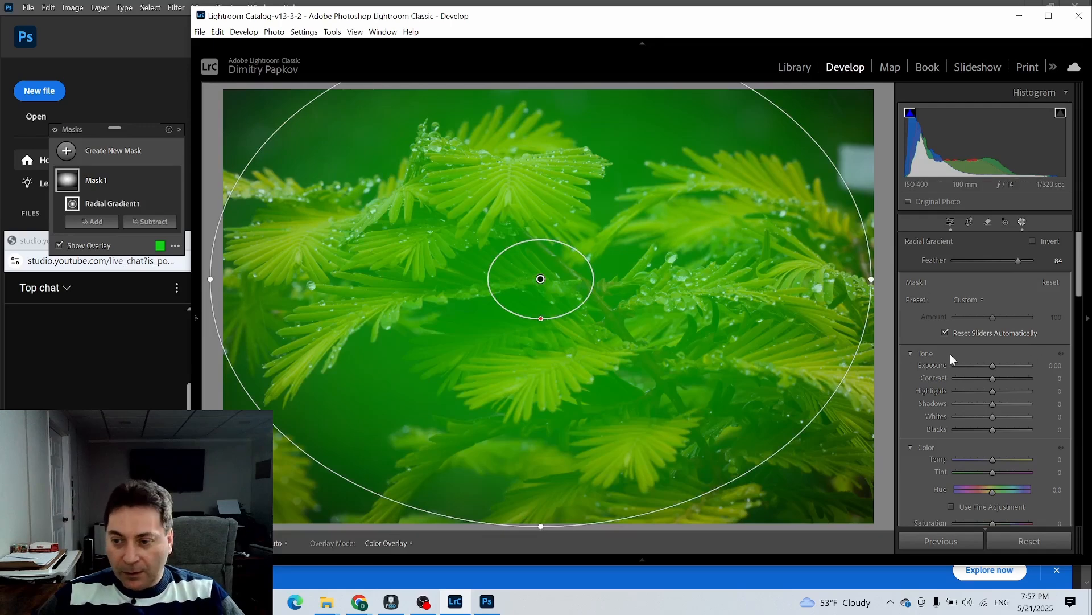
Step: Hide the mask overlay and set the radial mask's exposure to 0.47, highlights to -47 and temperature to 10, leaving contrast at 0
key("o")
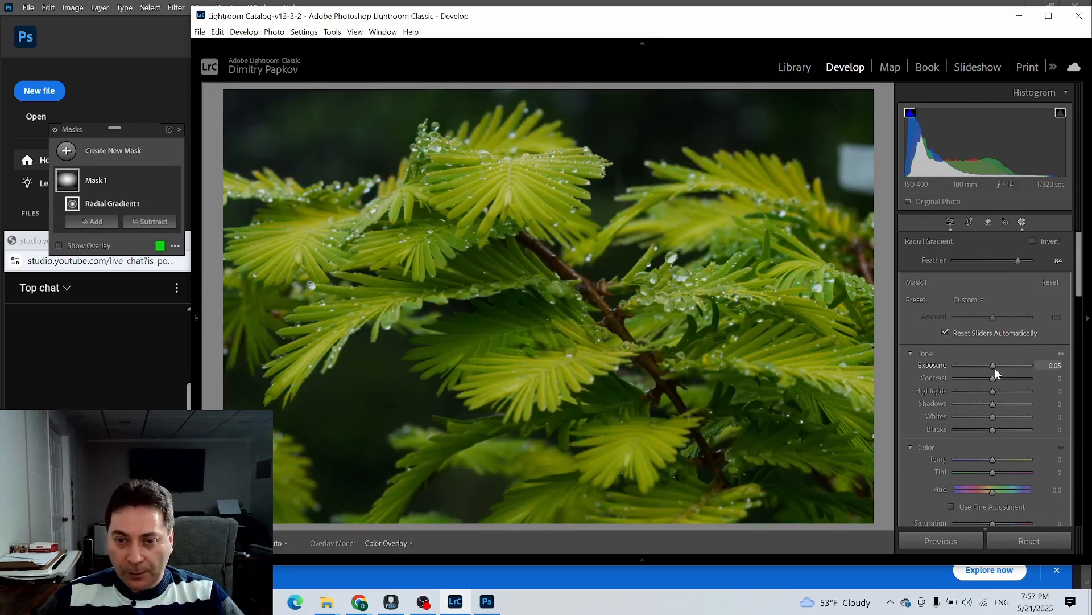
left_click_drag(994, 367, 998, 368)
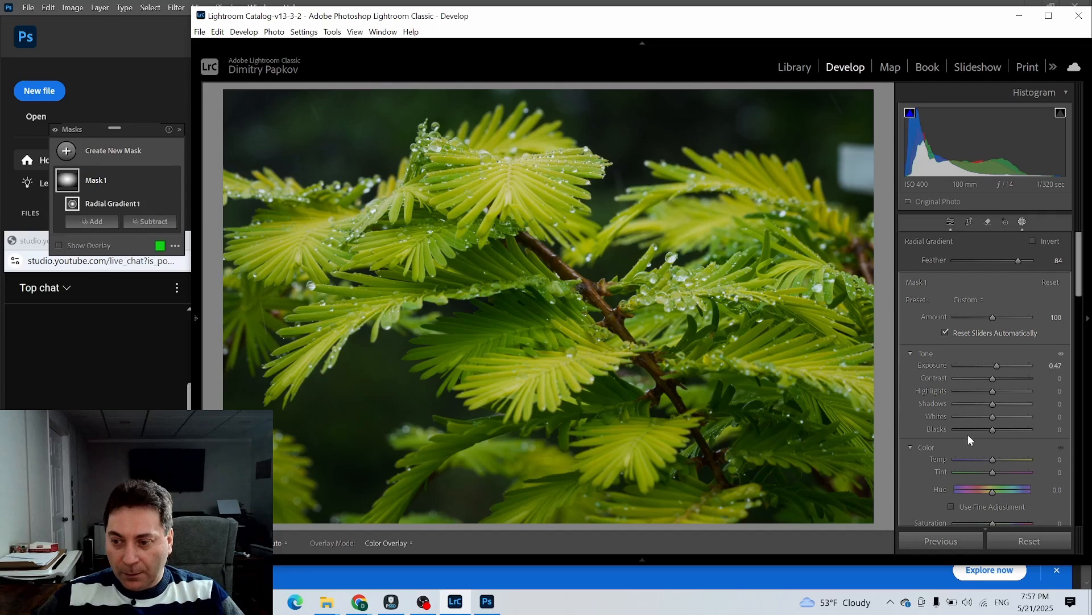
mouse_move(992, 391)
left_mouse_down()
mouse_move(960, 390)
mouse_move(1002, 379)
left_mouse_up()
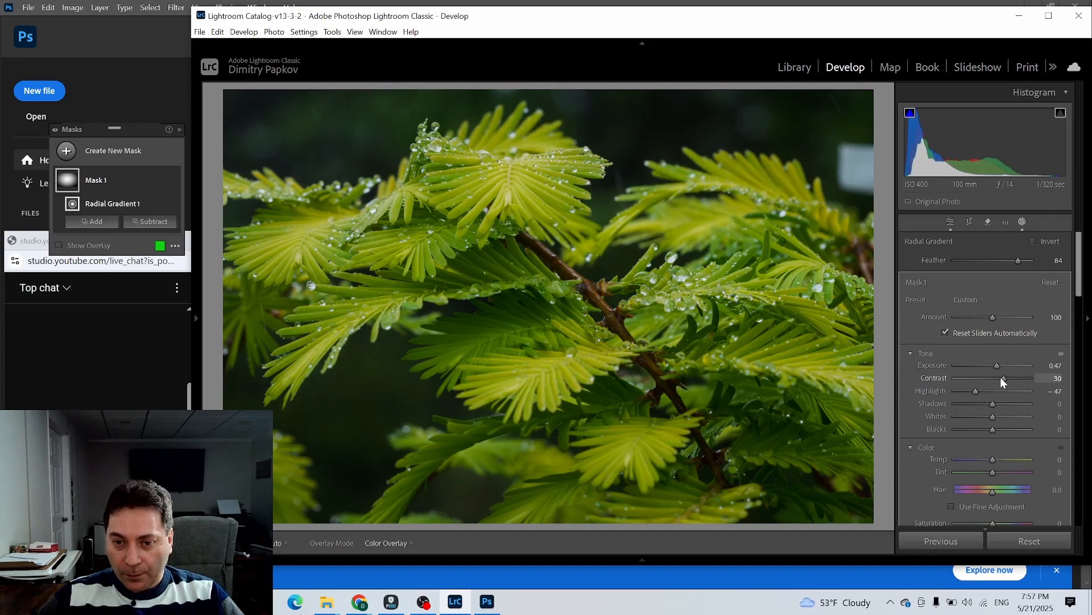
double_click(934, 376)
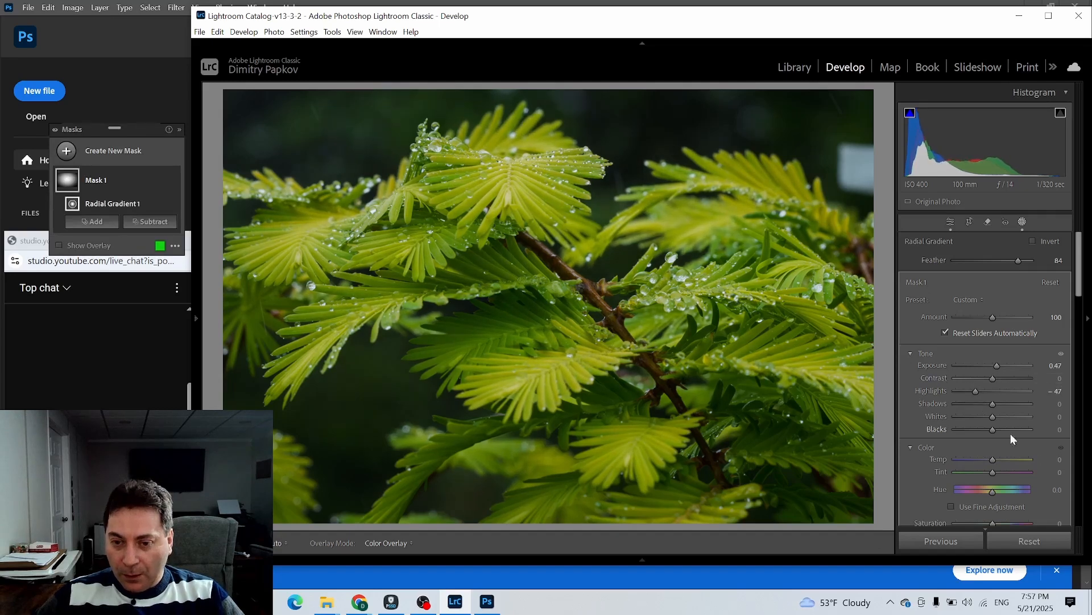
mouse_move(990, 463)
left_mouse_down()
mouse_move(1009, 459)
mouse_move(936, 457)
mouse_move(997, 458)
left_mouse_up()
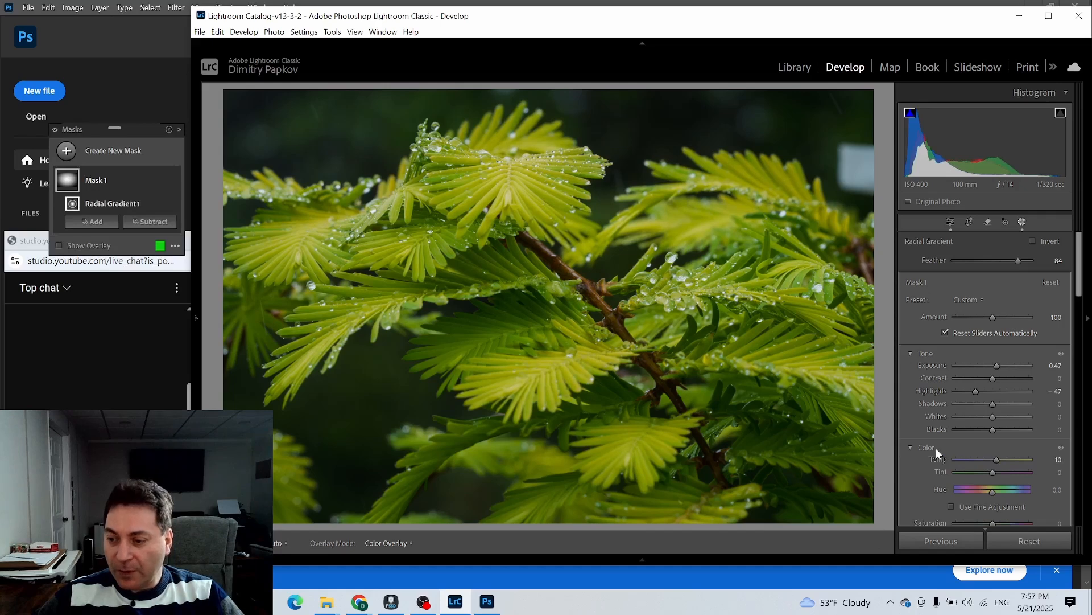
Step: Set the radial mask's texture to 28, clarity to 23 and dehaze to 16
scroll(988, 419, "down", 5)
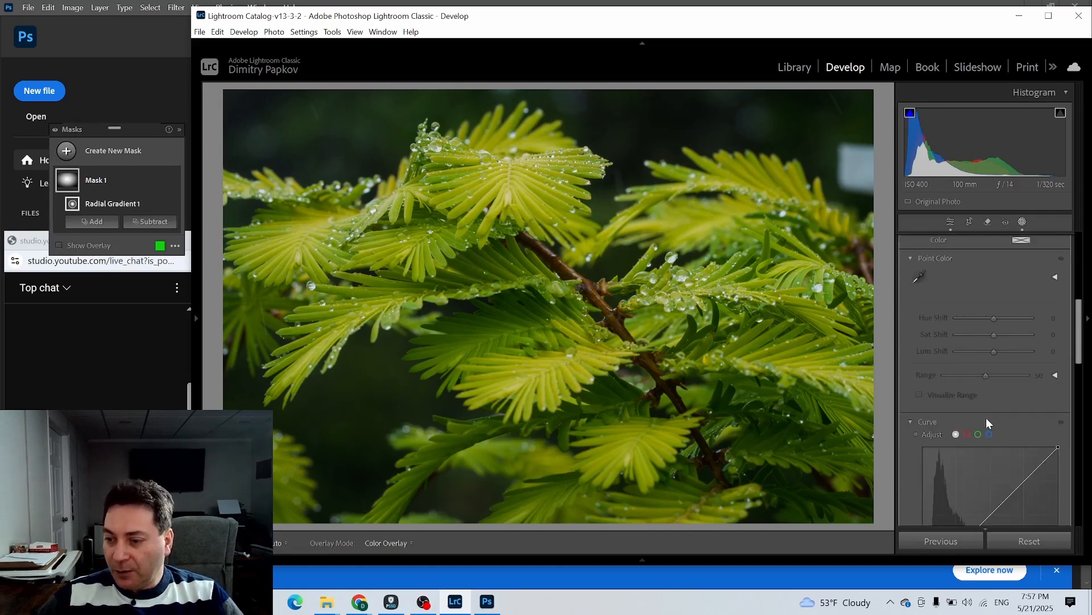
scroll(988, 423, "down", 3)
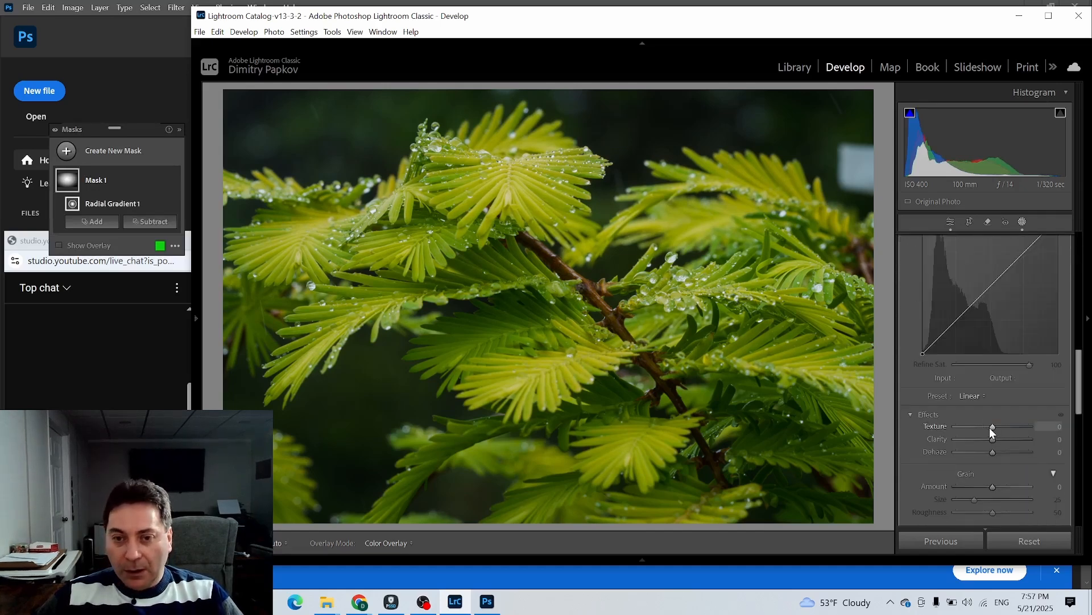
mouse_move(989, 428)
left_mouse_down()
mouse_move(1011, 428)
mouse_move(1001, 439)
left_mouse_up()
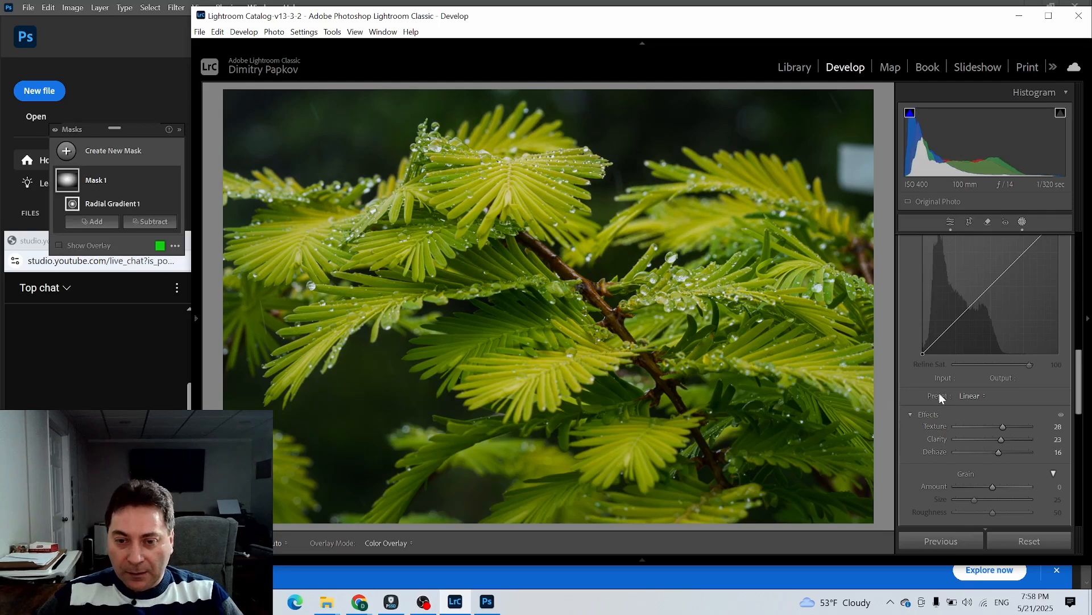
Step: Lower the radial mask's shadows to -21, and try a whites adjustment before resetting it to 0
scroll(956, 364, "up", 5)
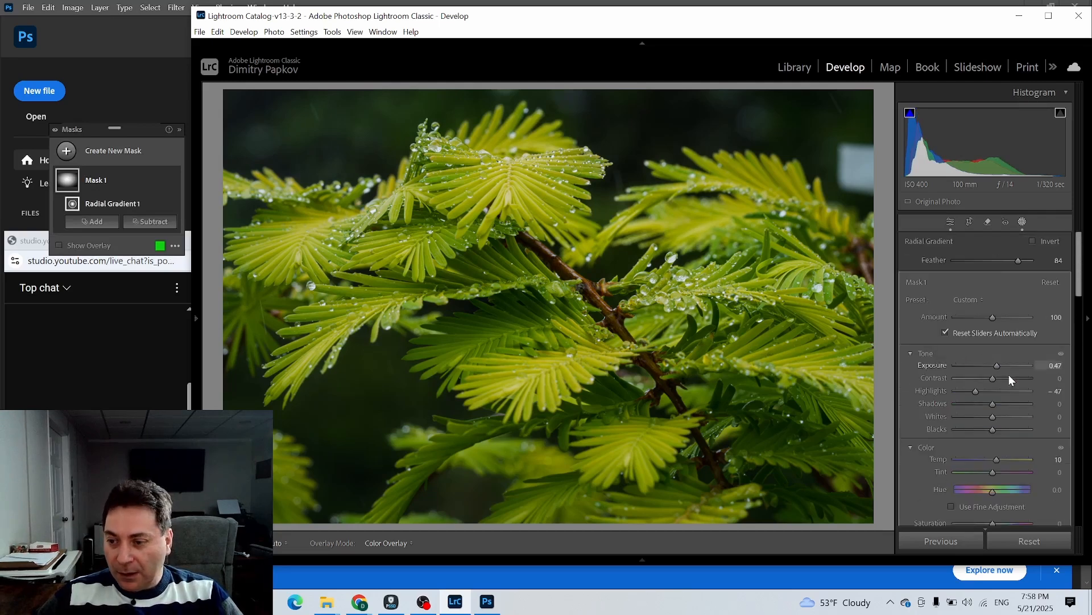
left_click_drag(987, 404, 985, 405)
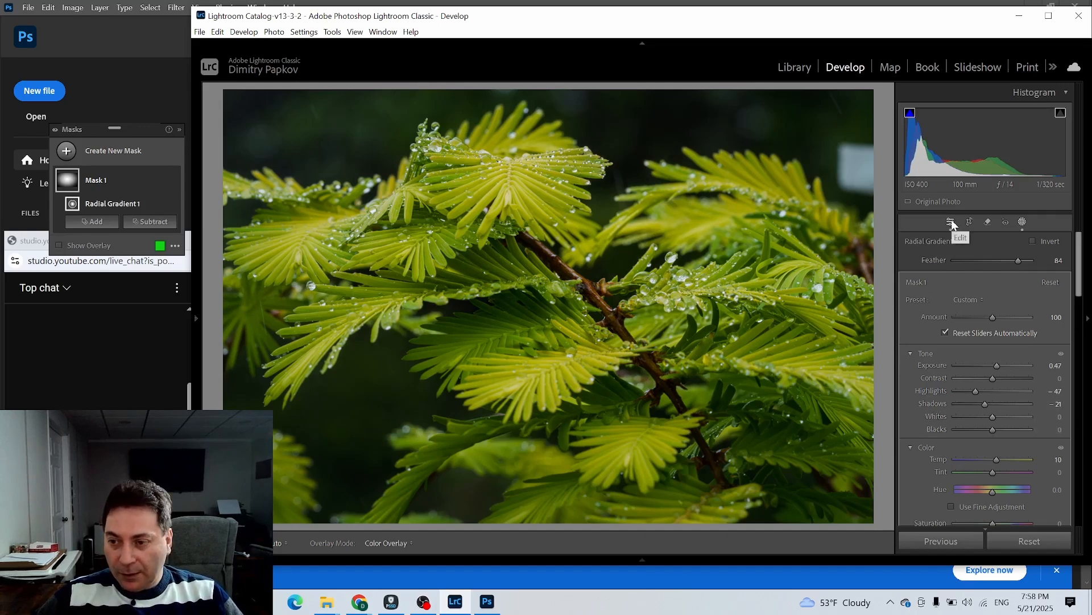
key("alt")
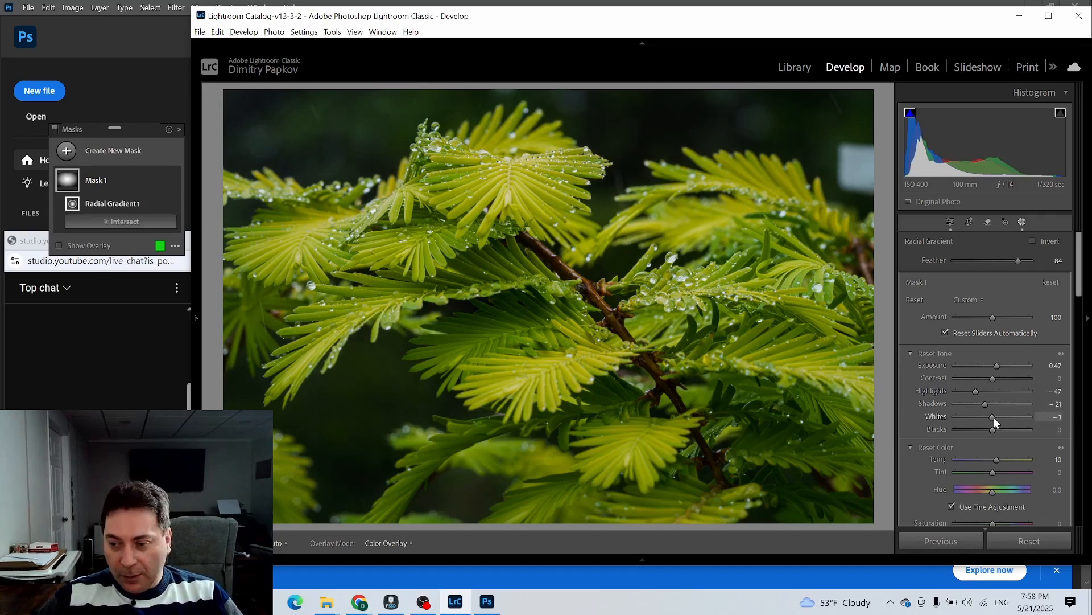
left_click_drag(993, 417, 999, 418)
double_click(936, 416)
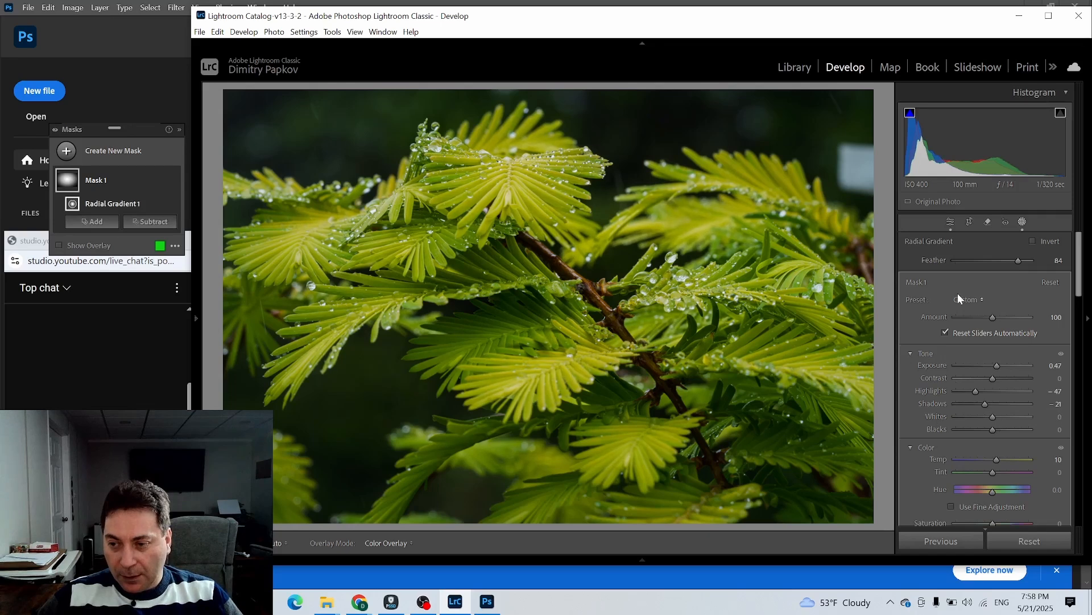
Step: Return to the global Basic adjustments and set whites to +13 and blacks to +17
left_click(950, 221)
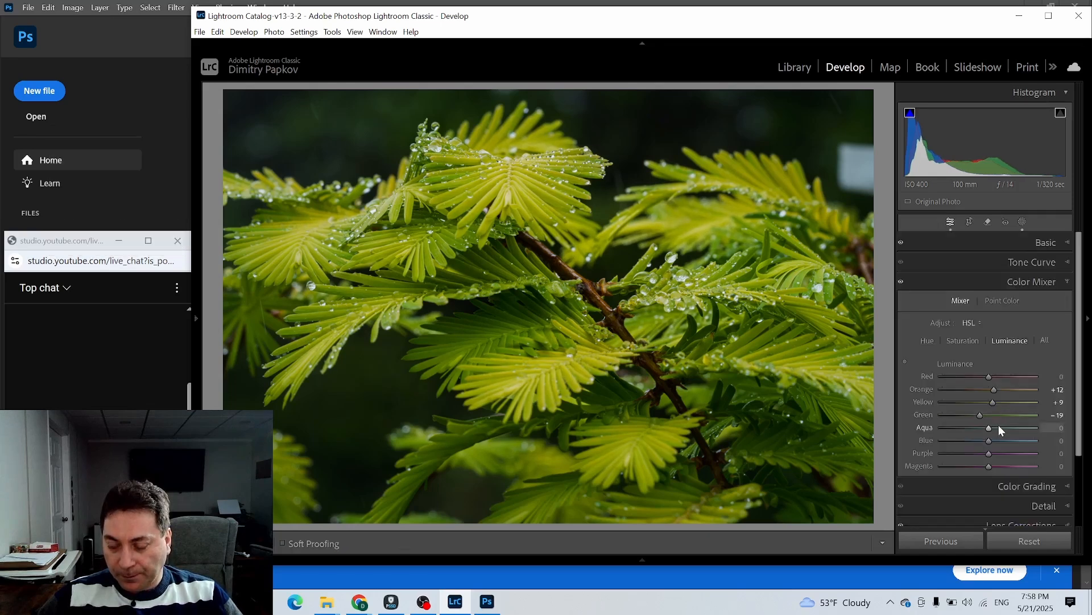
left_click(1056, 242)
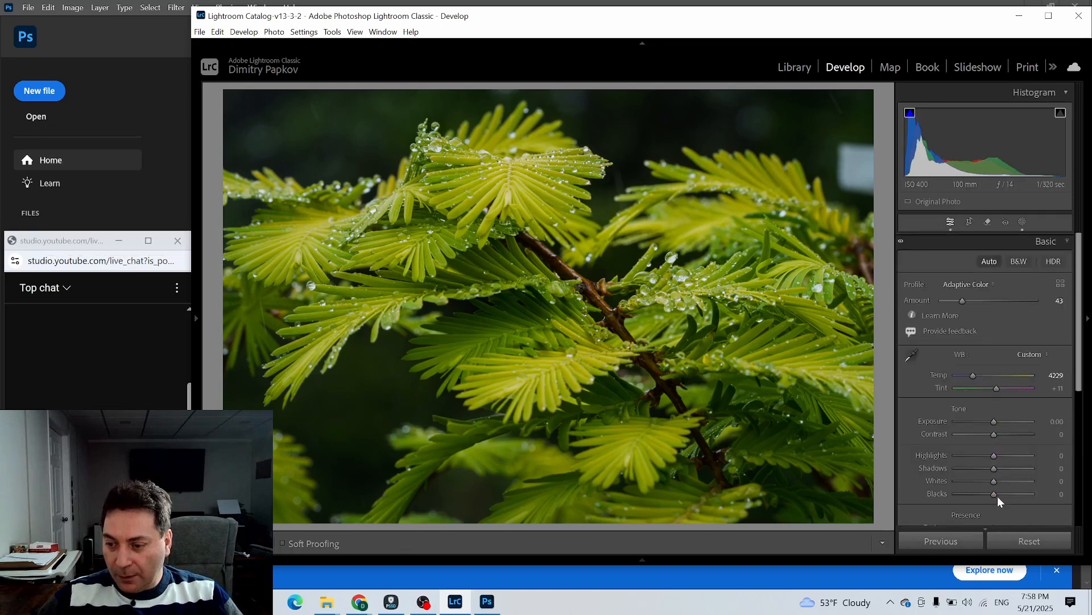
left_click_drag(995, 480, 1002, 481)
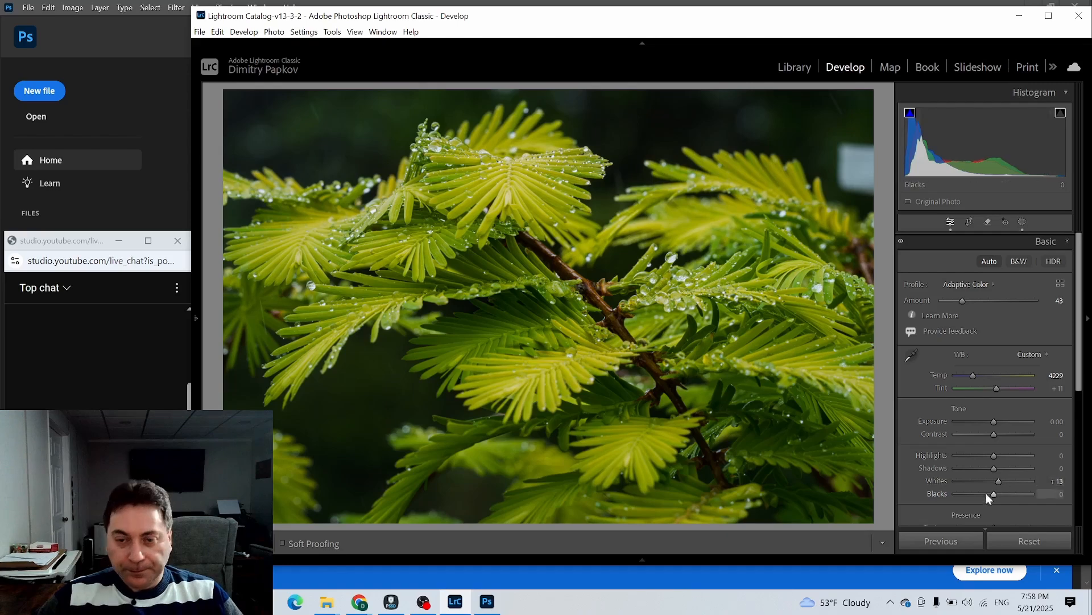
left_click_drag(992, 495, 1002, 496)
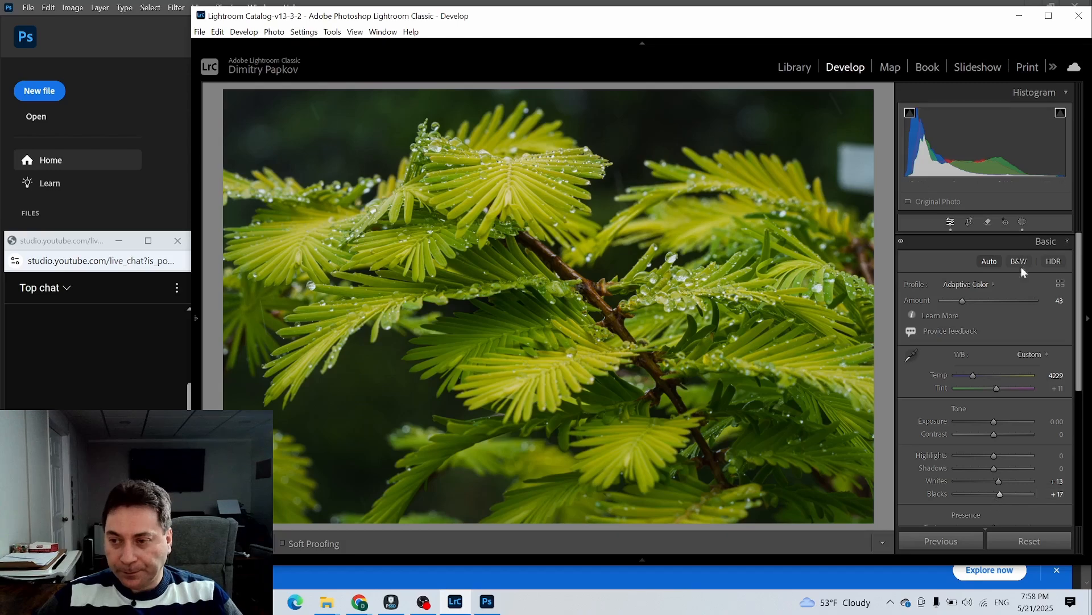
Step: Duplicate and invert Mask 1, and reduce the inverted radial gradient's feather to 50
left_click(1021, 221)
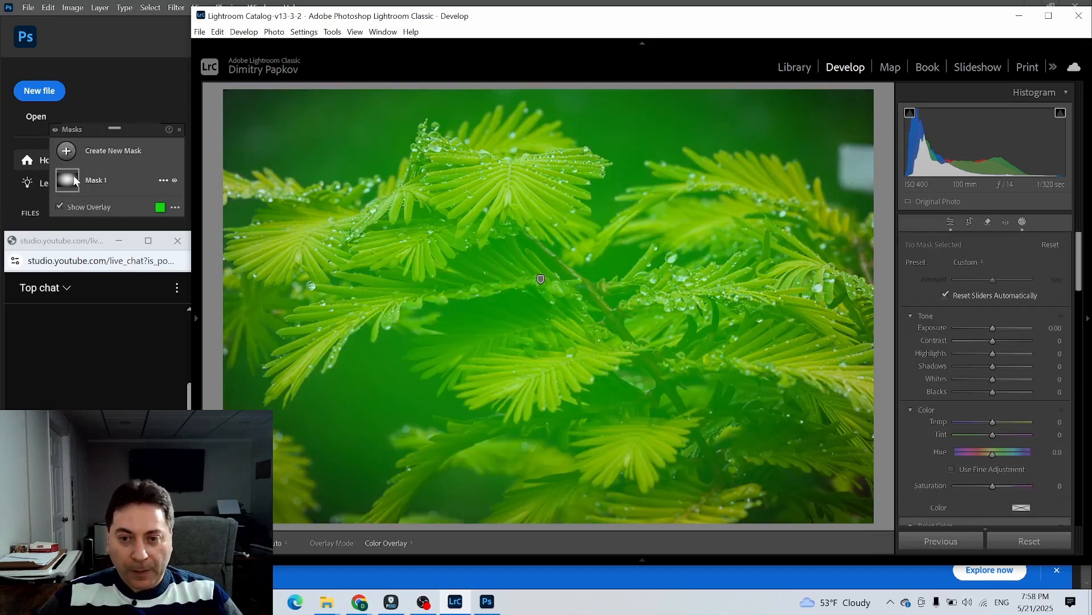
right_click(70, 184)
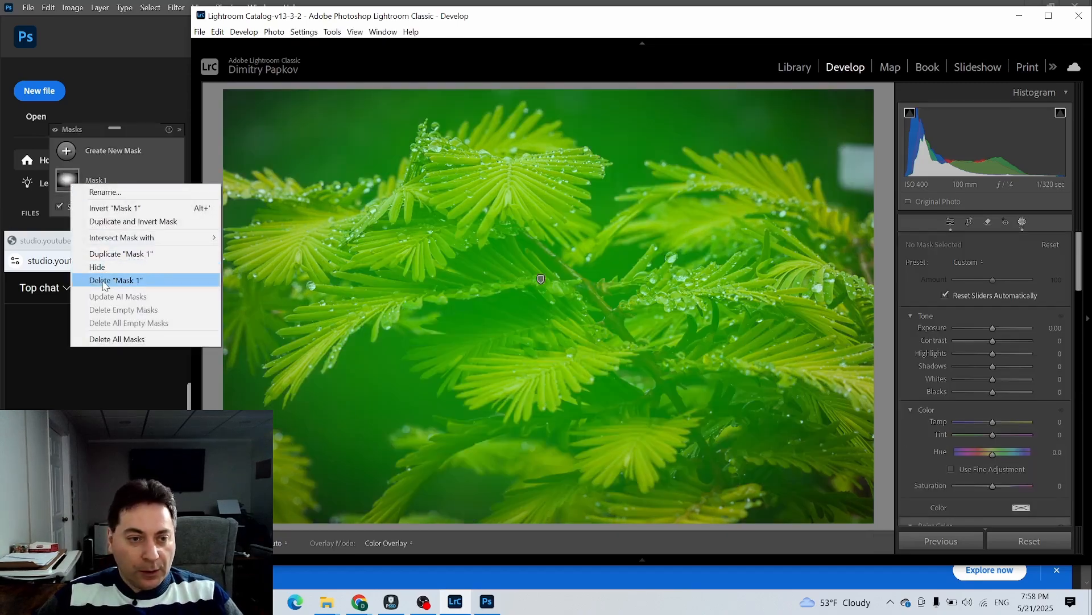
left_click(118, 222)
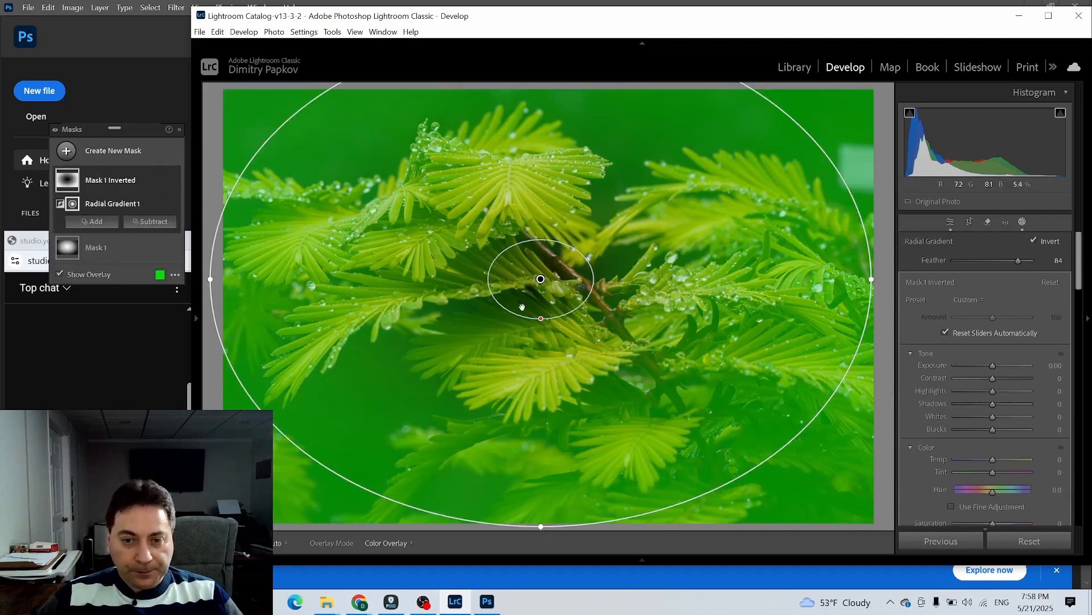
left_click_drag(541, 319, 541, 402)
Step: Enlarge the inverted radial gradient into a wide ellipse beyond the photo's edges, recentre it on the image and reduce its feather to 43
mouse_move(199, 320)
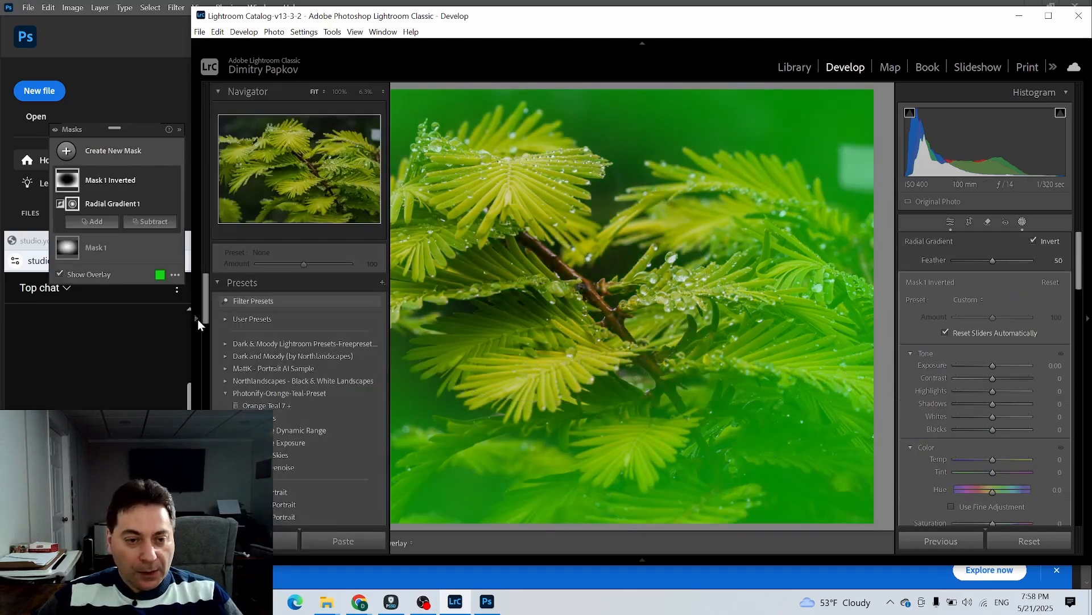
left_click(366, 91)
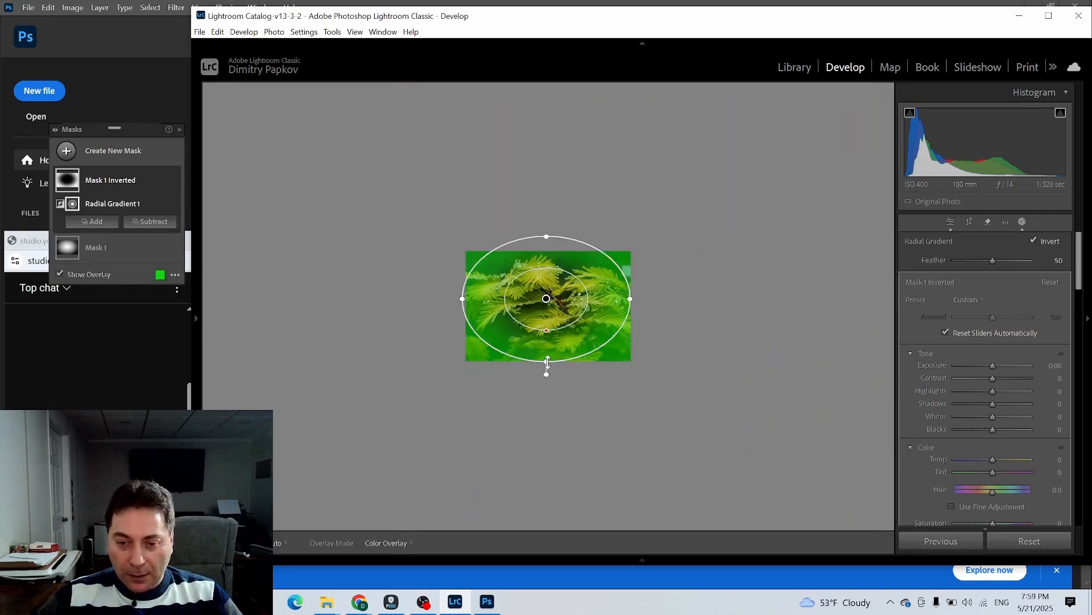
left_click_drag(548, 362, 547, 390)
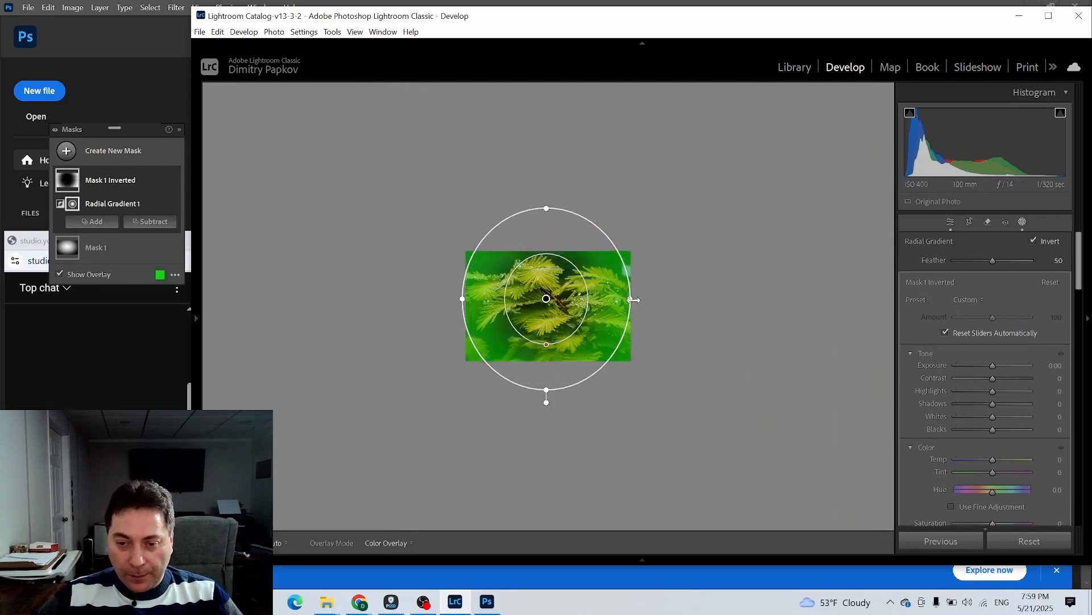
left_click_drag(633, 300, 677, 307)
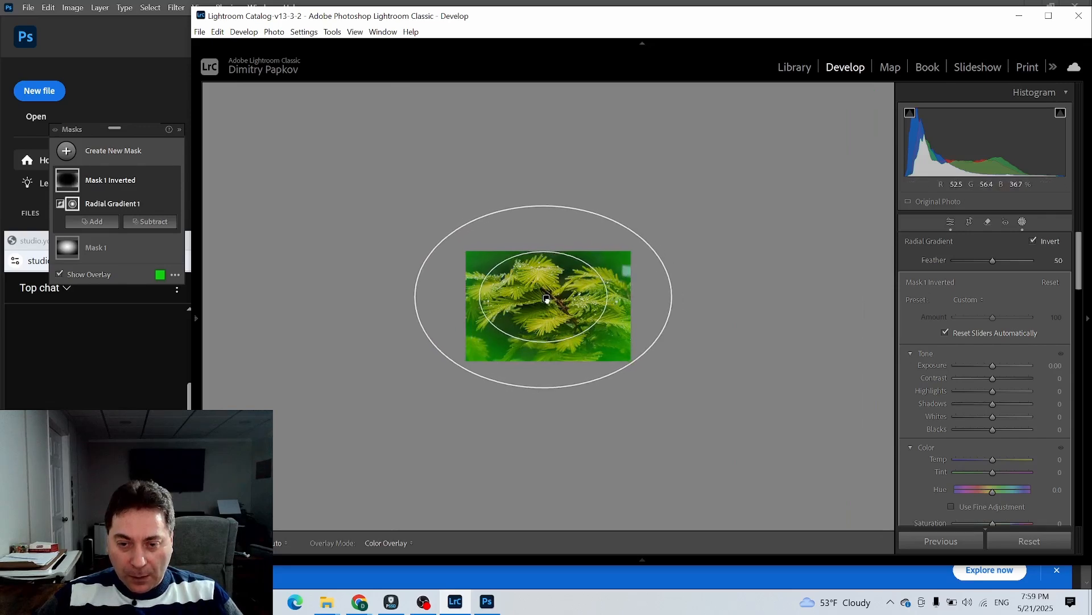
left_click_drag(671, 298, 692, 301)
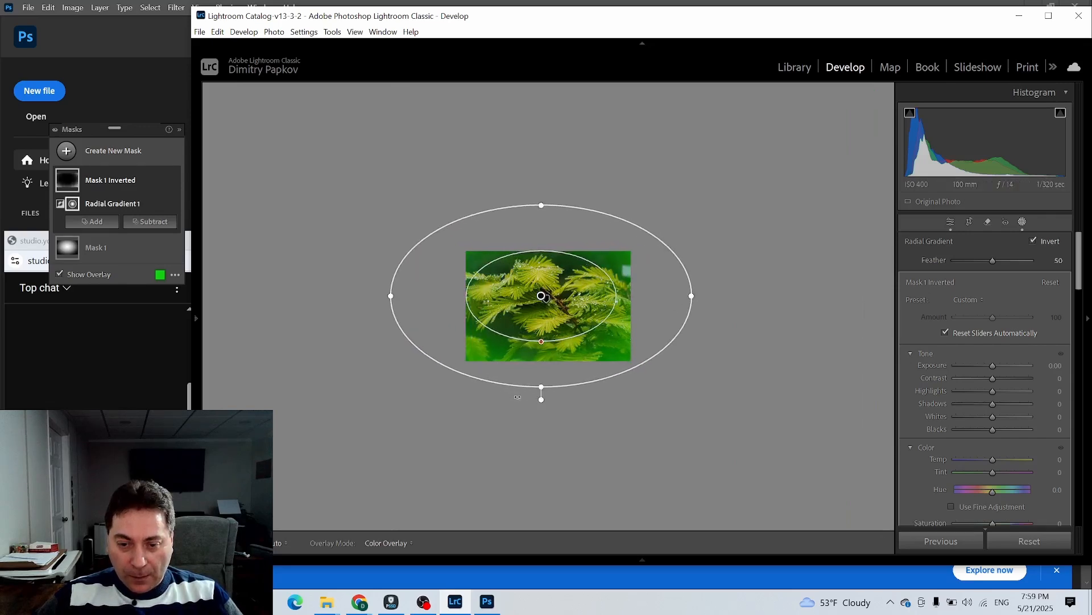
left_click_drag(538, 386, 541, 404)
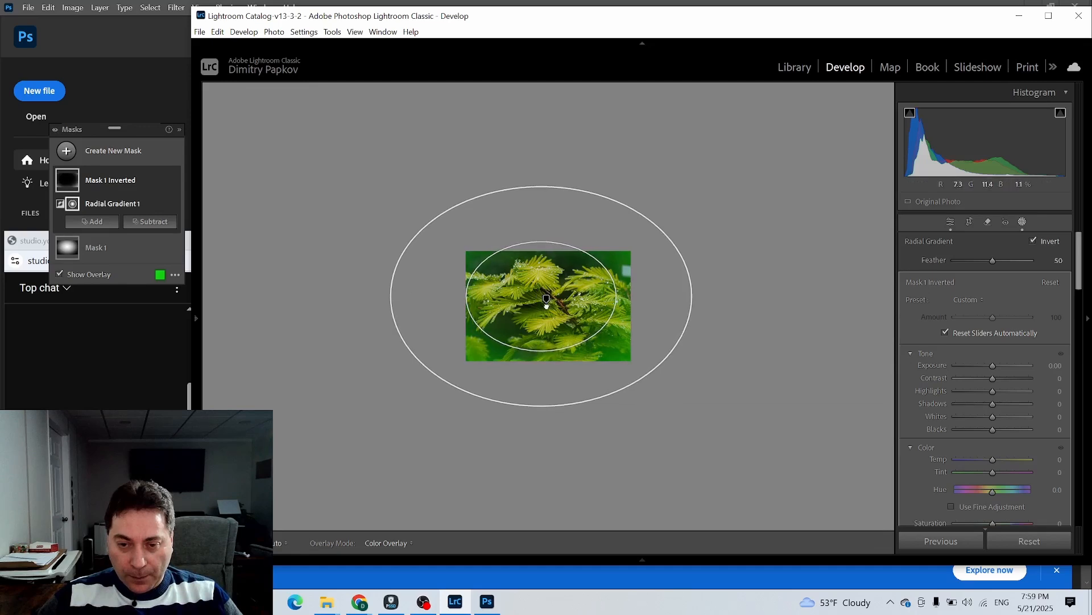
left_click_drag(541, 296, 546, 299)
left_click_drag(394, 300, 428, 300)
left_click_drag(547, 355, 546, 363)
left_click_drag(545, 187, 546, 212)
key("o")
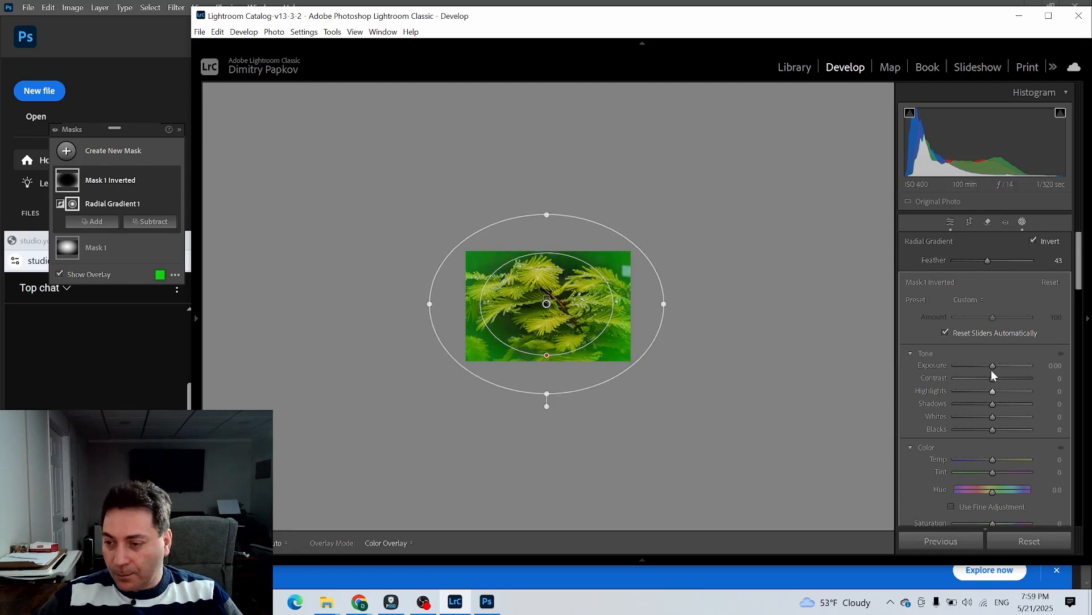
Step: Set the inverted mask's exposure to -0.65, highlights to -24, shadows to 13 and temperature to -13, and fit the photo in view
left_click_drag(997, 367, 991, 364)
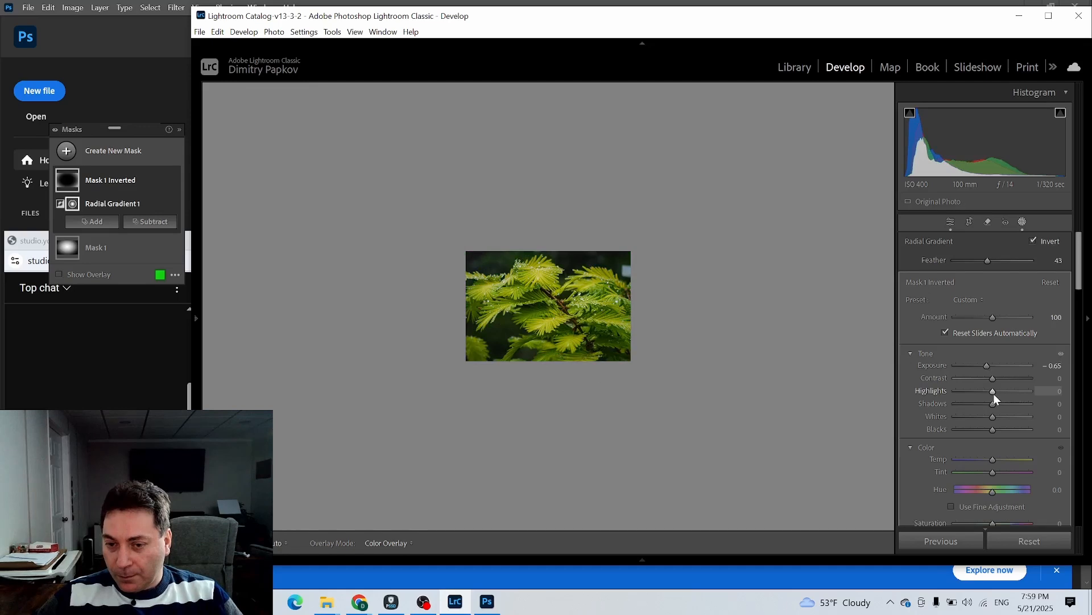
left_click_drag(994, 393, 984, 391)
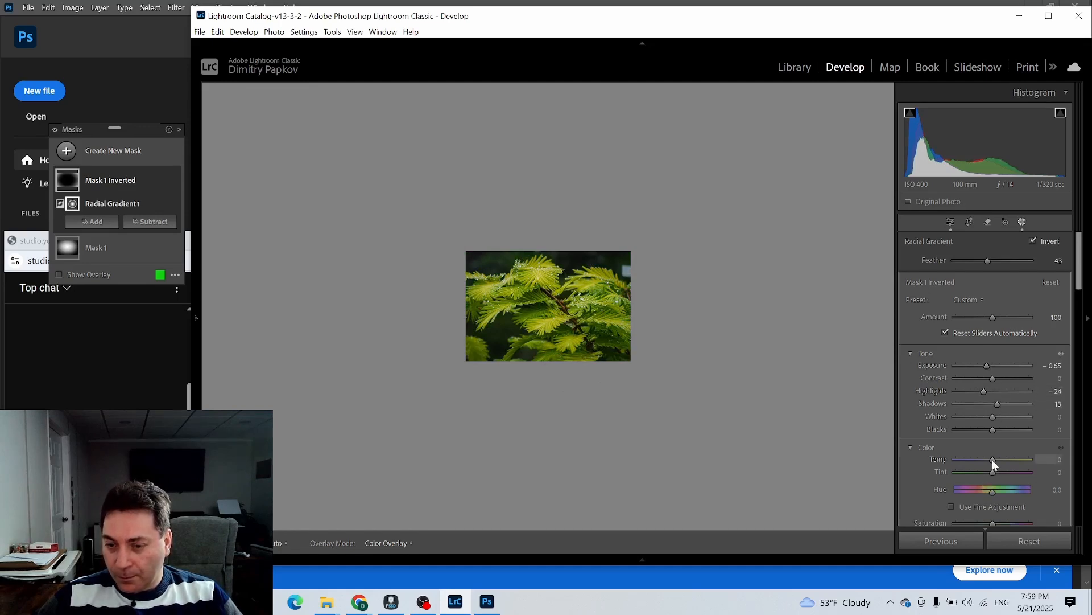
left_click_drag(992, 460, 988, 460)
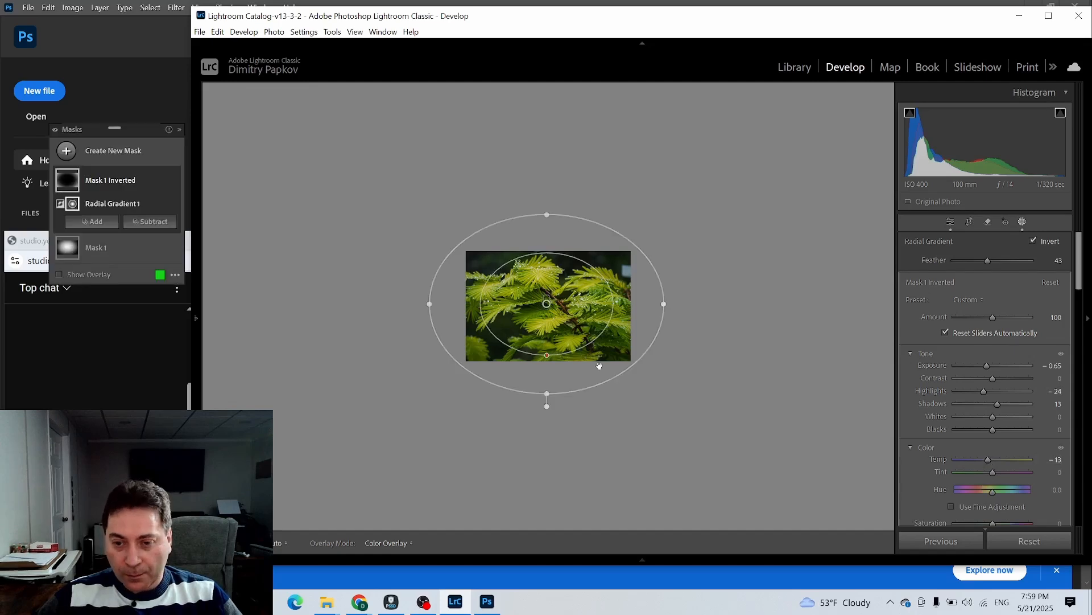
mouse_move(206, 318)
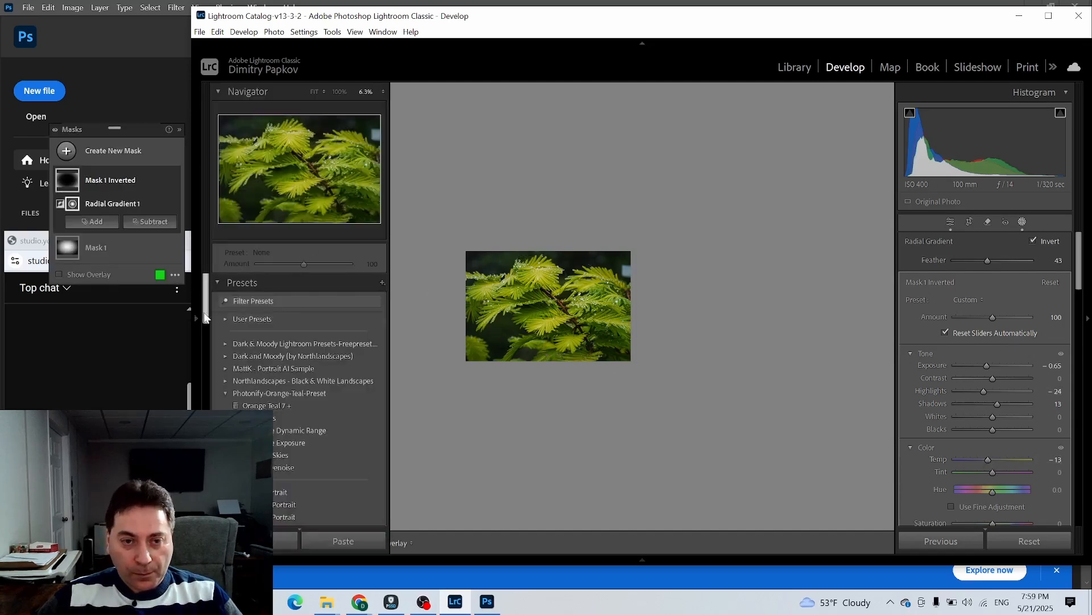
left_click(314, 93)
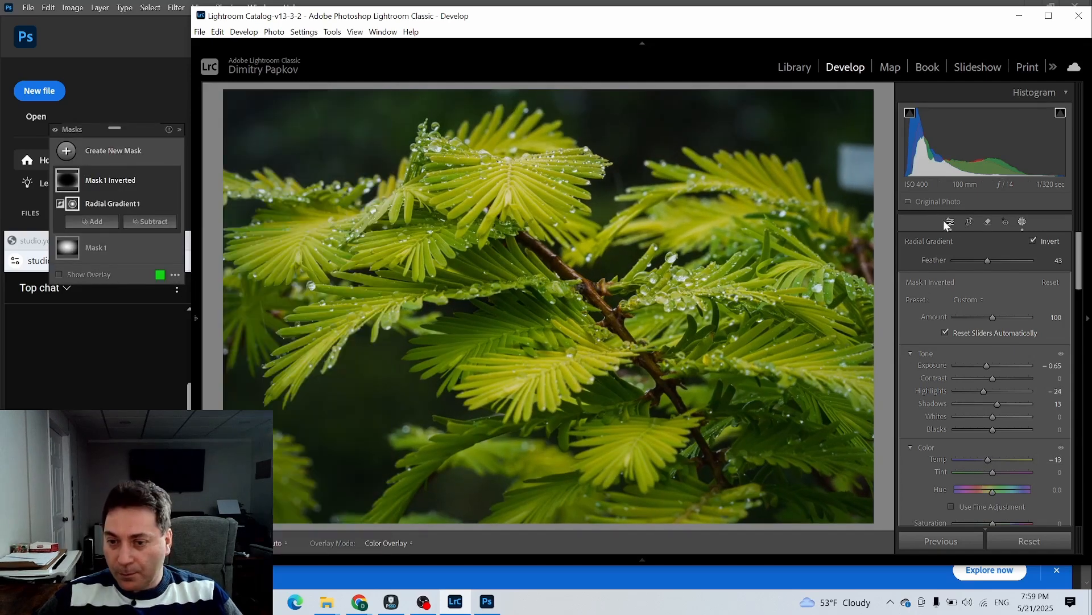
Step: Return to the global Basic adjustments and cool the white balance temperature to 3886
left_click(951, 221)
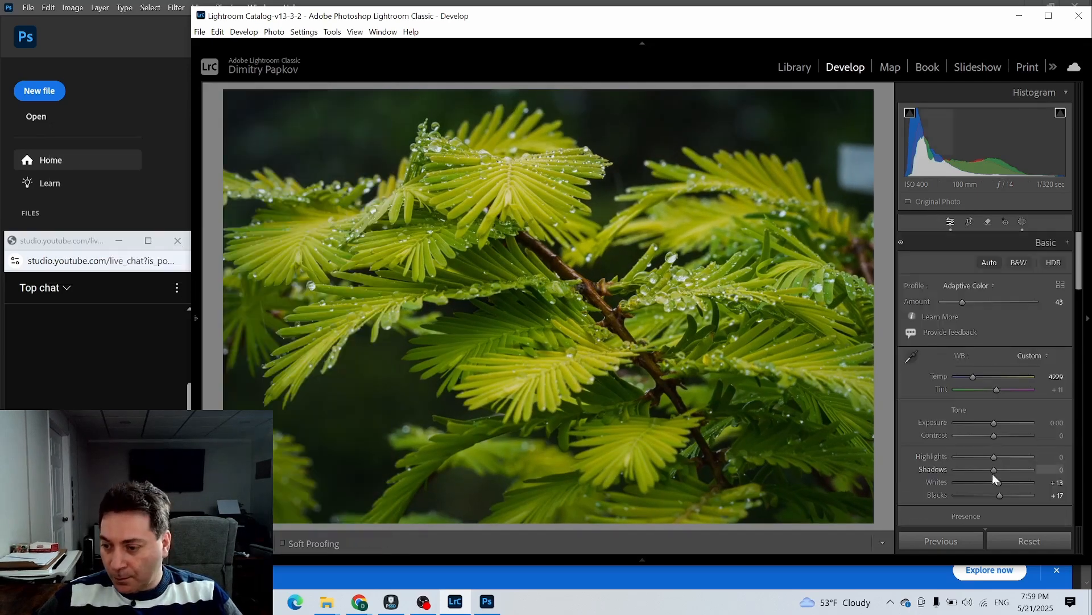
left_click(971, 377)
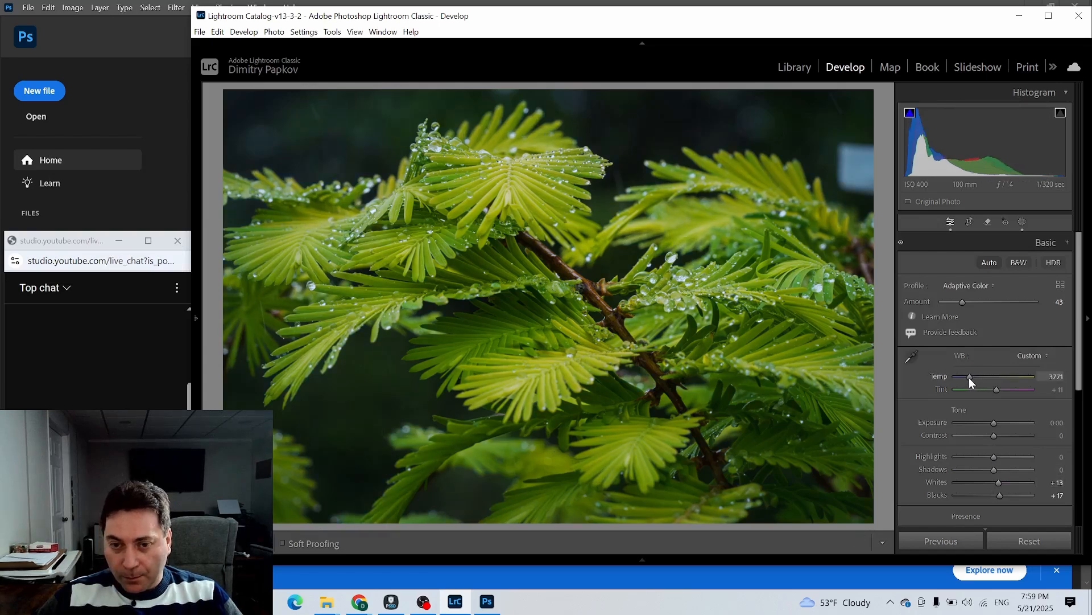
left_click_drag(968, 377, 970, 385)
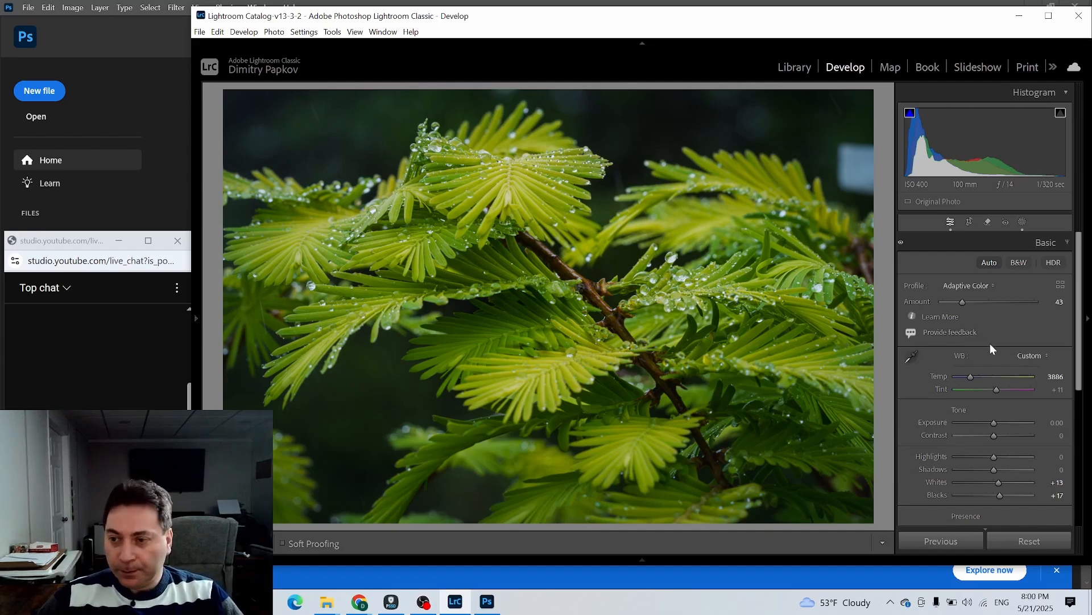
Step: Try a small midtones luminance change in Color Grading, reset it to 0 and switch to the global Tone Curve
scroll(1001, 346, "down", 5)
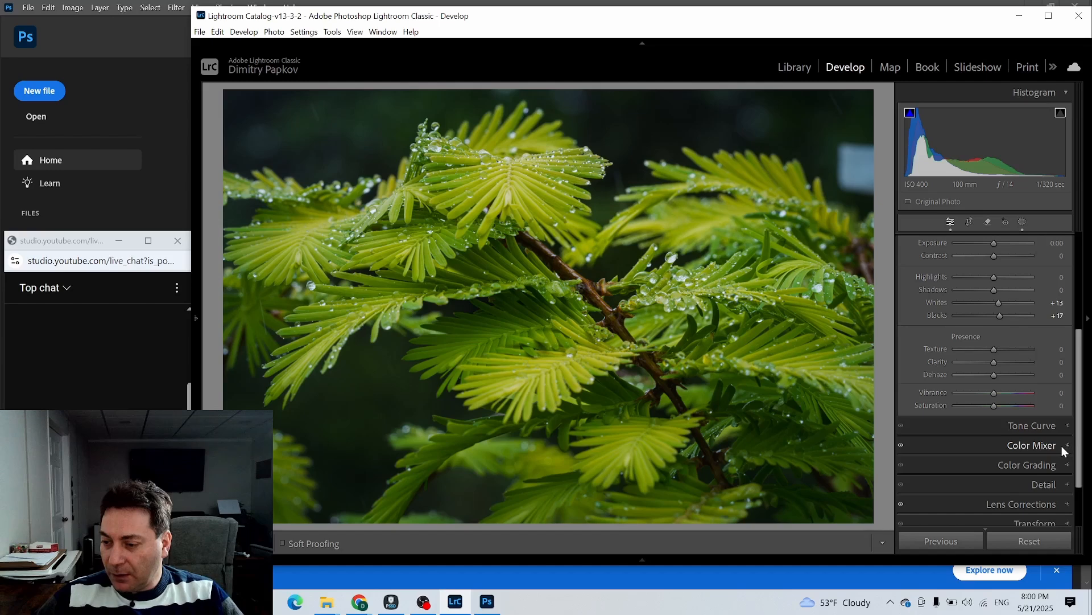
left_click(1060, 464)
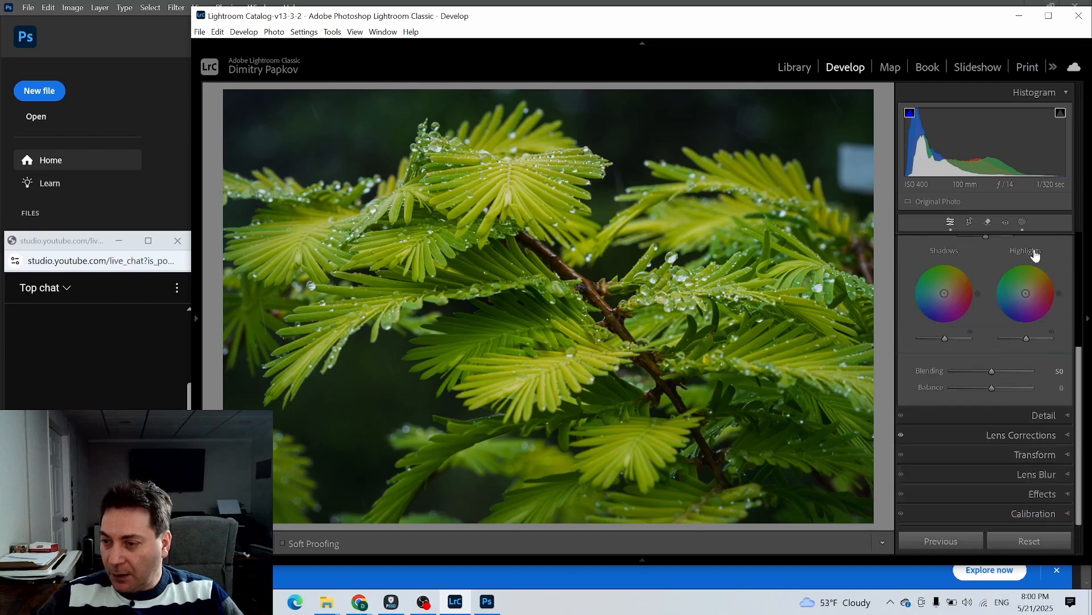
scroll(1036, 256, "up", 3)
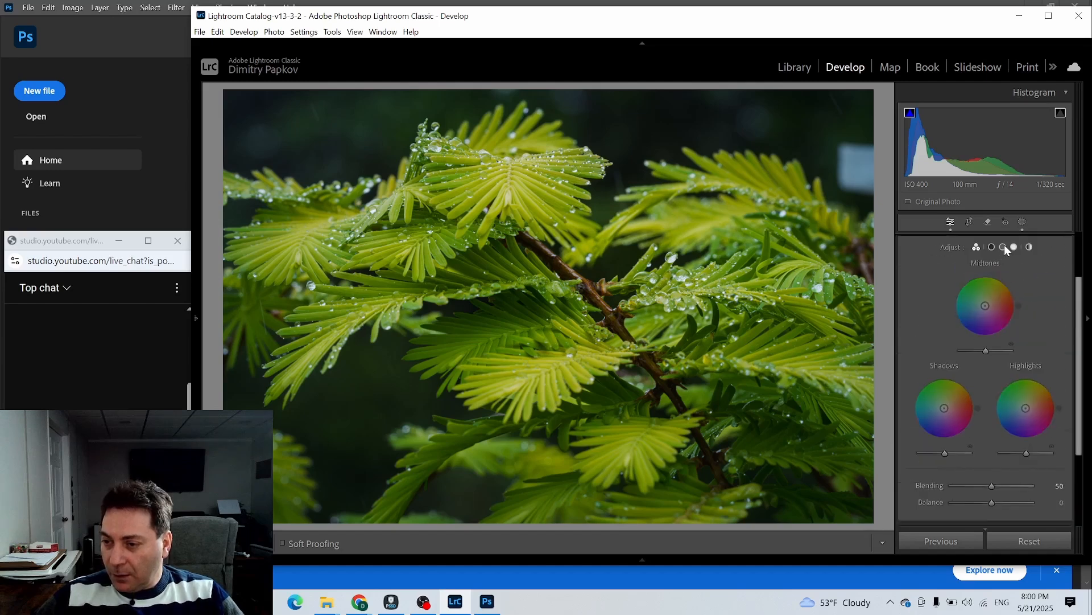
left_click(1004, 247)
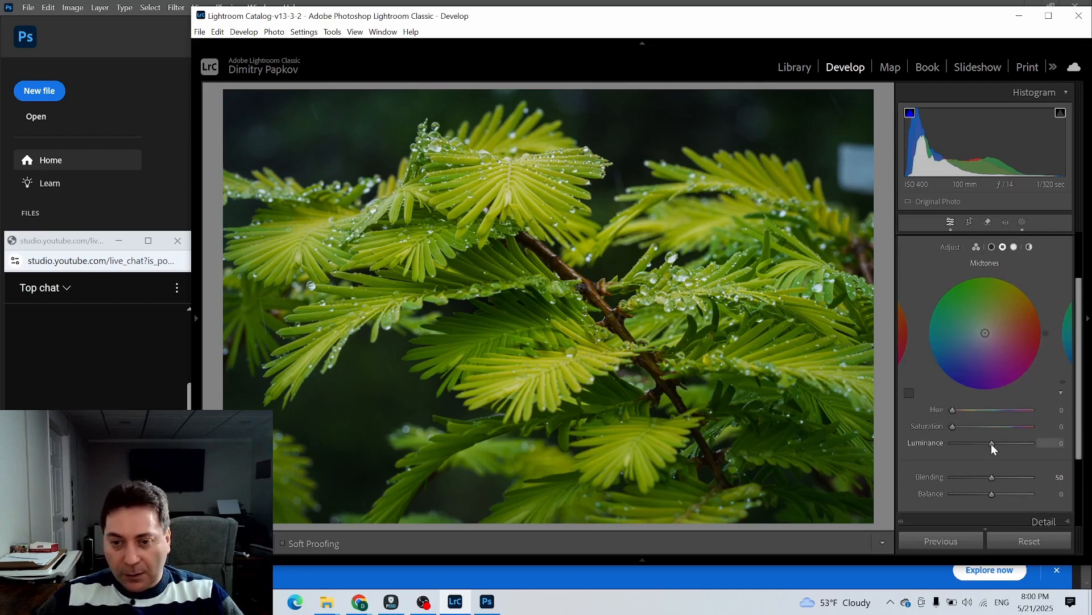
mouse_move(991, 443)
left_mouse_down()
mouse_move(1032, 445)
mouse_move(992, 445)
left_mouse_up()
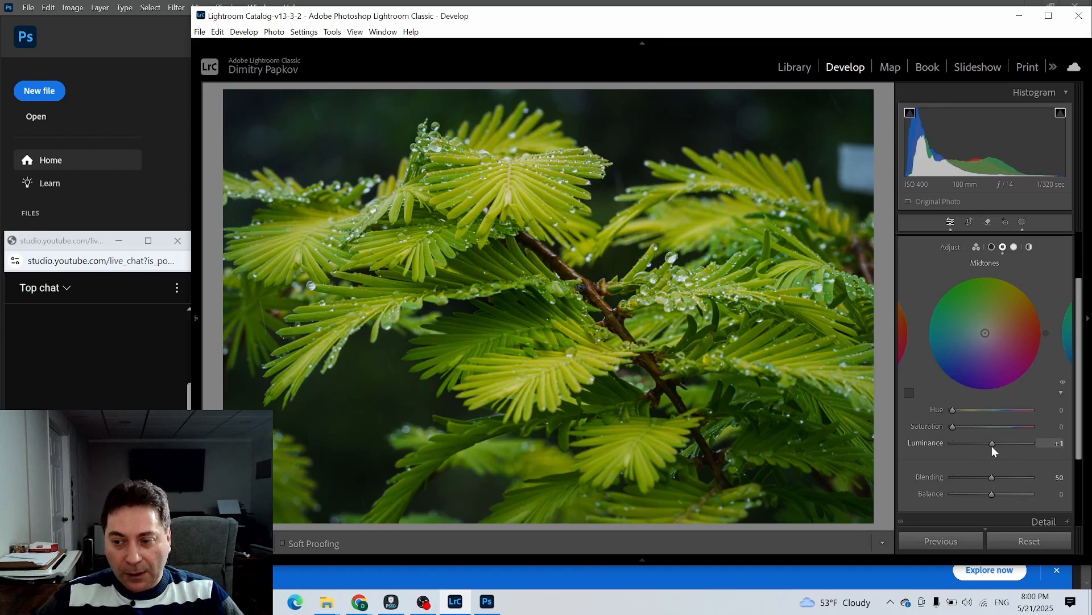
double_click(929, 442)
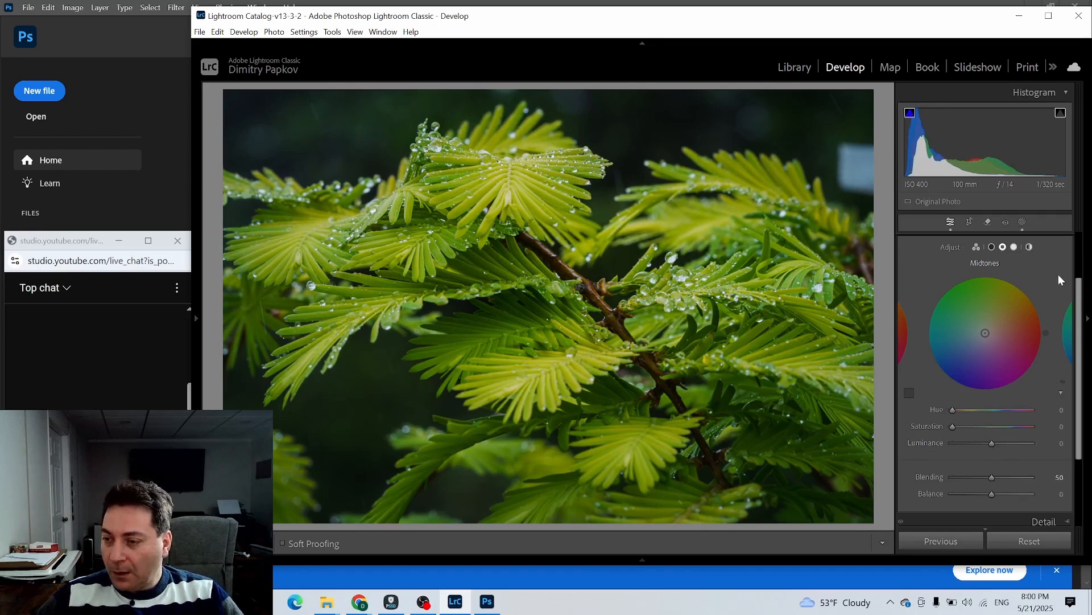
scroll(1053, 296, "up", 3)
left_click(1064, 302)
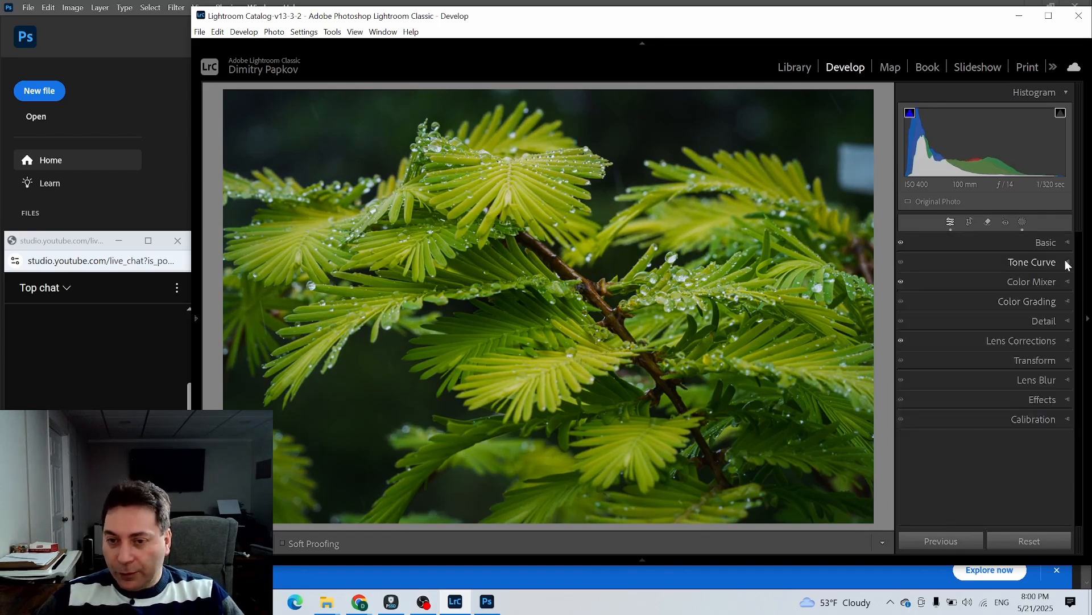
left_click(1066, 264)
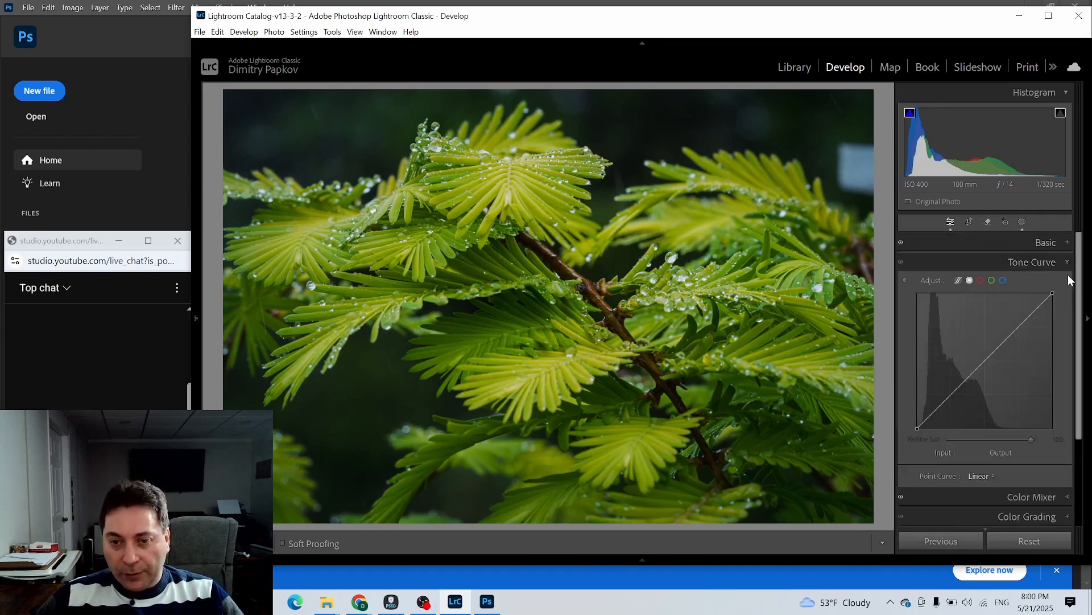
Step: Apply the Medium Contrast curve preset to Mask 1 and compare the photo with the curve switched off and on
left_click(1022, 223)
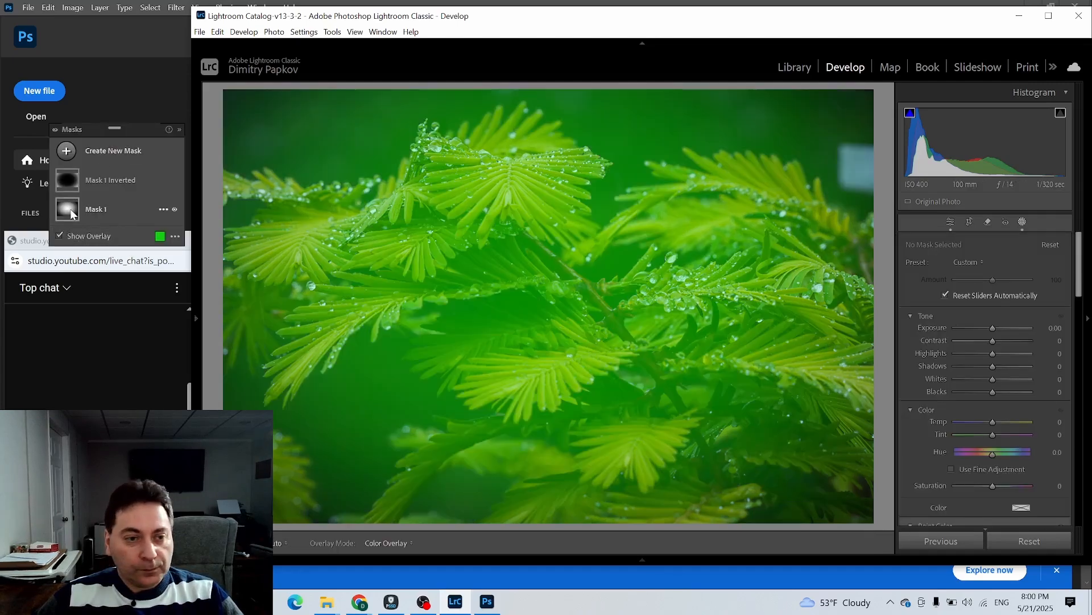
left_click(95, 208)
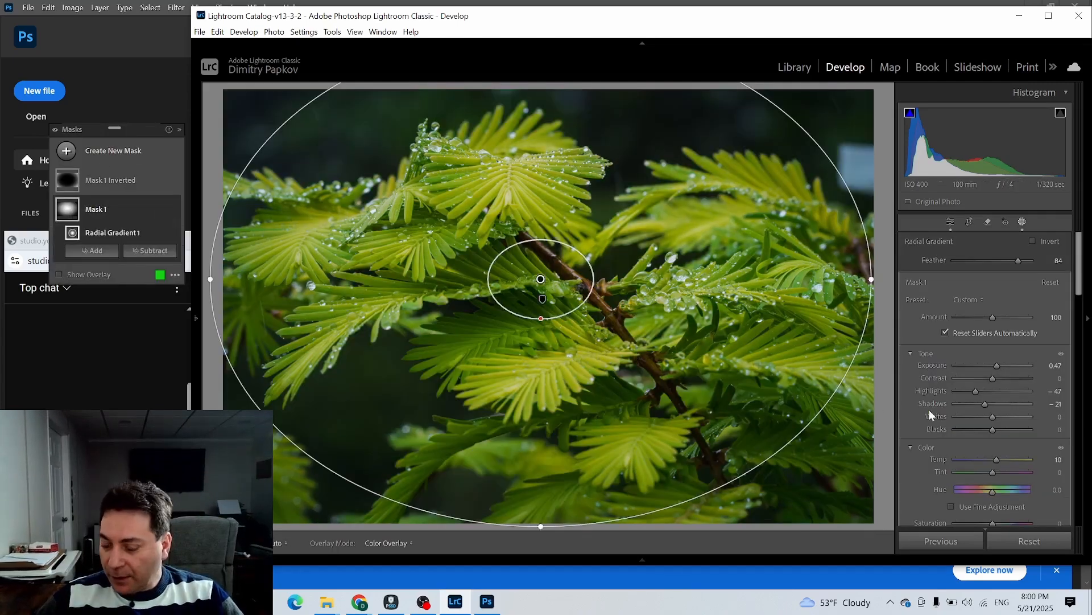
scroll(998, 380, "down", 5)
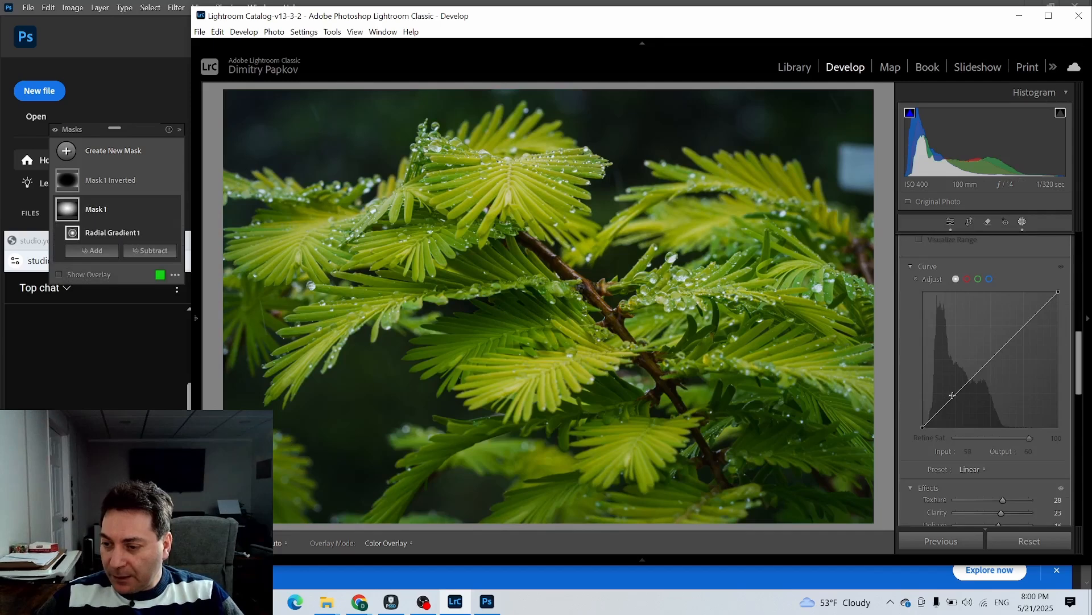
left_click(955, 393)
left_click(982, 472)
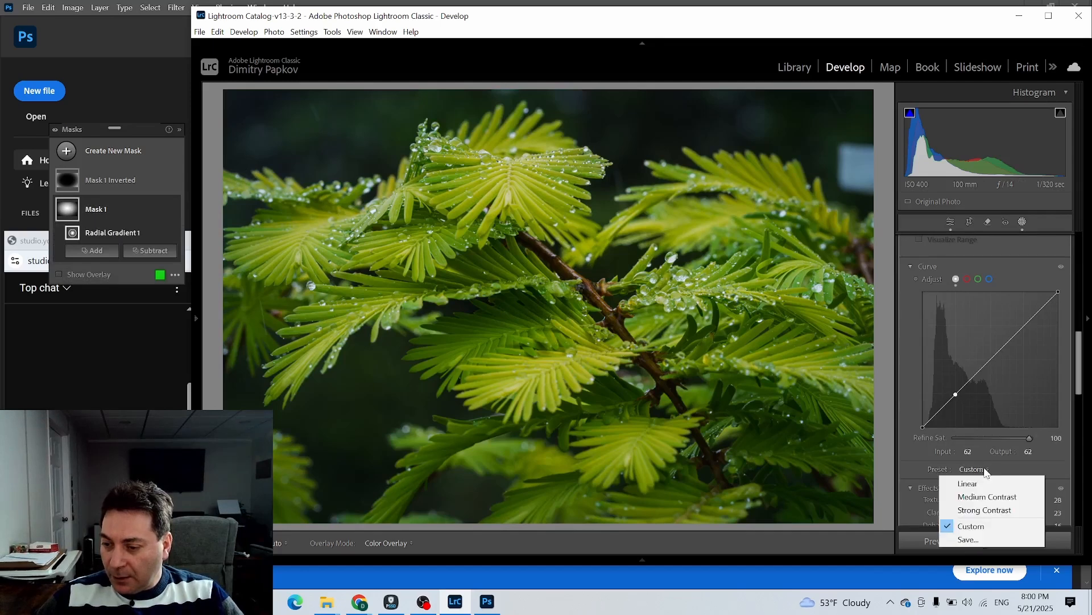
left_click(987, 497)
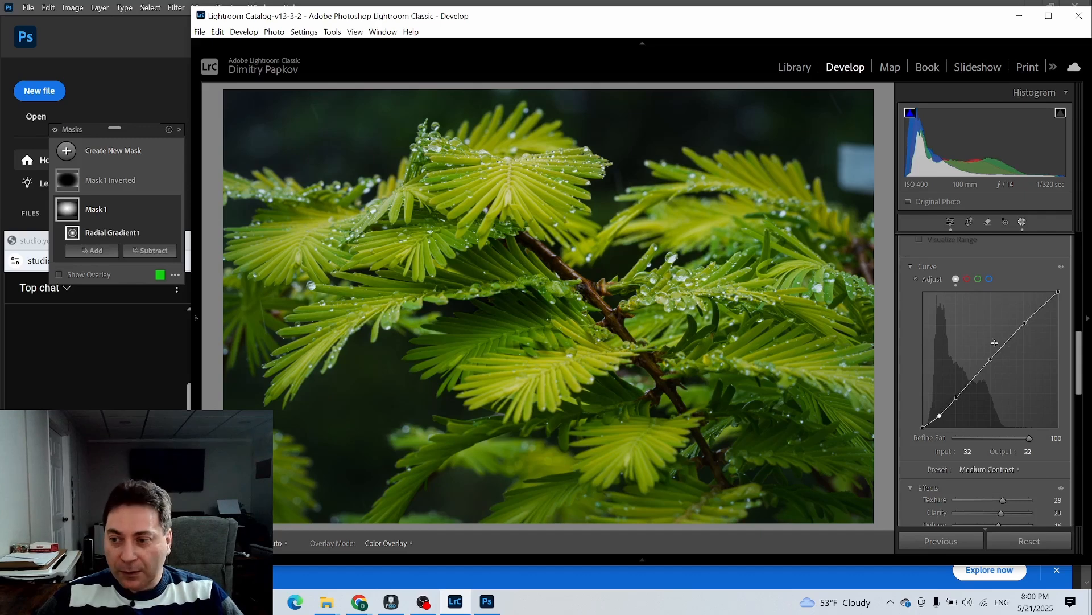
left_click(1061, 269)
left_click(1061, 268)
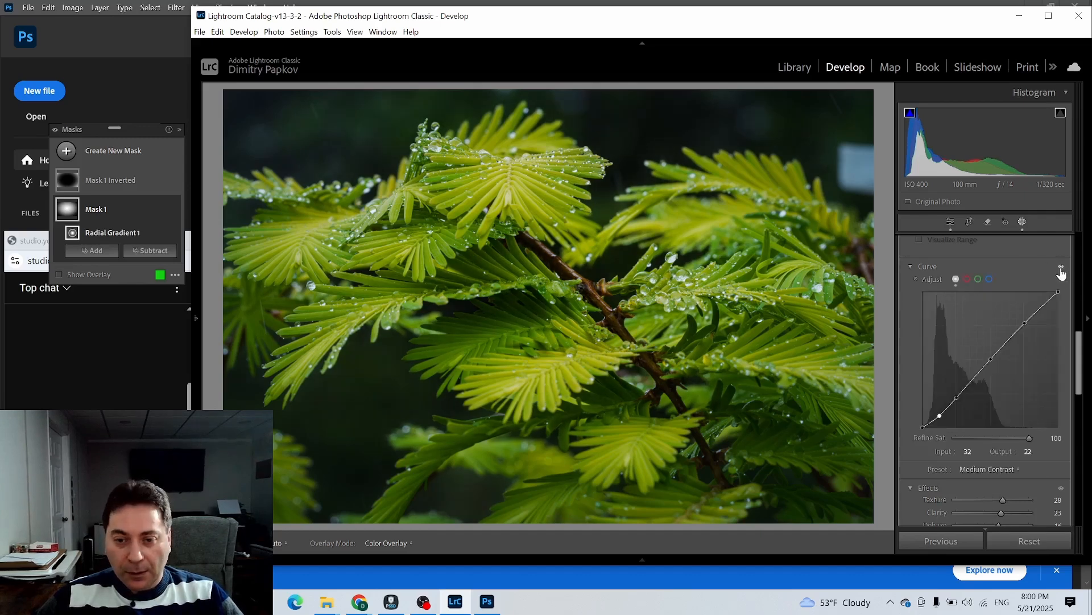
left_click(1062, 269)
left_click(1061, 268)
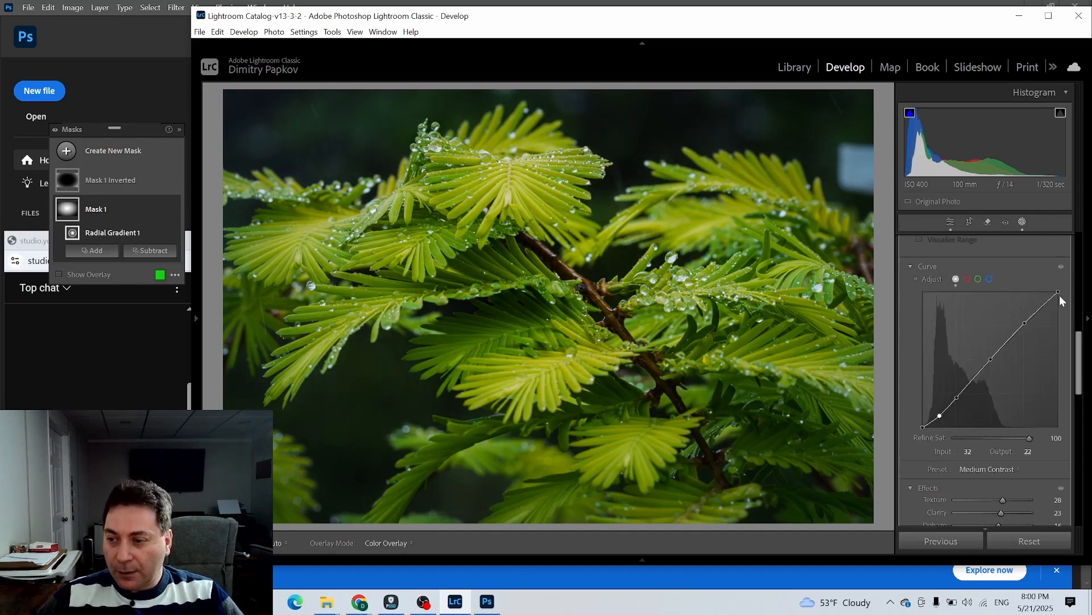
Step: Refine Mask 1's curve by lowering its white point and highlights, setting the midpoint to 130/124 and raising the black point output to 9
left_click_drag(1059, 291, 1024, 327)
left_click_drag(991, 359, 992, 362)
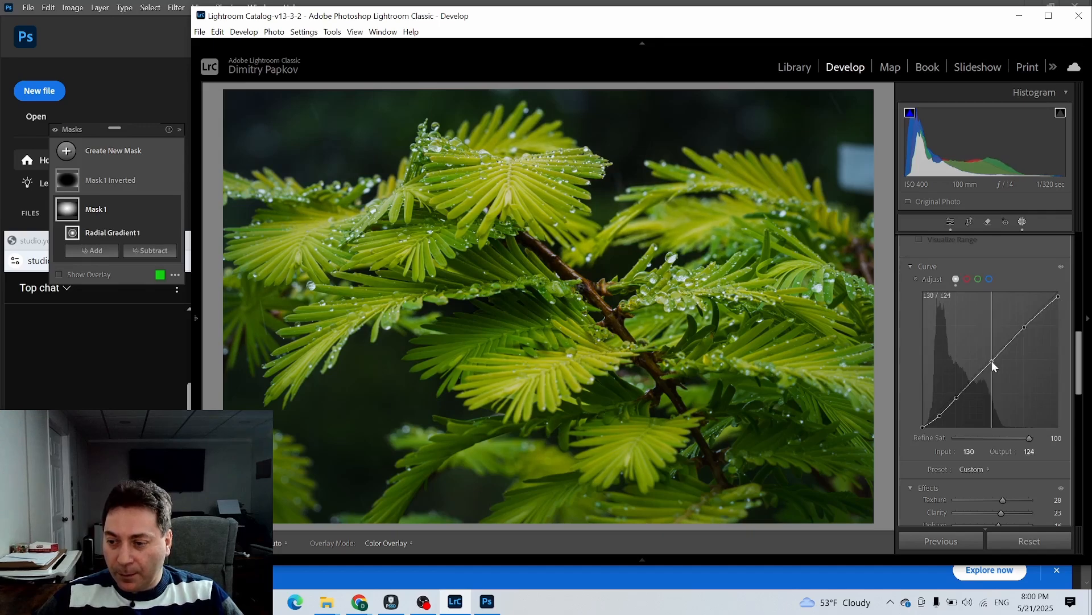
left_click_drag(957, 398, 957, 398)
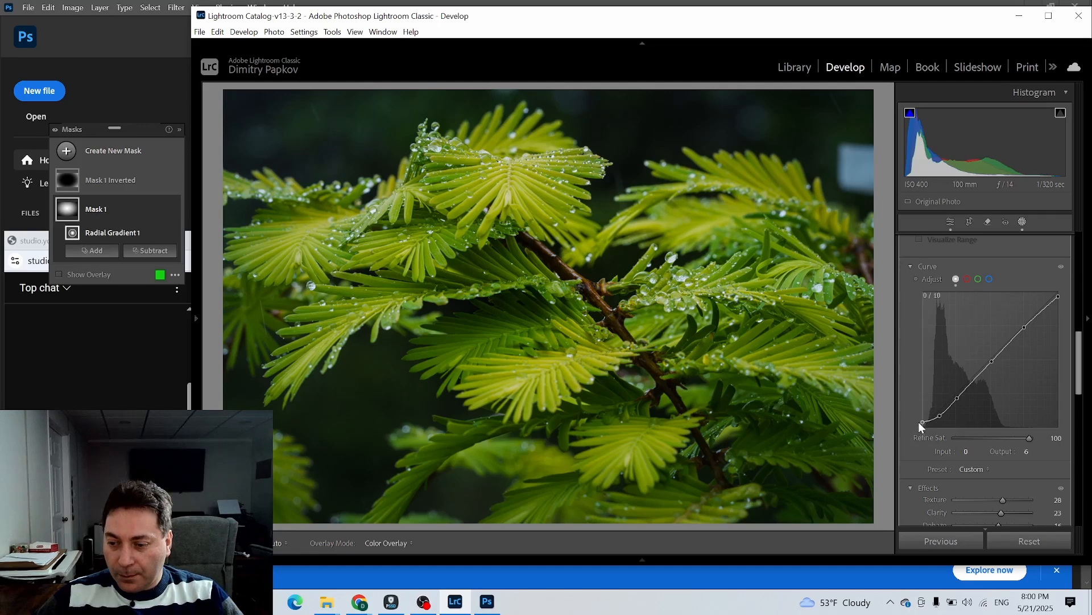
left_click_drag(920, 423, 920, 421)
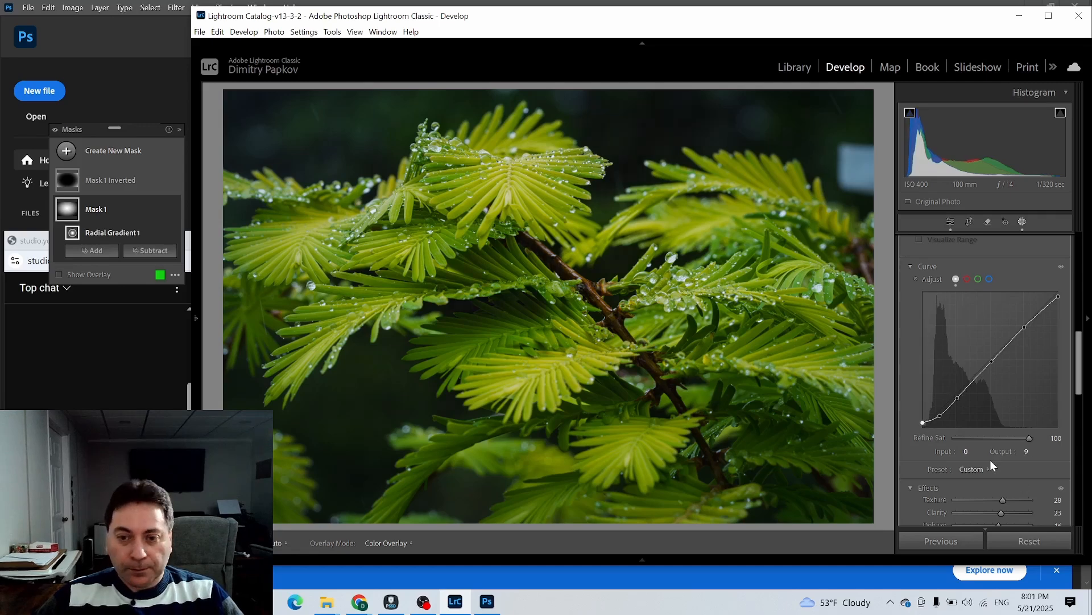
Step: Create a new brush mask and set its Whites to 13, Temp to 17, Exposure to -0.19 and Highlights to 20
left_click(1023, 222)
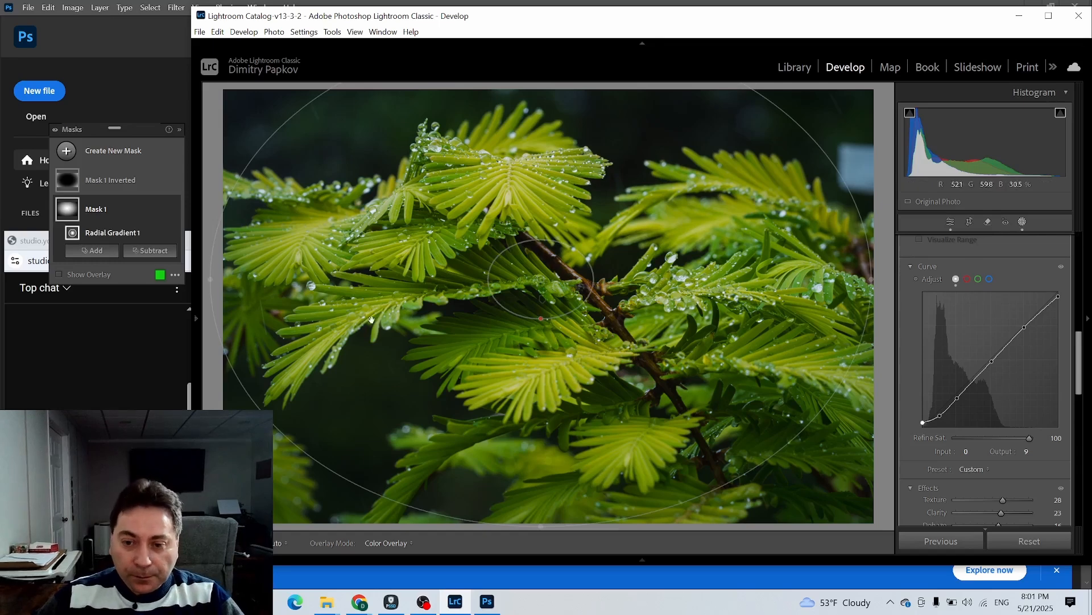
left_click(64, 151)
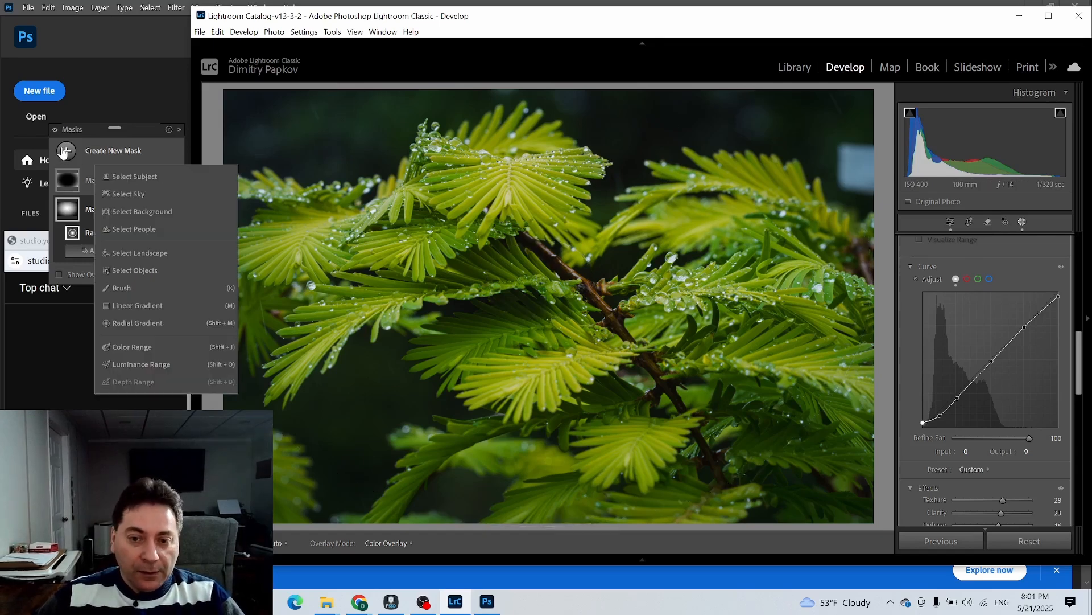
left_click(121, 288)
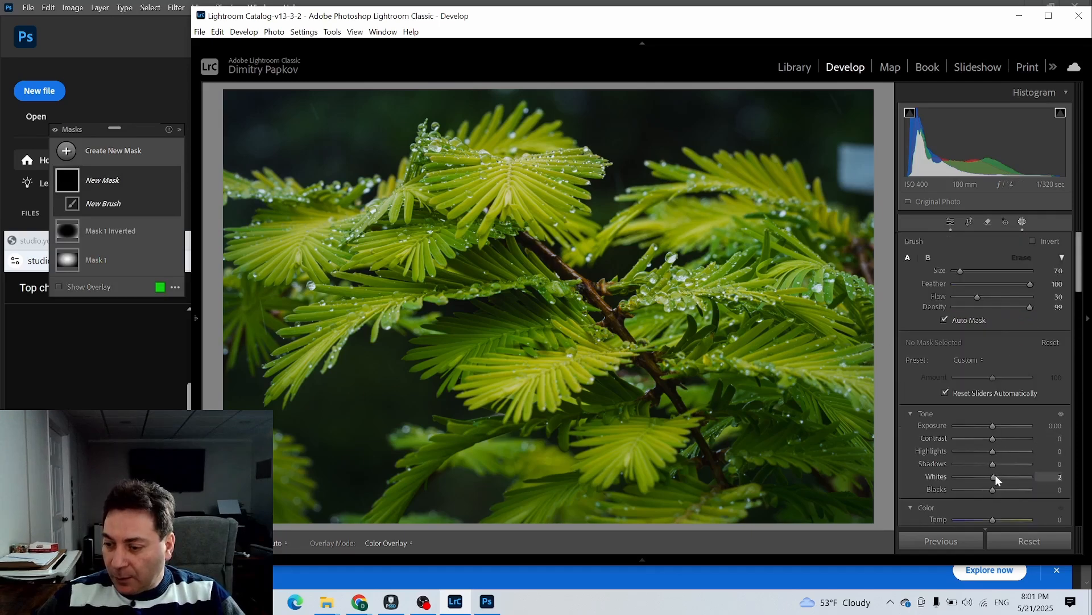
left_click_drag(995, 476, 997, 478)
left_click_drag(992, 520, 999, 520)
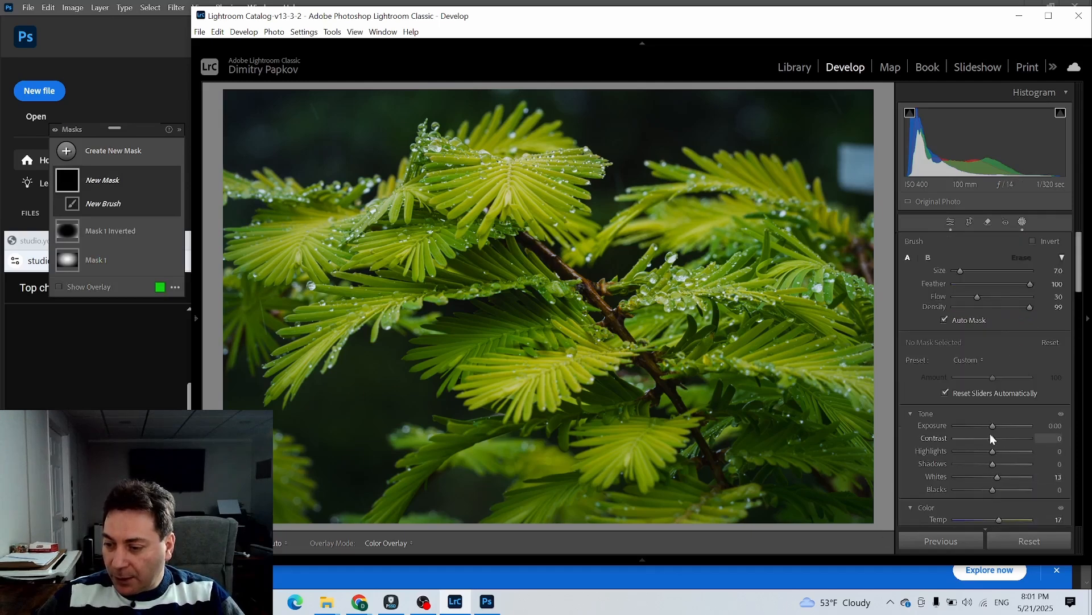
left_click_drag(991, 427, 1000, 451)
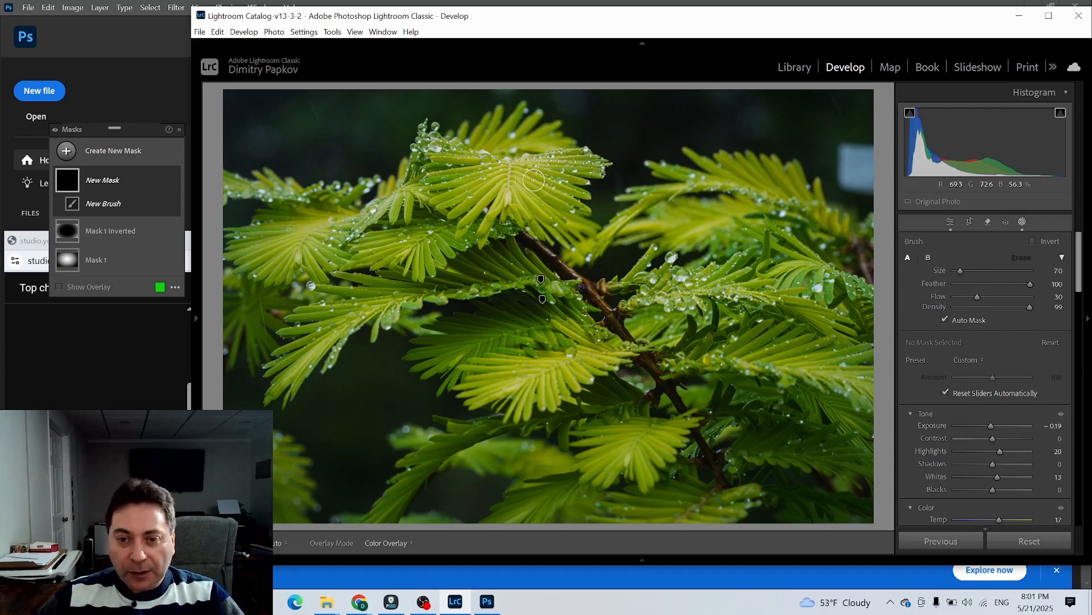
Step: Brush the new mask over the large upper central frond and lower its Exposure to -0.23
mouse_move(526, 155)
left_mouse_down()
mouse_move(581, 155)
mouse_move(517, 156)
mouse_move(573, 162)
mouse_move(545, 179)
mouse_move(521, 177)
mouse_move(579, 205)
mouse_move(565, 185)
left_mouse_up()
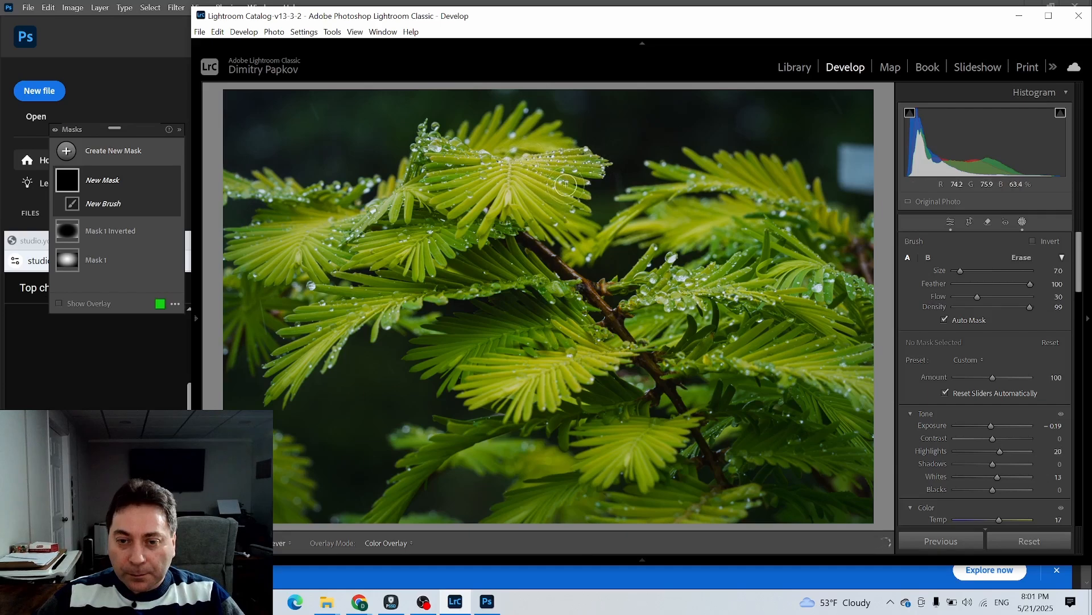
left_click_drag(513, 152, 534, 169)
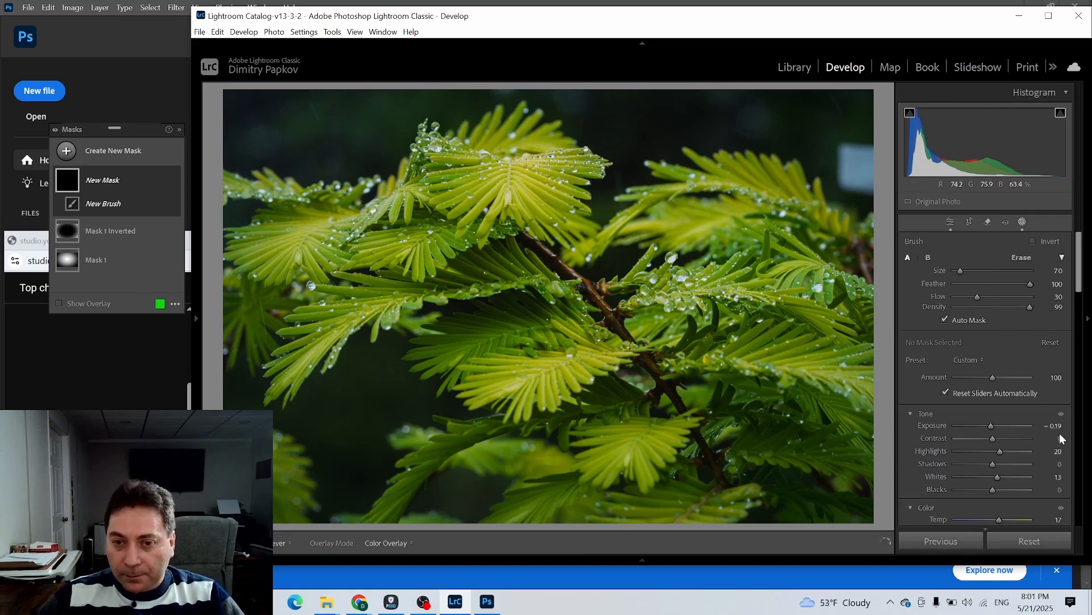
left_click_drag(993, 427, 990, 428)
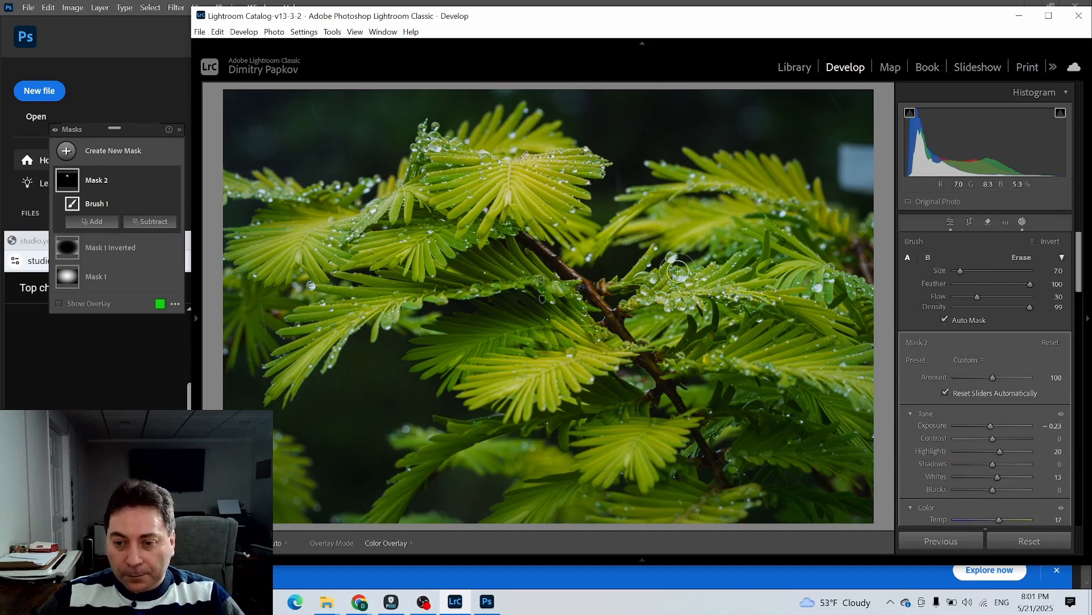
Step: Extend Mask 2 with brush strokes over the lighter parts of the surrounding fronds on both sides of the stem
key("h")
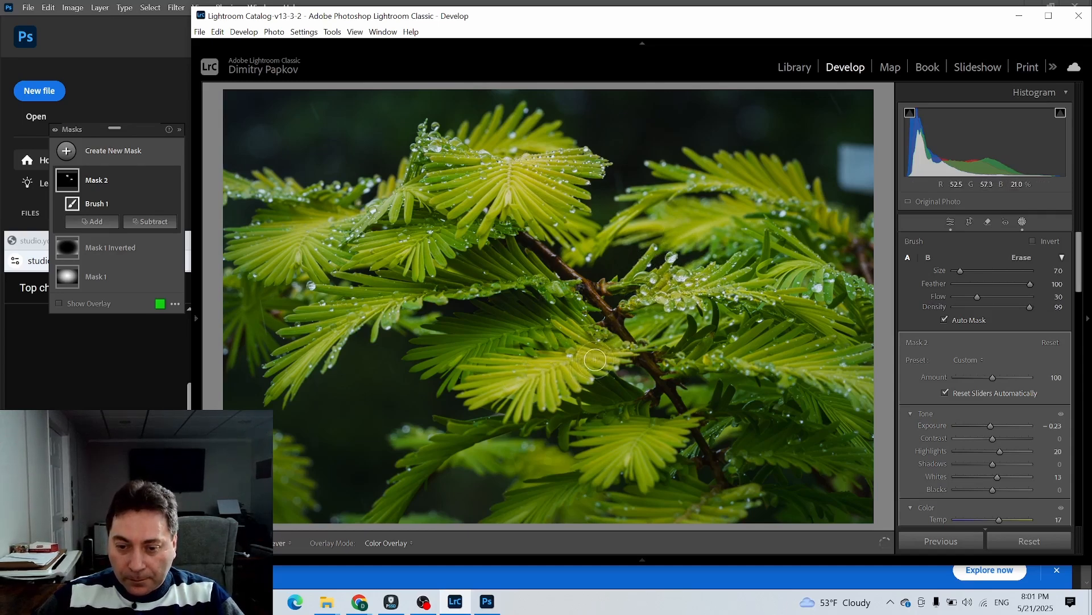
key("h")
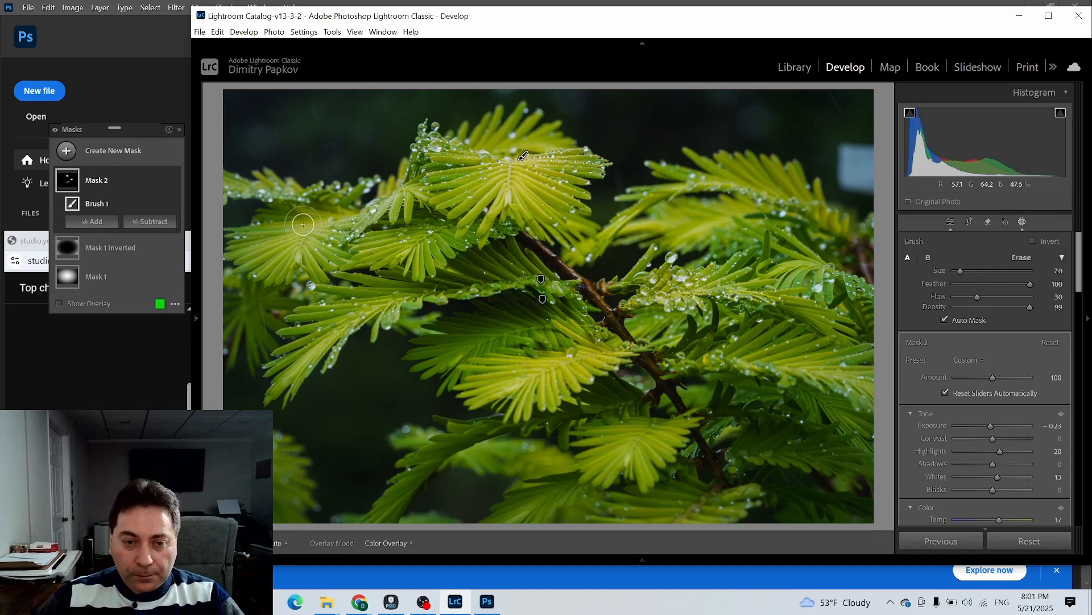
key("h")
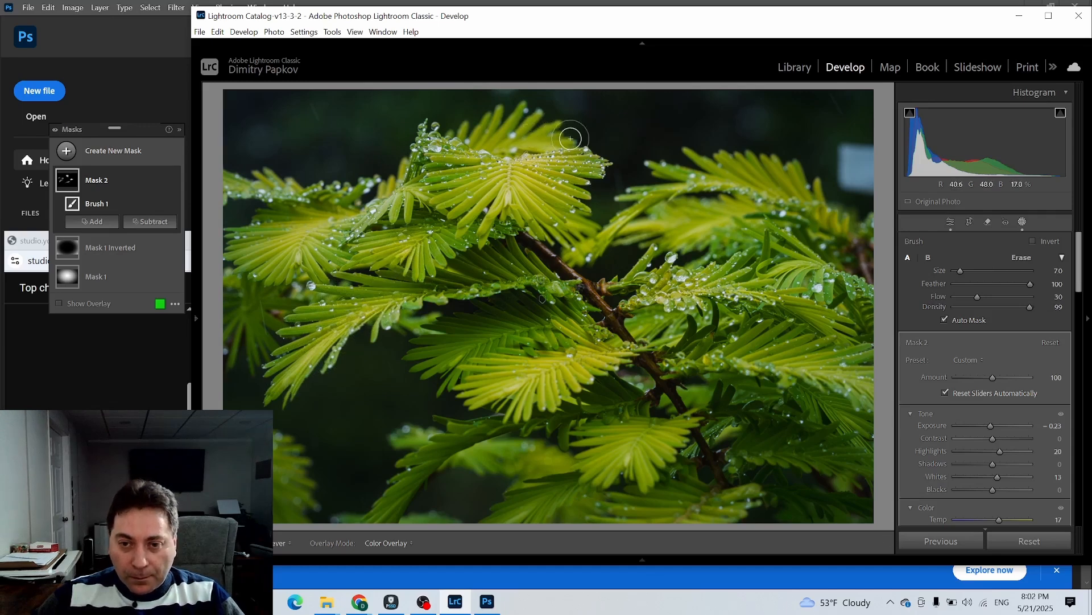
left_click_drag(570, 138, 493, 131)
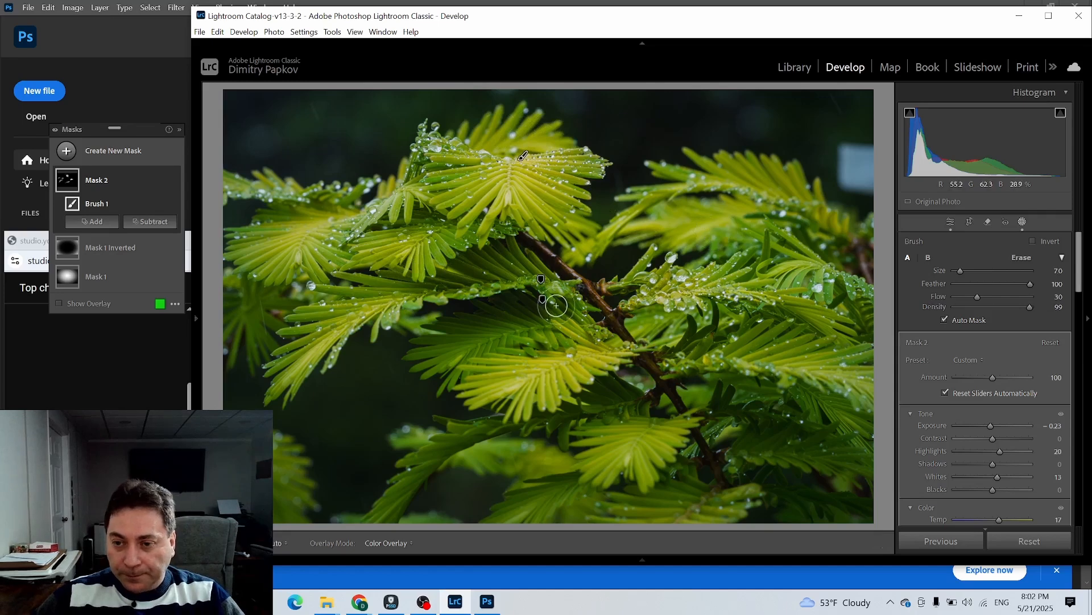
mouse_move(796, 370)
left_mouse_down()
mouse_move(865, 374)
mouse_move(801, 378)
mouse_move(840, 379)
left_mouse_up()
left_click_drag(783, 265, 765, 267)
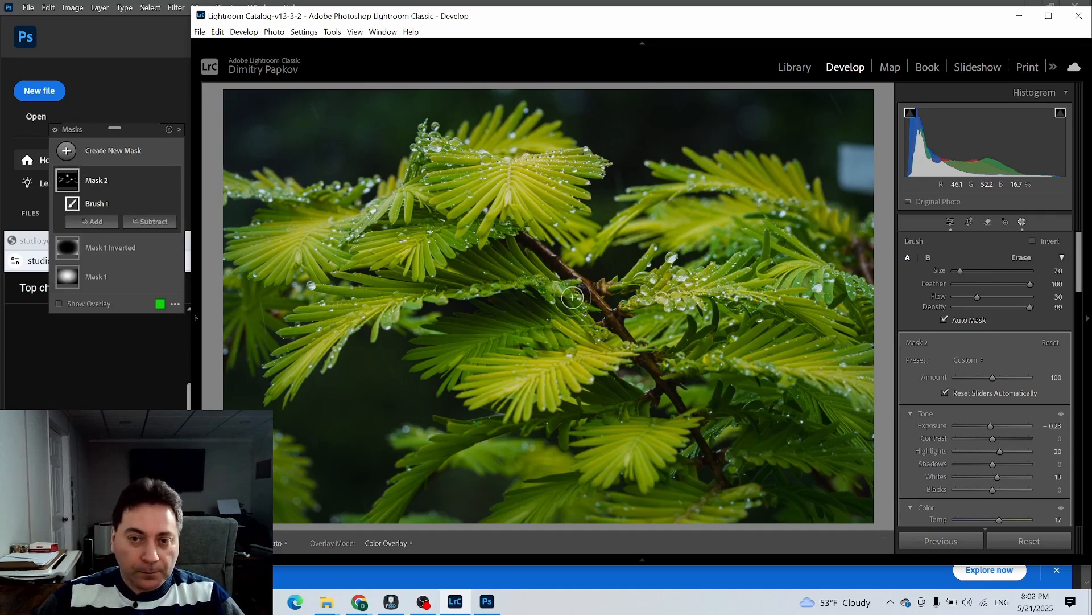
Step: Create another brush mask and set its Blacks to -17, Temp to -20 and Exposure to -0.56
left_click(66, 152)
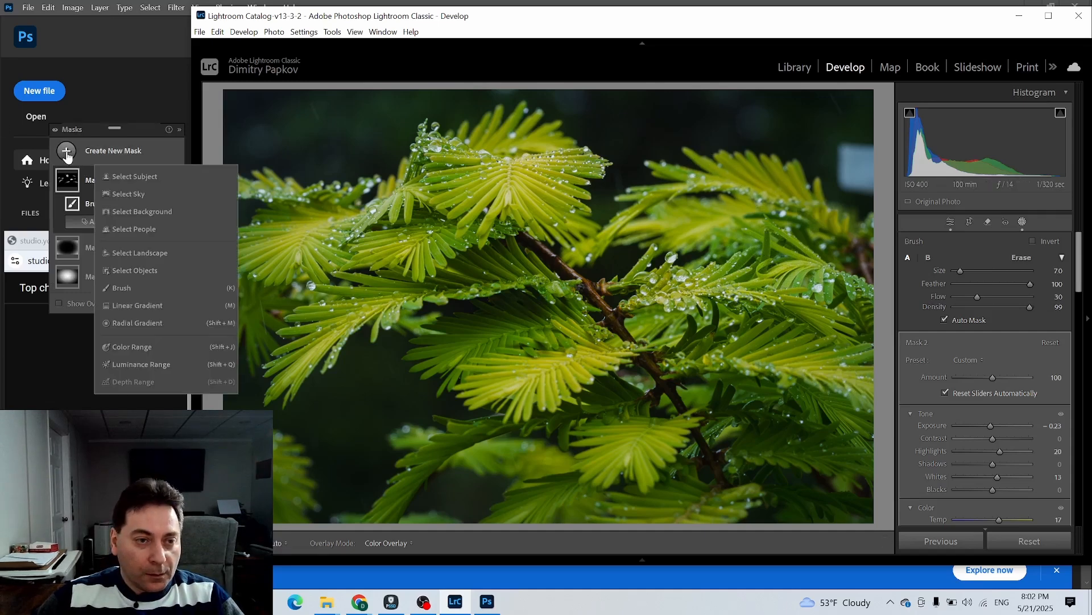
left_click(122, 288)
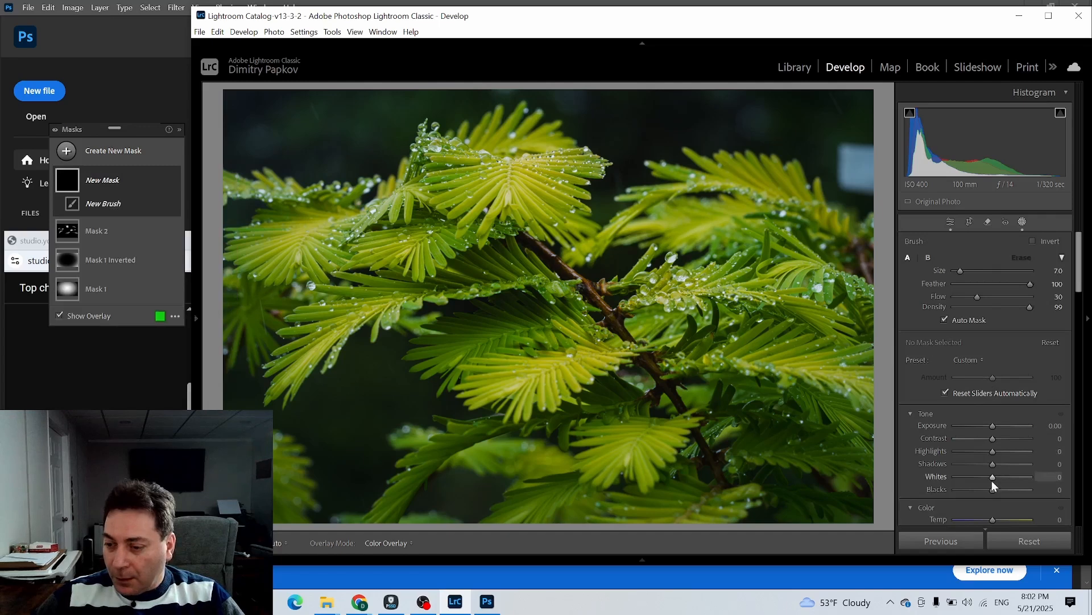
left_click_drag(993, 490, 987, 518)
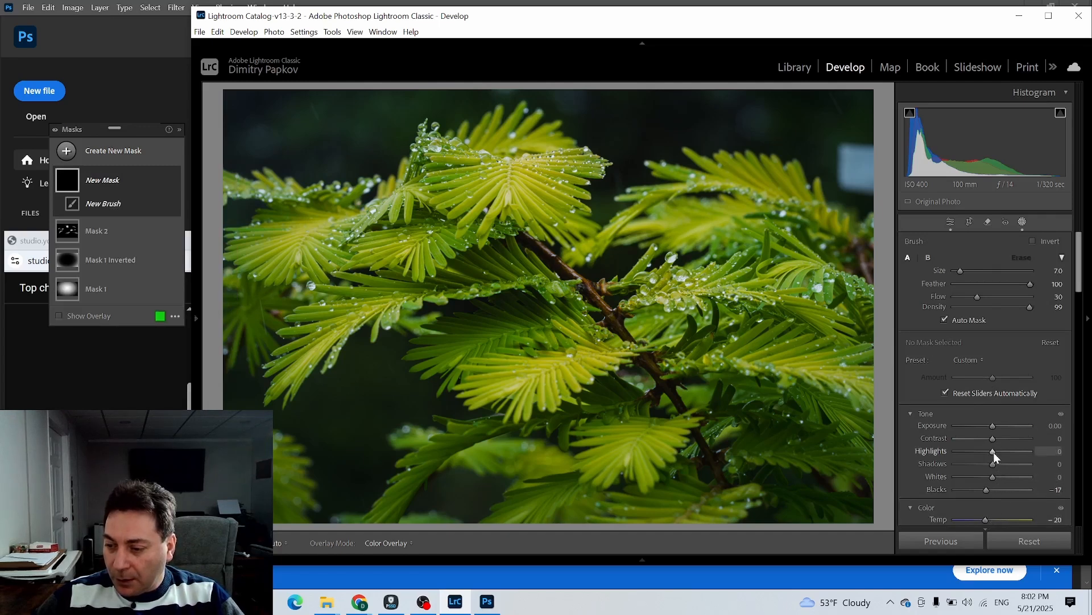
left_click_drag(992, 428, 987, 427)
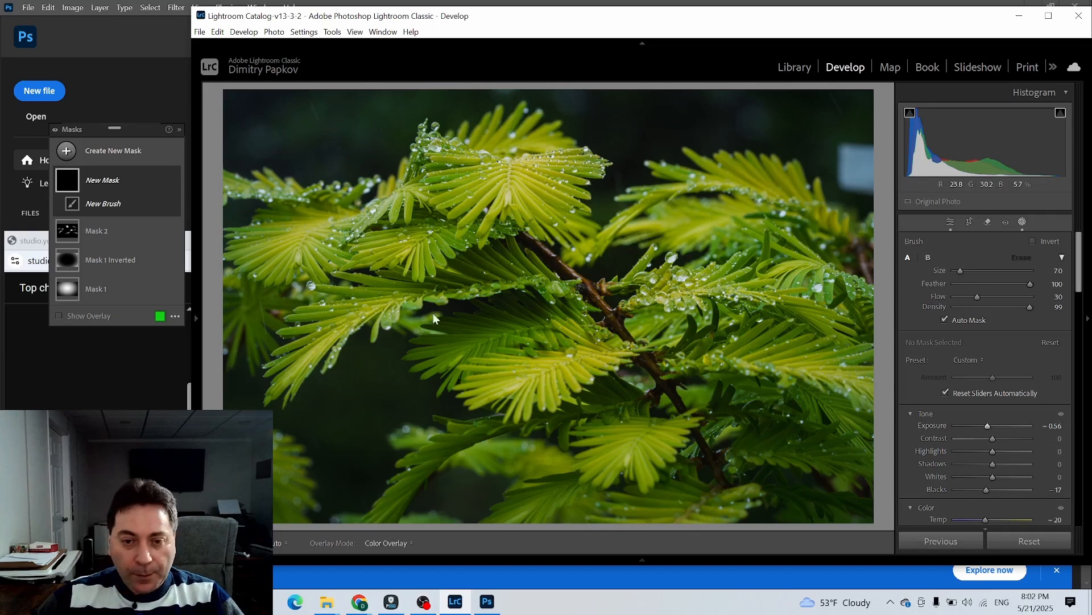
Step: Brush the new darkening mask over the shaded areas of the upper central fronds, reducing the brush size to 6.0
mouse_move(429, 228)
left_mouse_down()
mouse_move(385, 238)
mouse_move(448, 254)
left_mouse_up()
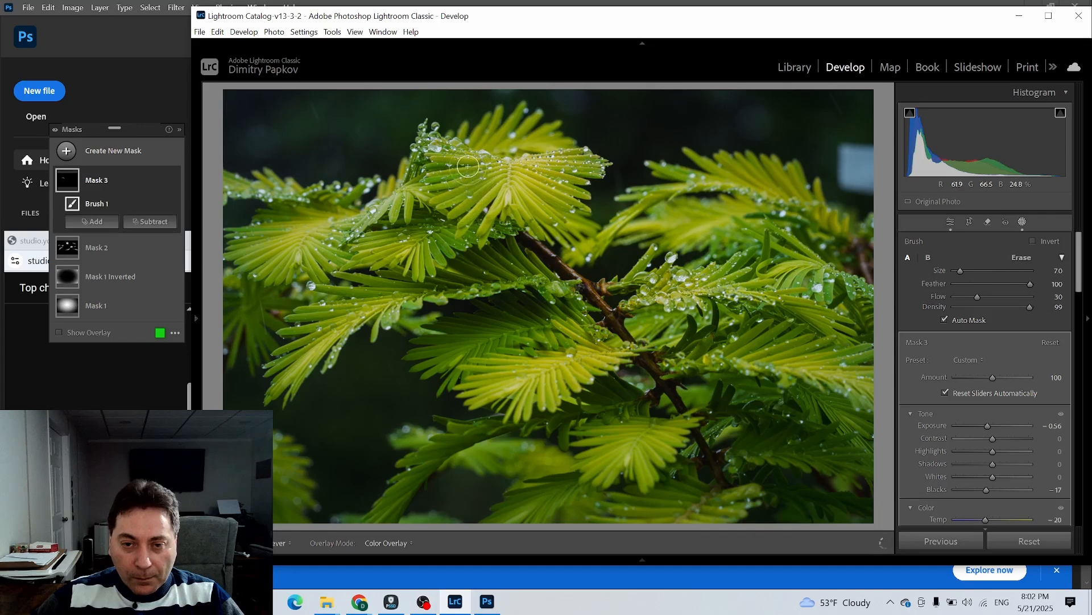
left_click(605, 334)
scroll(538, 189, "down", 1)
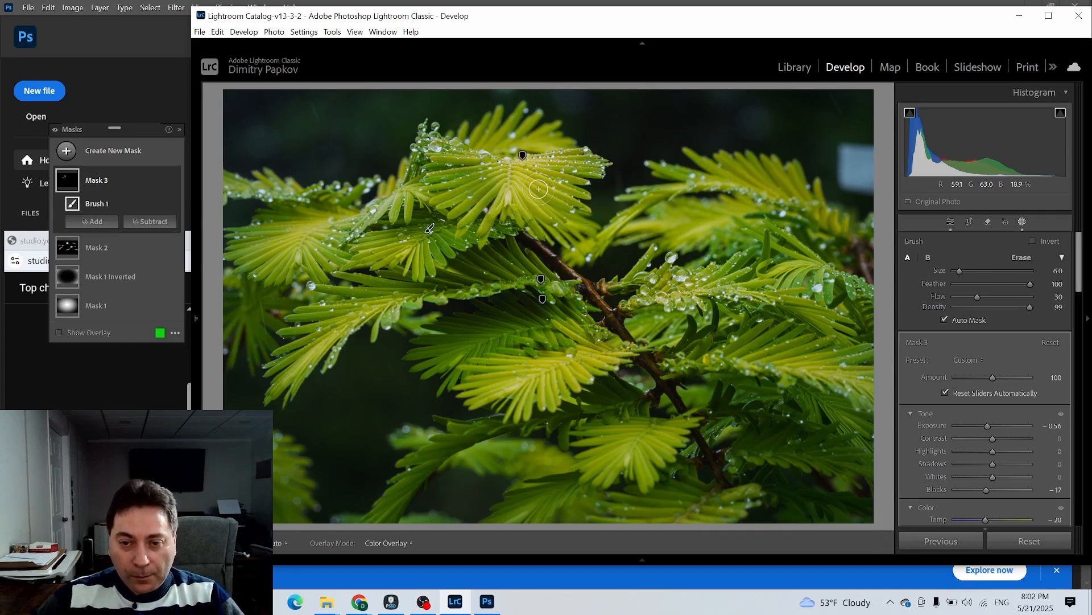
key("h")
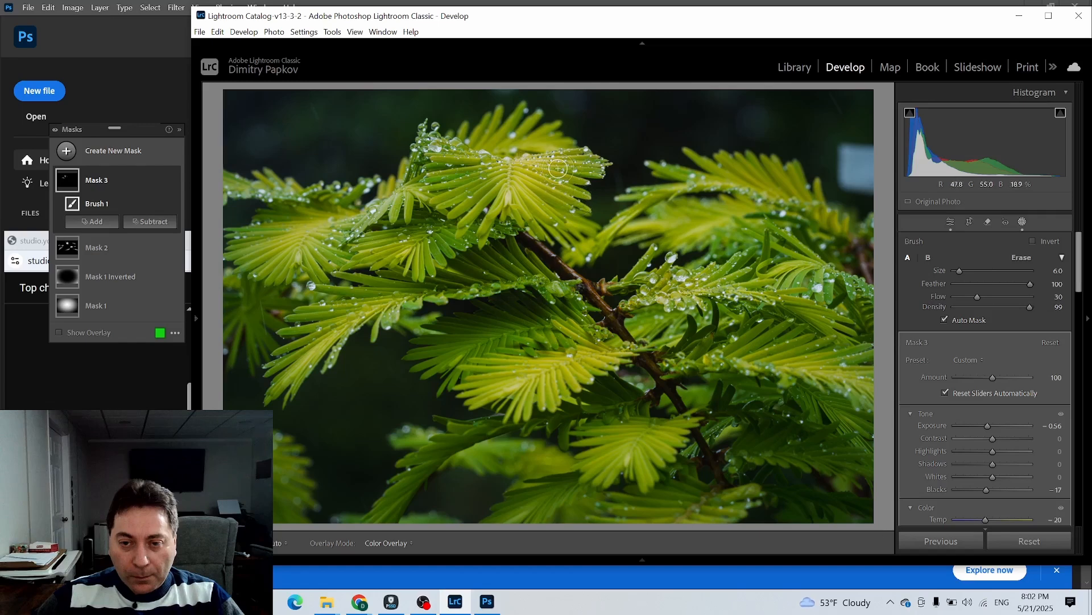
key("h")
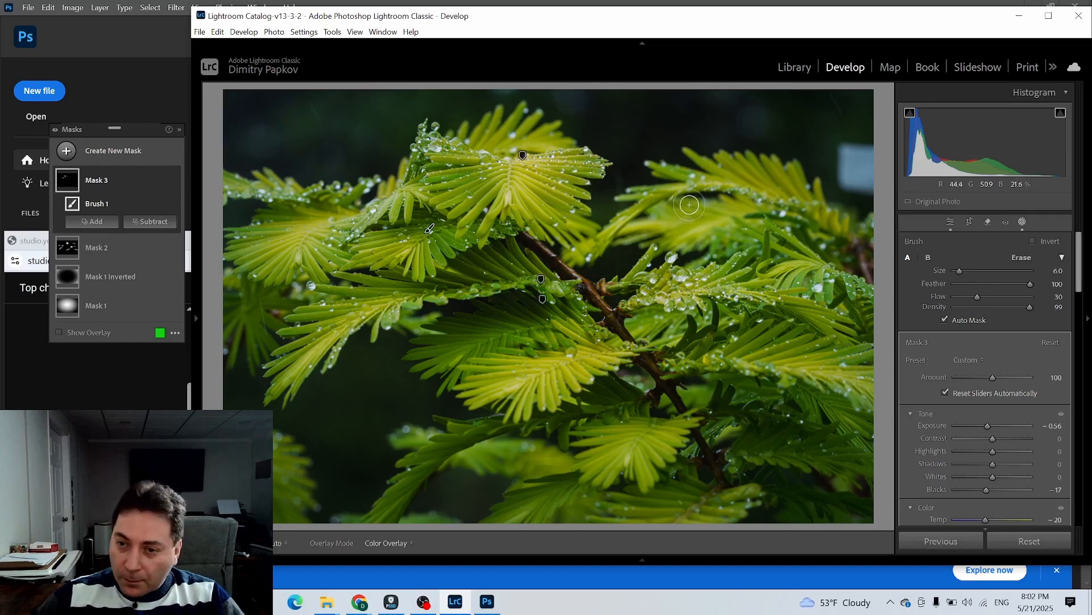
Step: Extend Mask 3 with brush strokes over the darker areas of the outer and lower fronds and around the stem
key("h")
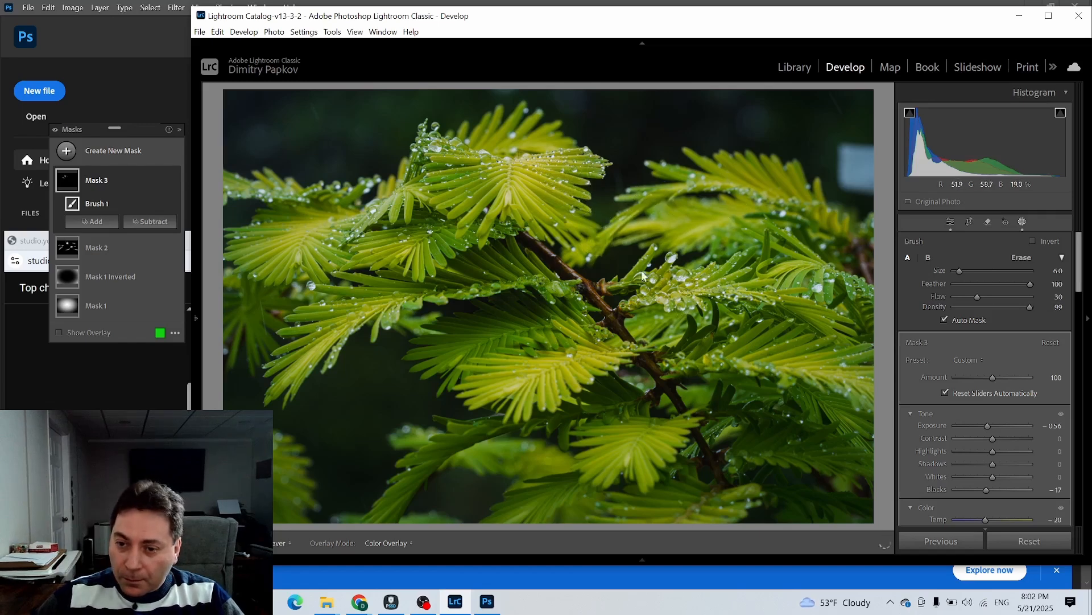
key("h")
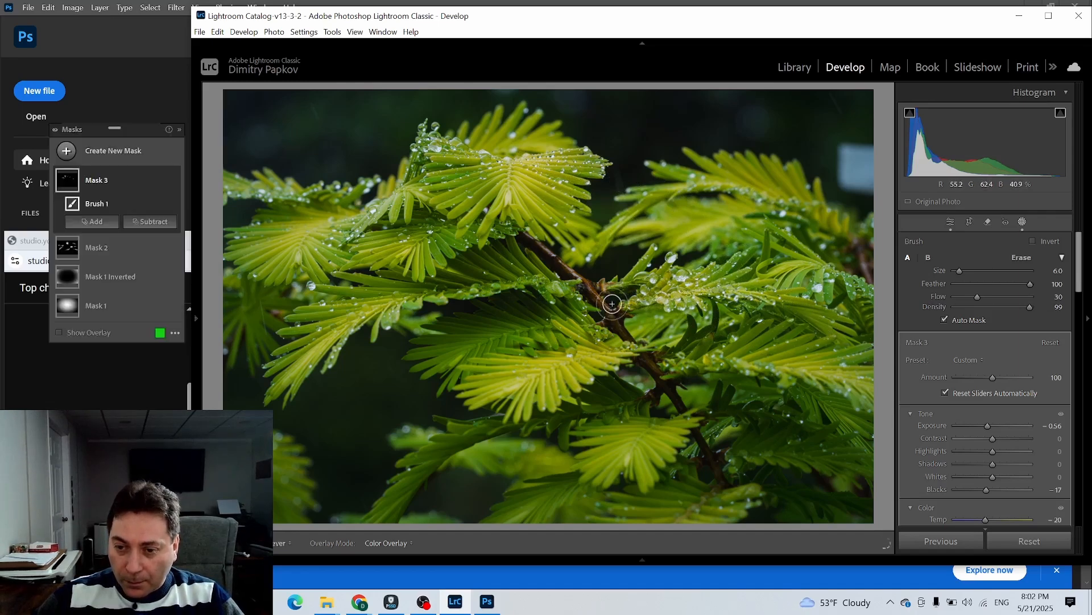
key("h")
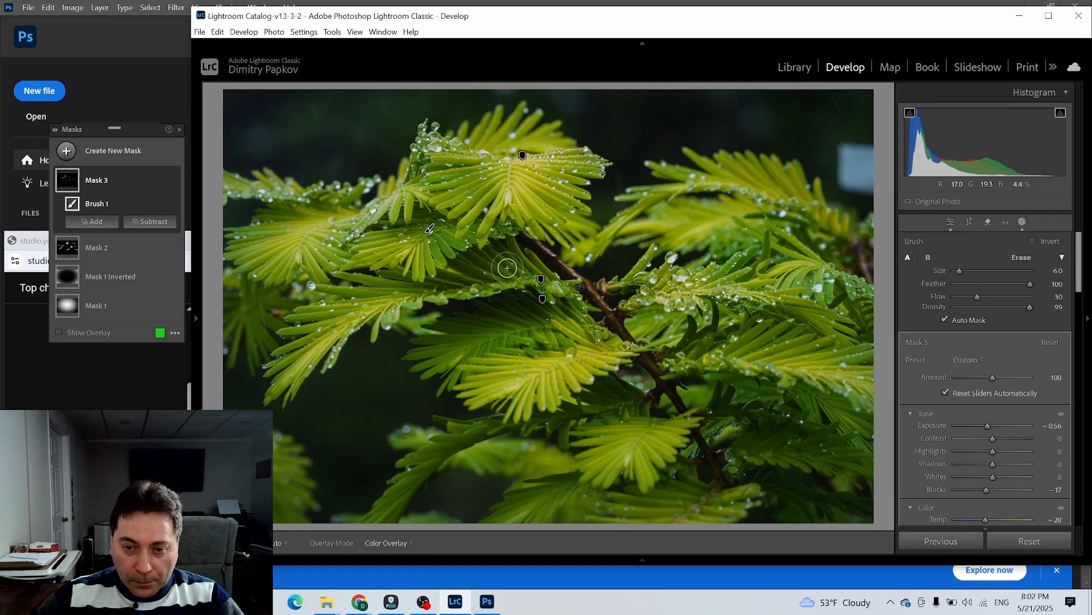
key("h")
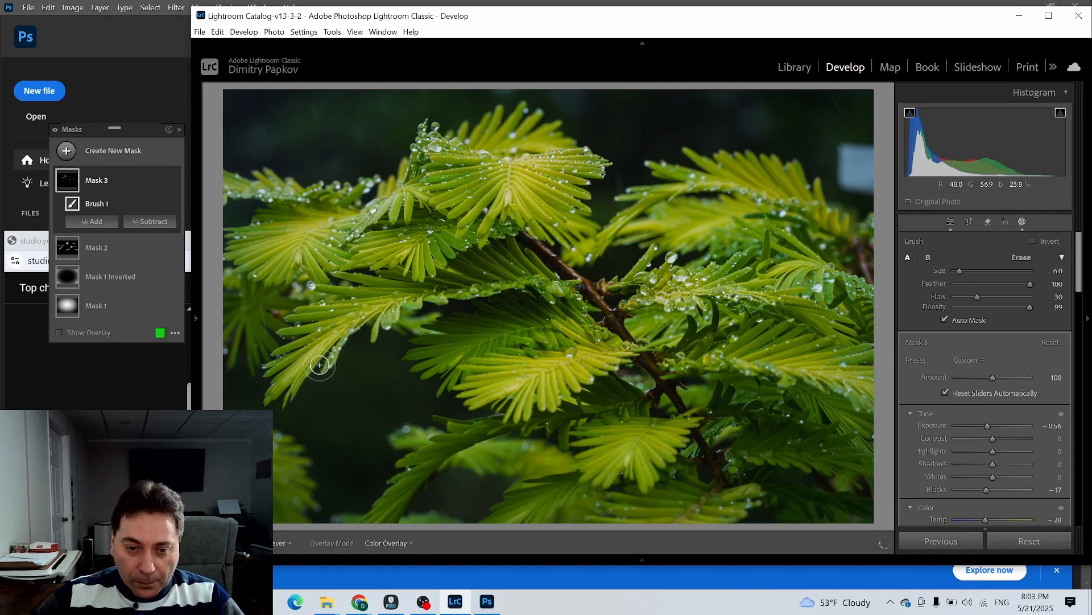
key("h")
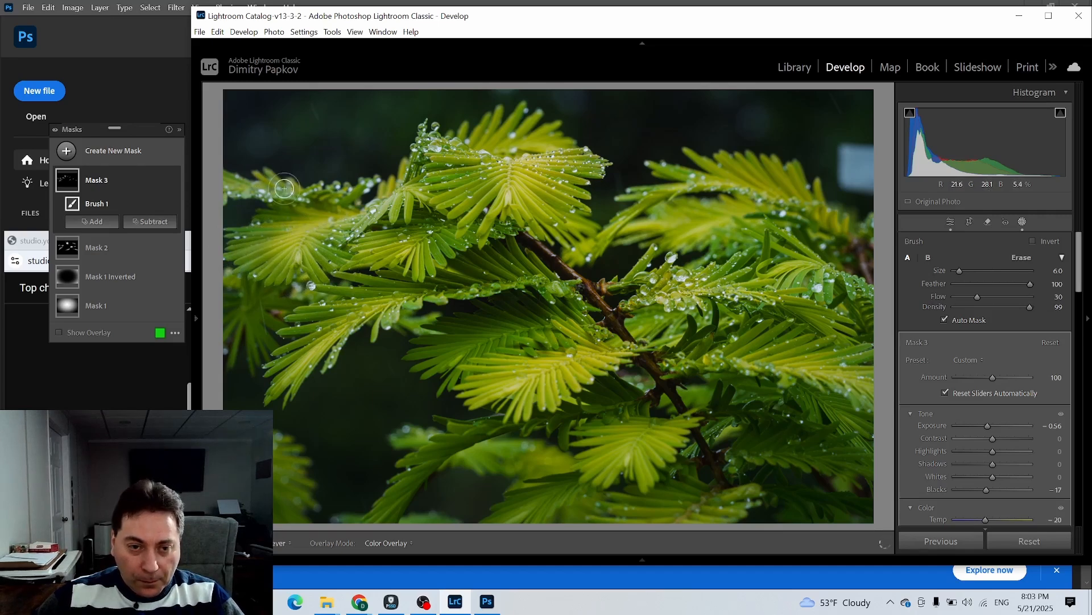
key("h")
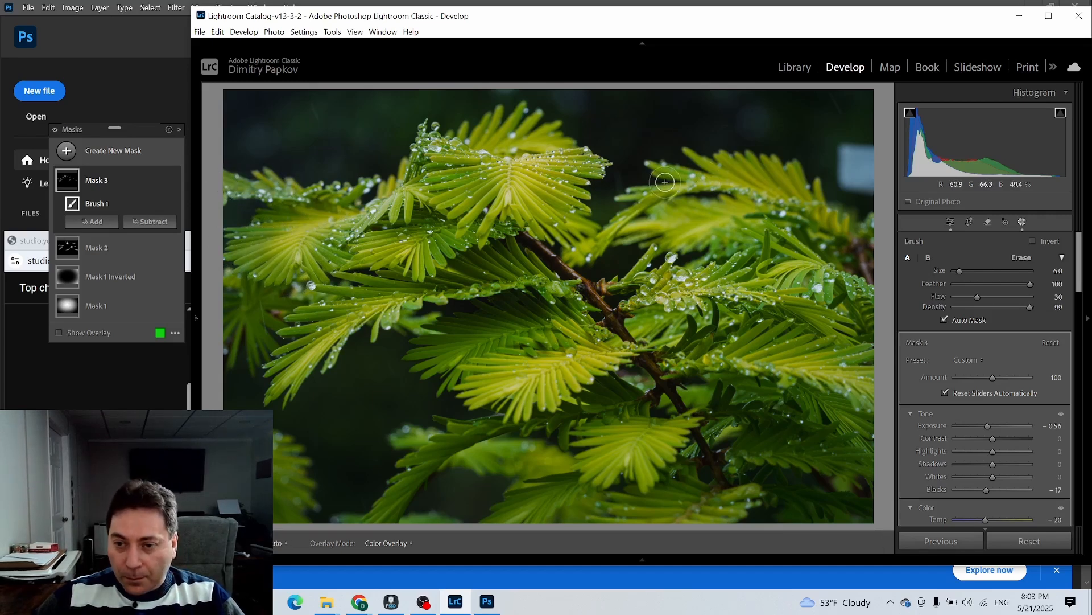
key("h")
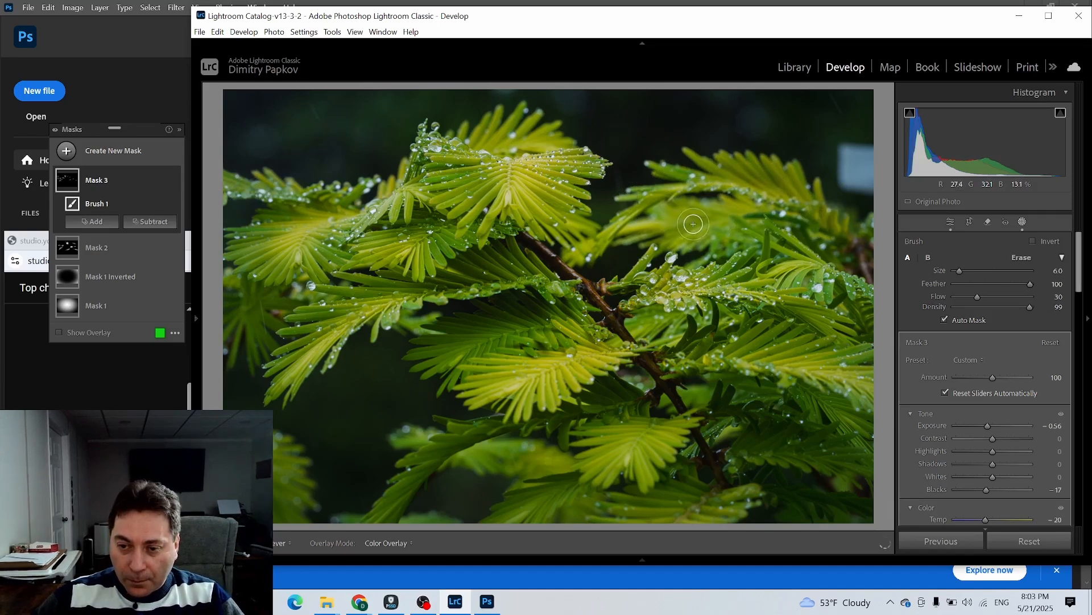
key("h")
key("h")
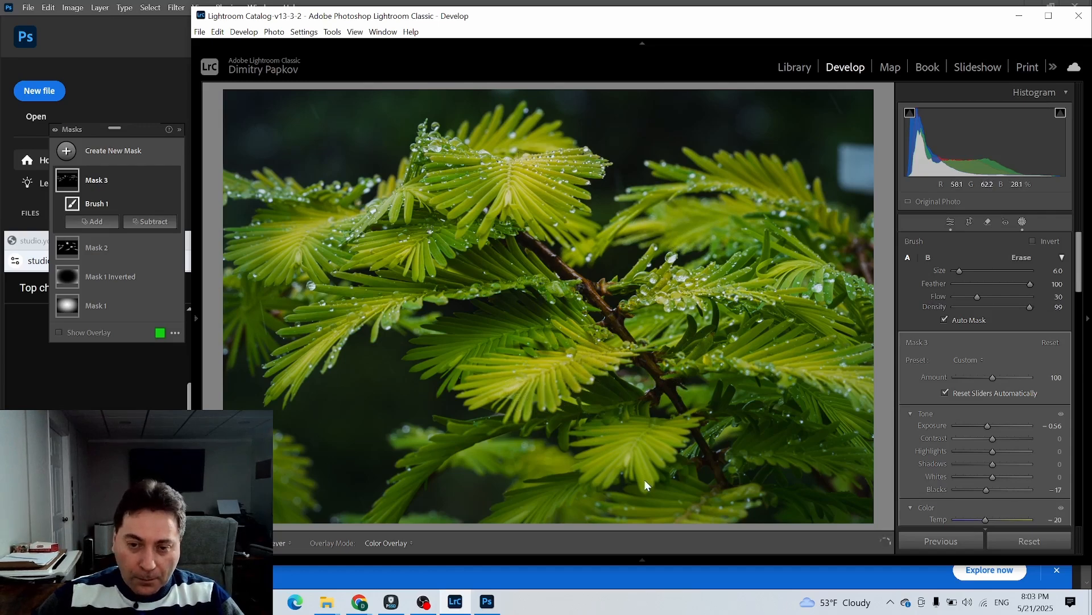
key("h")
Step: Reselect Mask 2 and brush more of it onto the droplet-covered frond right of the stem
left_click(63, 249)
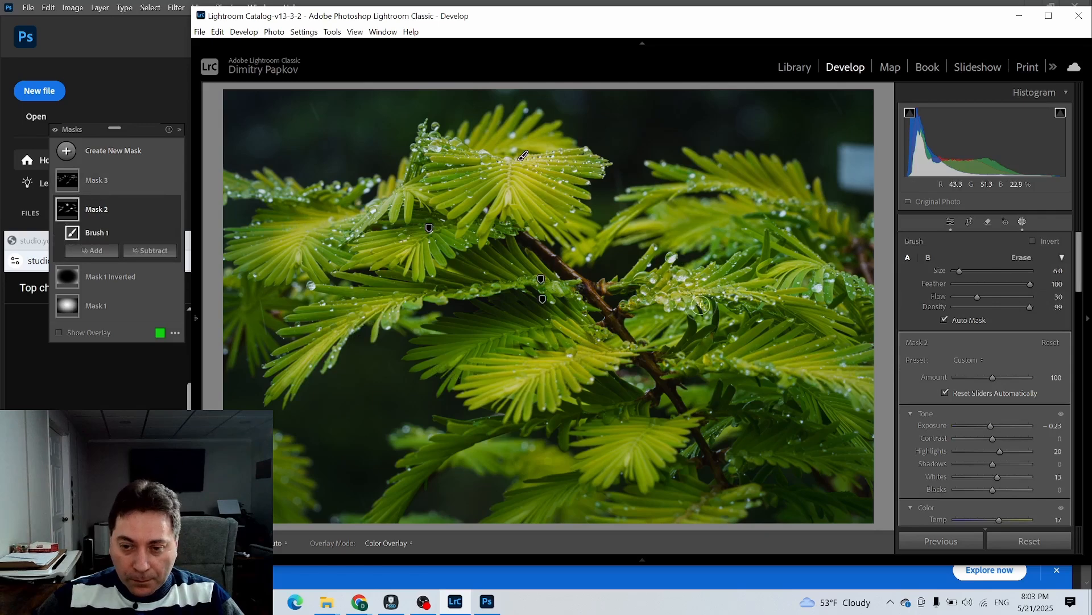
key("h")
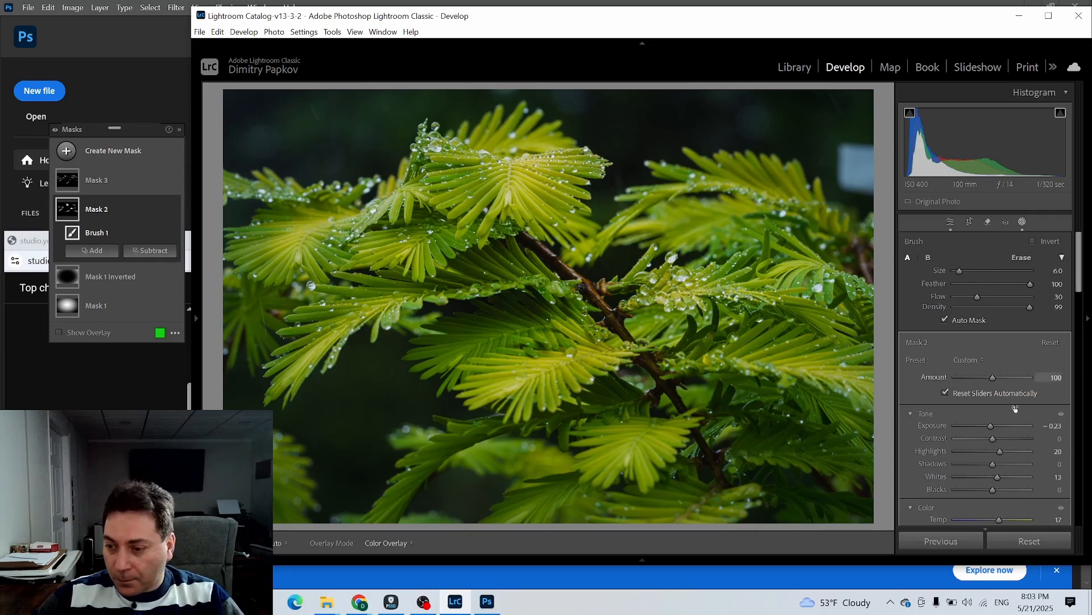
Step: Create a further brush mask and set its Contrast to 17 and Blacks to -26
left_click(67, 151)
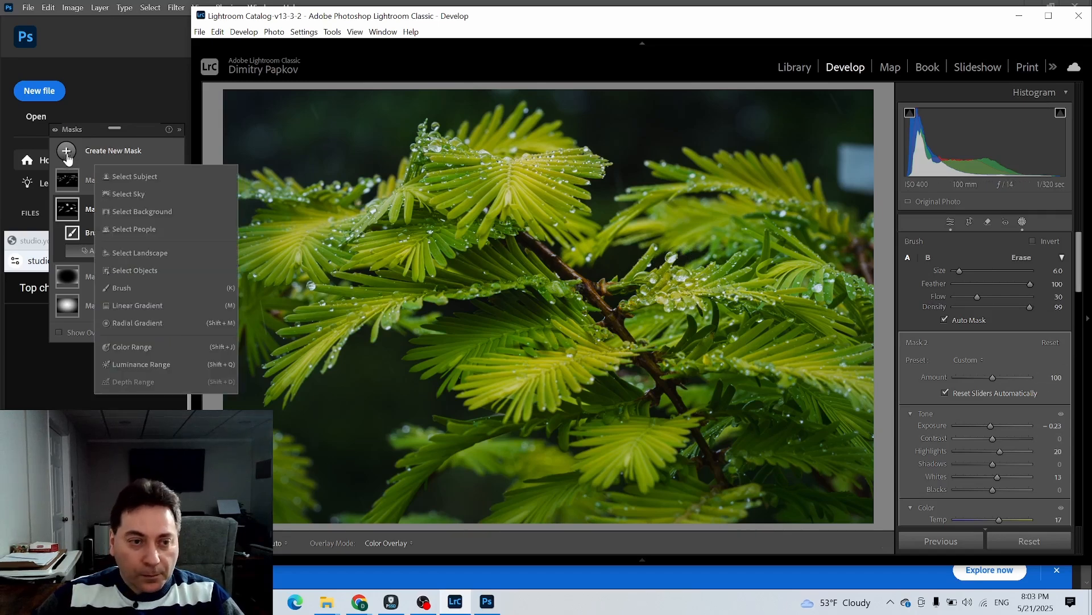
left_click(118, 285)
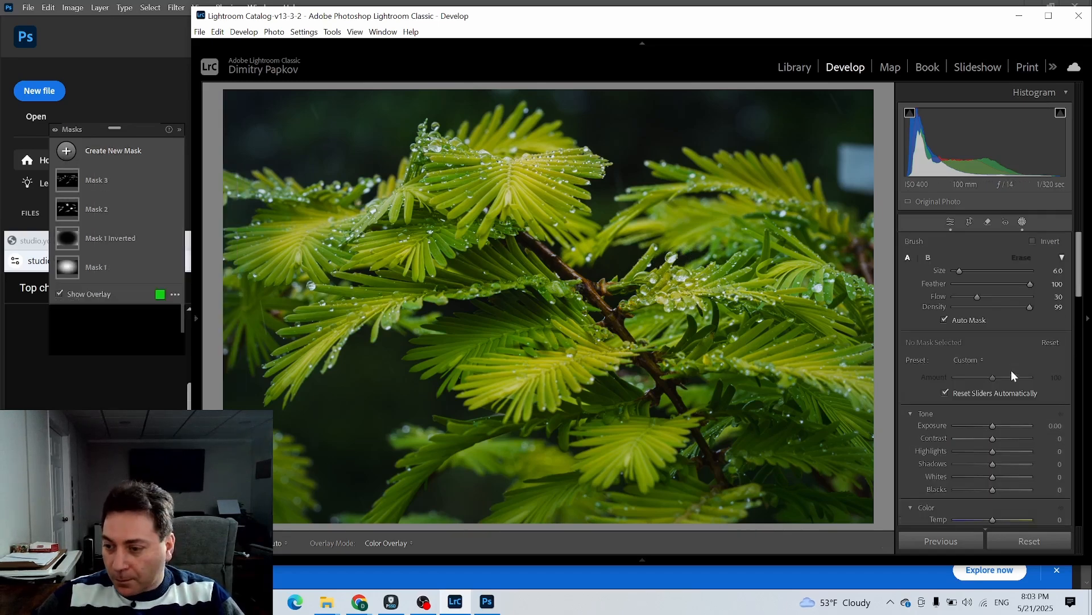
key("o")
left_click_drag(992, 438, 998, 438)
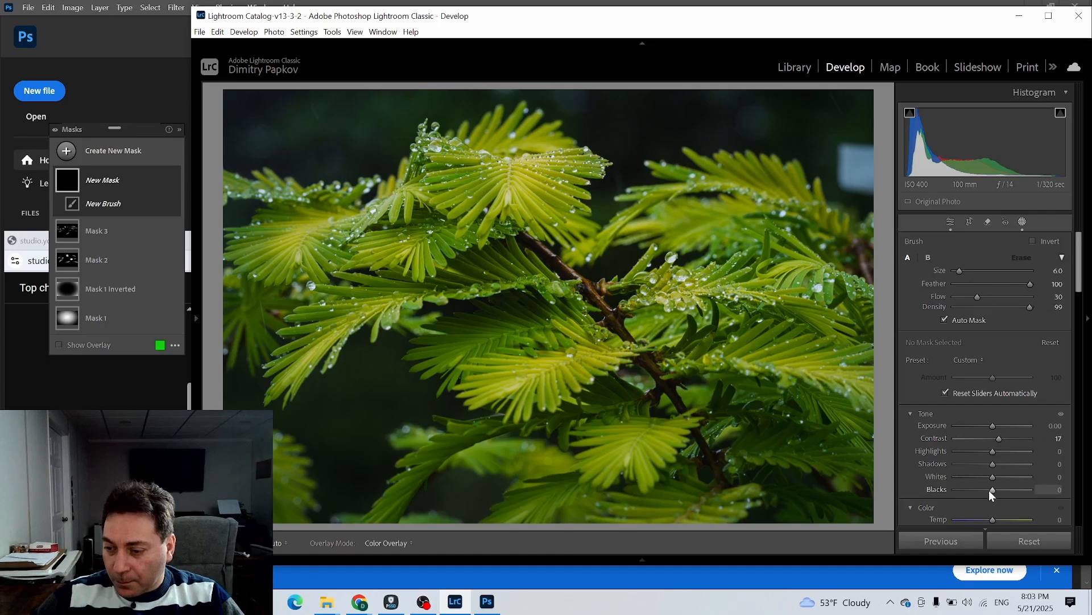
left_click_drag(989, 490, 983, 490)
Step: Brush the new mask onto the droplet-covered frond right of the stem and set Exposure to 0.33, Temp to 10 and Whites to 14
mouse_move(683, 280)
left_mouse_down()
mouse_move(656, 289)
mouse_move(655, 275)
mouse_move(667, 259)
mouse_move(681, 300)
mouse_move(671, 303)
mouse_move(693, 278)
mouse_move(683, 274)
mouse_move(667, 287)
mouse_move(709, 284)
mouse_move(651, 290)
mouse_move(684, 293)
left_mouse_up()
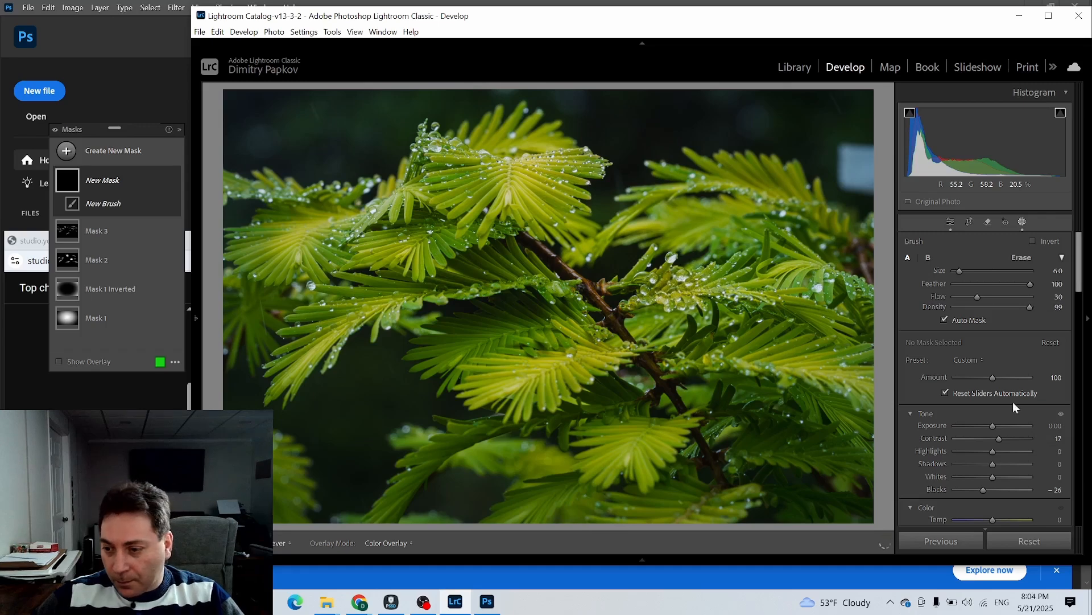
left_click_drag(994, 426, 997, 426)
mouse_move(993, 519)
left_mouse_down()
mouse_move(981, 521)
mouse_move(996, 521)
left_mouse_up()
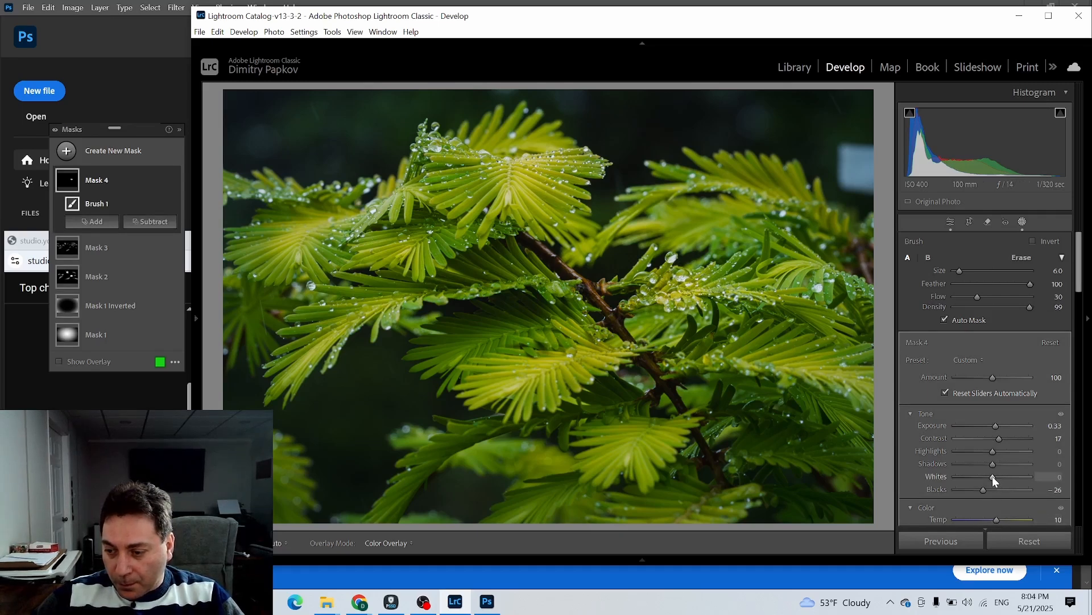
left_click(999, 477)
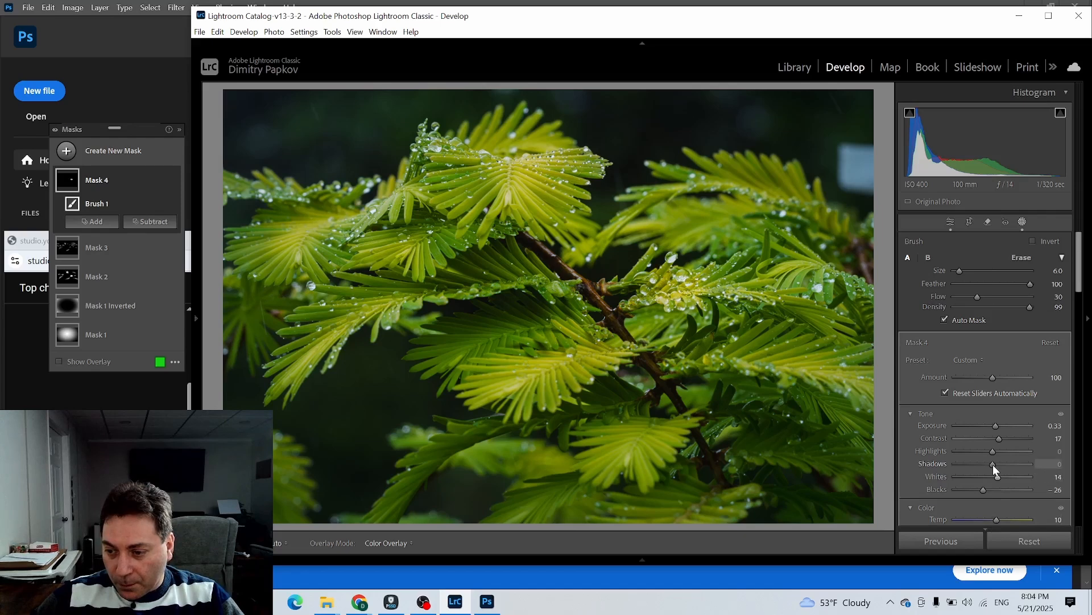
Step: Lower Mask 4's Highlights to −19 and Shadows to −49, comparing the photo with the mask hidden and shown
left_click_drag(992, 451, 985, 453)
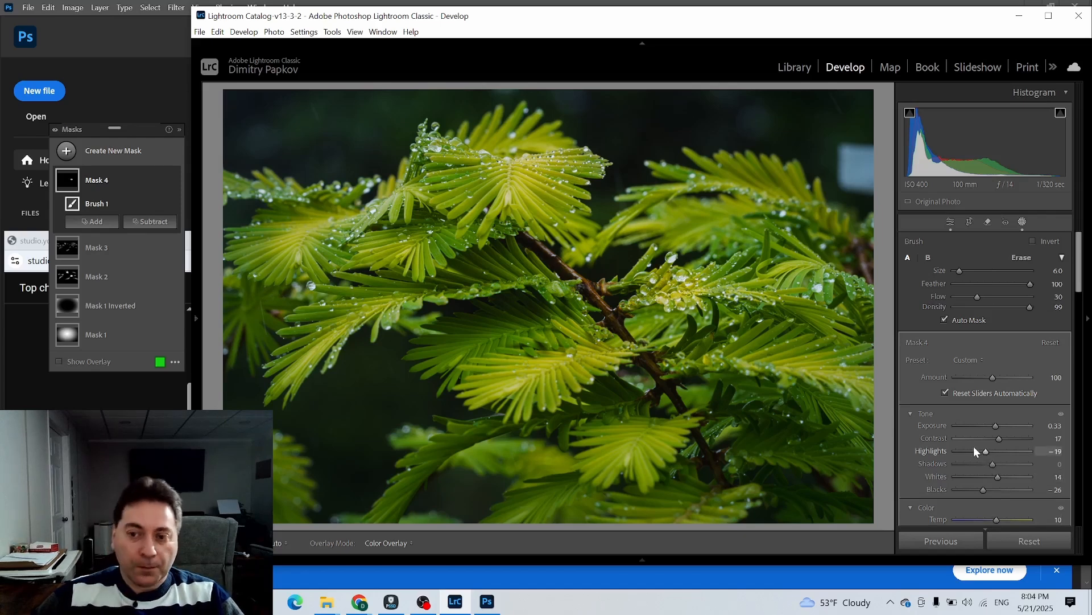
left_click(174, 181)
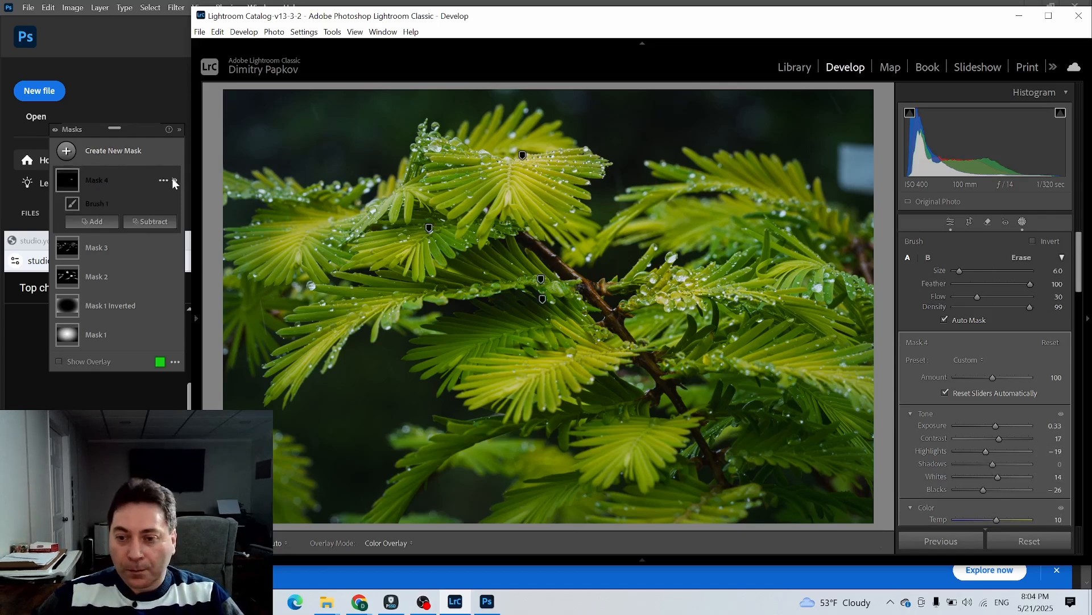
left_click(174, 181)
left_click(173, 181)
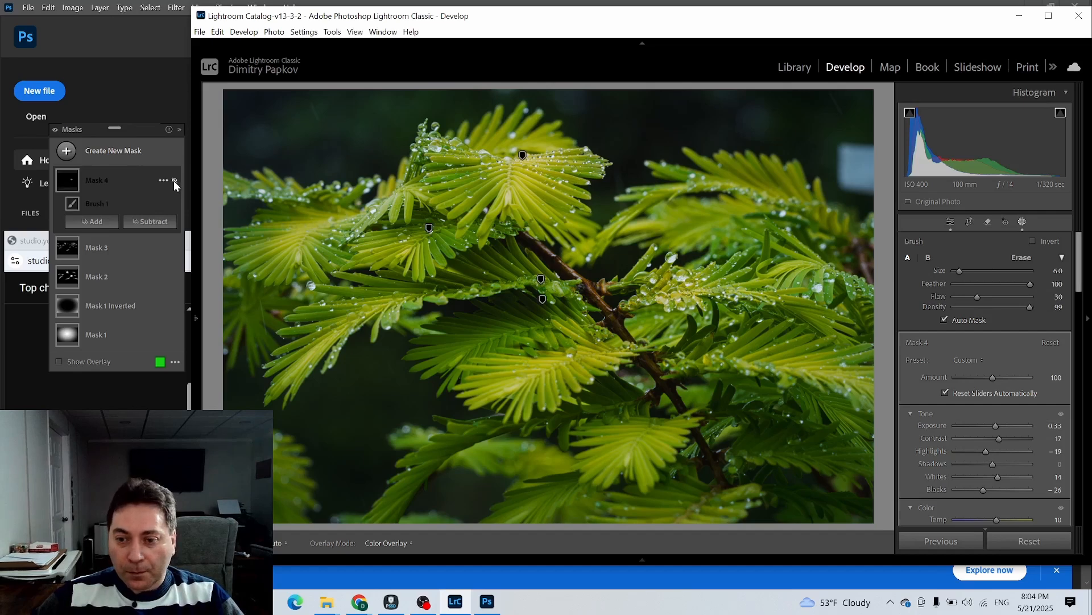
left_click(174, 181)
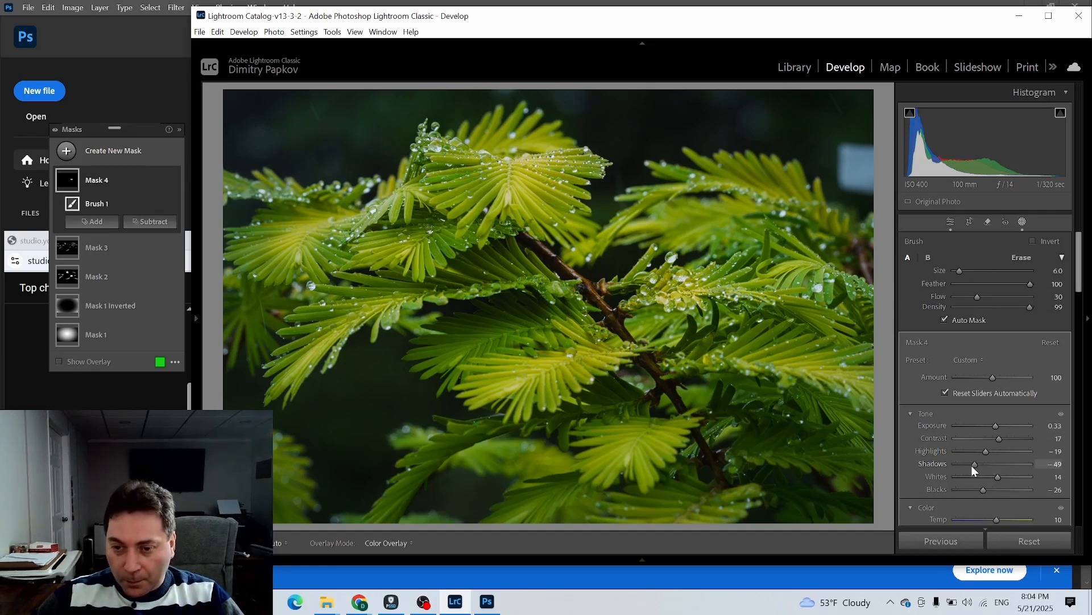
left_click_drag(971, 465, 957, 467)
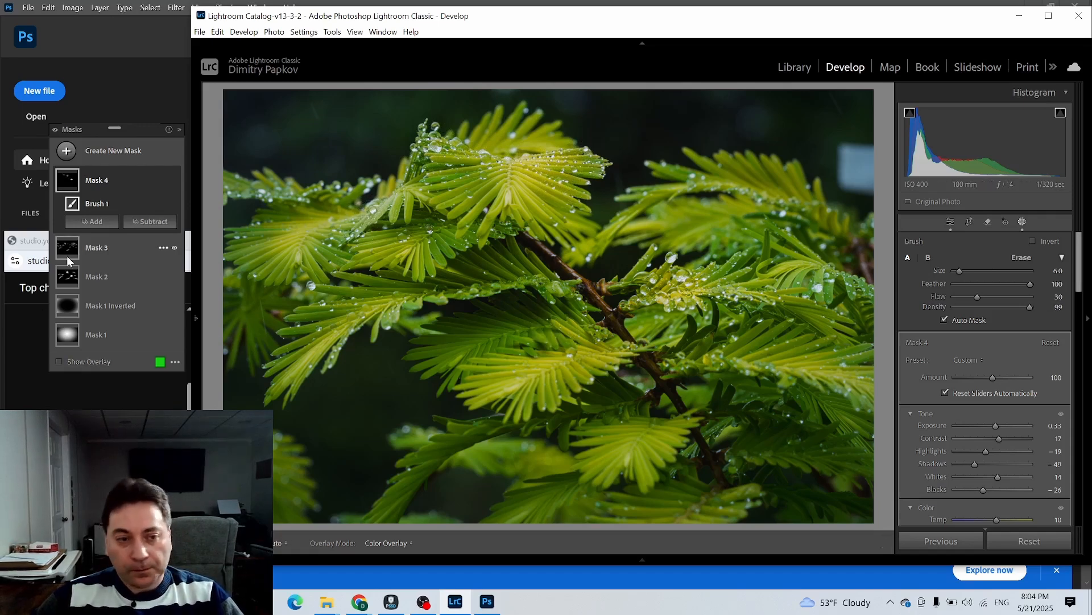
Step: Compare the photo with Mask 3 hidden and shown to judge its effect
left_click(174, 247)
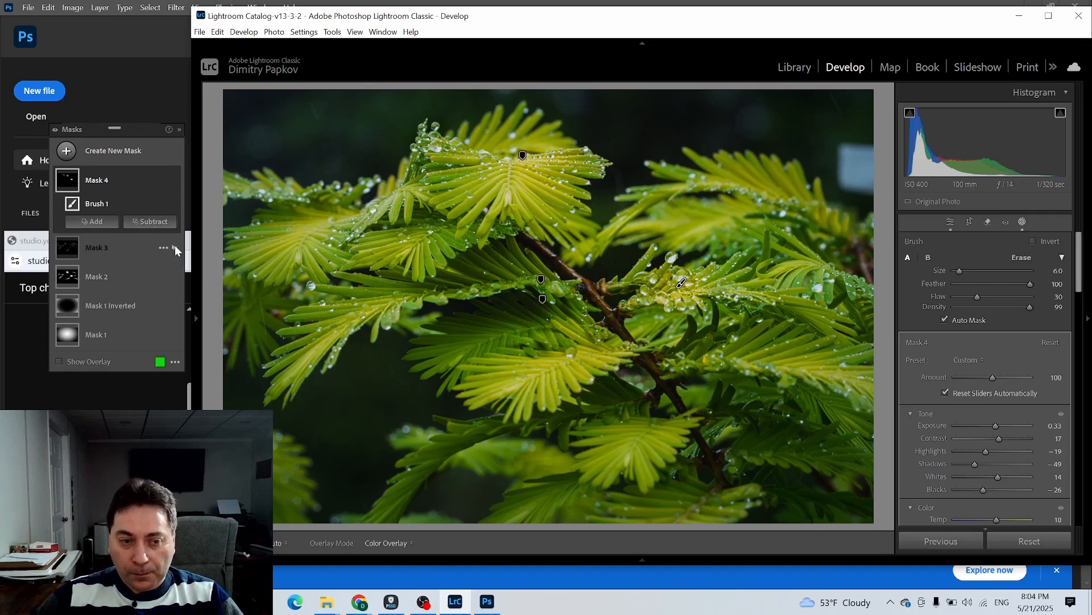
left_click(175, 249)
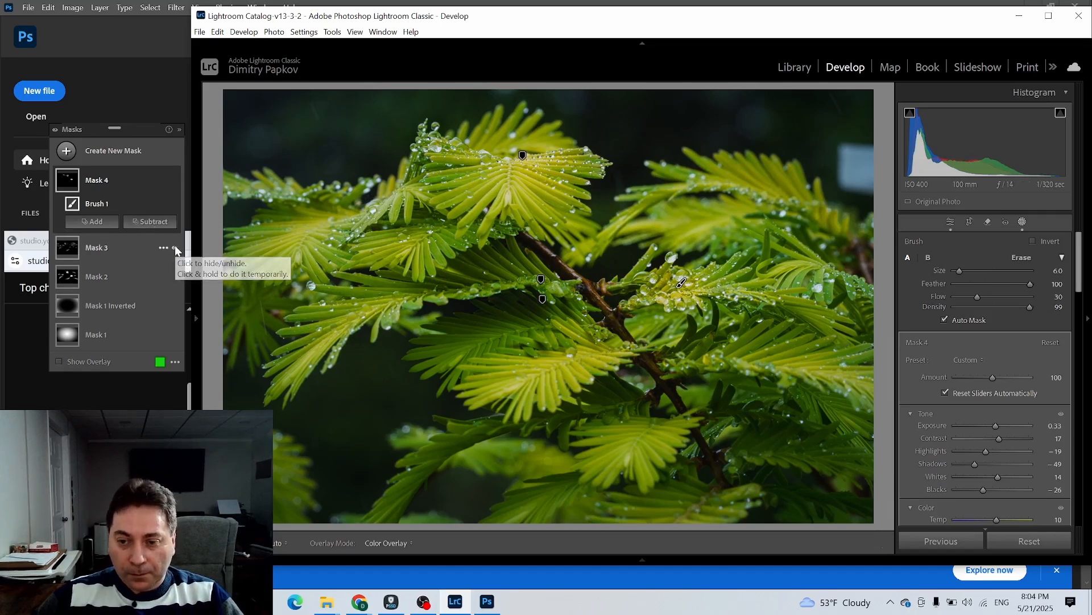
left_click(174, 248)
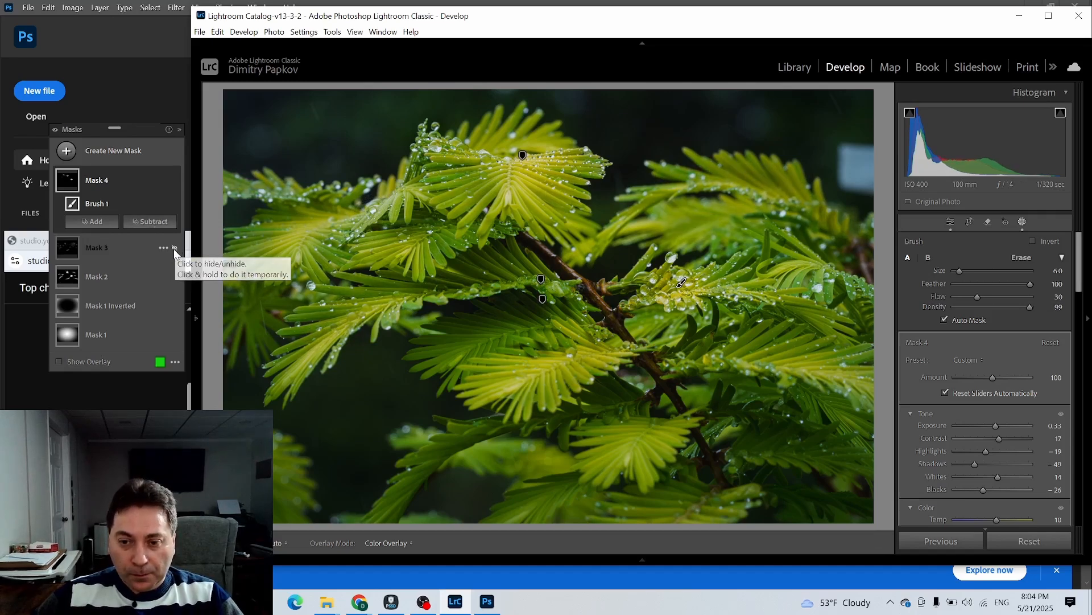
left_click(175, 248)
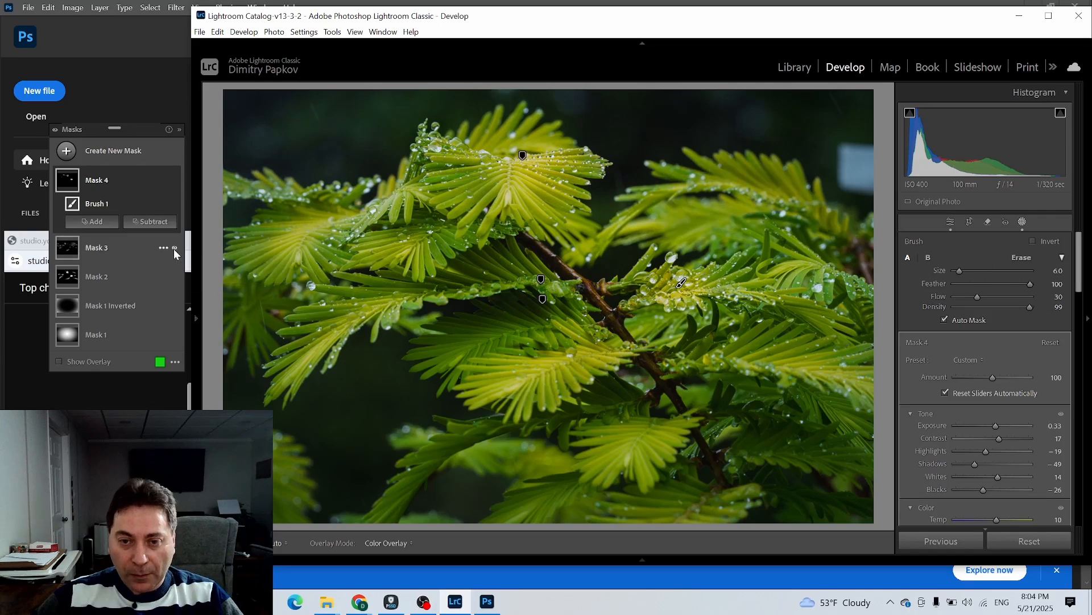
left_click(174, 248)
left_click(174, 248)
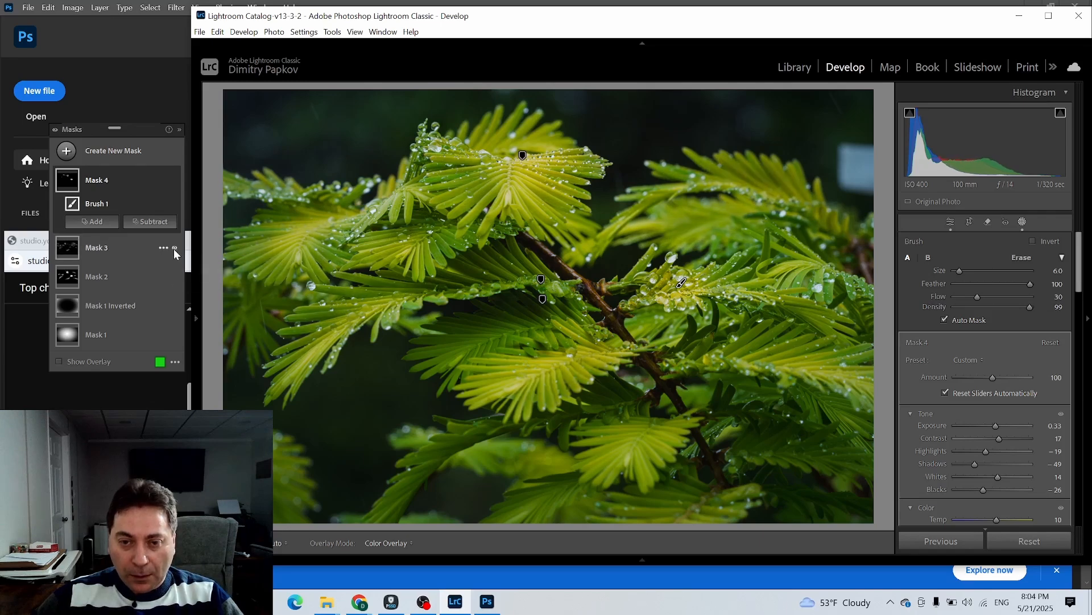
Step: Extend Mask 2 by brushing over the top frond's upper edge and the bright leaf cluster beside the branch
left_click(81, 254)
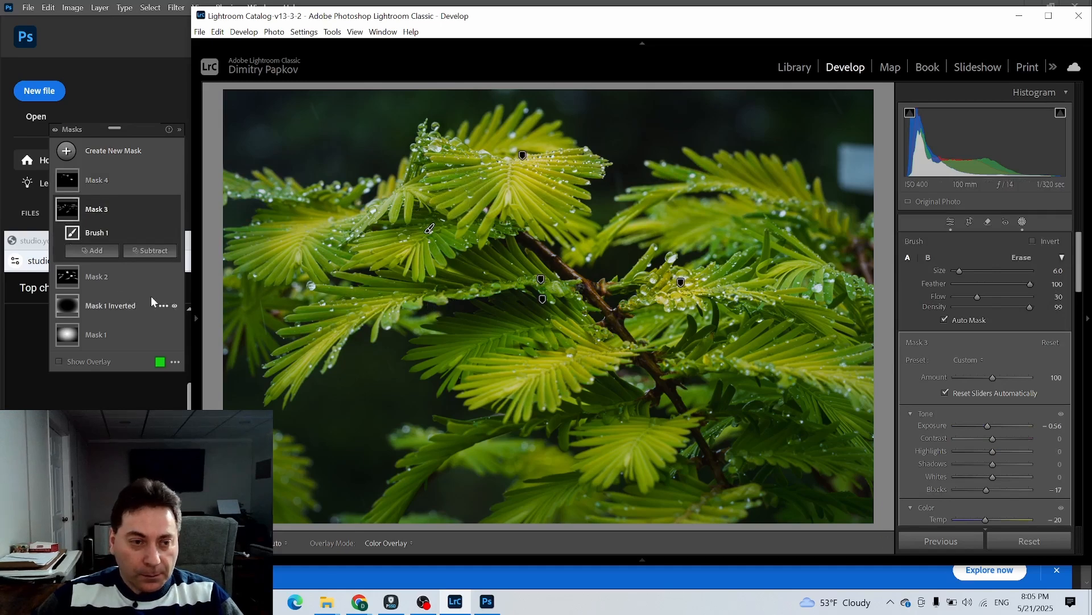
left_click(154, 277)
left_click(157, 259)
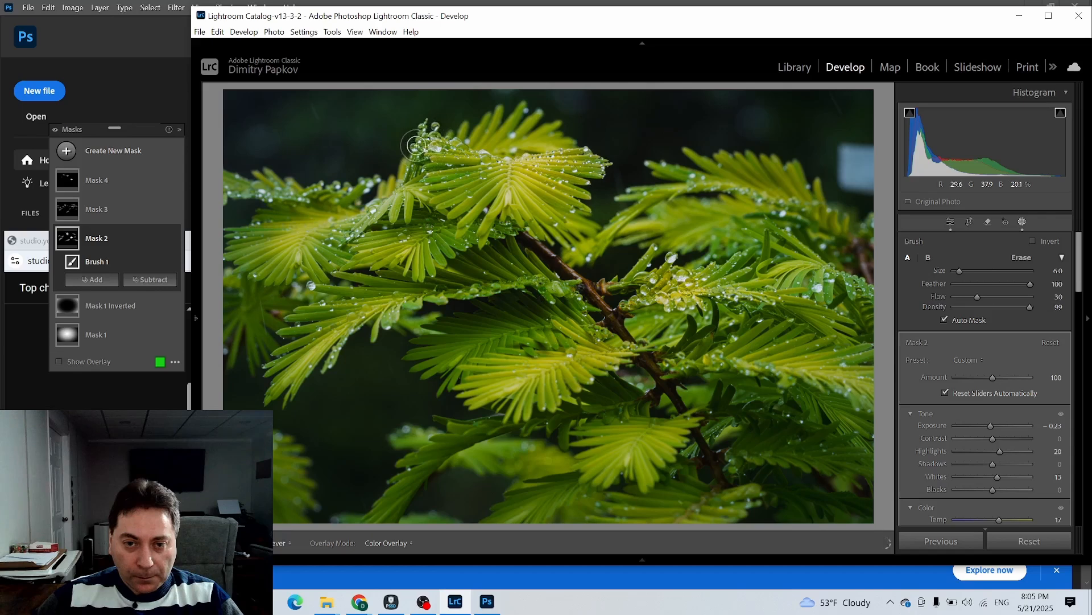
mouse_move(468, 146)
left_mouse_down()
mouse_move(441, 137)
mouse_move(509, 159)
mouse_move(430, 140)
mouse_move(434, 132)
mouse_move(449, 158)
left_mouse_up()
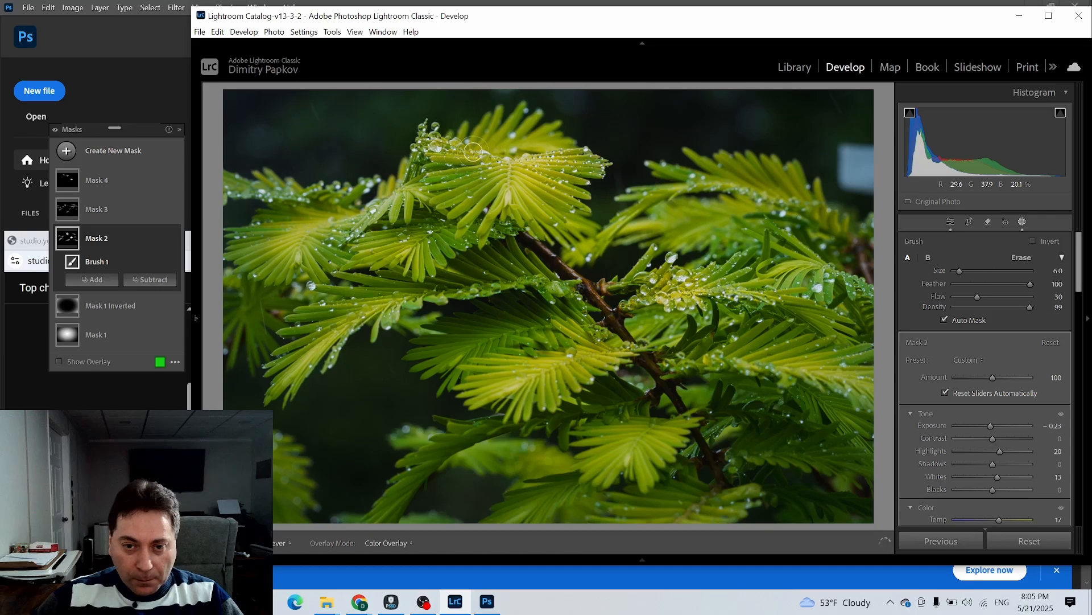
mouse_move(553, 171)
left_mouse_down()
mouse_move(528, 174)
mouse_move(585, 158)
mouse_move(571, 162)
left_mouse_up()
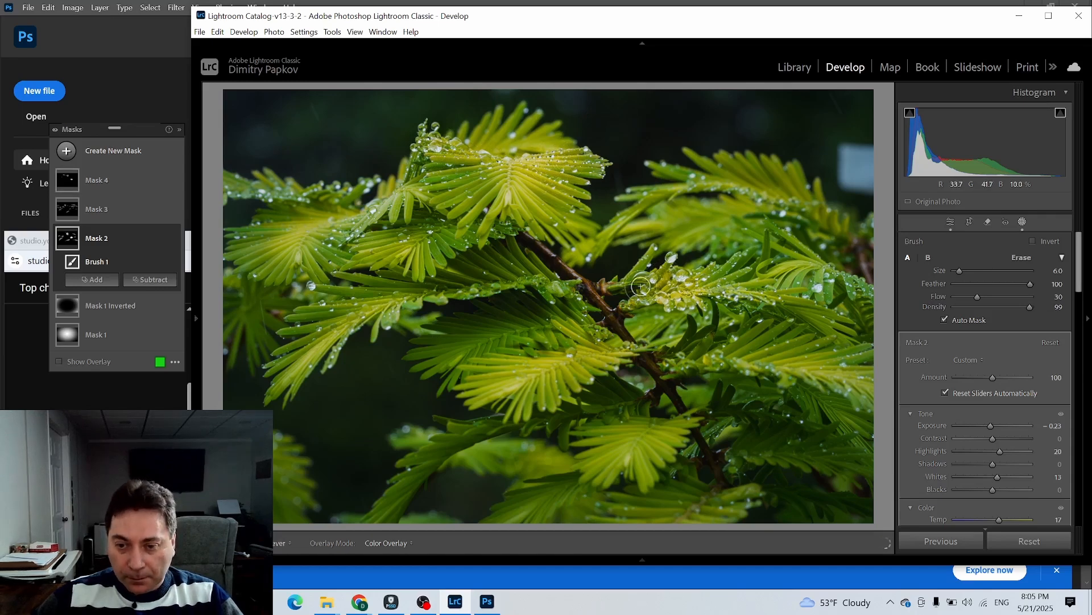
mouse_move(642, 282)
left_mouse_down()
mouse_move(666, 261)
mouse_move(658, 292)
mouse_move(625, 297)
mouse_move(651, 317)
mouse_move(647, 273)
mouse_move(697, 288)
left_mouse_up()
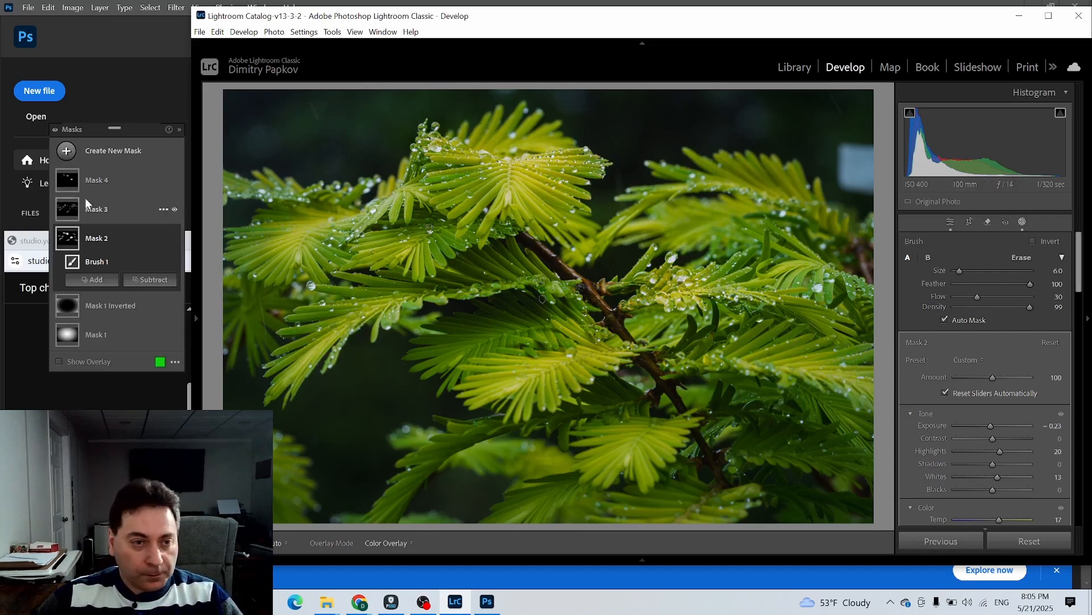
Step: Create a new brush mask with Shadows −21 and Blacks −20, and paint it over the bright leaf cluster and the top frond
left_click(66, 151)
left_click(170, 287)
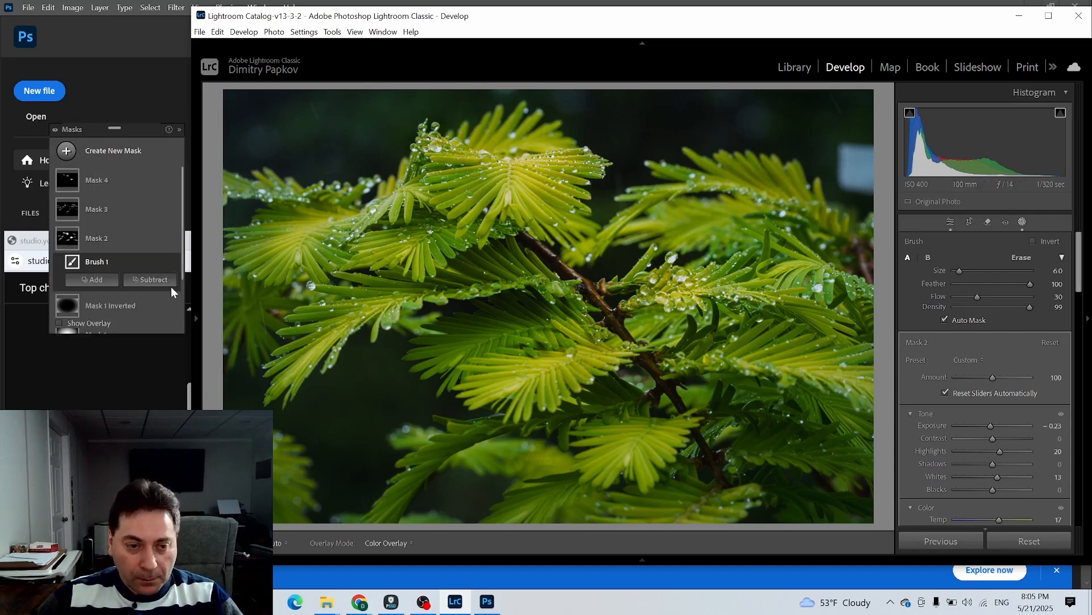
key("o")
left_click_drag(995, 490, 987, 466)
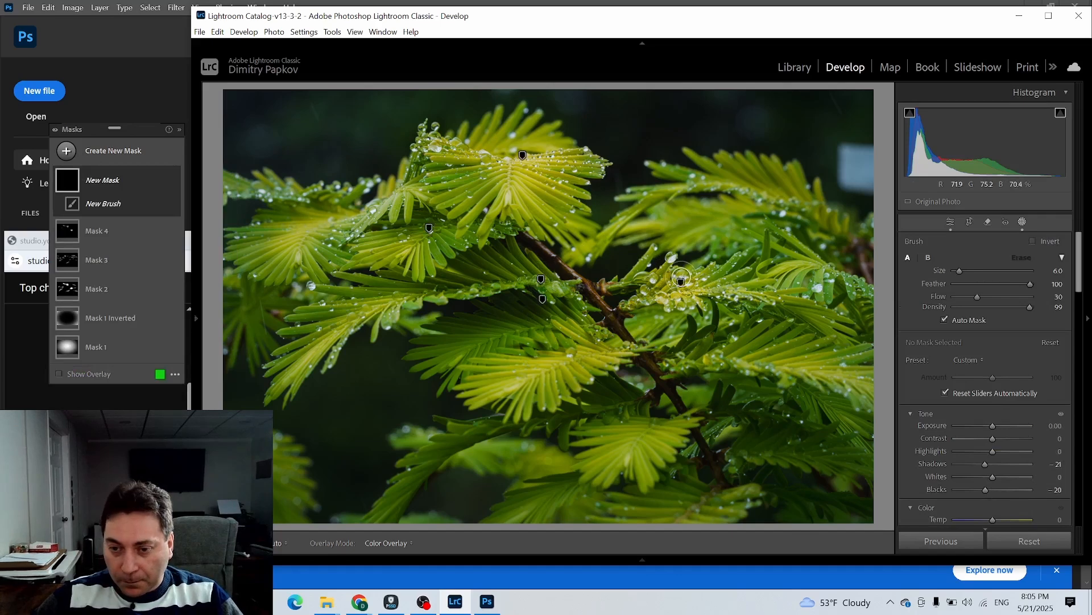
mouse_move(681, 278)
left_mouse_down()
mouse_move(705, 272)
mouse_move(694, 284)
mouse_move(707, 285)
mouse_move(652, 280)
mouse_move(684, 292)
mouse_move(642, 276)
mouse_move(662, 292)
mouse_move(676, 280)
mouse_move(657, 289)
mouse_move(661, 276)
mouse_move(700, 302)
mouse_move(691, 287)
mouse_move(717, 268)
mouse_move(691, 292)
mouse_move(712, 276)
mouse_move(700, 297)
left_mouse_up()
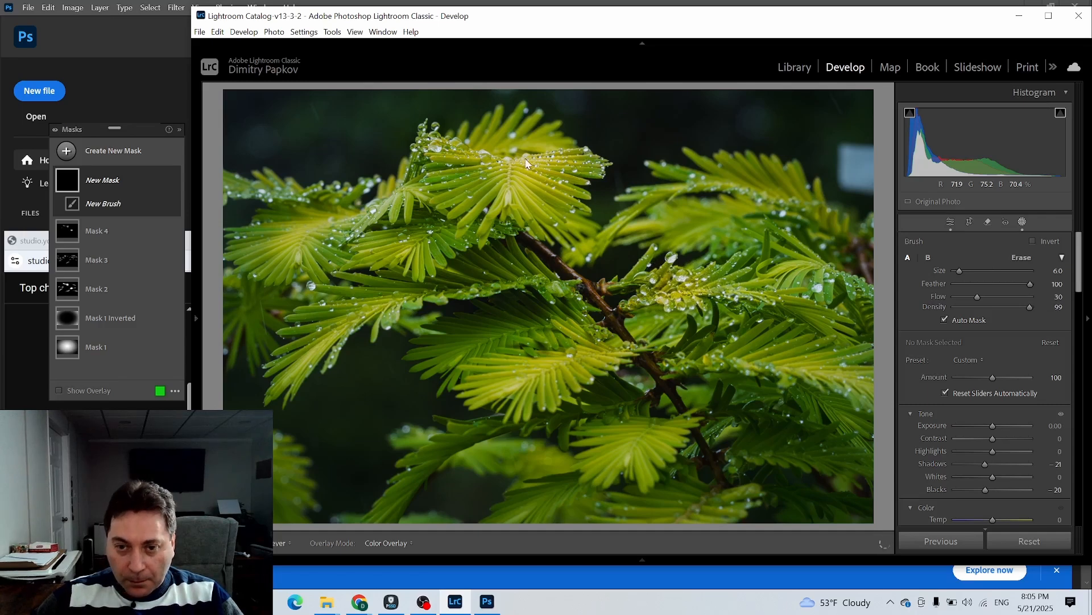
mouse_move(537, 174)
left_mouse_down()
mouse_move(518, 167)
mouse_move(572, 186)
left_mouse_up()
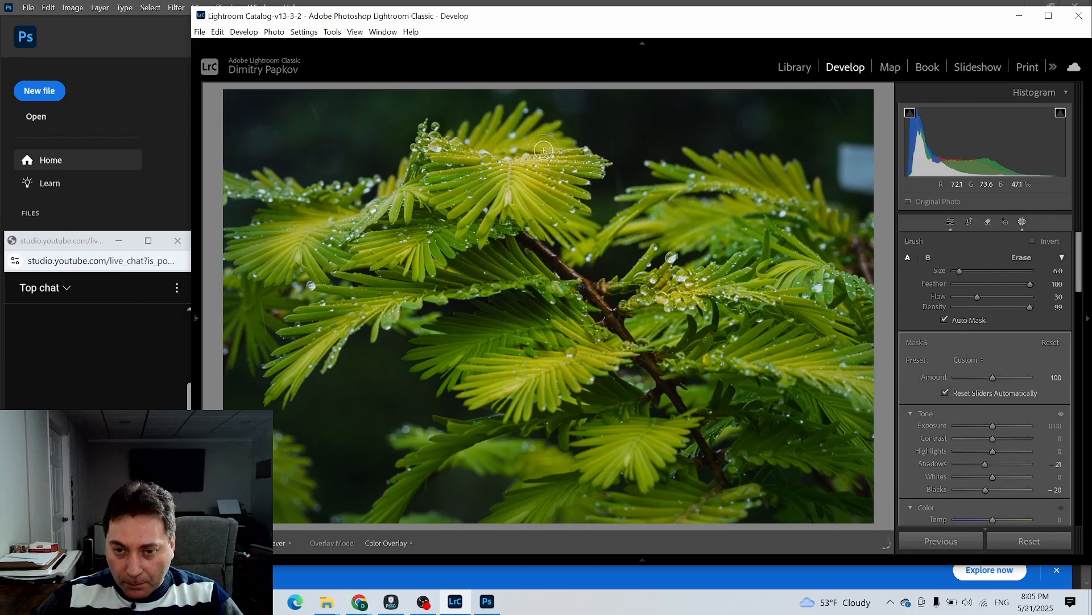
mouse_move(544, 149)
left_mouse_down()
mouse_move(504, 161)
mouse_move(458, 154)
mouse_move(449, 166)
mouse_move(426, 149)
mouse_move(423, 127)
mouse_move(410, 183)
mouse_move(461, 164)
mouse_move(529, 162)
left_mouse_up()
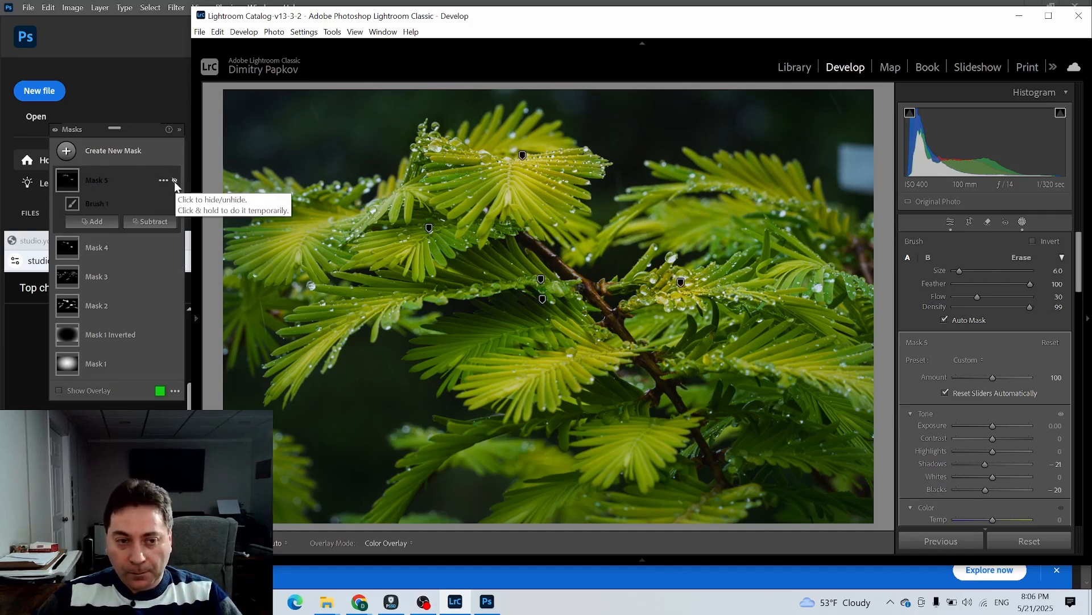
Step: Compare the photo with Masks 5, 4, 3 and 2 each hidden and shown in turn
left_click(174, 181)
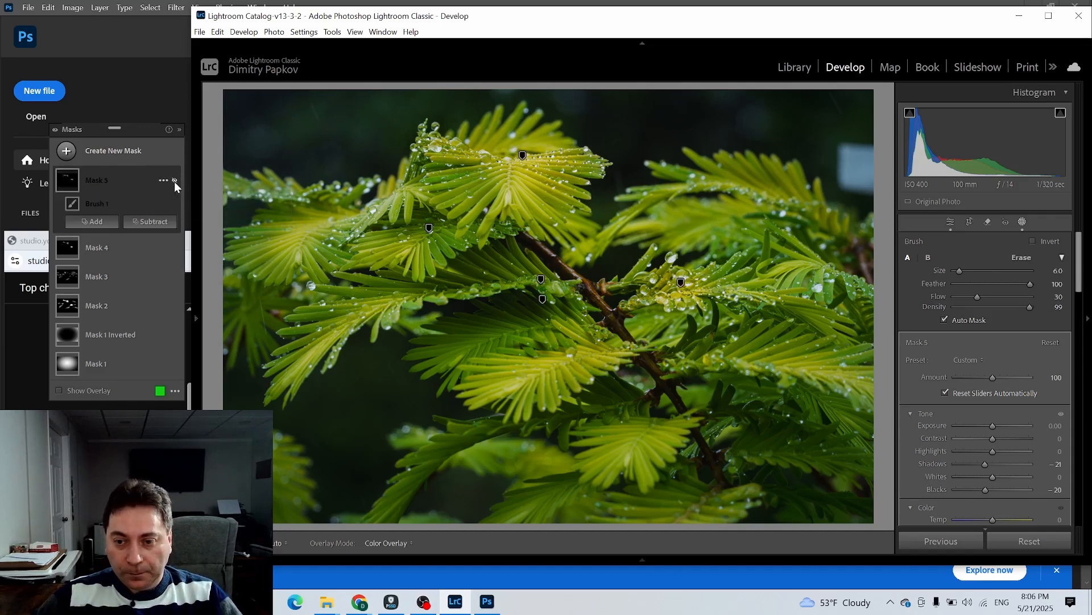
left_click(174, 181)
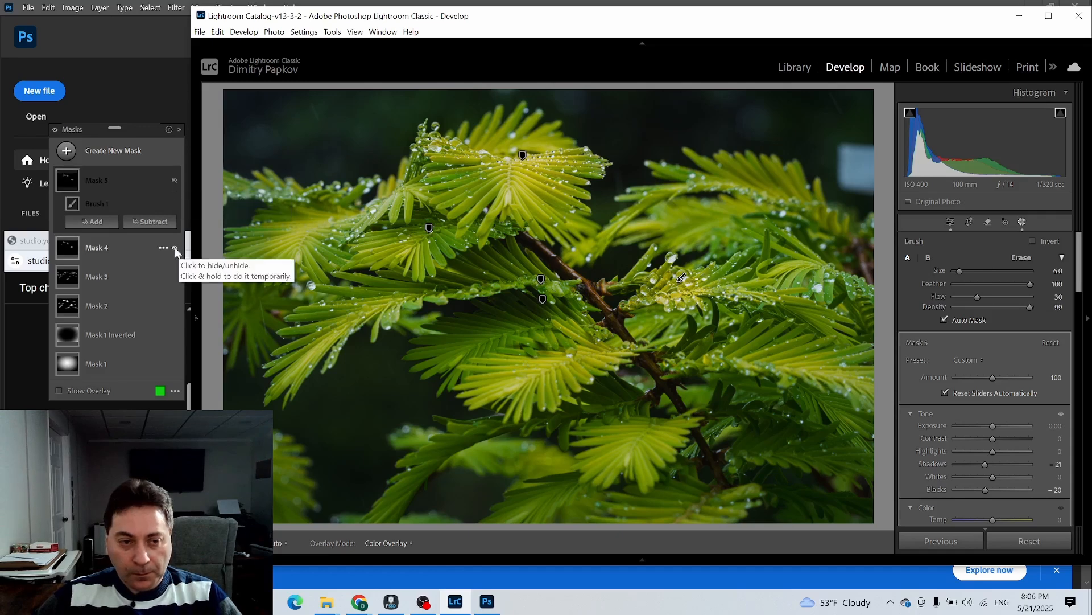
left_click(173, 182)
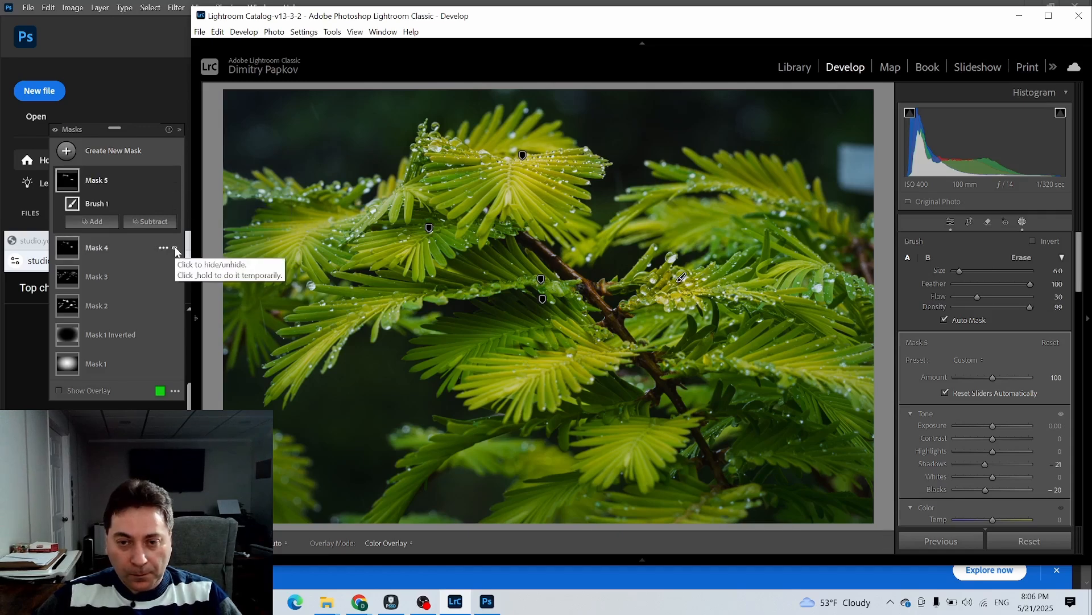
left_click(175, 248)
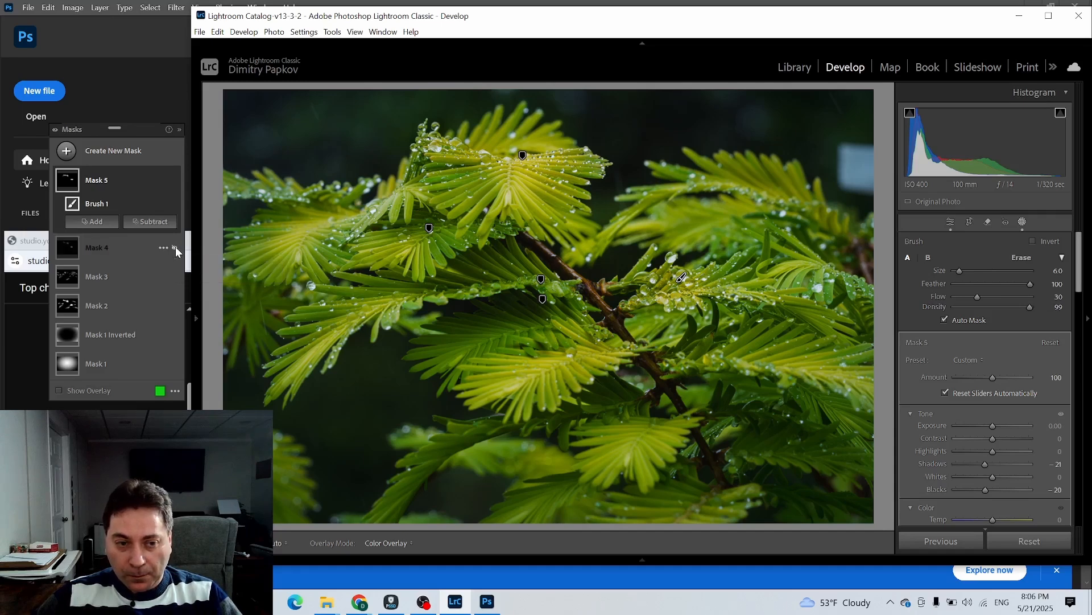
left_click(174, 247)
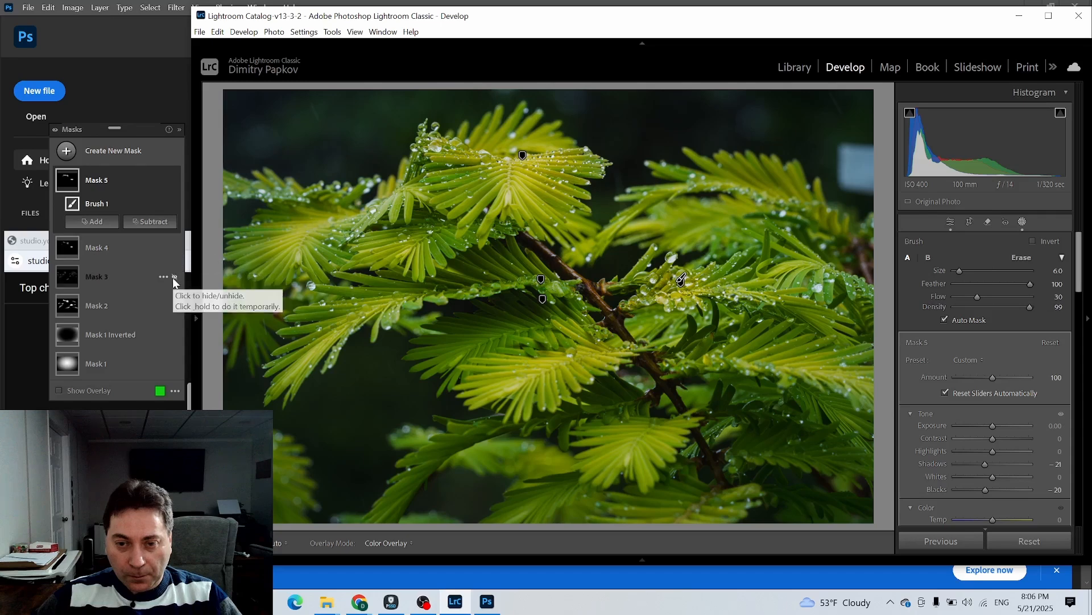
left_click(174, 277)
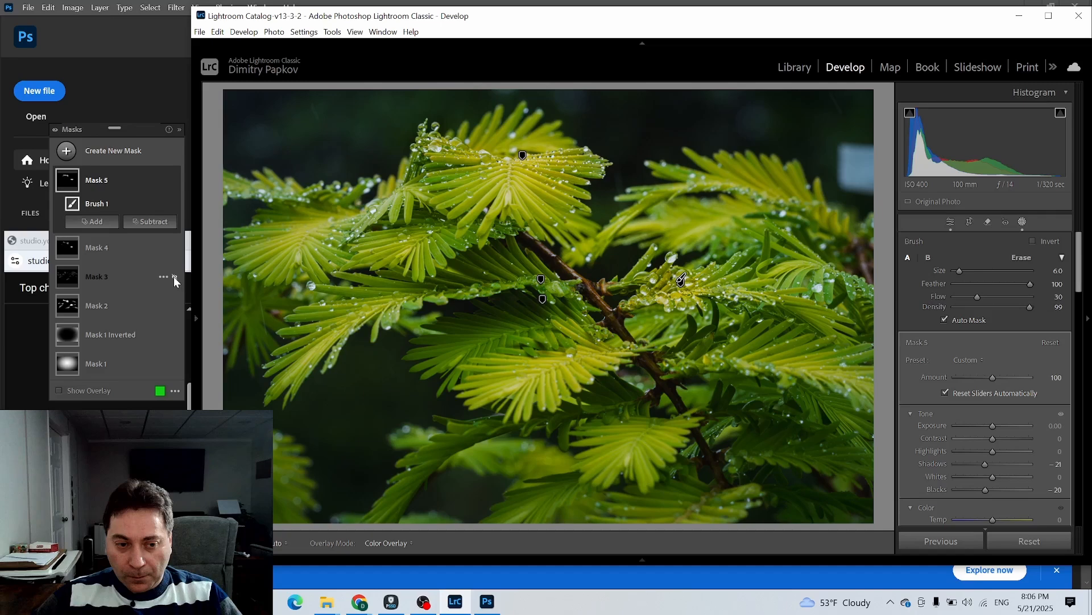
left_click(173, 276)
left_click(173, 277)
left_click(173, 277)
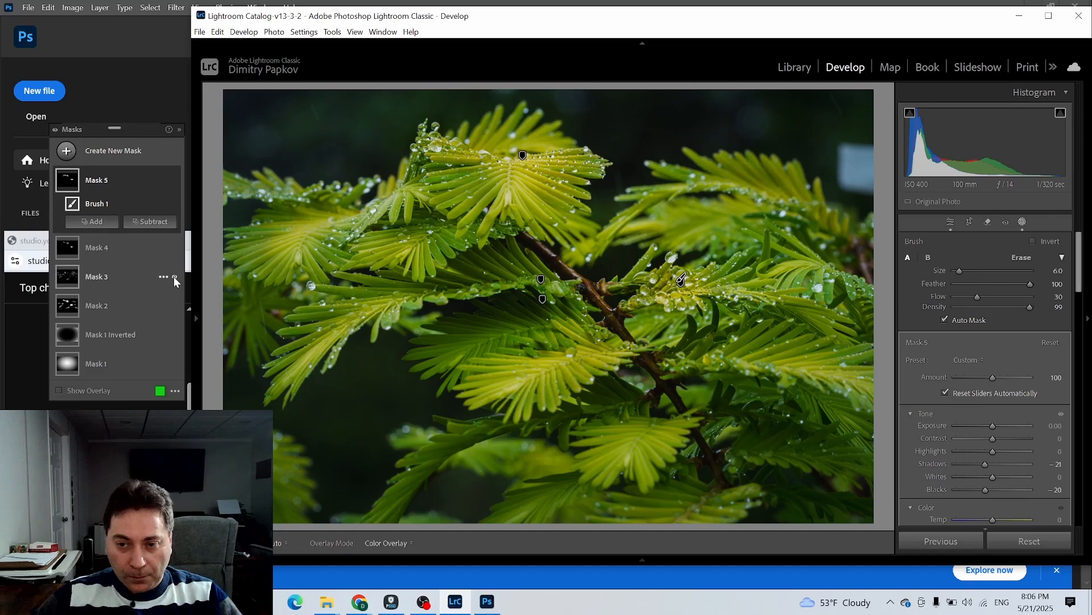
left_click(175, 308)
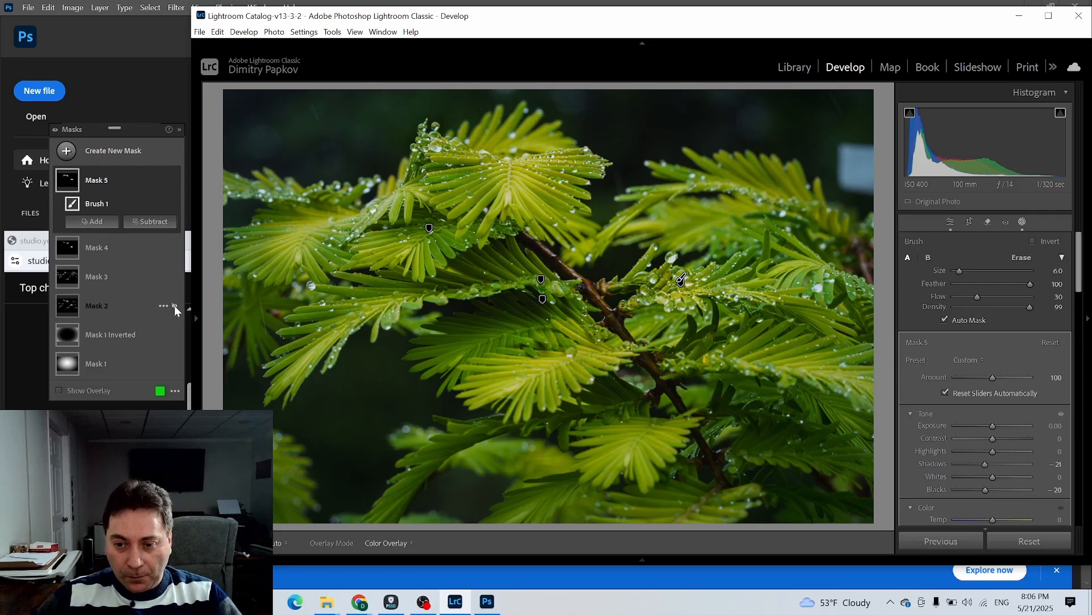
left_click(175, 306)
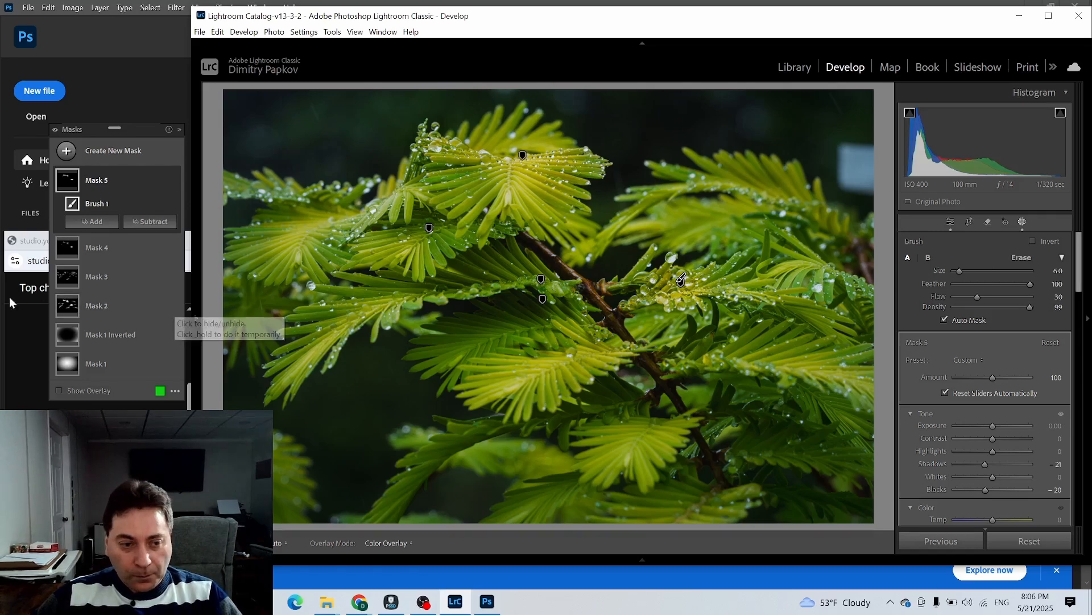
Step: Select Mask 2 and brush more of it over the bright, droplet-covered leaf cluster beside the branch
left_click(74, 305)
left_click(680, 279)
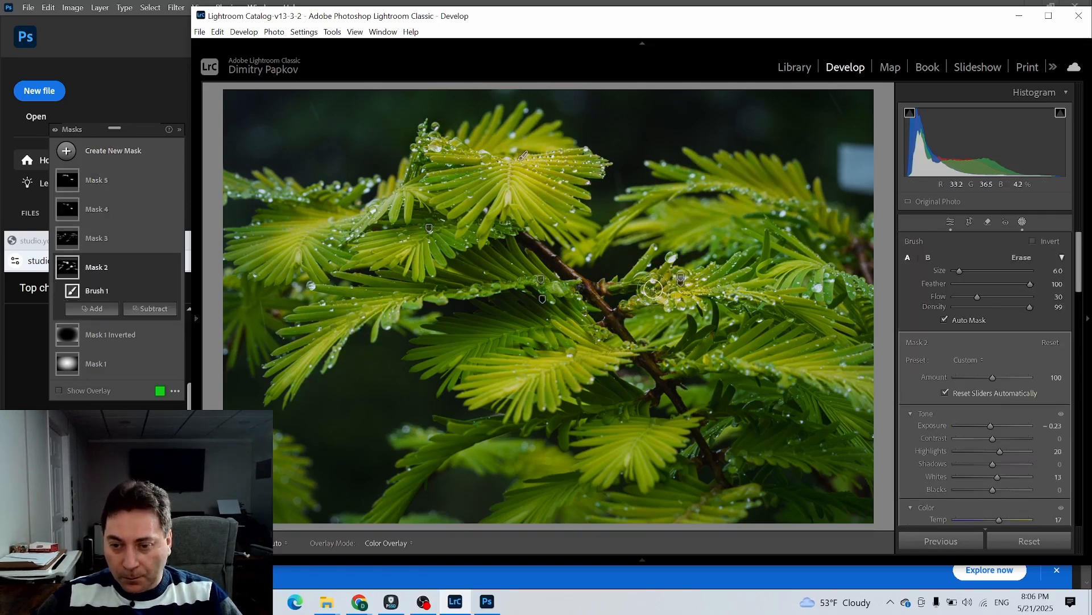
mouse_move(680, 259)
left_mouse_down()
mouse_move(664, 265)
mouse_move(659, 286)
mouse_move(664, 277)
left_mouse_up()
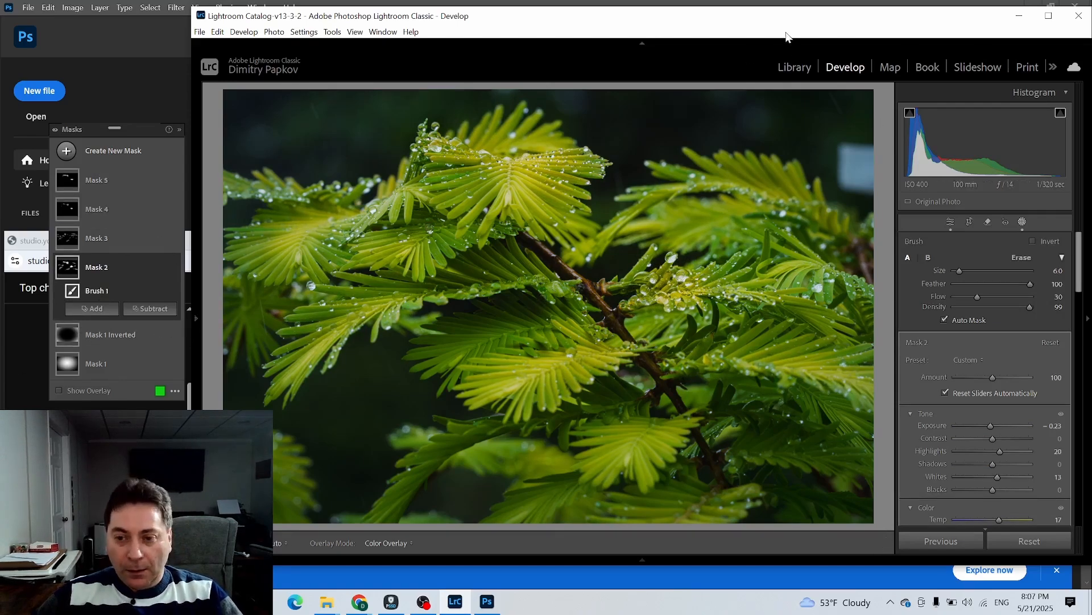
Step: Return to the Library grid and send the edited green branch photo, number 25, to Photoshop for editing
left_click(785, 68)
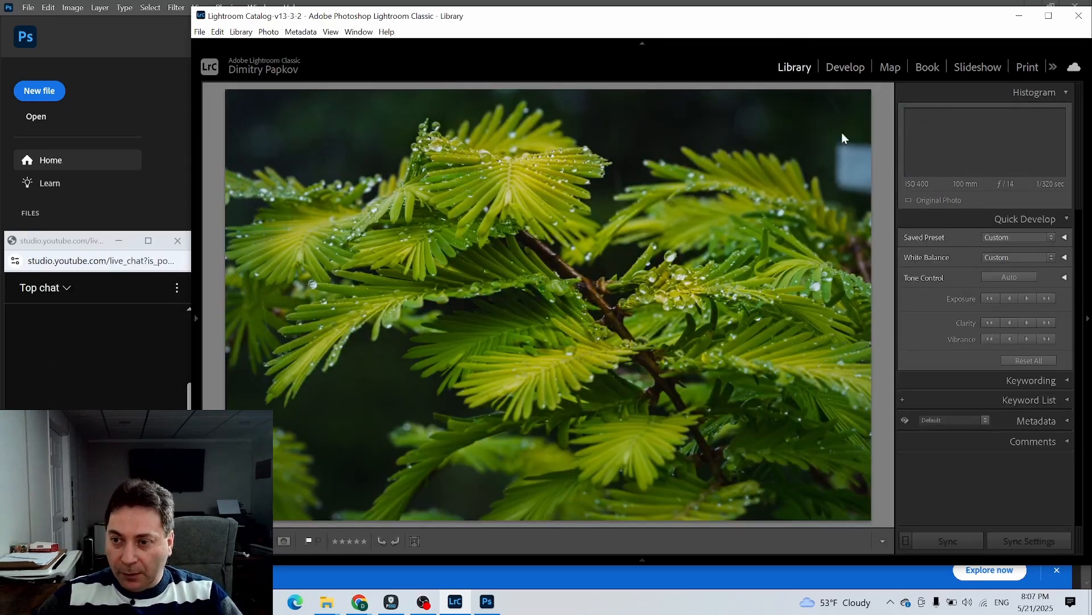
key("g")
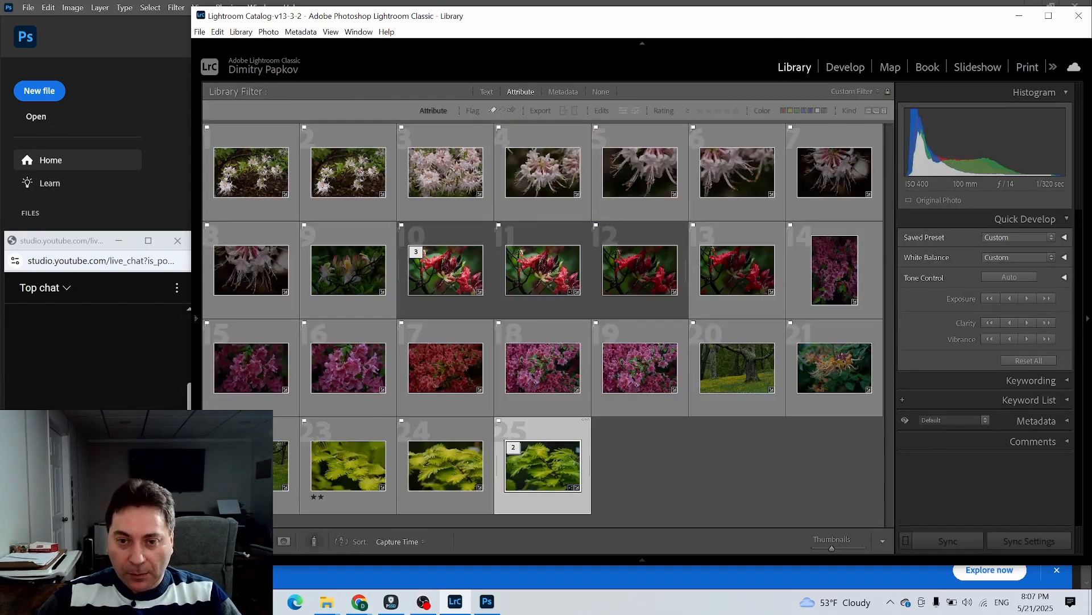
right_click(553, 468)
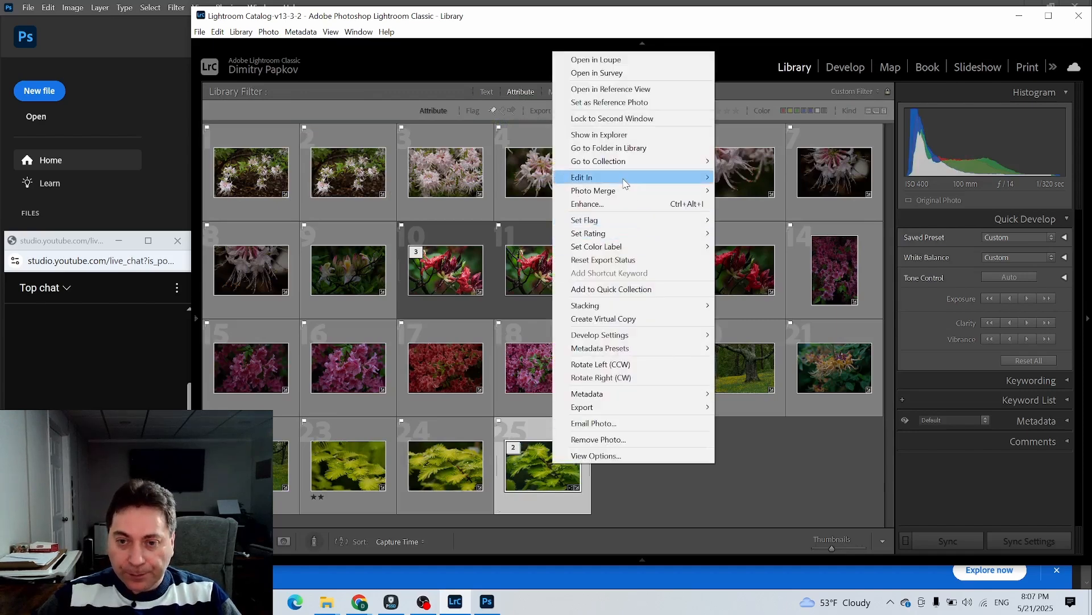
mouse_move(625, 182)
left_click(761, 181)
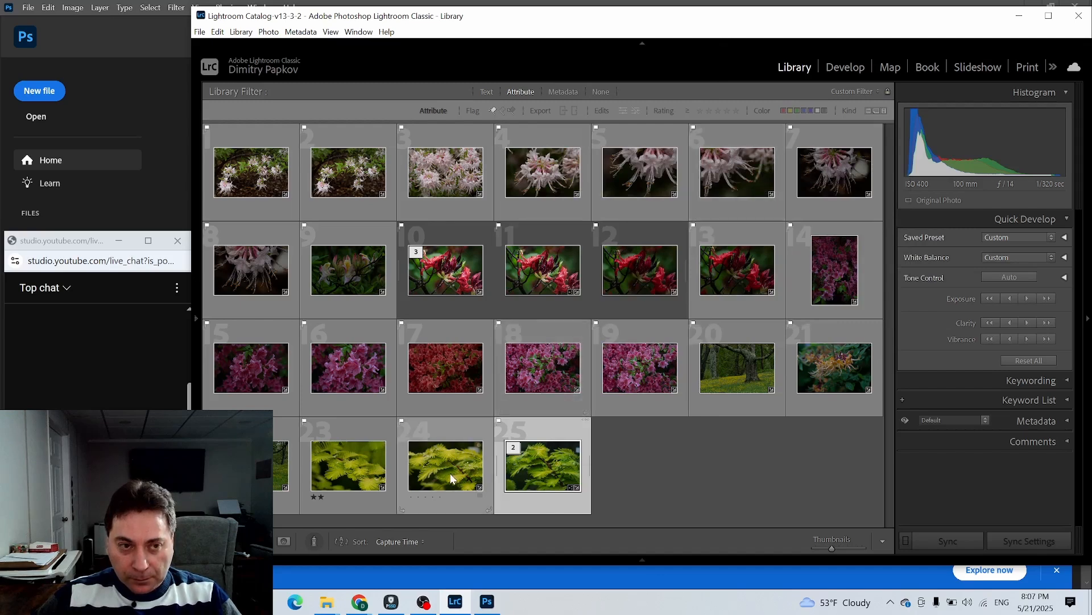
Step: View the unedited branch photo, number 24, at full size in the Library and open the edited branch photo in Photoshop
double_click(453, 433)
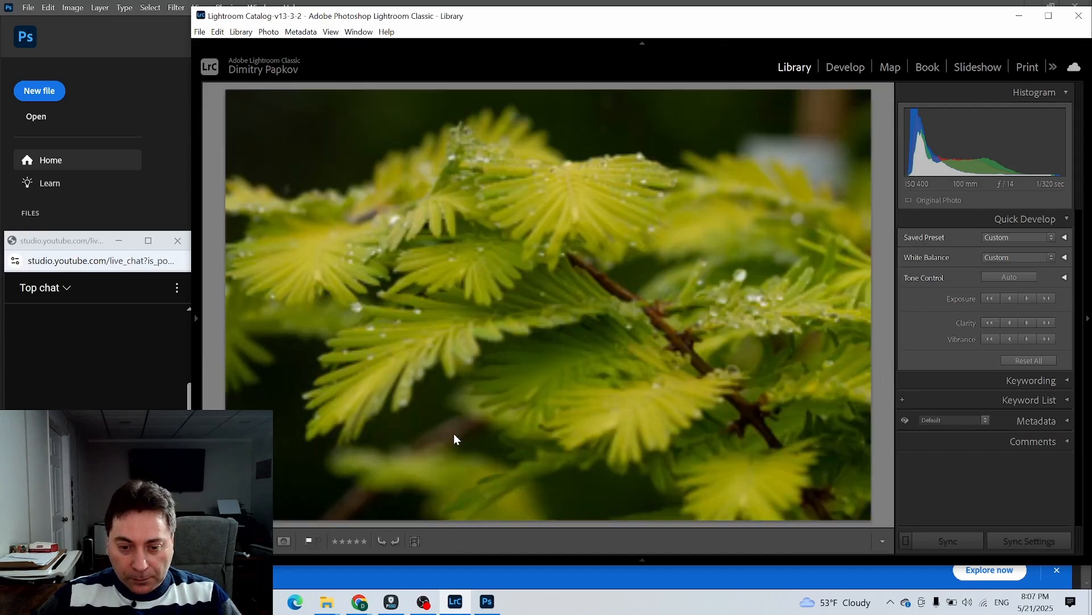
double_click(454, 437)
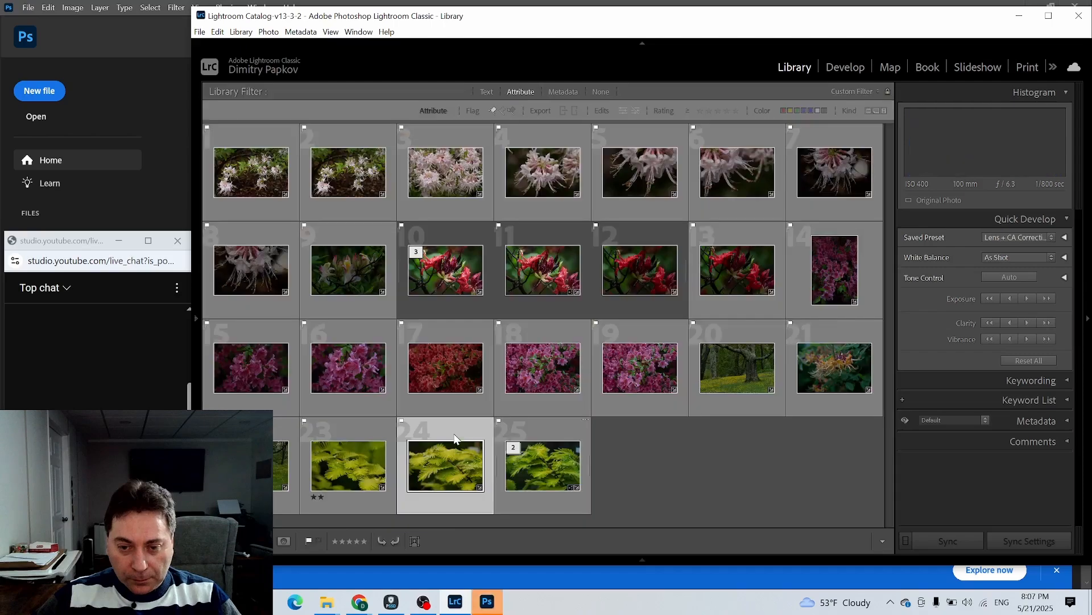
double_click(454, 436)
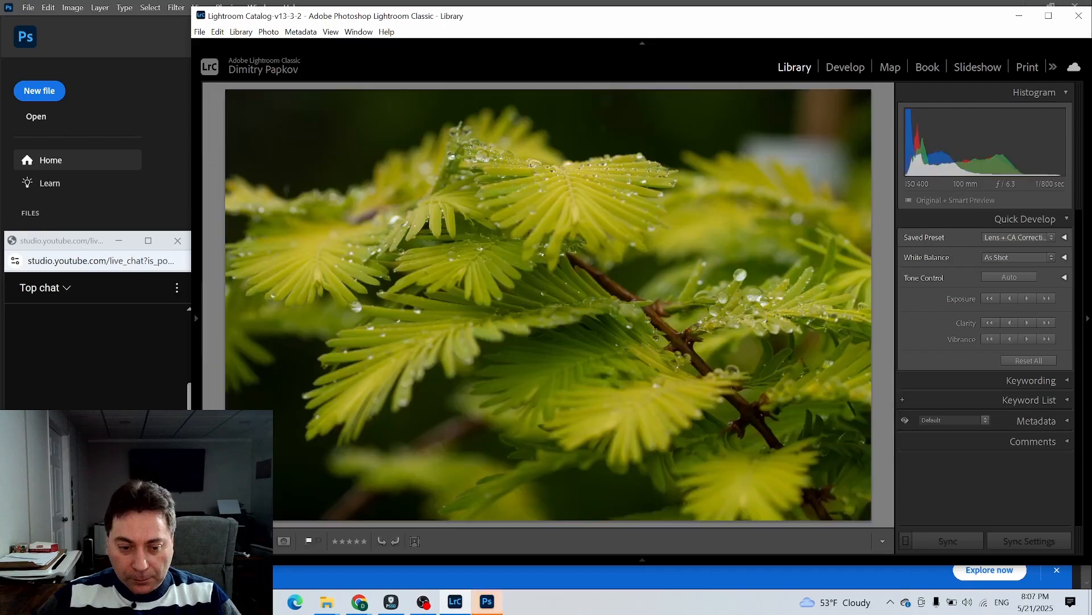
double_click(386, 488)
double_click(364, 448)
key("ctrl+e")
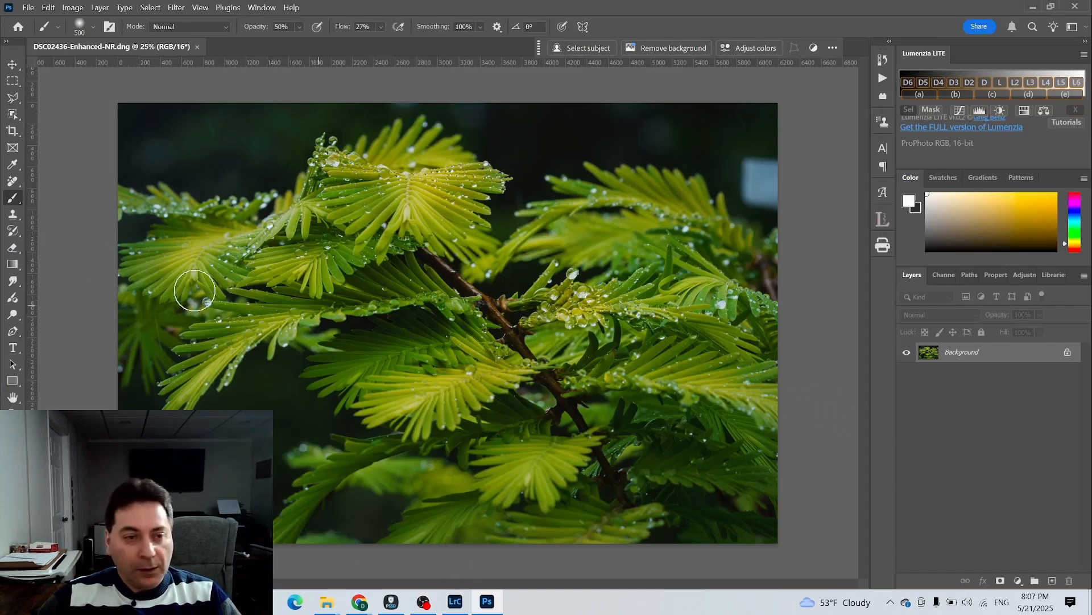
Step: Duplicate the Background layer within the same document, keeping the default layer name
right_click(991, 356)
left_click(974, 394)
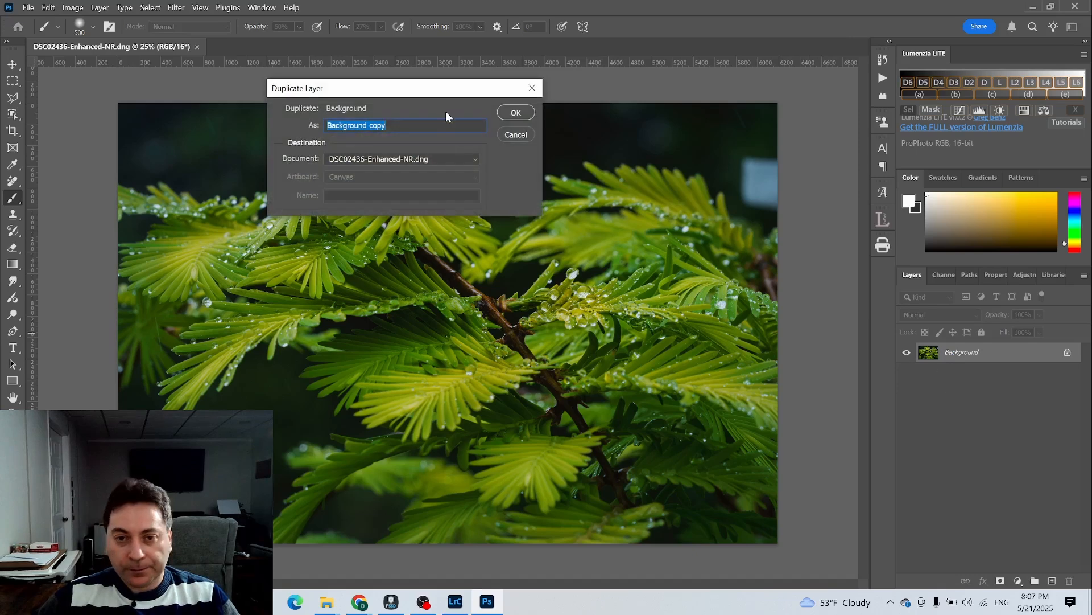
left_click(505, 116)
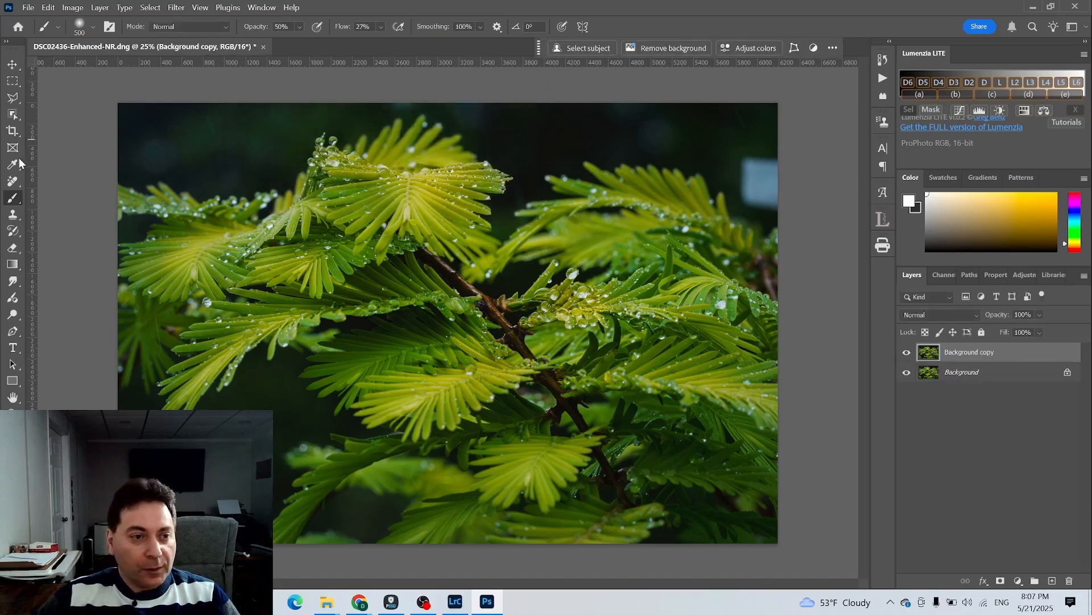
Step: Remove the pale blurred rectangle at the photo's upper right edge using the Remove tool at size 200
left_click(13, 180)
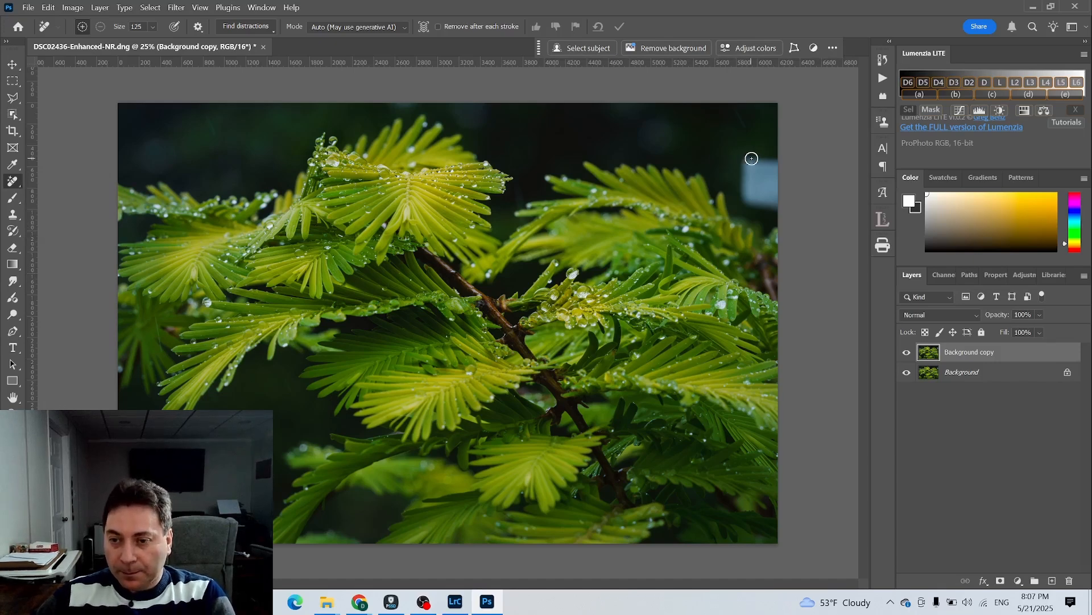
key("bracketright")
key("bracketright")
key("bracketright")
mouse_move(748, 158)
left_mouse_down()
mouse_move(750, 196)
mouse_move(775, 201)
mouse_move(777, 165)
mouse_move(755, 166)
mouse_move(760, 183)
left_mouse_up()
left_click(620, 26)
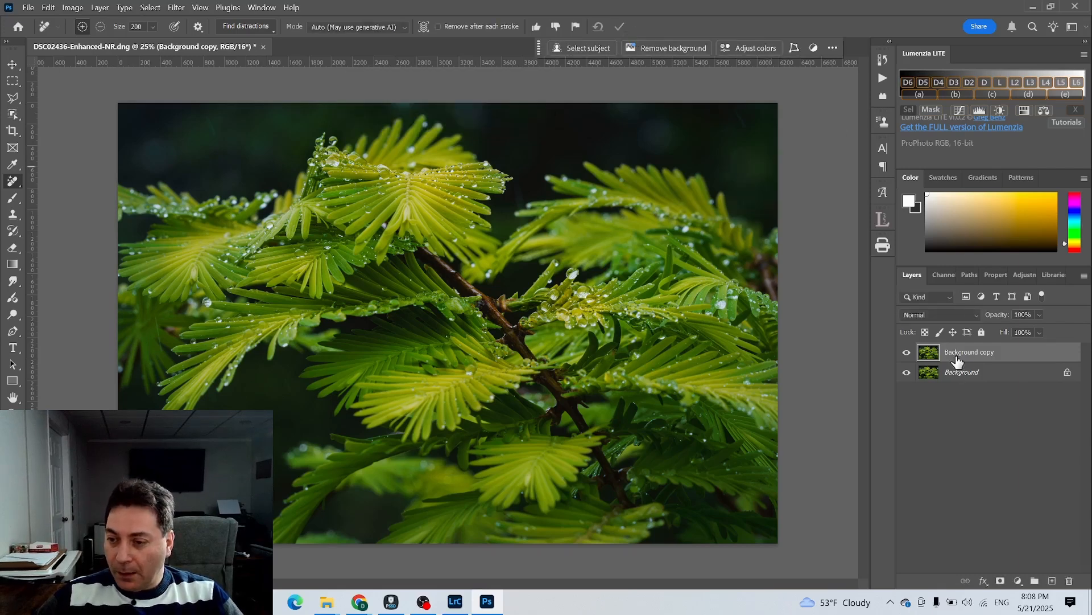
Step: Duplicate the retouched Background copy layer and apply a strong blur filter to the new copy
right_click(951, 358)
left_click(990, 63)
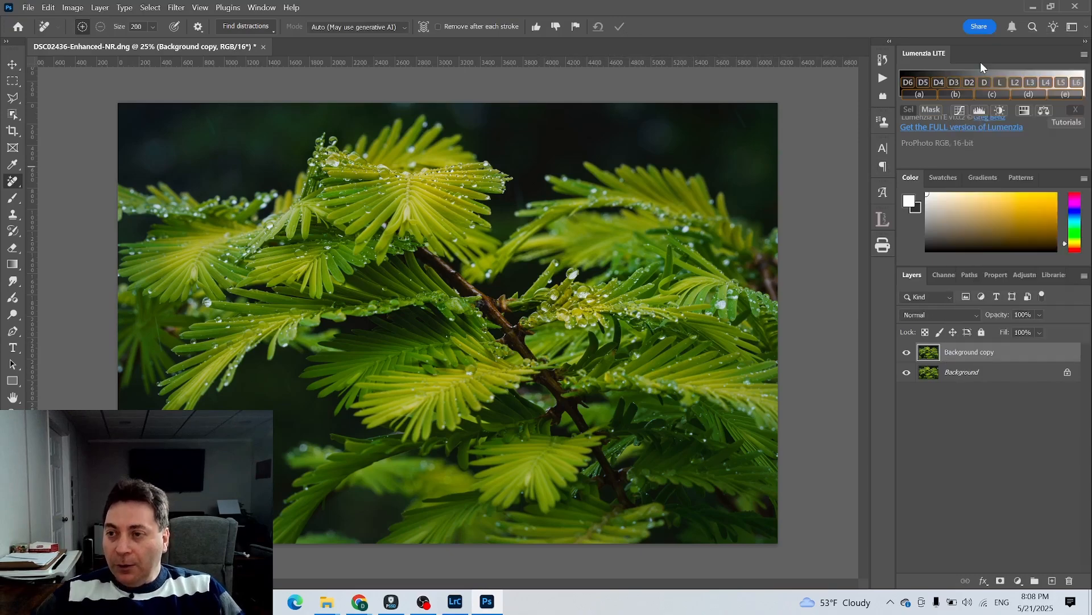
left_click(522, 114)
left_click(177, 7)
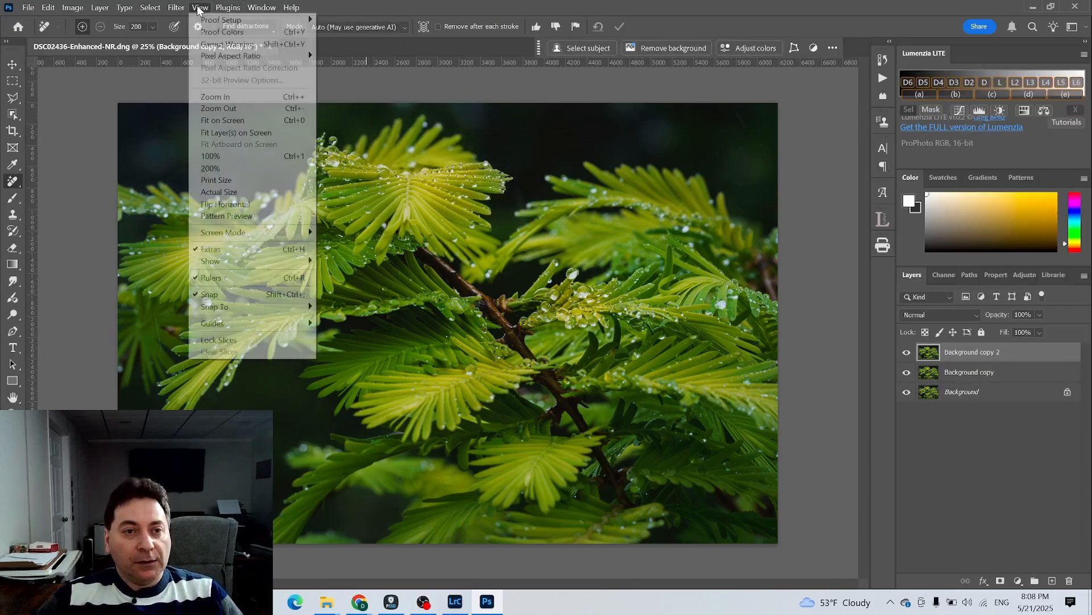
left_click(219, 20)
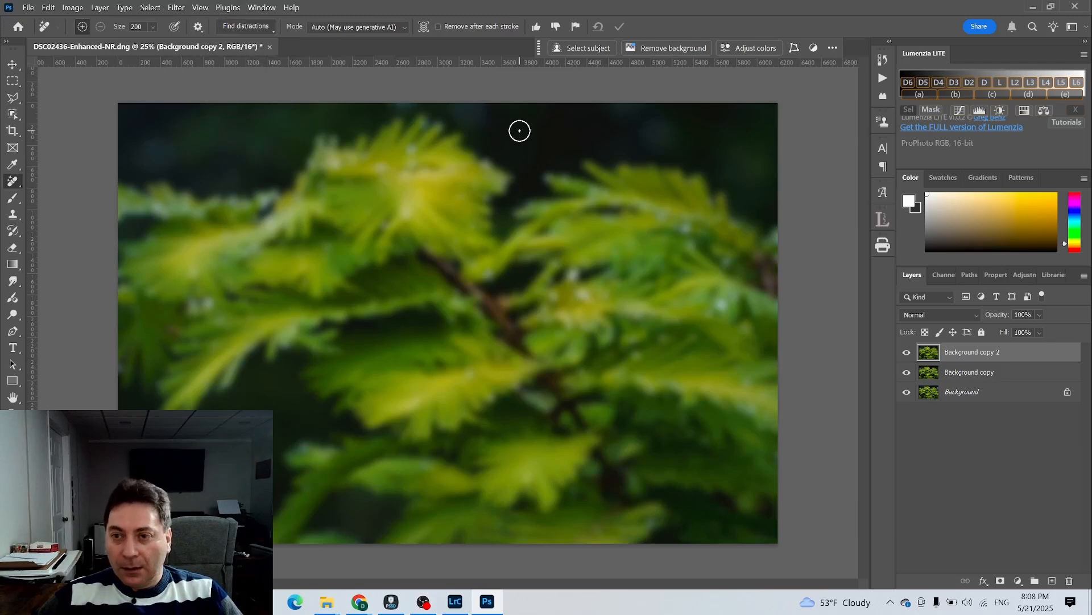
Step: Set the blurred layer's blend mode to Lighten and its opacity to 33%
left_click(980, 320)
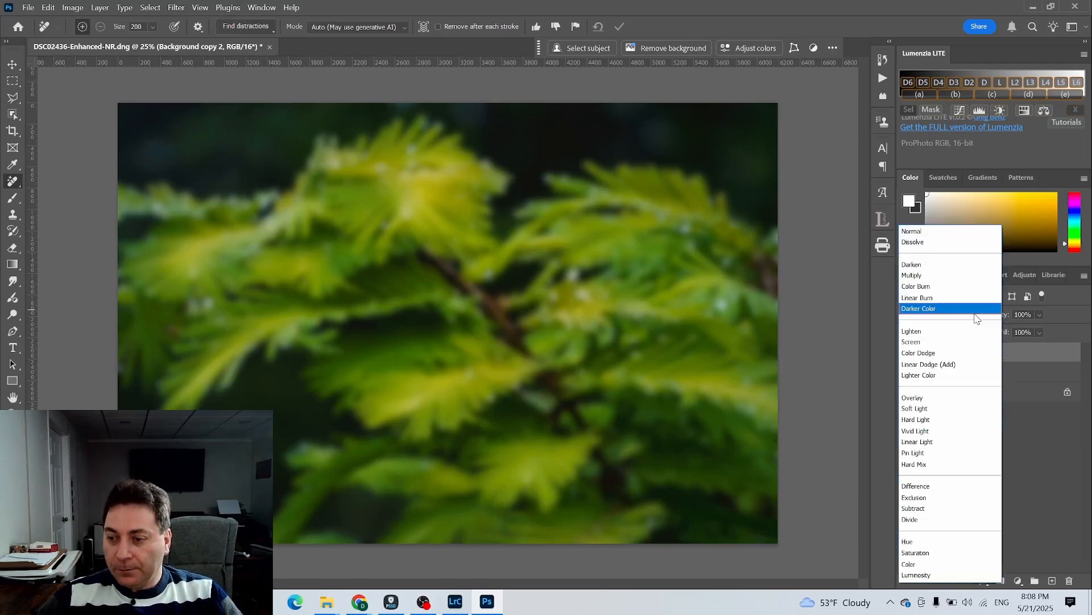
left_click(923, 331)
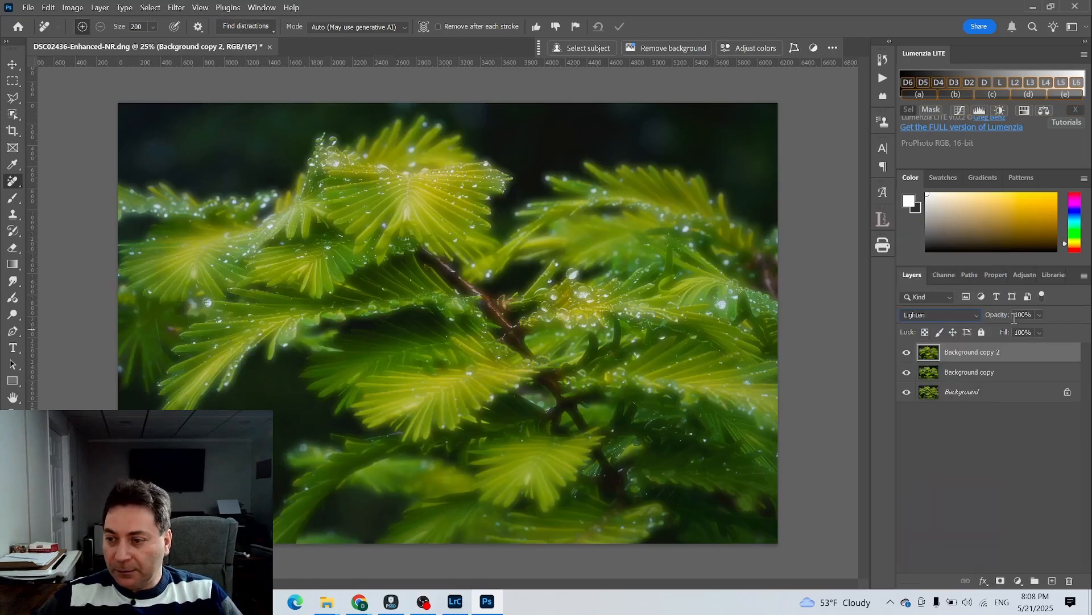
left_click_drag(1001, 318, 956, 314)
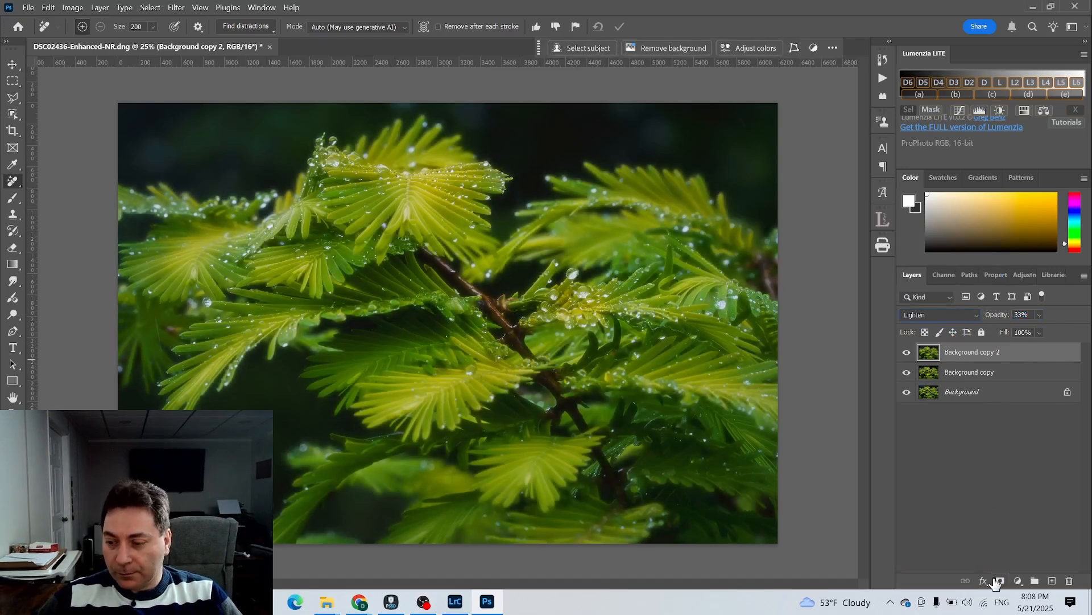
Step: Add a Brightness/Contrast adjustment clipped to the blurred layer, with Brightness 20 and Contrast 80
left_click(1018, 581)
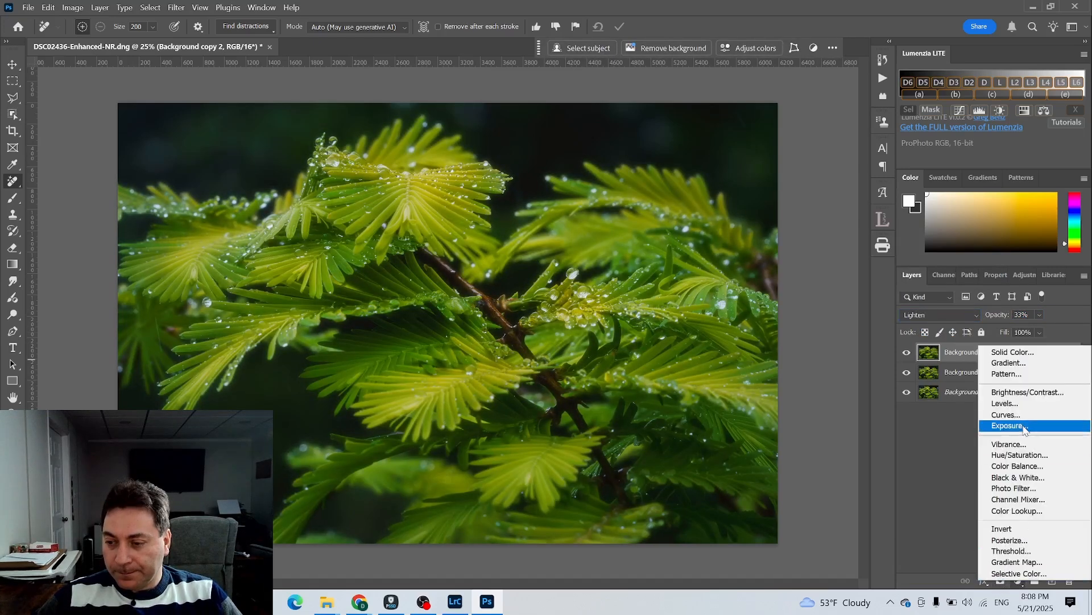
left_click(1002, 397)
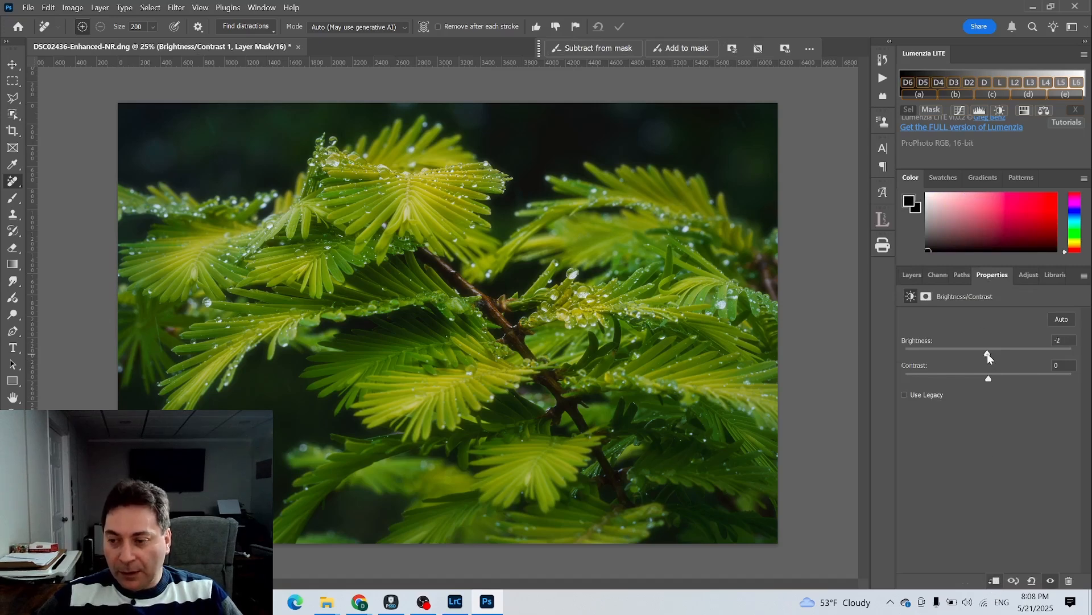
left_click_drag(988, 352, 1000, 353)
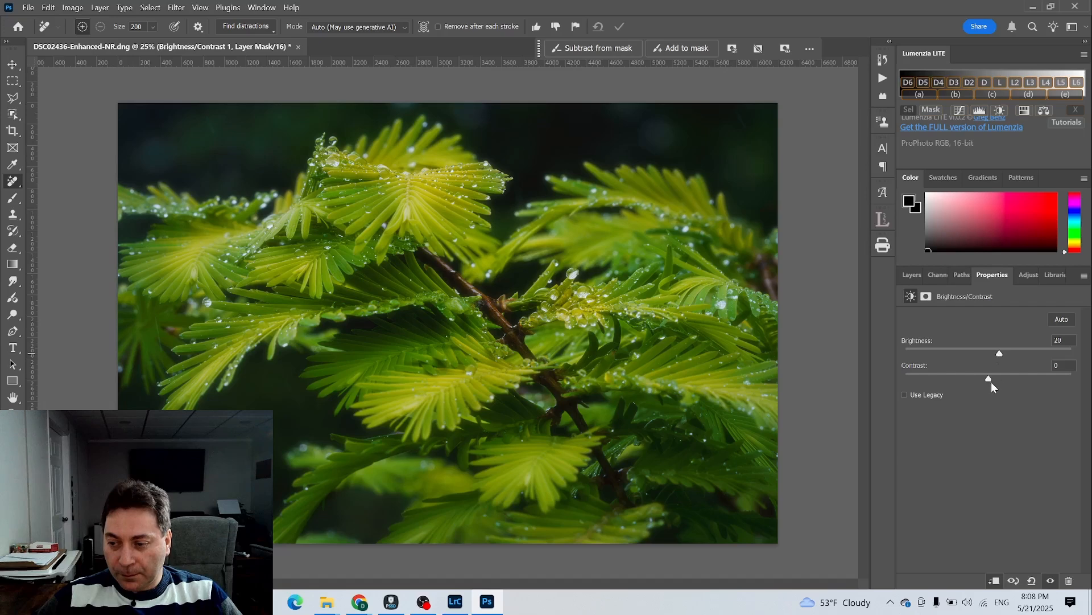
left_click_drag(1036, 379, 1054, 378)
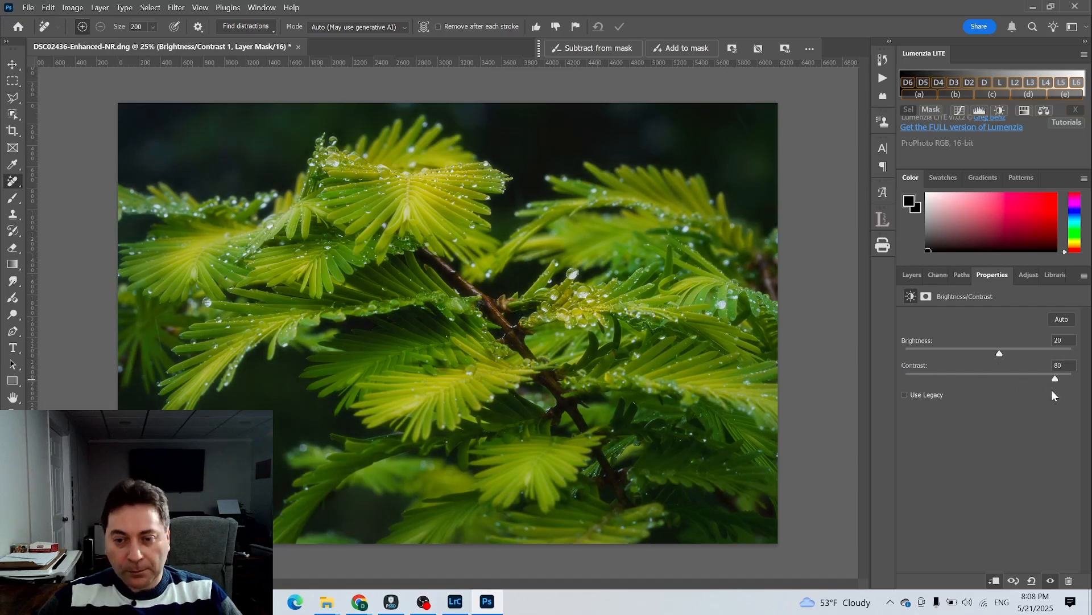
Step: Compare the photo with the blurred Background copy 2 layer hidden and shown
left_click(912, 275)
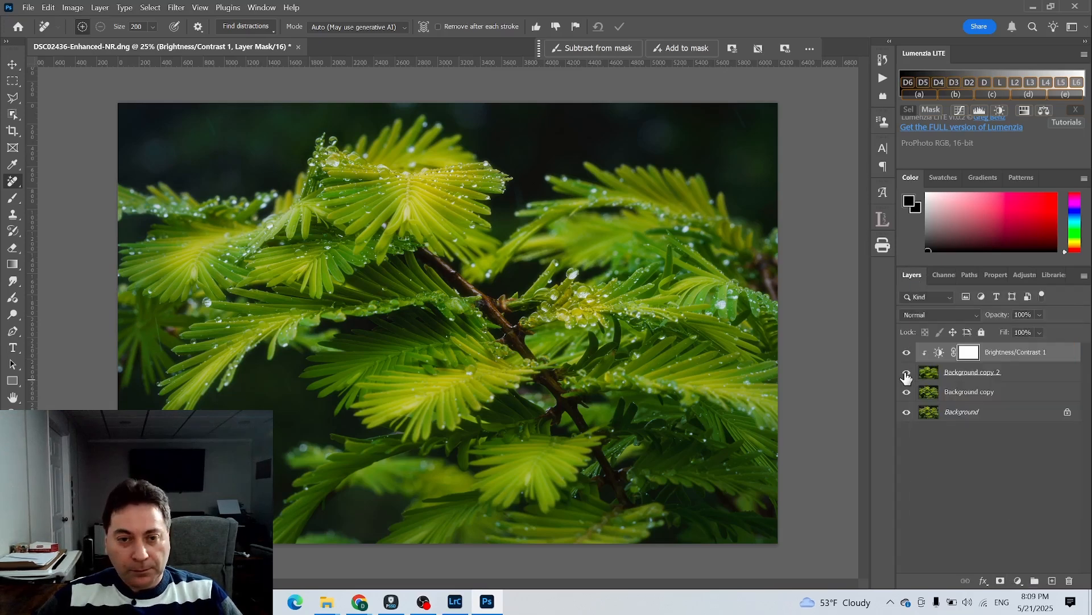
left_click(906, 373)
left_click(907, 373)
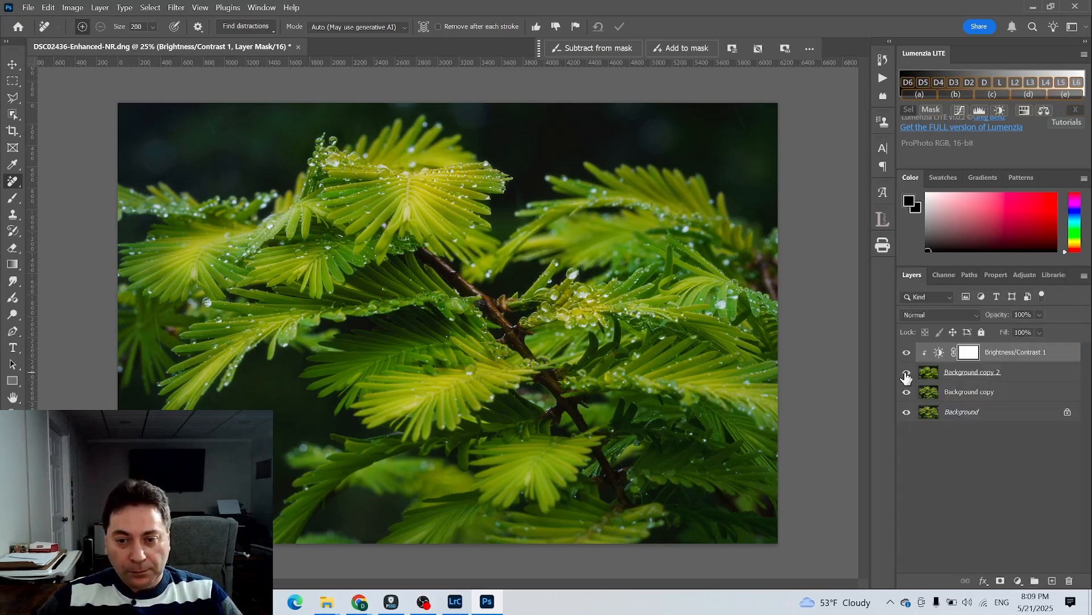
left_click(907, 372)
left_click(907, 373)
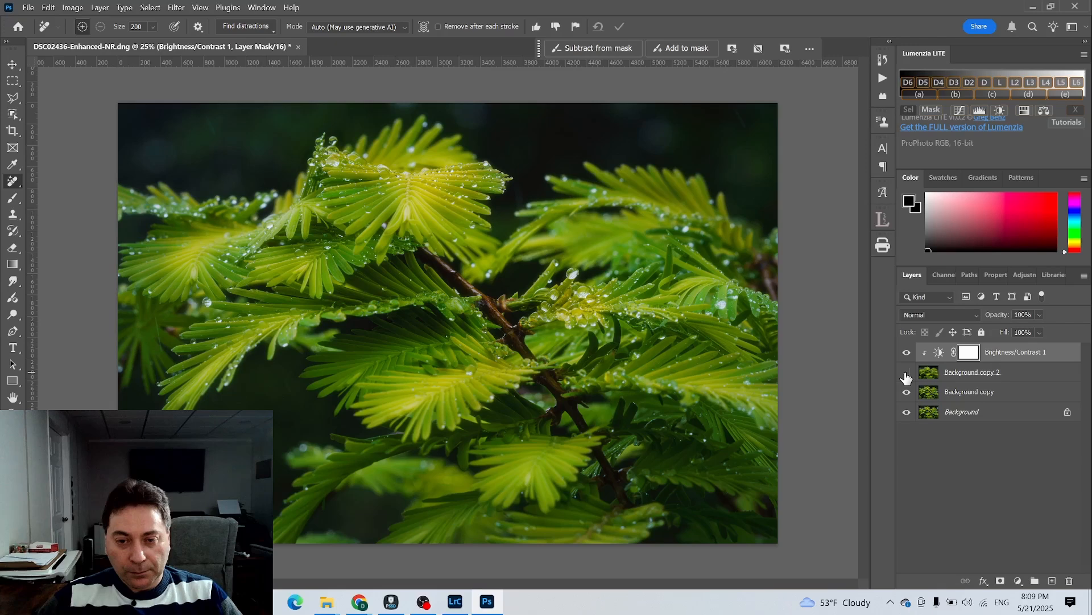
left_click(907, 372)
left_click(907, 373)
left_click(907, 373)
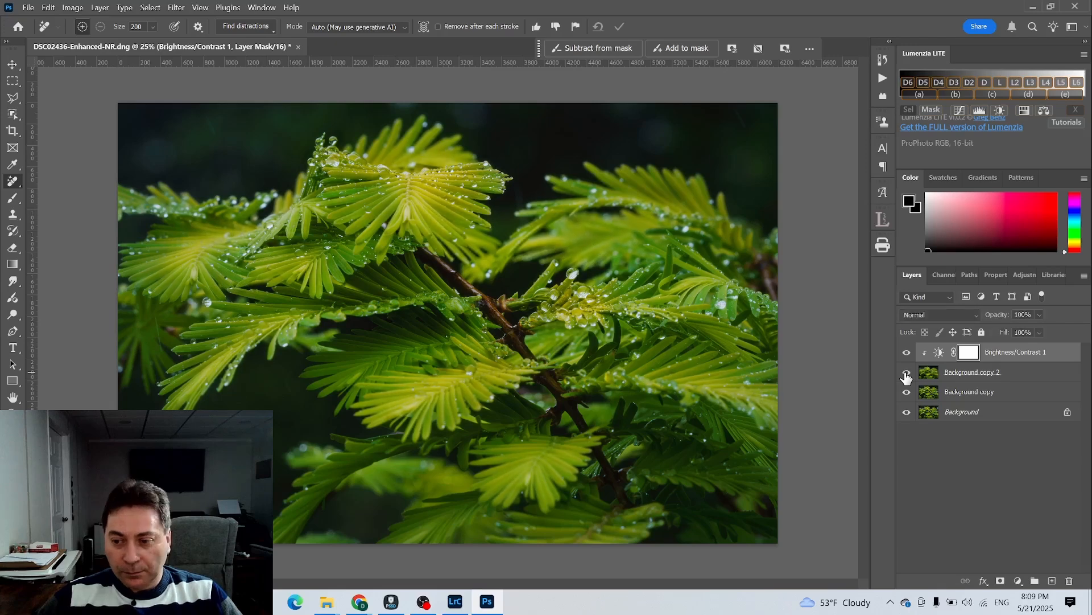
Step: Set the blurred layer's opacity to 25% and check the glow by hiding and showing the layer
left_click(929, 373)
left_click(1000, 317)
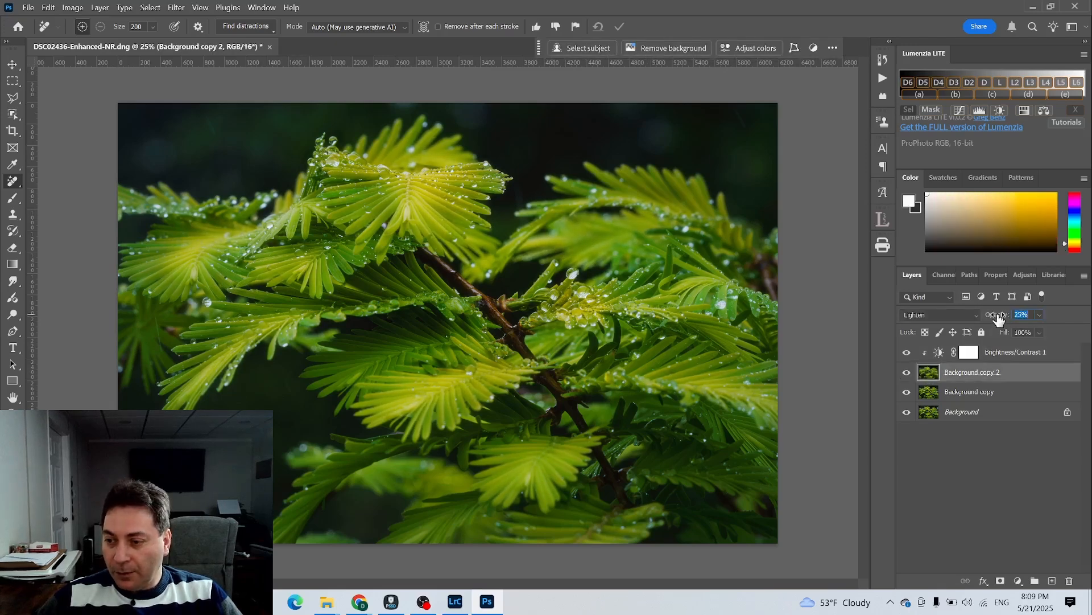
left_click(907, 375)
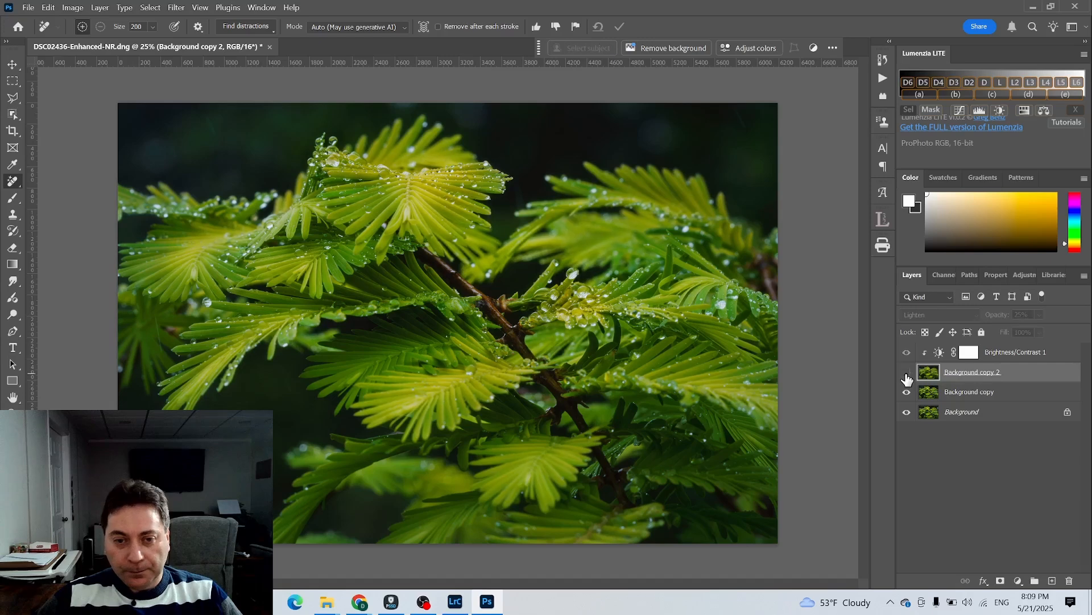
left_click(907, 374)
left_click(907, 374)
left_click(907, 375)
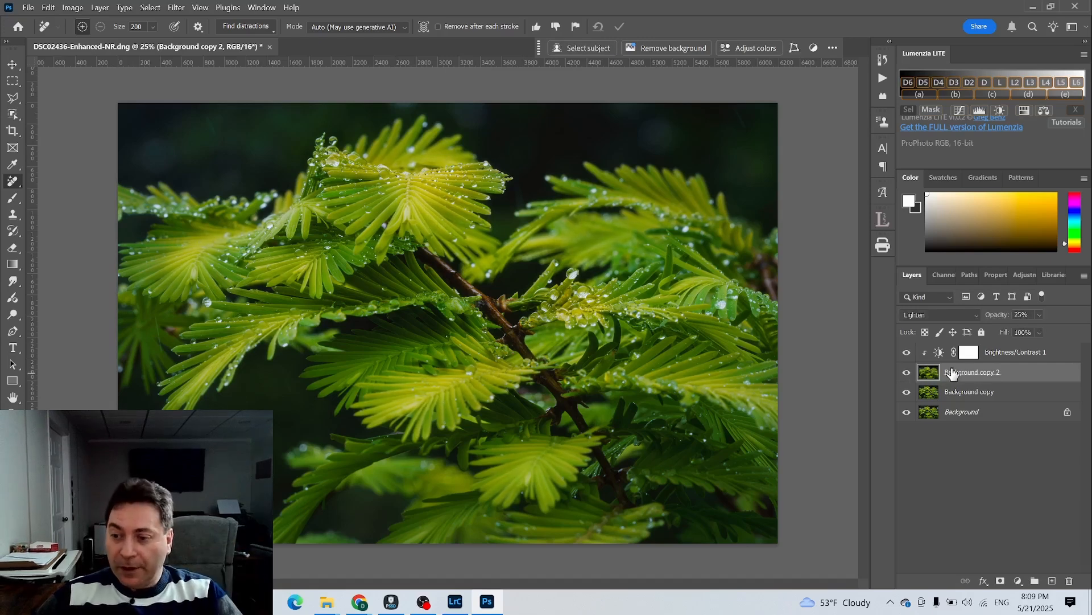
Step: Add a layer mask to the blurred layer and paint out parts with a black brush at 50% opacity and 27% flow
left_click(1001, 580)
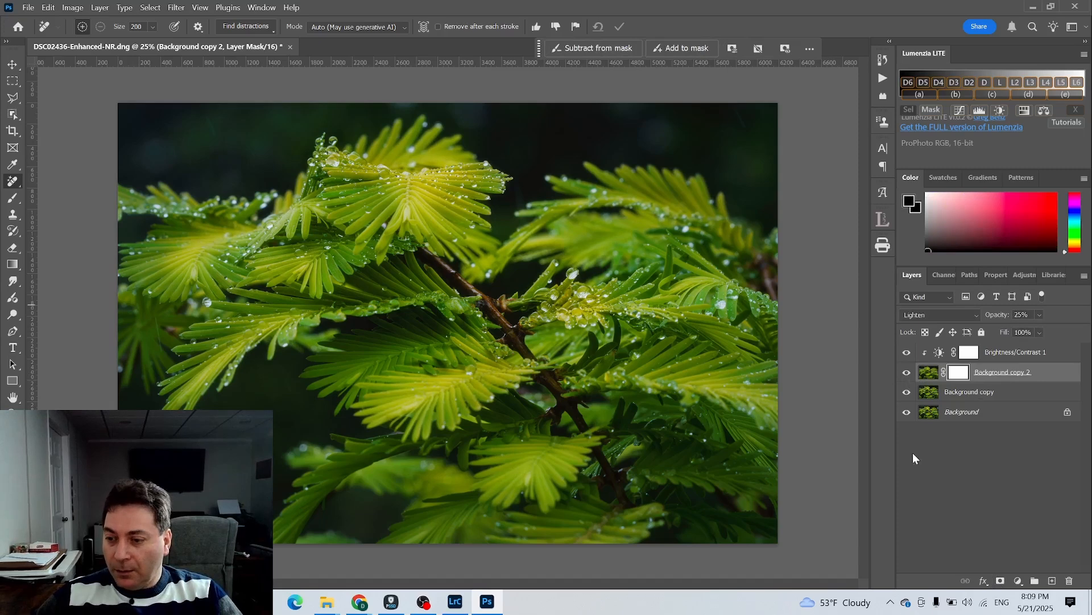
left_click(14, 198)
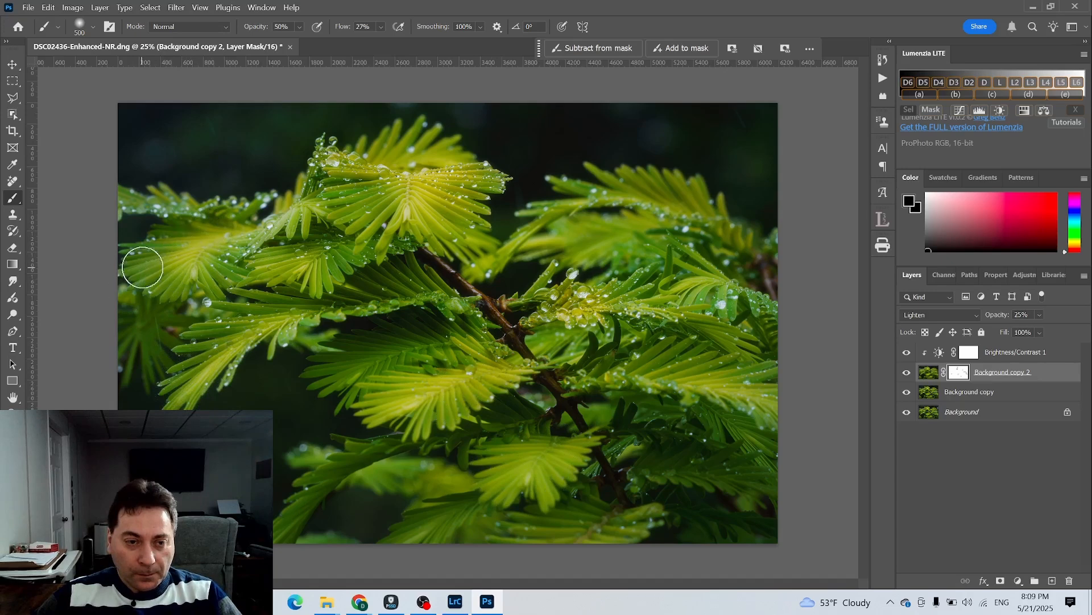
Step: Compare the photo before and after the masked glow by hiding and showing Background copy 2
left_click(908, 373)
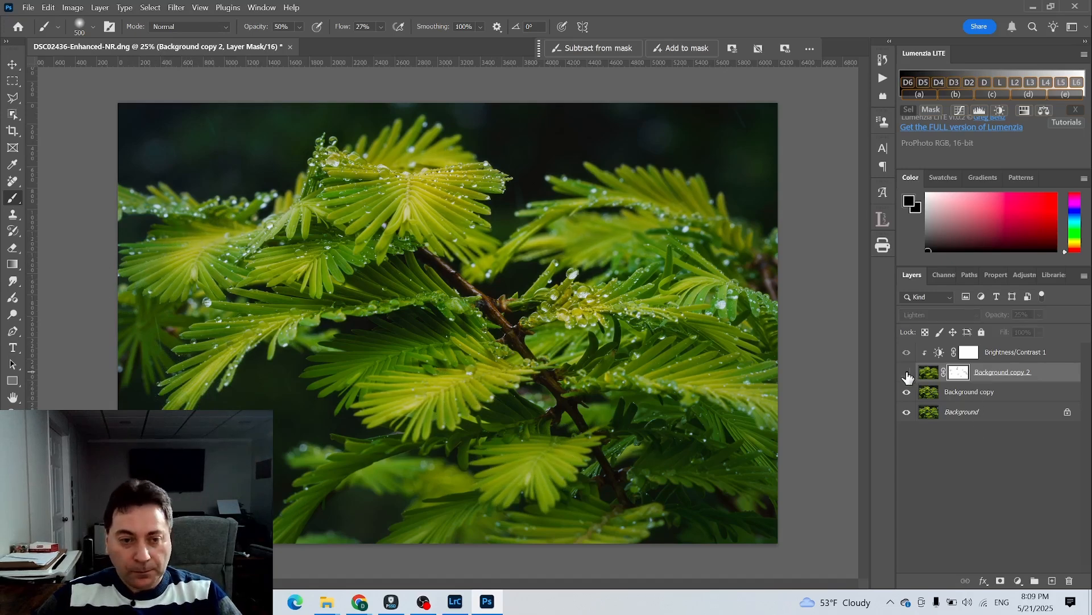
left_click(907, 372)
left_click(907, 373)
left_click(907, 372)
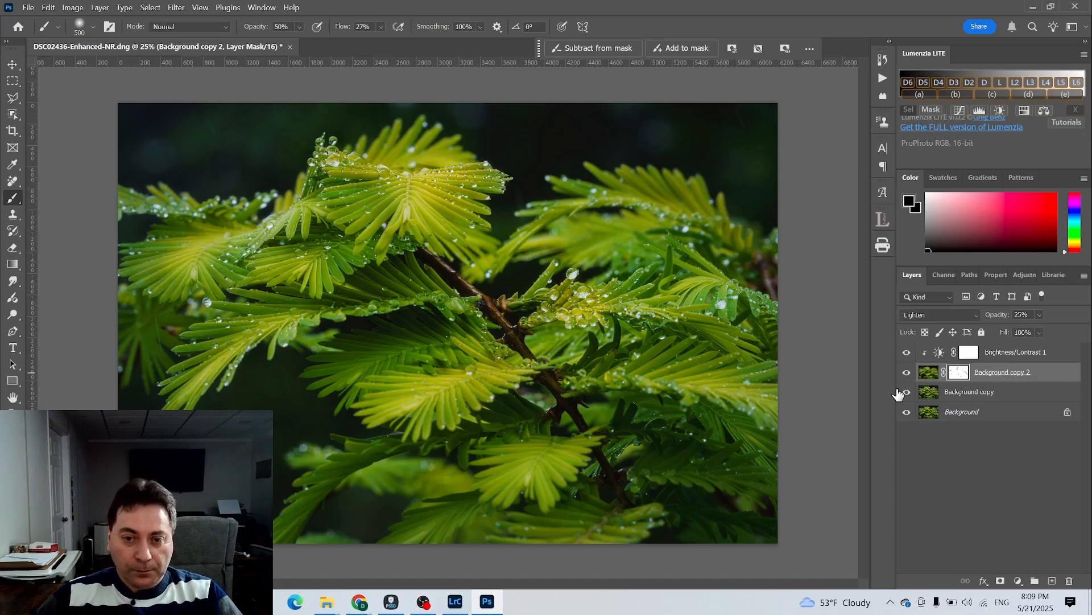
left_click(907, 375)
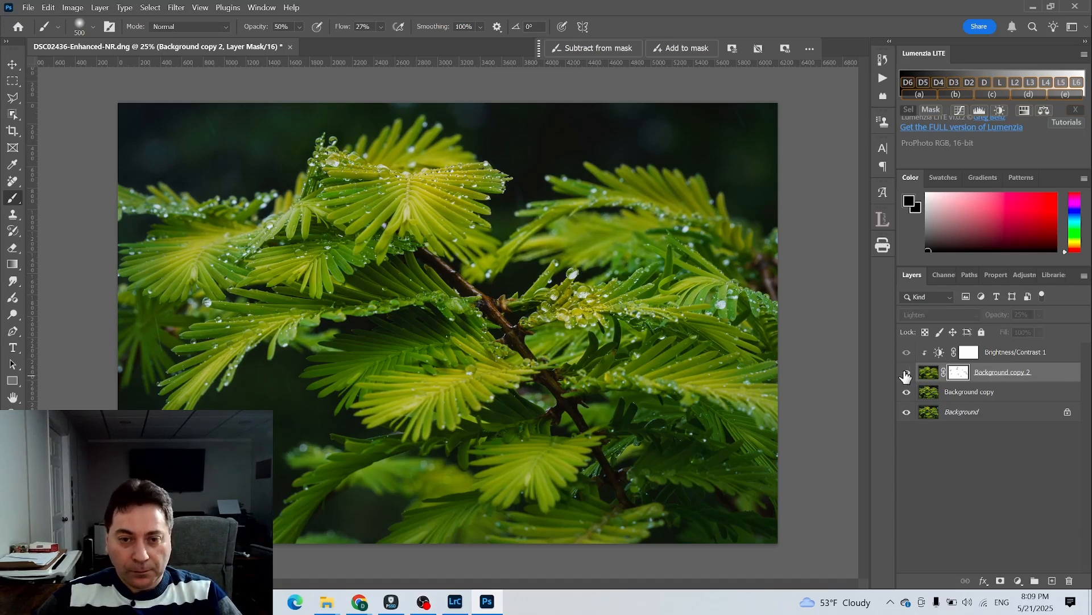
left_click(907, 375)
left_click(906, 375)
left_click(907, 374)
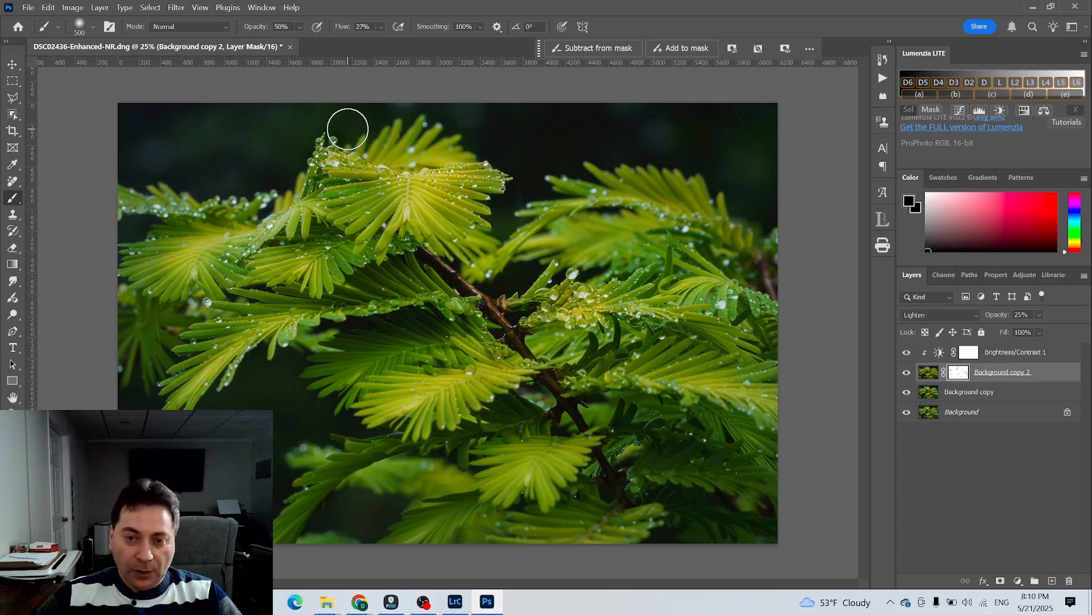
Step: Close the edited branch document and save its changes
left_click(290, 47)
left_click(543, 240)
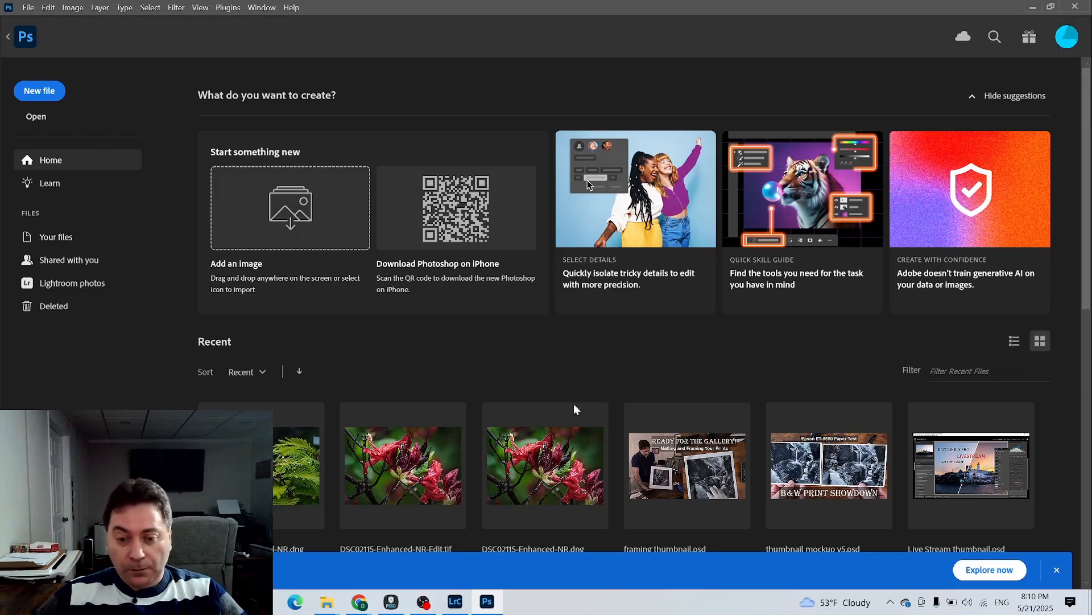
Step: Switch to Lightroom Classic, show the photos as a grid and create a virtual copy of the edited green branch photo
left_click(460, 608)
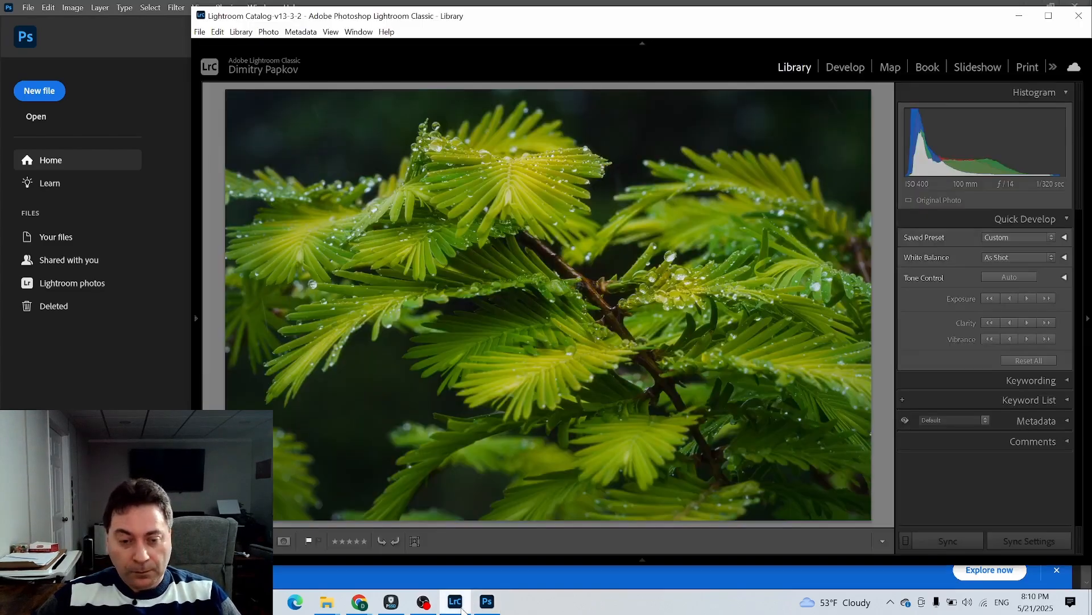
key("g")
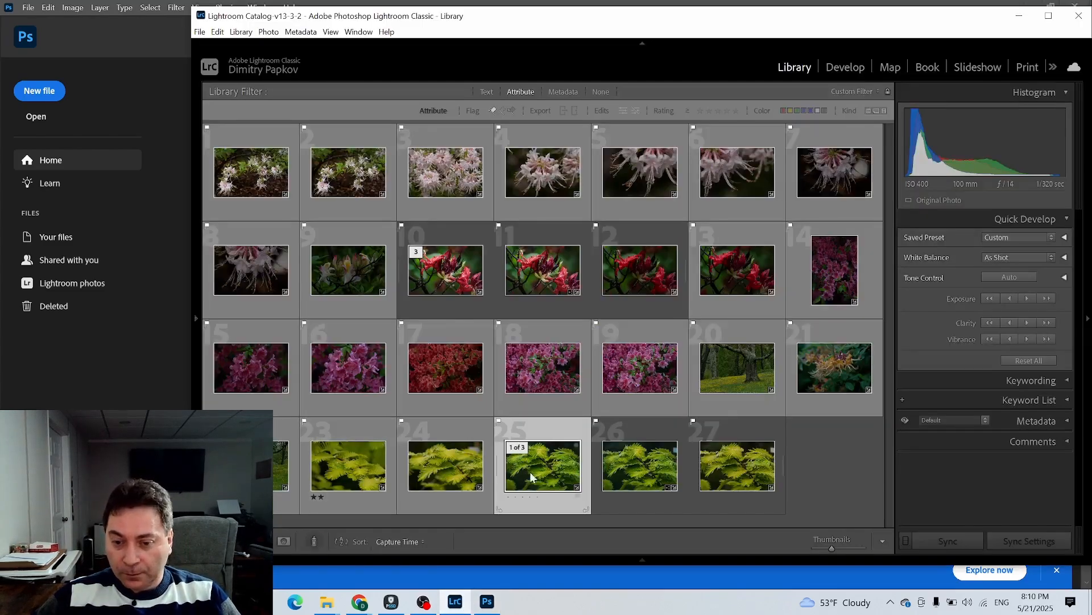
right_click(539, 430)
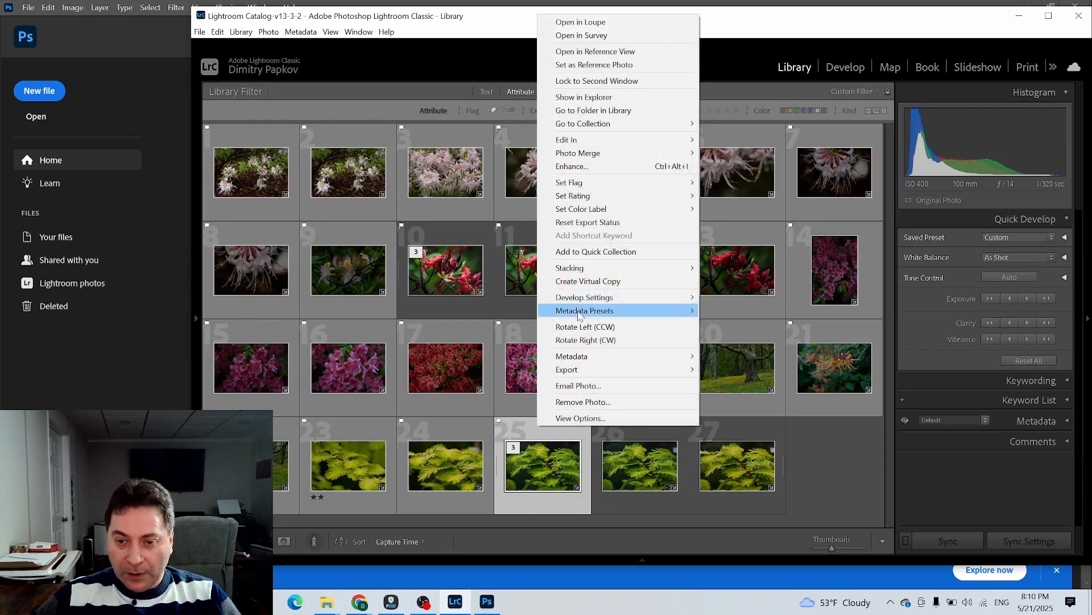
left_click(598, 281)
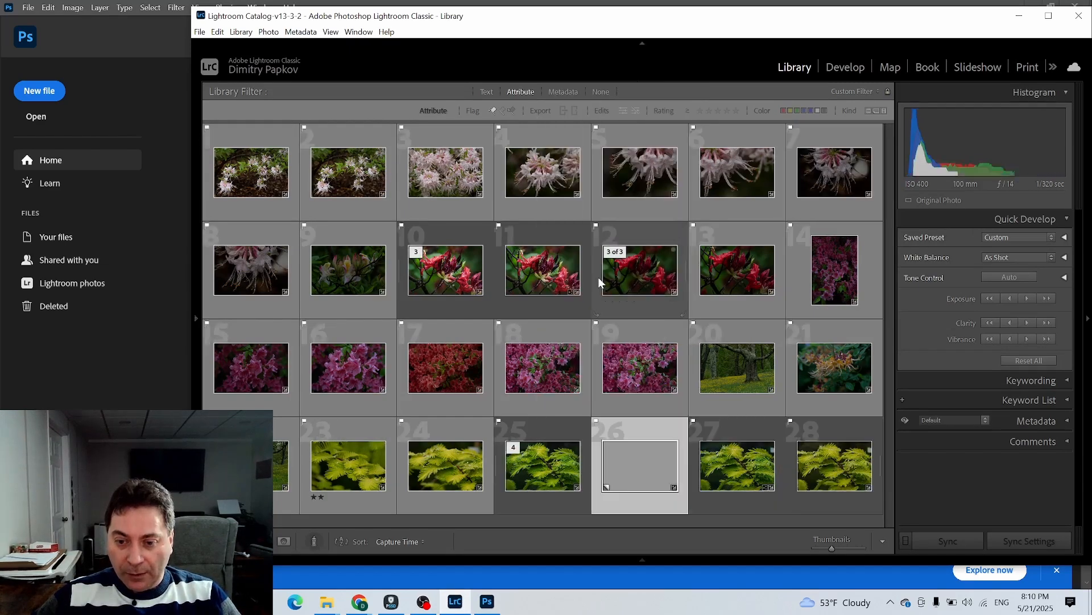
Step: Crop the virtual copy in Develop to the upper part of the branch, keeping the large frond with water droplets near the middle
left_click(838, 68)
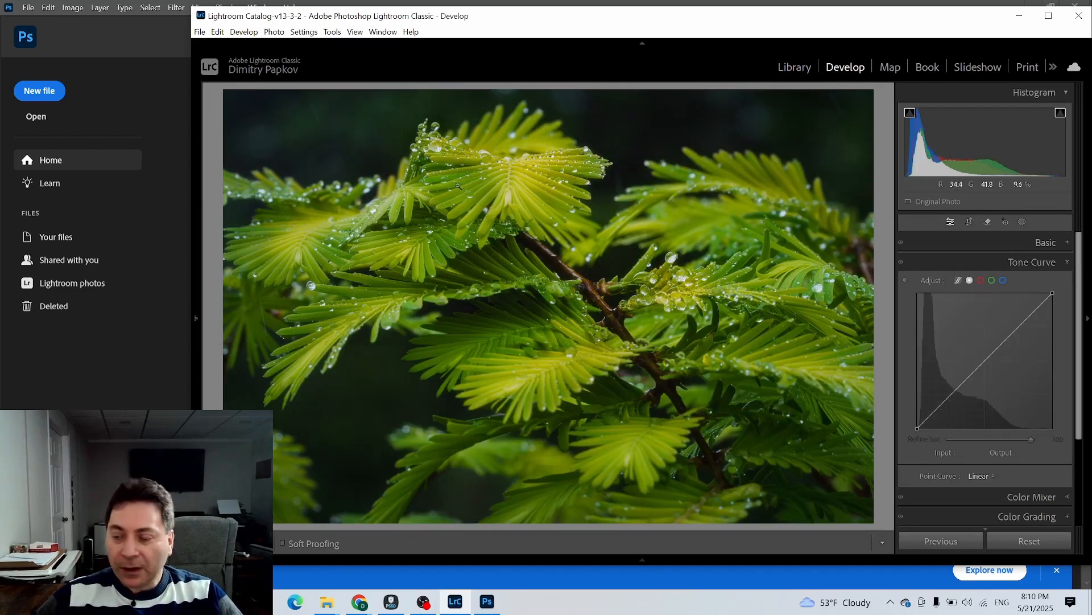
left_click(970, 221)
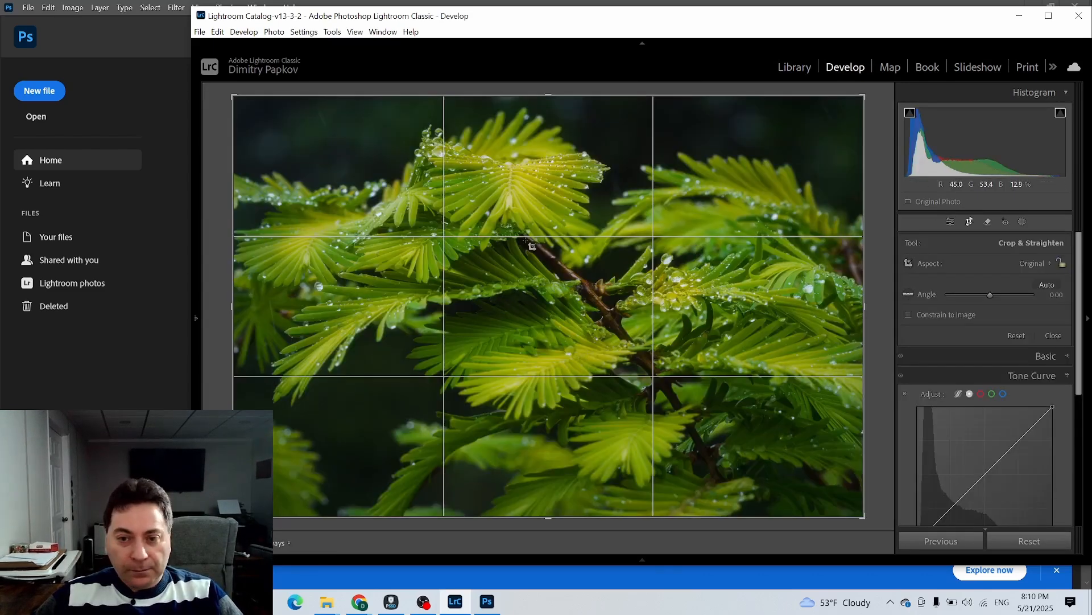
left_click_drag(863, 516, 745, 428)
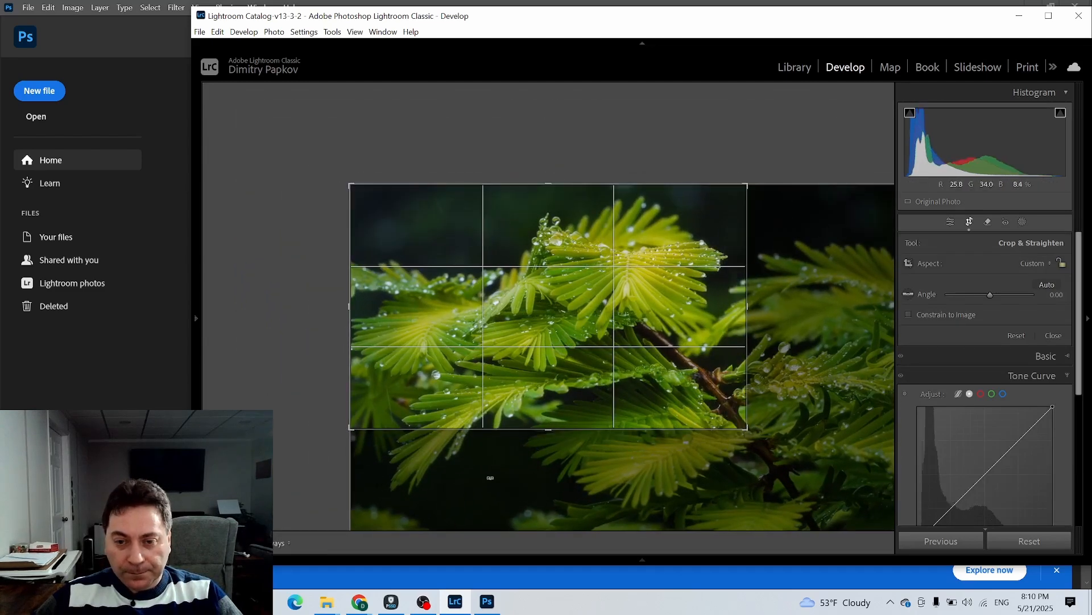
left_click_drag(349, 429, 378, 424)
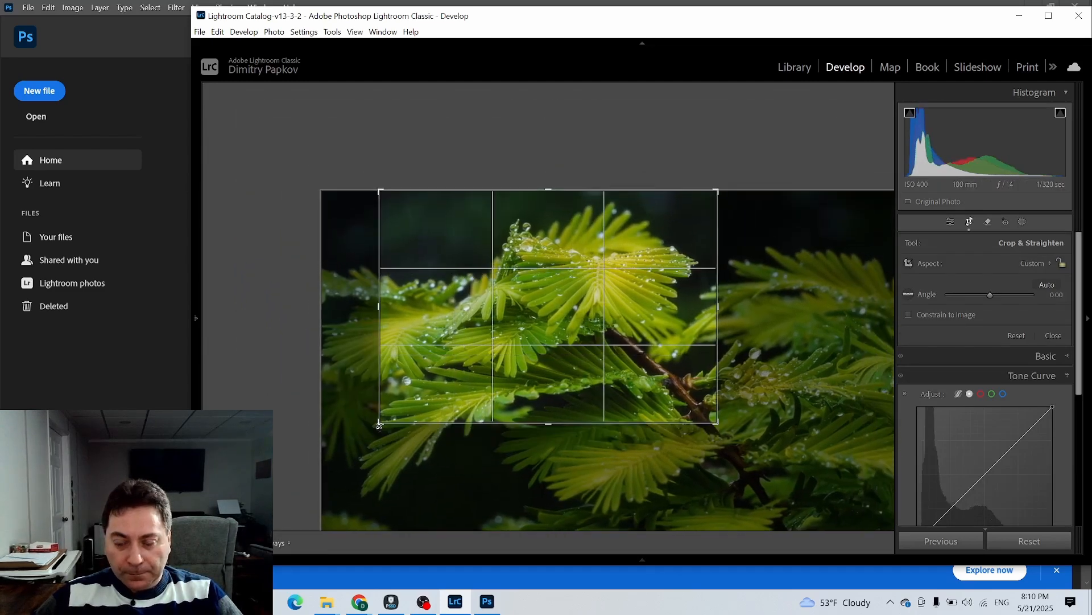
left_click_drag(596, 344, 578, 352)
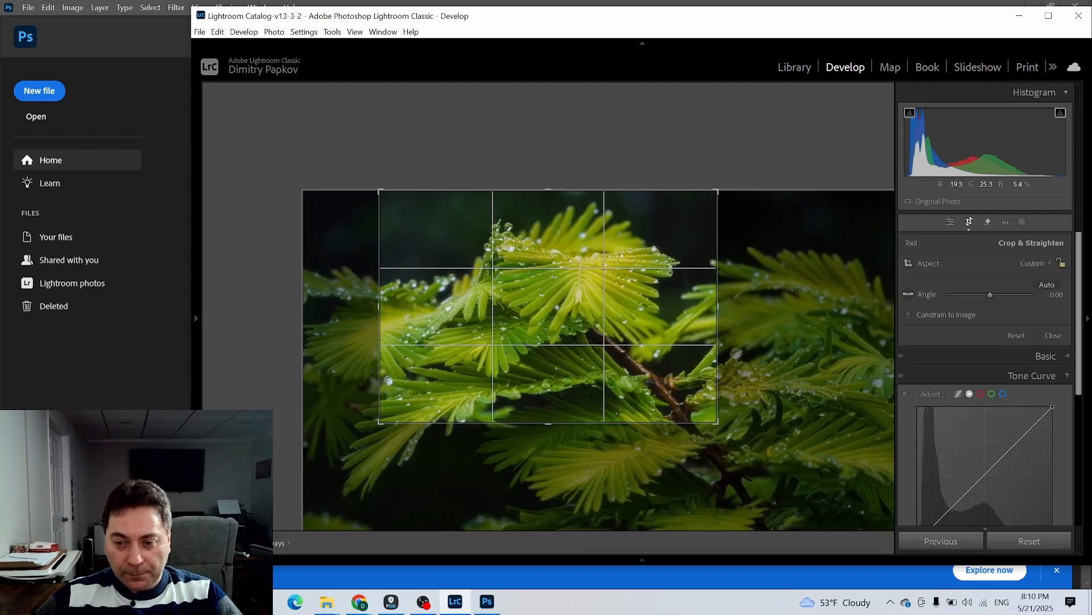
left_click_drag(716, 423, 752, 437)
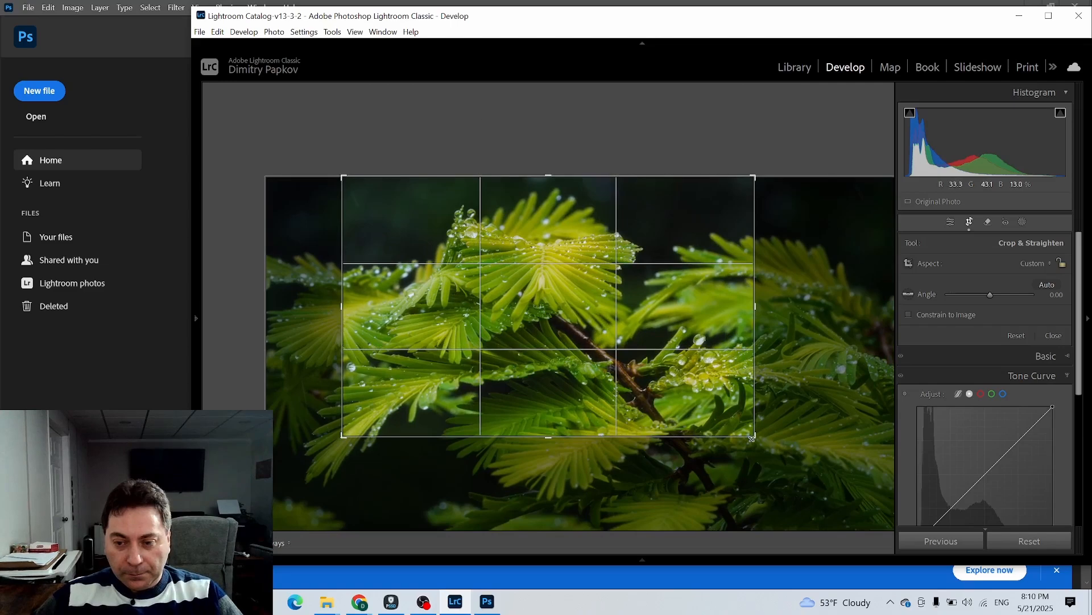
left_click(969, 222)
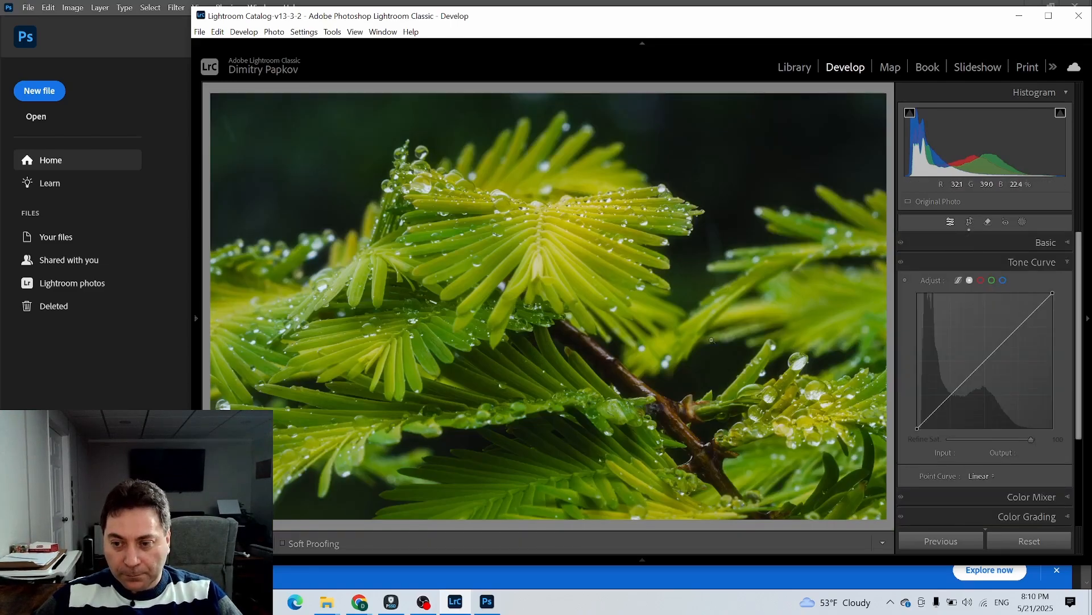
Step: Tighten the crop further around the droplet cluster and the large bright frond, and apply it
left_click(969, 222)
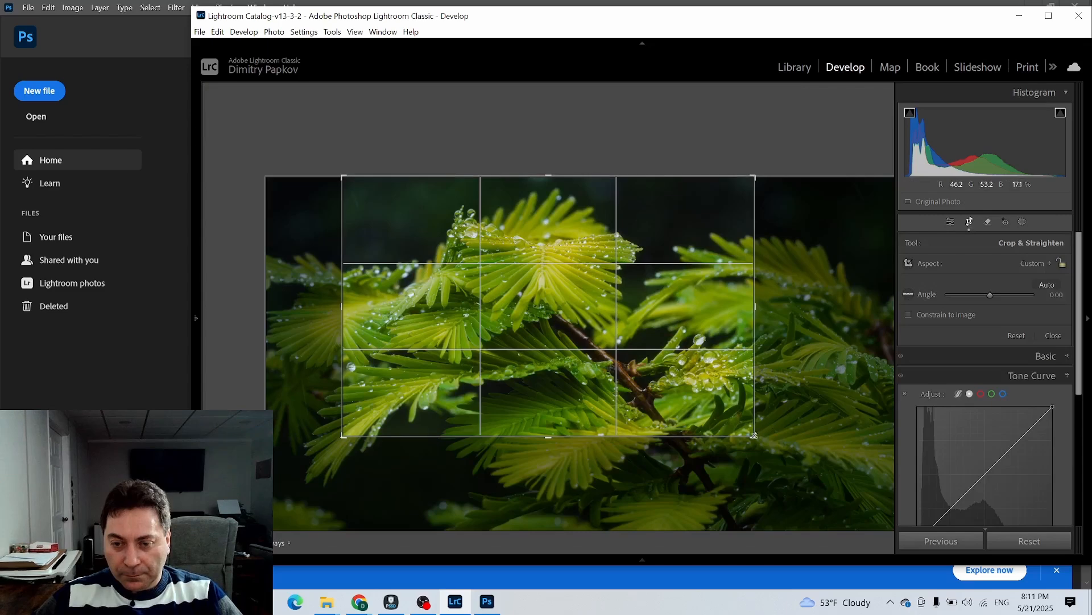
left_click_drag(754, 435, 713, 415)
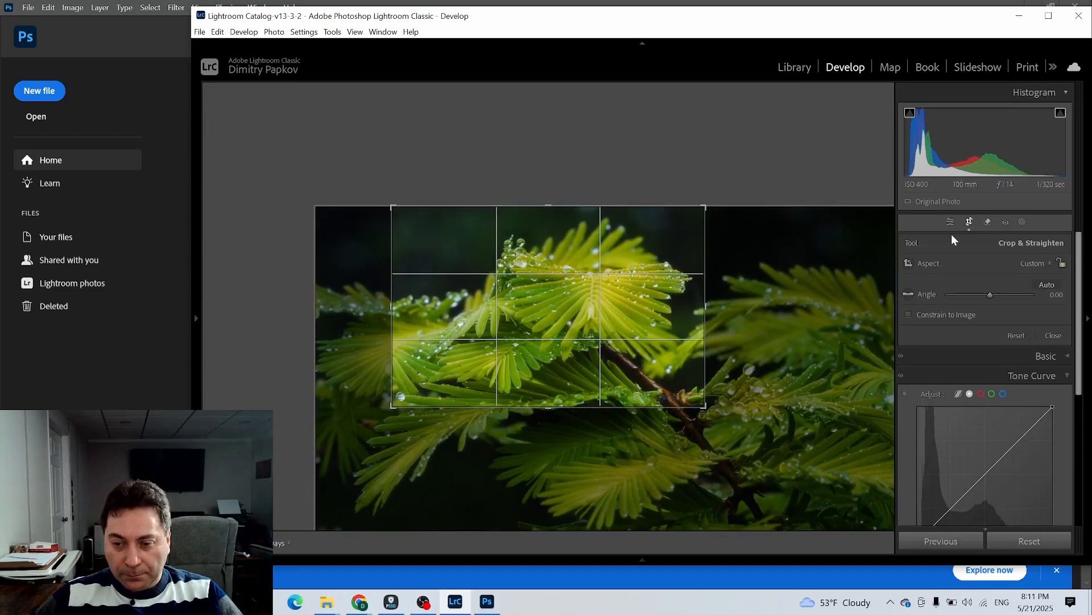
left_click(955, 221)
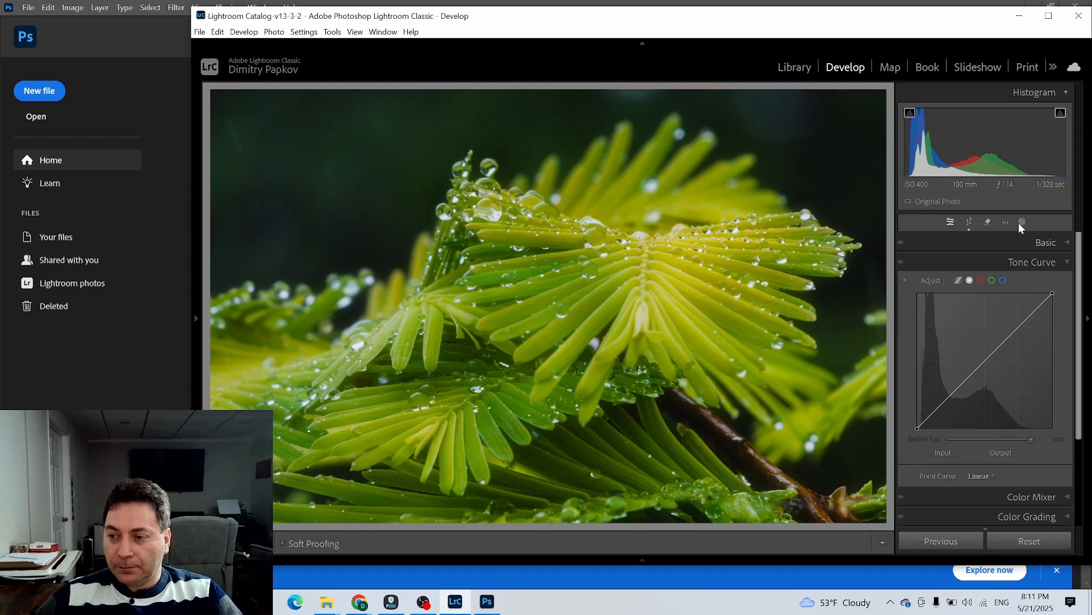
Step: Set the cropped photo's overall Contrast to +19 and Highlights to −9
left_click(1065, 243)
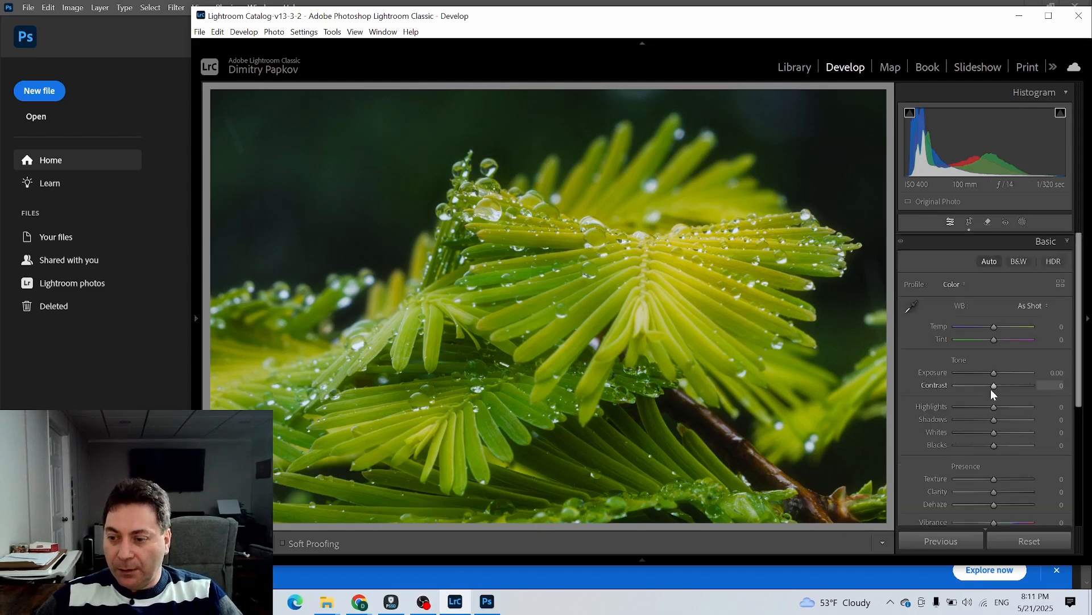
mouse_move(993, 387)
left_mouse_down()
mouse_move(1003, 384)
mouse_move(986, 405)
left_mouse_up()
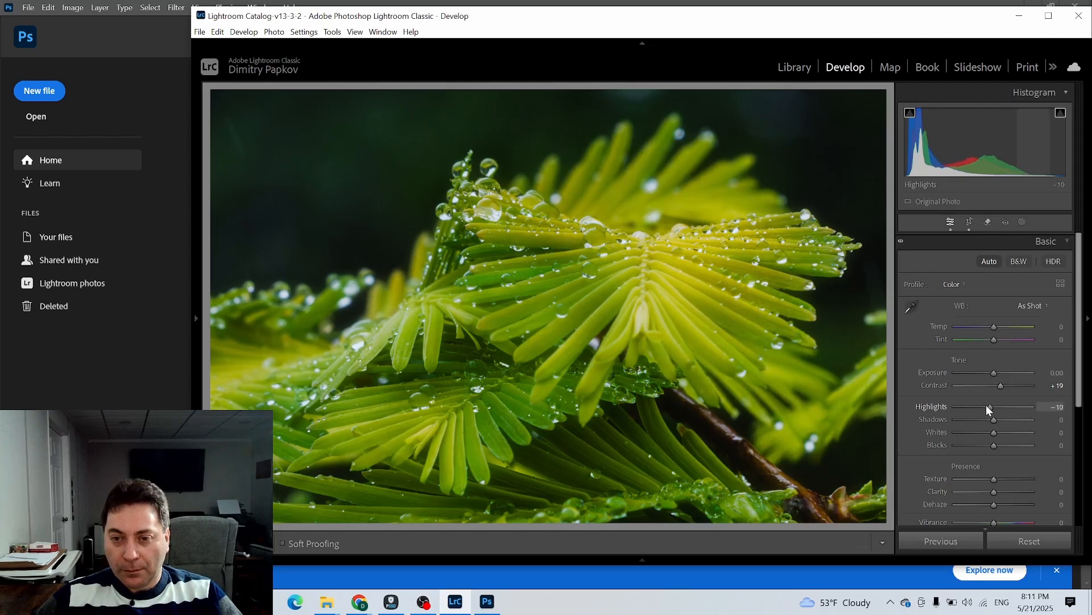
Step: Add a radial gradient mask with feather 100 and stretch it into a wide oval centred over the water droplet cluster
left_click(1023, 220)
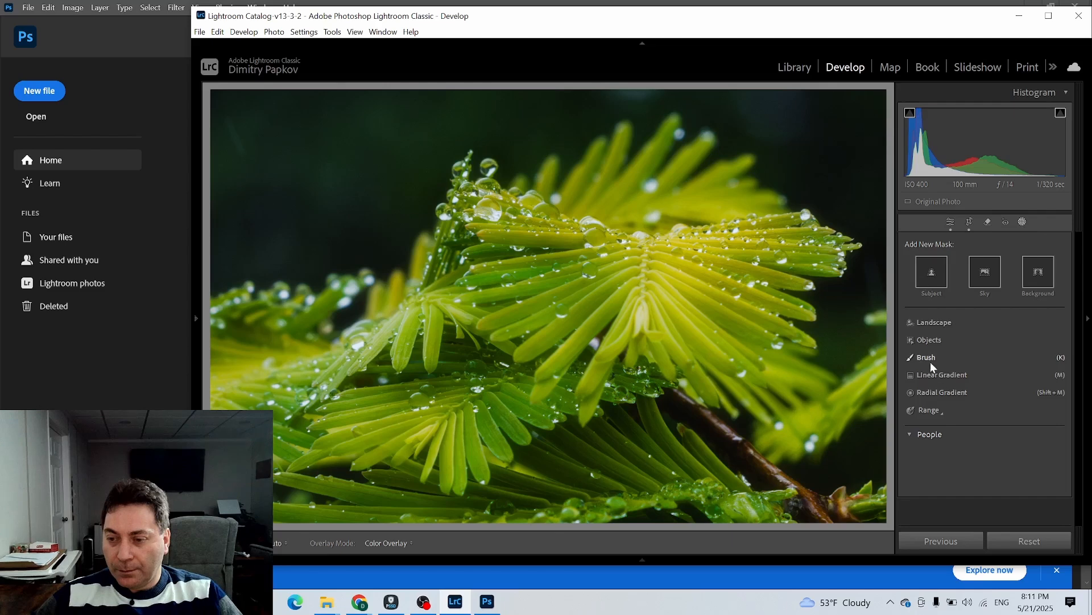
left_click(935, 392)
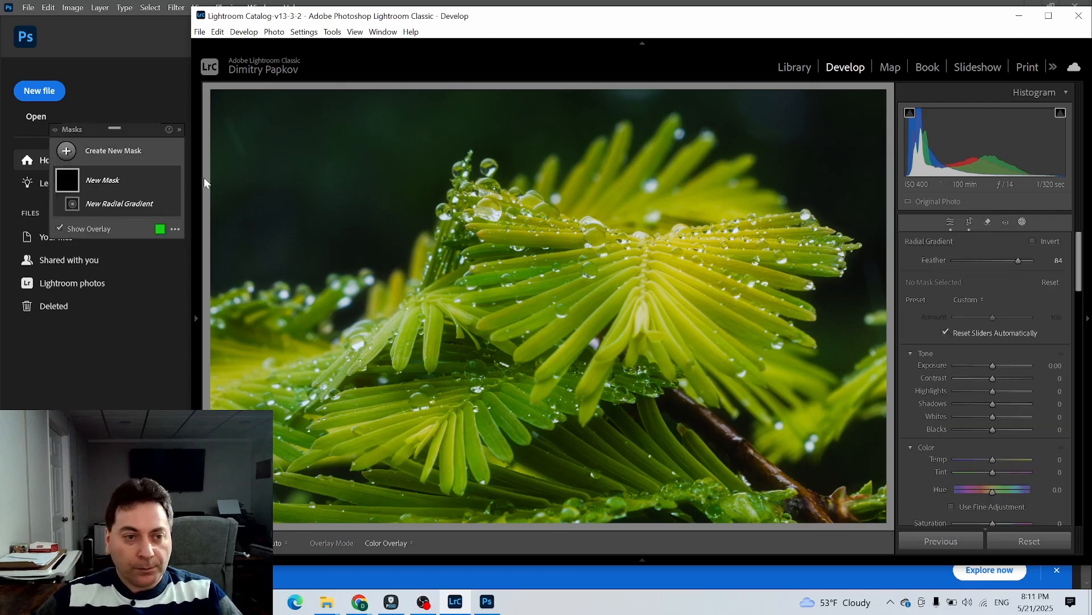
left_click_drag(450, 173, 541, 257)
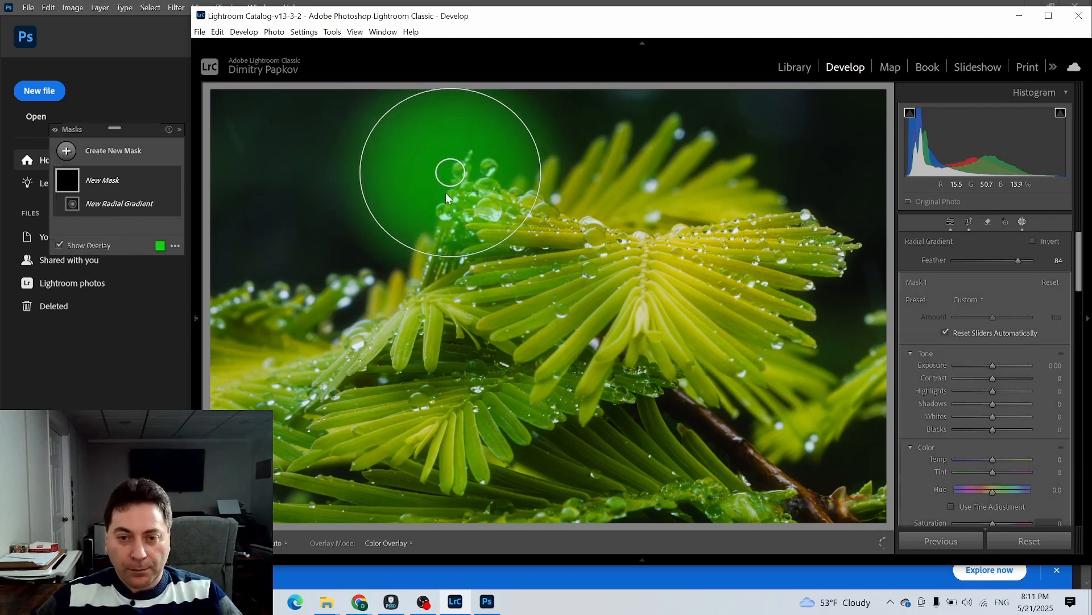
left_click_drag(451, 172, 468, 199)
left_click_drag(559, 198, 595, 198)
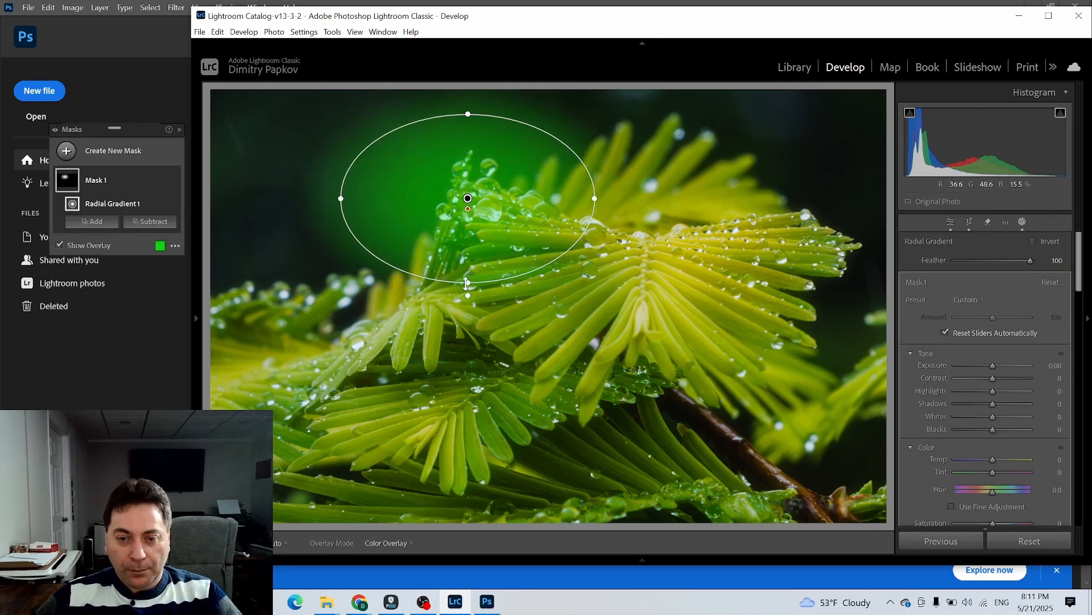
left_click_drag(467, 283, 468, 306)
left_click_drag(581, 224, 608, 245)
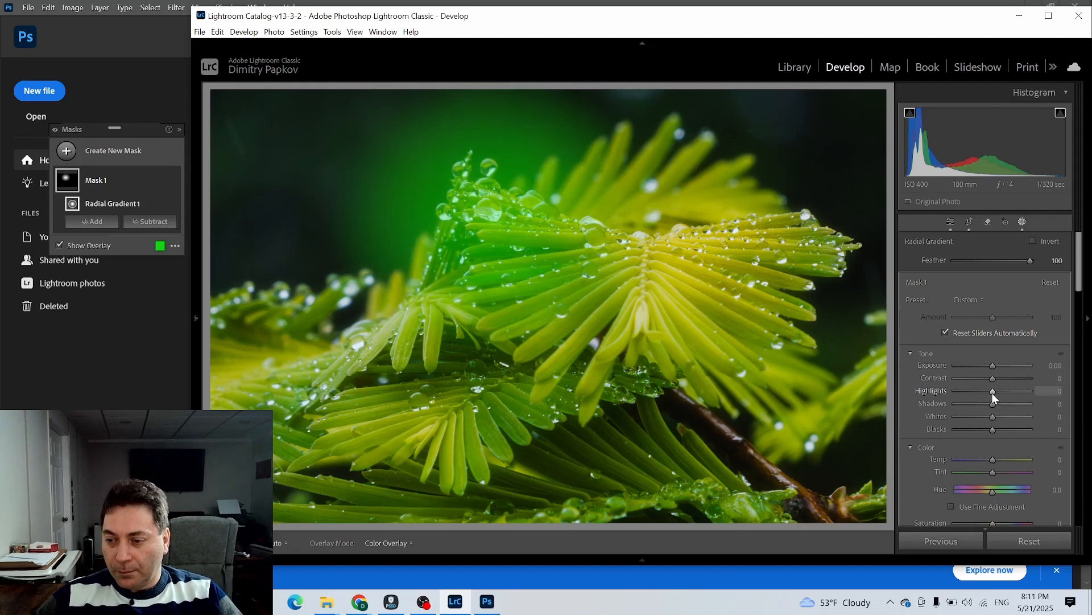
Step: Hide the mask overlay and set the radial mask's Exposure to 0.33, Highlights to 7, Shadows to −19 and Blacks to −8
key("o")
left_click_drag(994, 393, 992, 416)
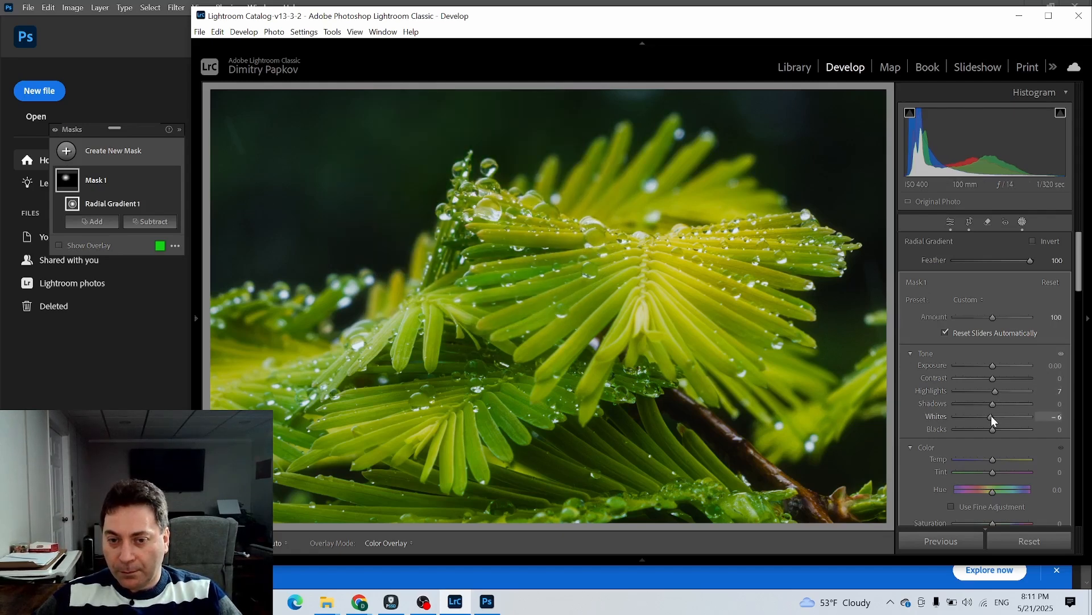
double_click(994, 415)
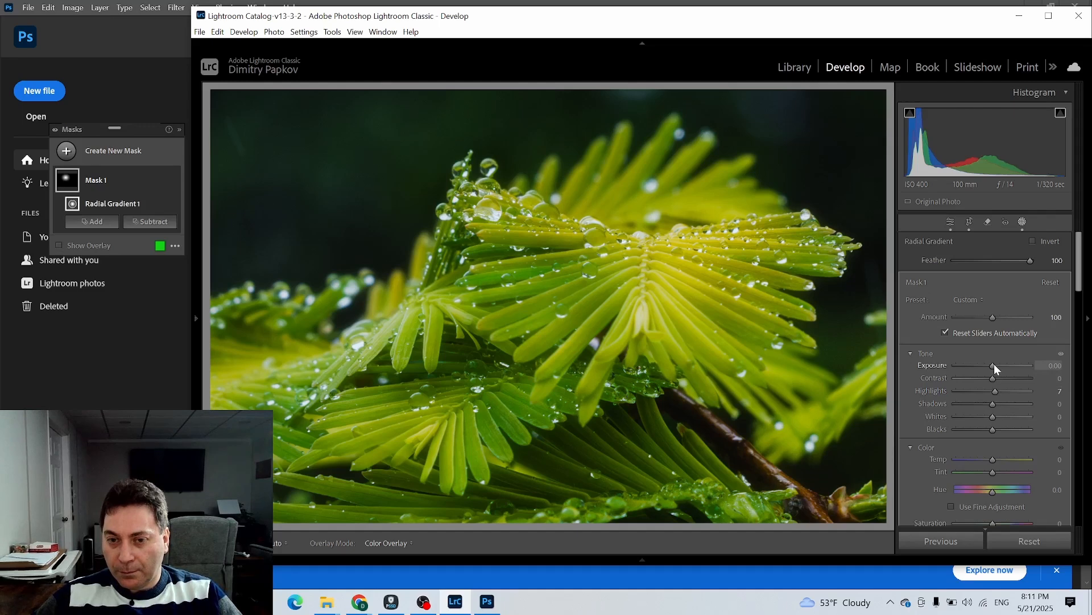
left_click_drag(994, 363, 997, 364)
left_click_drag(995, 405, 985, 429)
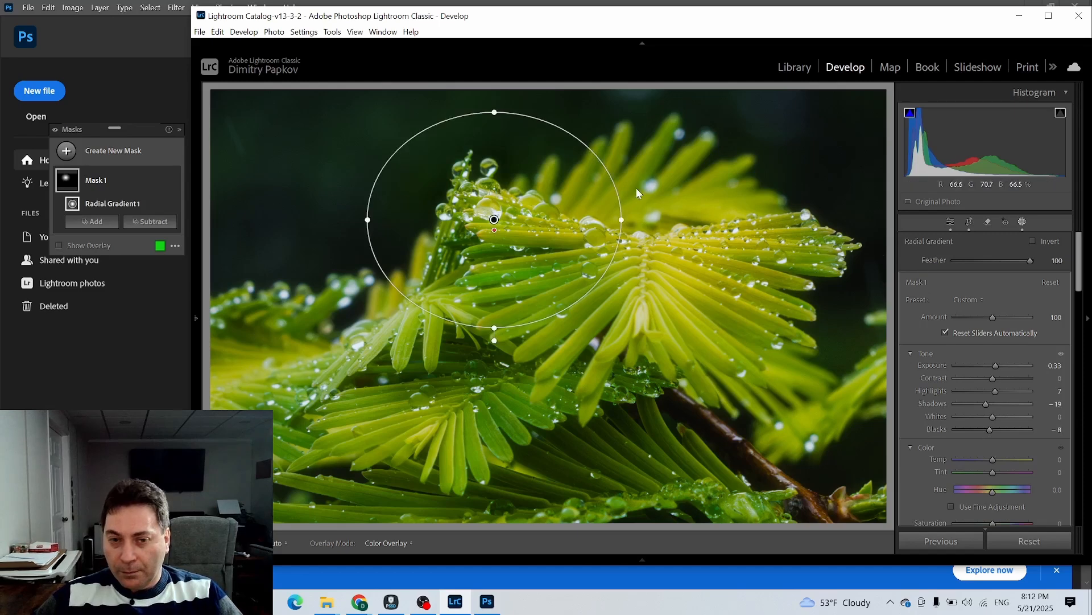
Step: Add a brush mask with Exposure −0.61 and size 15, paint it over the bright centre of the large frond, and set Temp to −22
left_click(67, 151)
left_click(121, 288)
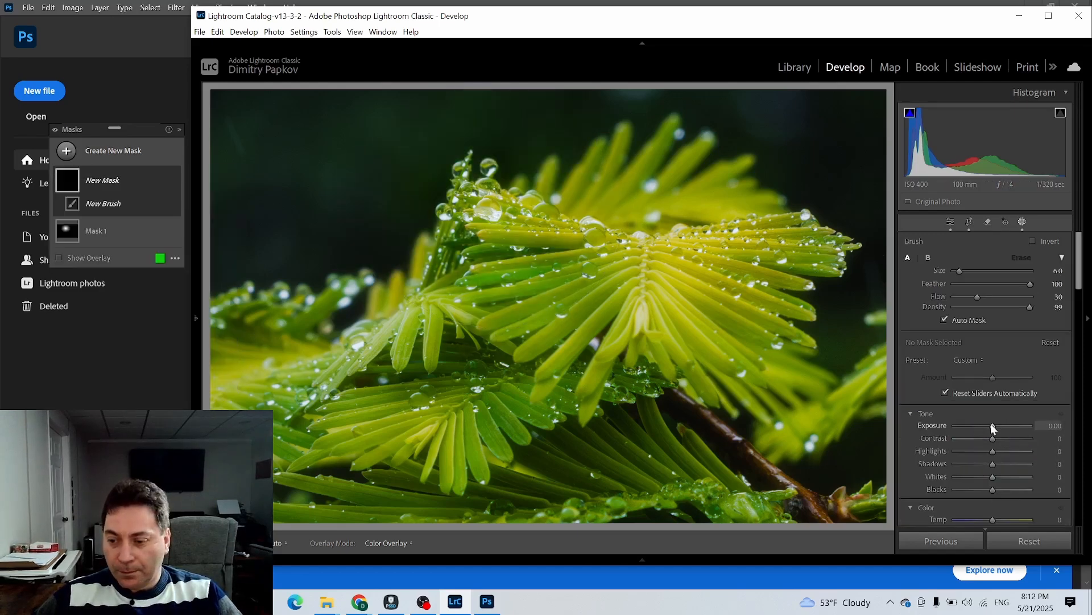
left_click_drag(992, 427, 987, 426)
scroll(651, 293, "up", 5)
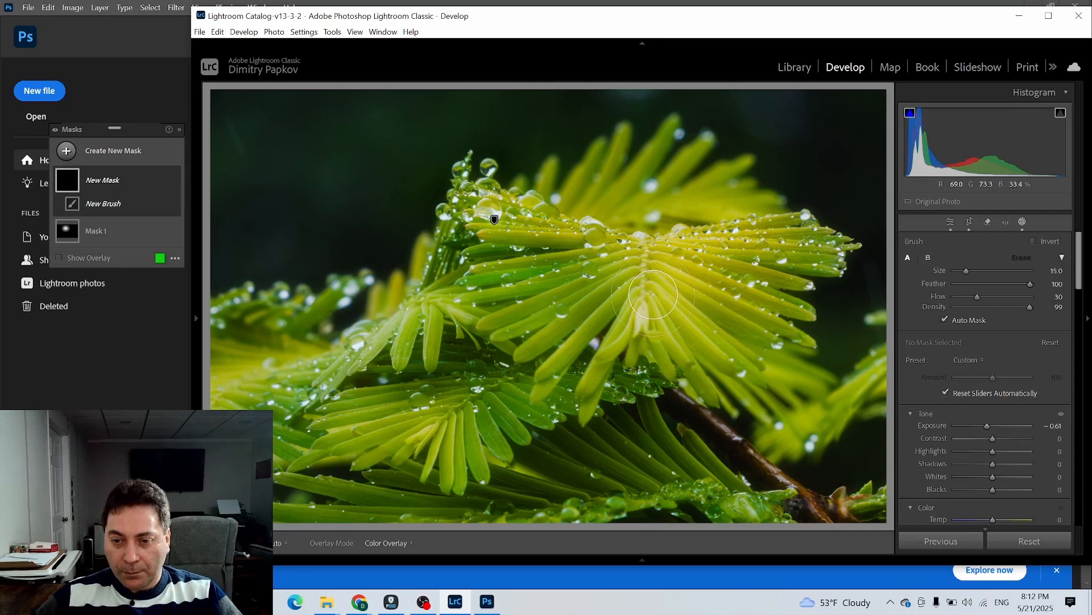
mouse_move(650, 274)
left_mouse_down()
mouse_move(556, 325)
mouse_move(647, 256)
mouse_move(658, 321)
mouse_move(664, 270)
mouse_move(703, 359)
mouse_move(681, 293)
mouse_move(644, 316)
mouse_move(646, 339)
mouse_move(635, 325)
mouse_move(671, 278)
mouse_move(662, 261)
mouse_move(680, 231)
mouse_move(697, 235)
mouse_move(633, 238)
mouse_move(732, 220)
mouse_move(687, 256)
mouse_move(835, 214)
mouse_move(726, 264)
mouse_move(712, 288)
mouse_move(645, 269)
mouse_move(692, 318)
mouse_move(662, 347)
mouse_move(649, 286)
mouse_move(587, 371)
mouse_move(665, 288)
mouse_move(691, 378)
mouse_move(691, 339)
left_mouse_up()
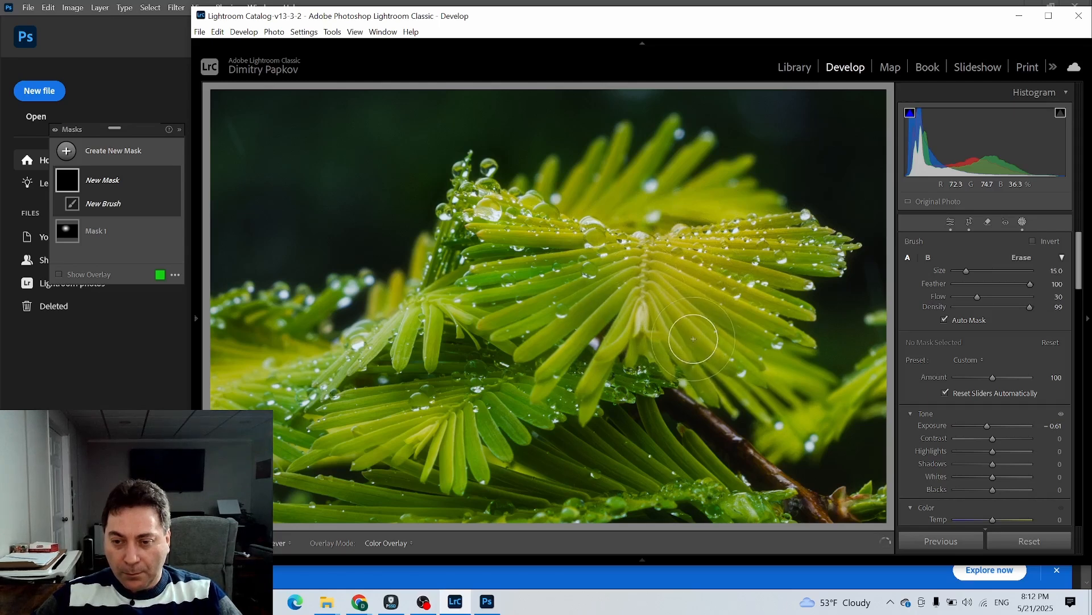
left_click_drag(990, 519, 982, 520)
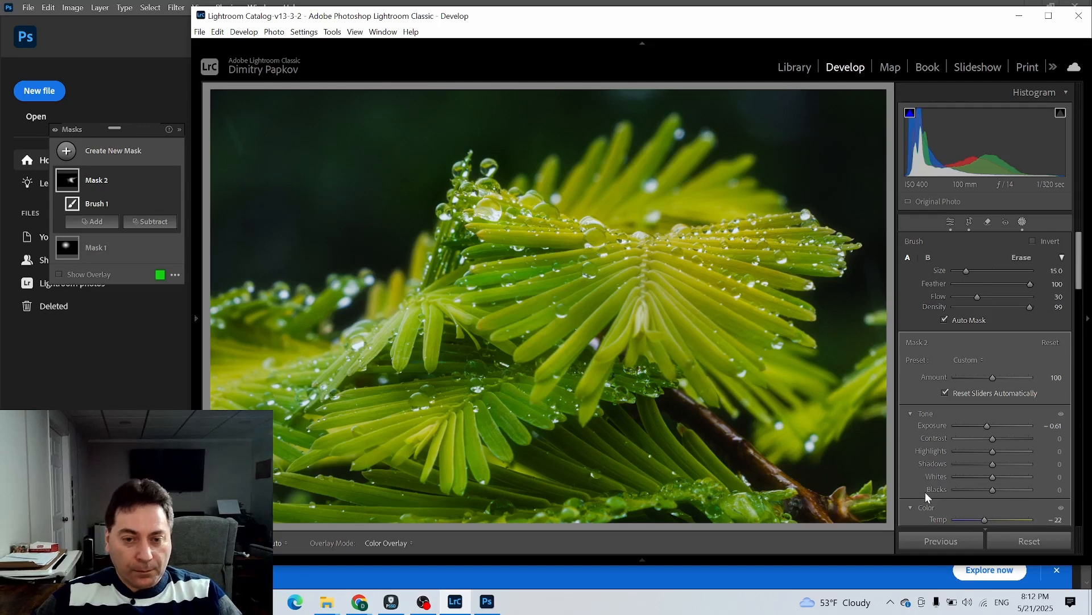
Step: Set the radial mask's Temp to 9 and extend the brush mask over the blurred frond behind the large one
left_click(72, 250)
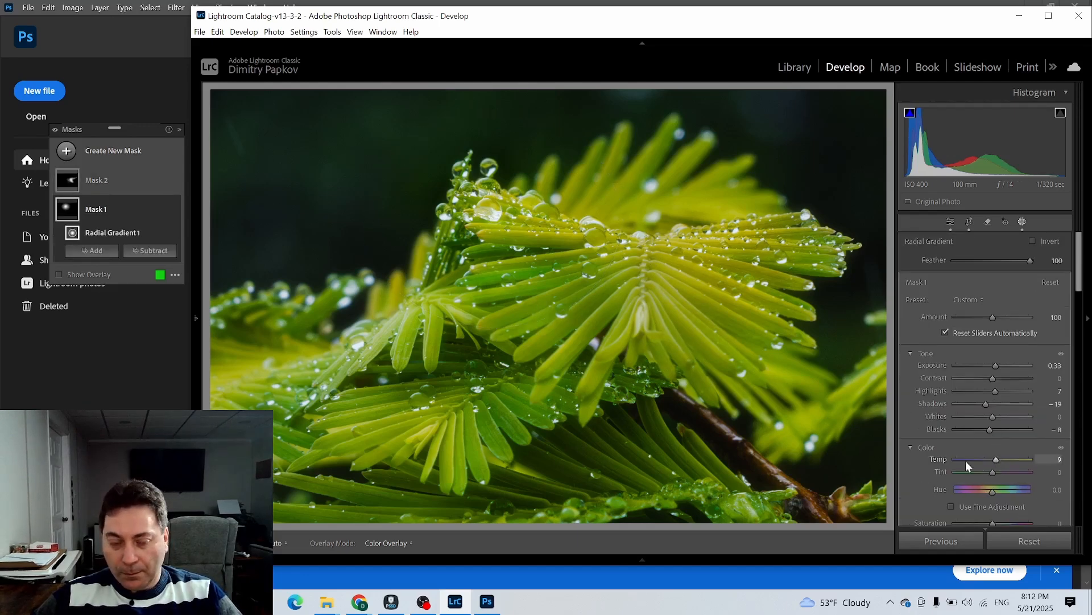
left_click(94, 180)
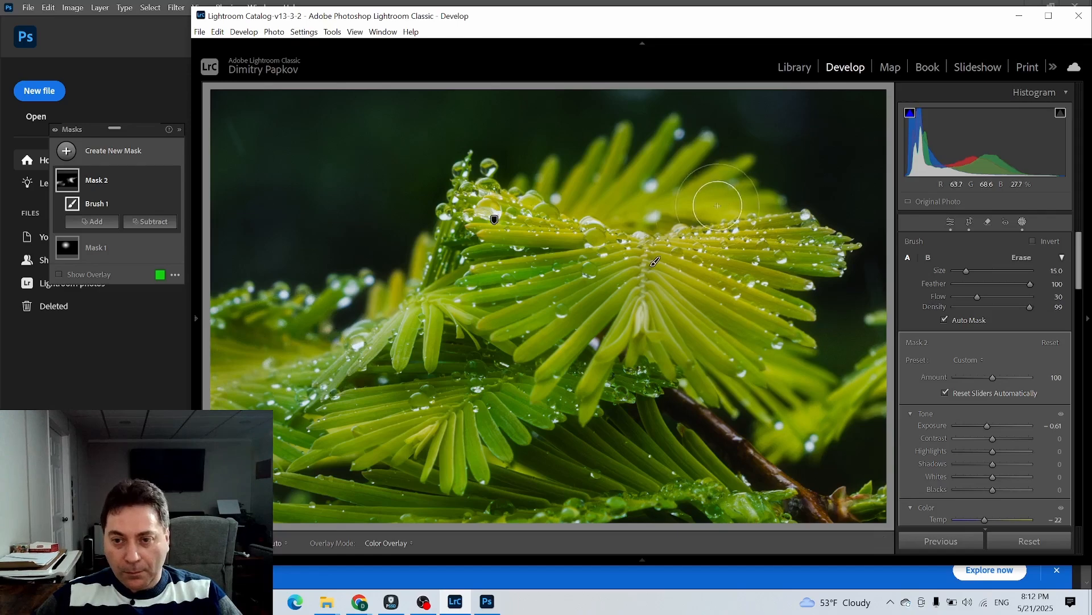
left_click_drag(616, 180, 590, 156)
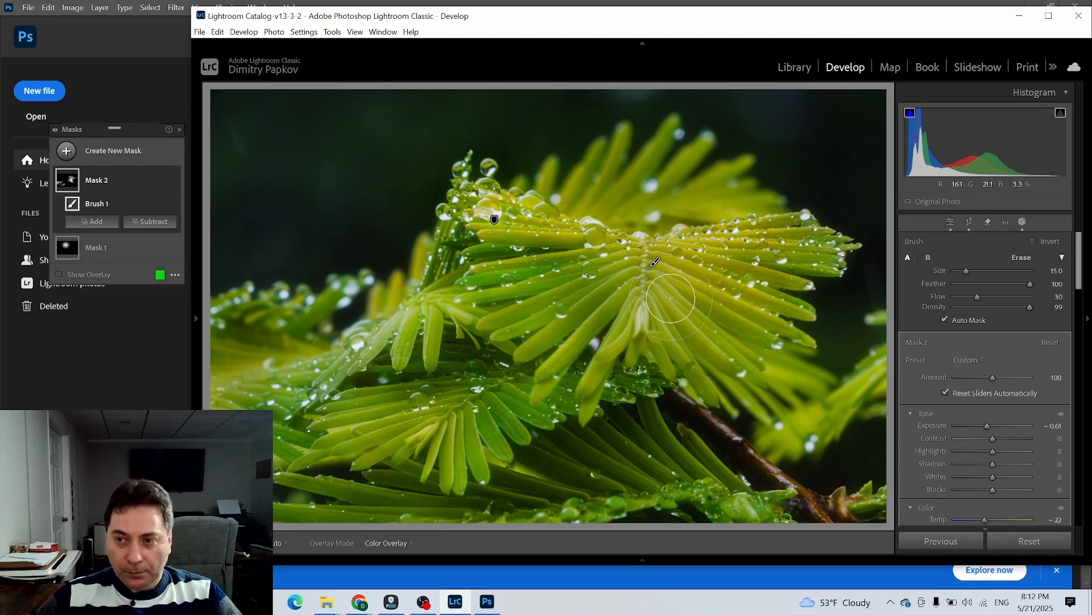
Step: Leave masking and compare the cropped photo before and after the adjustments side by side
left_click(950, 223)
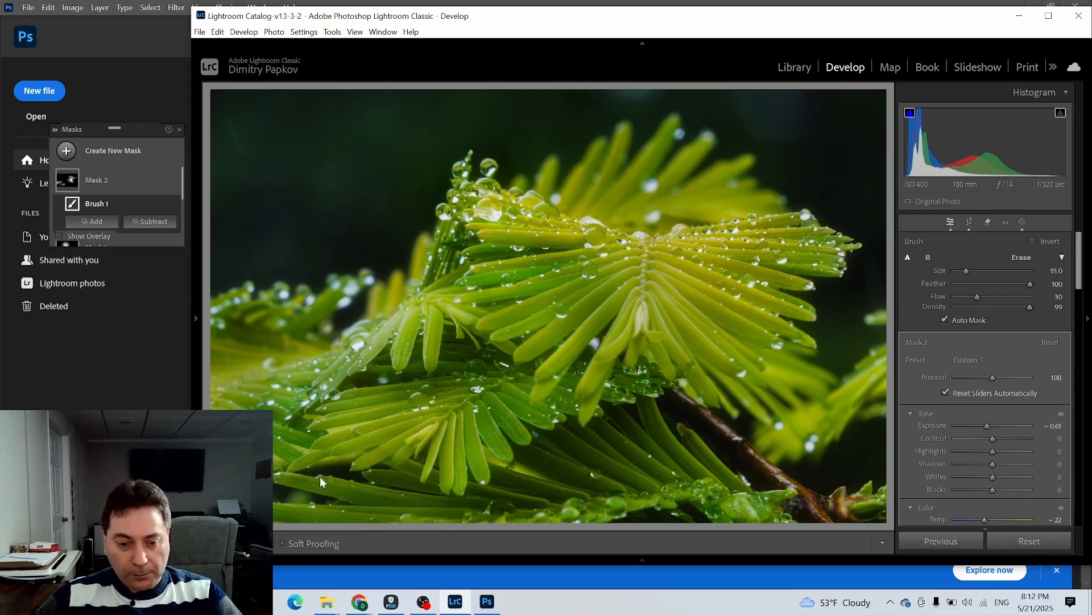
key("y")
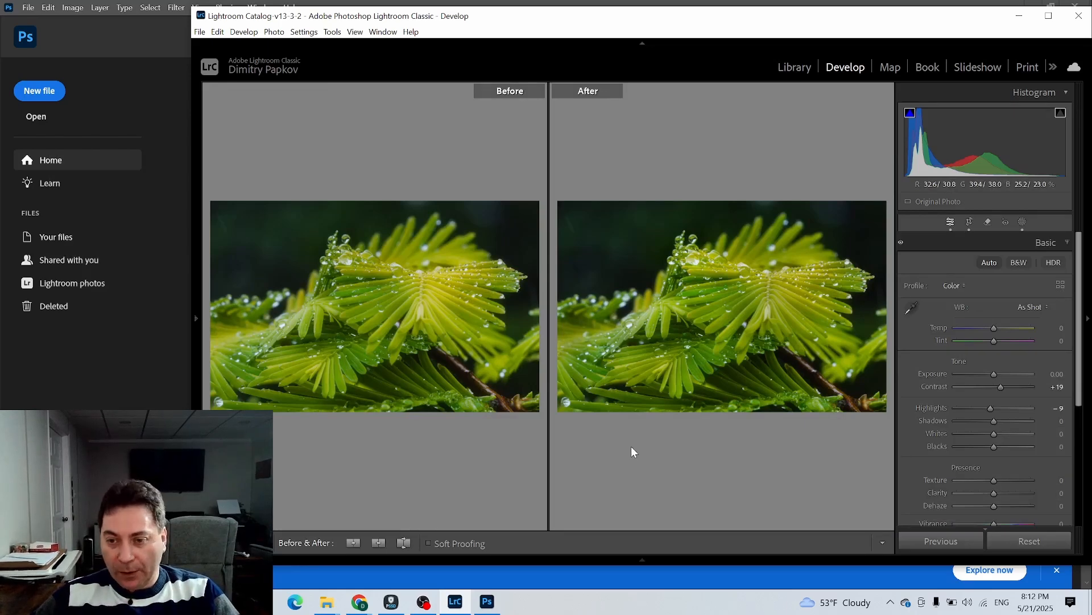
Step: Return to the library grid and create another virtual copy of the uncropped green branch photo
left_click(797, 67)
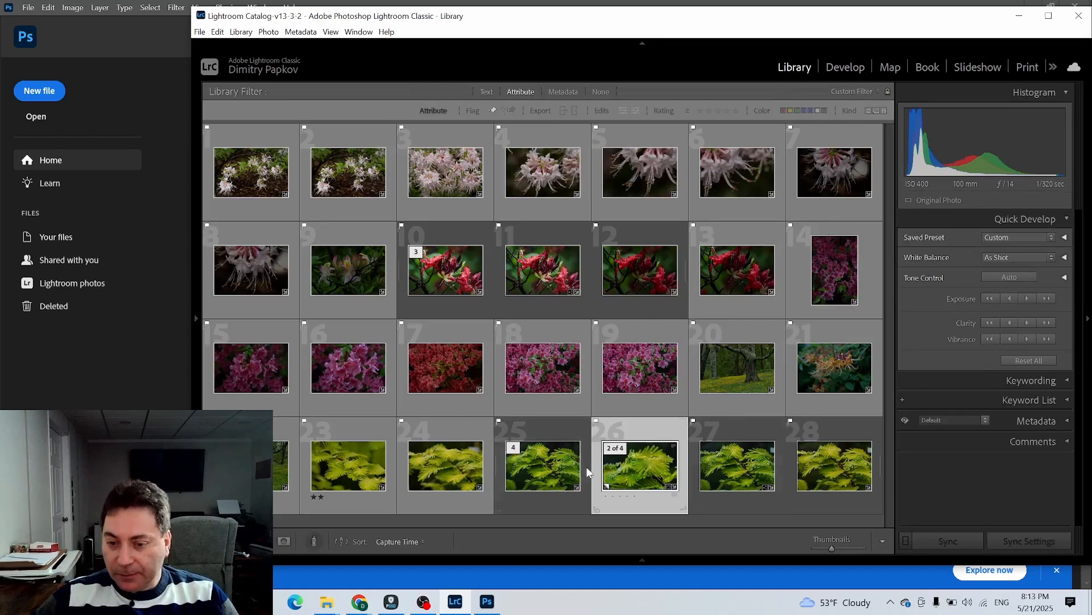
right_click(545, 426)
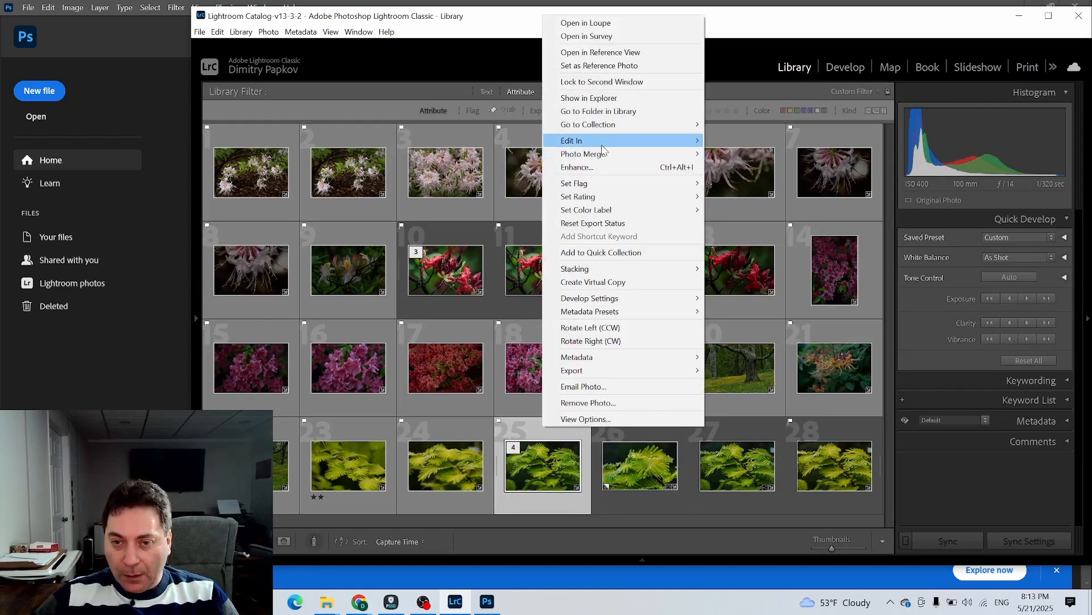
left_click(616, 282)
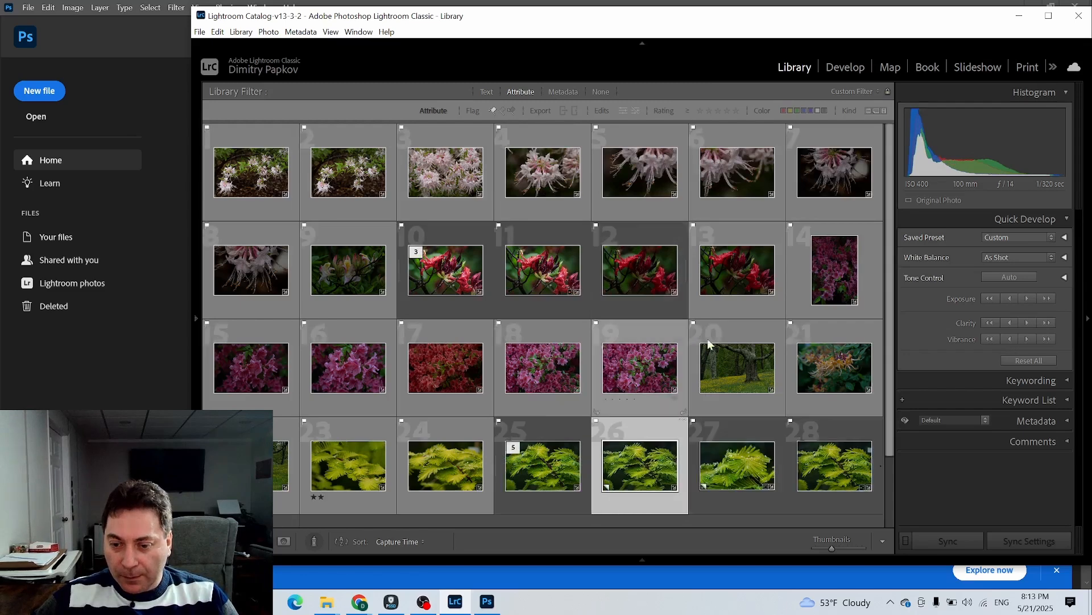
Step: Rate the uncropped green branch photo, its two virtual copies and the first photo of the red flower stack three stars
left_click(534, 433)
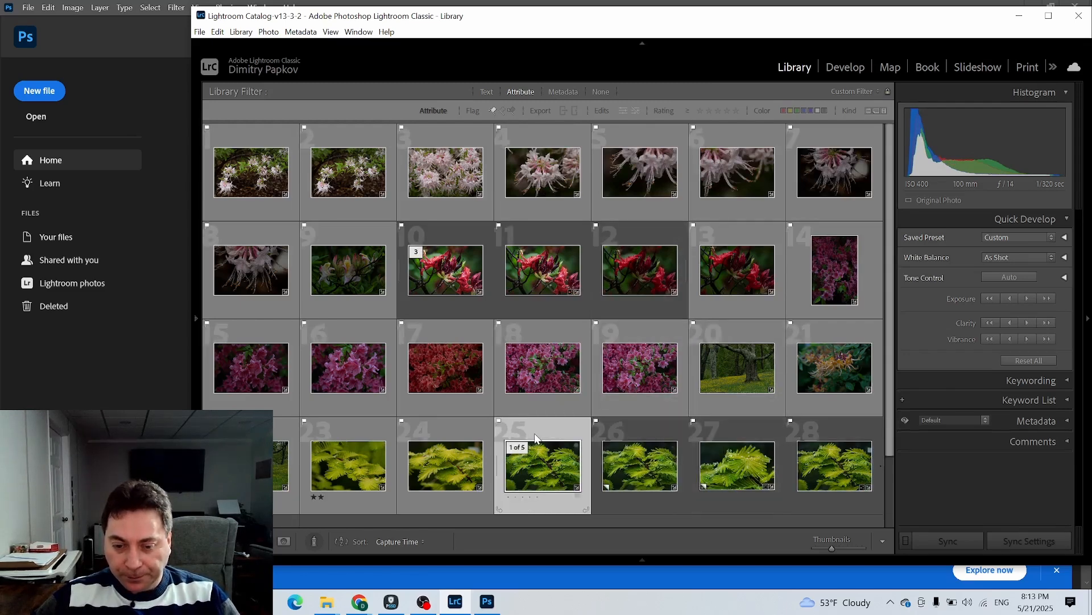
key("3")
left_click(722, 429)
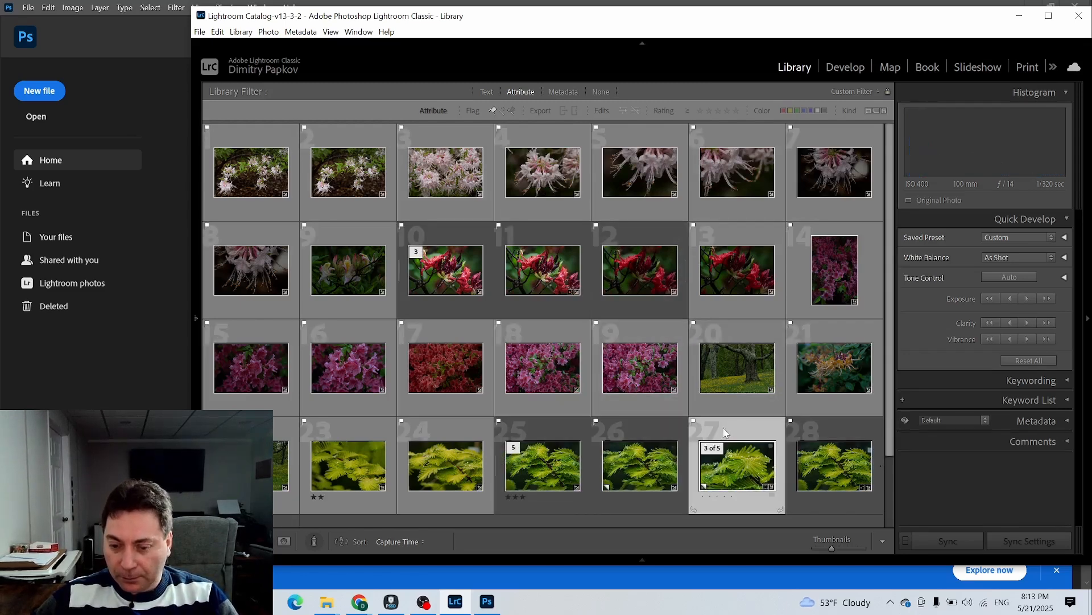
key("3")
left_click(640, 433)
key("3")
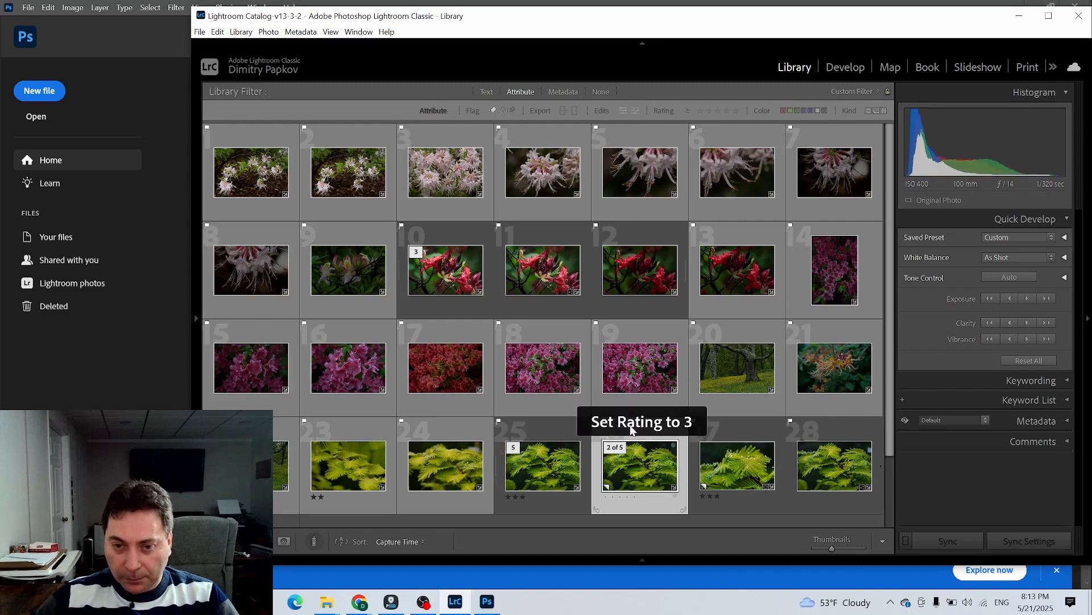
left_click(449, 245)
key("3")
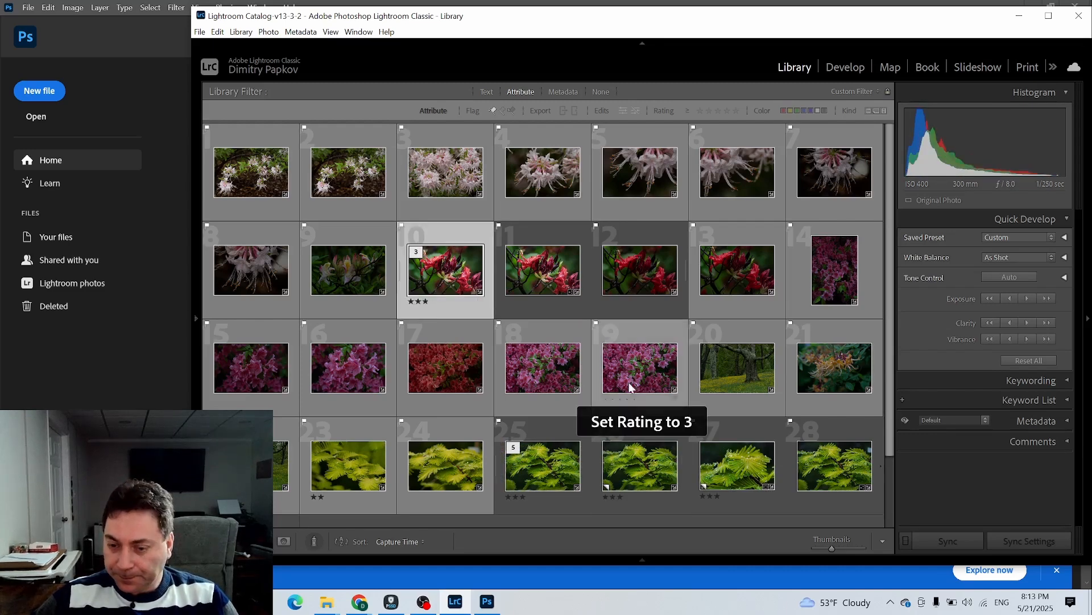
Step: Open the new virtual copy in Develop and crop it freely around the central branch and its drop-covered cluster
left_click(649, 438)
left_click(847, 67)
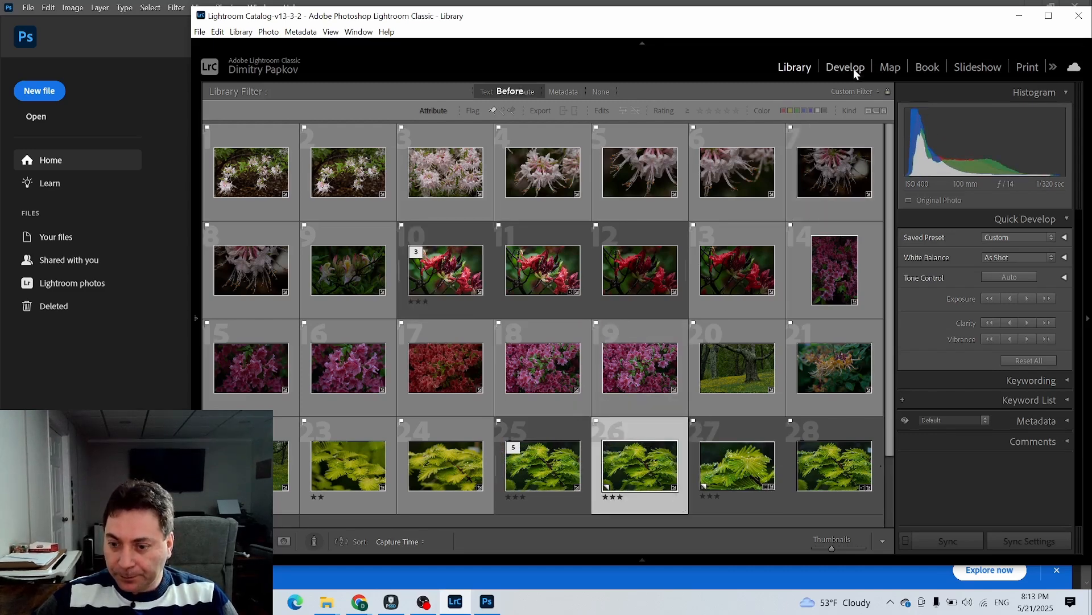
left_click(969, 222)
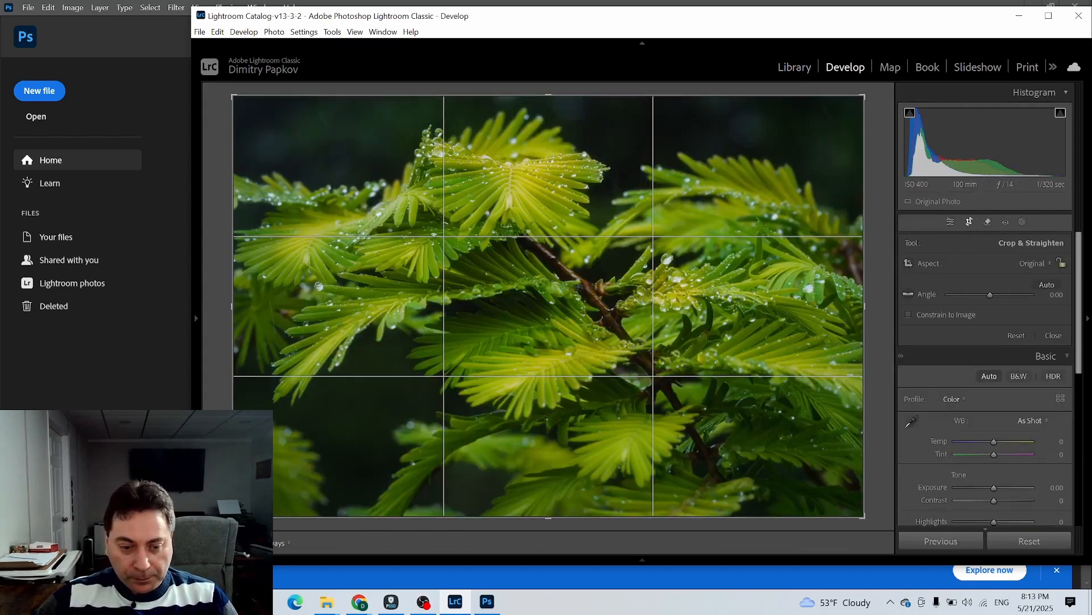
left_click_drag(234, 516, 354, 473)
left_click_drag(742, 142, 691, 202)
left_click_drag(381, 192, 401, 184)
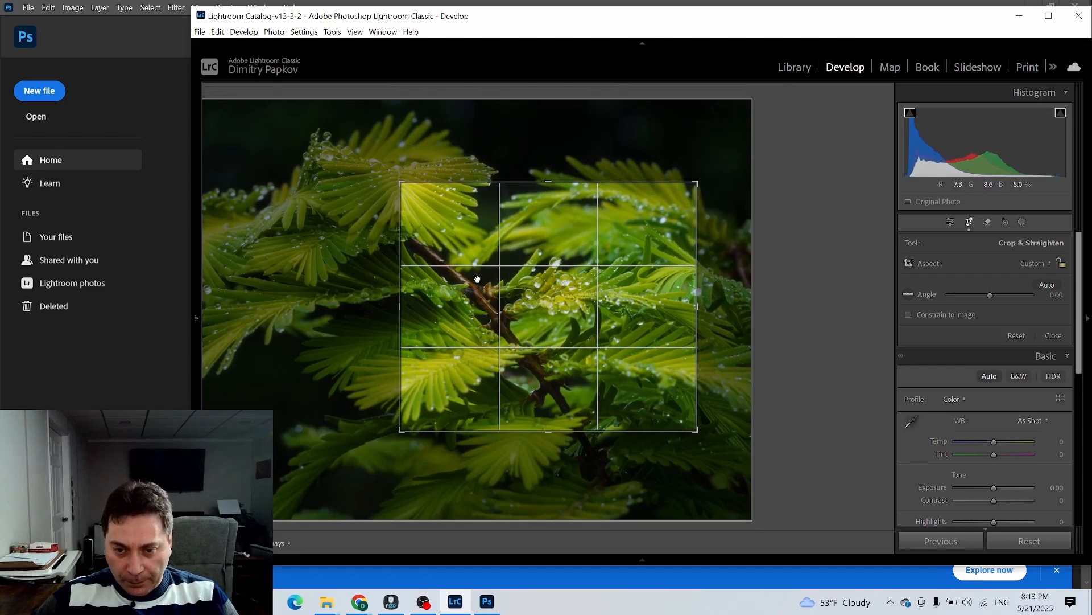
left_click(970, 222)
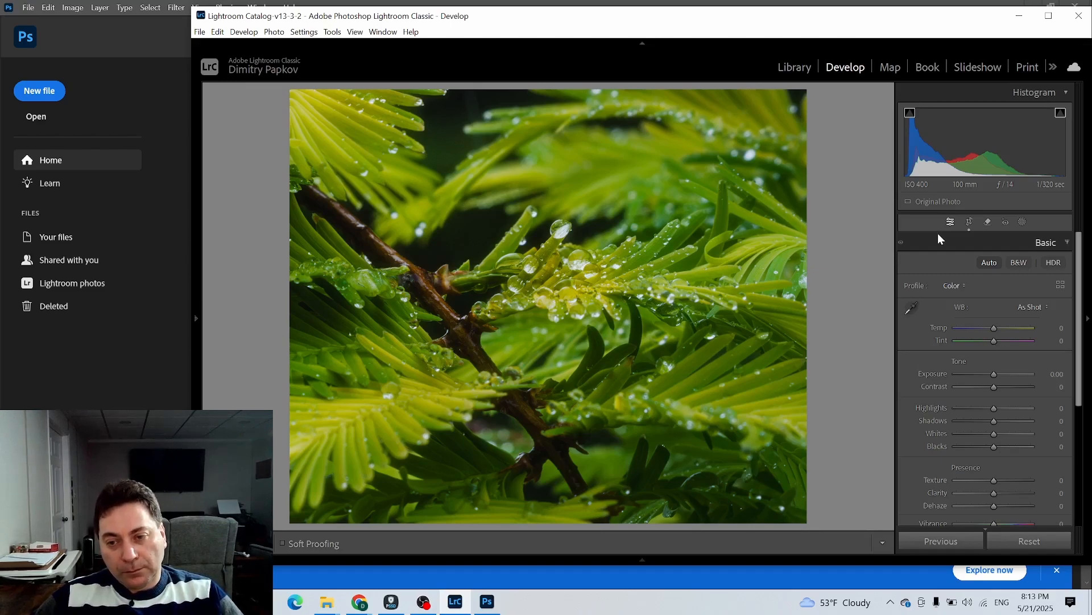
Step: Tighten the virtual copy's crop to about 2145 × 1911 px around the cluster of water drops
left_click(970, 222)
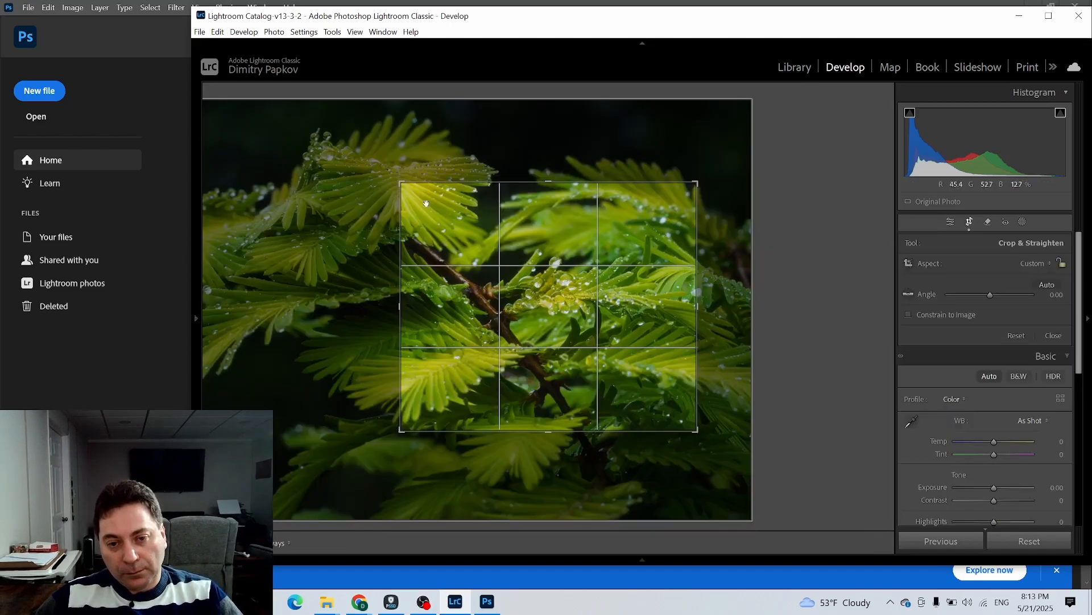
left_click_drag(403, 185, 480, 240)
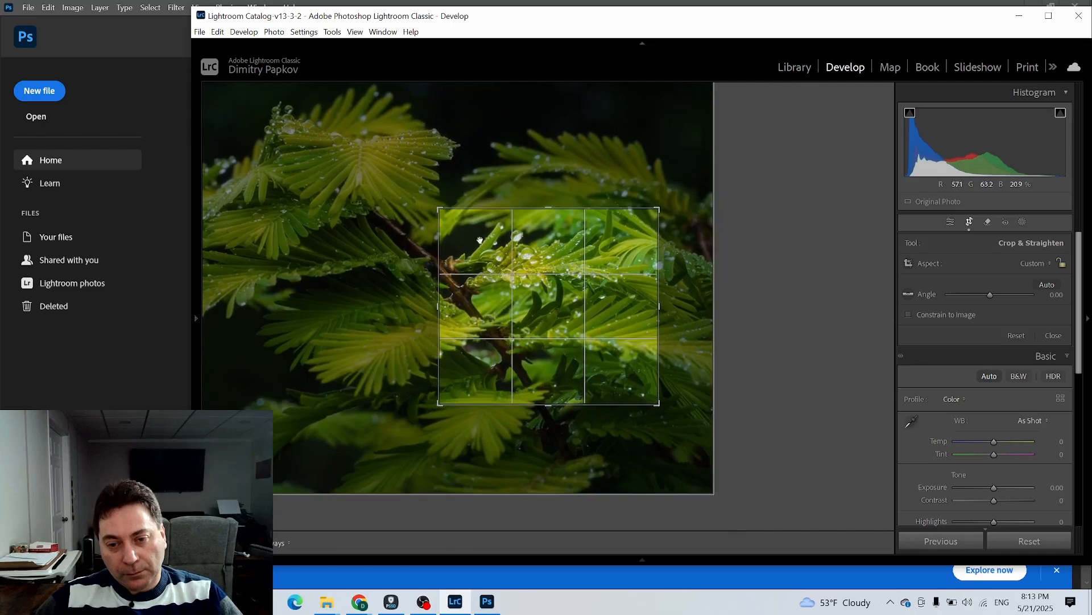
left_click_drag(574, 376, 594, 357)
left_click(969, 222)
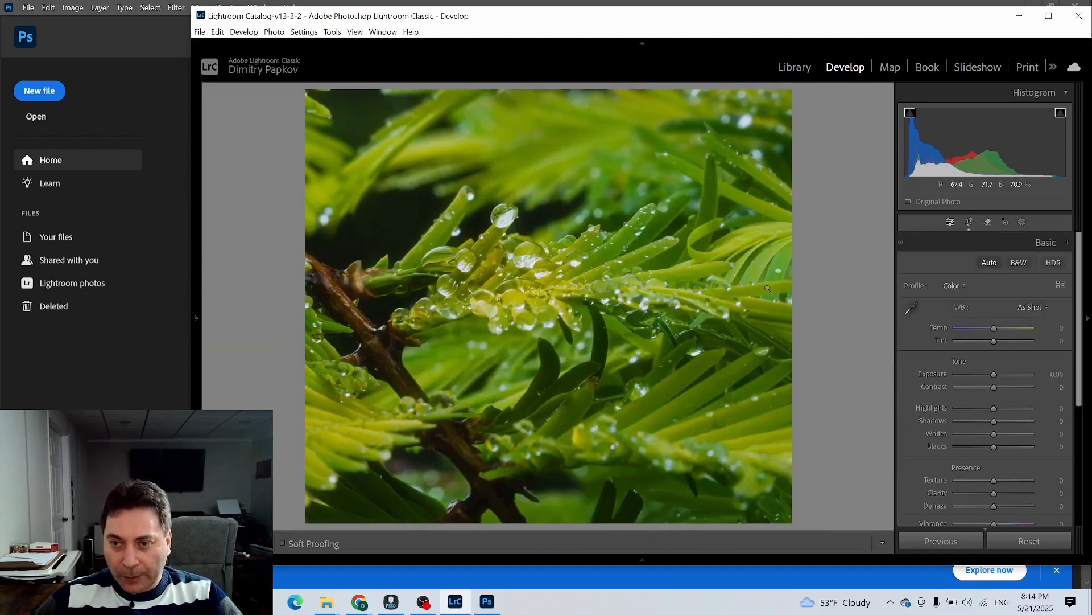
Step: Return to the library grid and remove the tightly cropped virtual copy
left_click(790, 67)
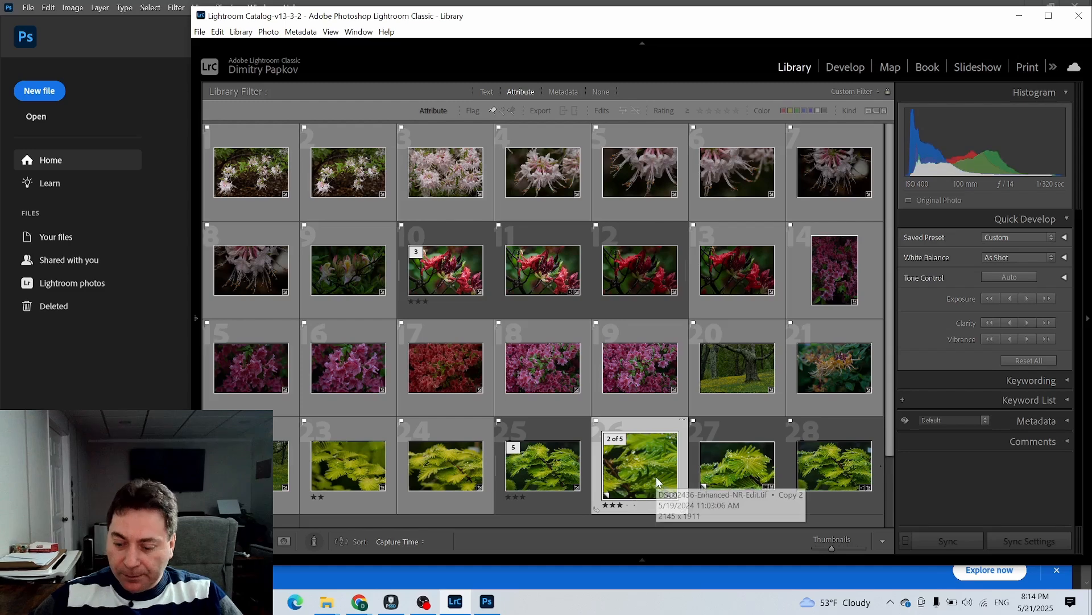
key("Delete")
left_click(541, 303)
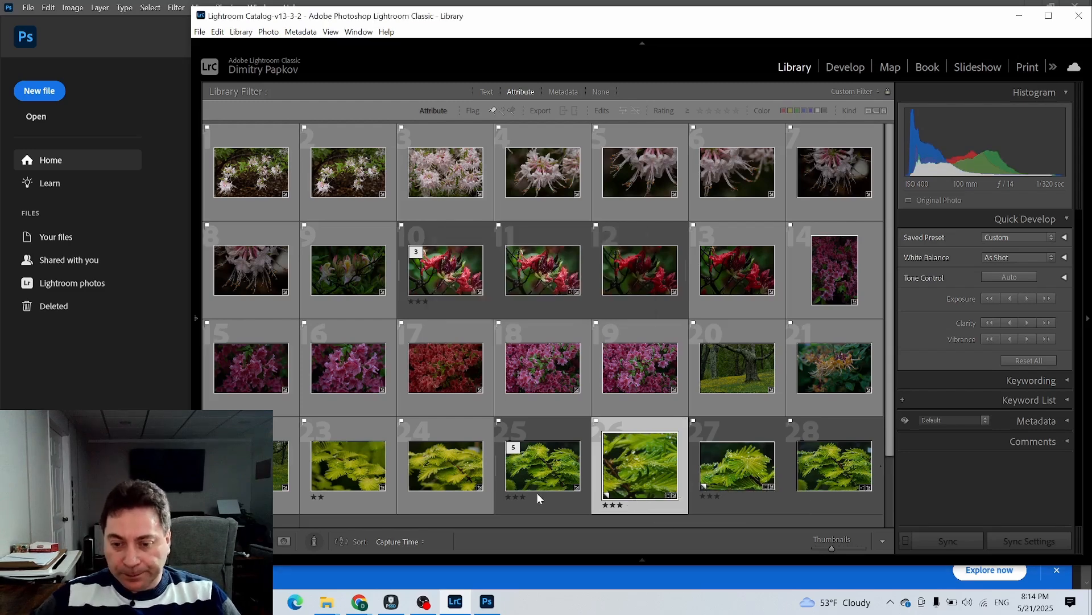
Step: Compare the uncropped branch photo with its cropped virtual copy in Survey view, and return to the grid
left_click(538, 498)
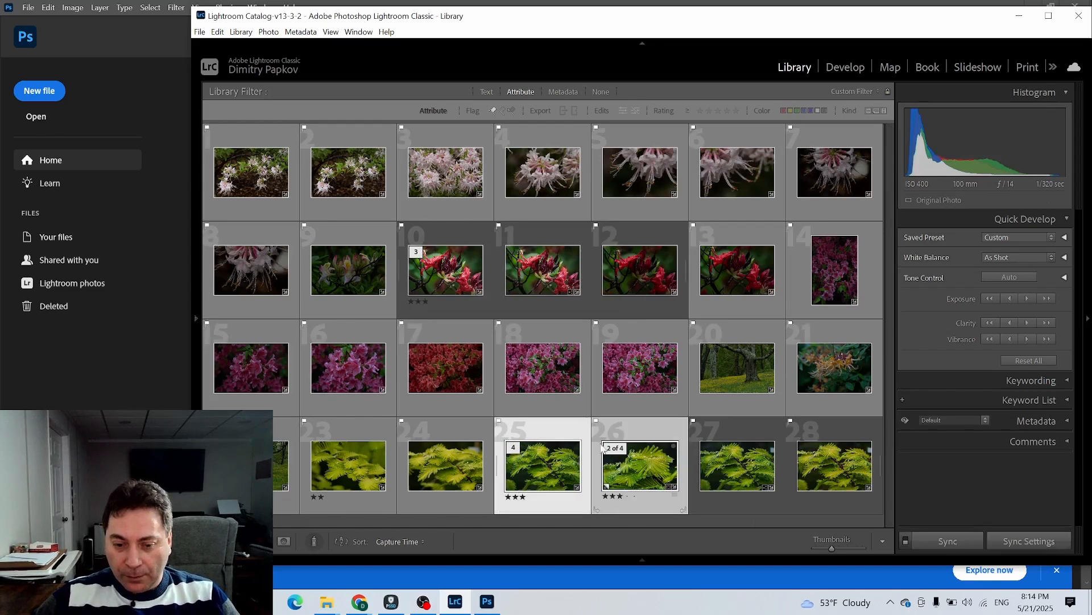
key("n")
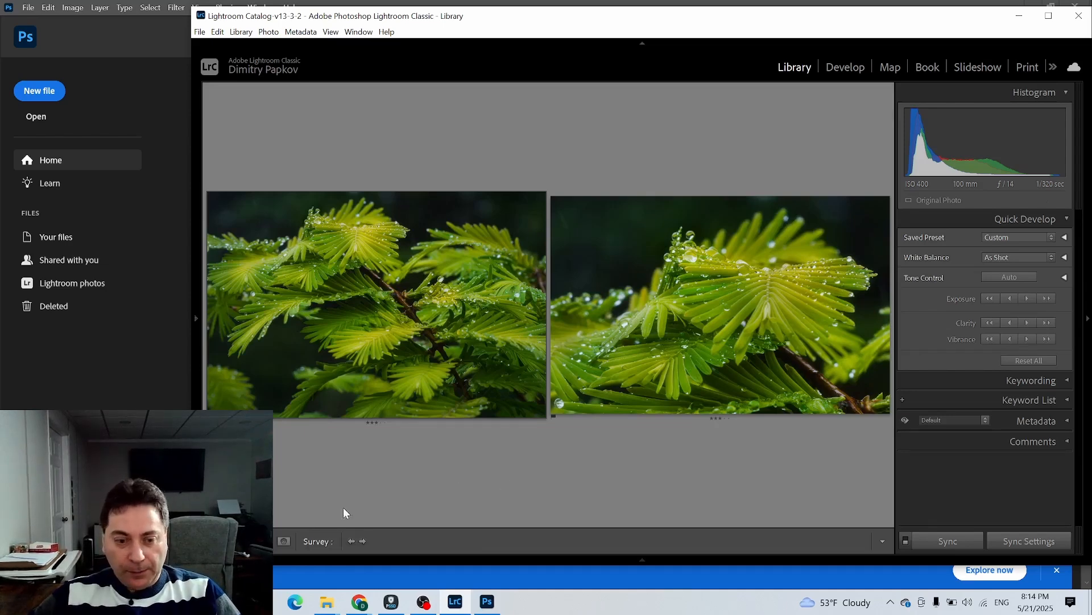
key("g")
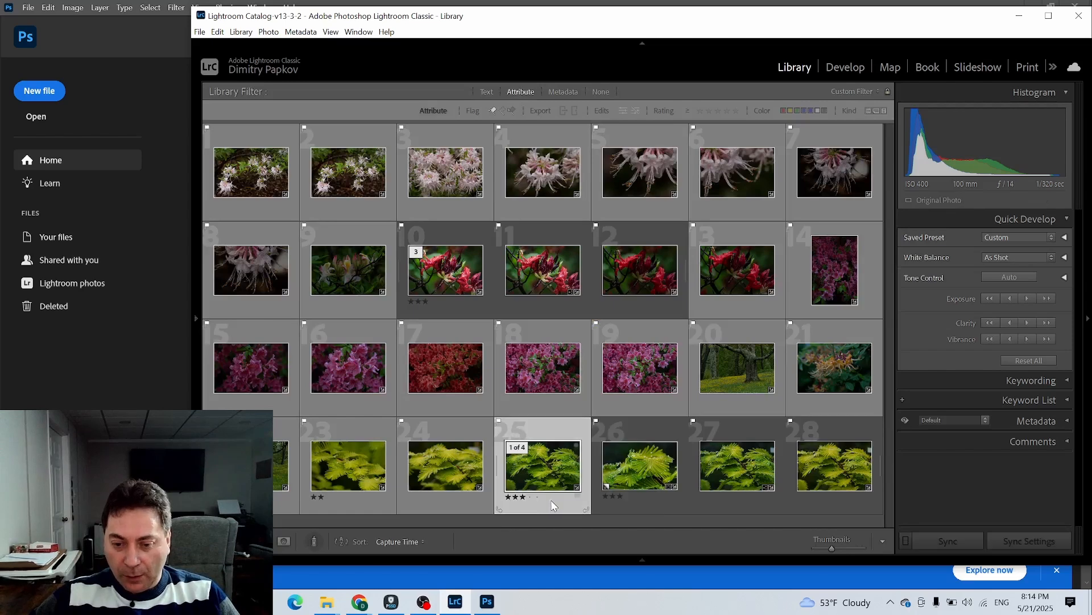
Step: Open the uncropped branch photo in Adobe Photoshop 2025 using the Edit Original option
right_click(551, 502)
mouse_move(583, 215)
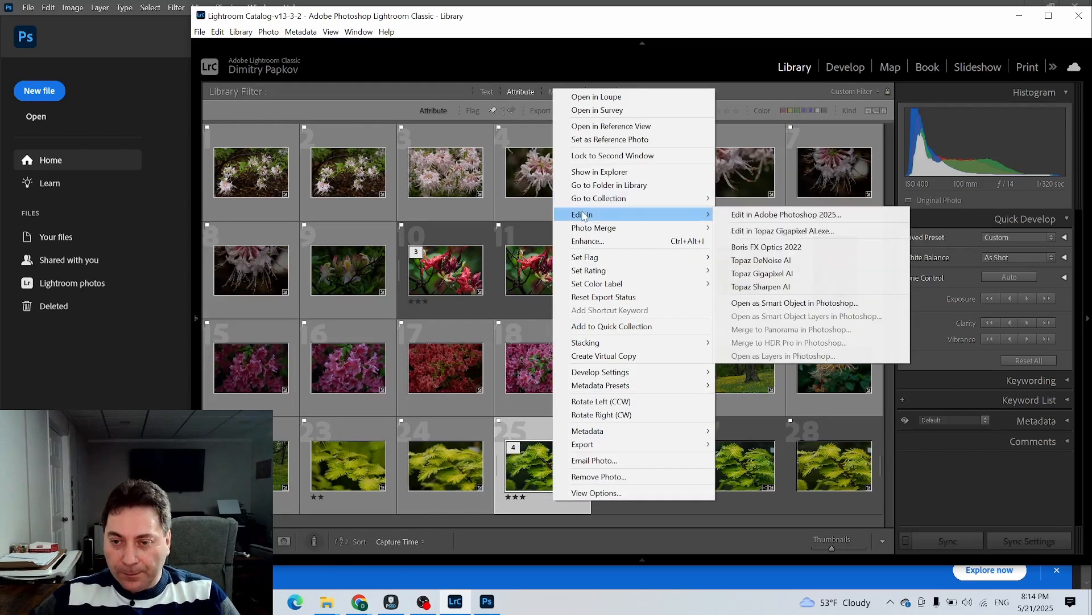
left_click(816, 214)
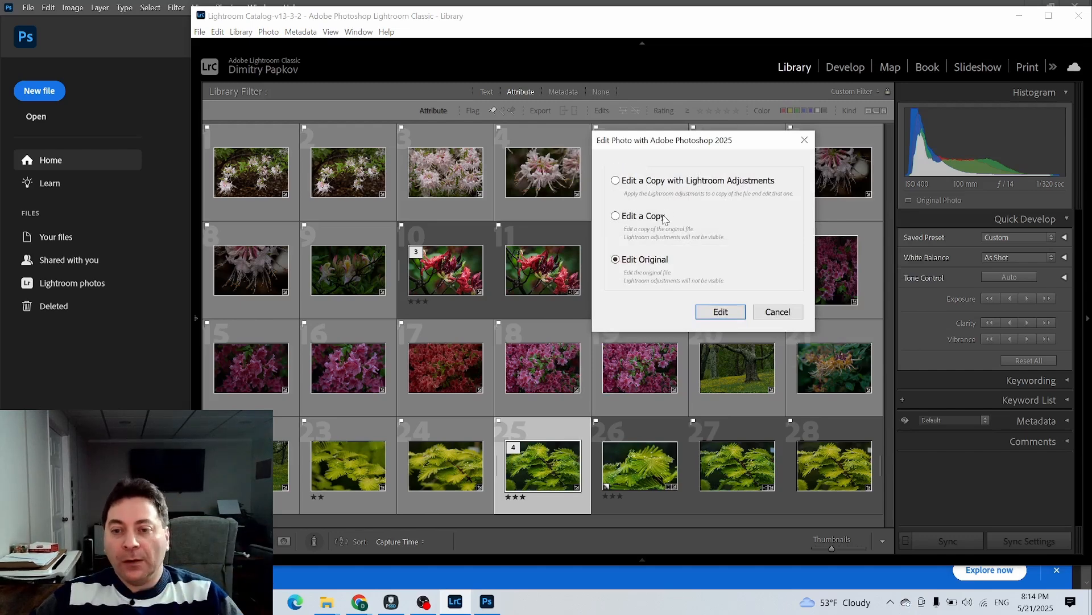
left_click(720, 313)
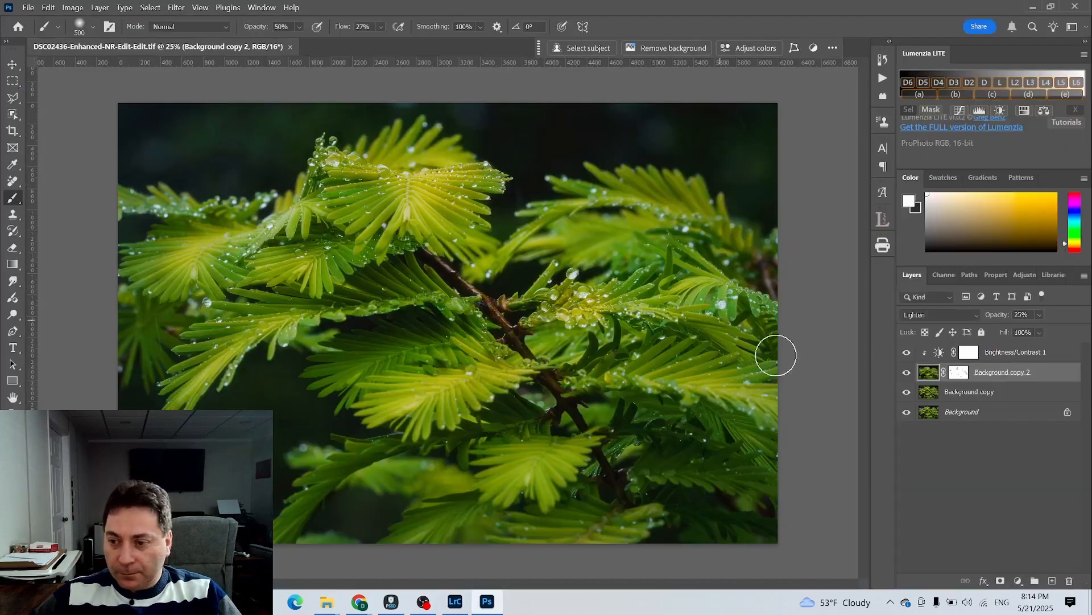
Step: Add a Brightness/Contrast adjustment layer above the existing layers, with Brightness set to −23
left_click(936, 354)
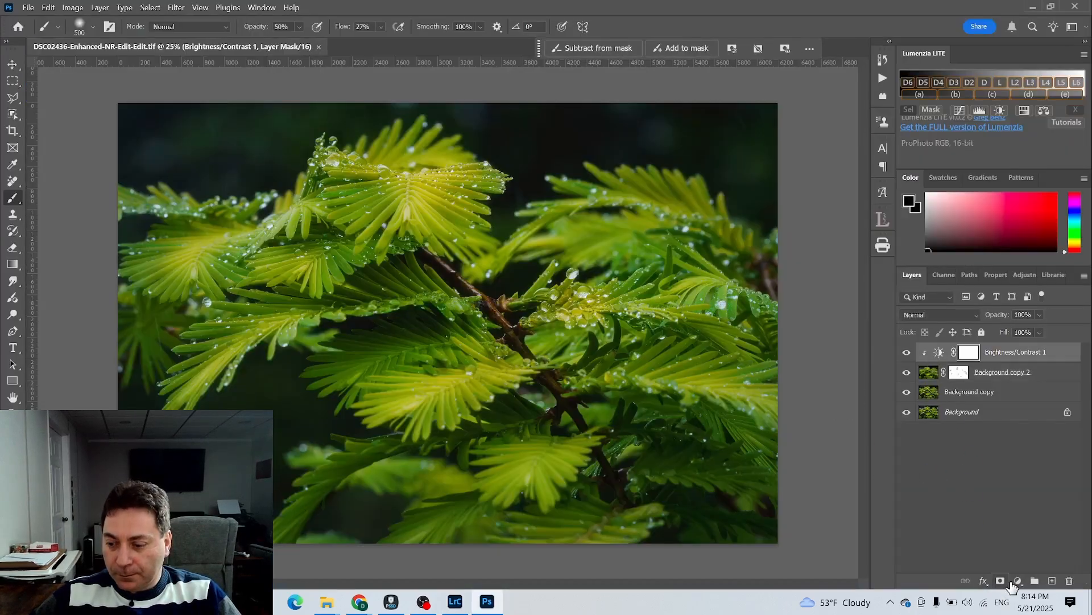
left_click(1019, 581)
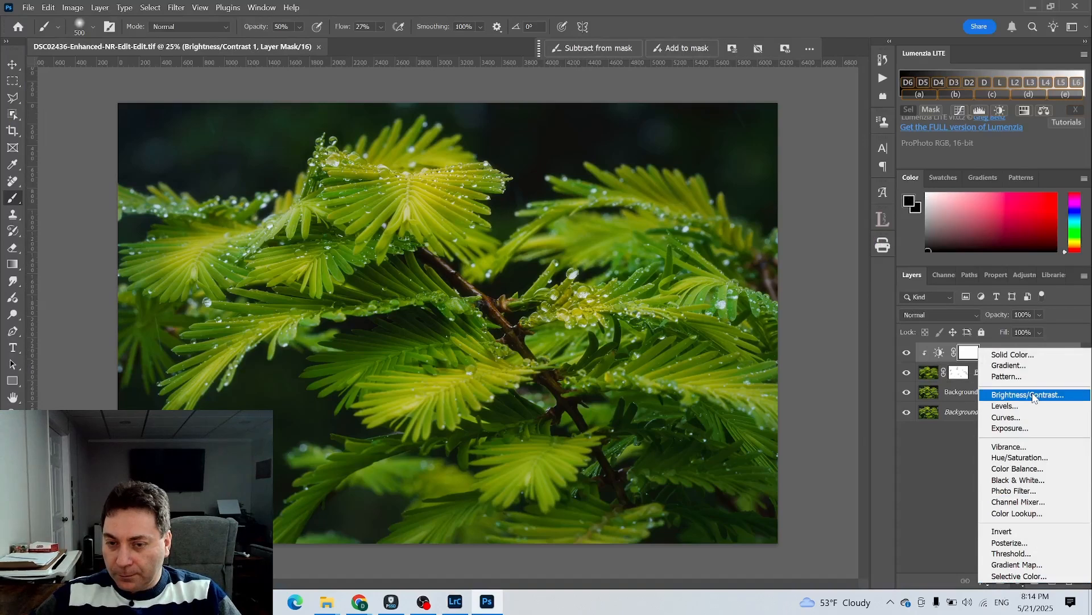
left_click(1028, 396)
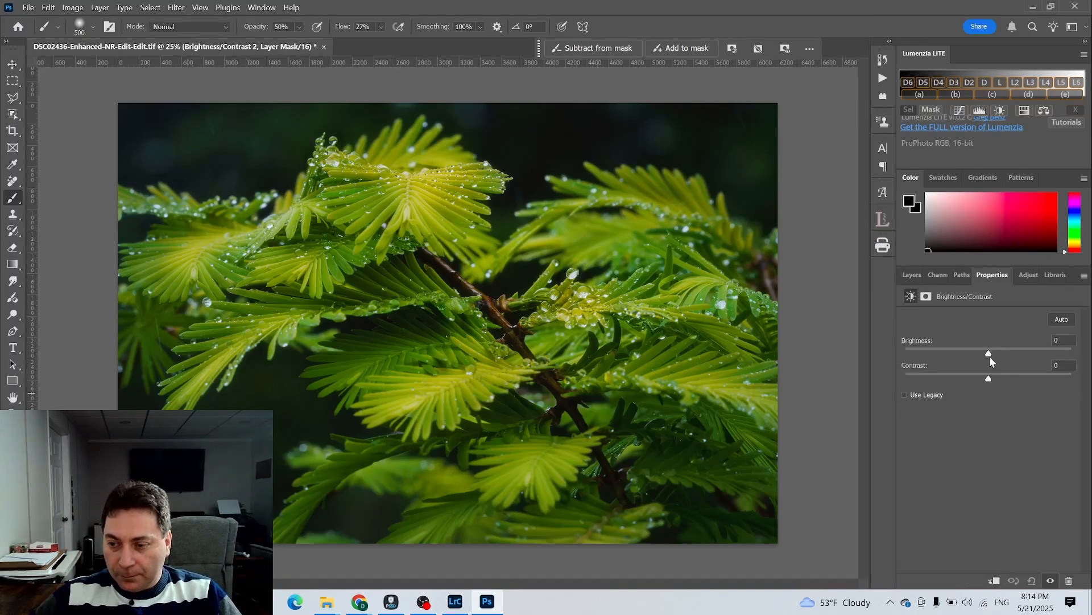
left_click_drag(990, 357, 978, 358)
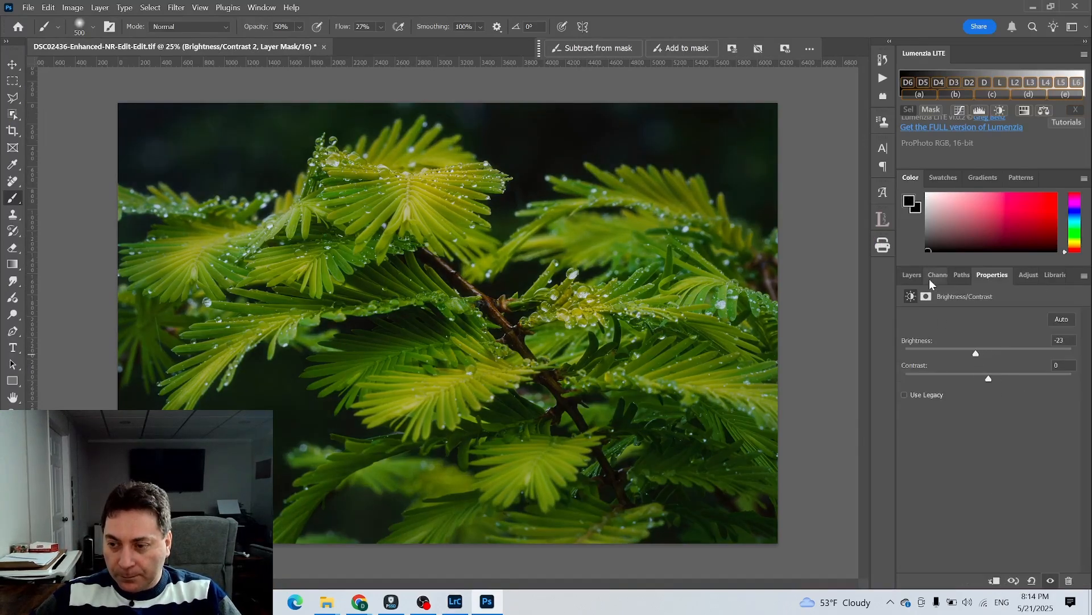
left_click(908, 277)
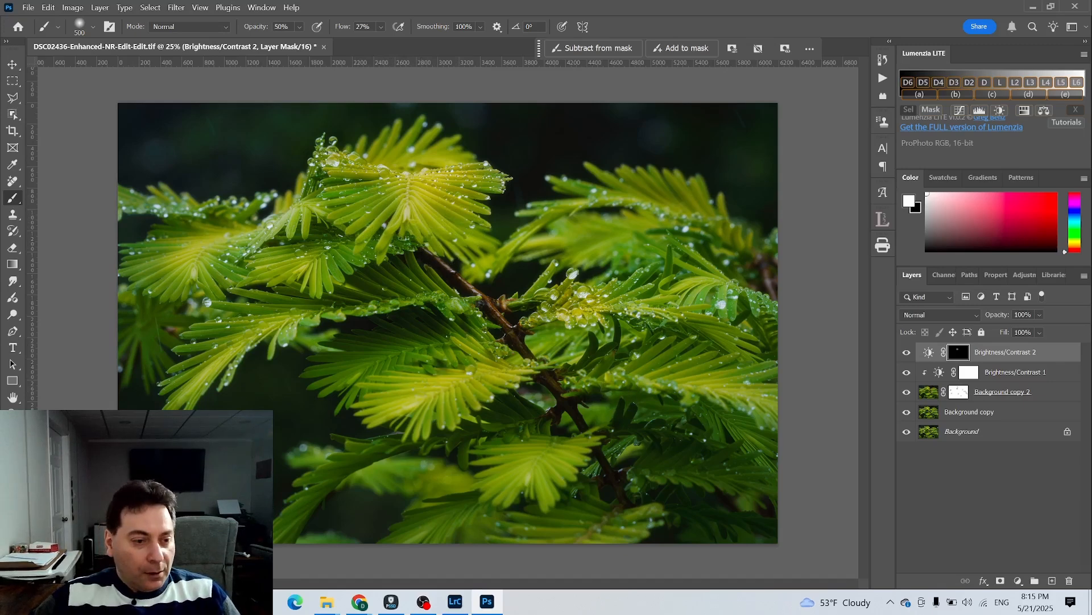
Step: Try a radial and a linear gradient on the new Brightness/Contrast layer's mask
left_click(13, 264)
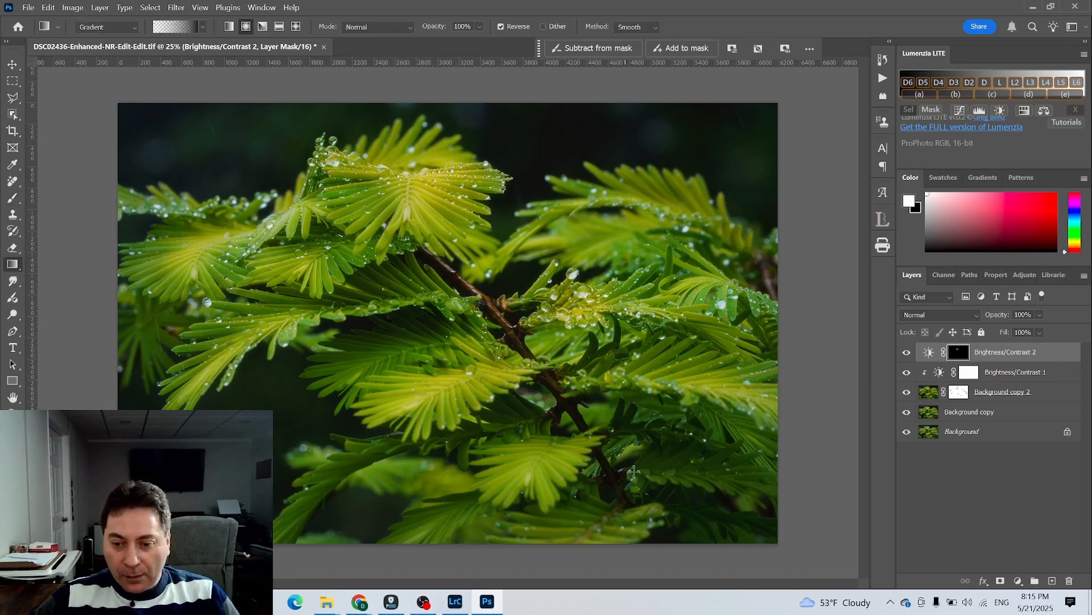
left_click_drag(715, 512, 475, 248)
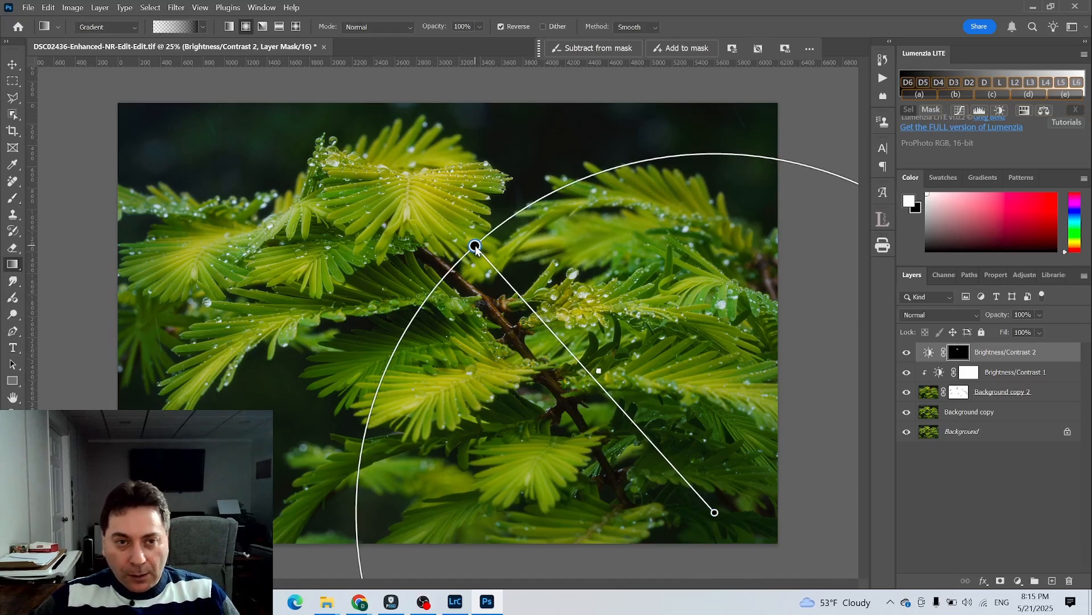
left_click(229, 26)
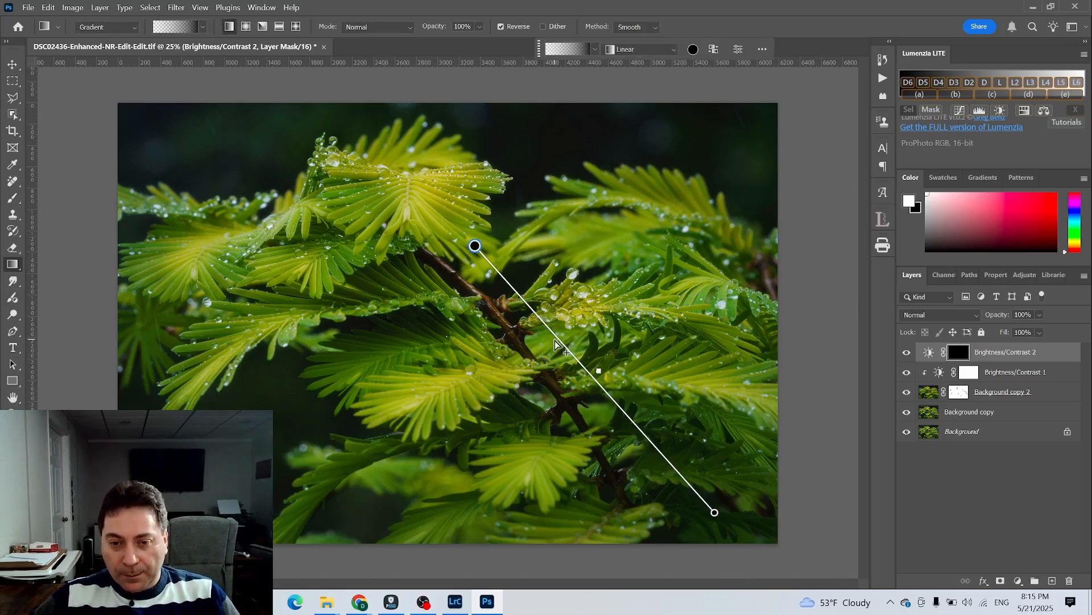
left_click_drag(716, 513, 385, 190)
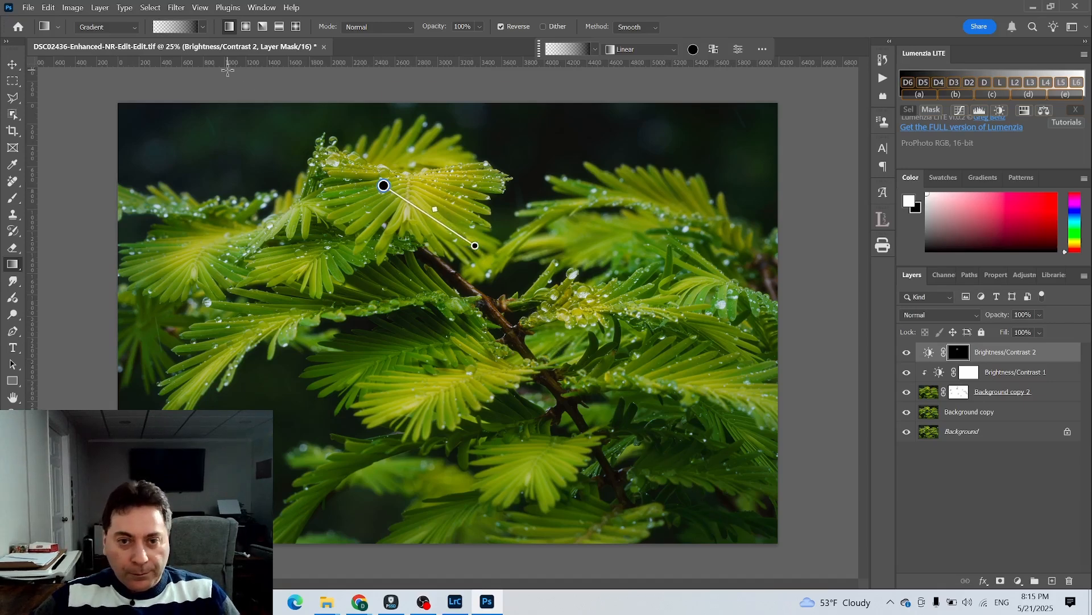
Step: Replace the new adjustment layer's mask with a black one and brush white over the bright centre of the large frond
key("Delete")
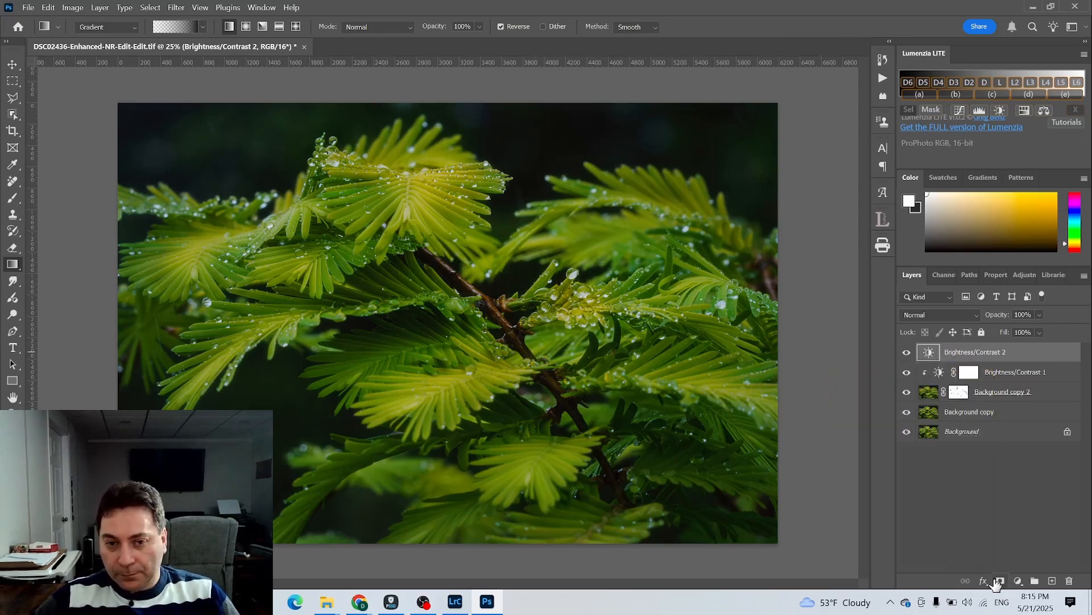
left_click(1000, 580)
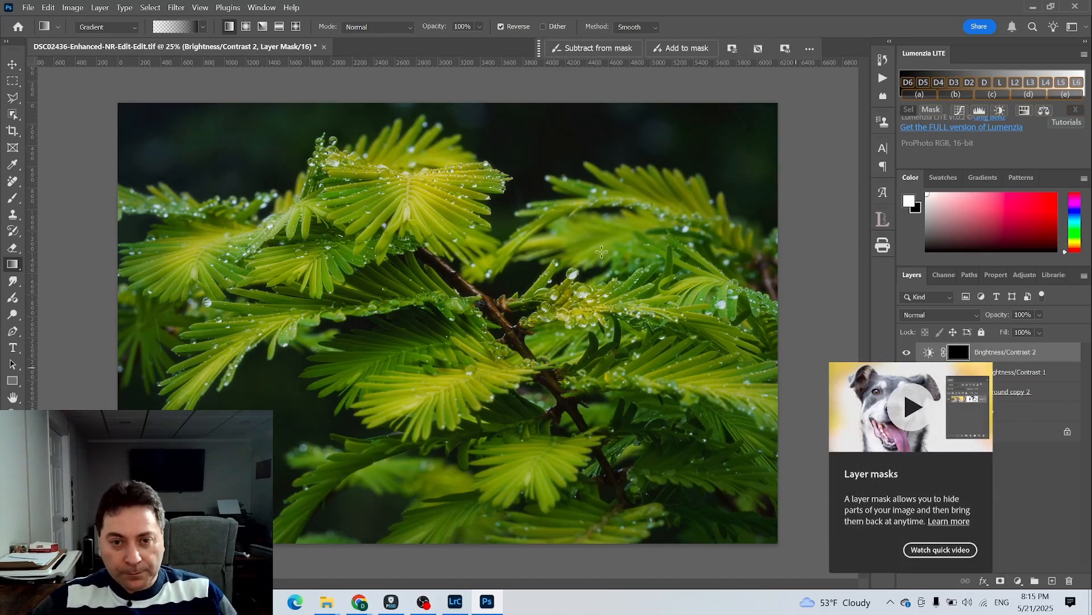
left_click(13, 198)
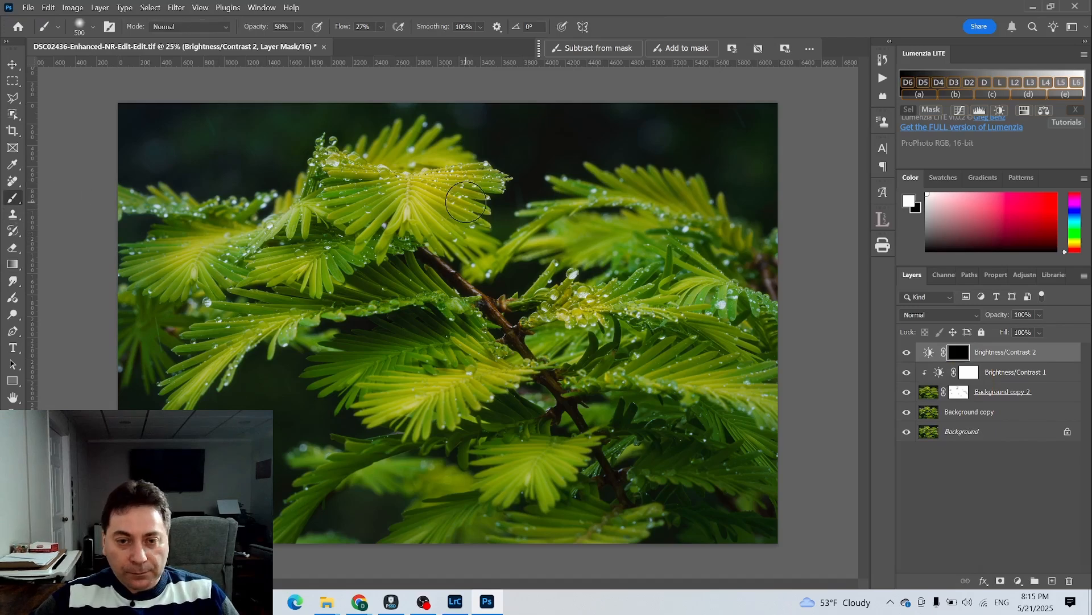
mouse_move(417, 196)
left_mouse_down()
mouse_move(426, 231)
mouse_move(431, 221)
mouse_move(446, 234)
mouse_move(375, 237)
left_mouse_up()
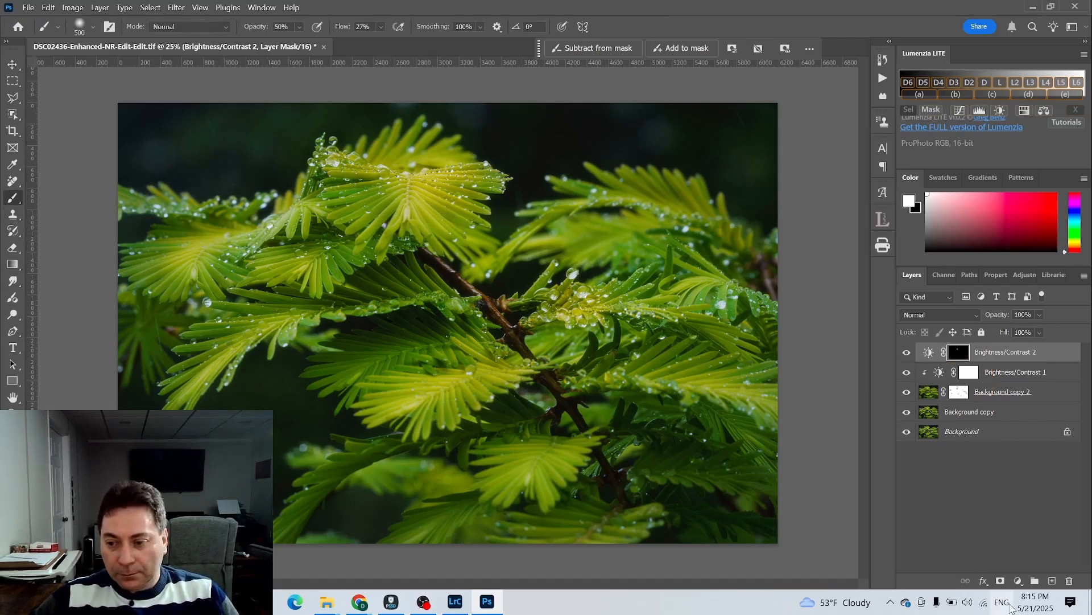
Step: Add a Brightness/Contrast adjustment layer with Brightness −17 and mask it with a linear gradient from the photo's lower-right corner to its centre
left_click(1017, 581)
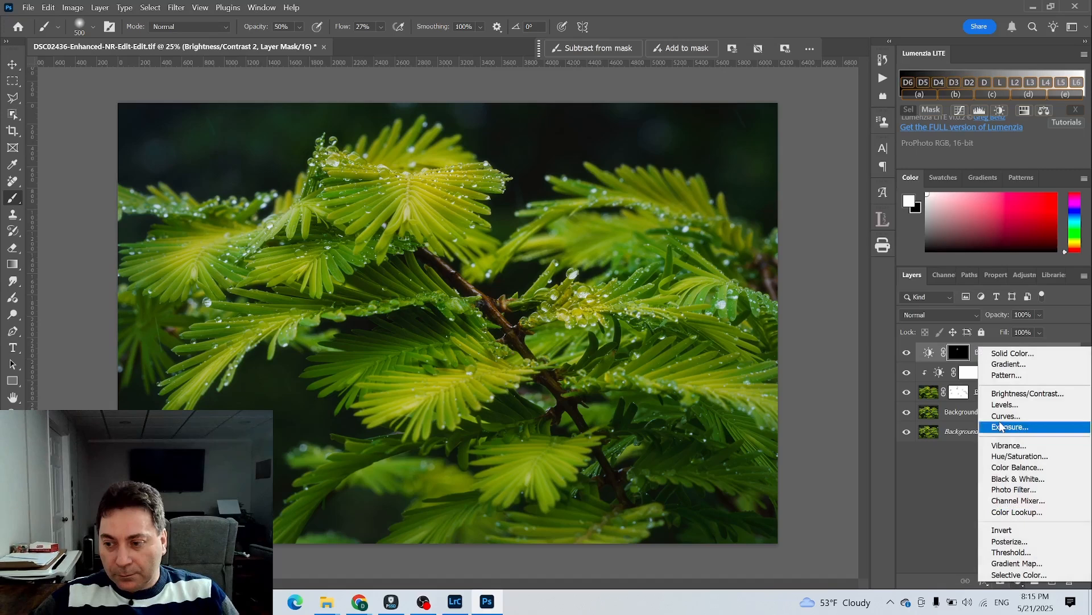
left_click(1012, 392)
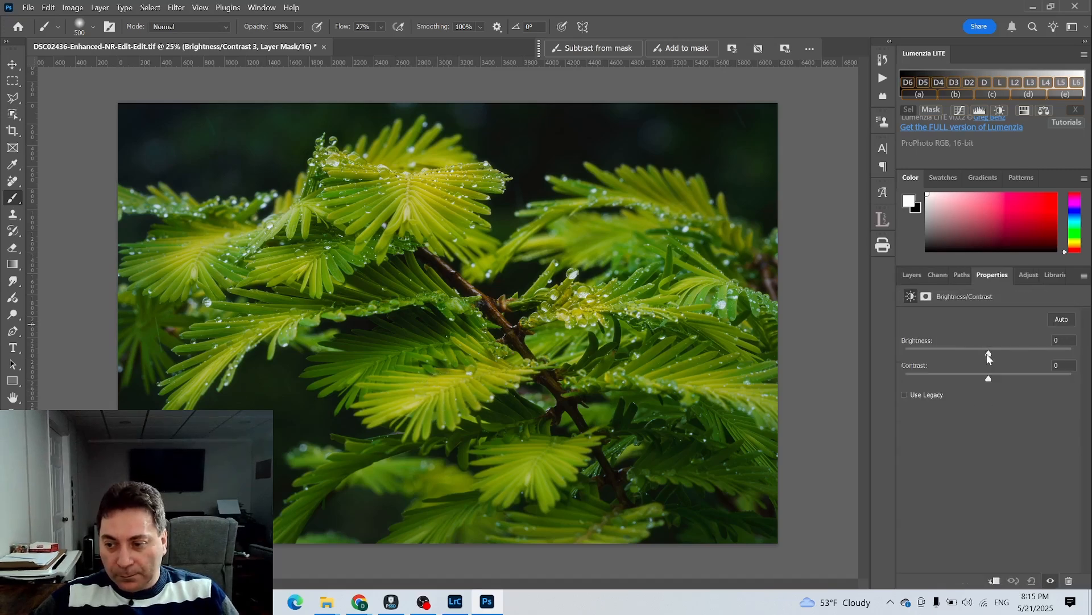
left_click_drag(988, 357, 979, 356)
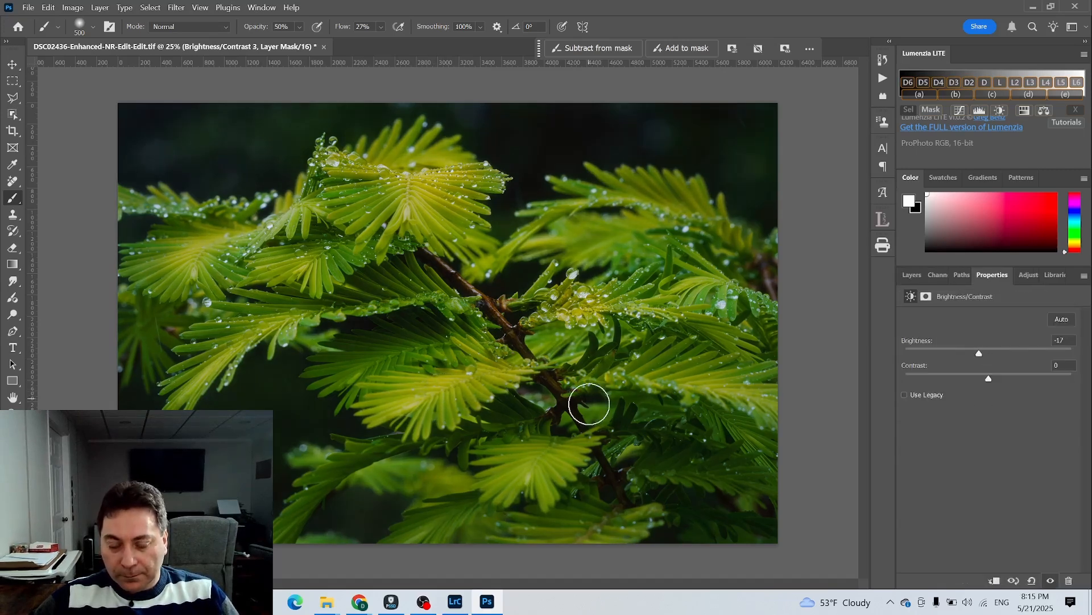
left_click(911, 277)
left_click(13, 265)
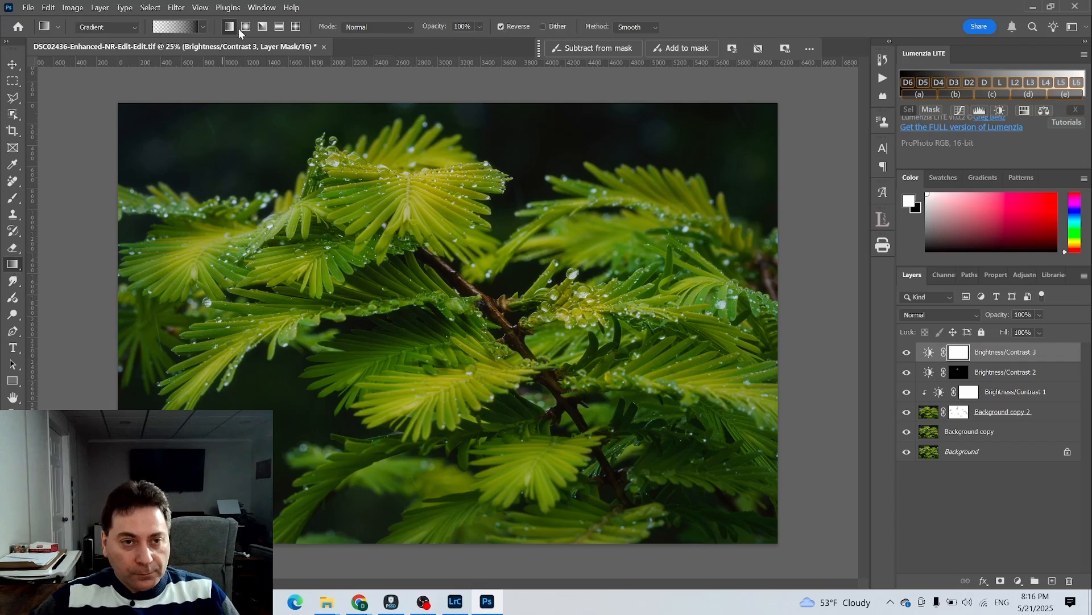
left_click_drag(759, 537, 517, 275)
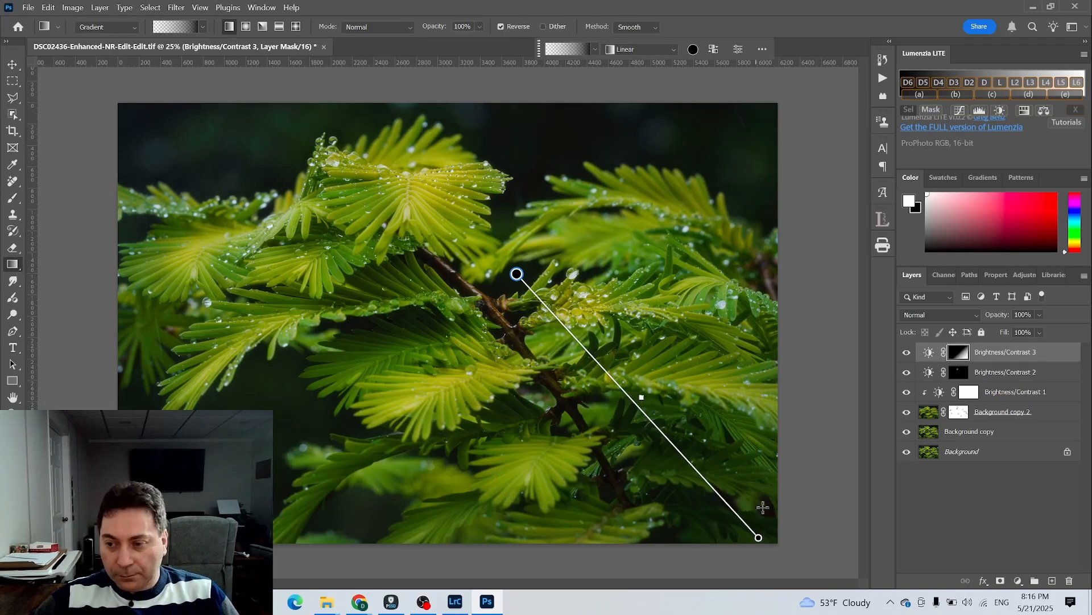
Step: Add another Brightness/Contrast adjustment layer on top, with Brightness set to 30 and Contrast to 27
left_click(1017, 581)
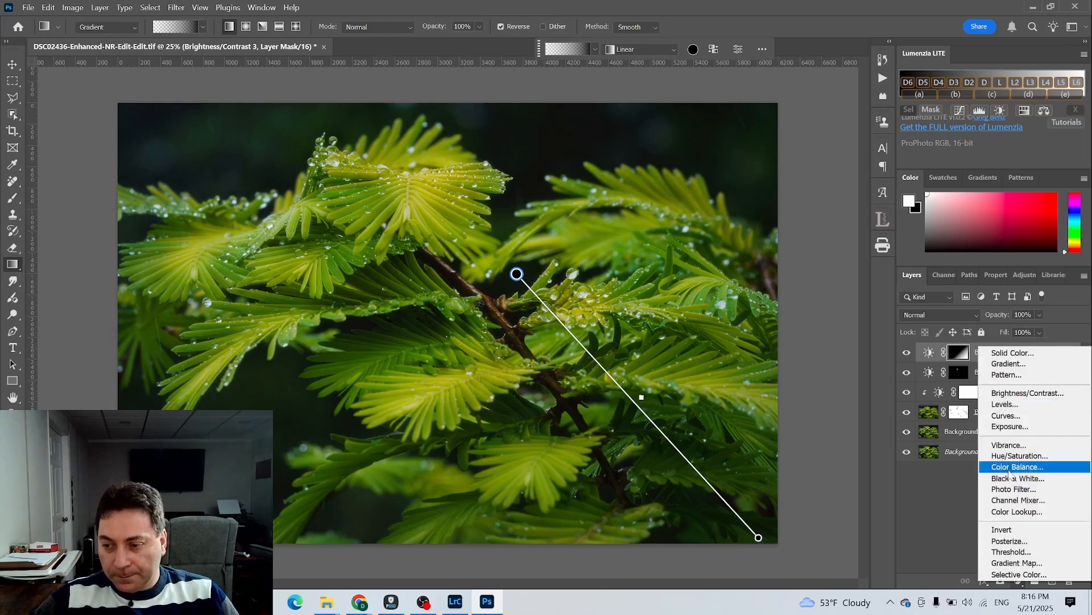
left_click(1007, 394)
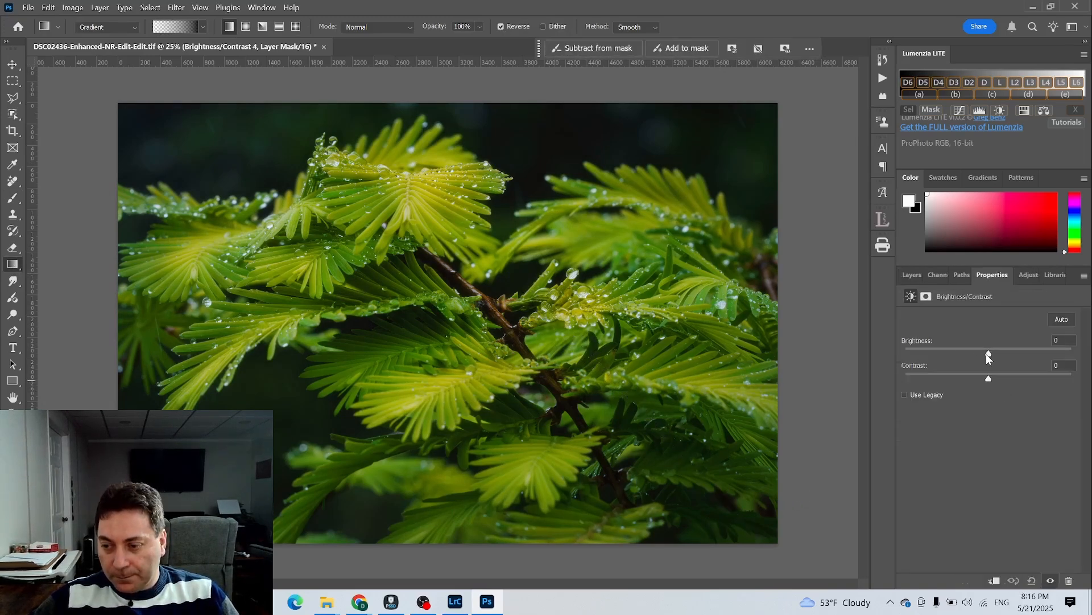
left_click_drag(989, 356, 1012, 382)
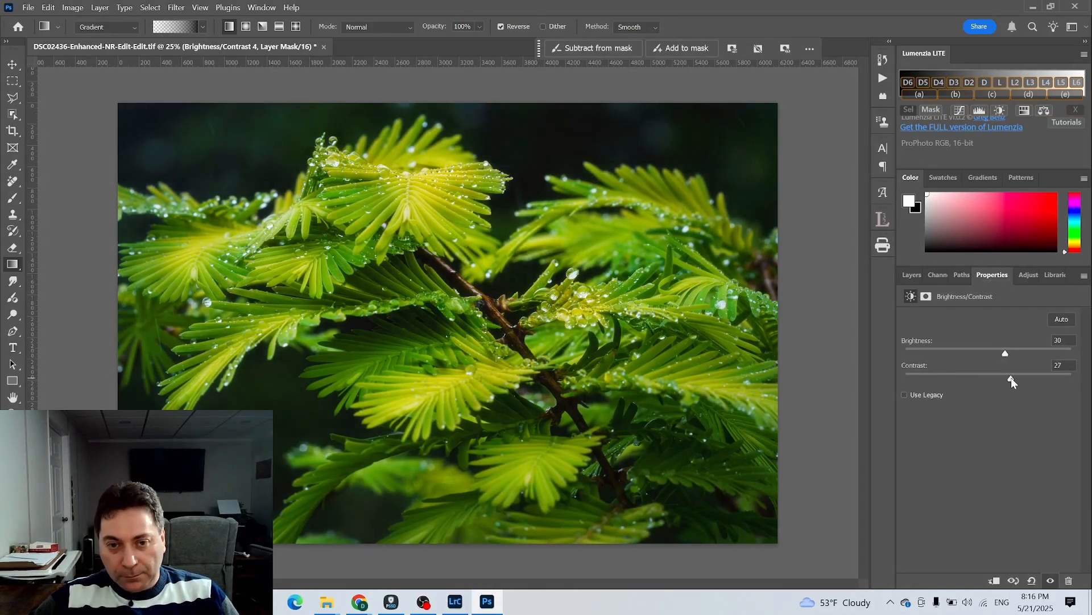
Step: Limit the brightening layer's mask to a small radial gradient centred on the droplet-covered tip of the large upper frond
left_click(912, 273)
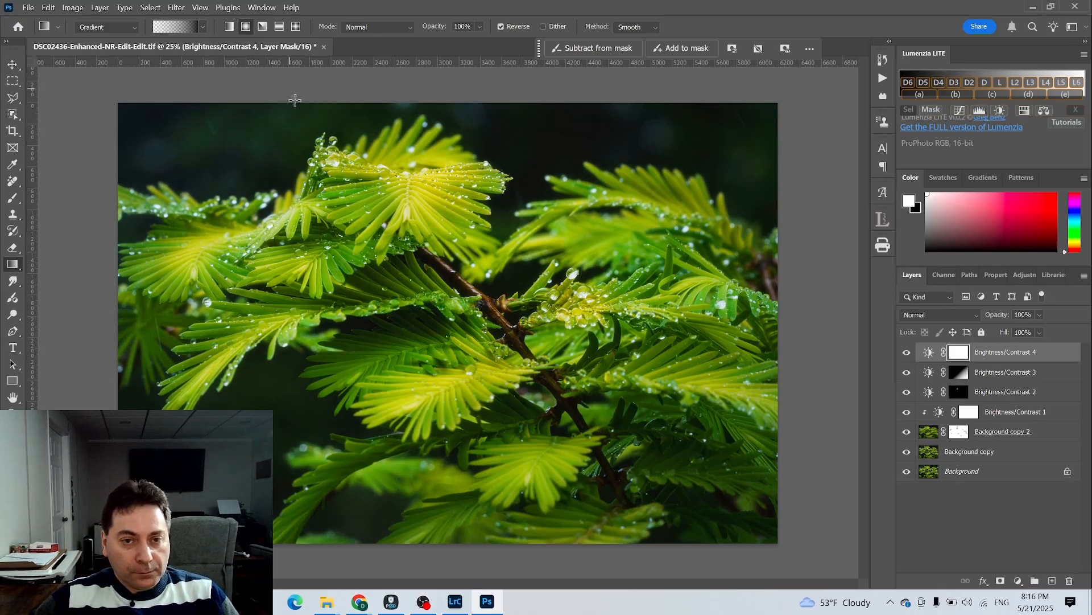
left_click(246, 26)
left_click_drag(307, 145, 330, 183)
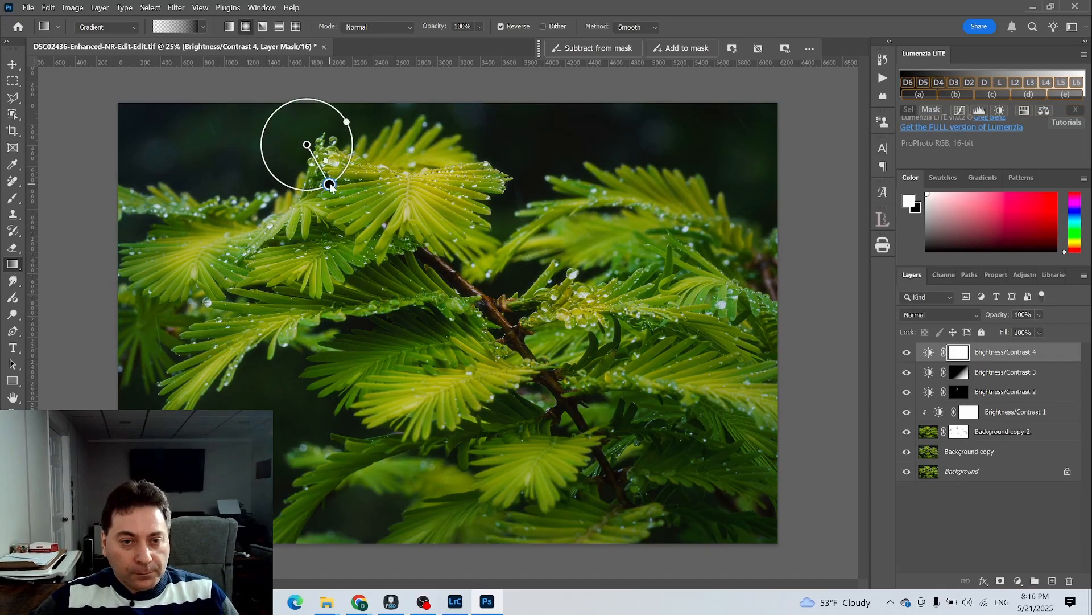
left_click_drag(307, 144, 326, 160)
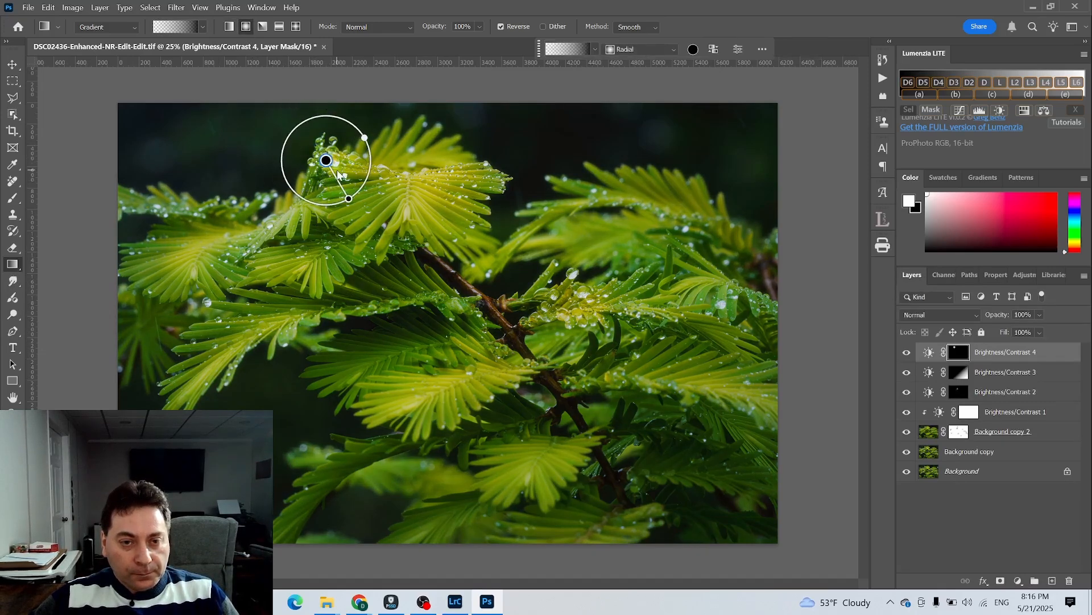
left_click_drag(349, 200, 327, 161)
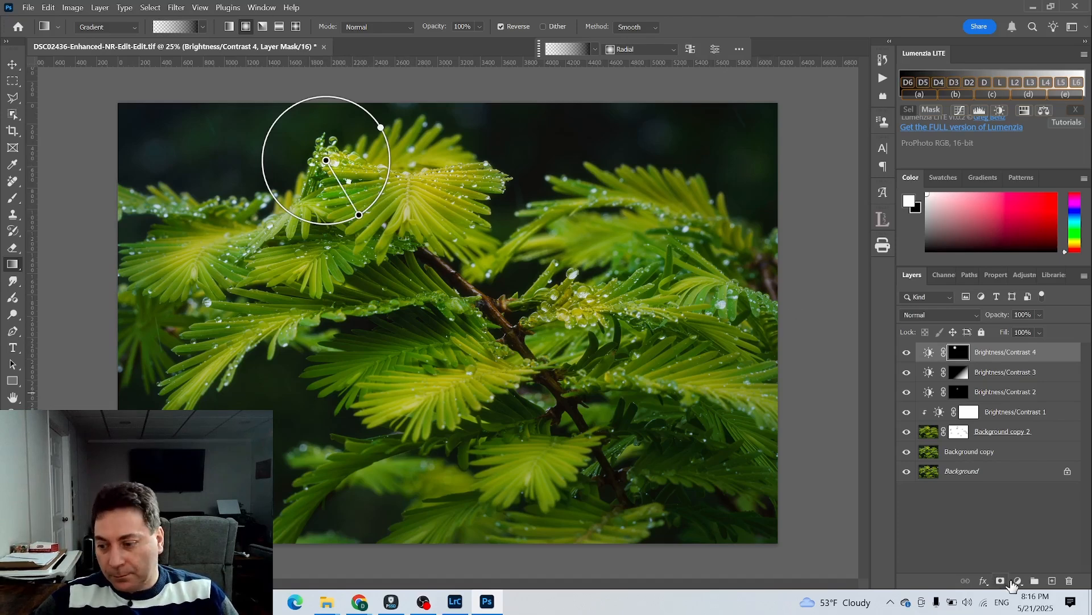
Step: Add a Color Balance adjustment layer with midtone Yellow–Blue at −21, masked by a radial gradient over the large frond's droplet-covered tip
left_click(1018, 580)
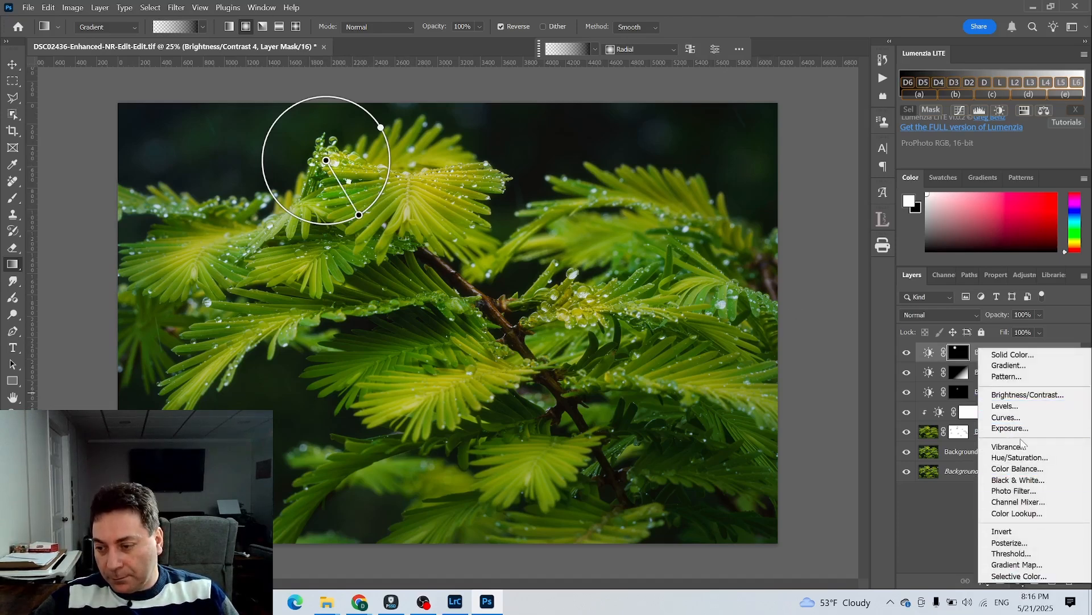
left_click(1021, 468)
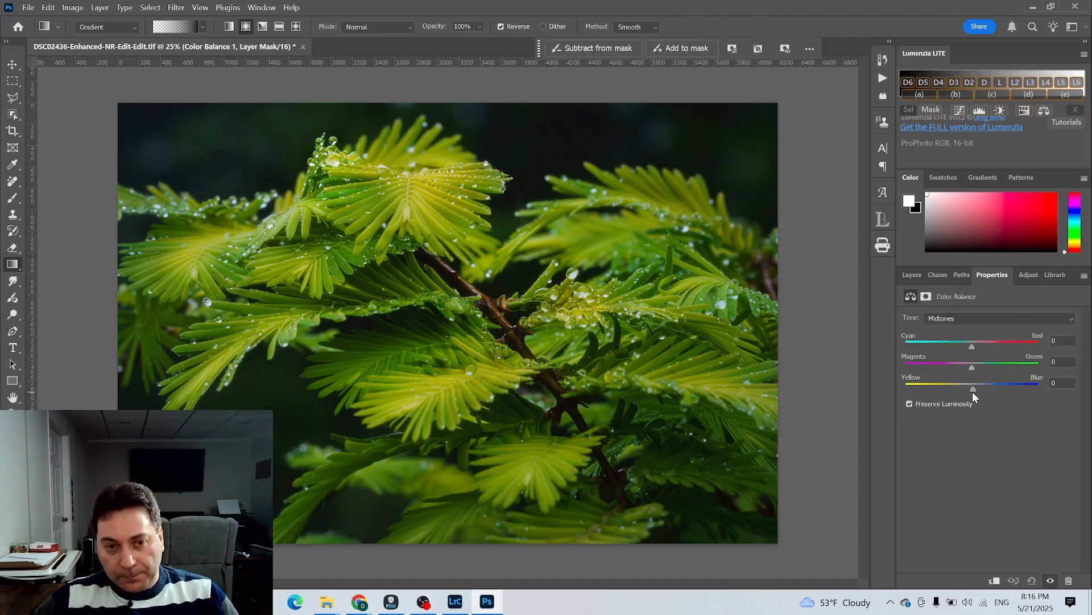
left_click_drag(973, 392, 959, 391)
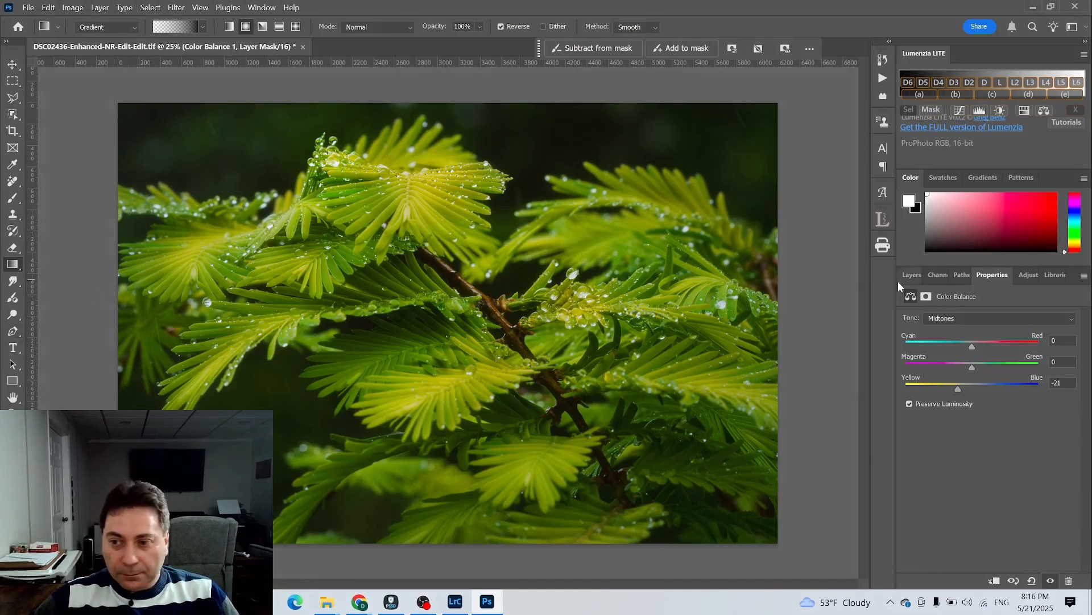
left_click(912, 274)
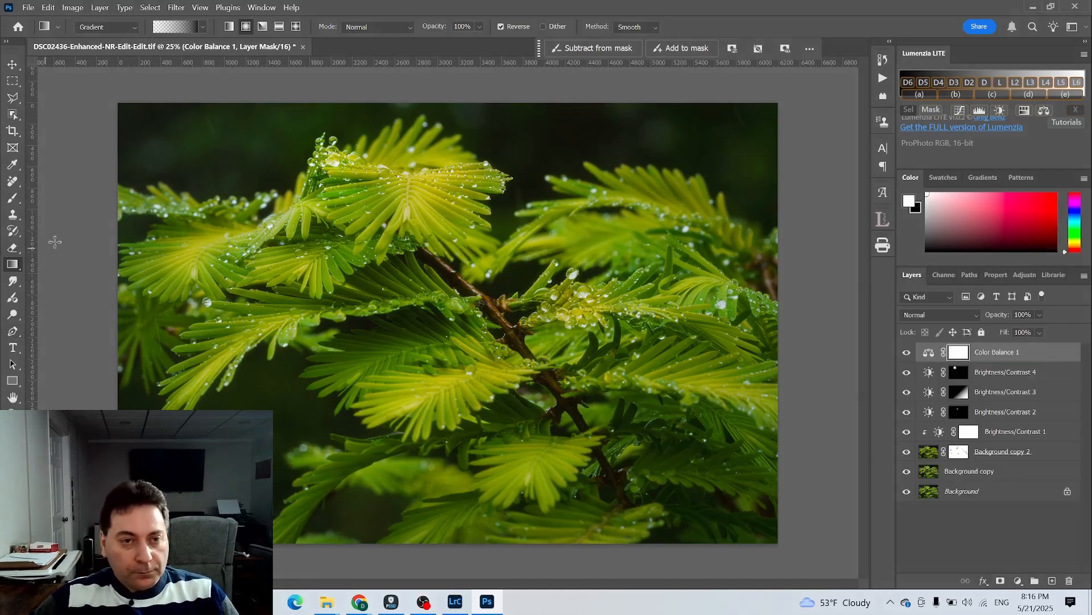
left_click_drag(305, 139, 339, 193)
left_click_drag(305, 140, 333, 160)
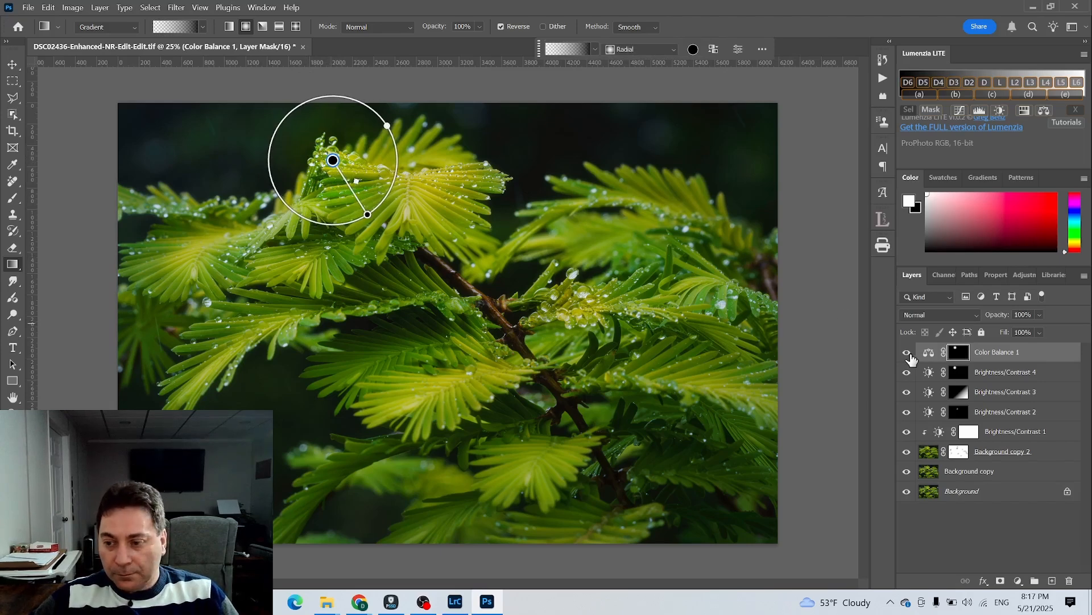
Step: Compare the image with and without the Color Balance layer and each of the two Brightness/Contrast layers directly beneath it
left_click(906, 352)
left_click(907, 353)
left_click(906, 353)
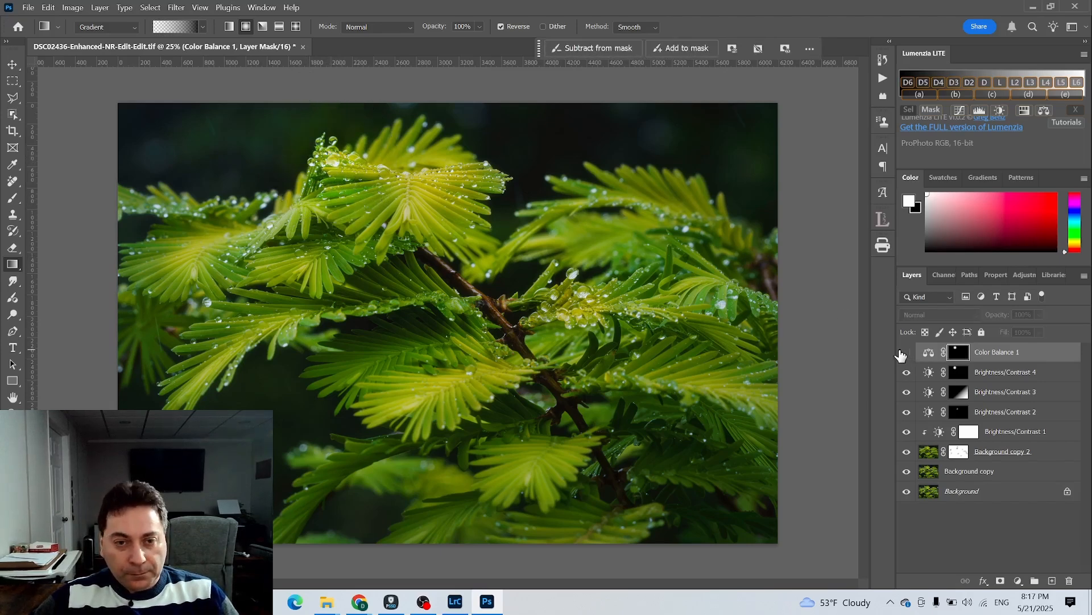
left_click(906, 352)
left_click(906, 372)
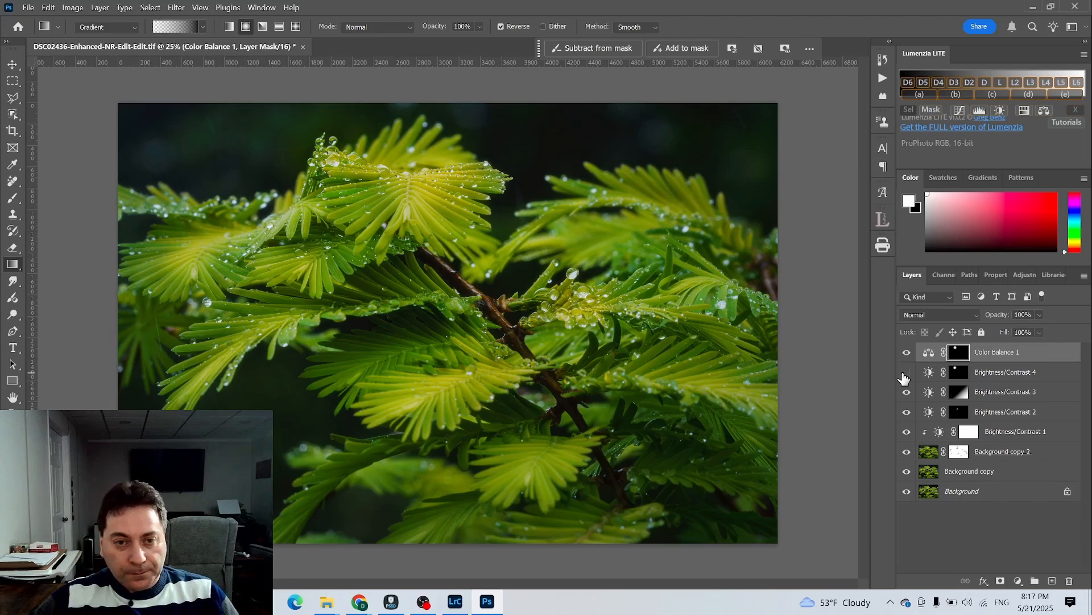
left_click(906, 373)
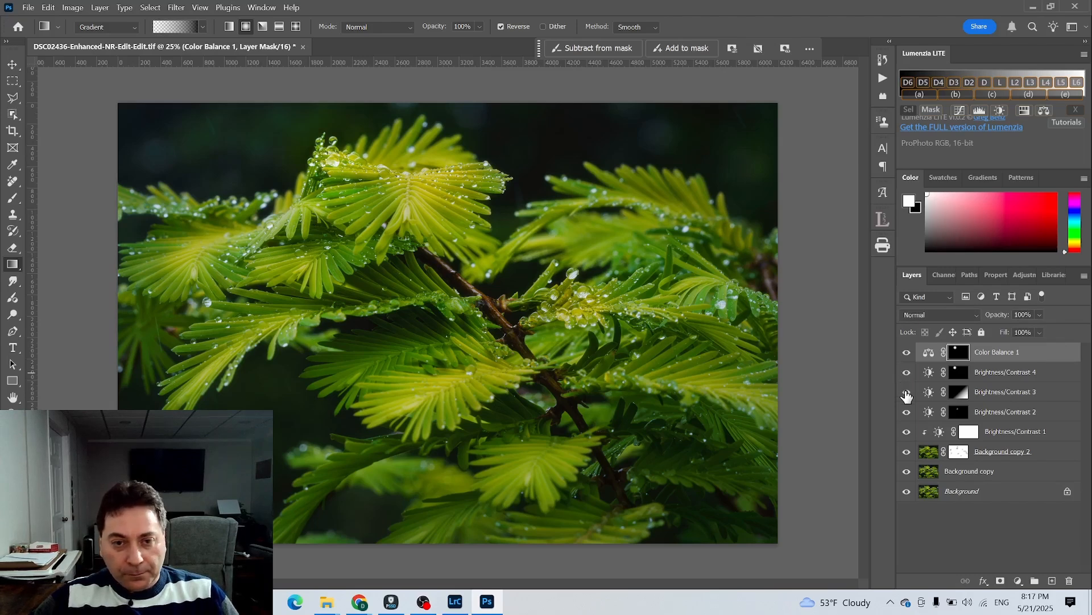
left_click(905, 392)
left_click(905, 392)
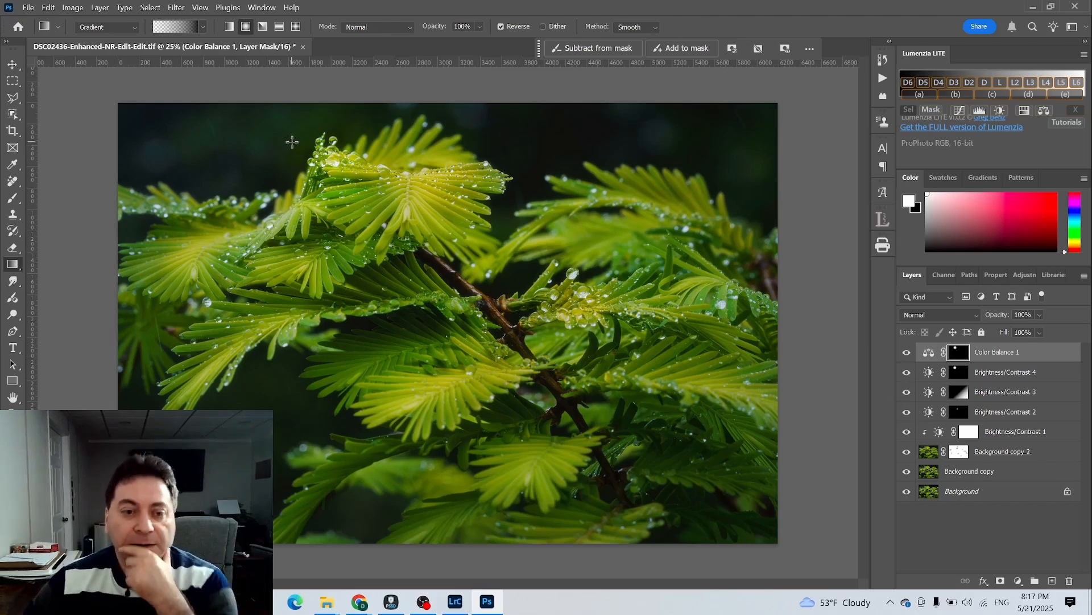
Step: Close the branch document, saving its changes, and switch to Lightroom Classic
left_click(302, 48)
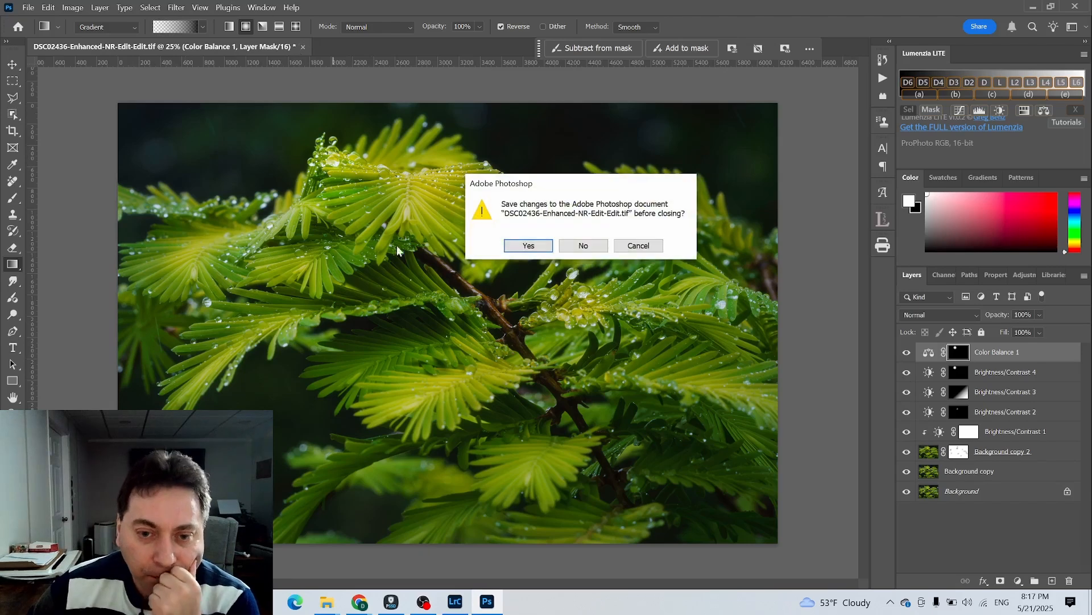
left_click(508, 243)
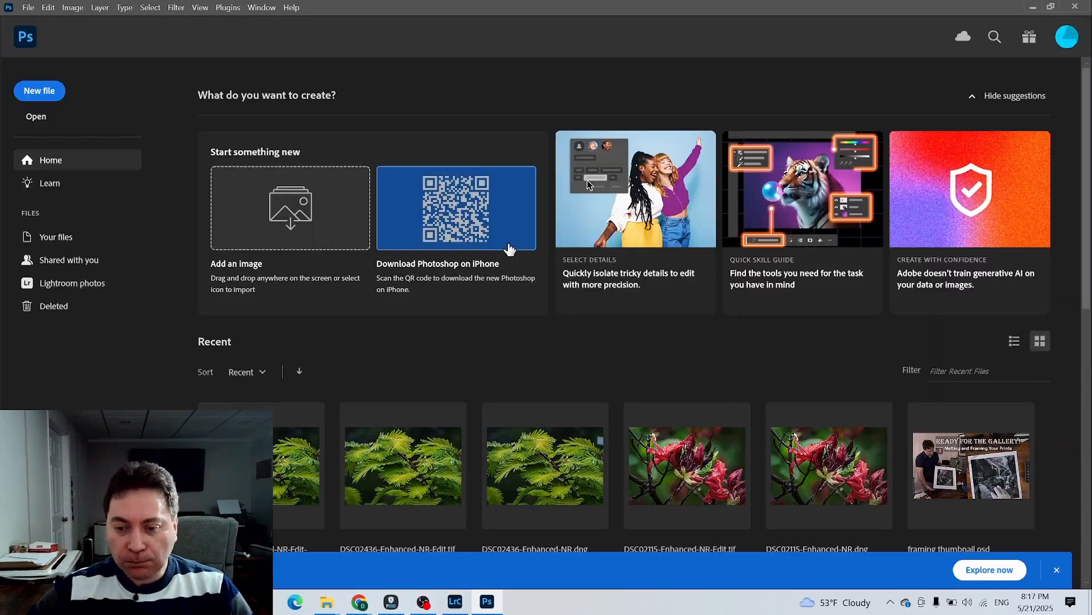
left_click(455, 601)
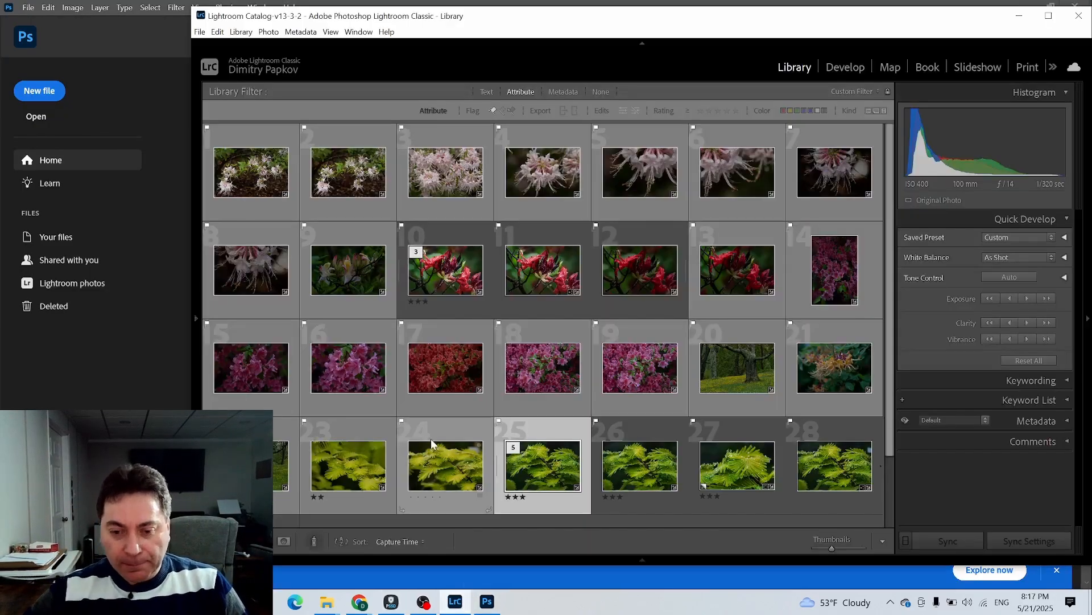
Step: Rate the edited branch photo four stars and compare it with the neighbouring stacked version in Survey view
key("4")
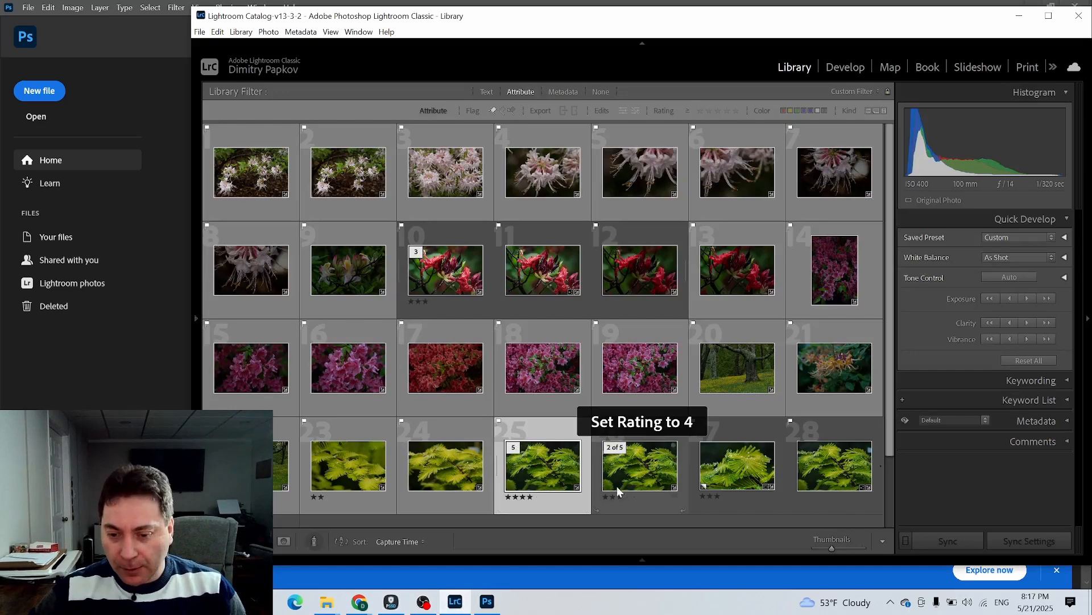
key("n")
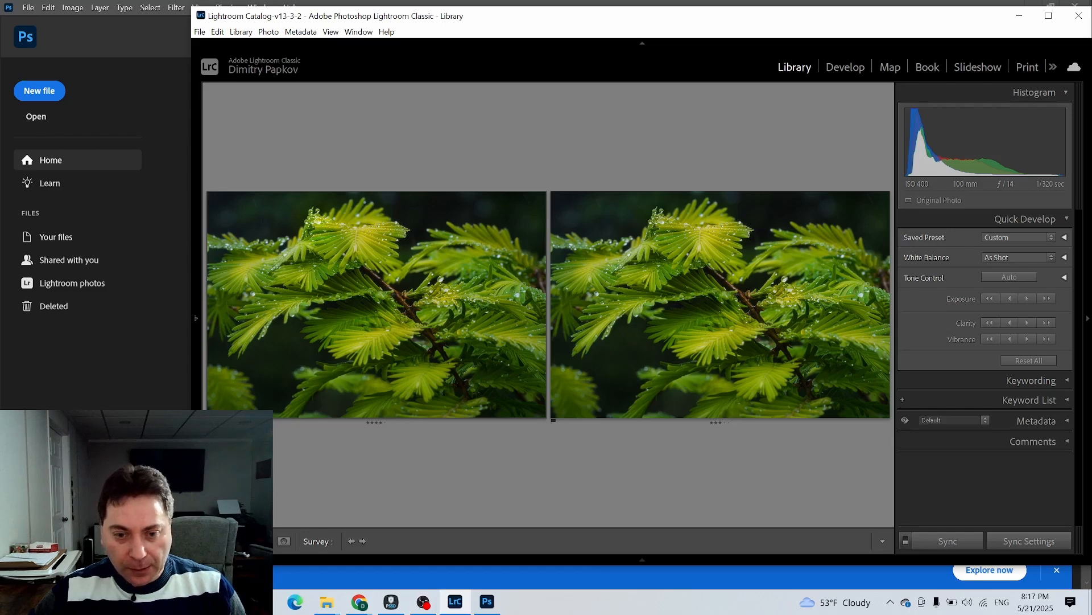
key("g")
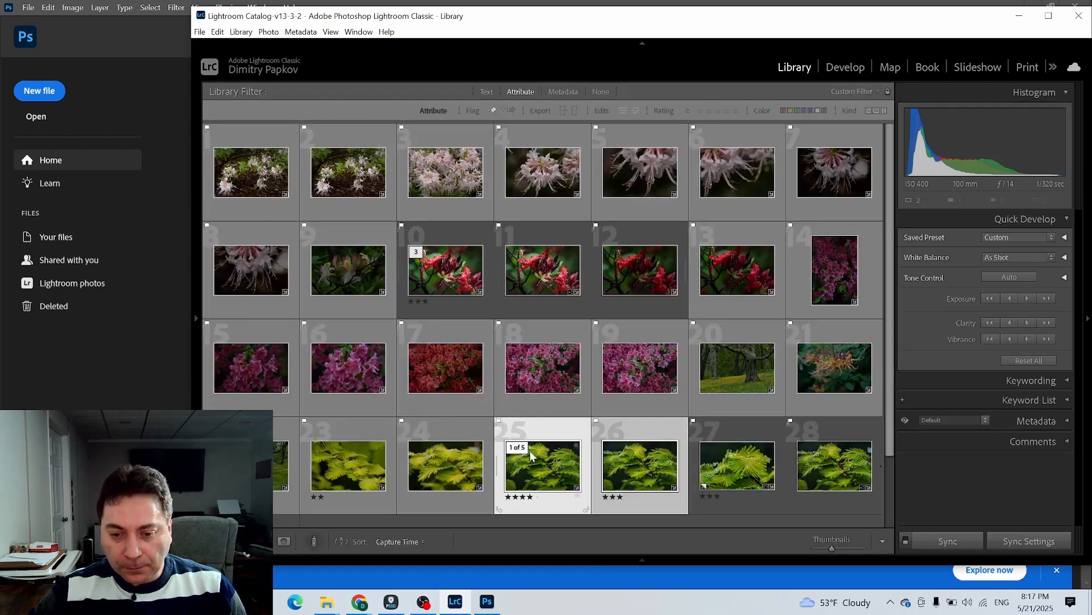
left_click(545, 432)
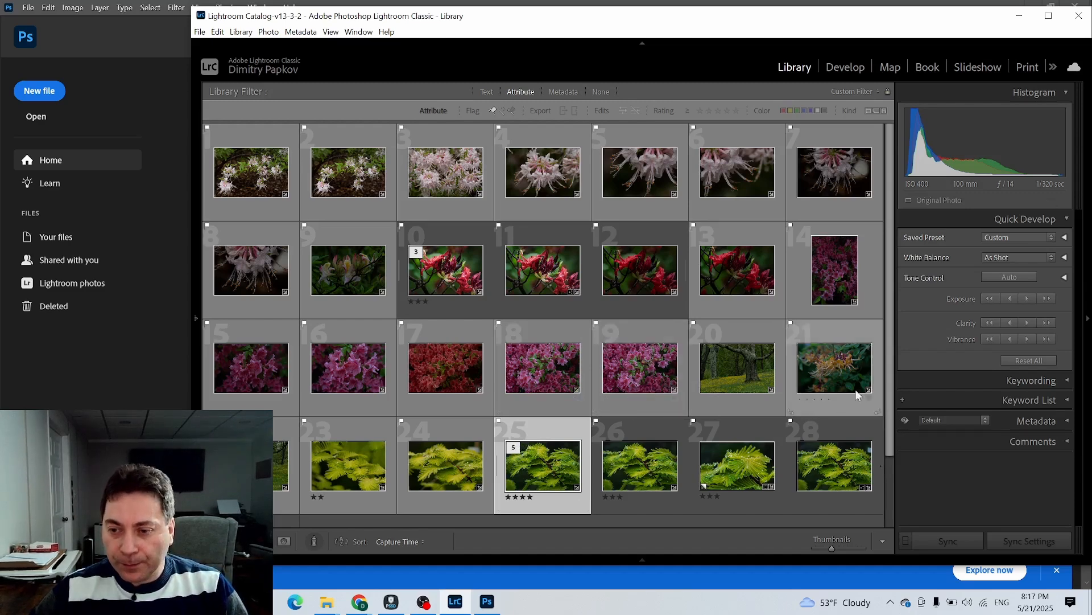
Step: Open the fifth grid photo, the white-pink flower close-up, in Develop and apply AI Denoise at amount 25, creating a stack
double_click(641, 166)
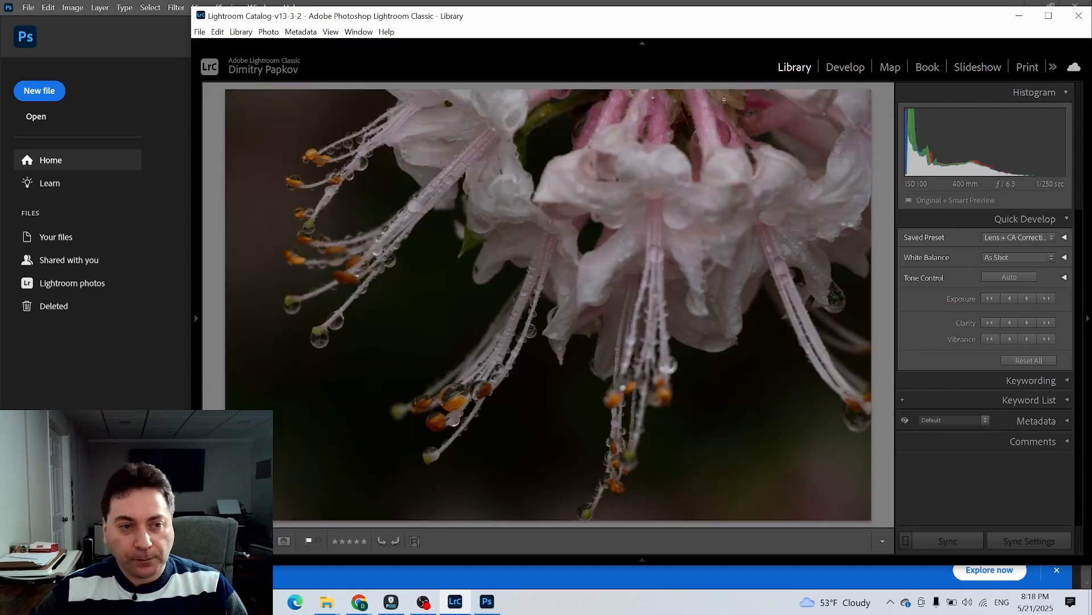
left_click(845, 67)
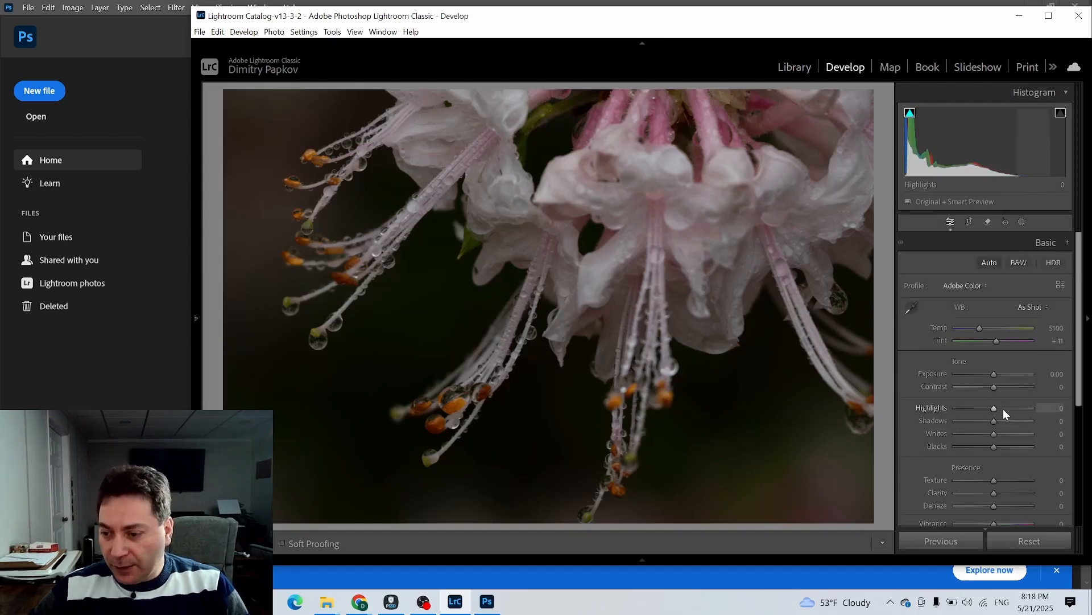
scroll(1003, 408, "down", 5)
left_click(1039, 420)
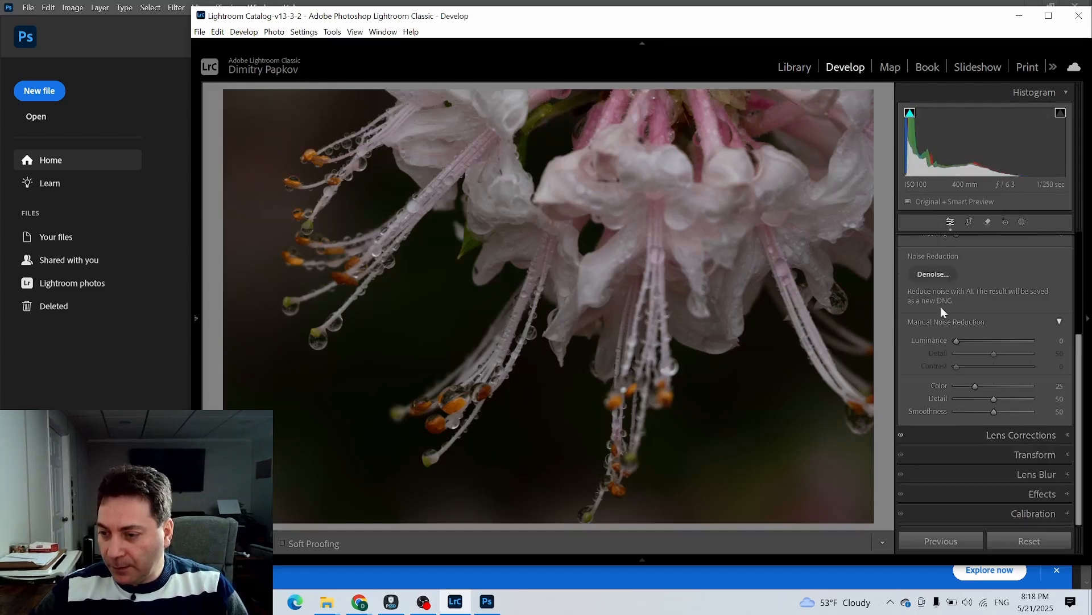
left_click(933, 274)
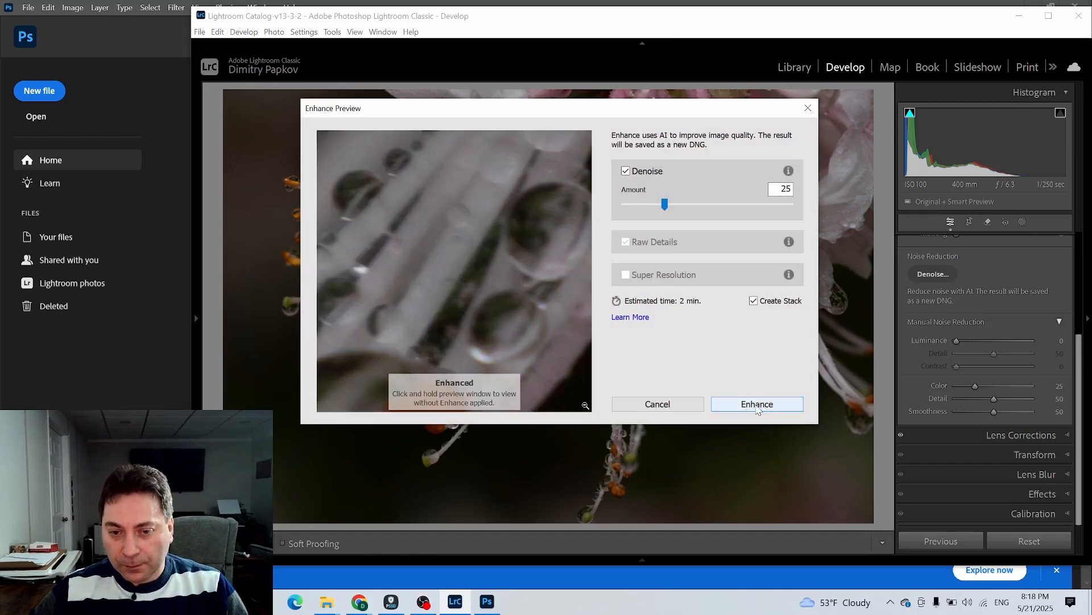
left_click_drag(467, 272, 415, 268)
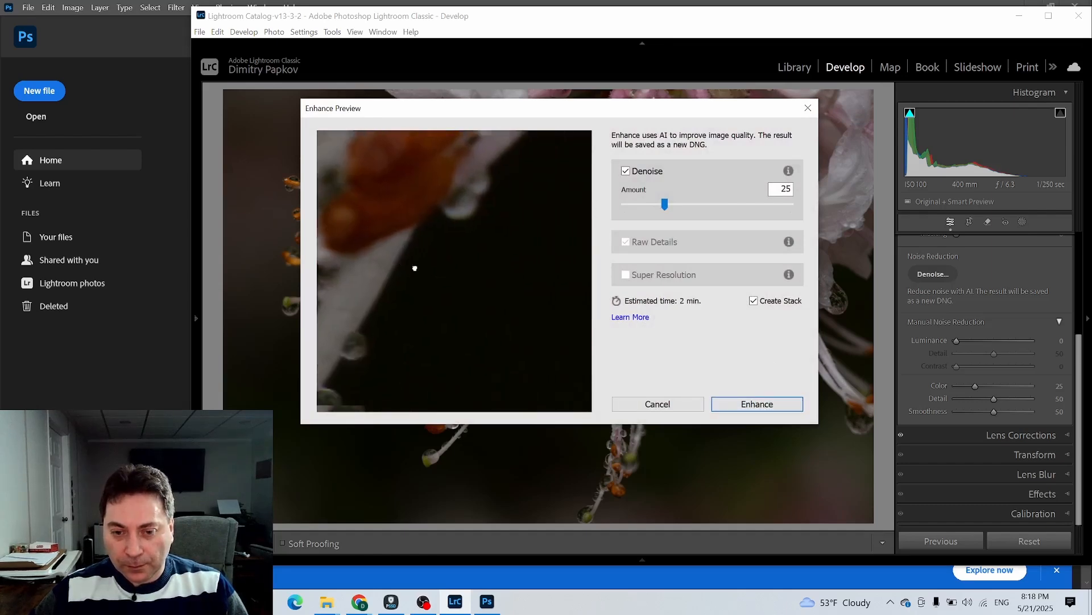
left_click(747, 403)
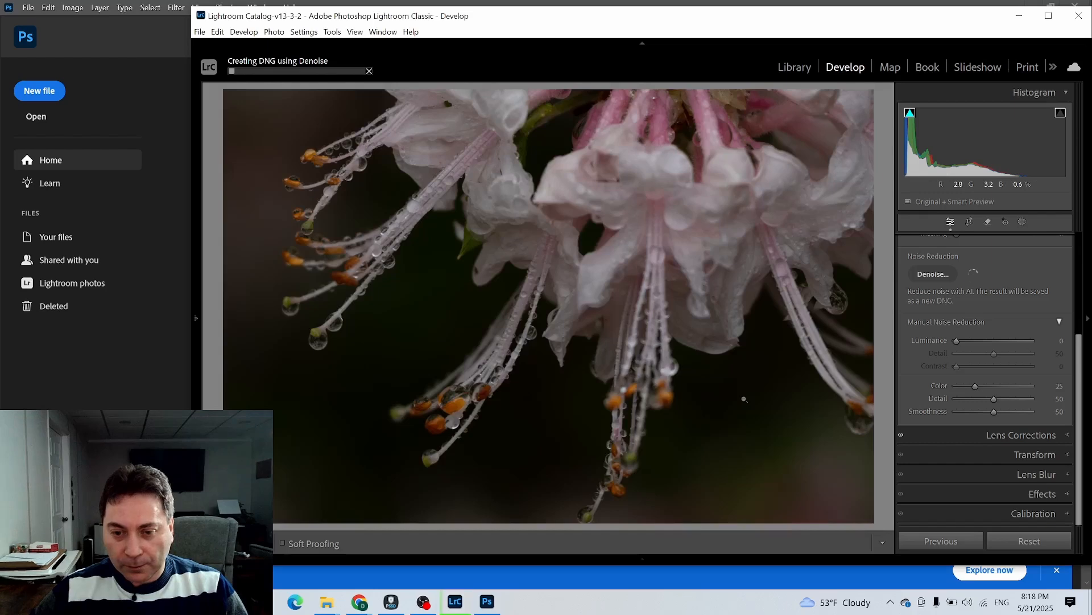
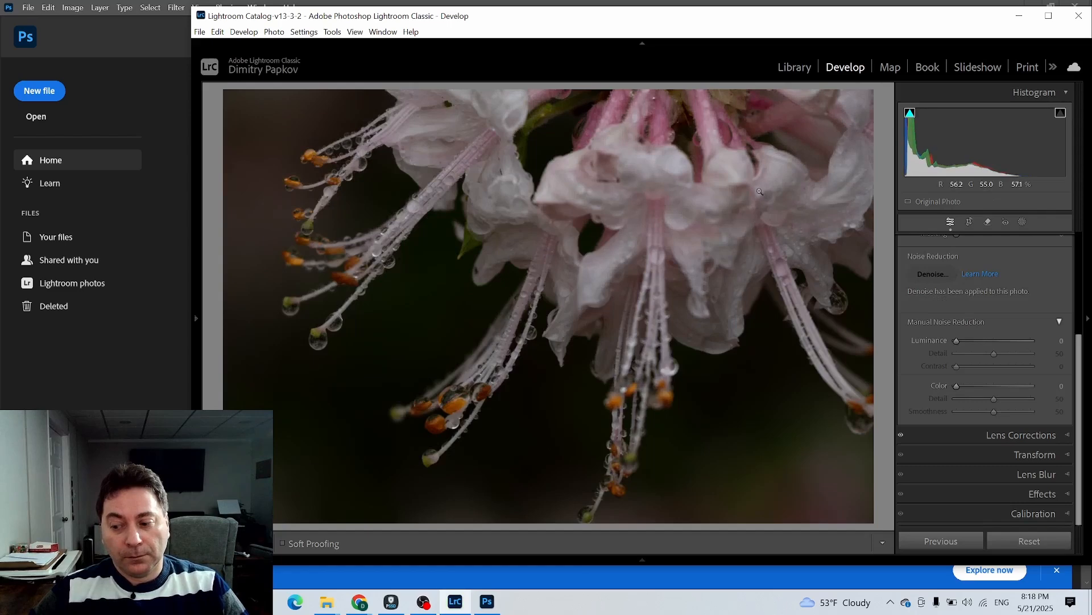
Step: Apply the Adaptive Color profile to the flower photo with its Amount at 69
scroll(1034, 319, "up", 5)
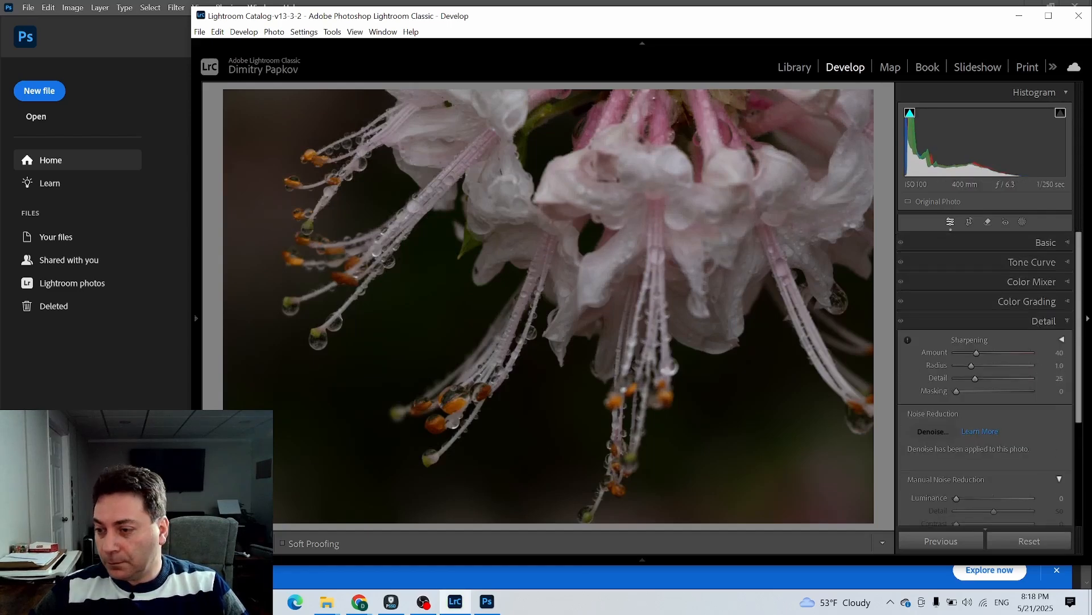
left_click(1065, 246)
left_click(1060, 283)
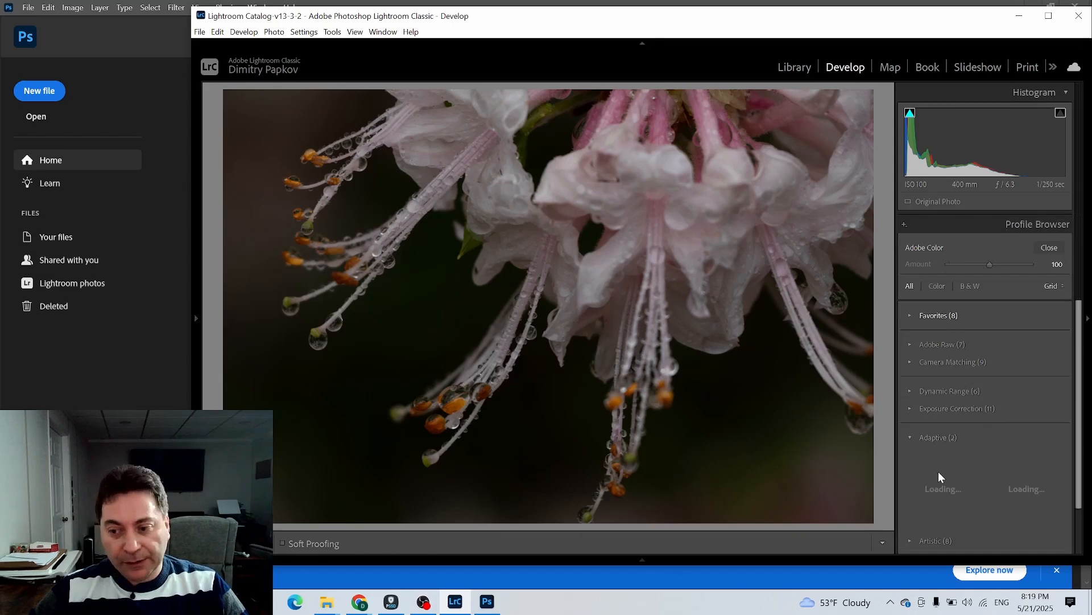
left_click(944, 504)
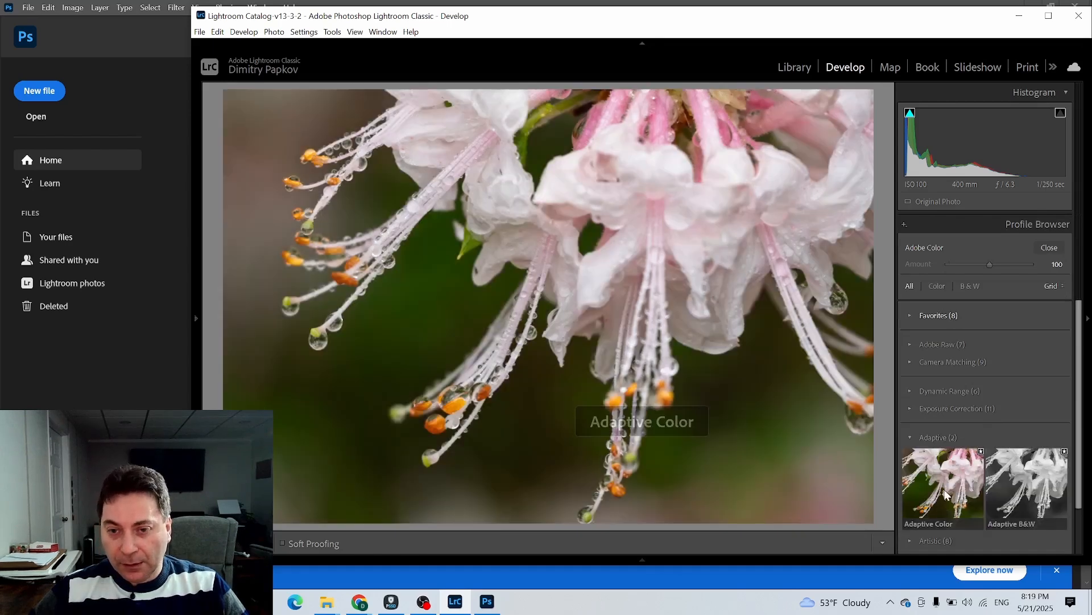
left_click_drag(991, 265, 981, 267)
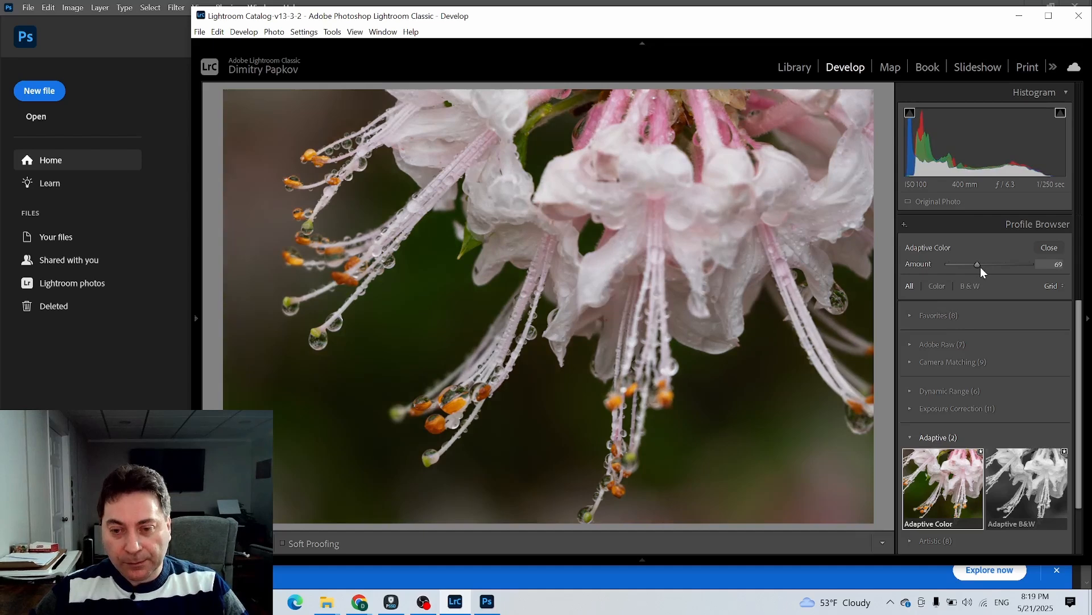
left_click(1050, 248)
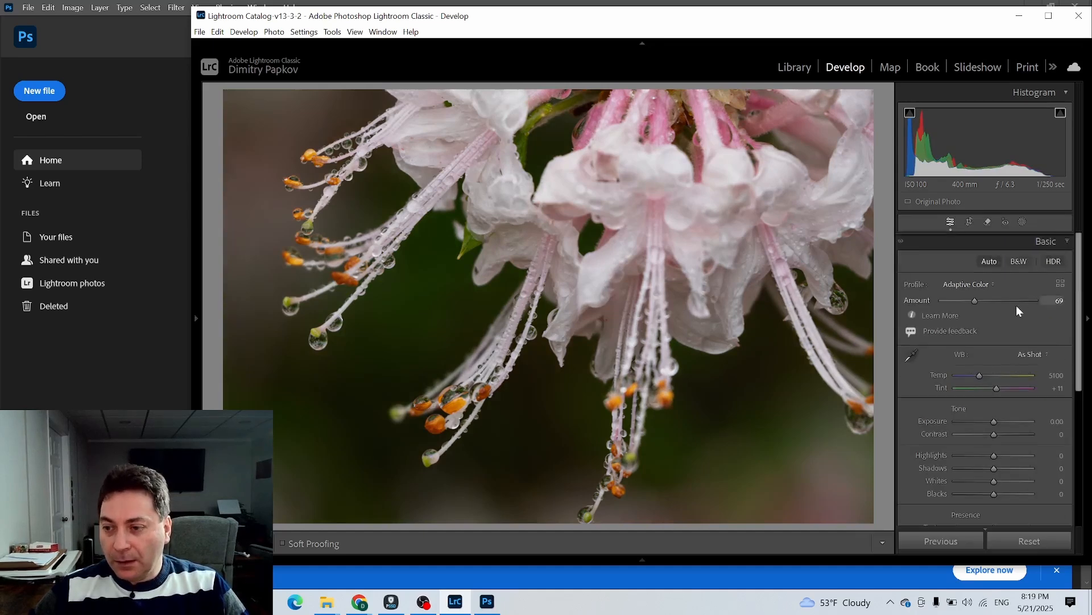
Step: Create a Select Subject mask covering the flower and bring up the live chat window
left_click(1023, 222)
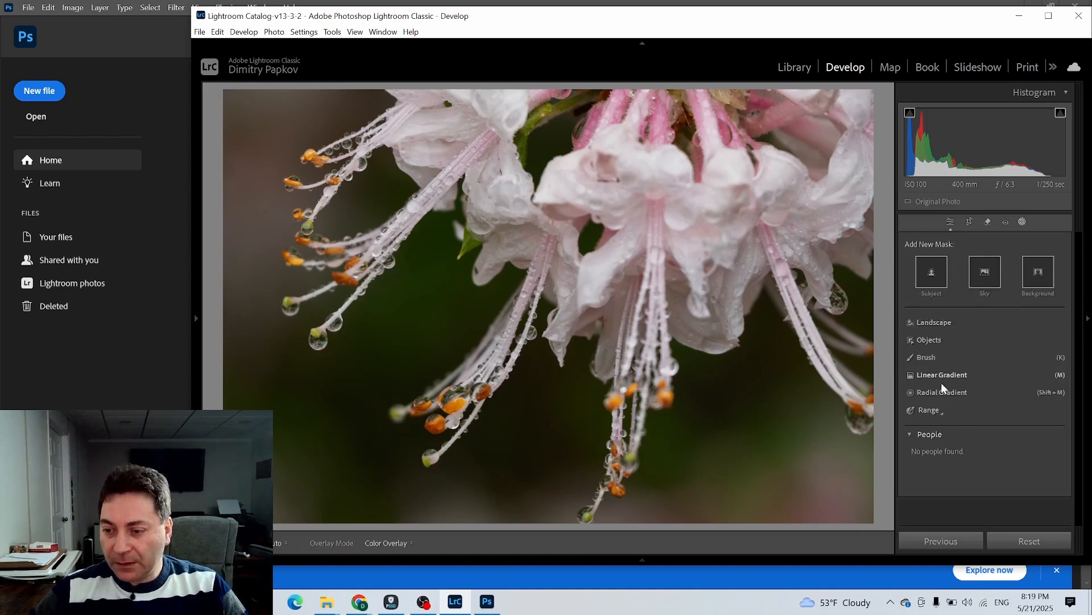
left_click(924, 284)
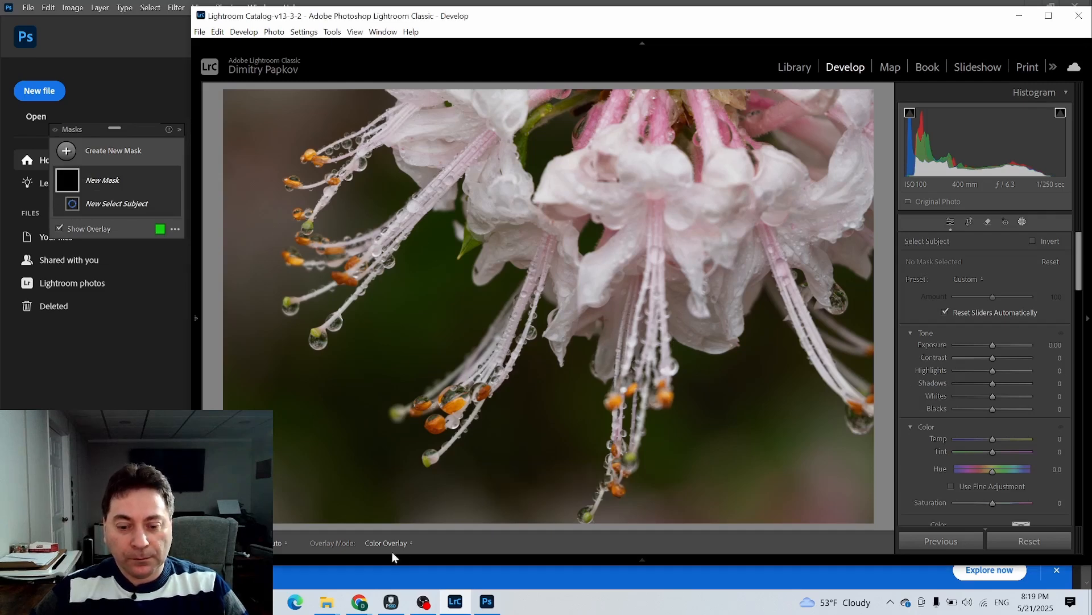
mouse_move(362, 606)
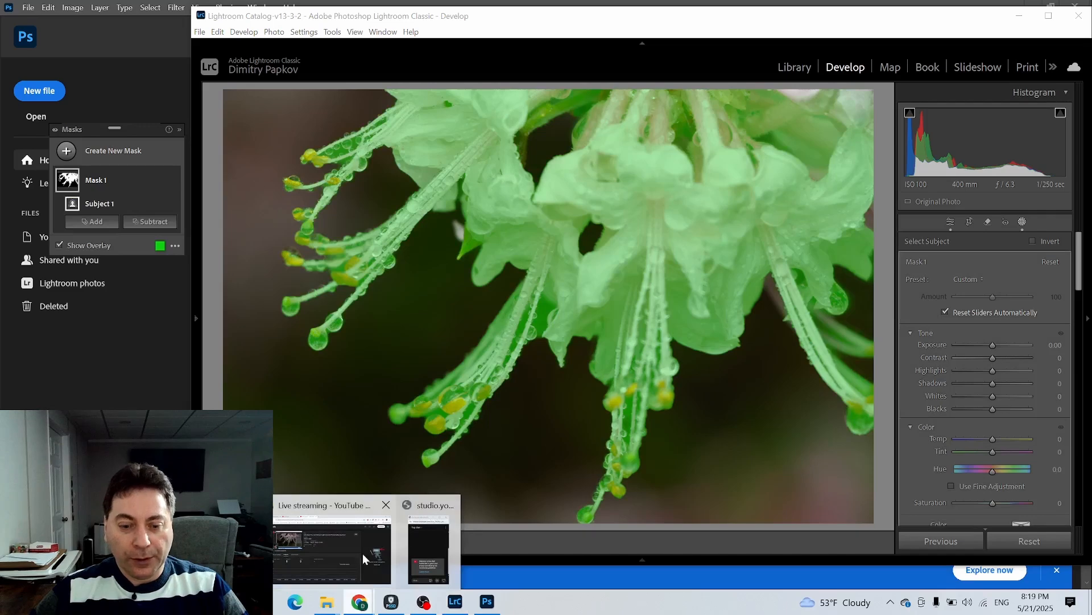
left_click(435, 543)
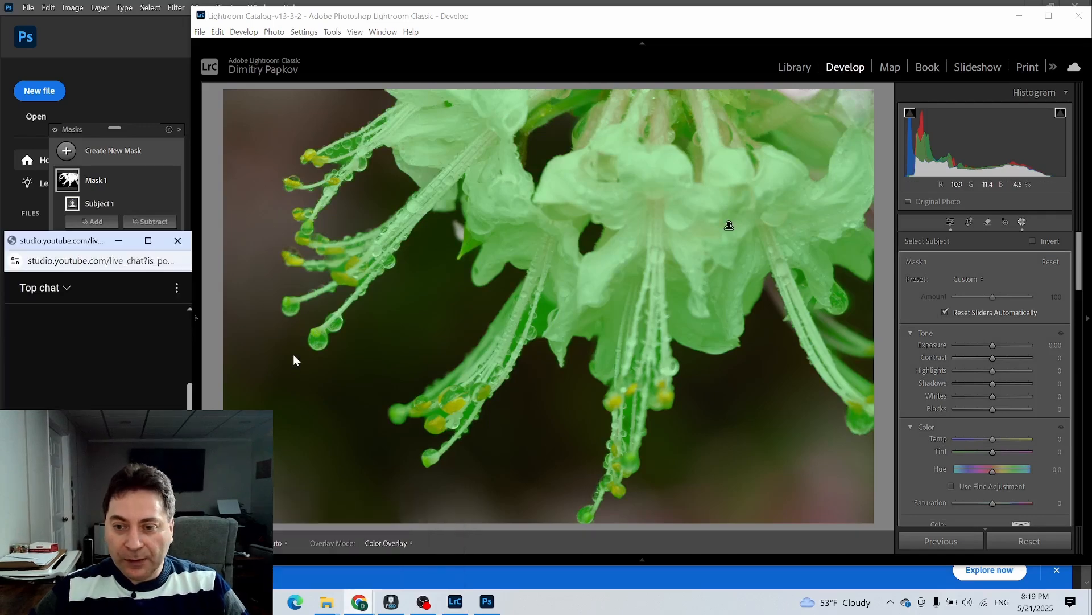
Step: Duplicate and invert the subject mask, and set the inverted mask's Exposure to −0.88 to darken the background
right_click(67, 183)
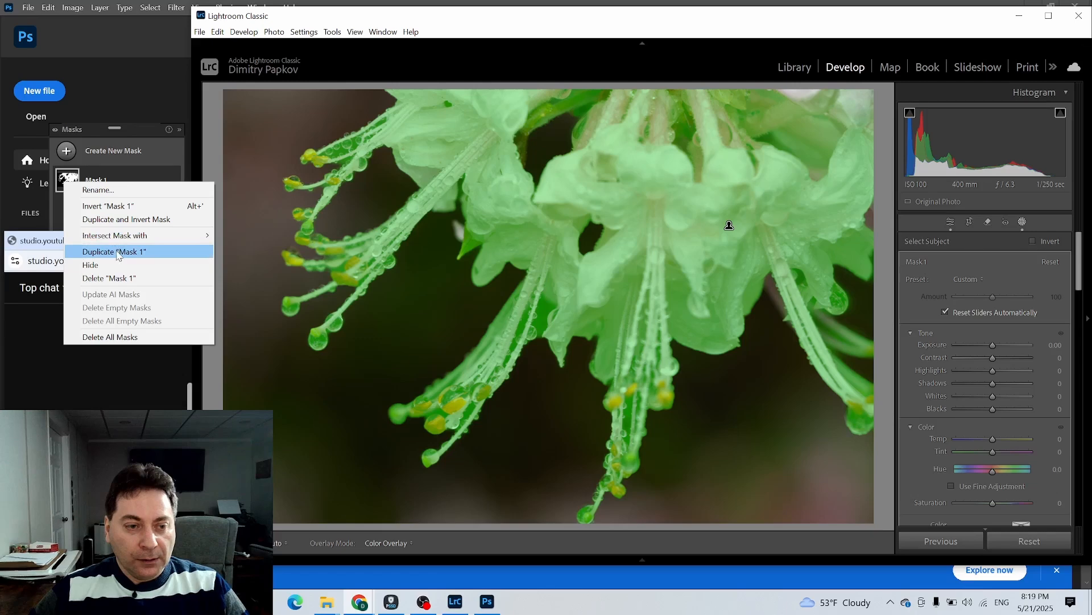
left_click(117, 219)
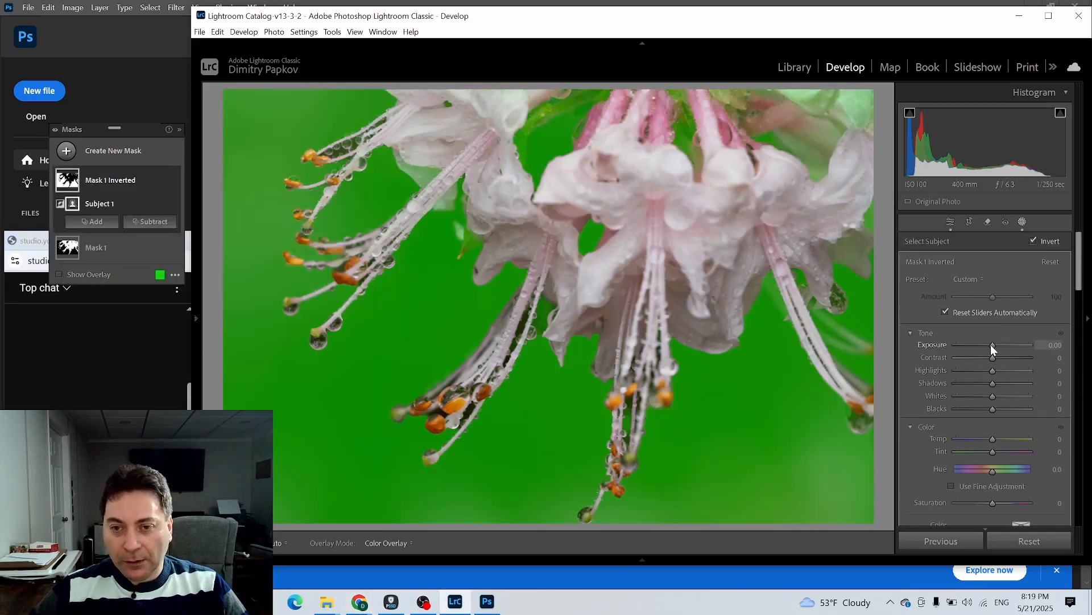
left_click_drag(991, 344, 981, 347)
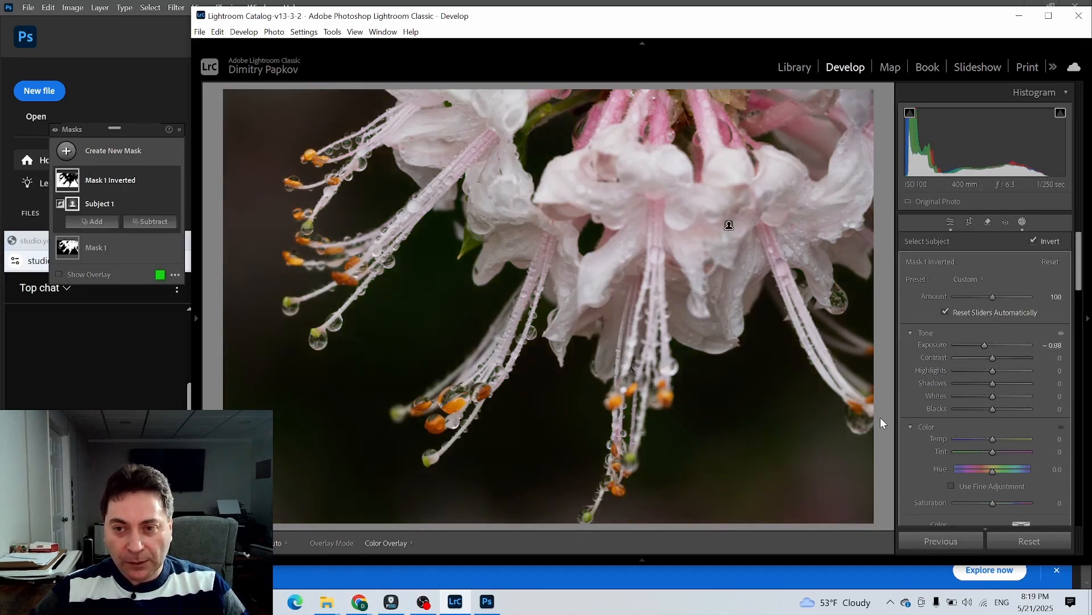
Step: Add a linear gradient mask from the photo's upper-right corner toward the centre and set its Exposure to −0.88
left_click(71, 155)
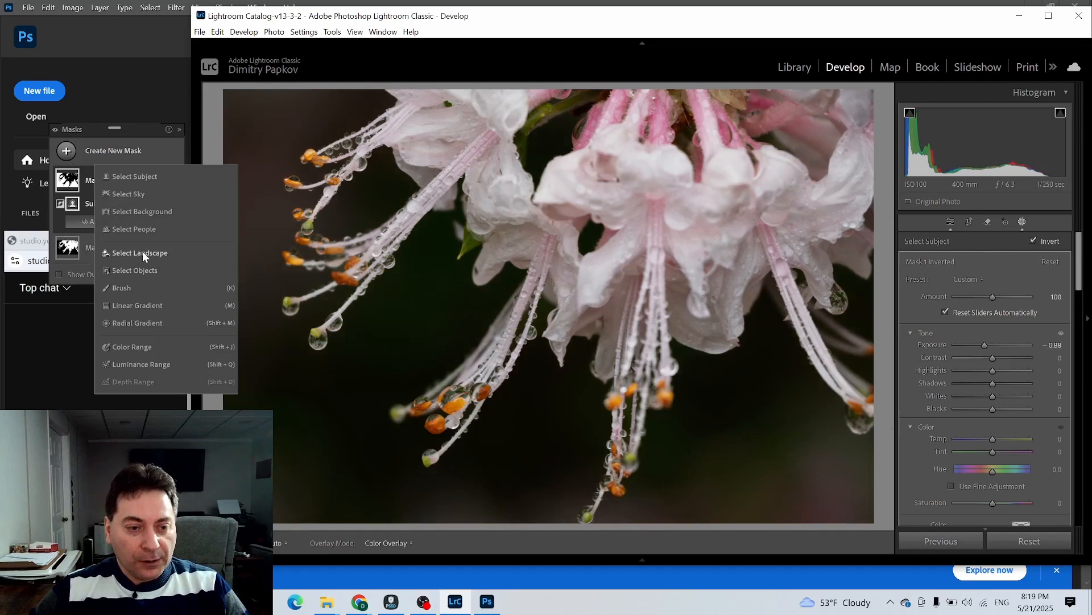
left_click(142, 306)
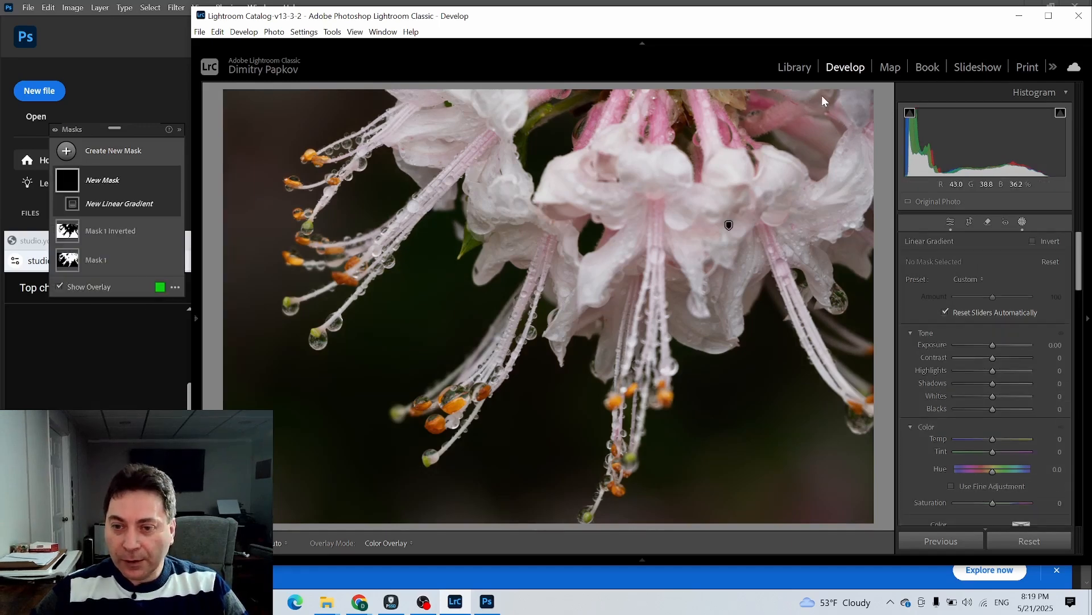
left_click_drag(822, 94, 665, 306)
left_click_drag(993, 347, 985, 346)
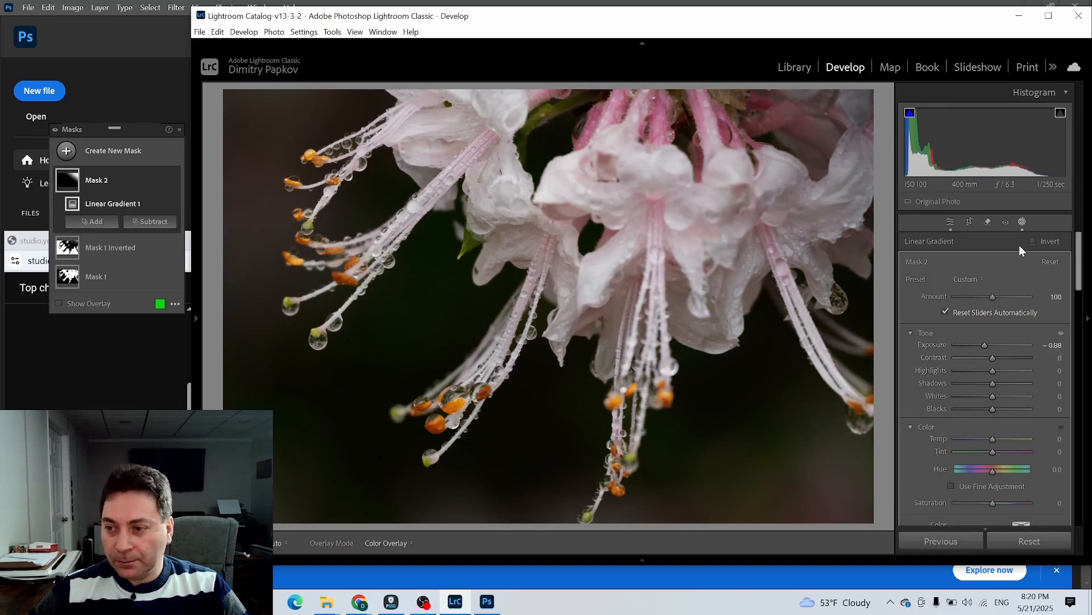
Step: Set the Color Mixer Luminance to Red −63, Orange +16, Yellow +33 and Green −25, and lower Magenta
left_click(951, 222)
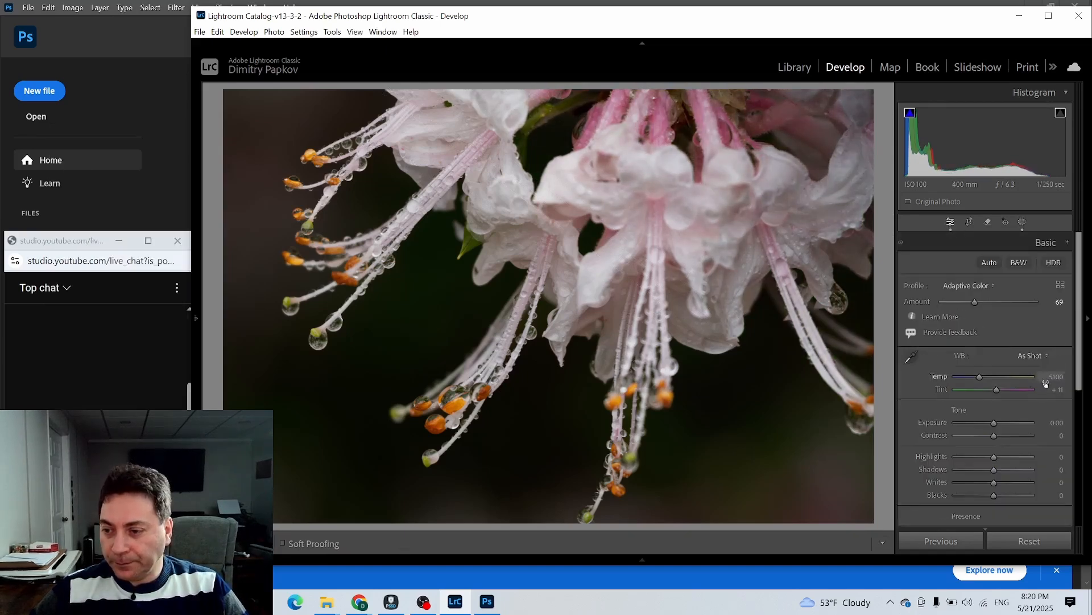
scroll(1037, 382, "down", 3)
scroll(1037, 381, "down", 5)
left_click(1064, 377)
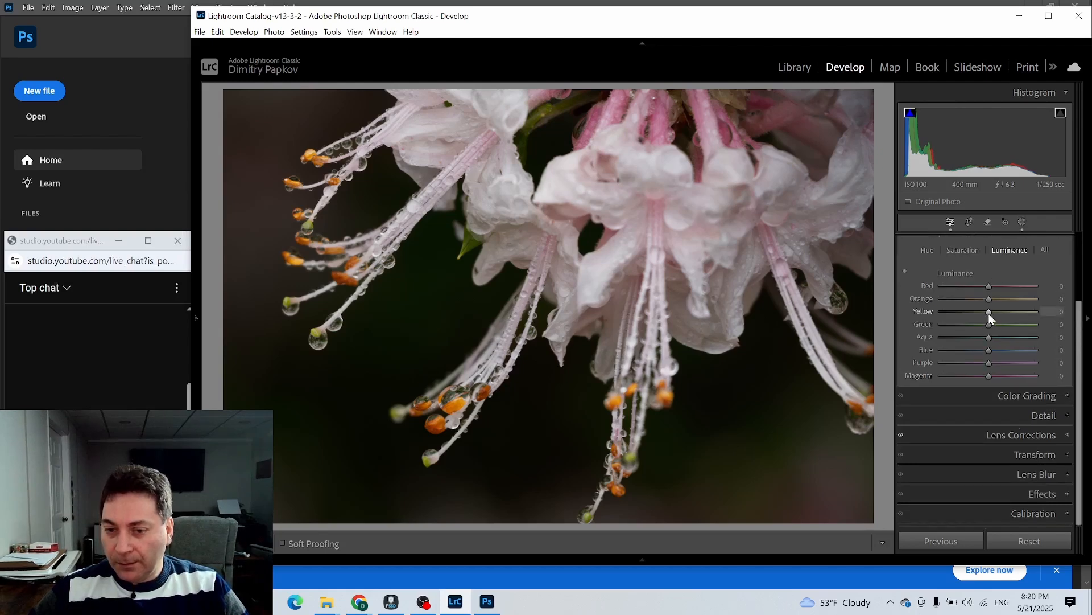
left_click_drag(988, 312, 991, 285)
left_click_drag(1005, 287, 959, 292)
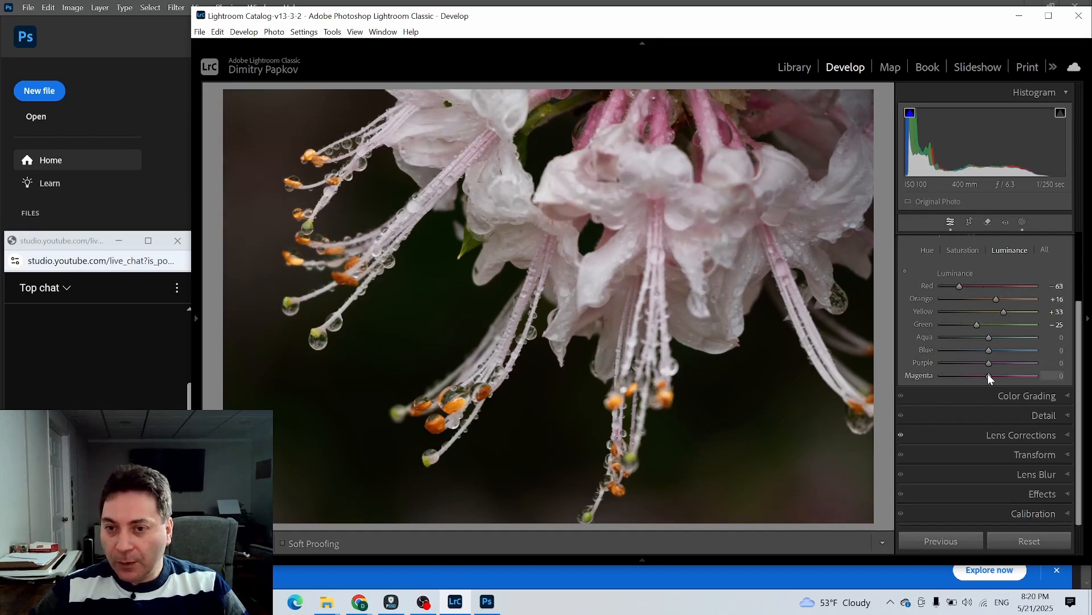
left_click_drag(988, 375, 974, 373)
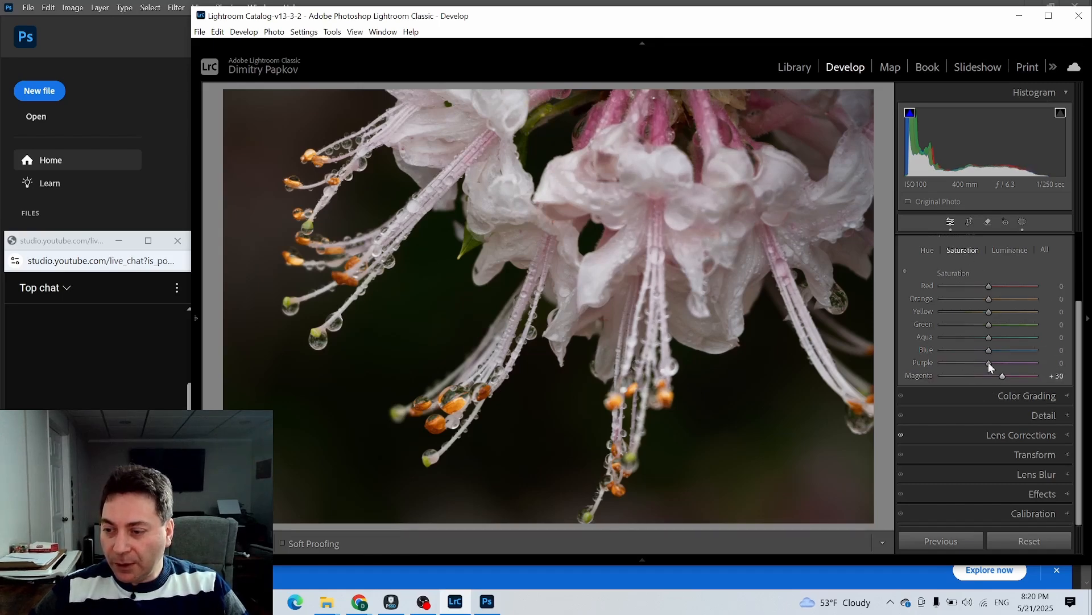
Step: Set the Color Mixer Saturation to Red +18, Orange +22, Yellow +21 and Magenta +30
mouse_move(994, 289)
left_mouse_down()
mouse_move(999, 312)
mouse_move(999, 298)
left_mouse_up()
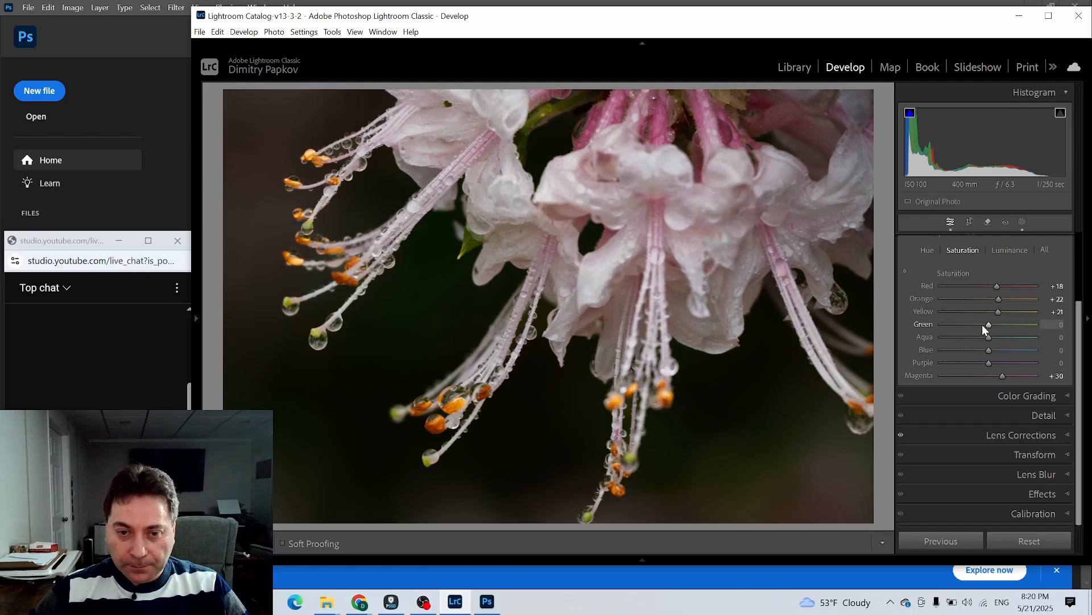
left_click(1022, 222)
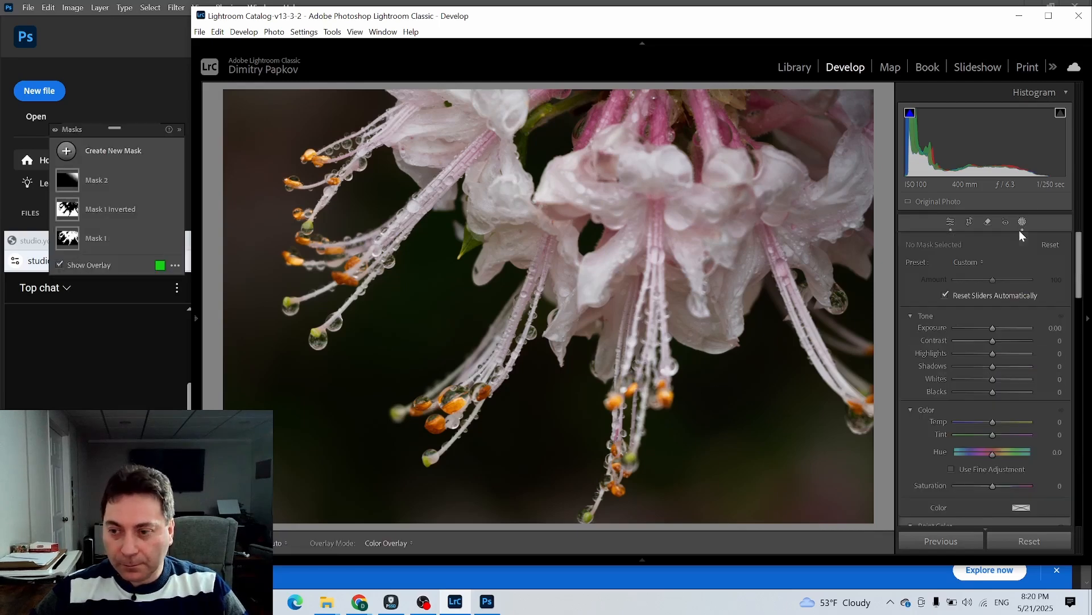
left_click(950, 221)
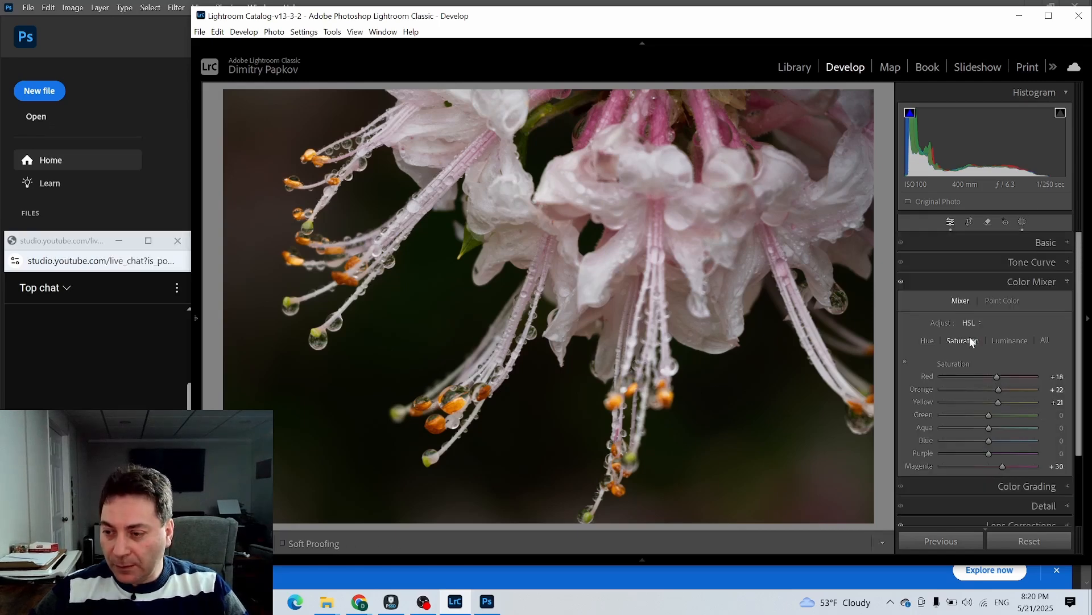
Step: Try white balance temperatures of 4800 and 5600, resetting Temp after each trial
left_click(1044, 245)
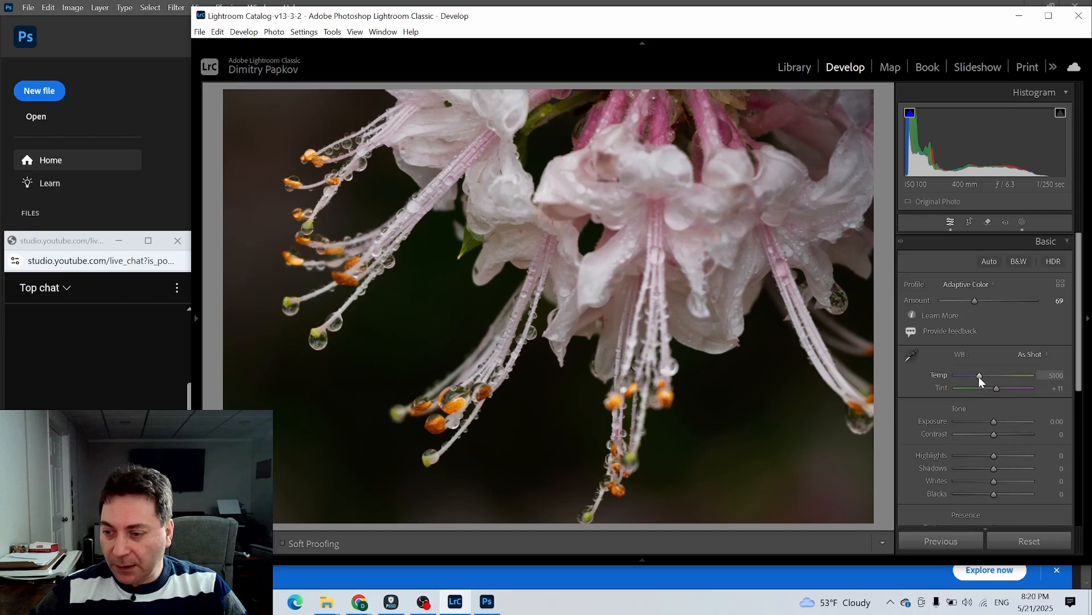
left_click_drag(979, 378, 977, 375)
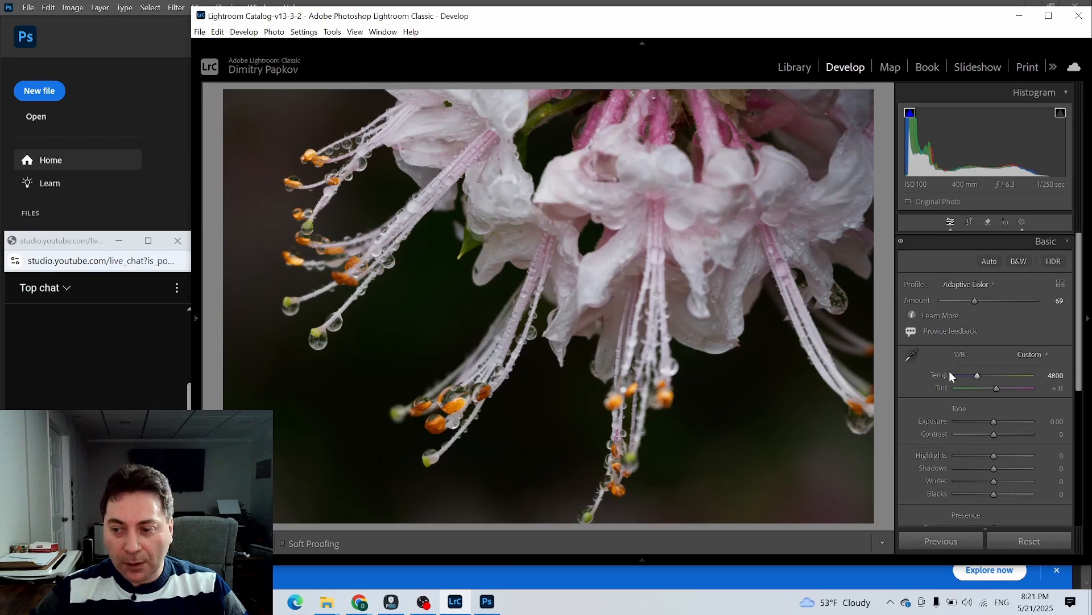
double_click(933, 375)
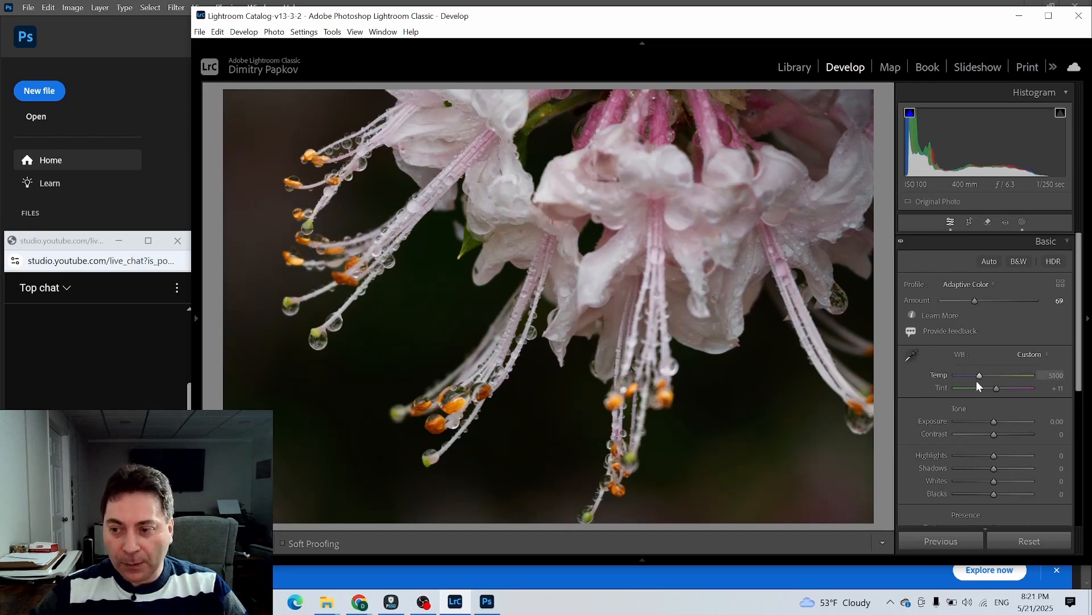
left_click_drag(978, 375, 982, 375)
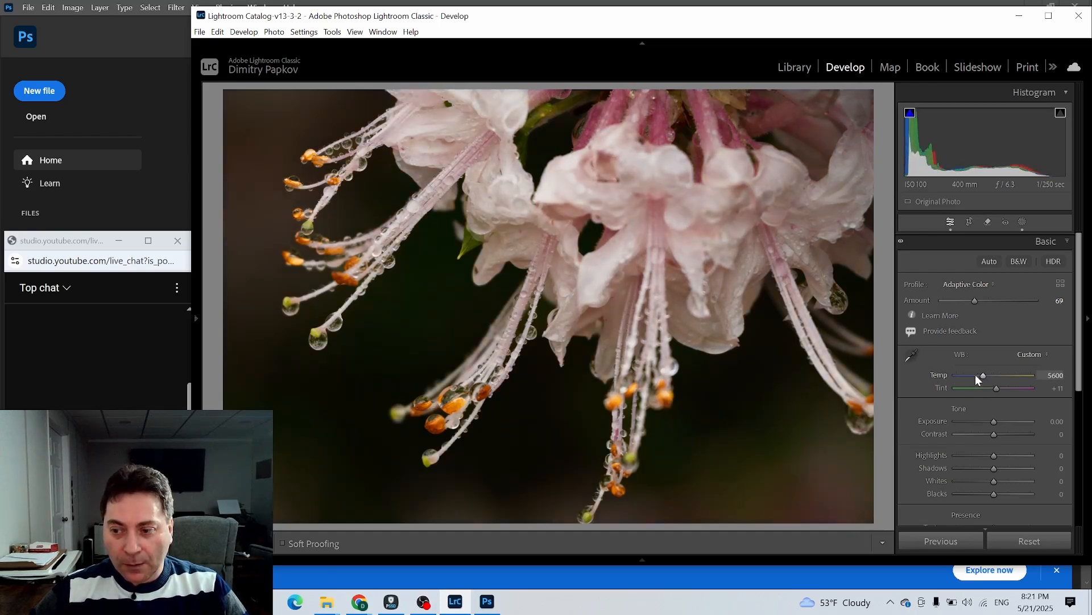
left_click(941, 377)
double_click(941, 377)
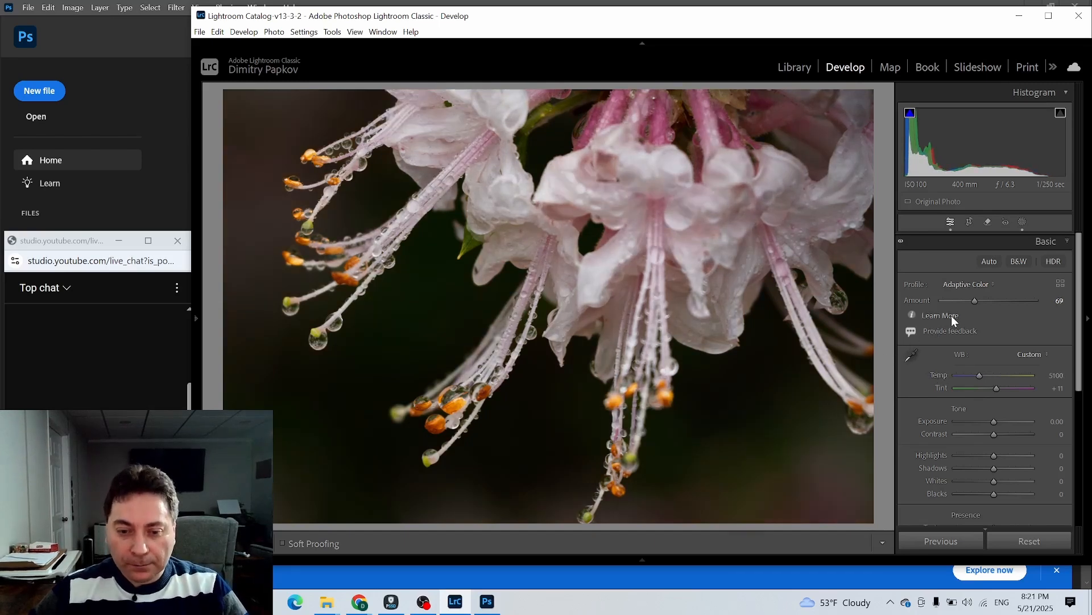
Step: Set the flower subject mask's Texture to 43, Clarity to 21 and Dehaze to 19
left_click(1022, 222)
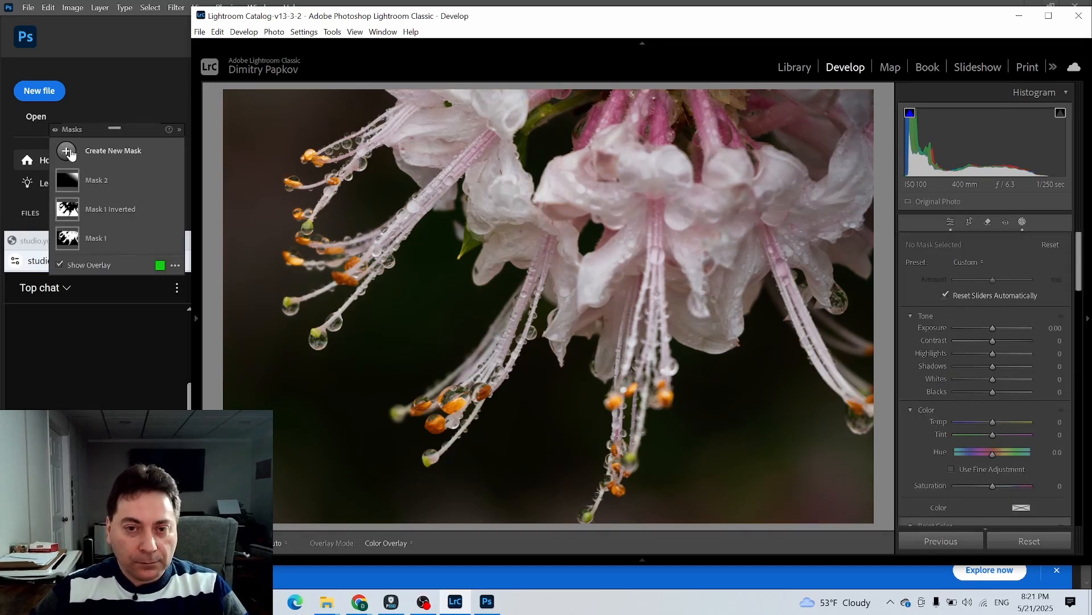
left_click(68, 238)
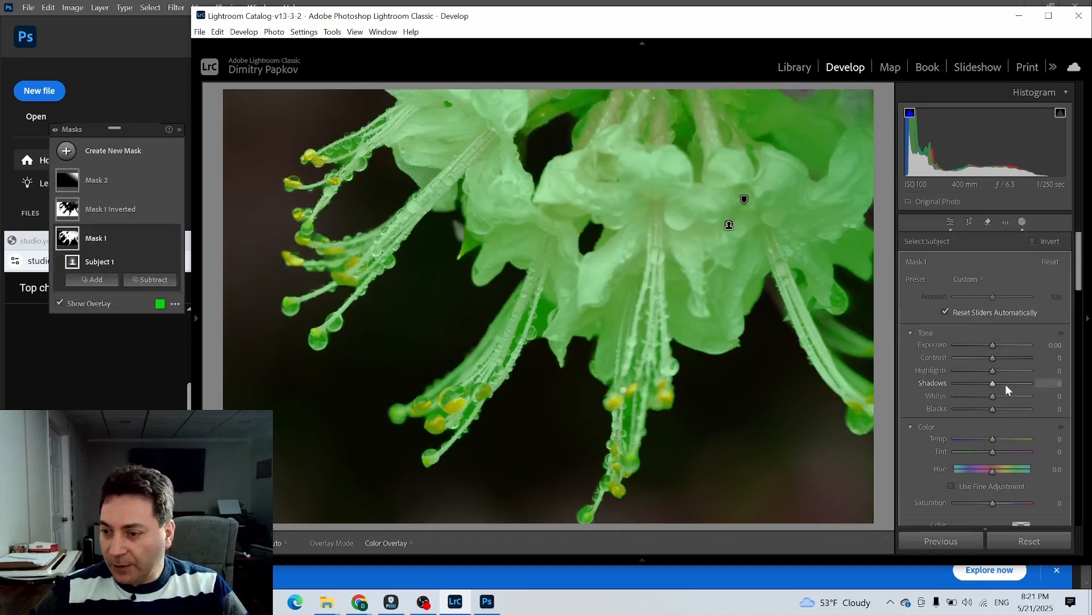
scroll(1007, 389, "down", 3)
scroll(1008, 395, "down", 5)
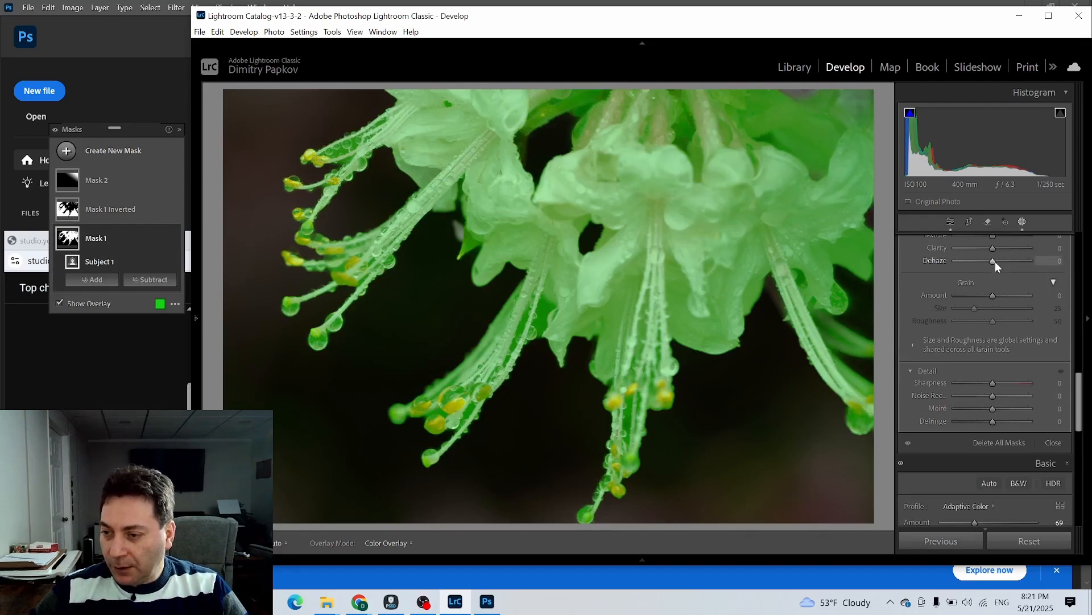
mouse_move(999, 261)
left_mouse_down()
mouse_move(1008, 262)
mouse_move(1000, 248)
left_mouse_up()
scroll(1008, 308, "up", 2)
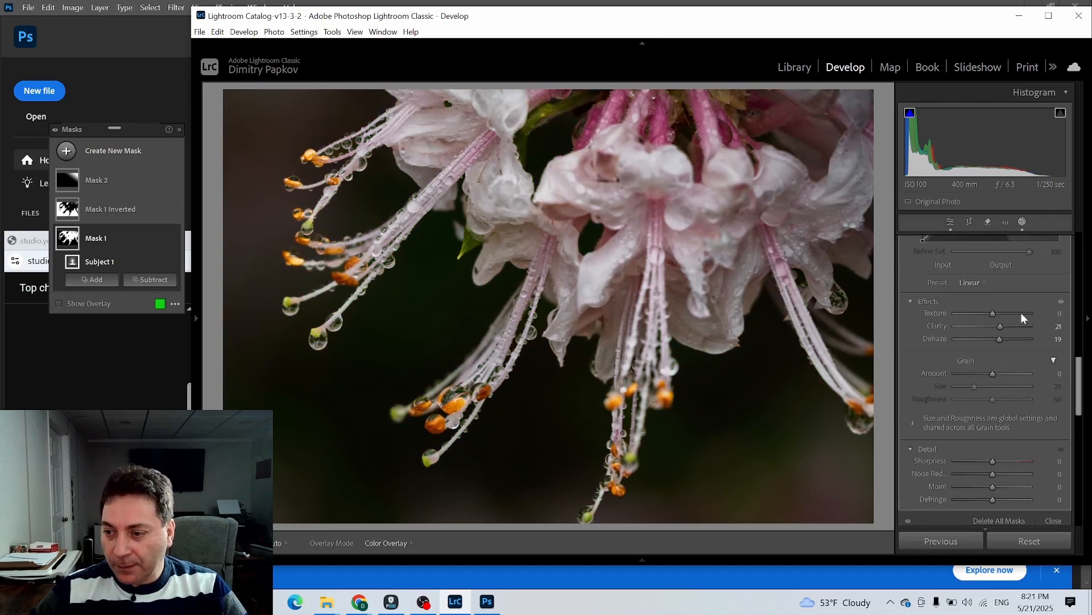
left_click_drag(993, 313, 1008, 313)
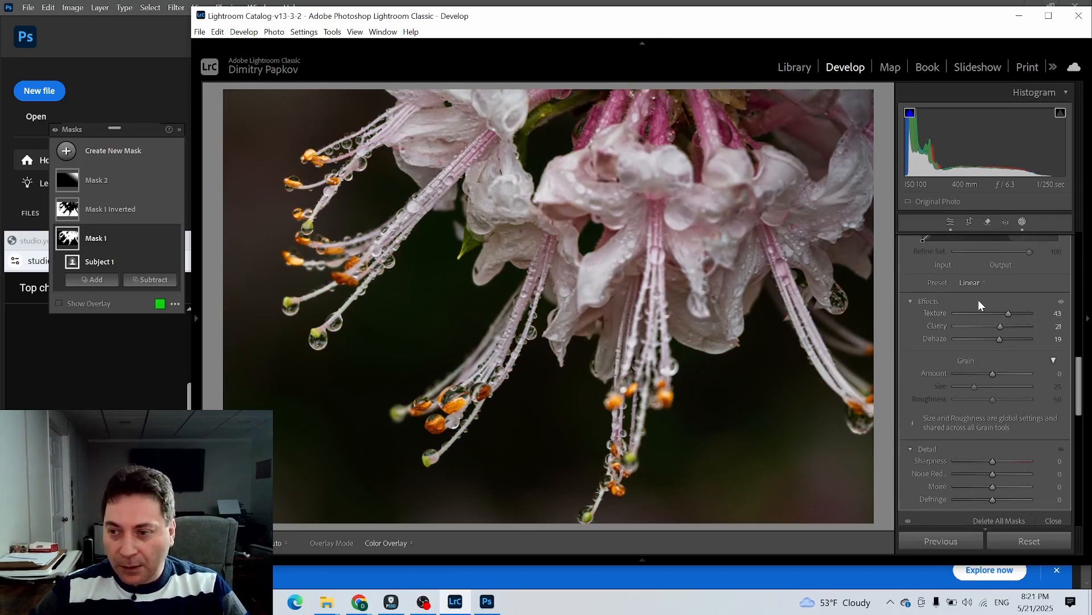
Step: Set the flower subject mask's Exposure to −0.28, Highlights to −10, Shadows to 27 and Whites to 27
scroll(978, 299, "up", 10)
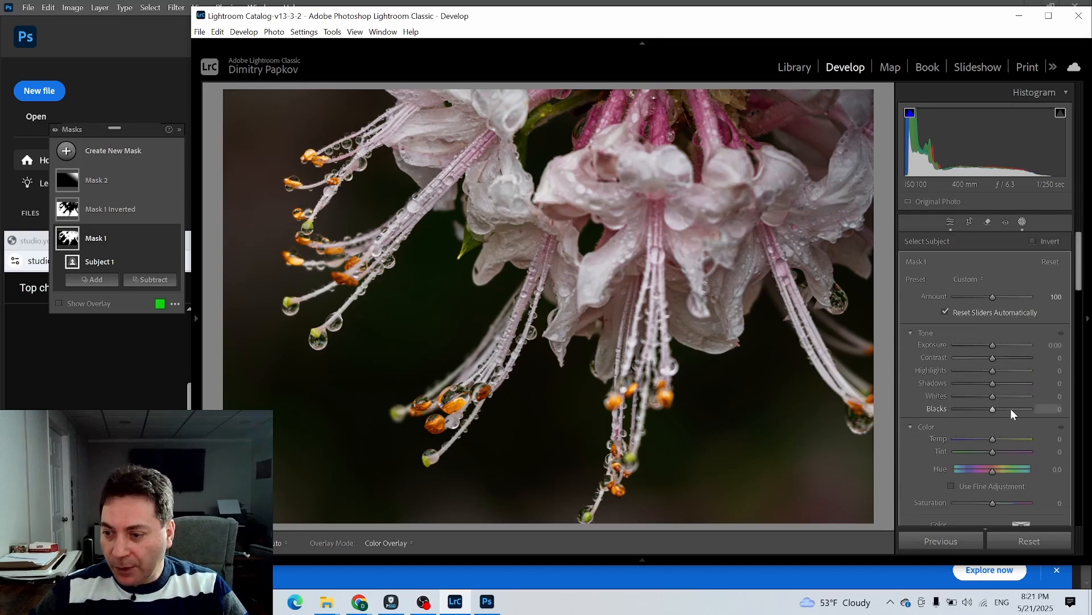
left_click_drag(993, 397, 991, 344)
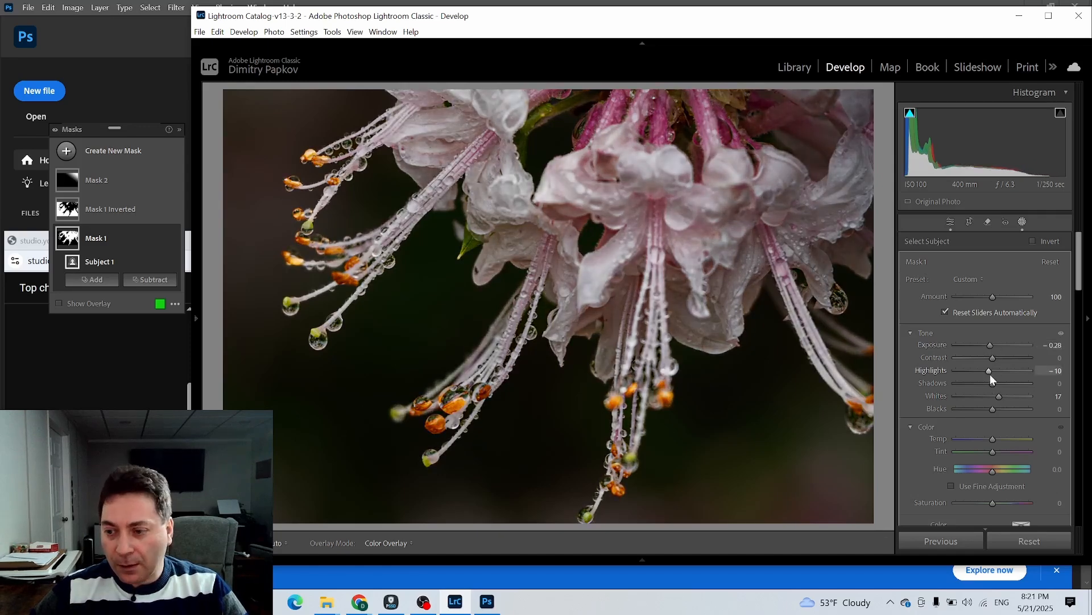
mouse_move(999, 396)
left_mouse_down()
mouse_move(983, 397)
mouse_move(1005, 397)
left_mouse_up()
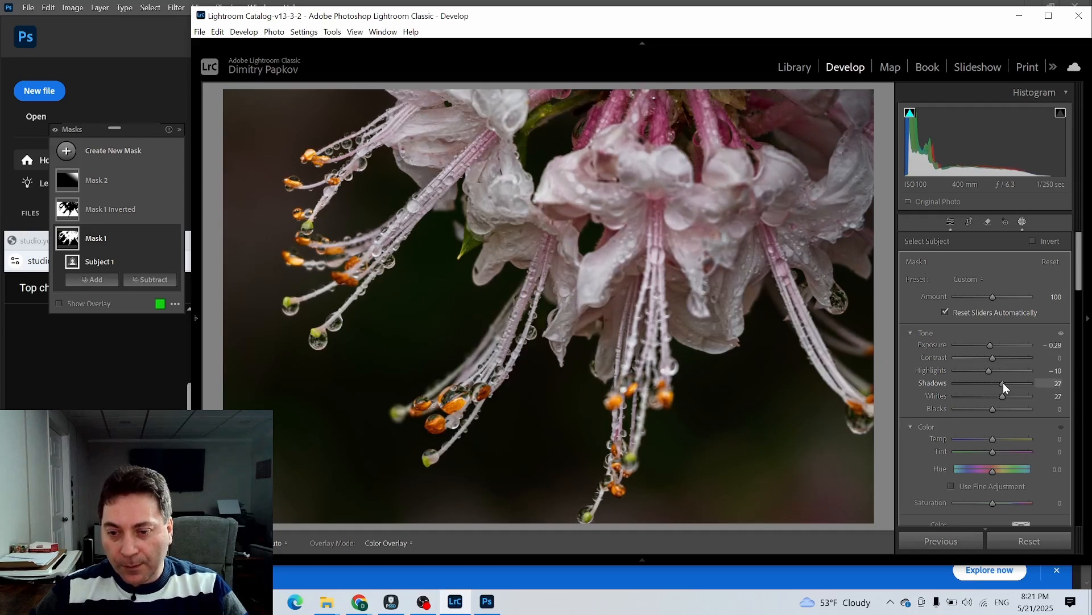
Step: Set the flower subject mask's Shadows to 23 and compare the photo with that mask hidden and shown
left_click_drag(1001, 382, 1002, 383)
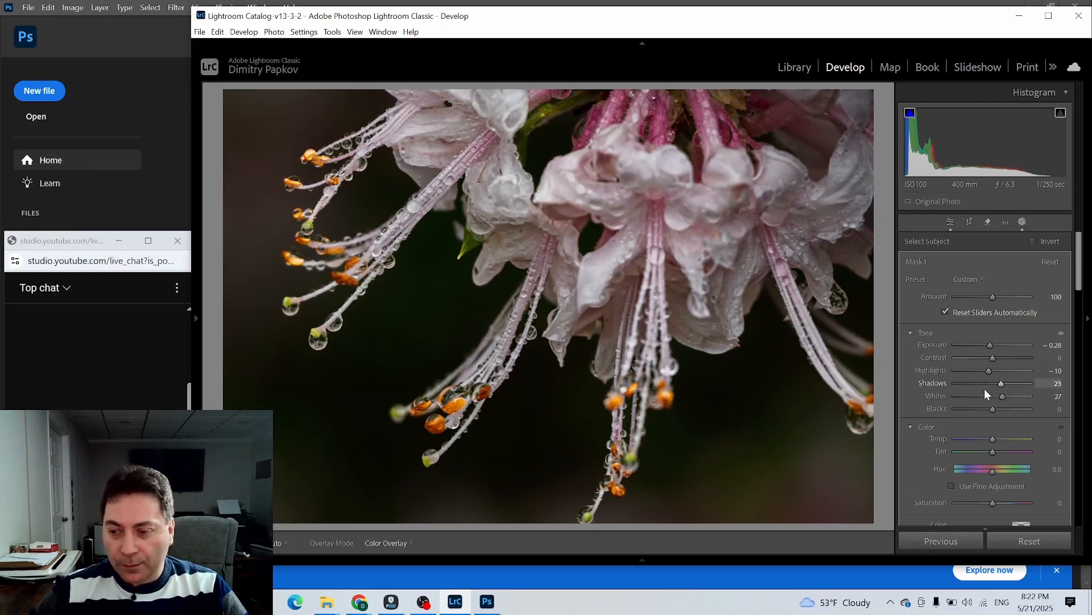
left_click(173, 239)
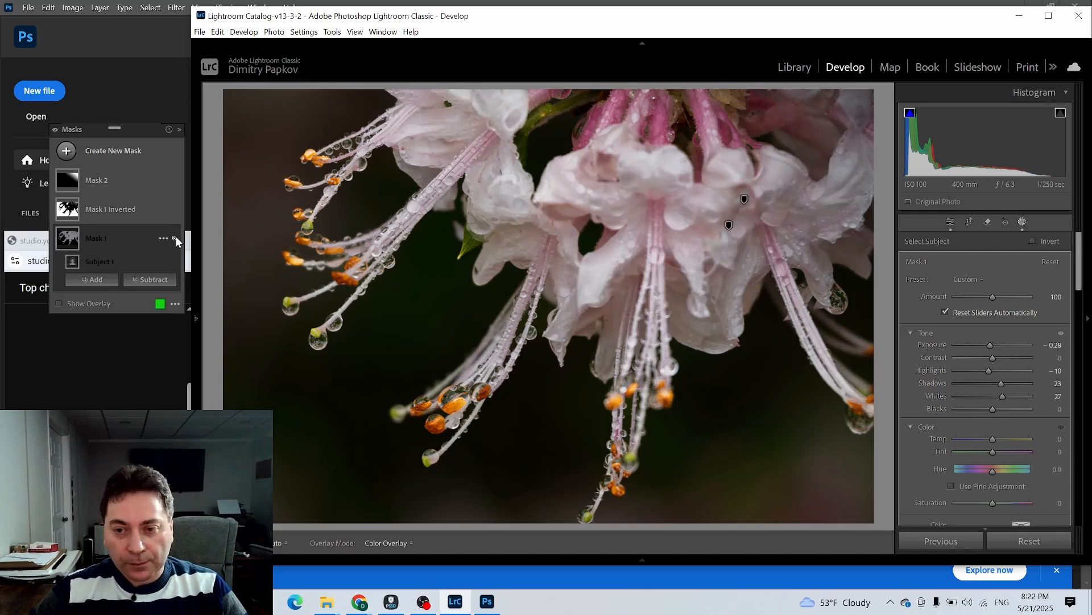
left_click(174, 240)
left_click(175, 241)
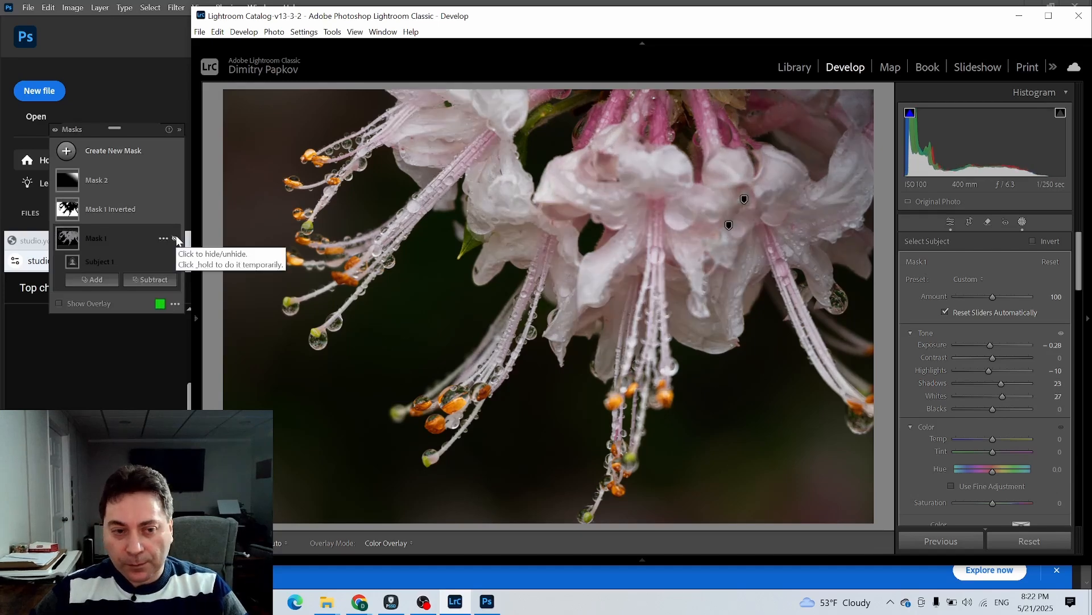
left_click(175, 239)
left_click(175, 240)
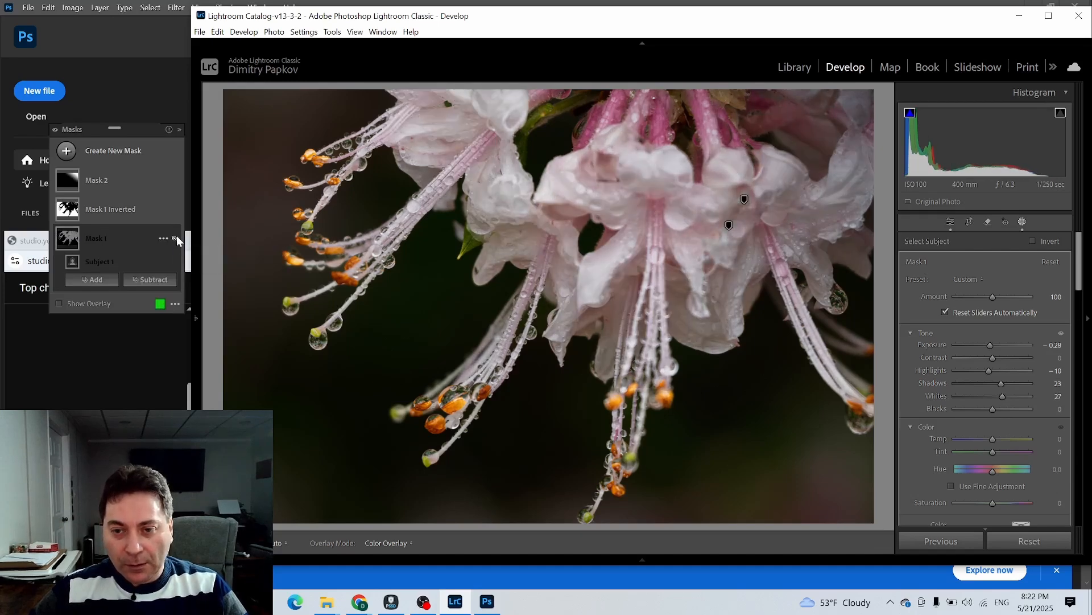
left_click(176, 238)
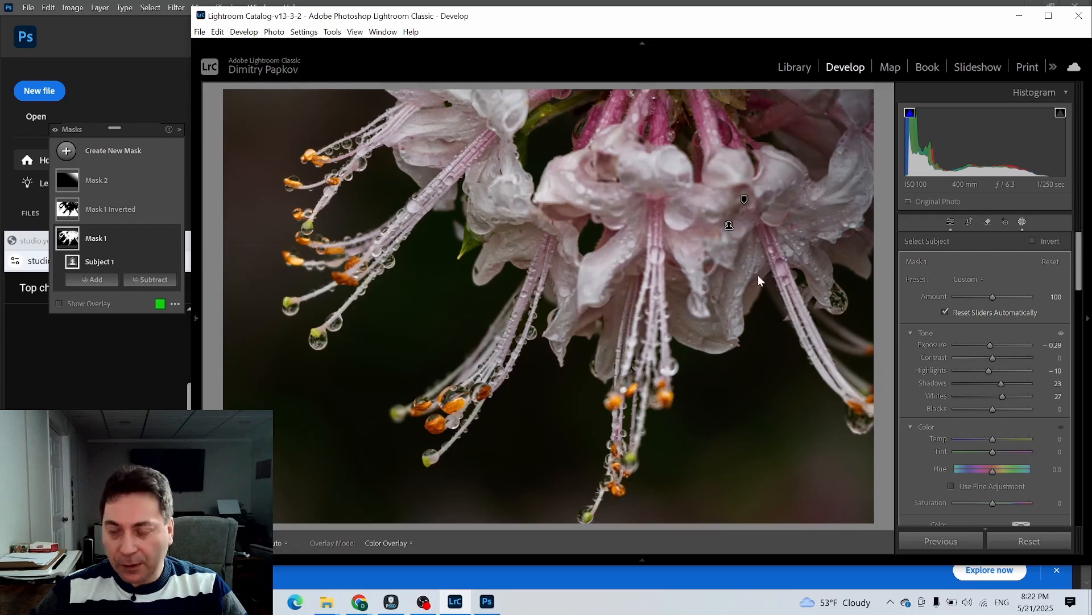
Step: Reset the flower subject mask's Texture to 0 and set its Clarity to 17
scroll(1019, 356, "down", 5)
scroll(1030, 370, "down", 3)
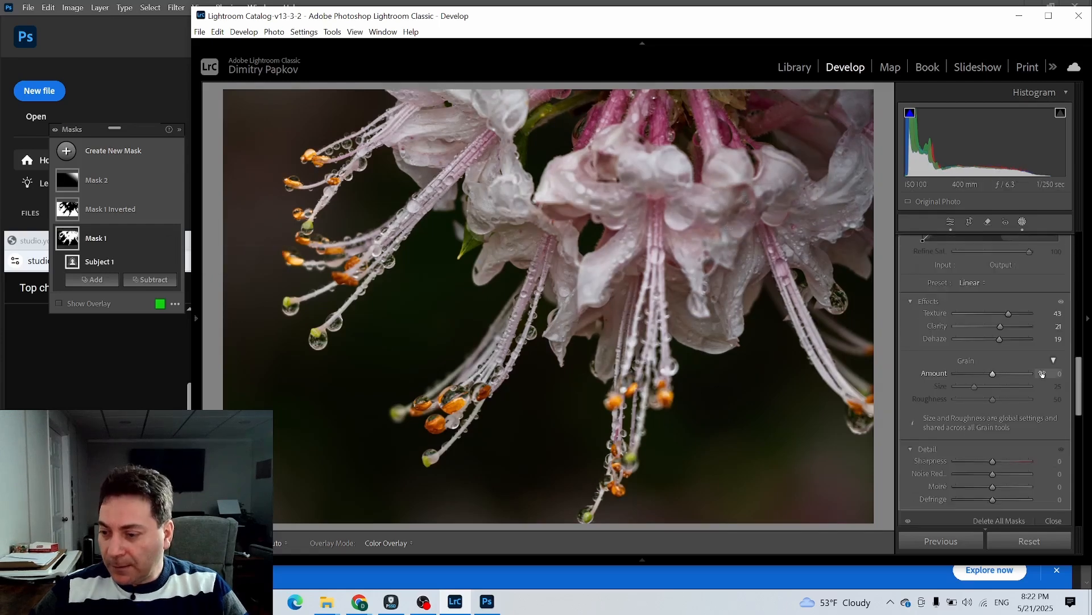
double_click(928, 314)
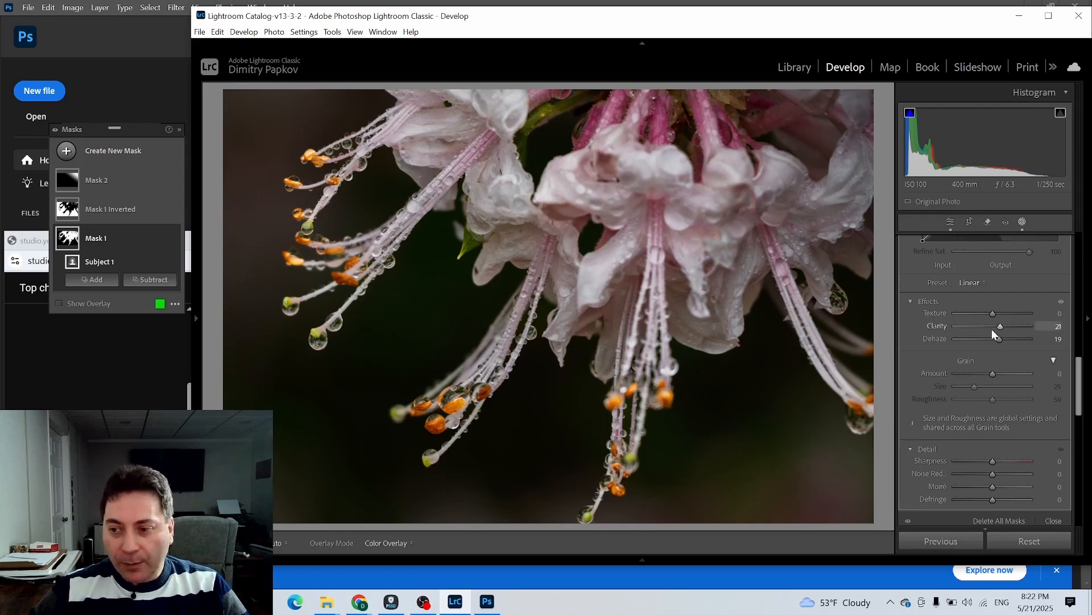
double_click(935, 324)
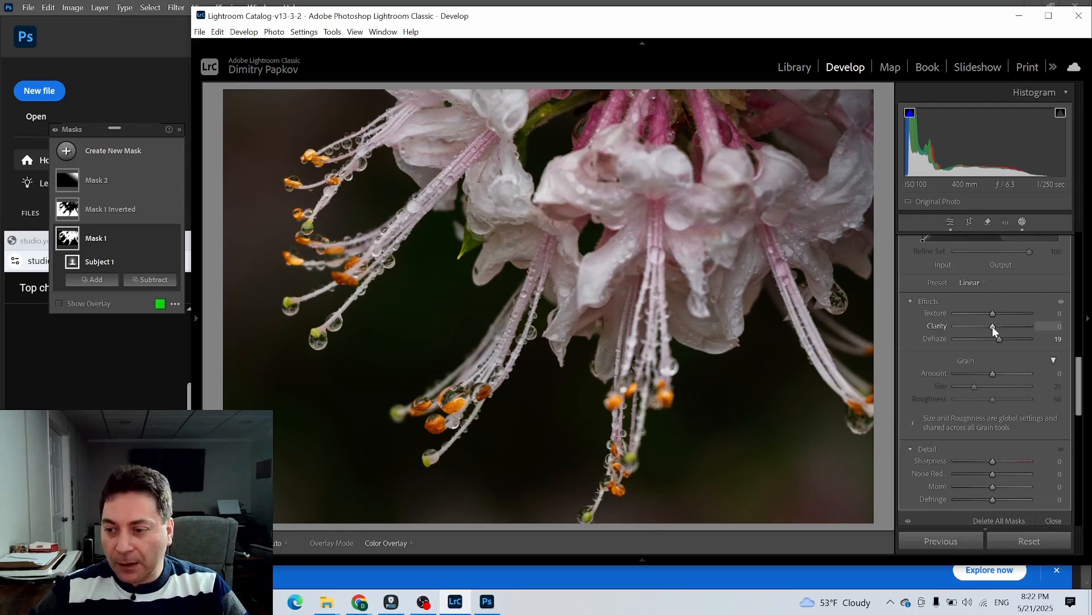
left_click_drag(992, 326, 999, 324)
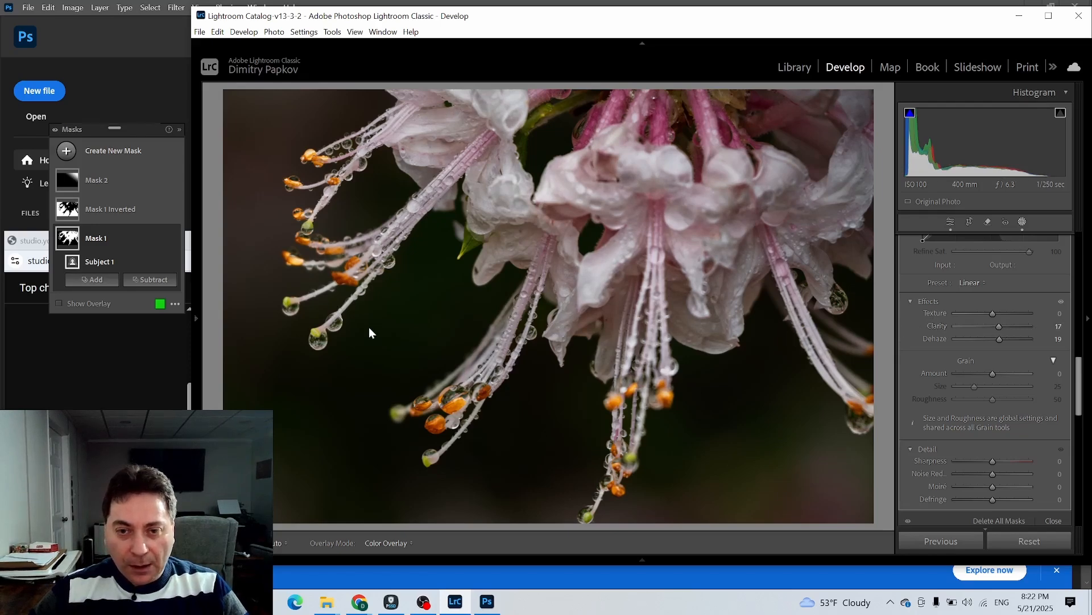
Step: Create a brush mask with Texture 28 and paint it along the flower's long stamens and nearby petals
left_click(68, 153)
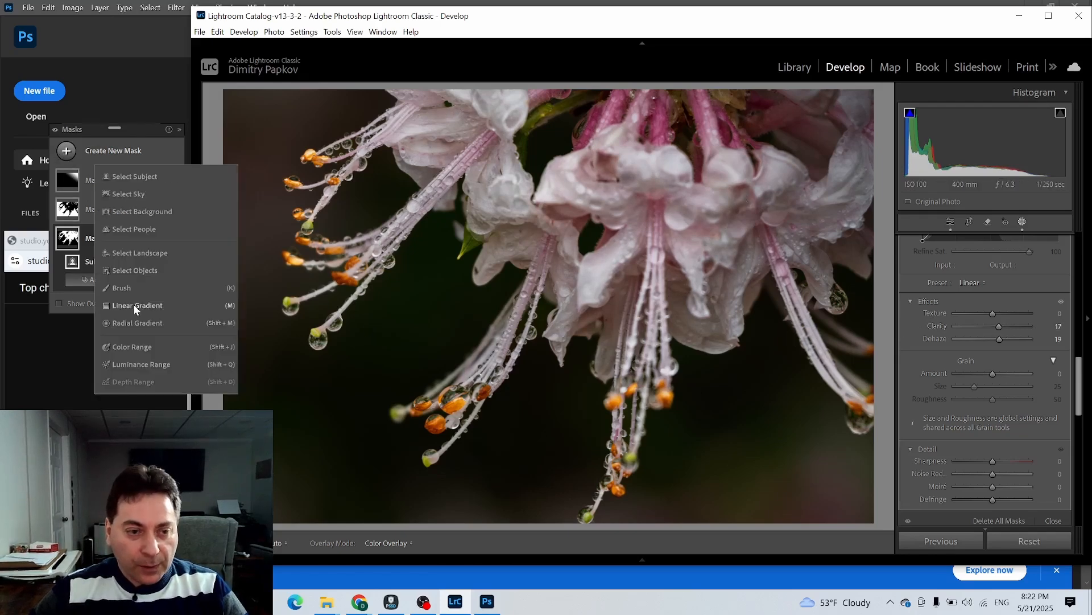
left_click(119, 289)
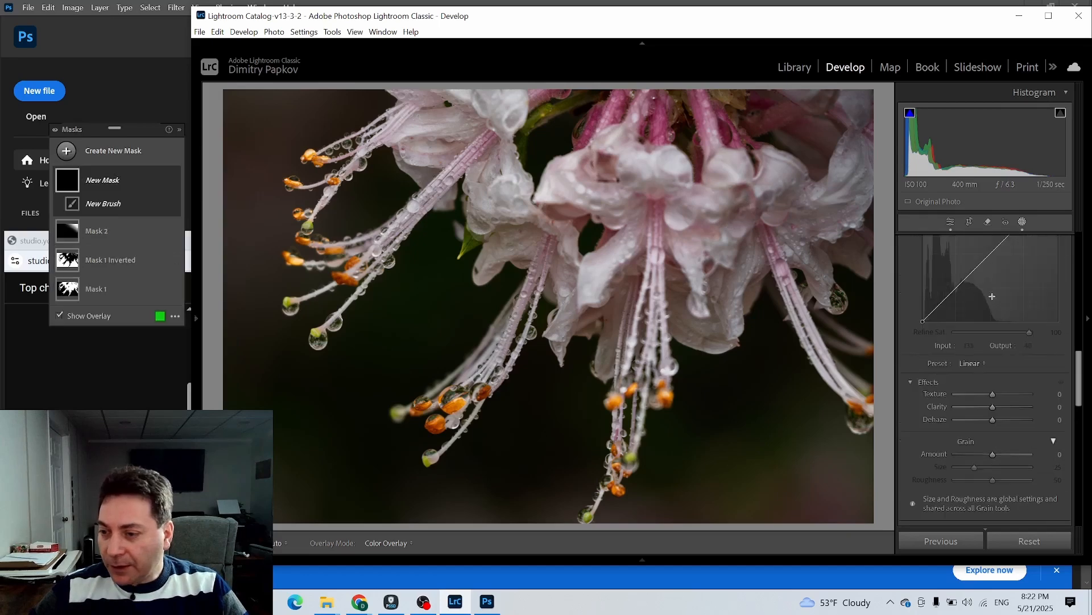
left_click_drag(992, 394, 1002, 394)
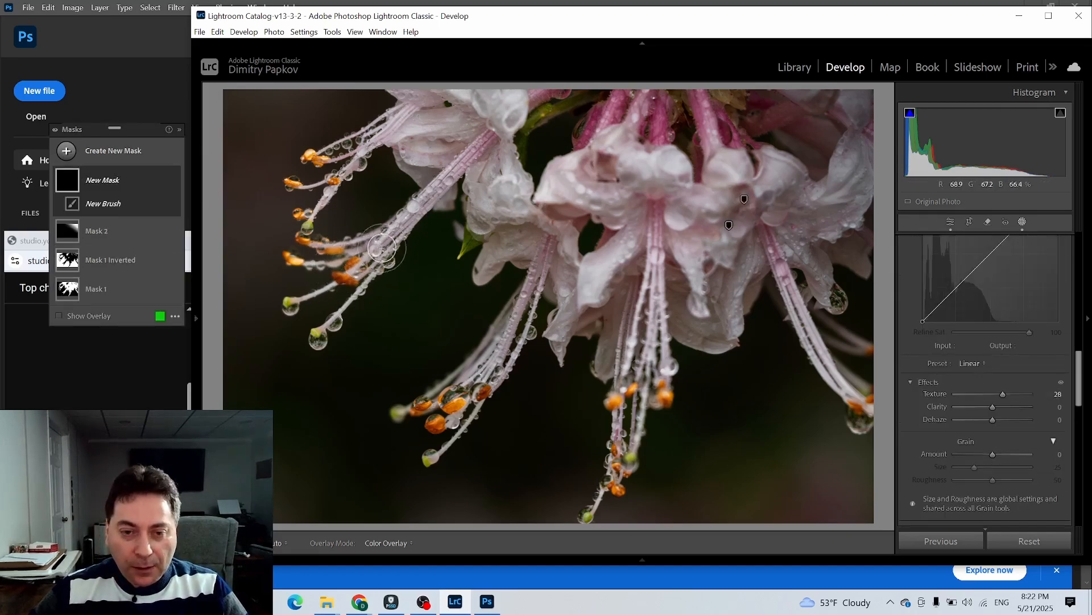
mouse_move(482, 139)
left_mouse_down()
mouse_move(400, 235)
mouse_move(435, 194)
mouse_move(383, 235)
mouse_move(385, 249)
mouse_move(424, 207)
mouse_move(393, 218)
mouse_move(365, 278)
mouse_move(373, 235)
left_mouse_up()
mouse_move(386, 146)
left_mouse_down()
mouse_move(384, 121)
mouse_move(344, 140)
mouse_move(368, 157)
mouse_move(315, 193)
mouse_move(324, 192)
left_mouse_up()
mouse_move(437, 130)
left_mouse_down()
mouse_move(495, 120)
mouse_move(466, 164)
mouse_move(497, 138)
mouse_move(387, 161)
mouse_move(441, 151)
mouse_move(377, 118)
mouse_move(441, 107)
mouse_move(464, 168)
left_mouse_up()
mouse_move(627, 264)
left_mouse_down()
mouse_move(622, 392)
mouse_move(645, 423)
mouse_move(607, 446)
left_mouse_up()
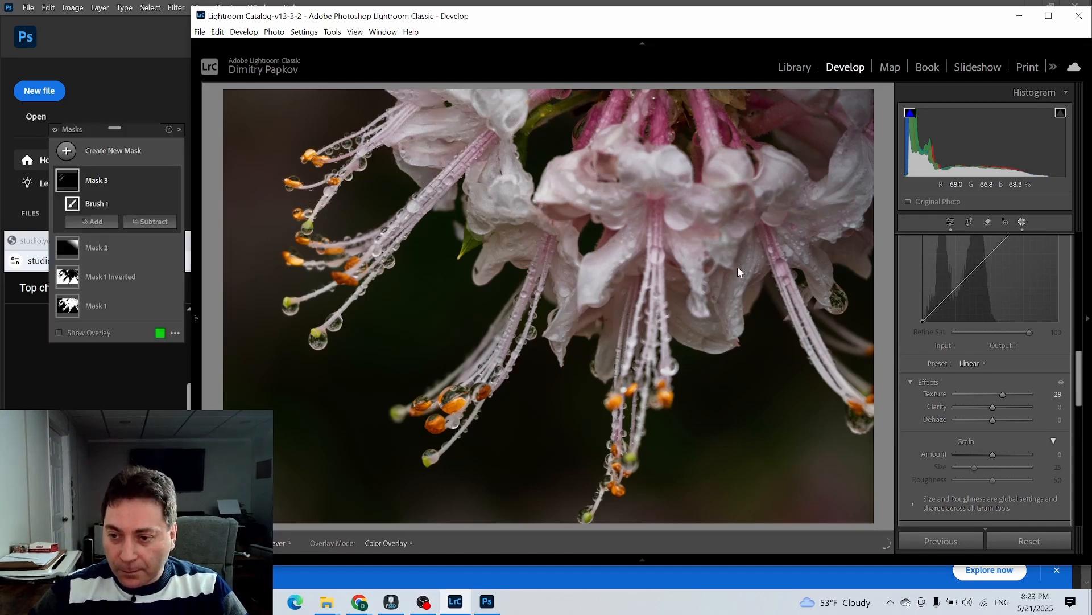
mouse_move(761, 230)
left_mouse_down()
mouse_move(775, 216)
mouse_move(841, 219)
mouse_move(835, 177)
mouse_move(791, 322)
mouse_move(857, 407)
mouse_move(837, 397)
left_mouse_up()
mouse_move(618, 367)
left_mouse_down()
mouse_move(623, 332)
mouse_move(553, 283)
left_mouse_up()
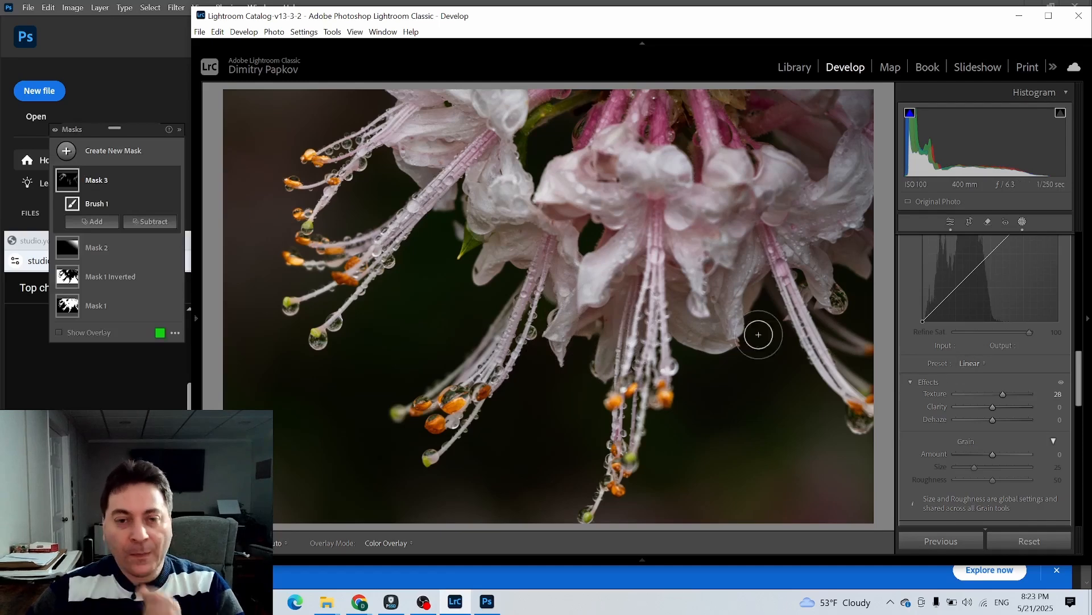
Step: Add a radial gradient mask over the lower-left stamen cluster, tilting and positioning the ellipse along the stamens
left_click(64, 150)
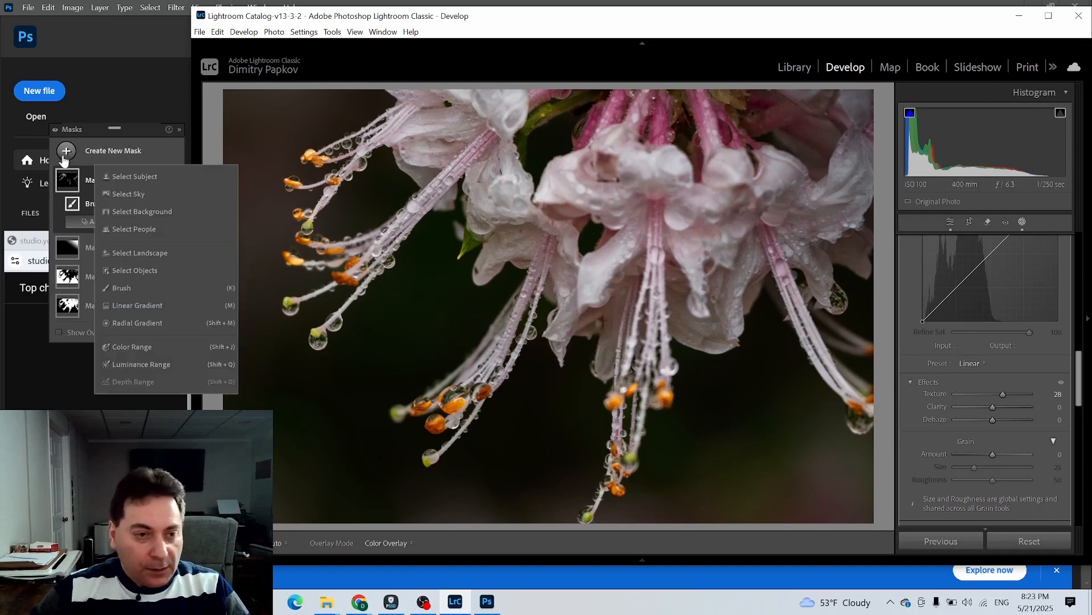
left_click(137, 324)
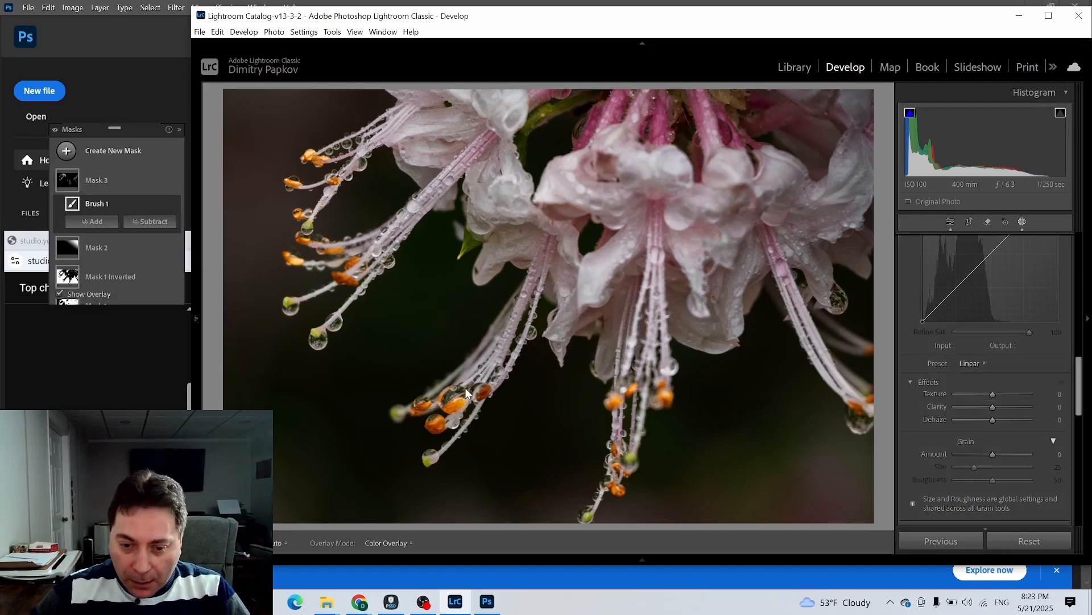
left_click_drag(411, 393, 382, 432)
left_click_drag(459, 378, 449, 430)
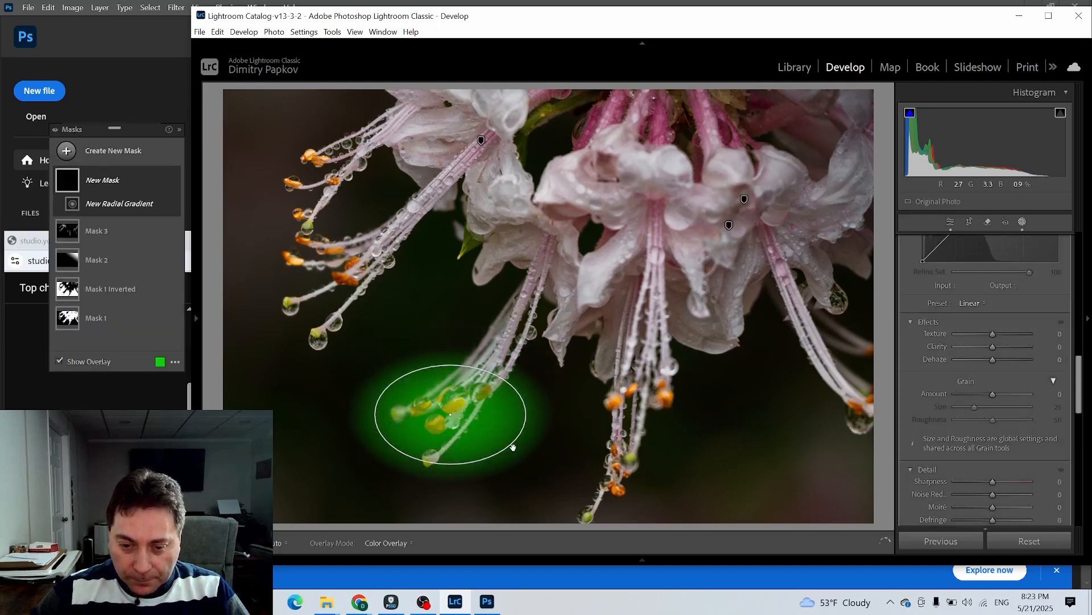
left_click_drag(533, 431, 526, 345)
mouse_move(462, 398)
left_mouse_down()
mouse_move(463, 379)
mouse_move(467, 394)
left_mouse_up()
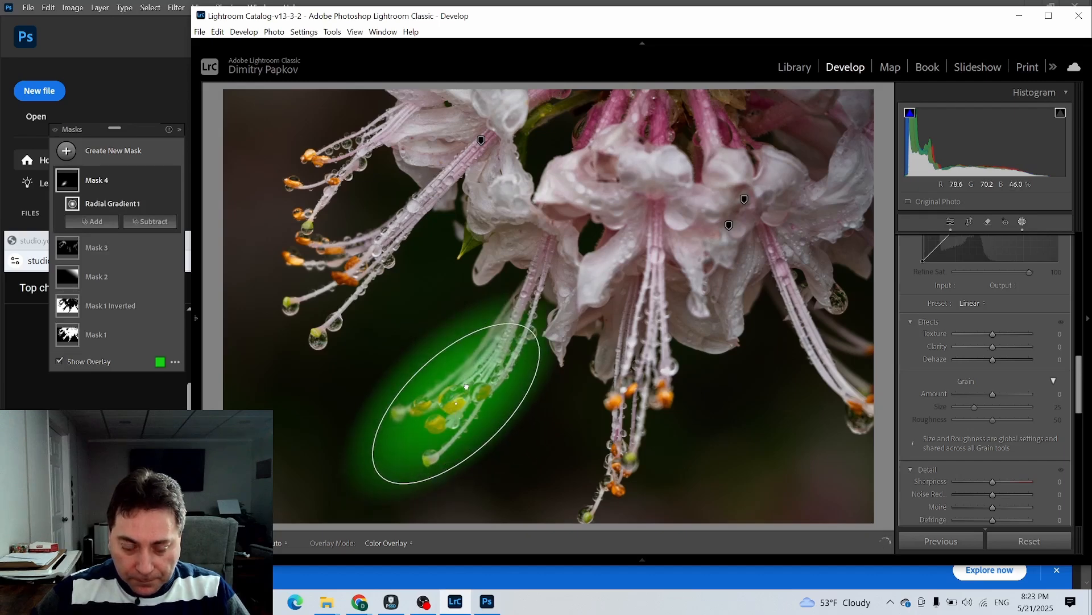
Step: Subtract a luminance range from the radial gradient mask by sampling the dark background beside the stamens
right_click(65, 181)
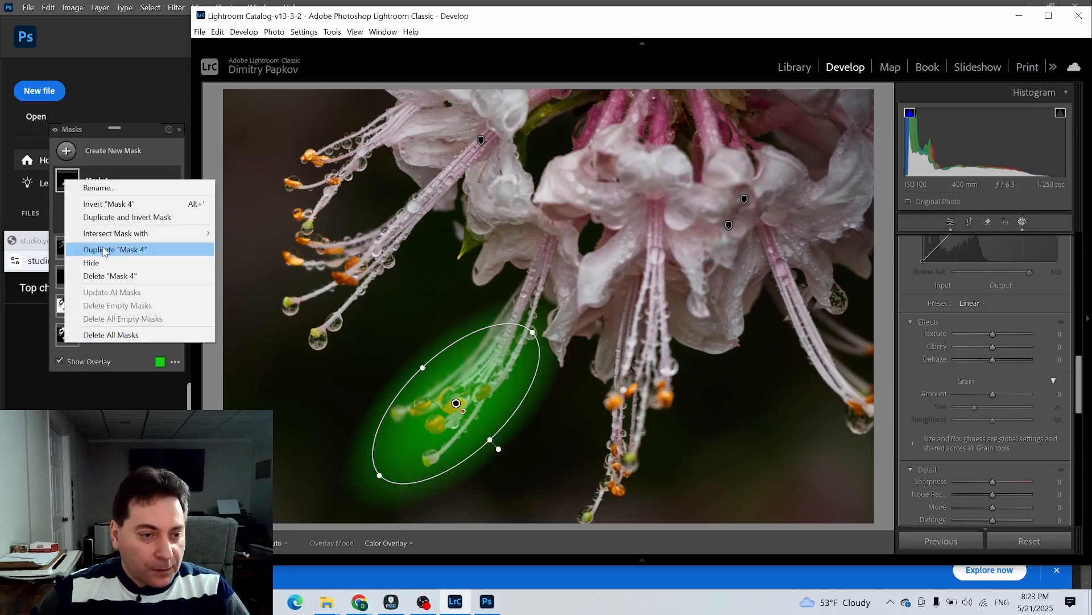
left_click(135, 177)
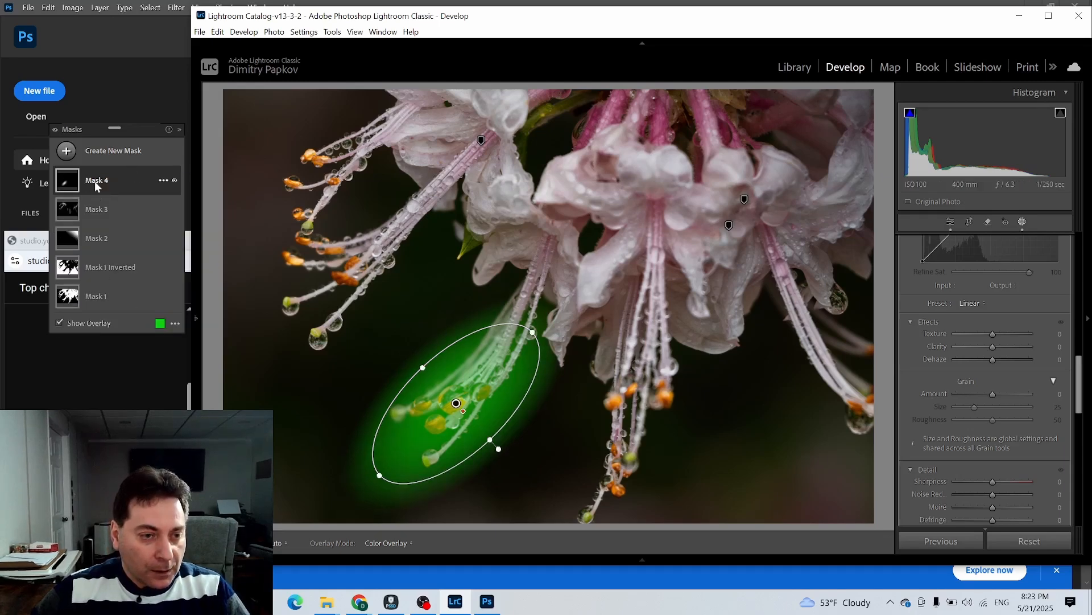
left_click(68, 183)
left_click(142, 222)
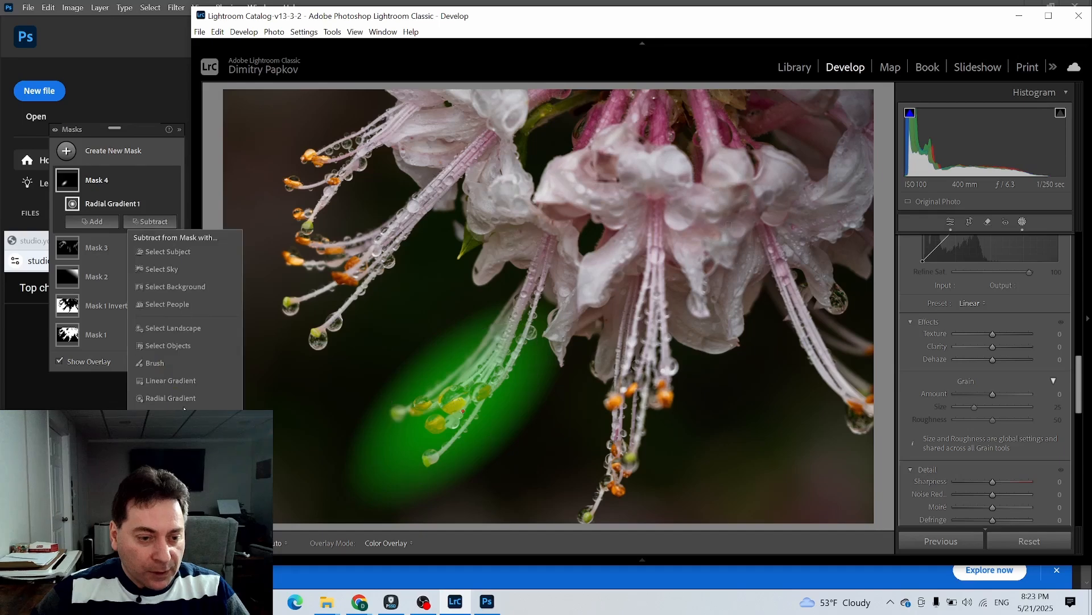
left_click(170, 433)
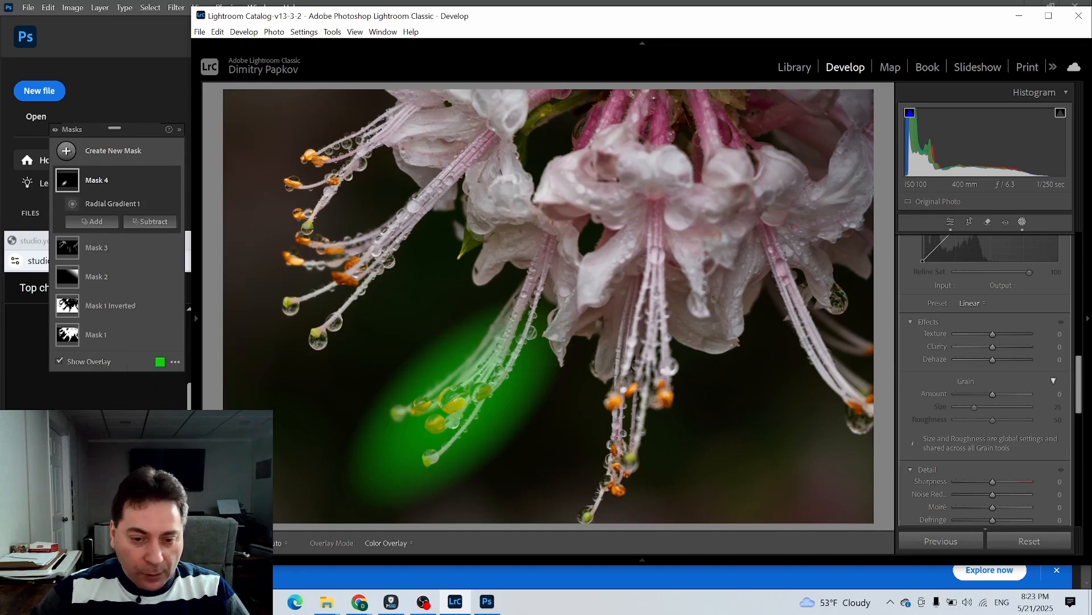
left_click(391, 452)
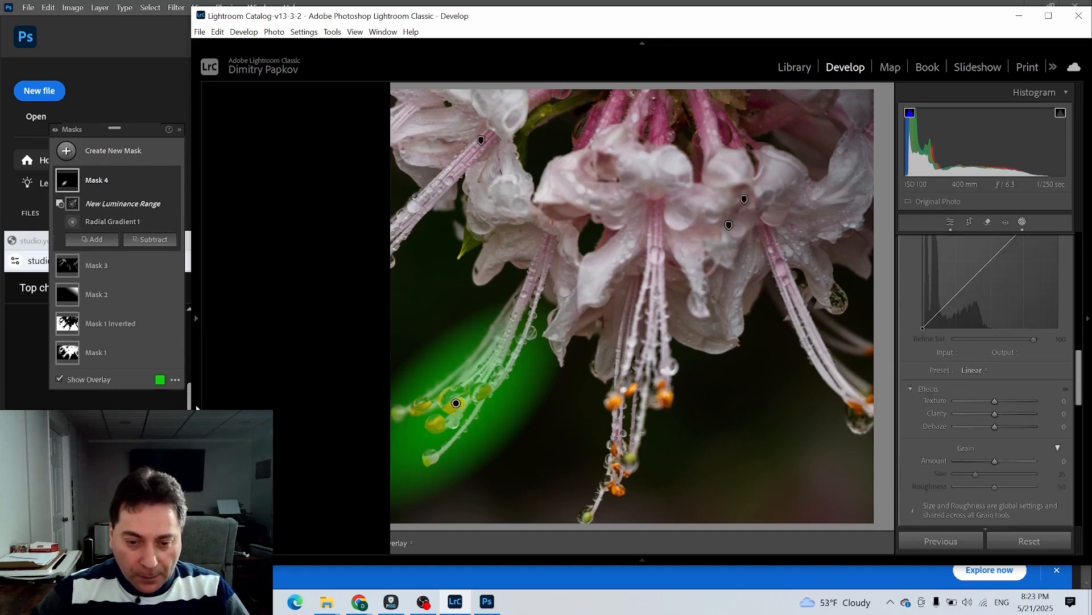
Step: Subtract a brush with Flow 100 from Mask 4, clearing the leftover background overlay around the stamen cluster
left_click(73, 181)
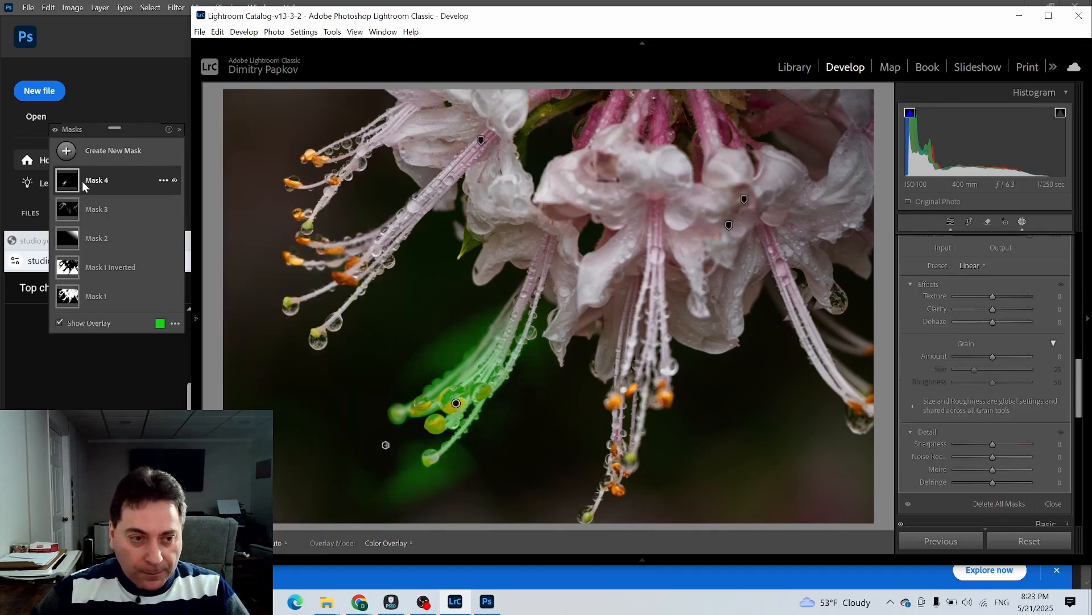
left_click(72, 177)
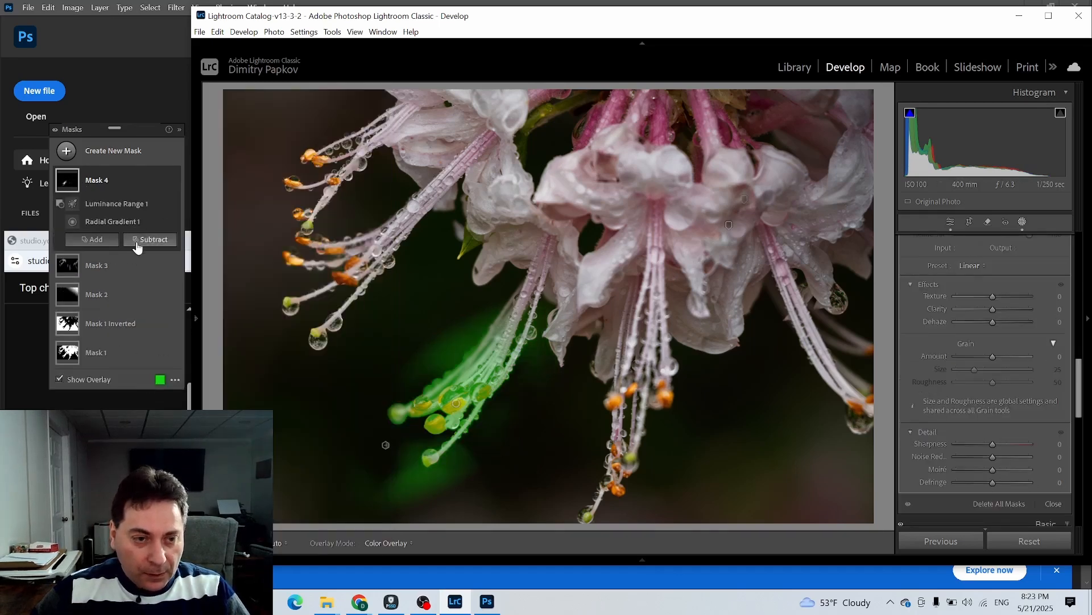
left_click(176, 380)
left_click(158, 383)
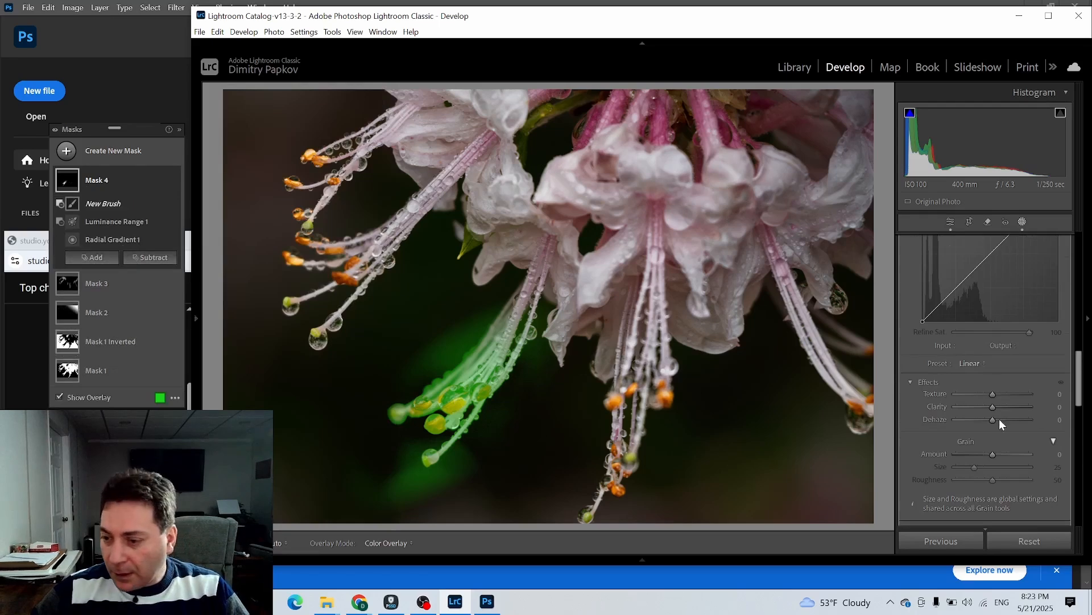
scroll(993, 405, "up", 10)
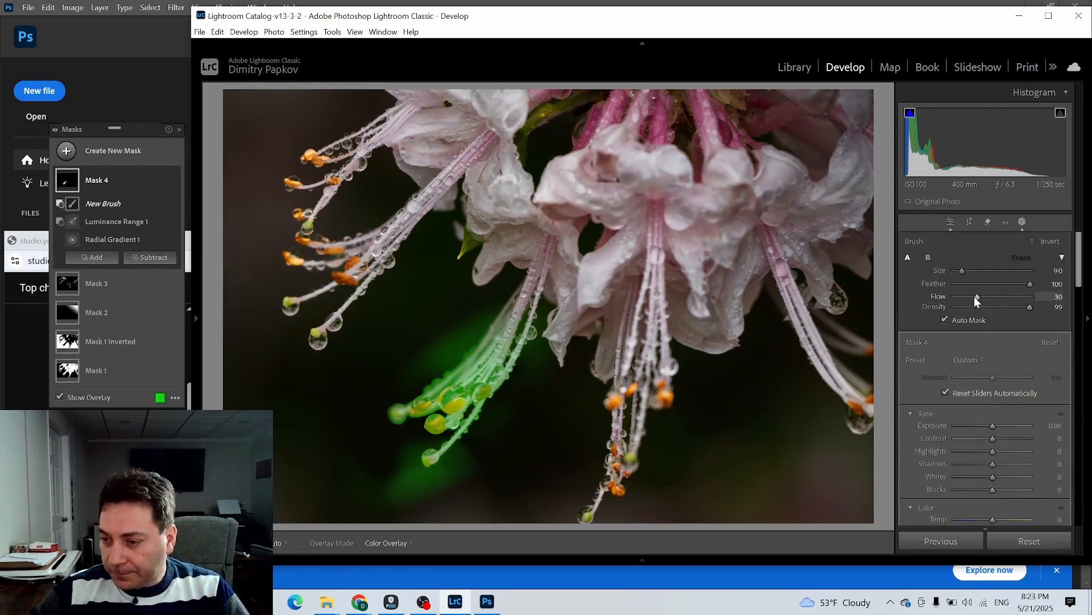
double_click(974, 296)
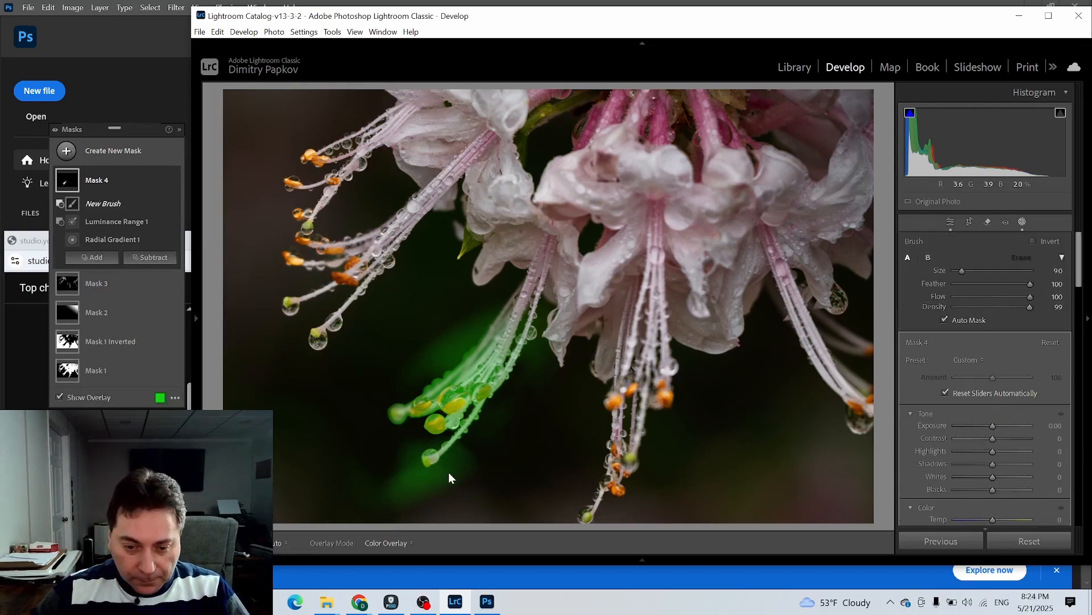
key("alt")
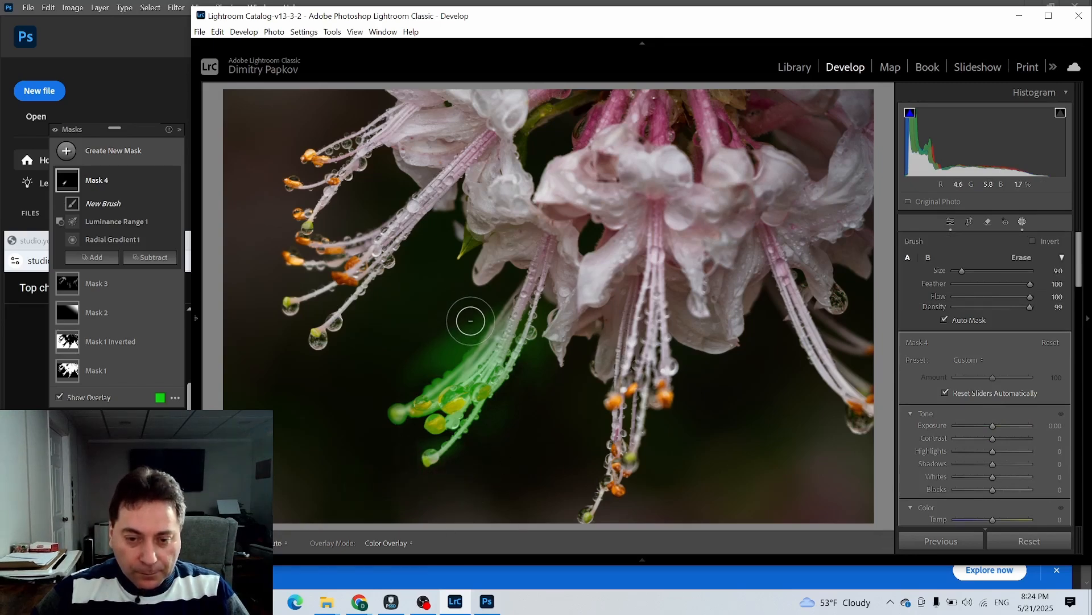
mouse_move(438, 344)
left_mouse_down()
mouse_move(410, 369)
mouse_move(460, 341)
mouse_move(486, 301)
mouse_move(404, 349)
mouse_move(400, 373)
mouse_move(446, 358)
mouse_move(426, 380)
mouse_move(476, 332)
mouse_move(434, 385)
left_mouse_up()
key("h")
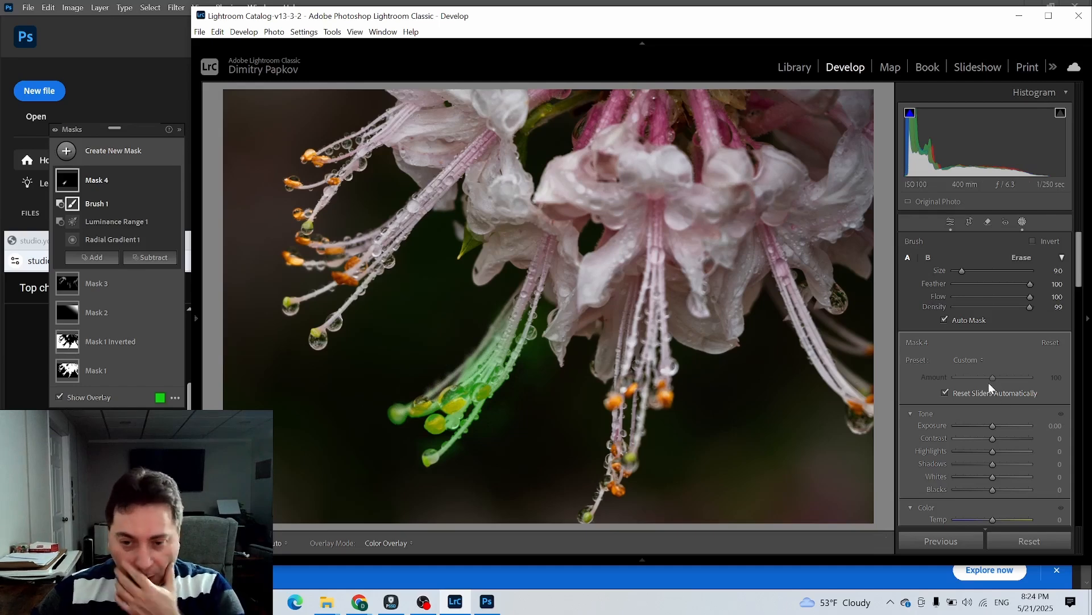
Step: Lower the stamen cluster mask's Dehaze to a negative value
scroll(1021, 427, "down", 3)
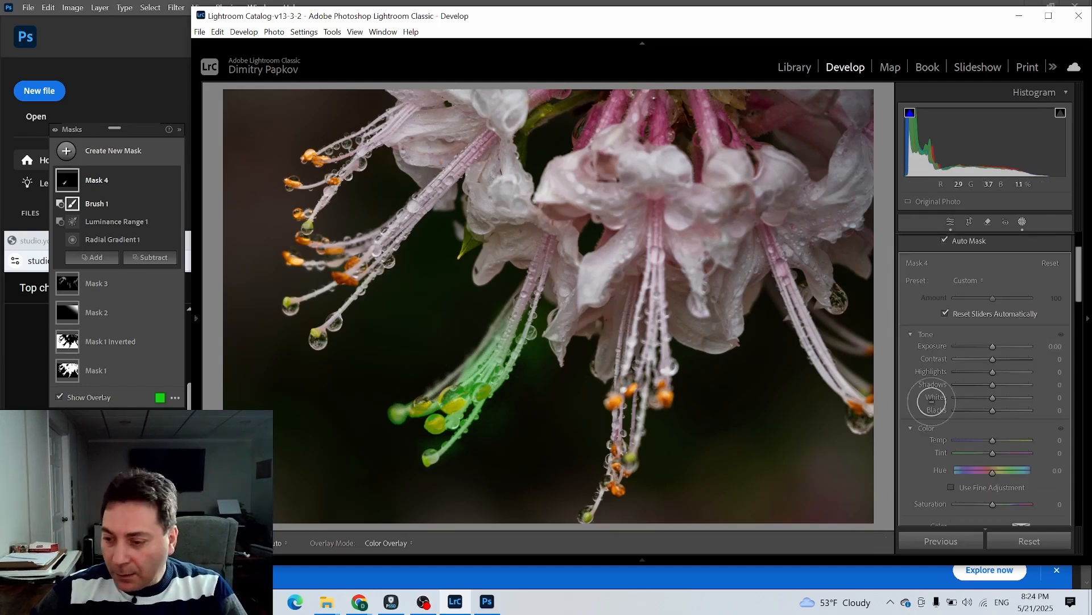
scroll(945, 404, "down", 6)
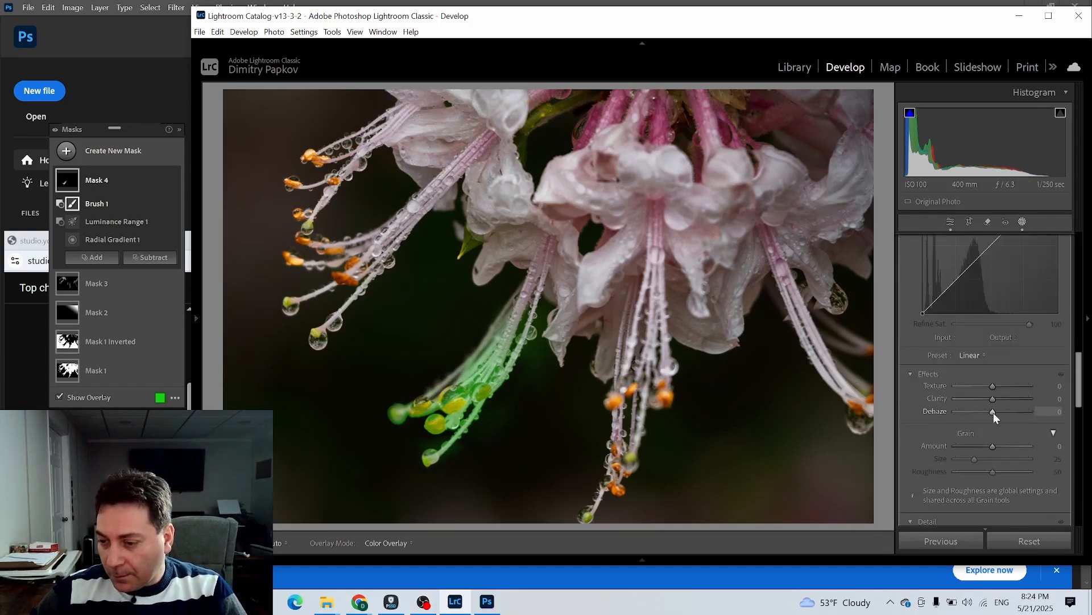
left_click_drag(990, 411, 980, 410)
Step: Set the stamen cluster mask's Exposure to 0.37, Contrast to 22, Shadows to −30, Whites to 27 and Blacks to −34
scroll(967, 364, "up", 5)
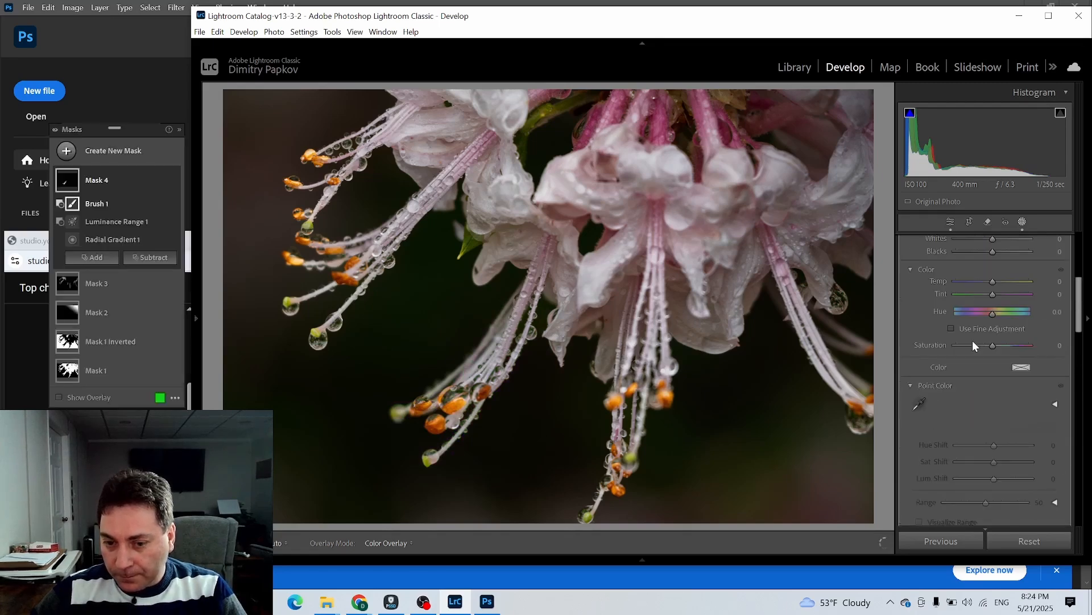
scroll(1001, 336, "up", 3)
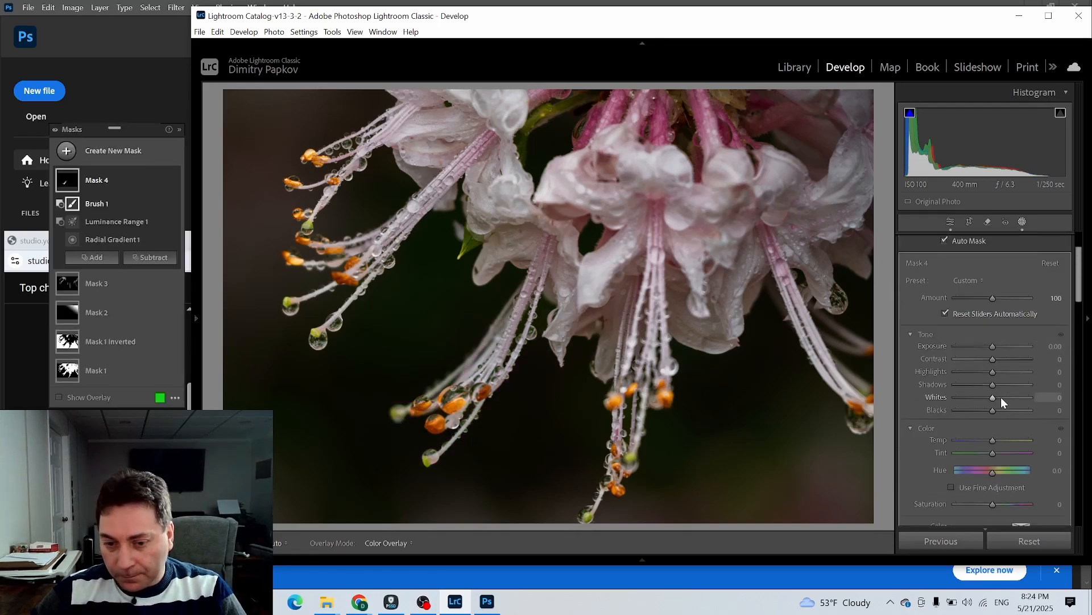
left_click_drag(1001, 397, 1003, 397)
left_click_drag(998, 348, 1001, 359)
left_click_drag(991, 411, 981, 385)
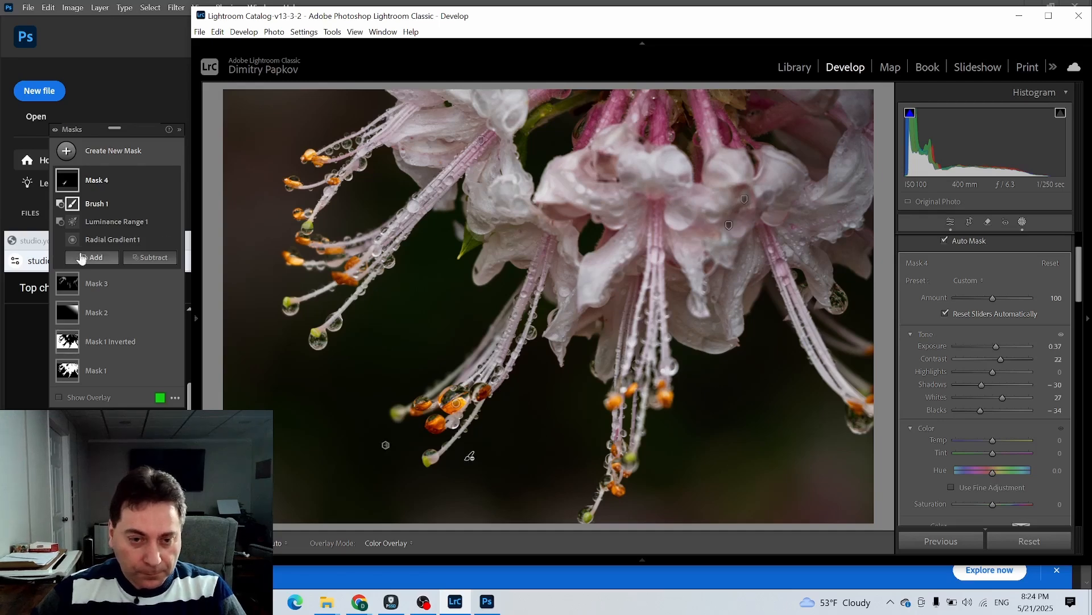
Step: Duplicate Mask 4, then move and enlarge the copy's radial gradient to cover the middle-left stamen cluster
right_click(67, 185)
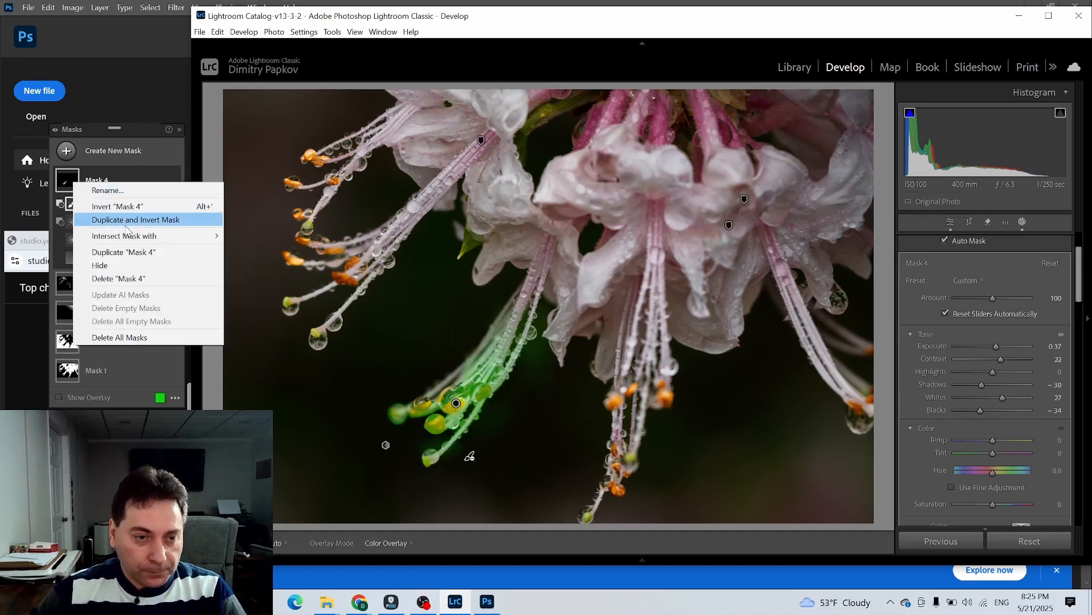
left_click(146, 252)
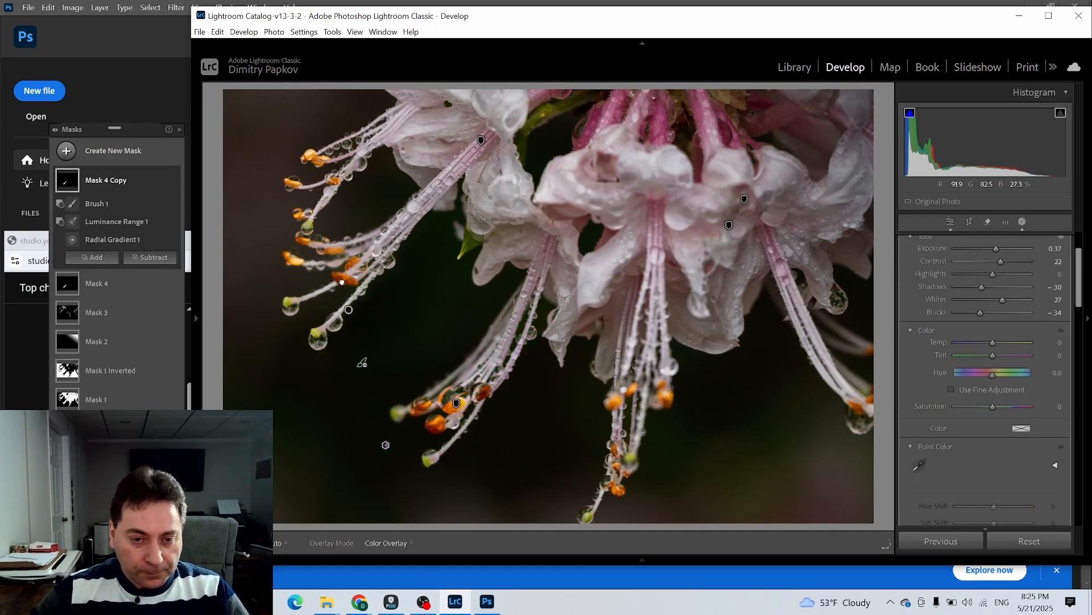
left_click(345, 272)
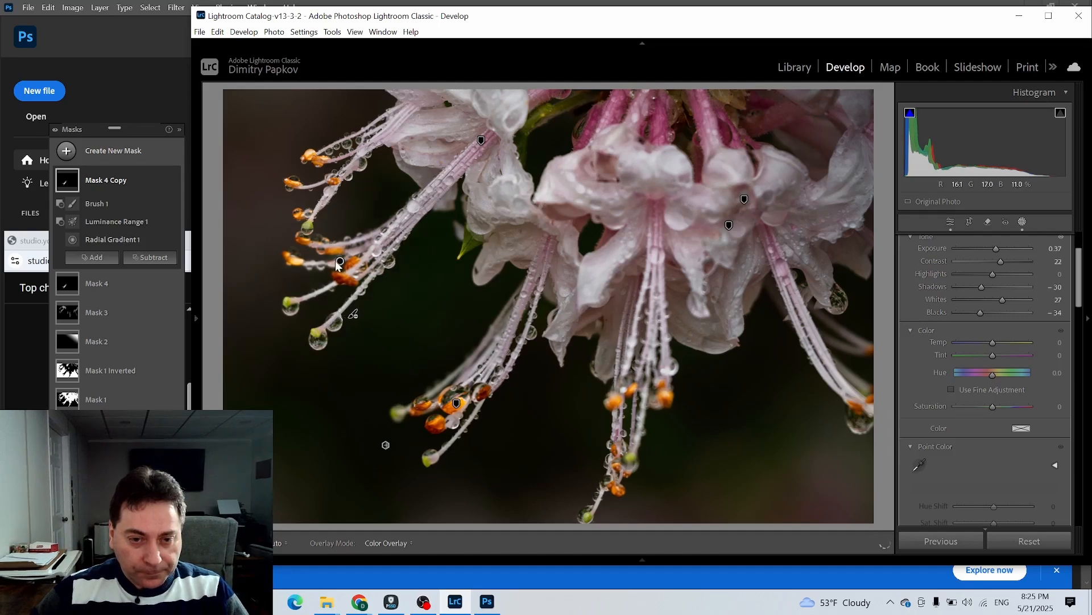
left_click(340, 261)
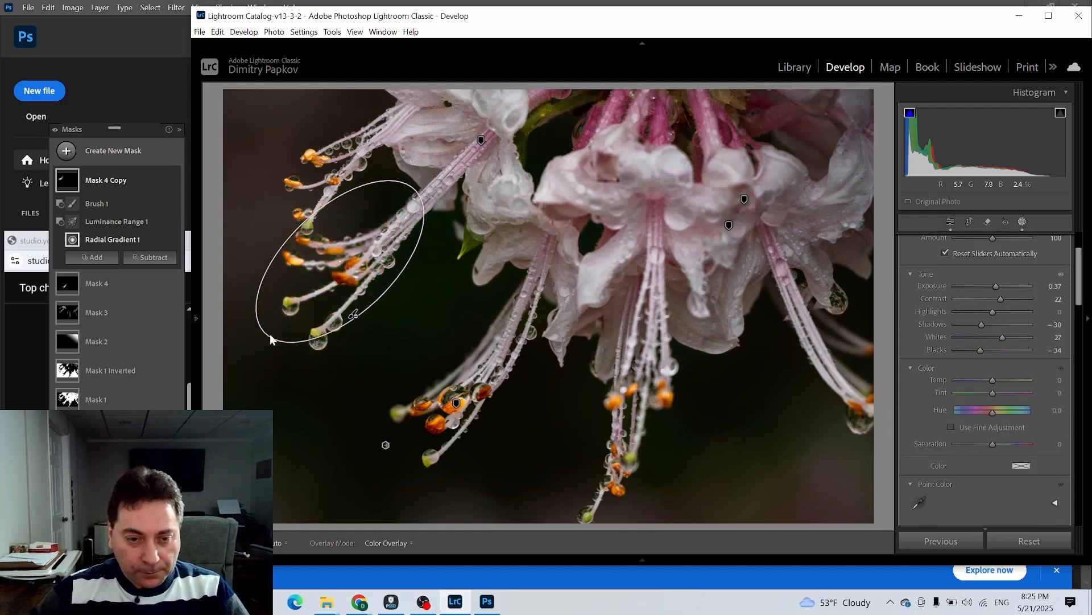
left_click_drag(256, 326, 257, 350)
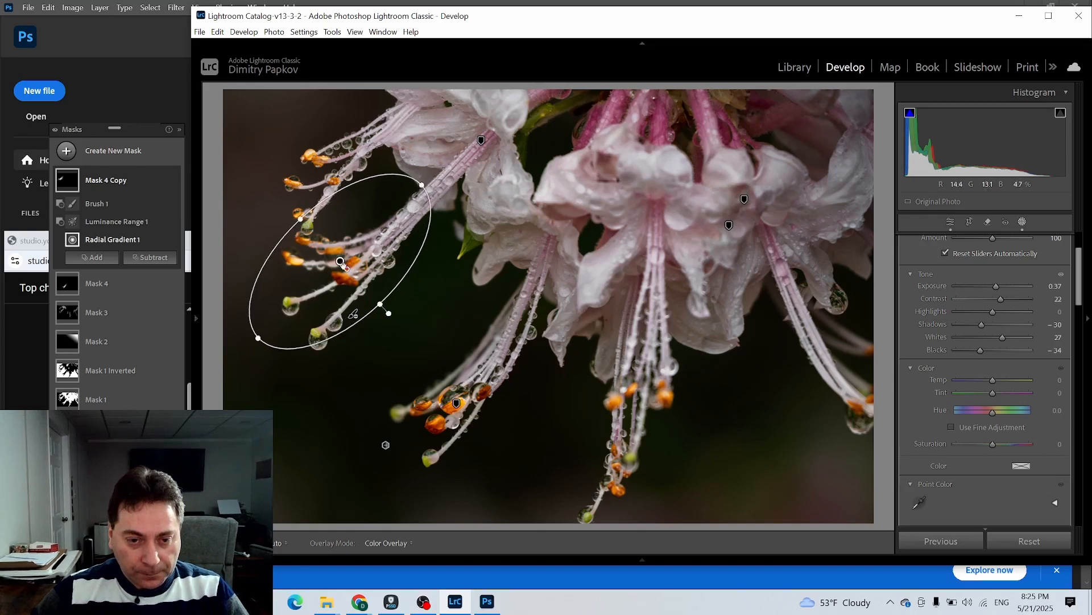
left_click_drag(351, 265, 343, 279)
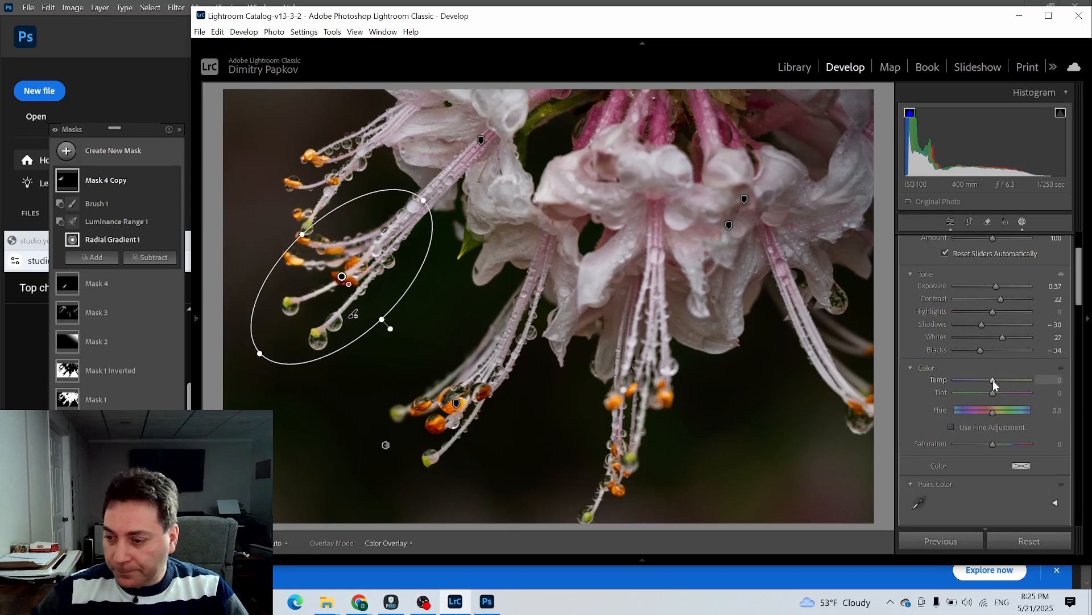
Step: Warm both stamen cluster masks by setting Temp to 10 on Mask 4 Copy and 13 on Mask 4
left_click_drag(997, 380, 996, 380)
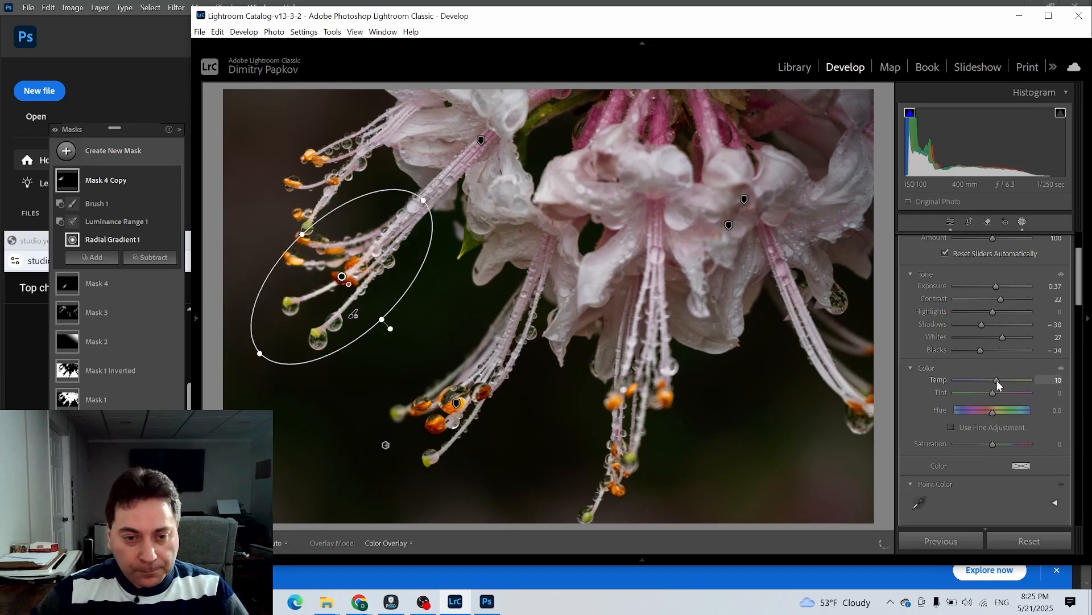
left_click(64, 289)
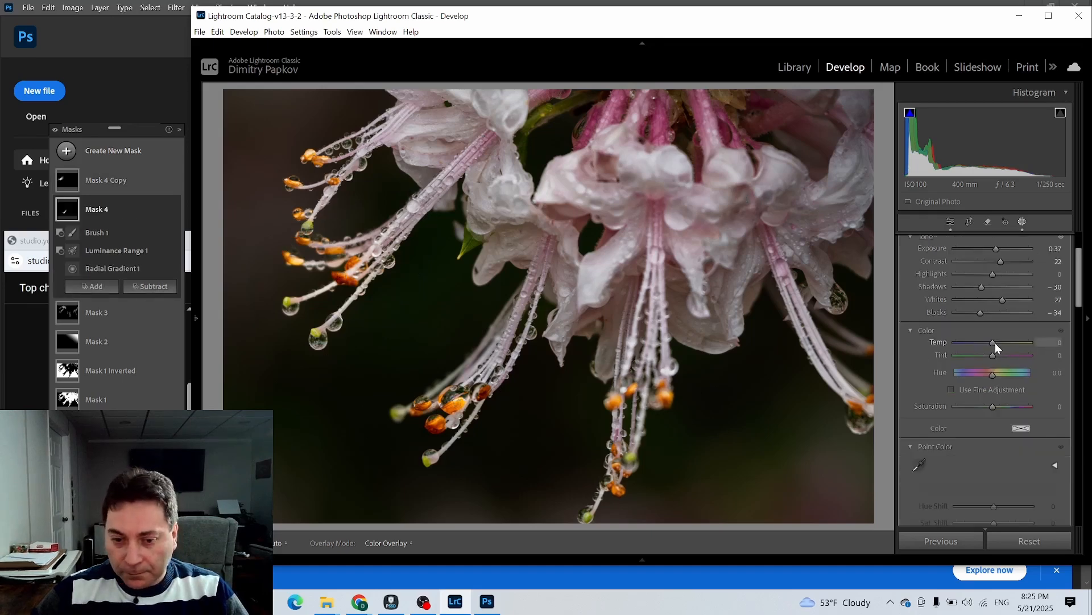
left_click_drag(1002, 342, 999, 343)
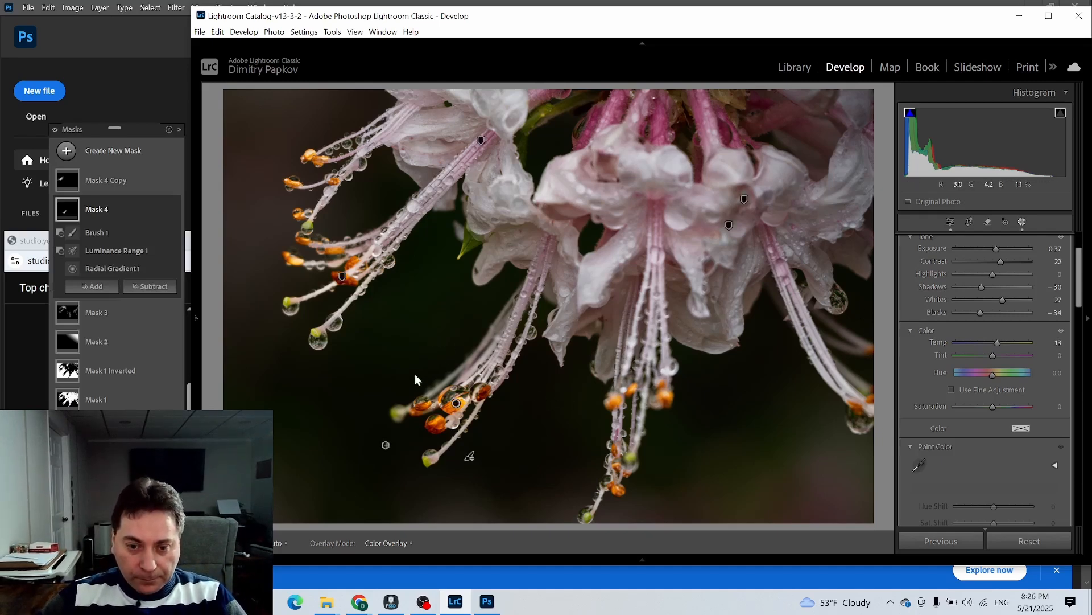
Step: Duplicate Mask 4 Copy and move the duplicate onto the upper-left stamen cluster
mouse_move(63, 181)
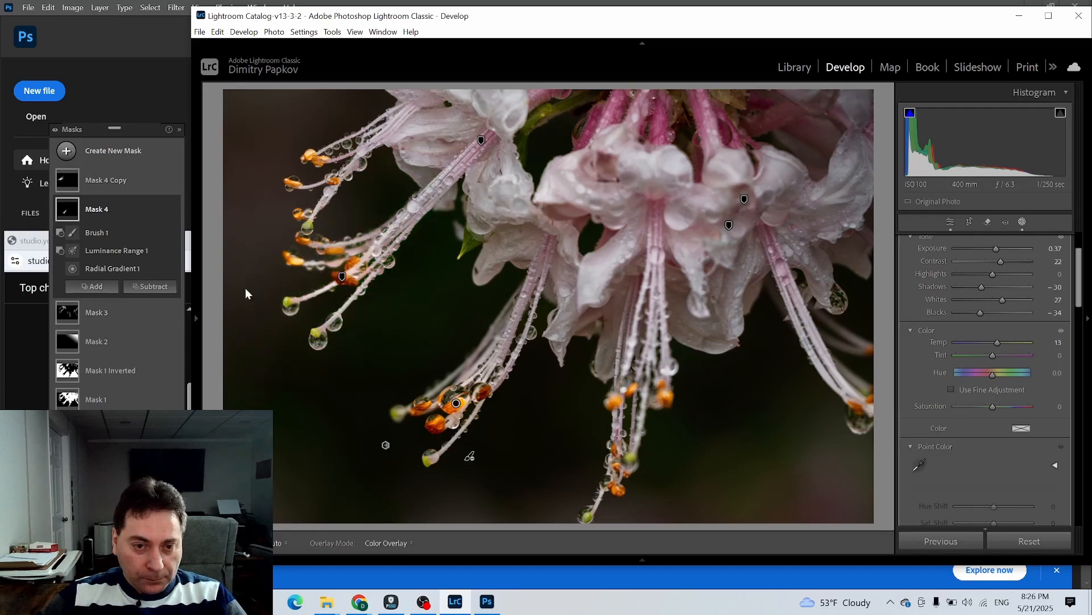
right_click(66, 182)
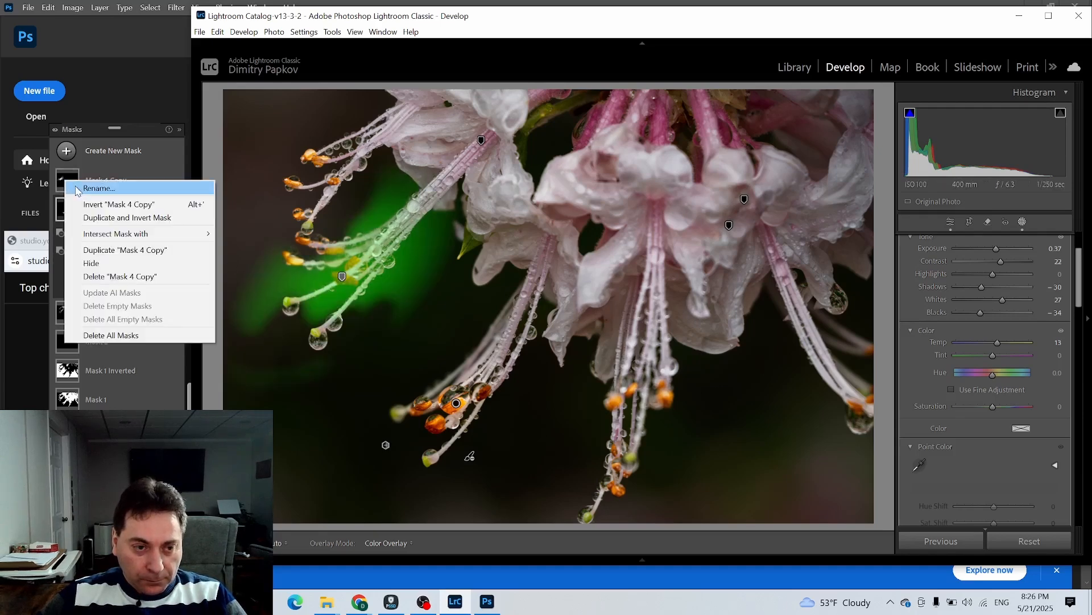
left_click(113, 250)
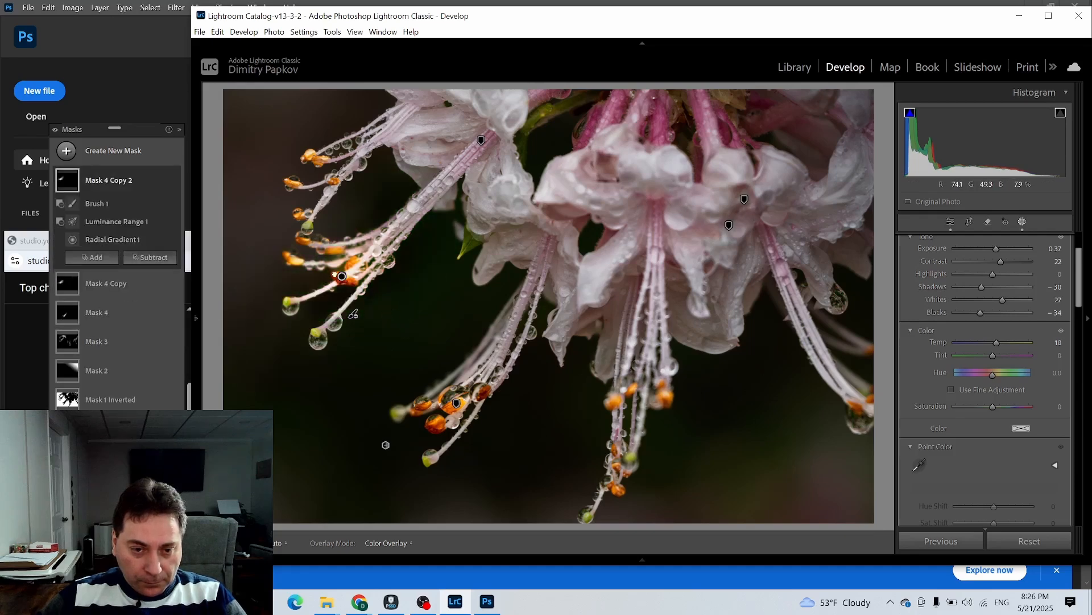
left_click(322, 245)
left_click_drag(333, 263, 324, 208)
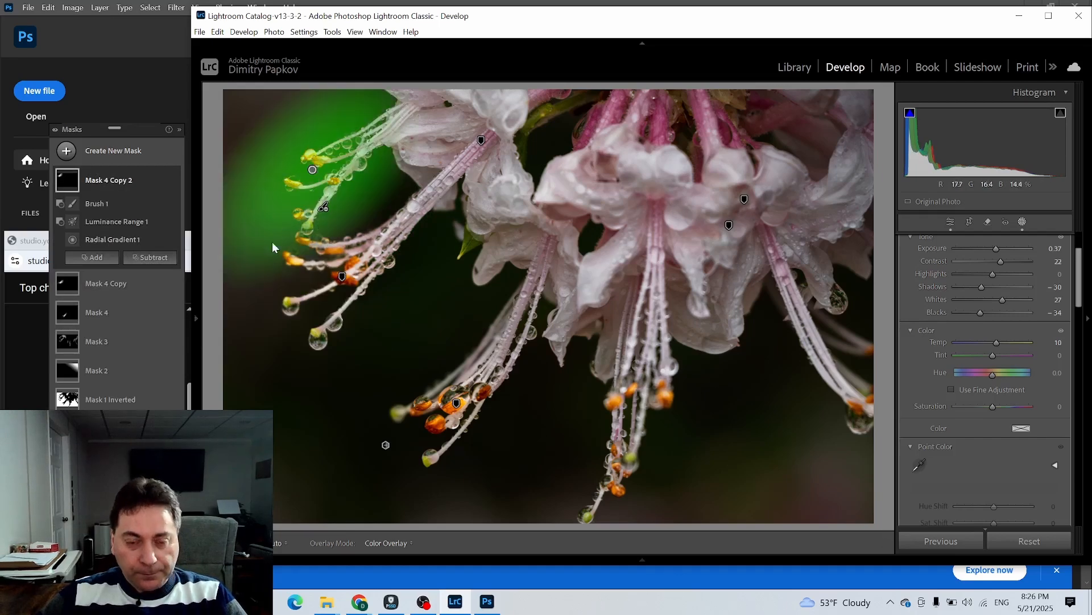
left_click(65, 151)
left_click(111, 290)
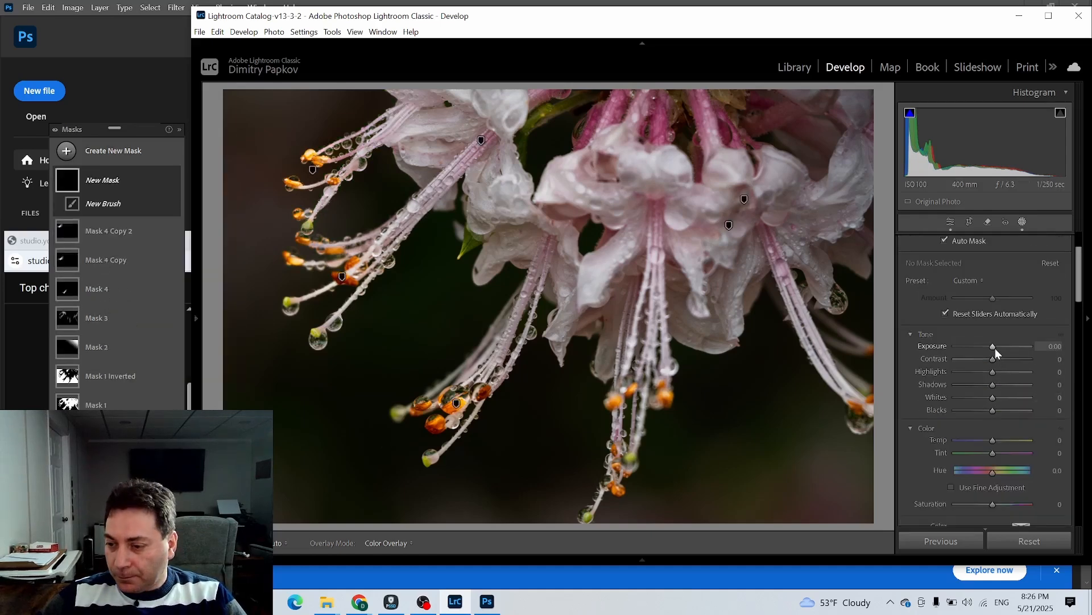
left_click_drag(996, 349, 998, 363)
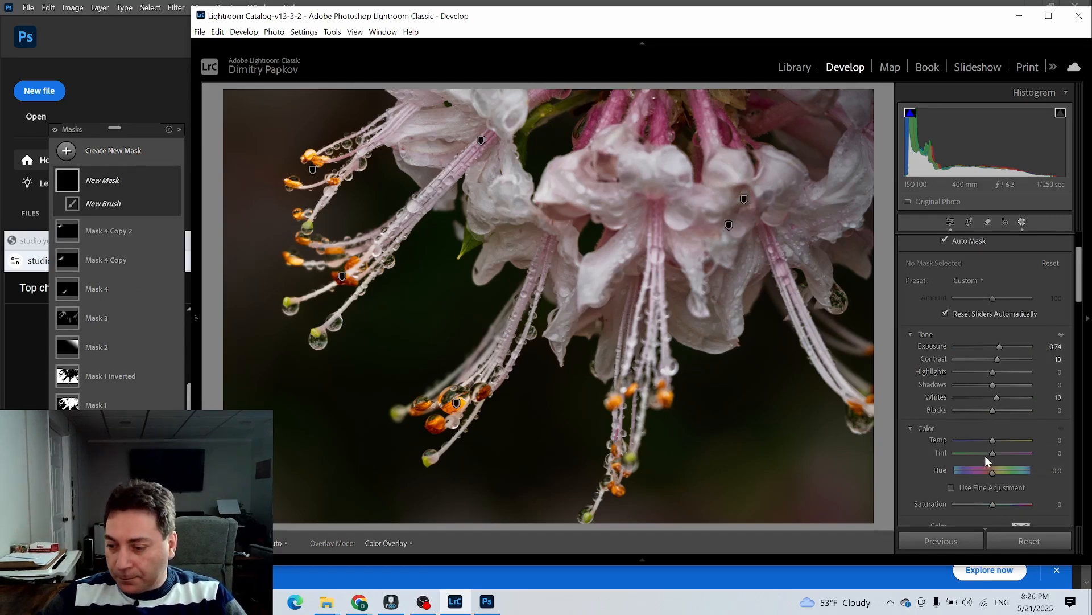
left_click_drag(993, 441, 998, 442)
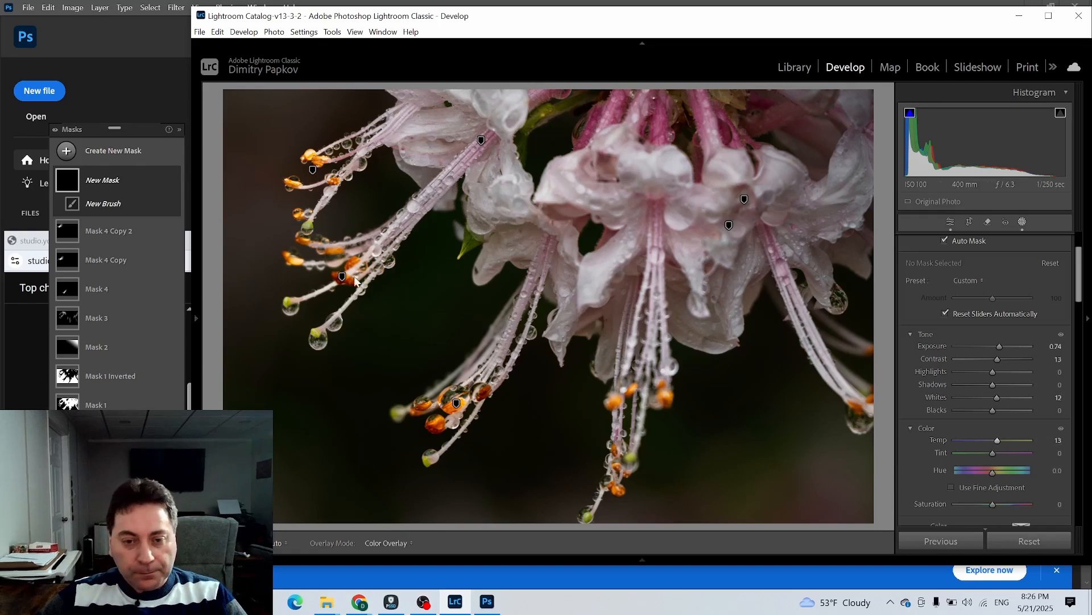
left_click_drag(429, 111, 401, 113)
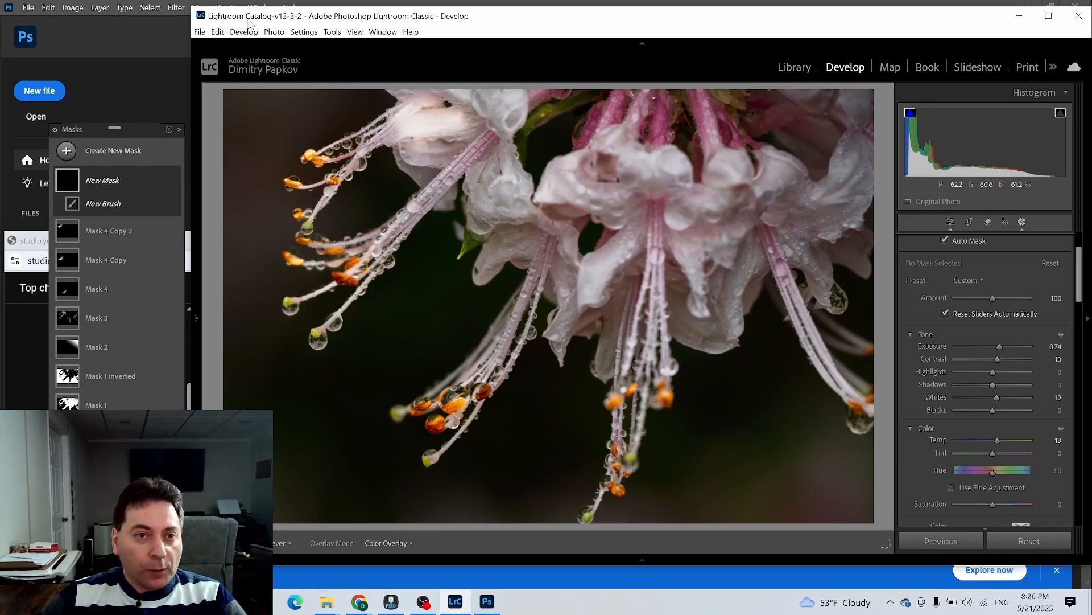
left_click(217, 32)
left_click(230, 45)
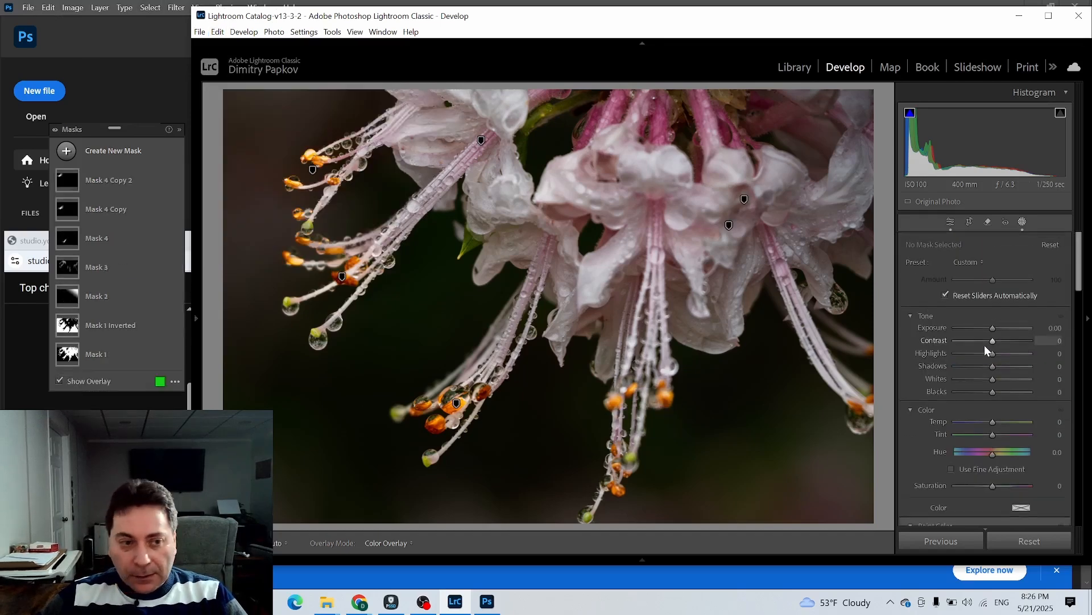
Step: Create a brush mask with Flow 26 and set its Exposure to 0.65, Contrast to 17, Whites to 13 and Temp to 14
left_click(66, 155)
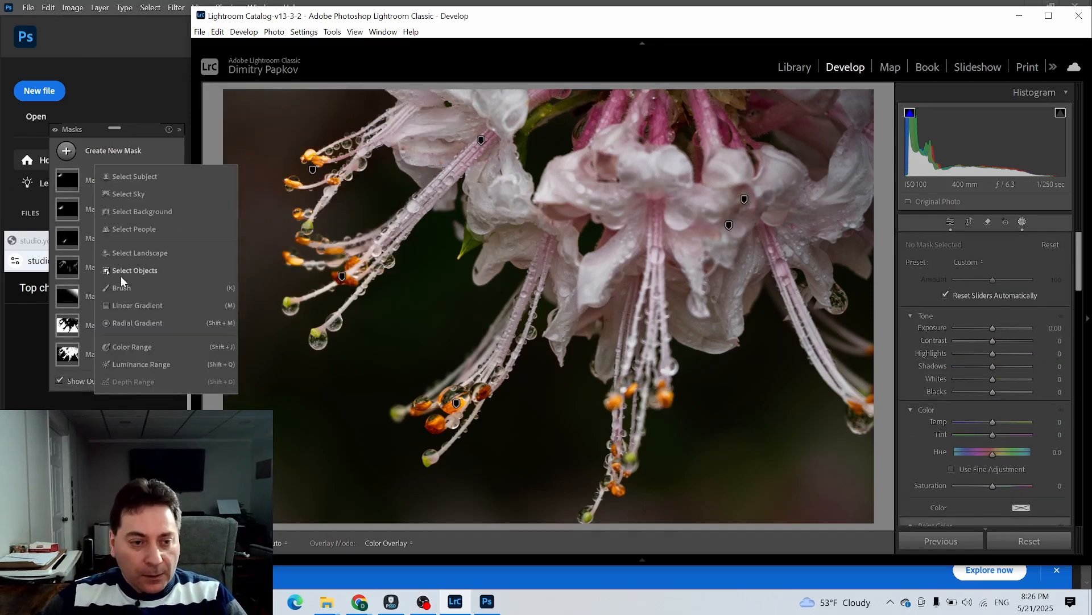
left_click(120, 292)
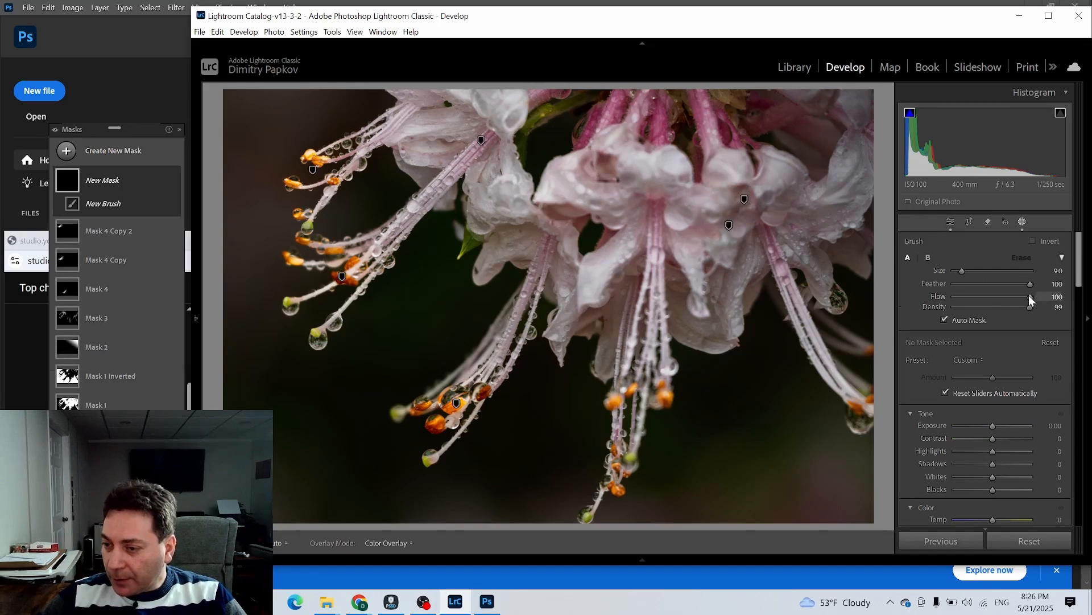
left_click_drag(1028, 295, 973, 298)
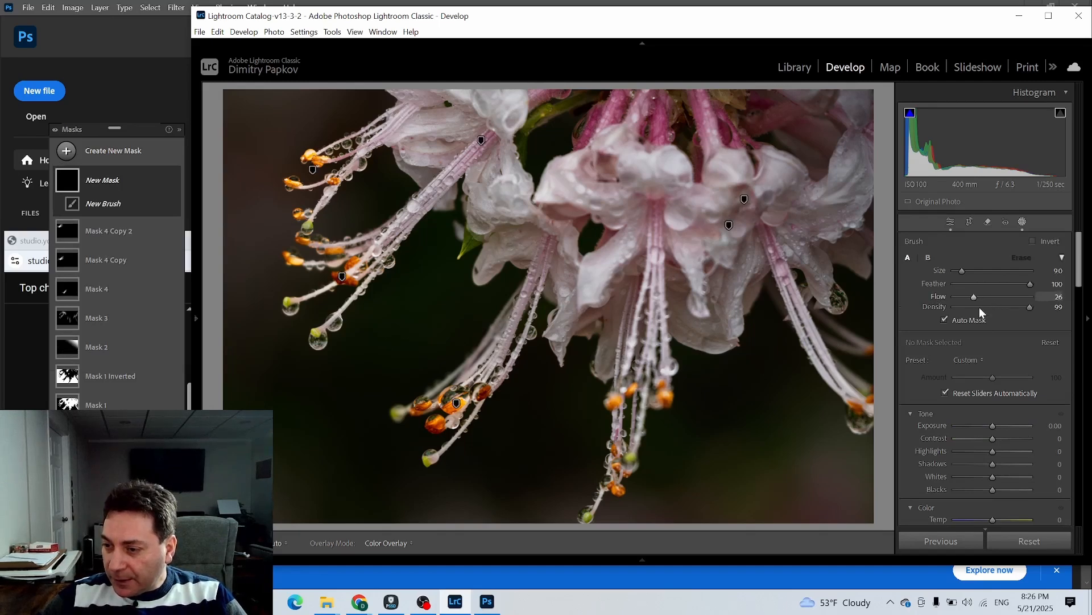
left_click_drag(997, 426, 998, 428)
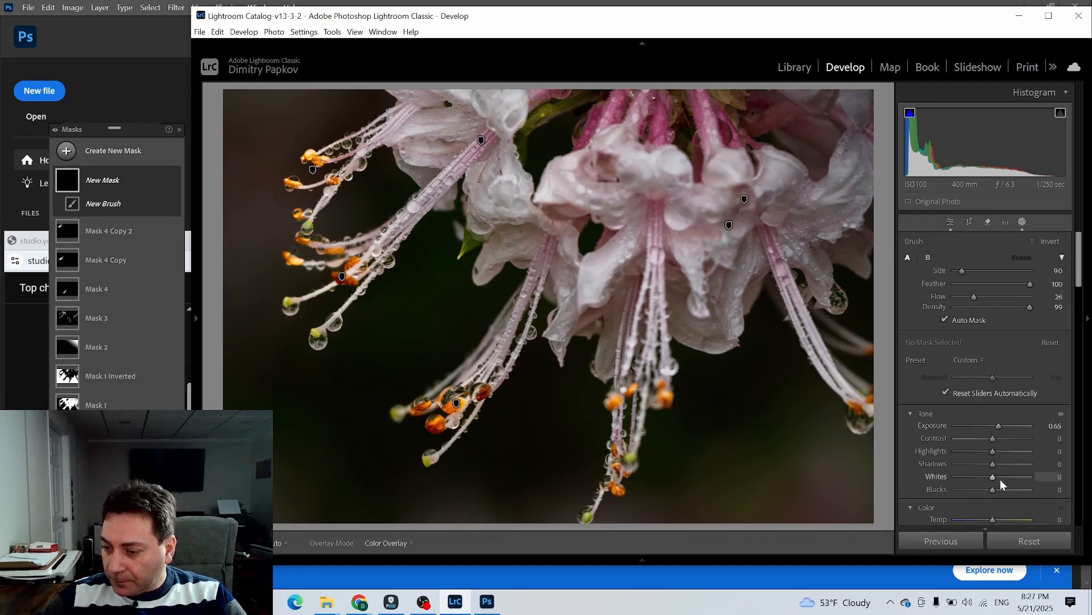
left_click_drag(993, 477, 997, 477)
left_click_drag(993, 519, 997, 519)
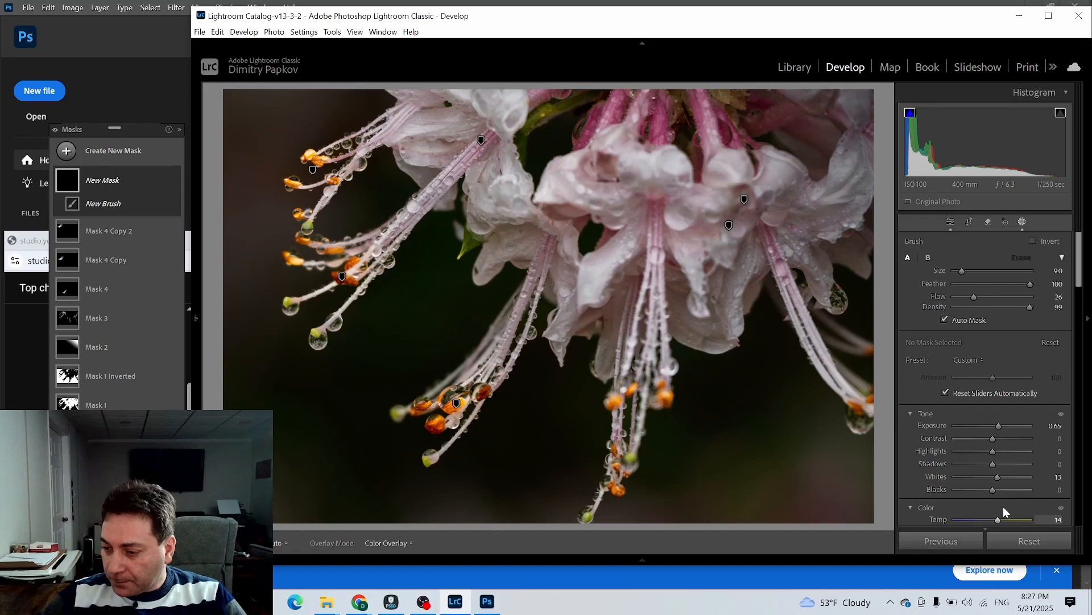
left_click_drag(993, 439, 1000, 442)
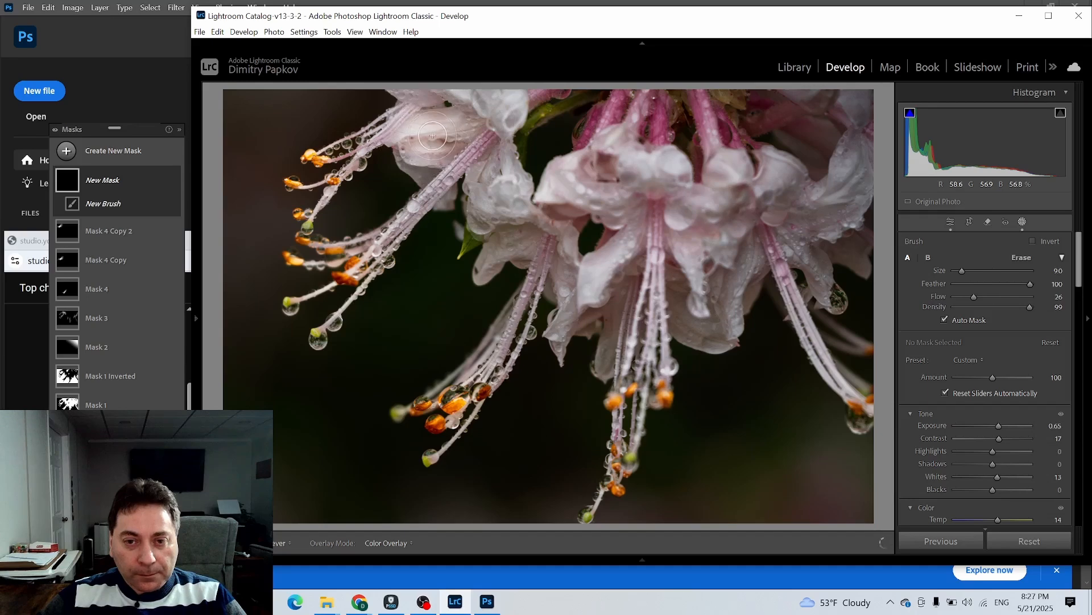
Step: Paint the brightening brush over the left flower's petals and stamens and the central flower's petals and hanging stamens
mouse_move(508, 183)
left_mouse_down()
mouse_move(512, 208)
mouse_move(504, 188)
mouse_move(543, 228)
mouse_move(506, 214)
left_mouse_up()
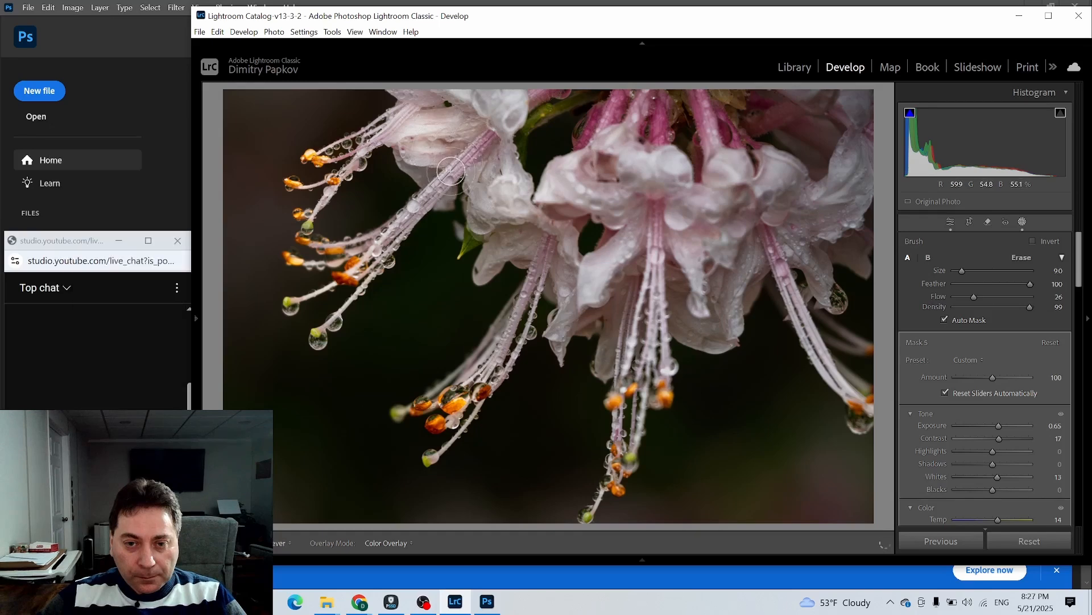
mouse_move(451, 171)
left_mouse_down()
mouse_move(477, 142)
mouse_move(466, 164)
mouse_move(479, 151)
mouse_move(473, 144)
left_mouse_up()
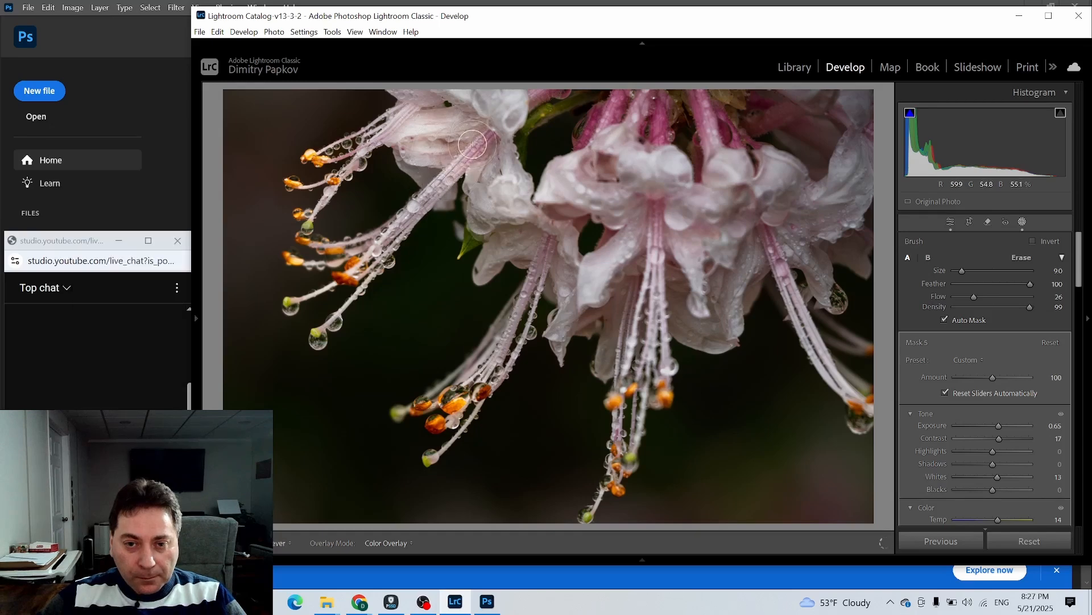
left_click_drag(390, 126, 353, 142)
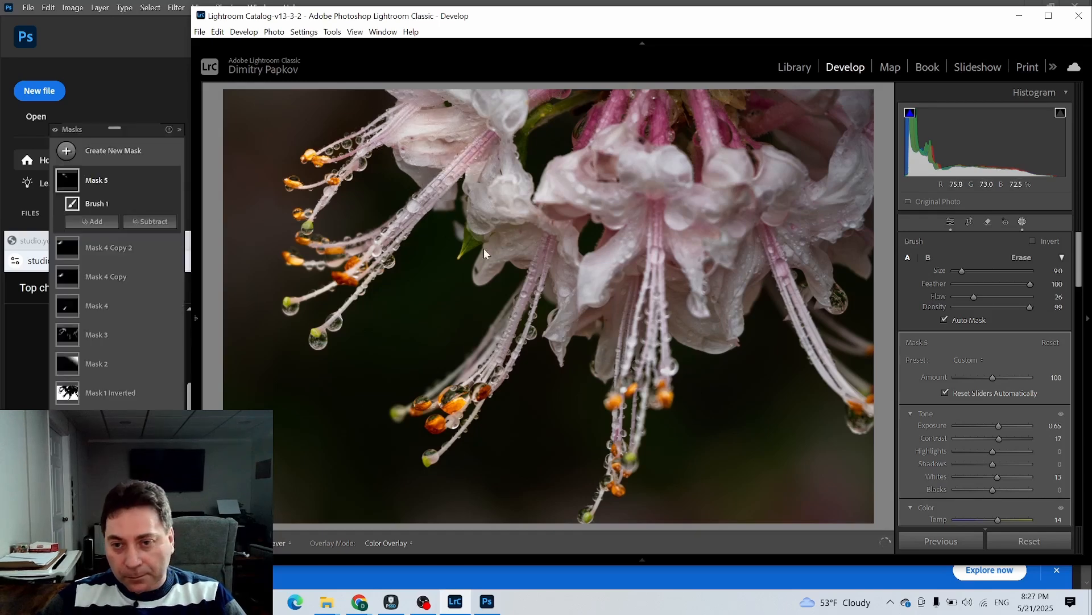
mouse_move(540, 268)
left_mouse_down()
mouse_move(568, 248)
mouse_move(545, 236)
mouse_move(544, 266)
mouse_move(522, 286)
mouse_move(532, 293)
mouse_move(506, 348)
mouse_move(520, 286)
left_mouse_up()
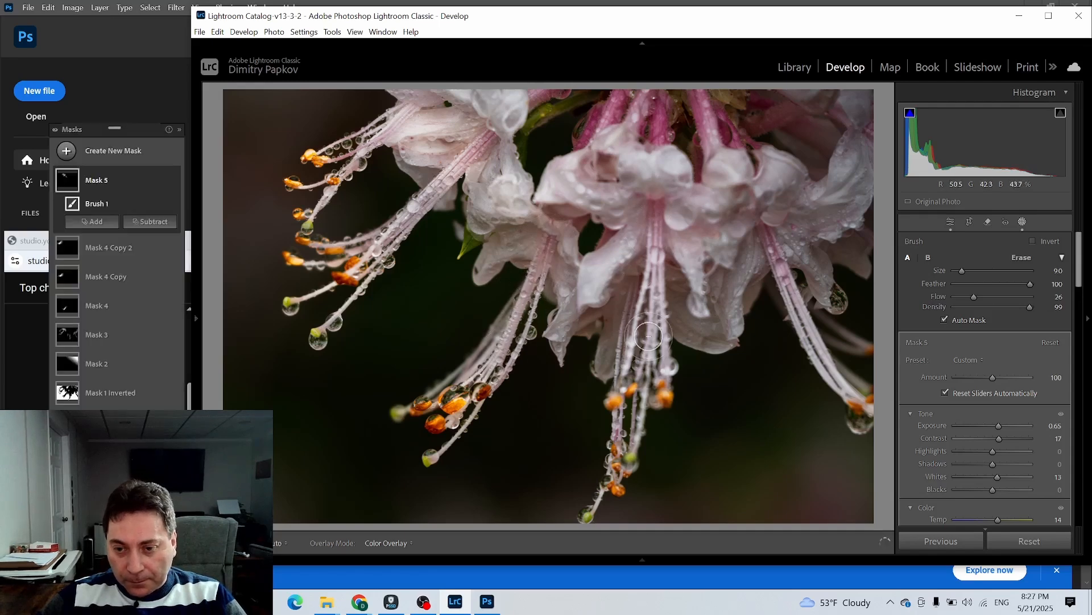
mouse_move(637, 244)
left_mouse_down()
mouse_move(633, 420)
mouse_move(592, 495)
mouse_move(640, 402)
mouse_move(623, 393)
mouse_move(632, 401)
mouse_move(654, 352)
left_mouse_up()
mouse_move(587, 297)
left_mouse_down()
mouse_move(602, 244)
mouse_move(603, 263)
mouse_move(594, 250)
left_mouse_up()
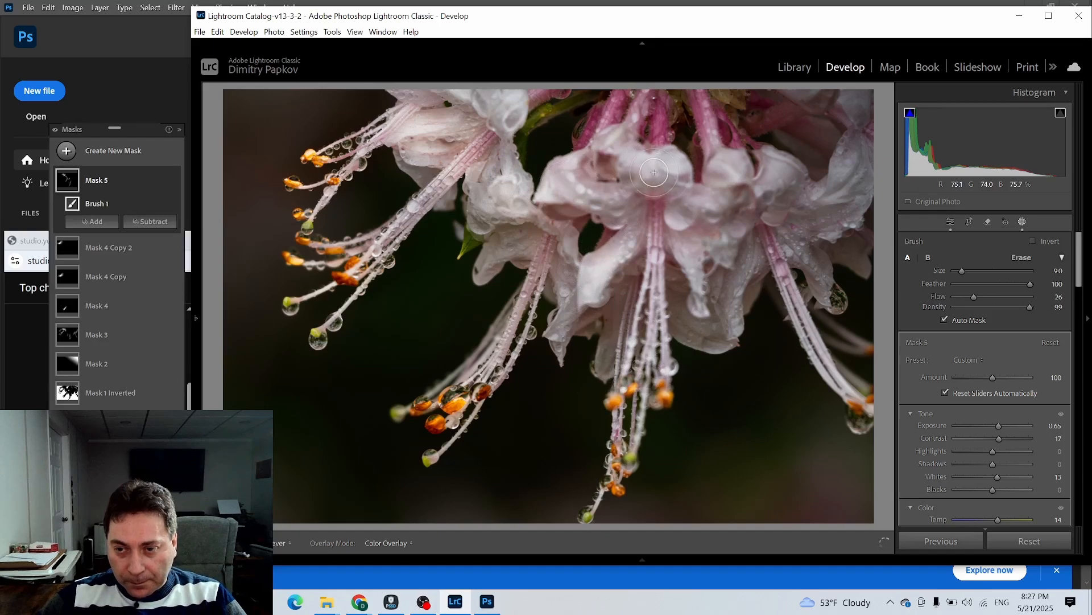
mouse_move(726, 153)
left_mouse_down()
mouse_move(701, 96)
mouse_move(720, 135)
mouse_move(716, 97)
mouse_move(636, 97)
left_mouse_up()
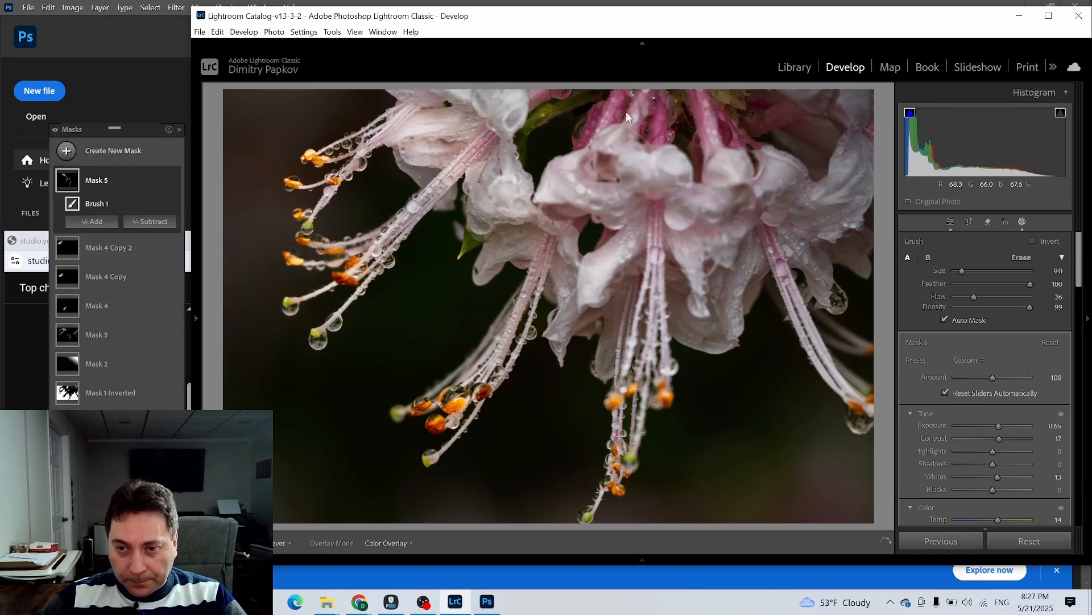
Step: Reduce the brush size to 6.0 and paint the pink flower tubes at the photo's upper edge and the right-hand stamens
scroll(741, 242, "down", 2)
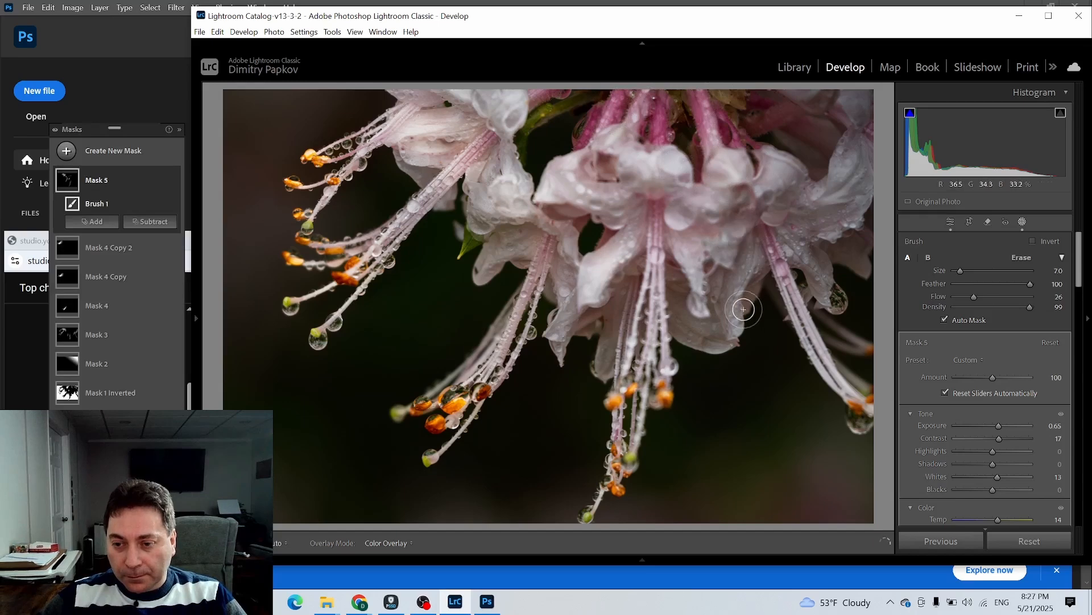
scroll(744, 309, "down", 1)
key("h")
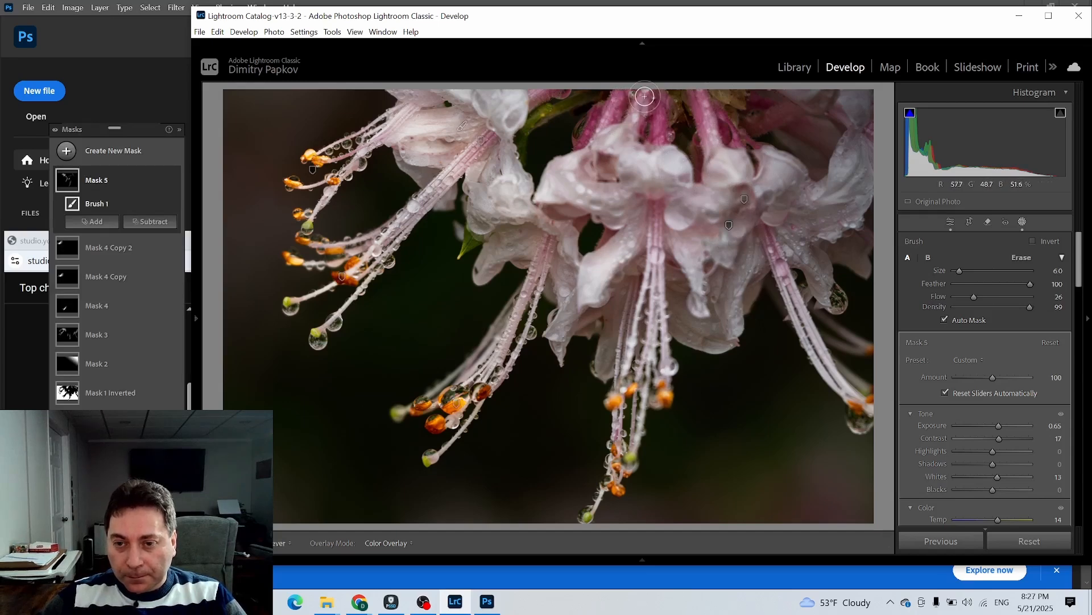
key("h")
mouse_move(644, 96)
left_mouse_down()
mouse_move(618, 151)
mouse_move(618, 91)
left_mouse_up()
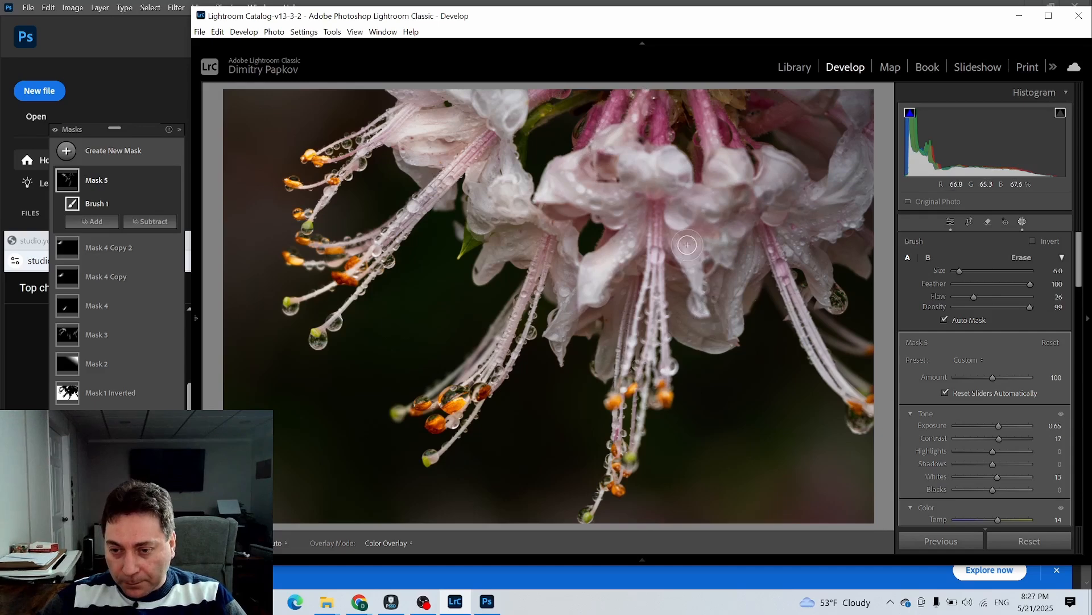
key("h")
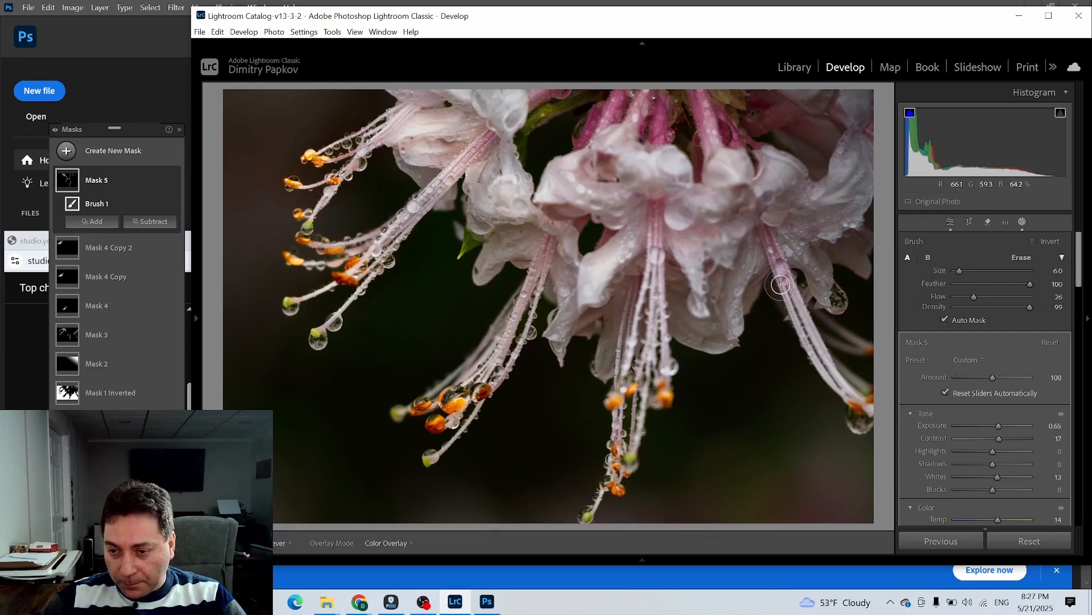
mouse_move(781, 284)
left_mouse_down()
mouse_move(835, 362)
mouse_move(818, 345)
mouse_move(804, 363)
left_mouse_up()
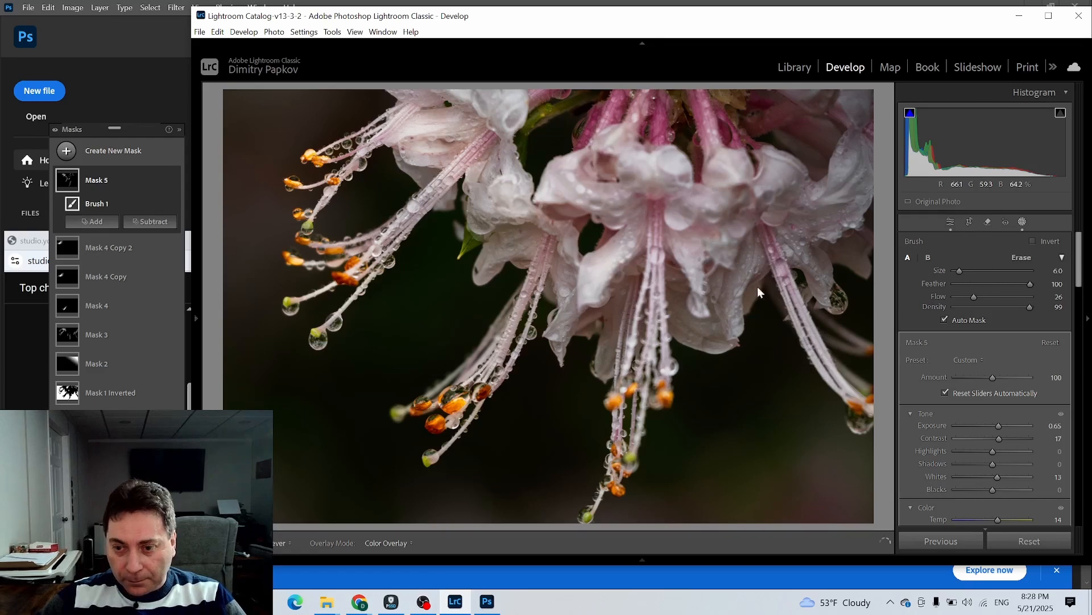
Step: Enlarge the Mask 5 brush to size 9.0 and paint the petals on the right side of the central flower
key("h")
scroll(770, 321, "up", 3)
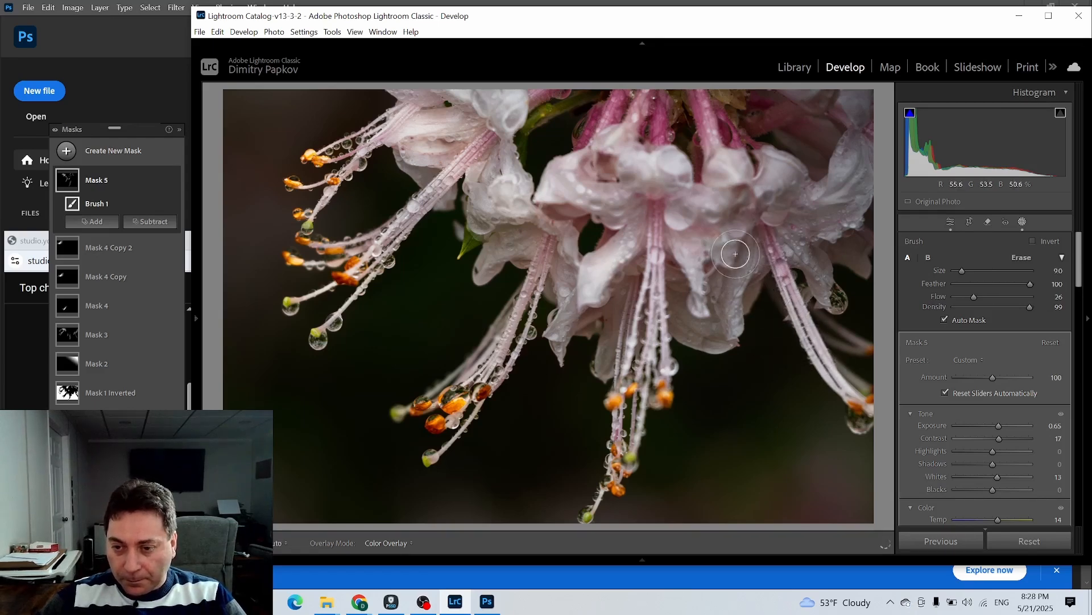
mouse_move(736, 254)
left_mouse_down()
mouse_move(727, 321)
mouse_move(732, 231)
mouse_move(740, 313)
mouse_move(752, 260)
mouse_move(747, 303)
mouse_move(743, 313)
mouse_move(751, 262)
mouse_move(745, 295)
mouse_move(720, 323)
mouse_move(743, 284)
left_mouse_up()
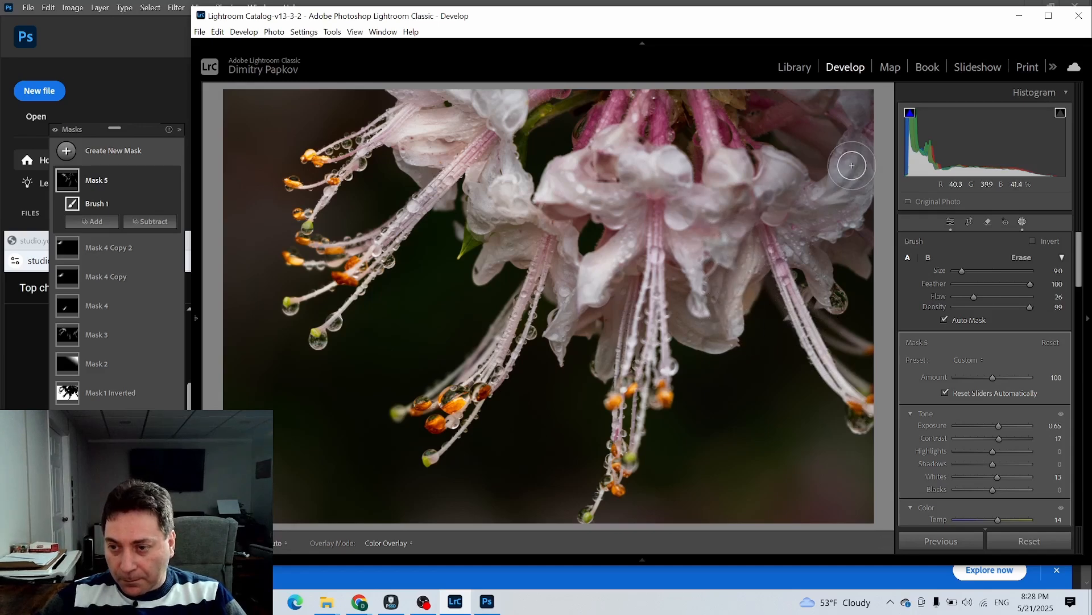
mouse_move(852, 165)
left_mouse_down()
mouse_move(795, 183)
mouse_move(848, 181)
mouse_move(829, 219)
left_mouse_up()
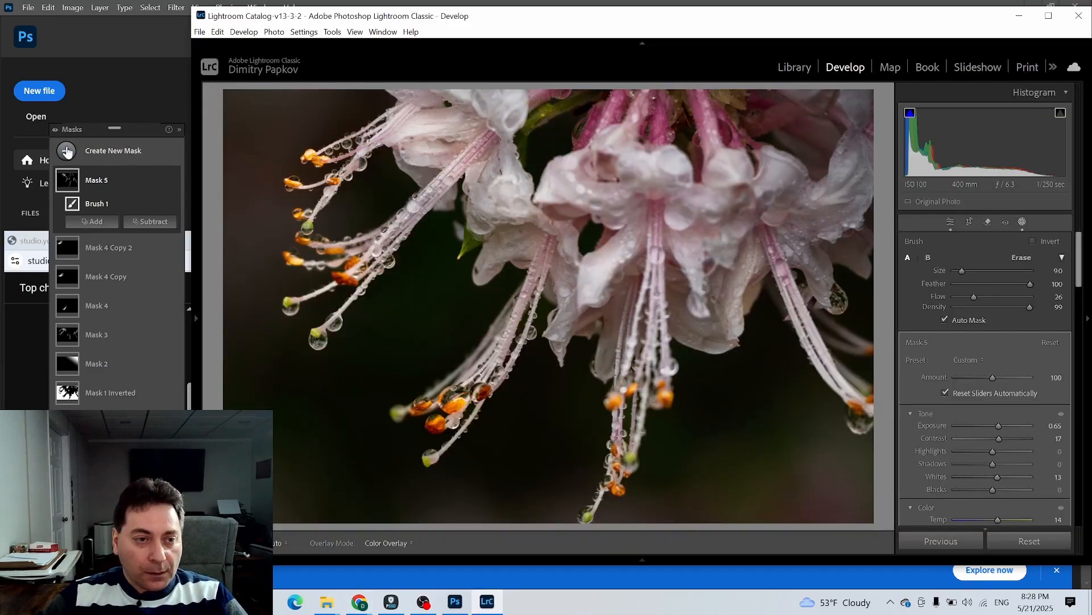
Step: Create a new brush mask with Exposure −0.51, Blacks −14 and Temp −19
left_click(67, 151)
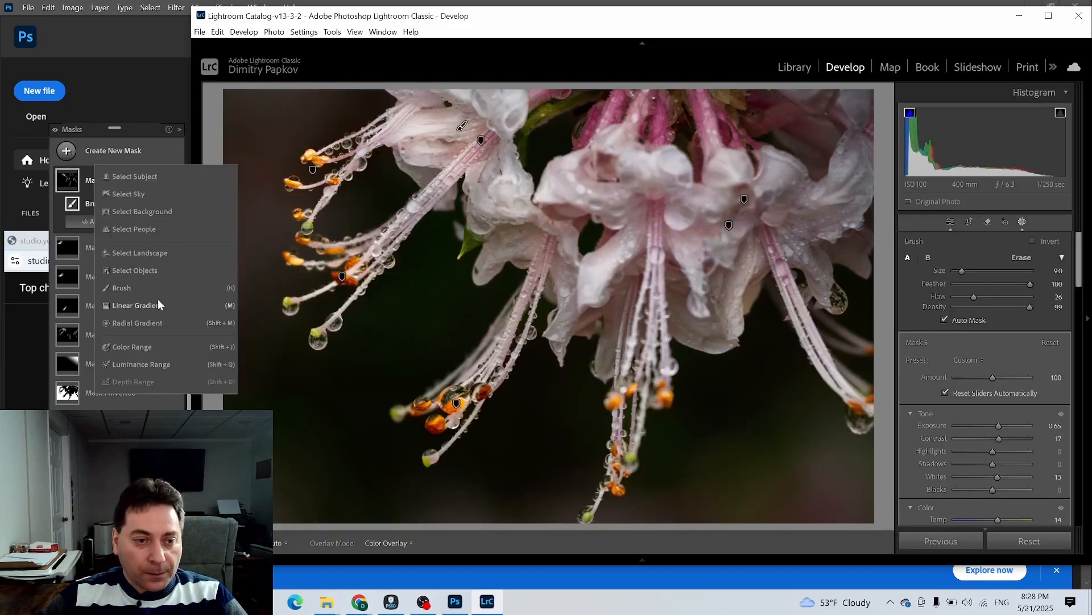
left_click(123, 292)
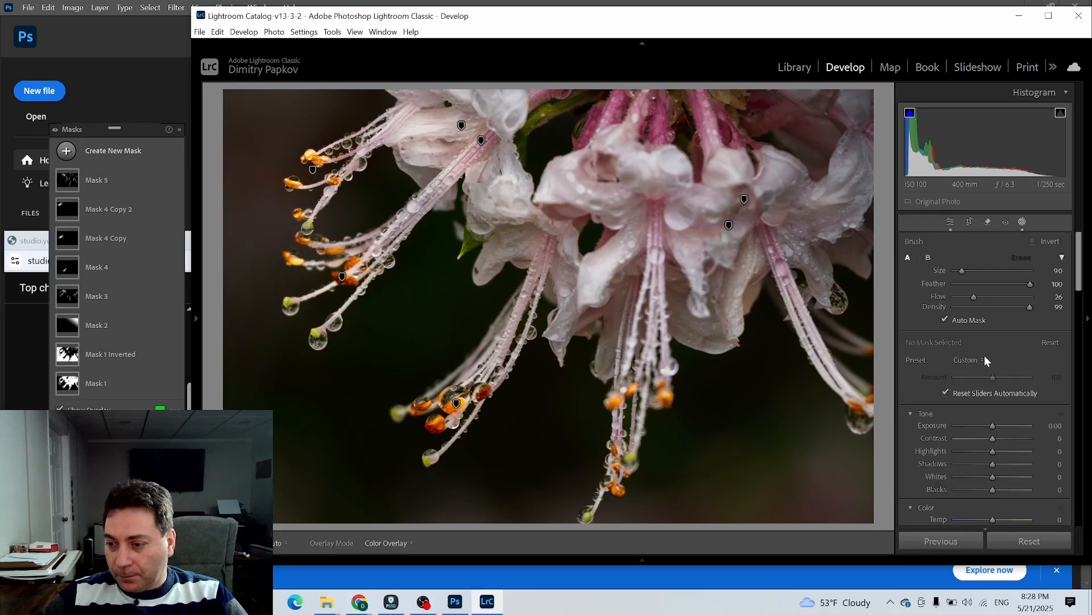
left_click_drag(992, 425, 988, 425)
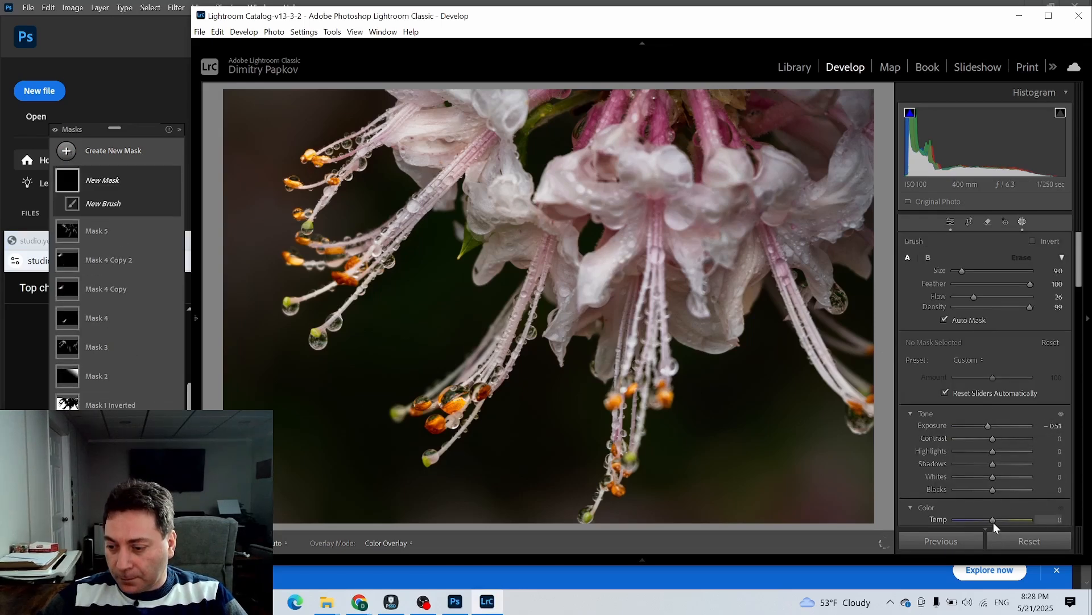
left_click_drag(994, 522, 987, 490)
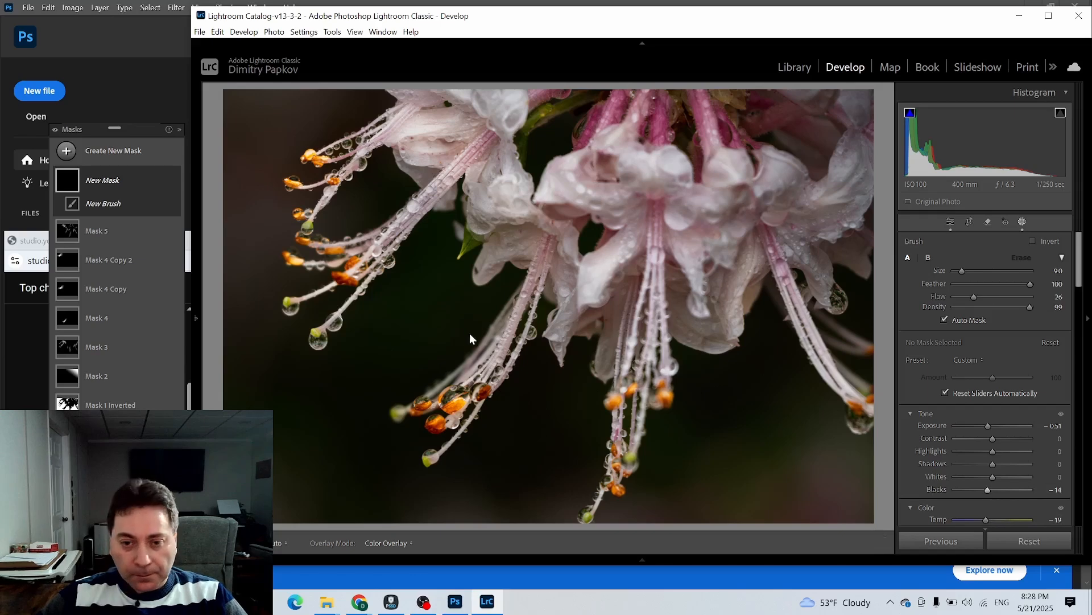
Step: Reduce the brush size to 7.0 and paint the darkening brush over the shaded petal areas of the left flower
scroll(500, 262, "down", 2)
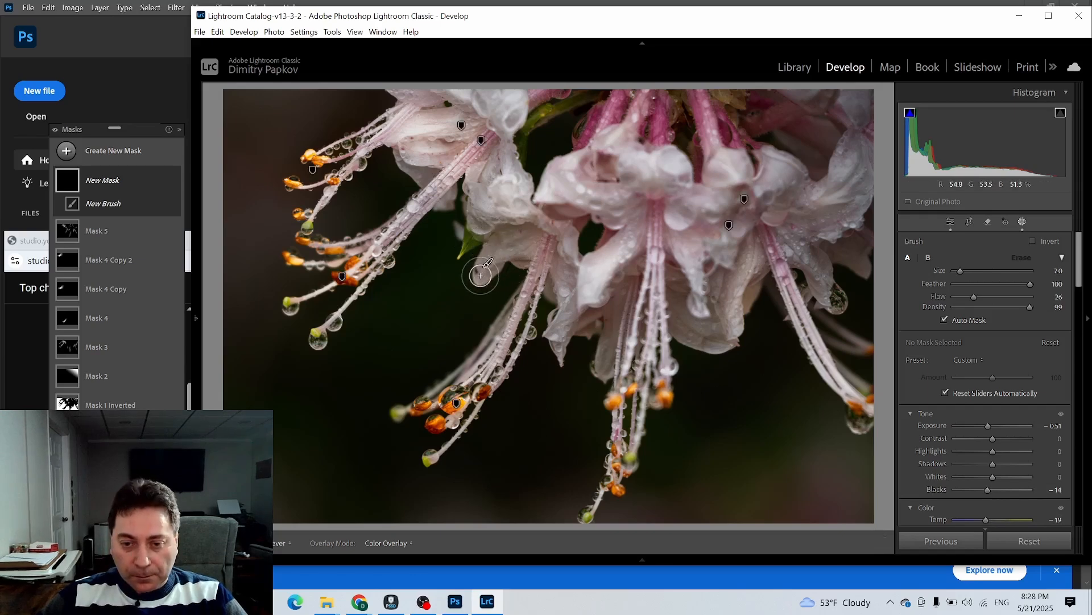
mouse_move(480, 275)
left_mouse_down()
mouse_move(489, 245)
mouse_move(520, 240)
mouse_move(491, 263)
mouse_move(508, 245)
mouse_move(517, 260)
mouse_move(477, 267)
mouse_move(488, 251)
mouse_move(464, 210)
mouse_move(472, 243)
left_mouse_up()
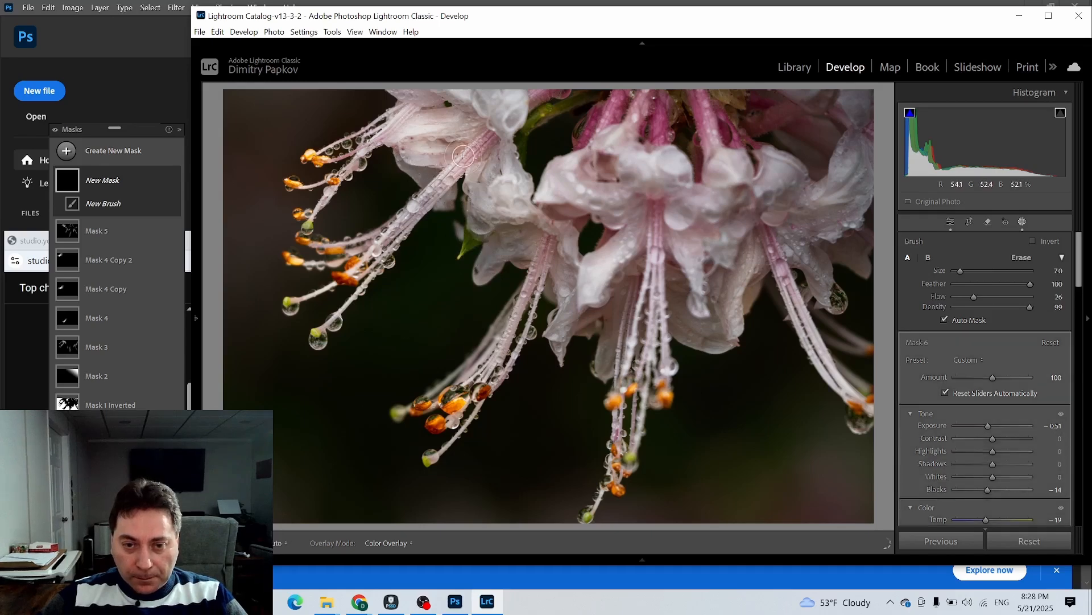
key("h")
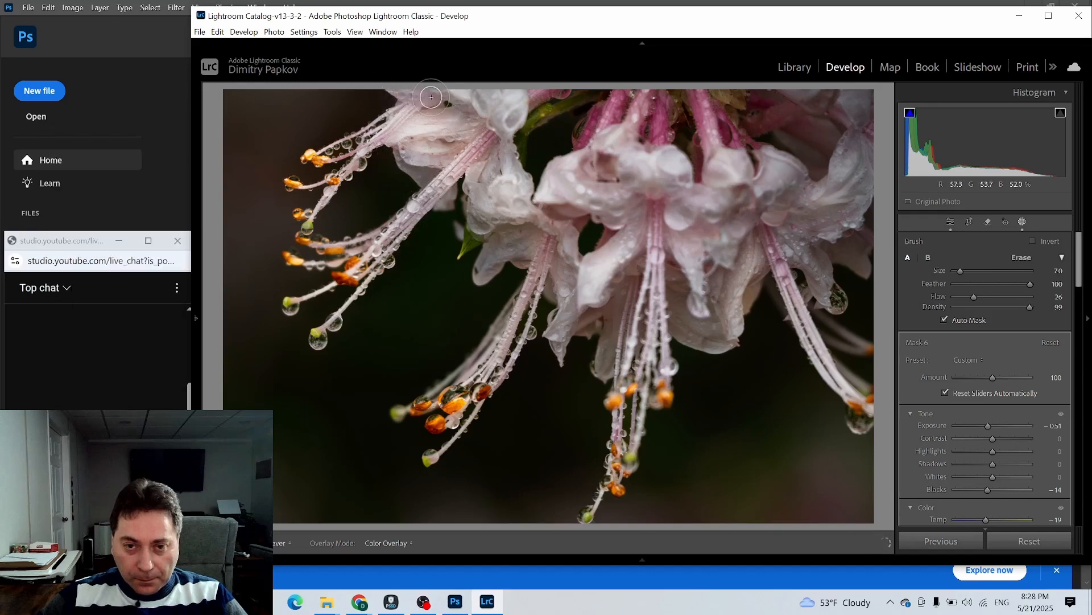
key("h")
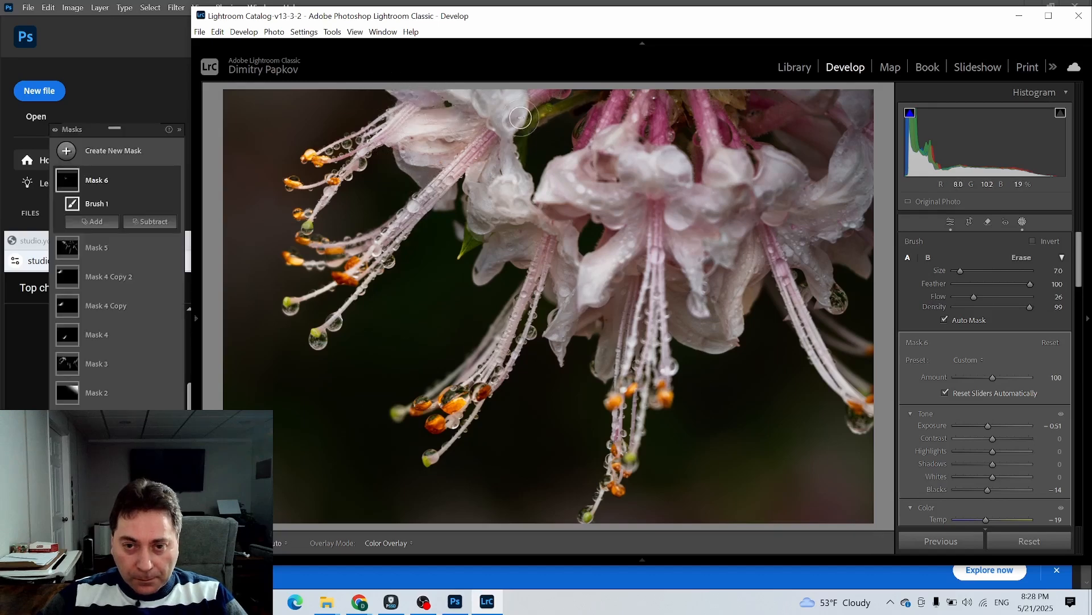
key("h")
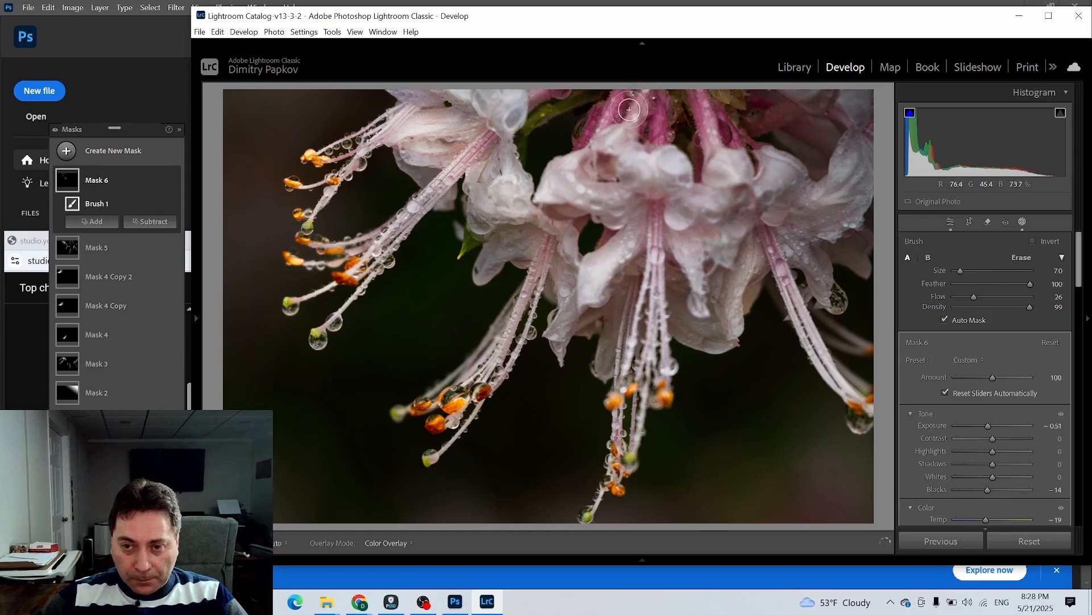
Step: Reduce the brush size to 5.0 and darken the gaps between the pink flower tubes at the photo's upper edge
scroll(626, 103, "down", 2)
key("h")
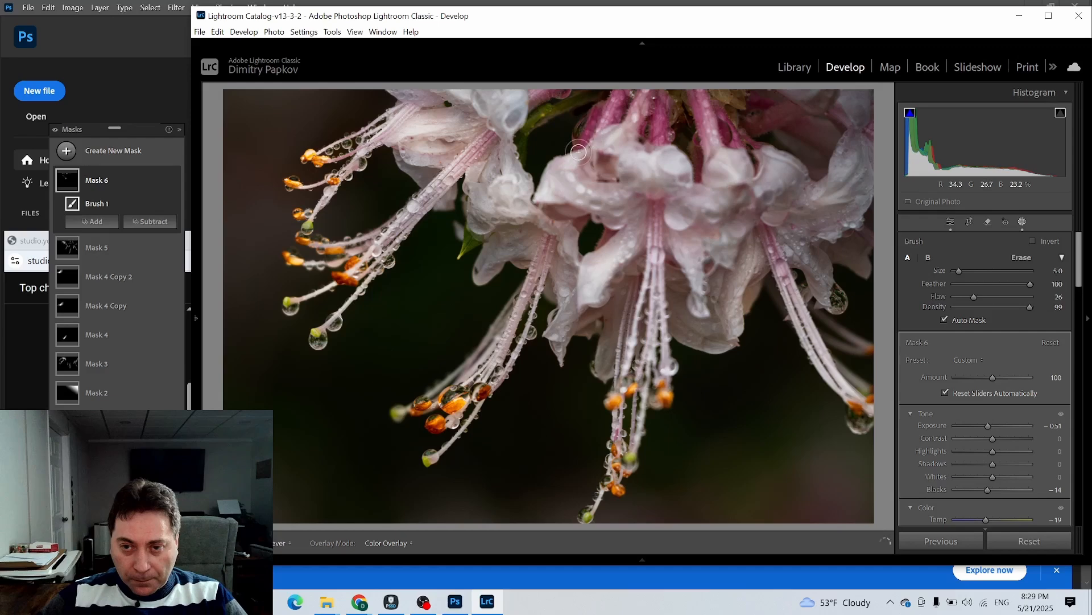
key("h")
mouse_move(663, 109)
left_mouse_down()
mouse_move(669, 138)
mouse_move(688, 97)
left_mouse_up()
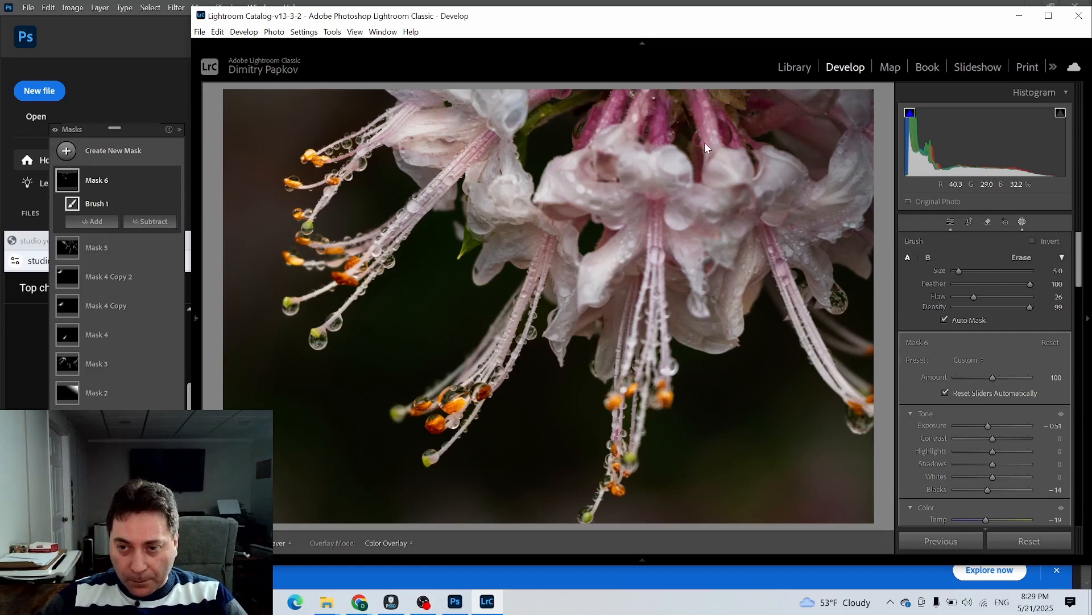
mouse_move(694, 96)
left_mouse_down()
mouse_move(701, 150)
mouse_move(693, 125)
mouse_move(699, 148)
mouse_move(667, 146)
mouse_move(682, 157)
mouse_move(628, 147)
mouse_move(632, 125)
mouse_move(661, 128)
left_mouse_up()
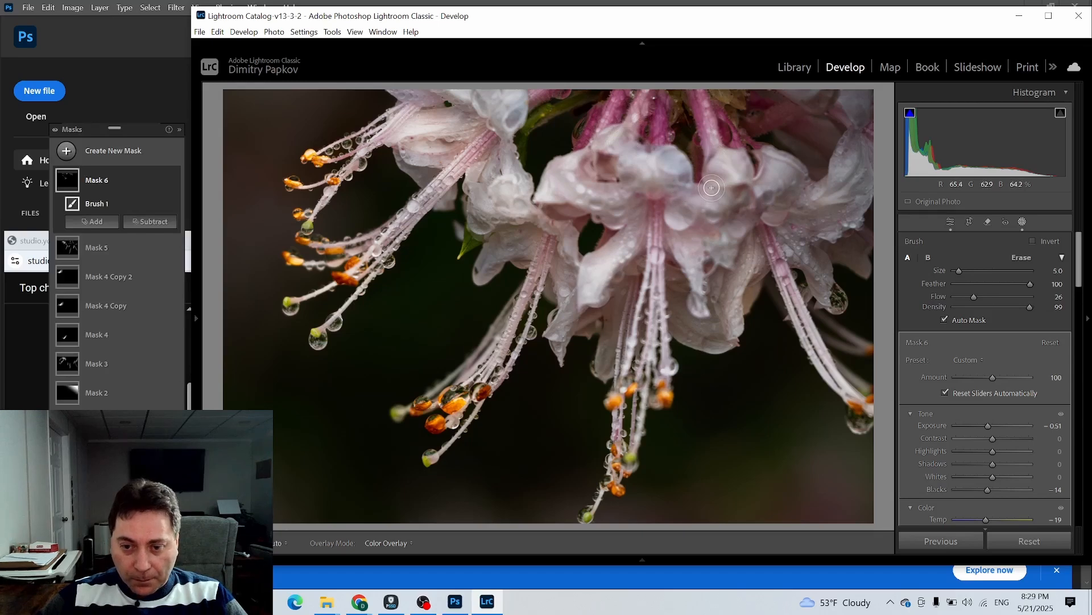
Step: Set Mask 6's Temp to −8, enlarge the brush to 9.0 and paint the shaded areas of the right and lower central petals
double_click(933, 520)
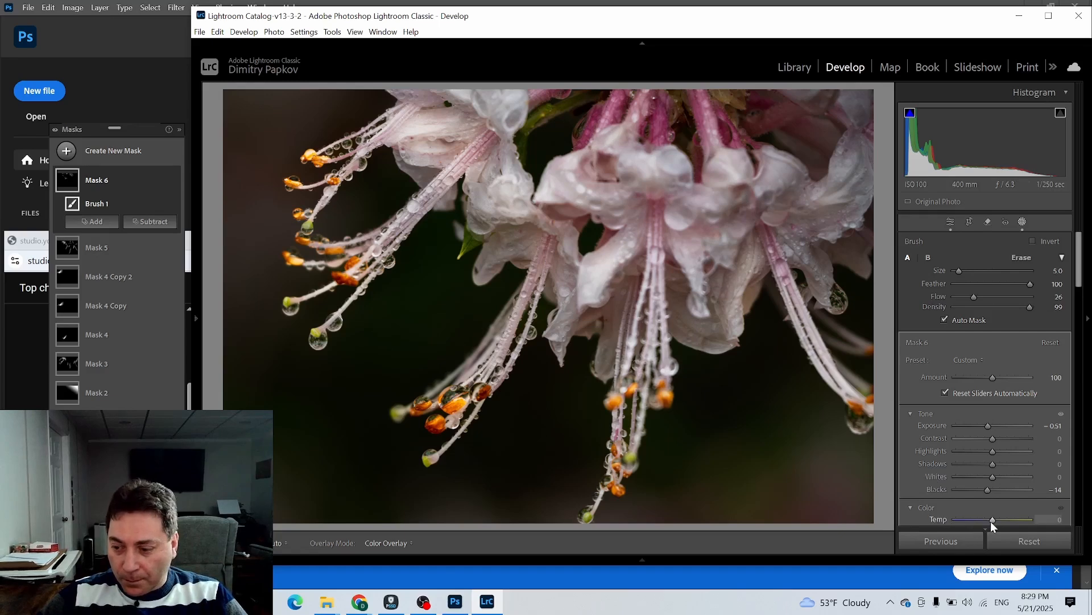
left_click_drag(991, 519, 988, 520)
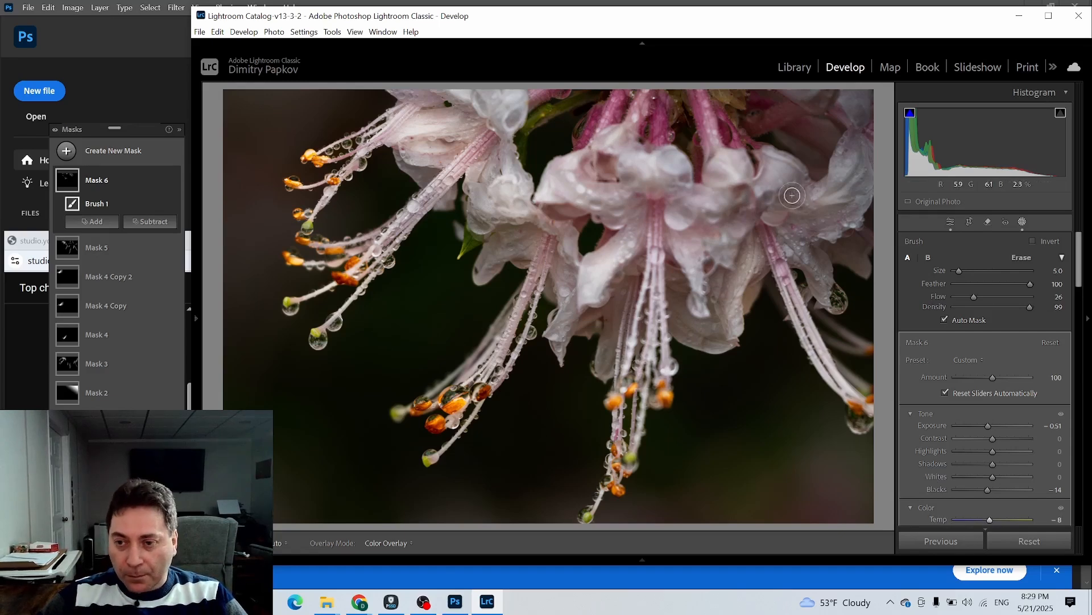
scroll(781, 186, "up", 3)
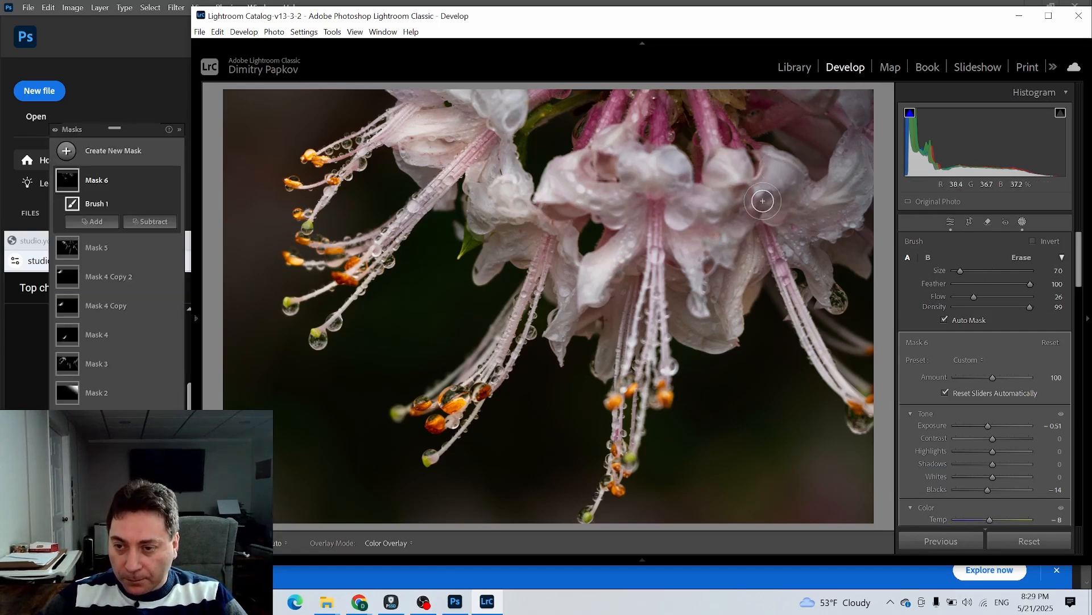
scroll(781, 185, "up", 1)
mouse_move(776, 186)
left_mouse_down()
mouse_move(757, 205)
mouse_move(770, 188)
mouse_move(836, 232)
mouse_move(862, 188)
left_mouse_up()
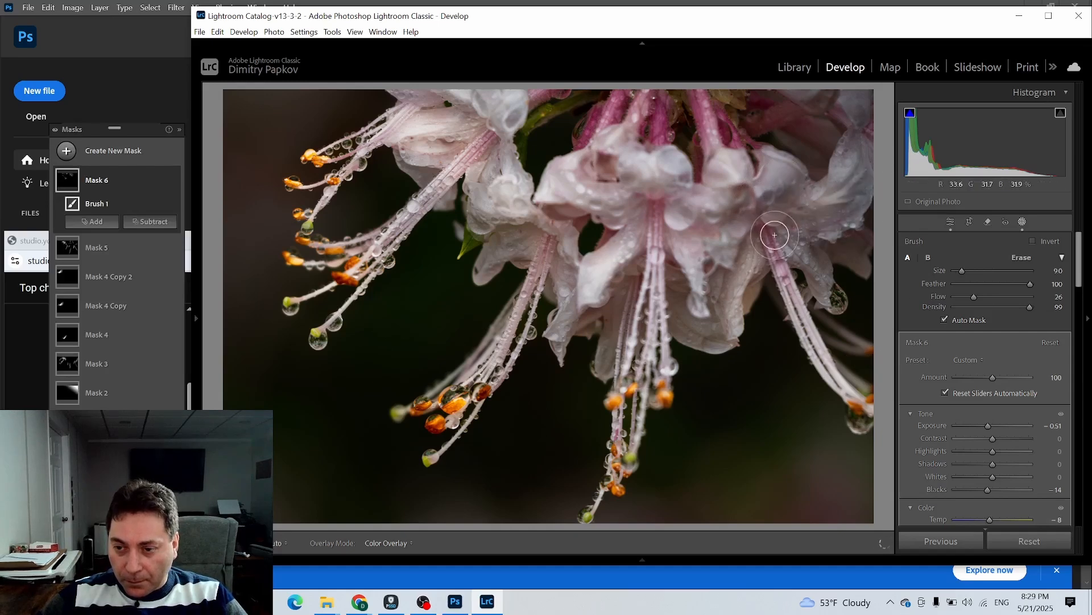
left_click_drag(808, 236, 814, 242)
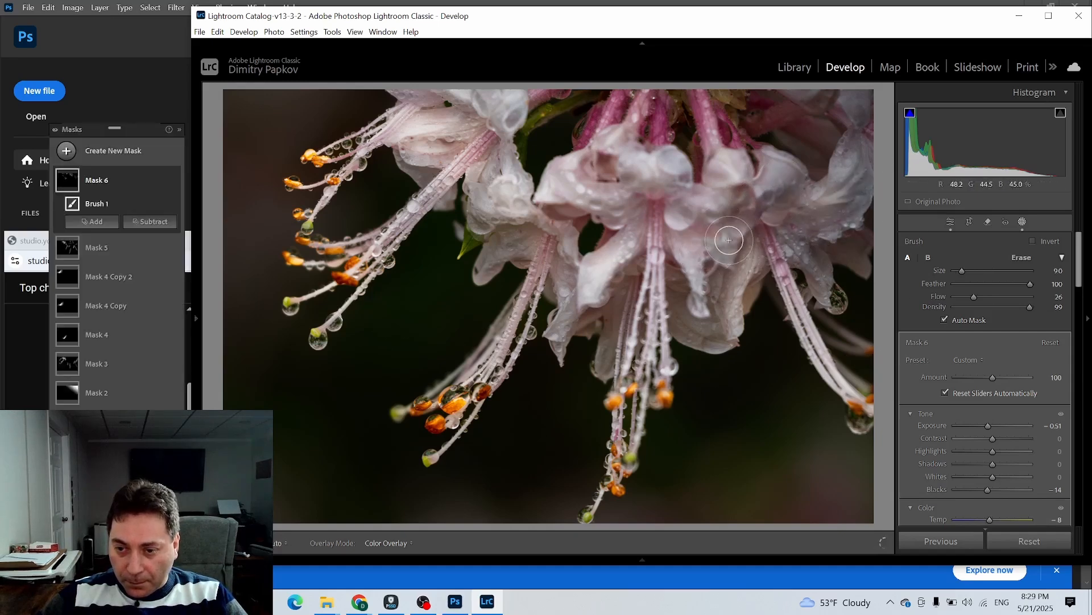
mouse_move(712, 223)
left_mouse_down()
mouse_move(716, 302)
mouse_move(722, 273)
mouse_move(727, 296)
mouse_move(706, 327)
mouse_move(674, 300)
mouse_move(669, 309)
mouse_move(715, 338)
left_mouse_up()
left_click_drag(590, 361, 636, 265)
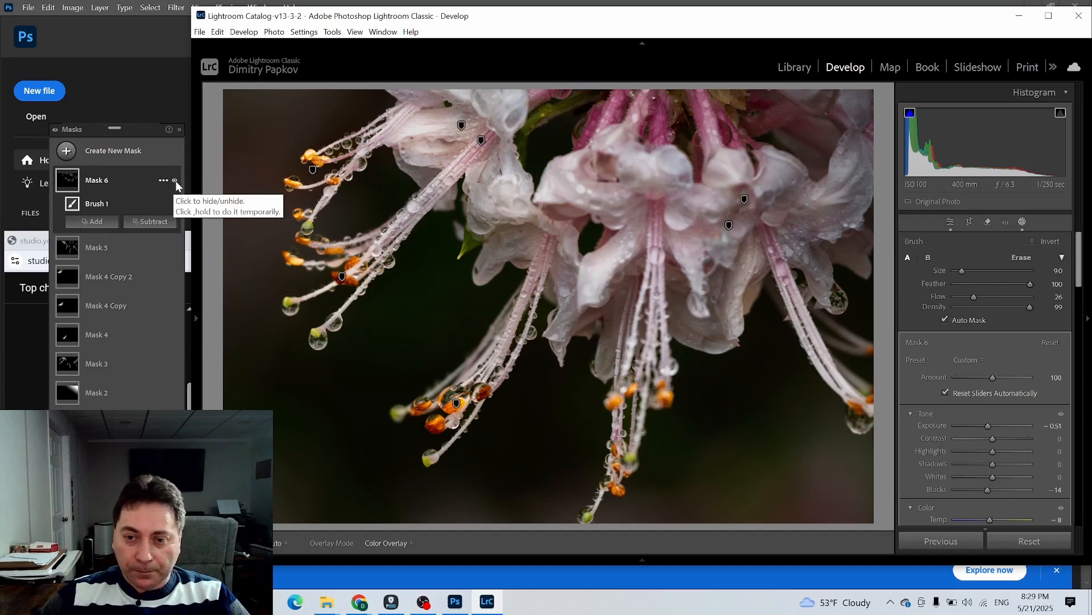
Step: Compare the photo with Mask 6 hidden and shown, and set the mask's Temp to 0 and Whites to 10
left_click(176, 182)
left_click(176, 181)
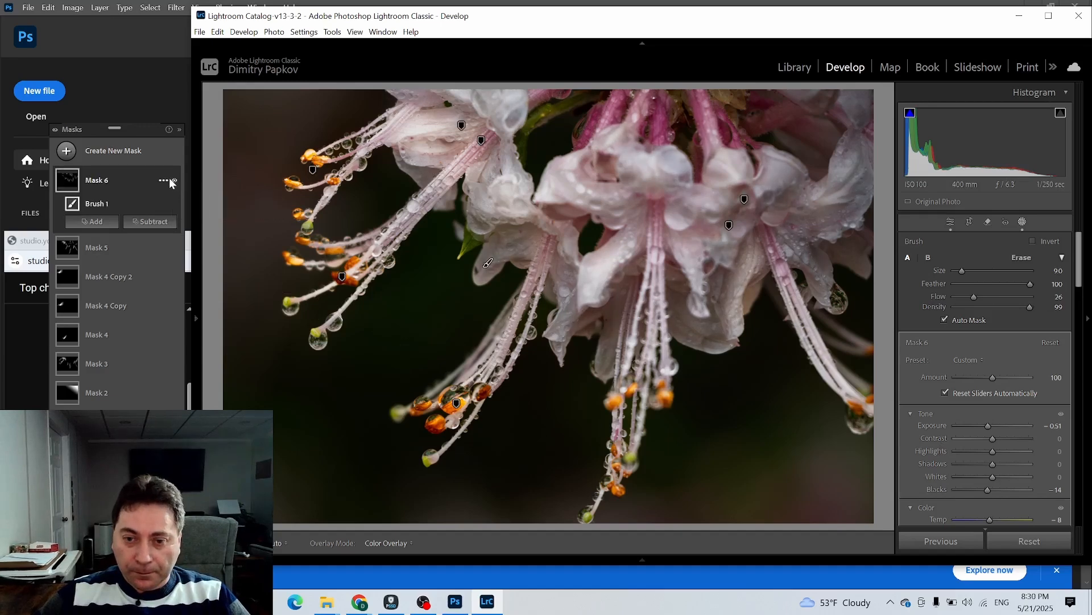
double_click(937, 517)
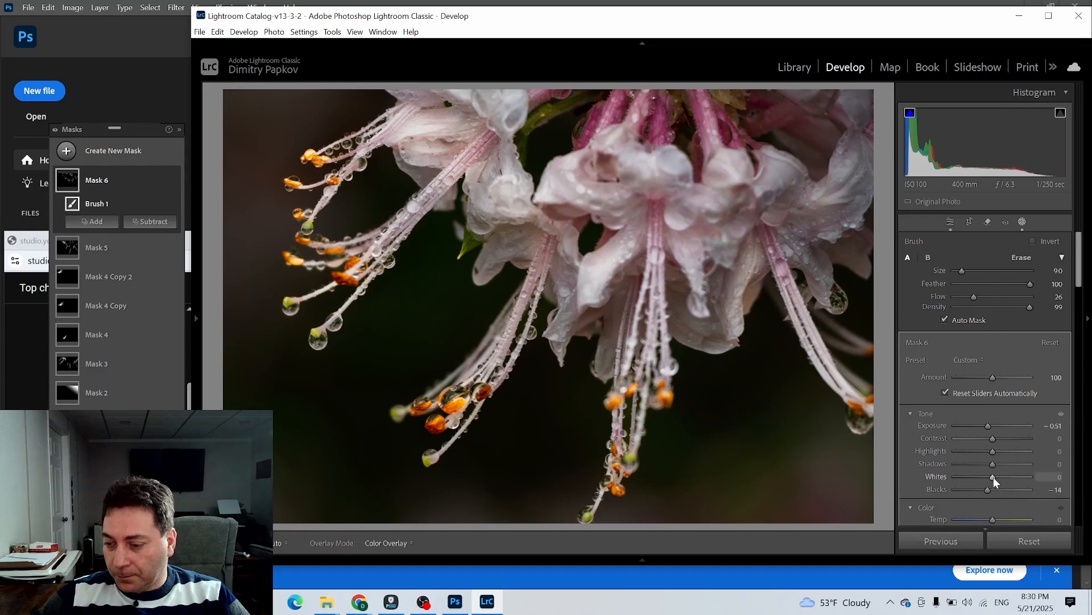
mouse_move(1007, 476)
left_mouse_down()
mouse_move(988, 476)
mouse_move(997, 475)
left_mouse_up()
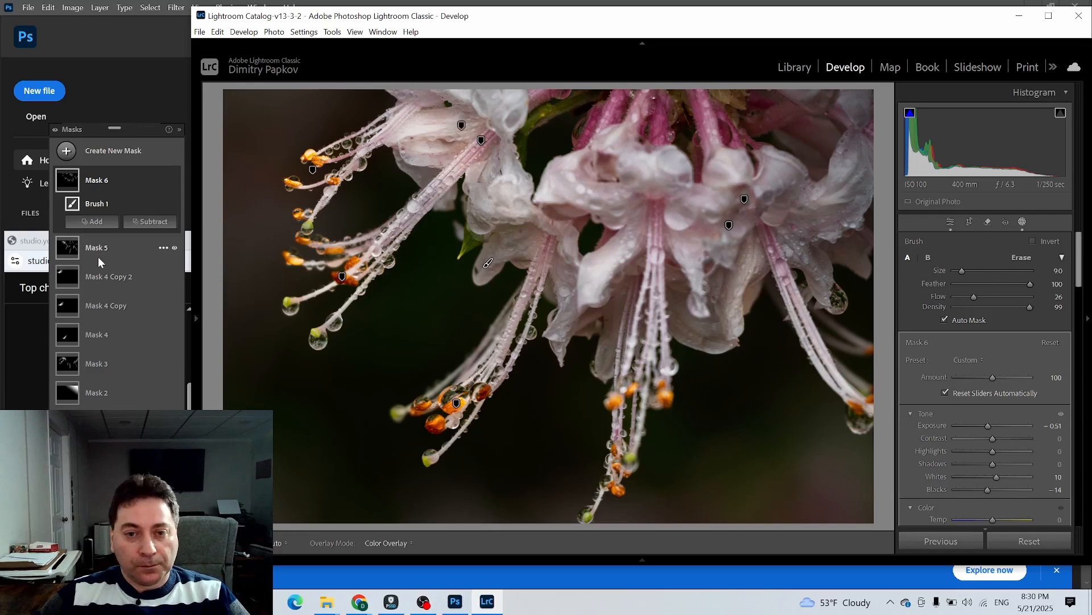
left_click(63, 182)
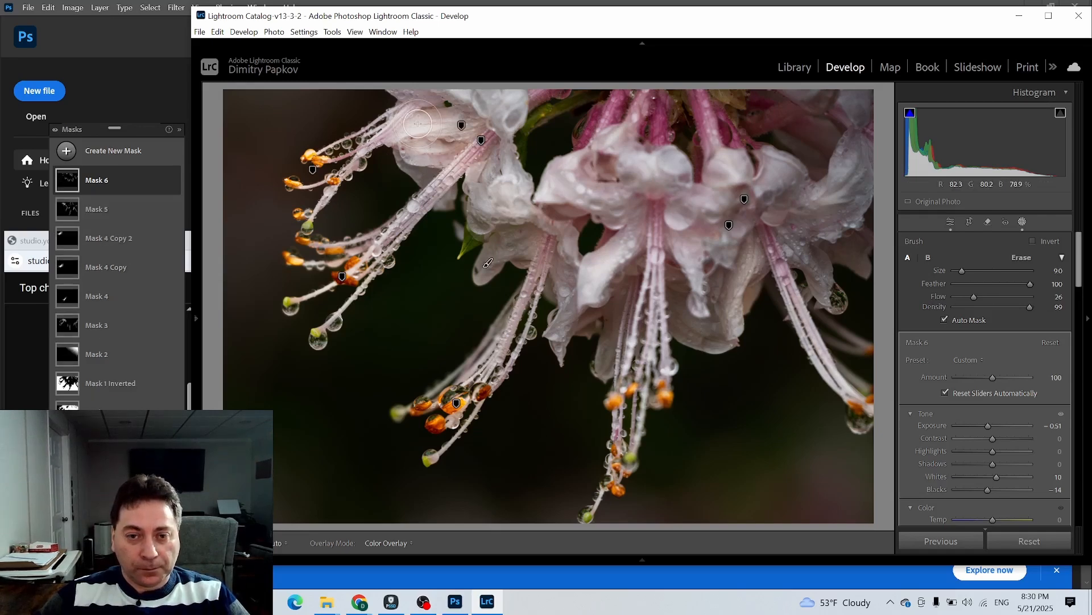
key("h")
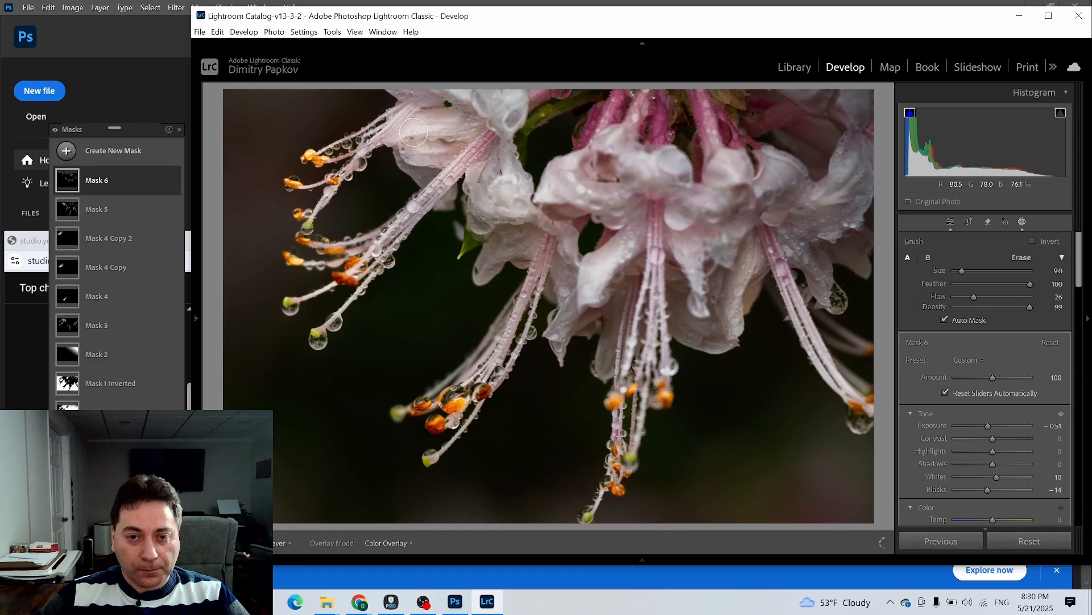
key("h")
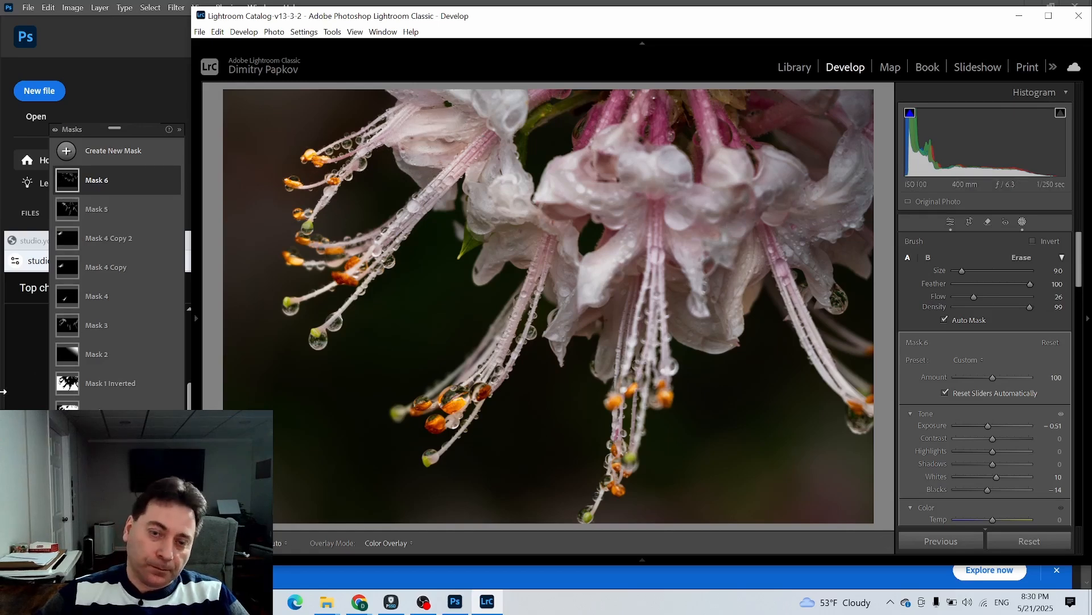
Step: Create a radial gradient mask as a wide ellipse centred on the upper middle of the flowers, extending beyond the photo's side edges
left_click(66, 152)
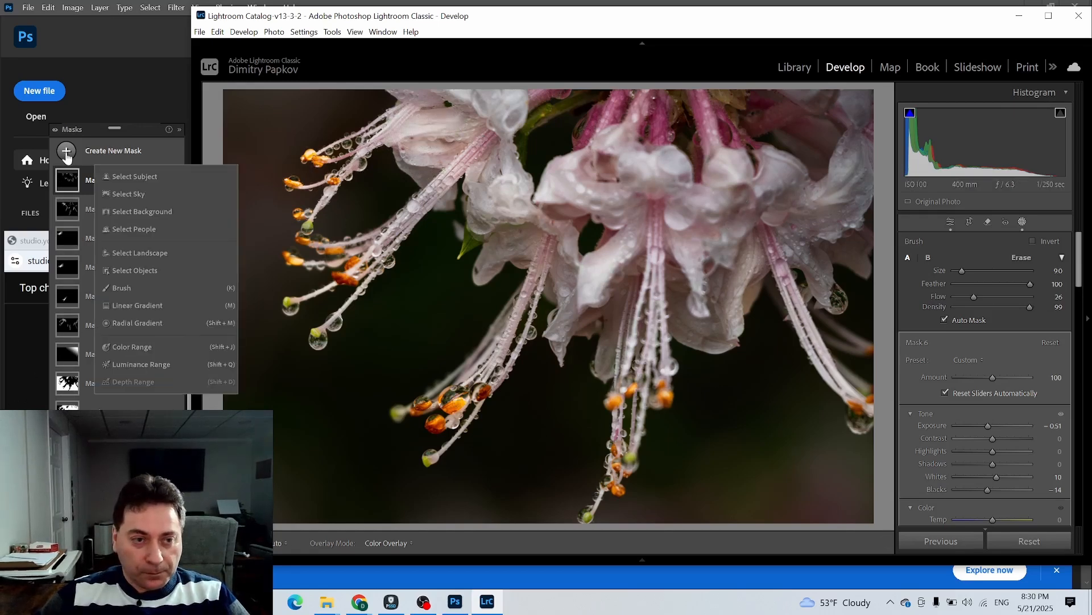
left_click(130, 324)
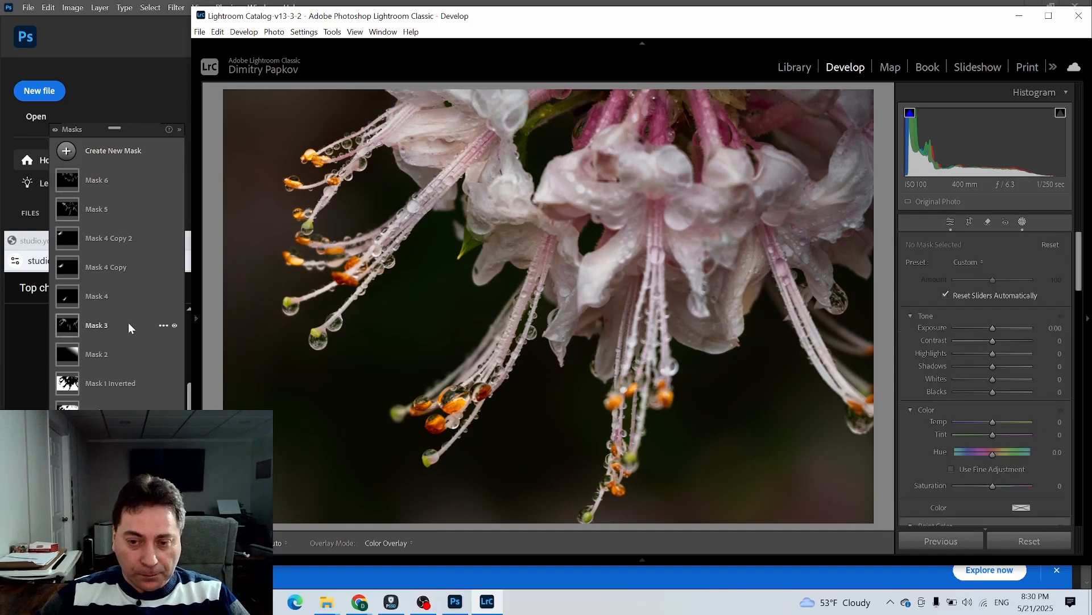
mouse_move(199, 327)
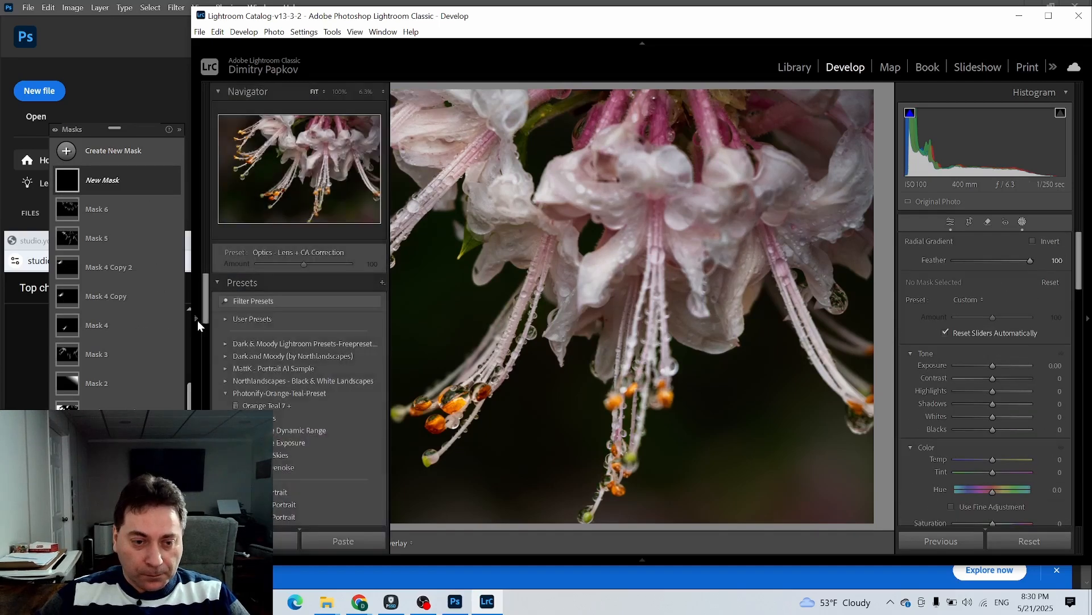
left_click(370, 91)
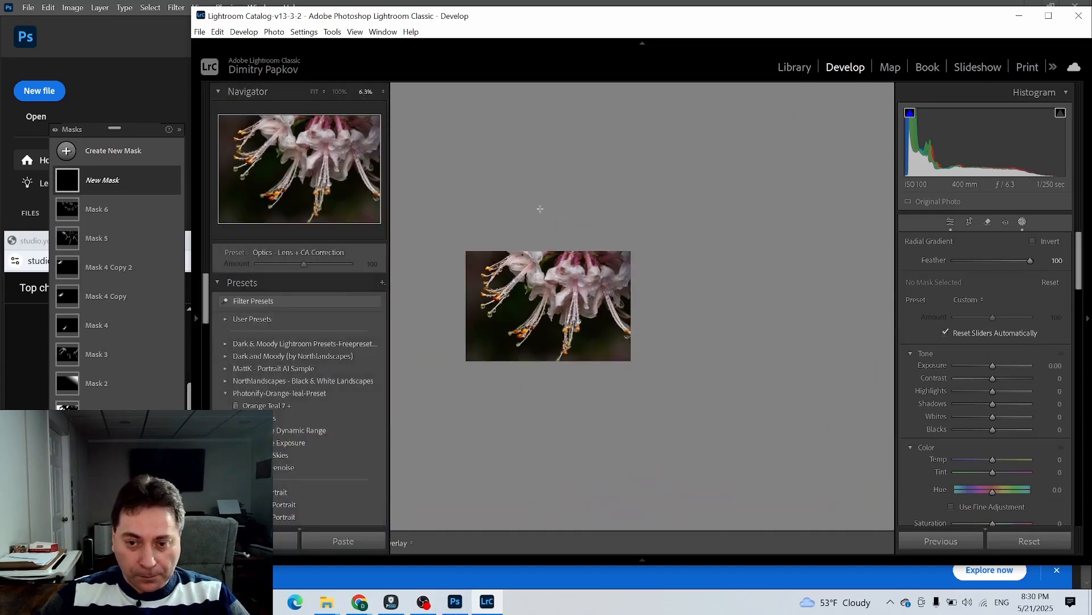
mouse_move(553, 262)
left_mouse_down()
mouse_move(632, 328)
mouse_move(689, 339)
left_mouse_up()
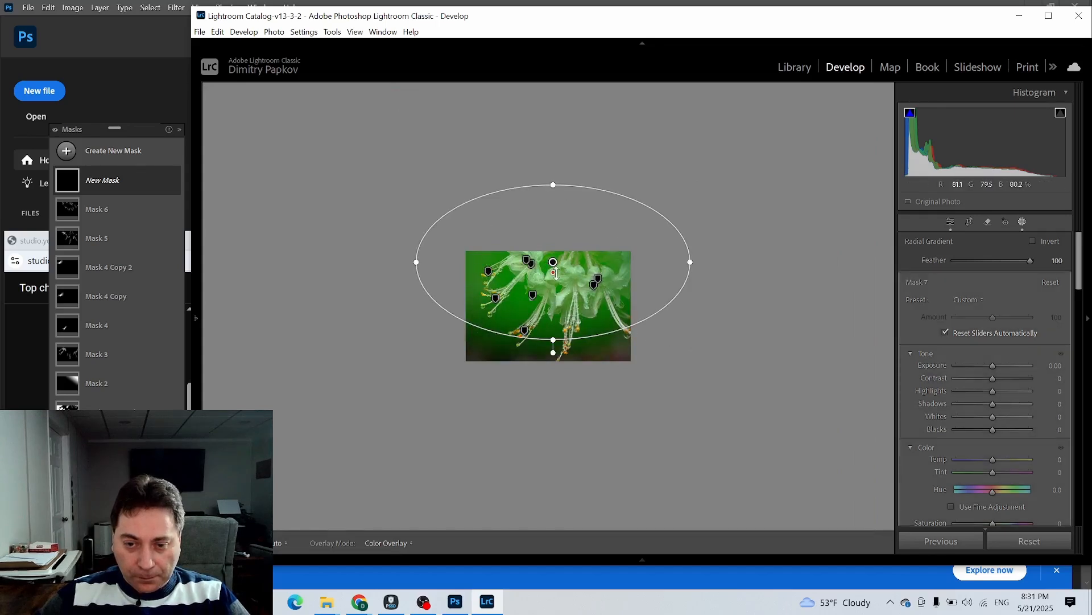
Step: Set the radial gradient's Feather to 40
left_click_drag(554, 275, 604, 330)
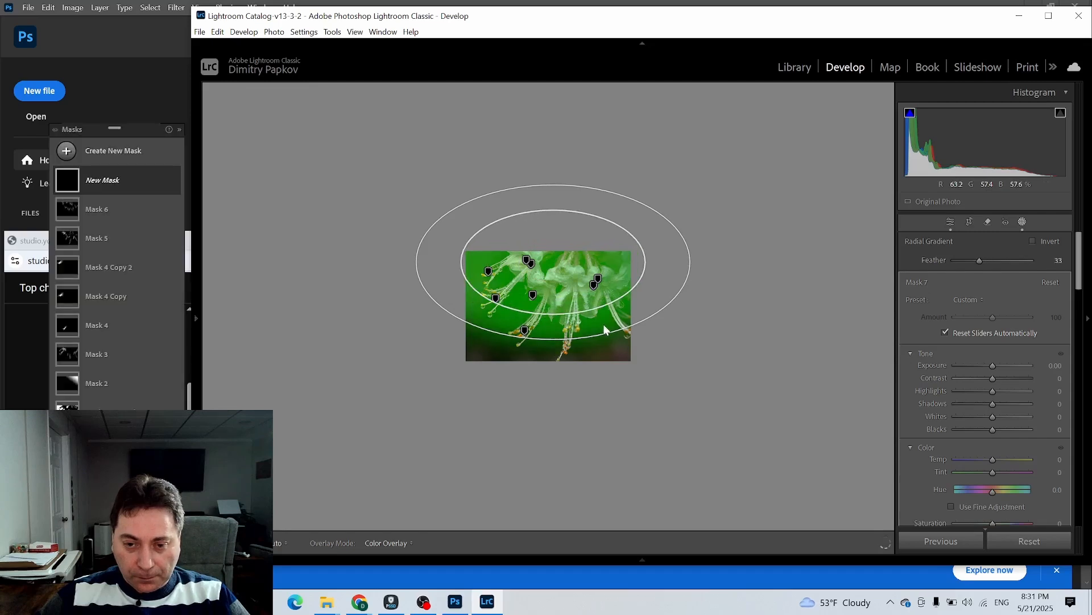
left_click(555, 317)
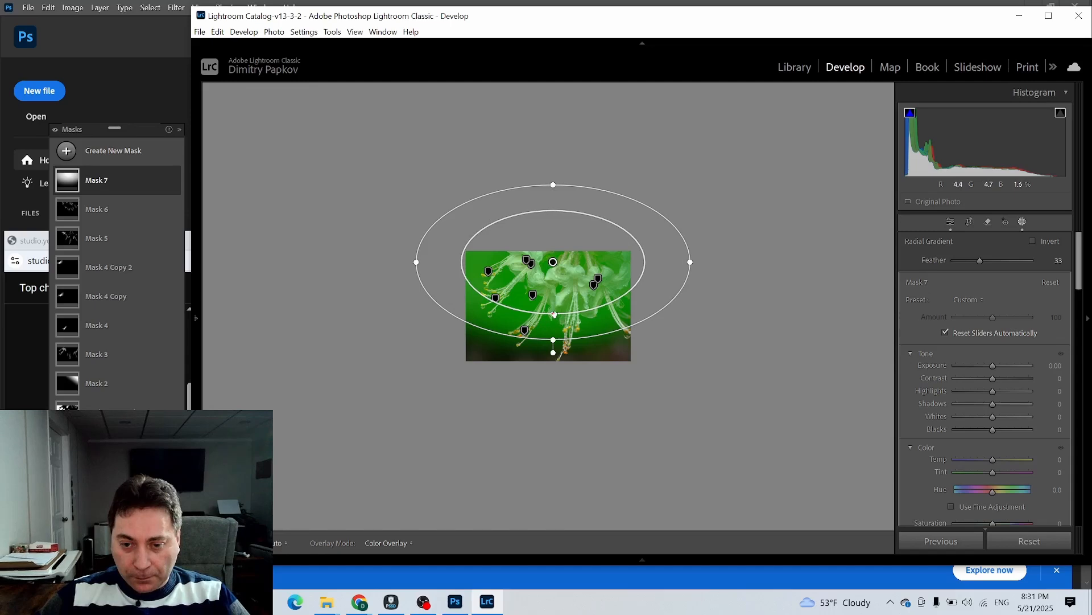
left_click_drag(555, 314, 553, 308)
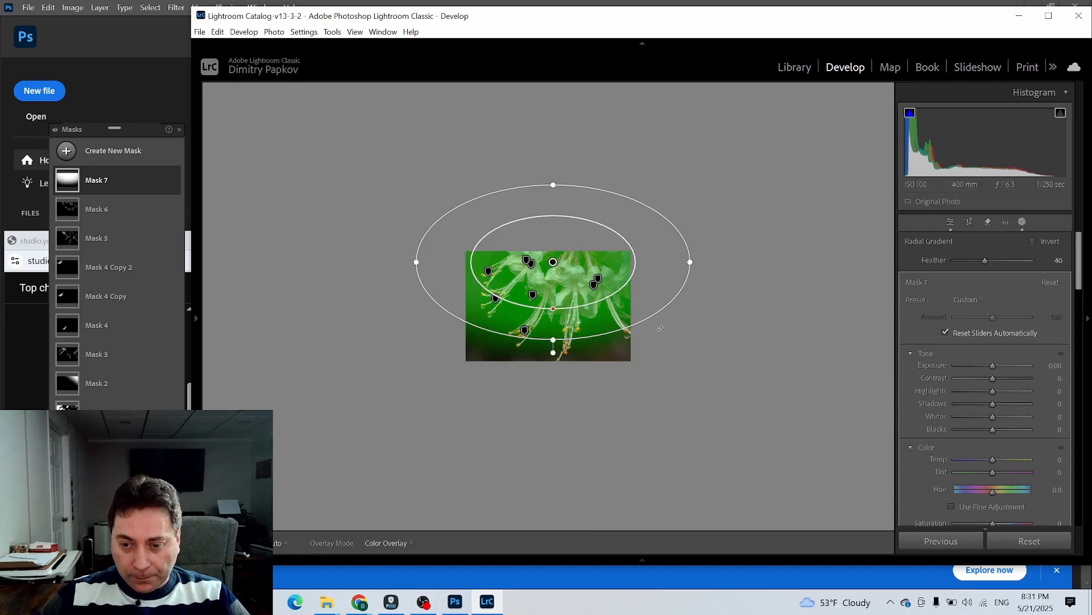
Step: Tilt the radial gradient slightly clockwise, enlarge its height and move it down so it surrounds the flowers and stamens
left_click_drag(664, 344, 660, 350)
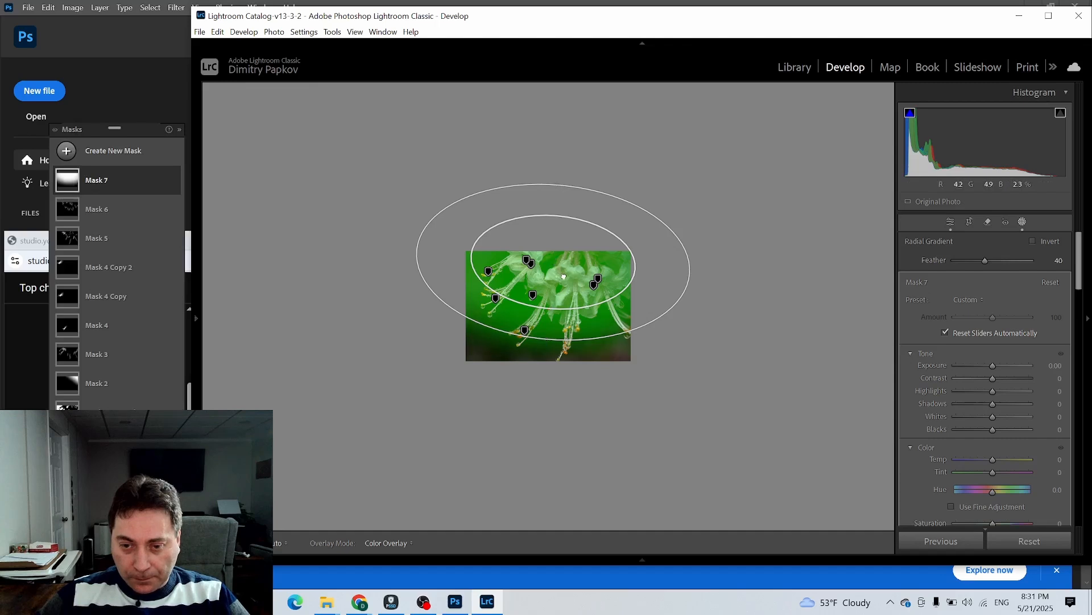
left_click_drag(585, 285, 562, 286)
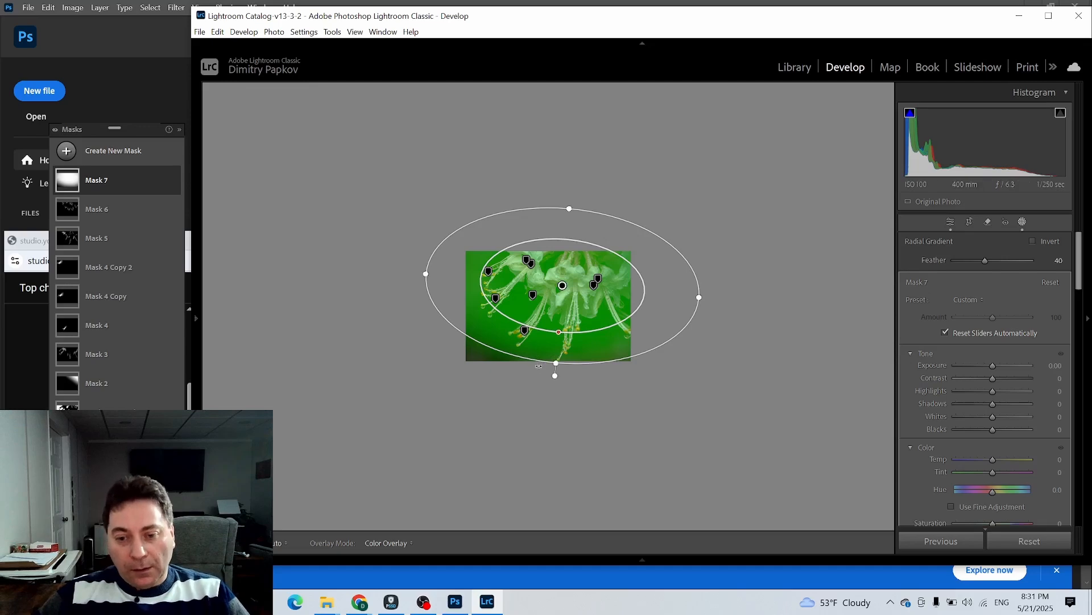
left_click_drag(557, 367, 557, 389)
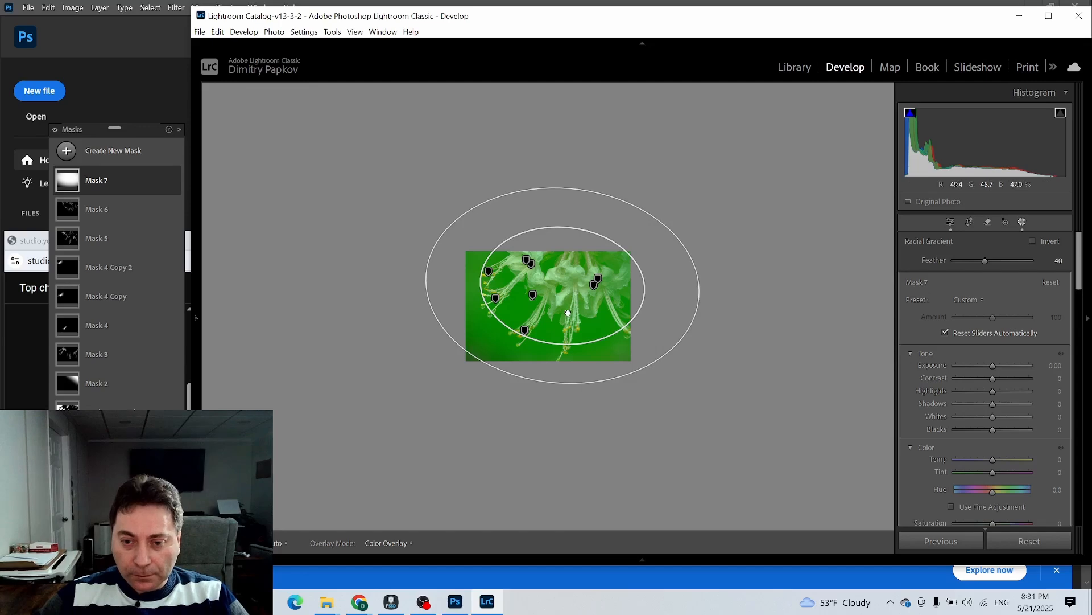
left_click_drag(563, 286, 557, 298)
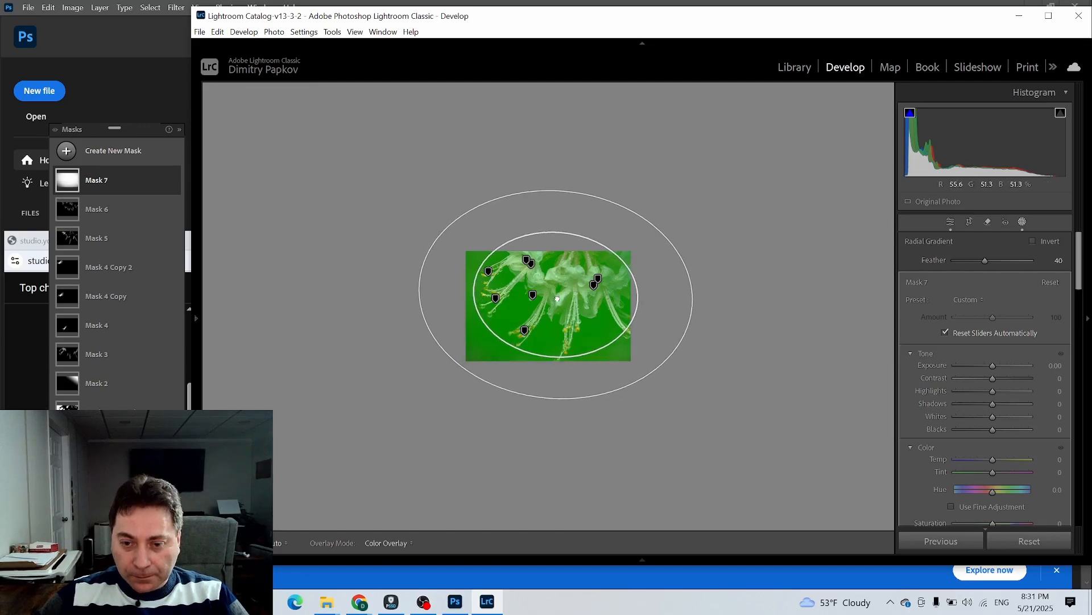
Step: Invert the radial gradient, shift it slightly lower over the flowers, and reduce its Exposure to darken the photo's edges
left_click(1040, 241)
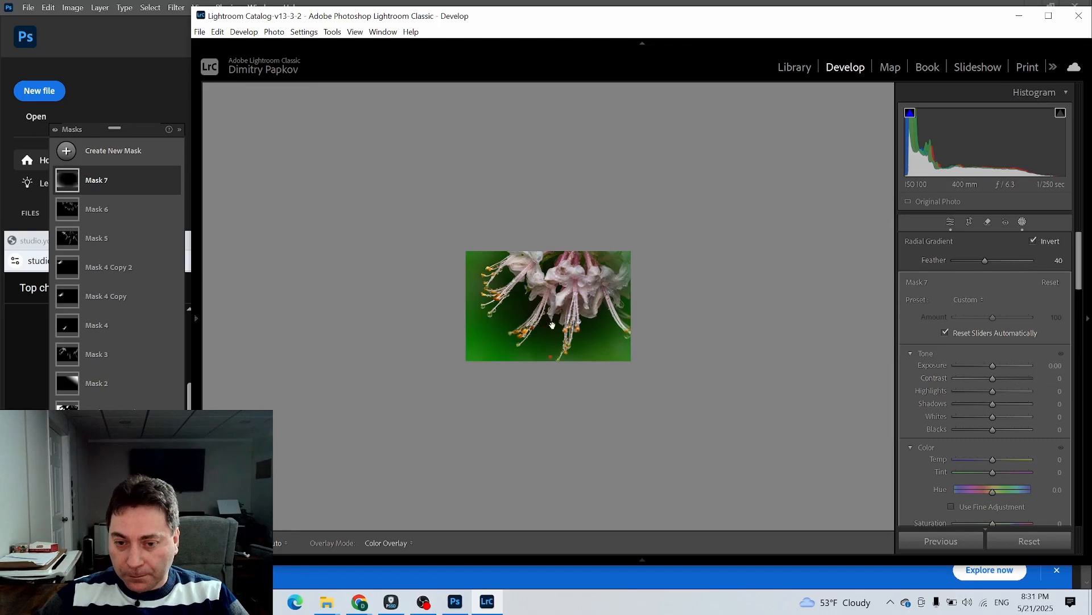
mouse_move(555, 296)
left_click_drag(556, 294, 552, 301)
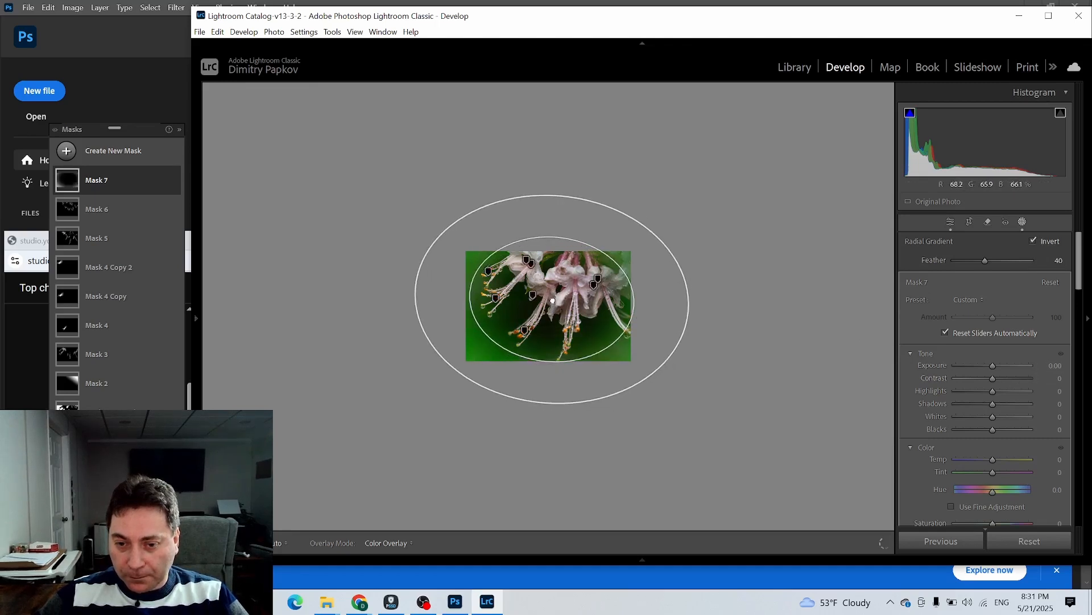
mouse_move(991, 367)
left_mouse_down()
mouse_move(968, 366)
mouse_move(987, 372)
left_mouse_up()
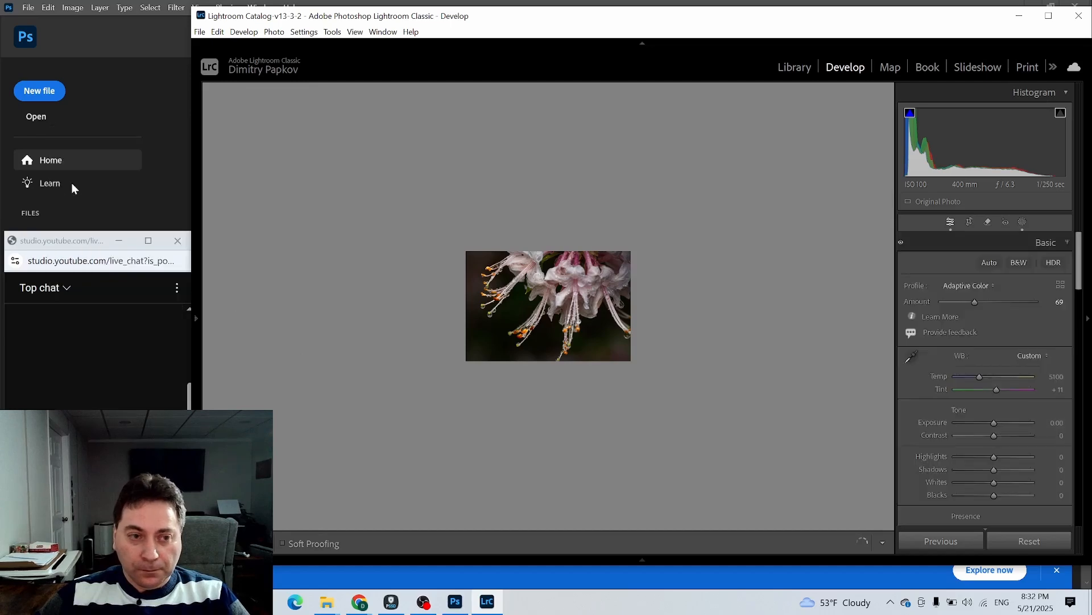
Step: Compare the photo with Mask 7 hidden and shown
left_click(1022, 221)
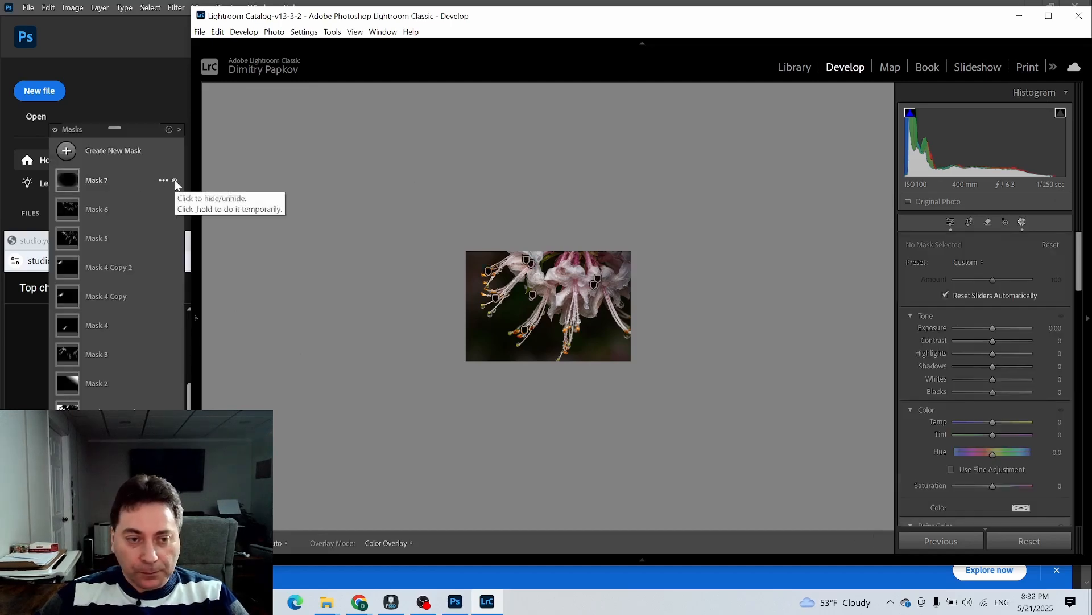
left_click(175, 180)
left_click(176, 180)
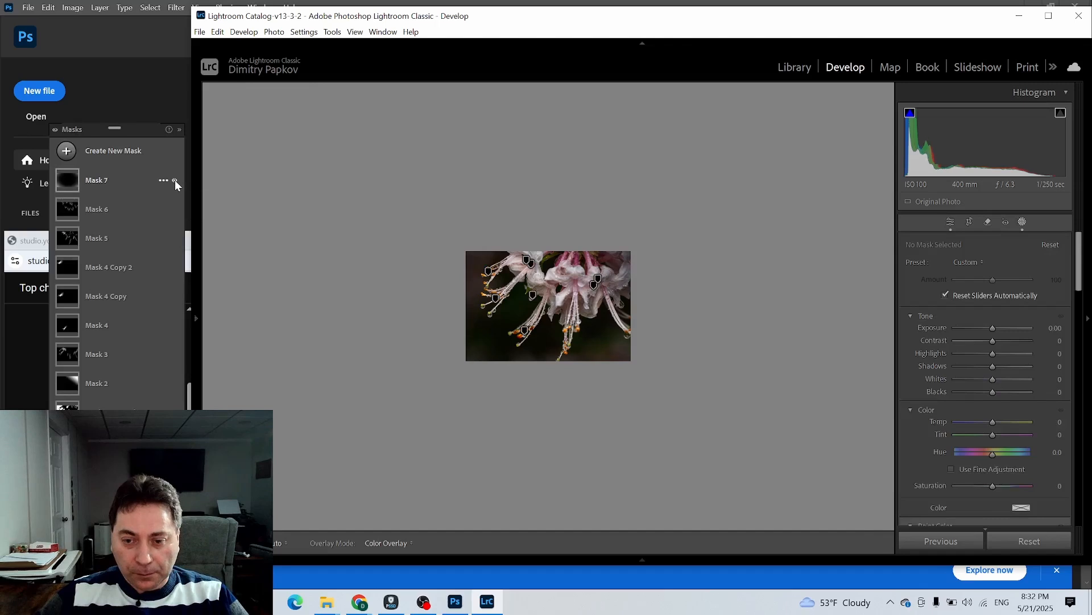
left_click(175, 180)
left_click(175, 179)
Step: Show the photos in the Library grid and rate the edited flower photo two stars
left_click(791, 68)
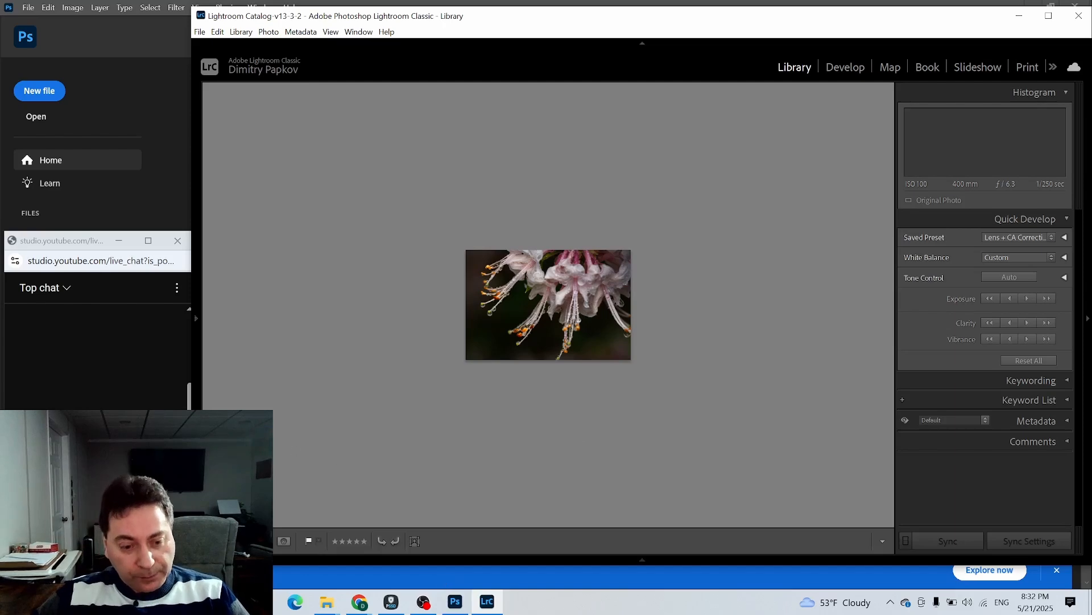
key("g")
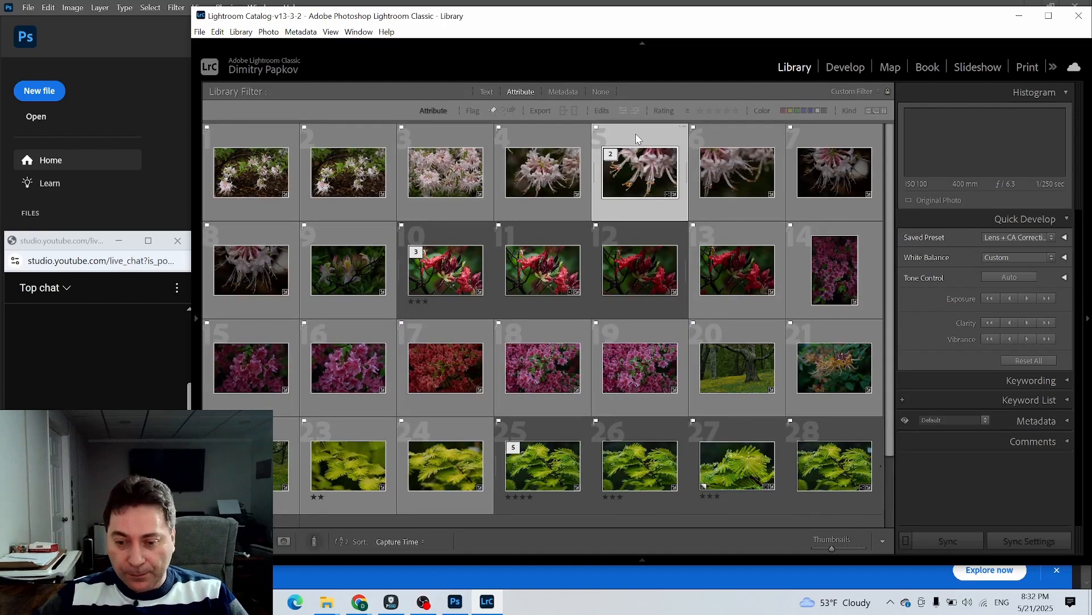
key("2")
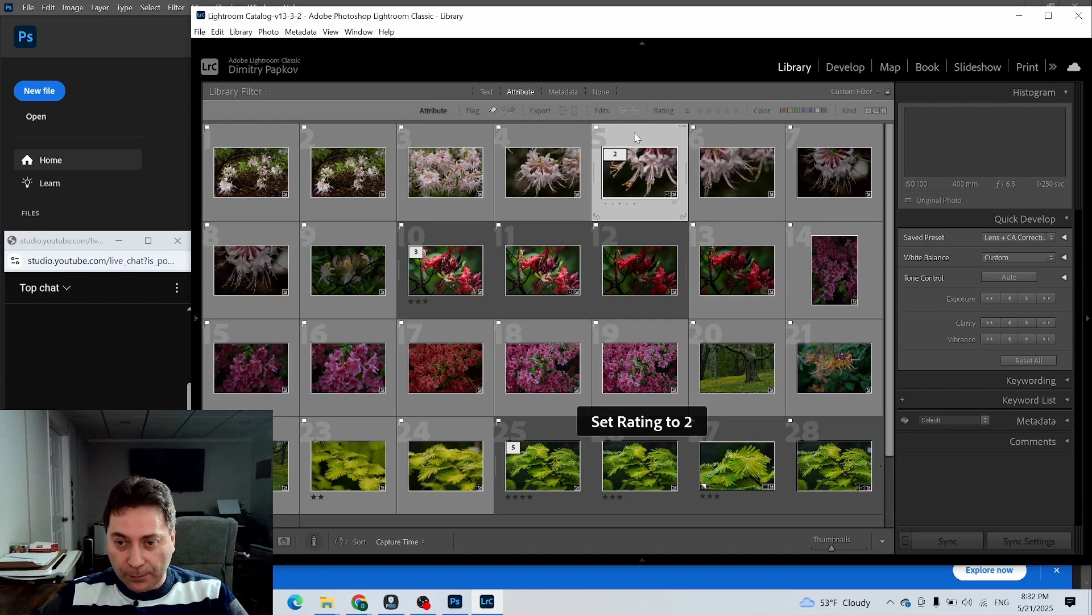
Step: Send the rated flower photo to Adobe Photoshop for editing
right_click(635, 137)
mouse_move(718, 259)
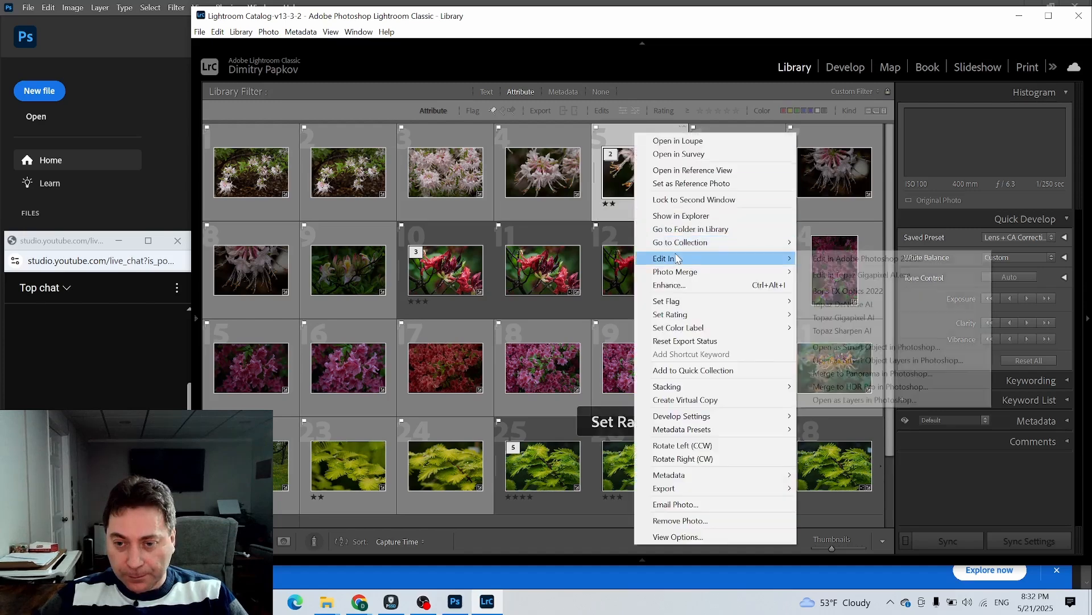
left_click(849, 262)
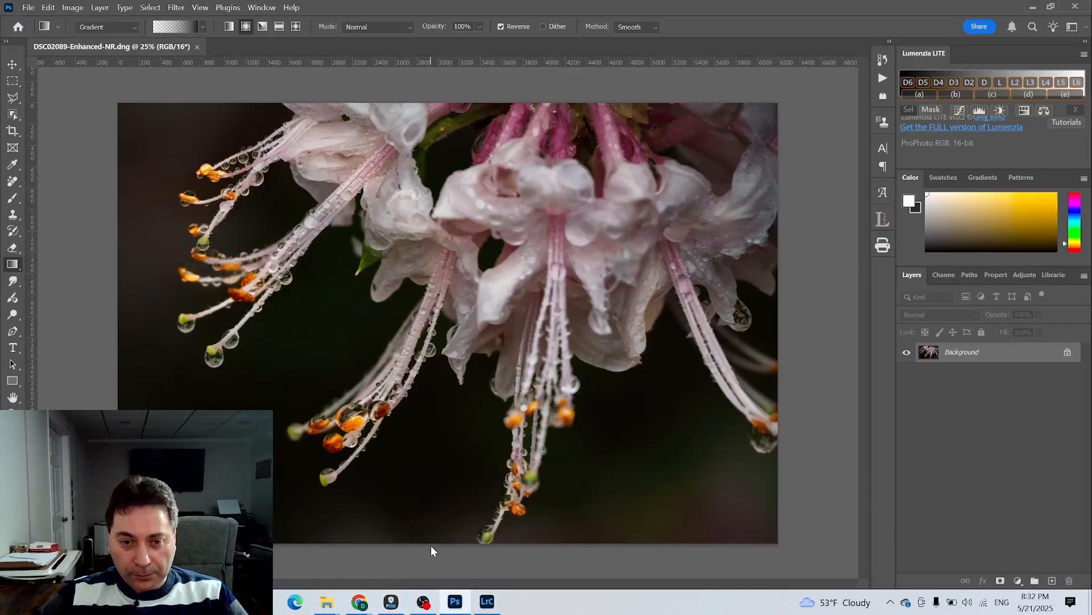
Step: Duplicate the Background layer as Background copy and reapply the last-used filter to the copy for a soft glow
right_click(968, 354)
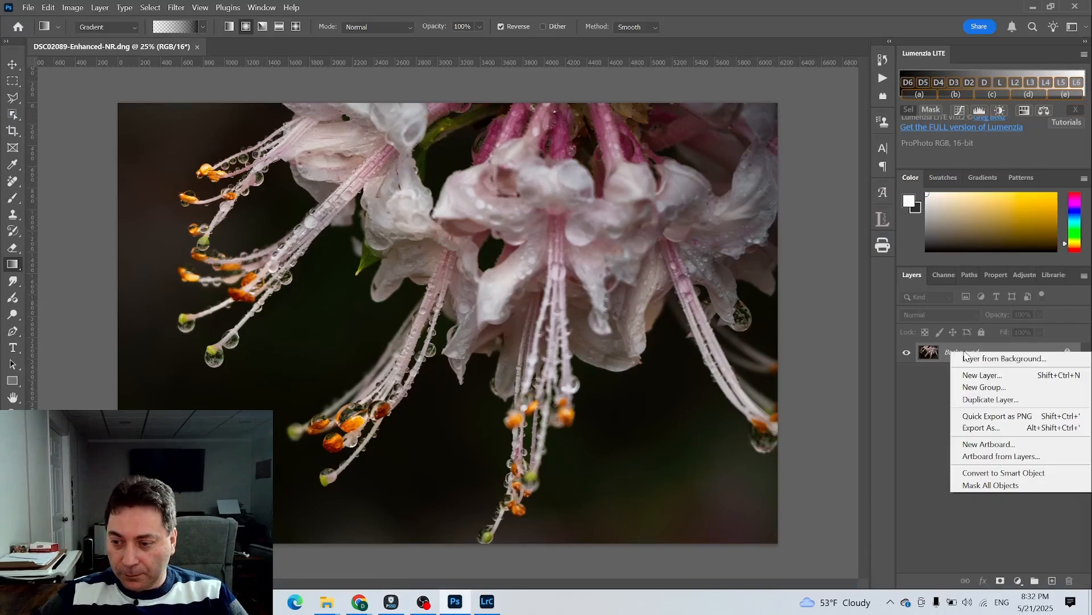
left_click(994, 400)
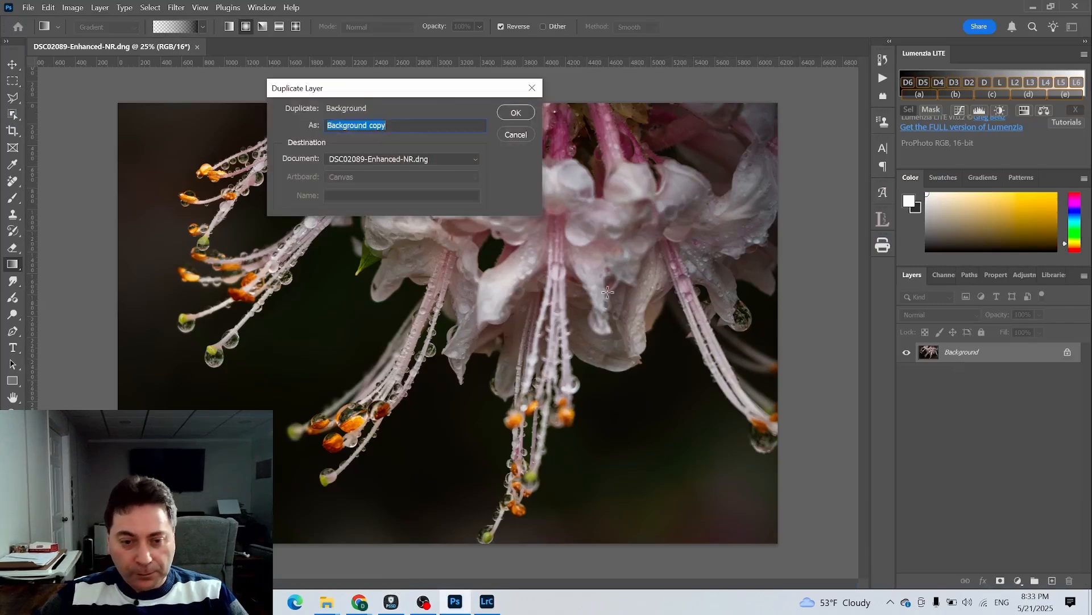
left_click(516, 114)
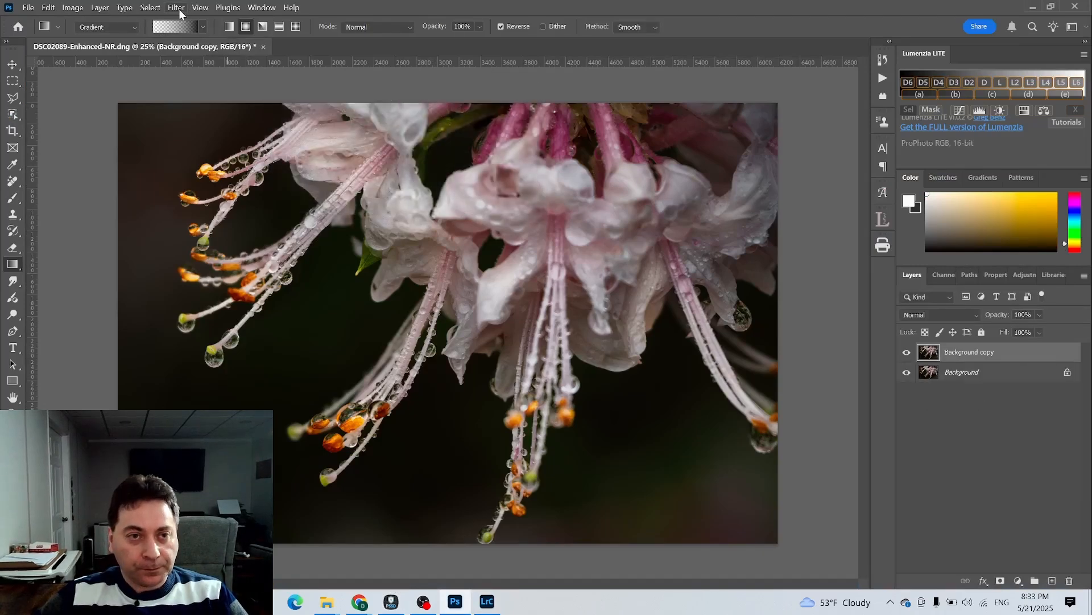
left_click(179, 9)
left_click(183, 26)
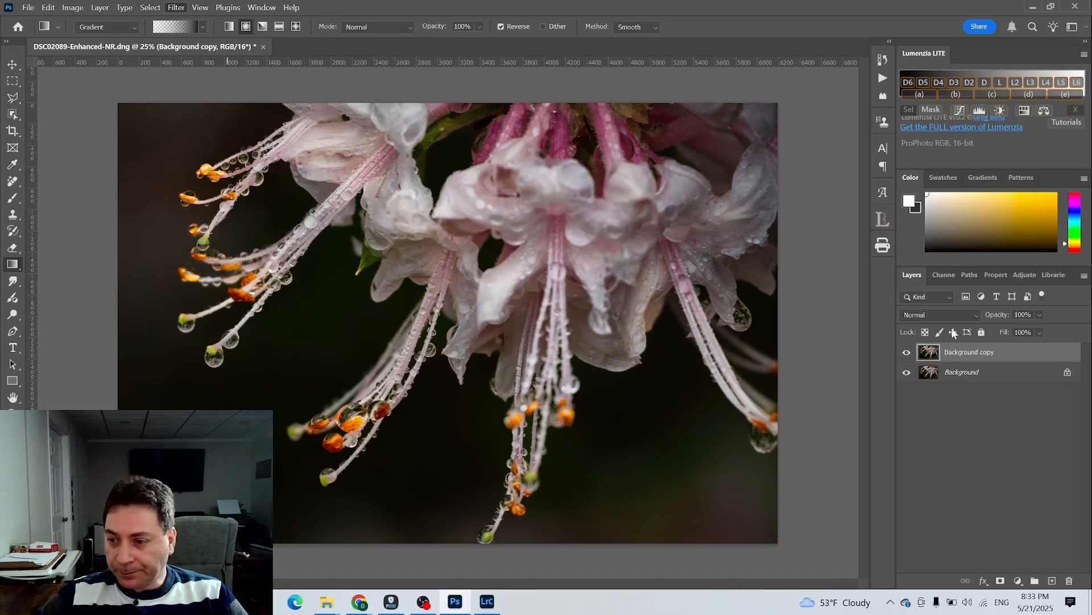
Step: Set the Background copy layer to Lighten blending at 36% opacity
left_click(974, 316)
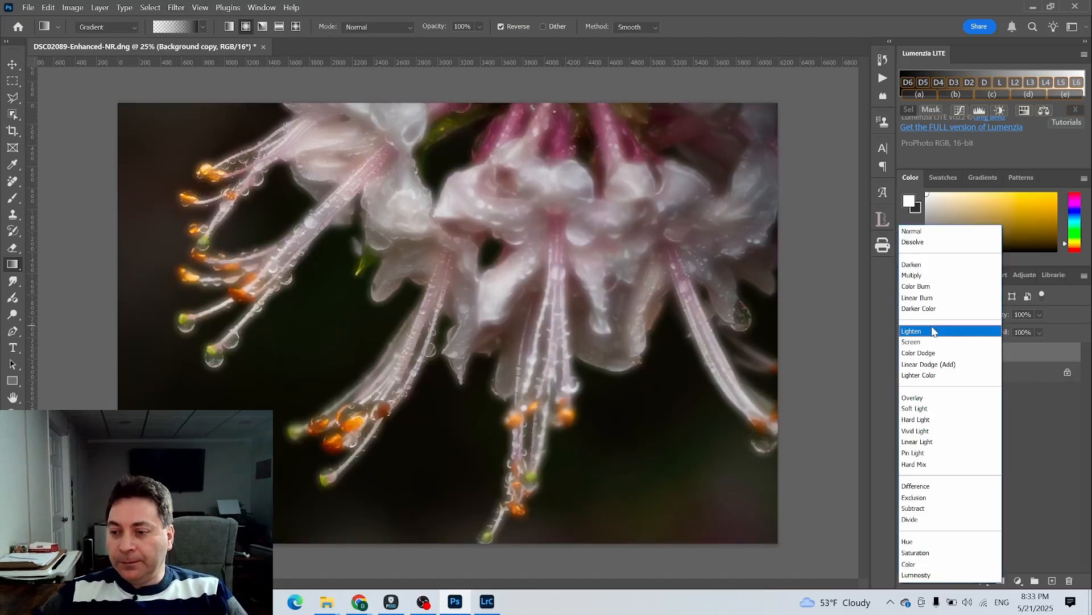
left_click(936, 330)
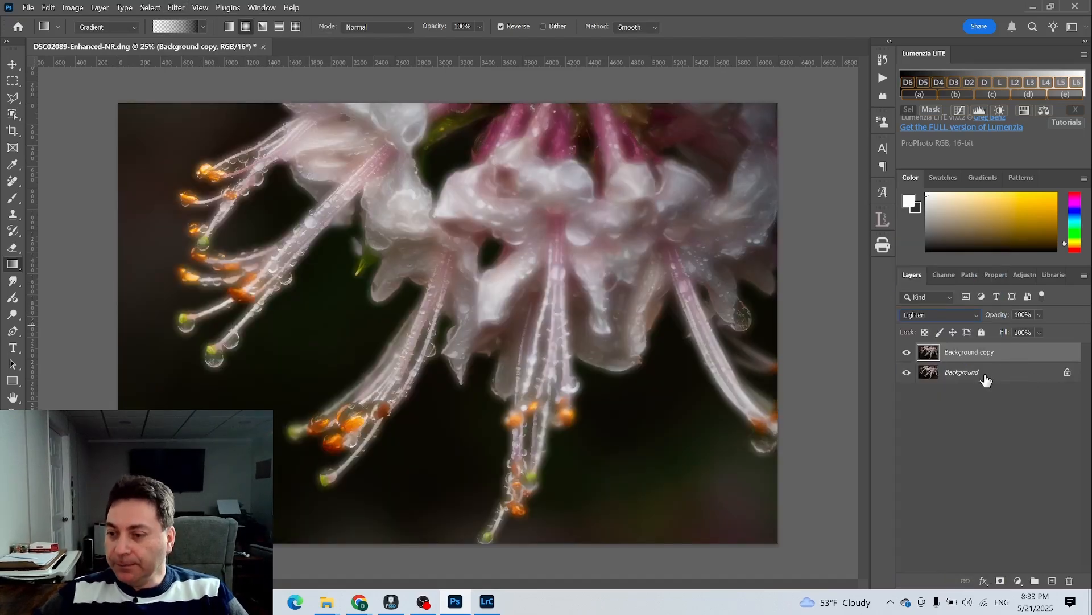
left_click_drag(999, 314, 959, 317)
Step: Add a Brightness/Contrast adjustment clipped to the Background copy, with Brightness 21 and Contrast 75
left_click(1020, 582)
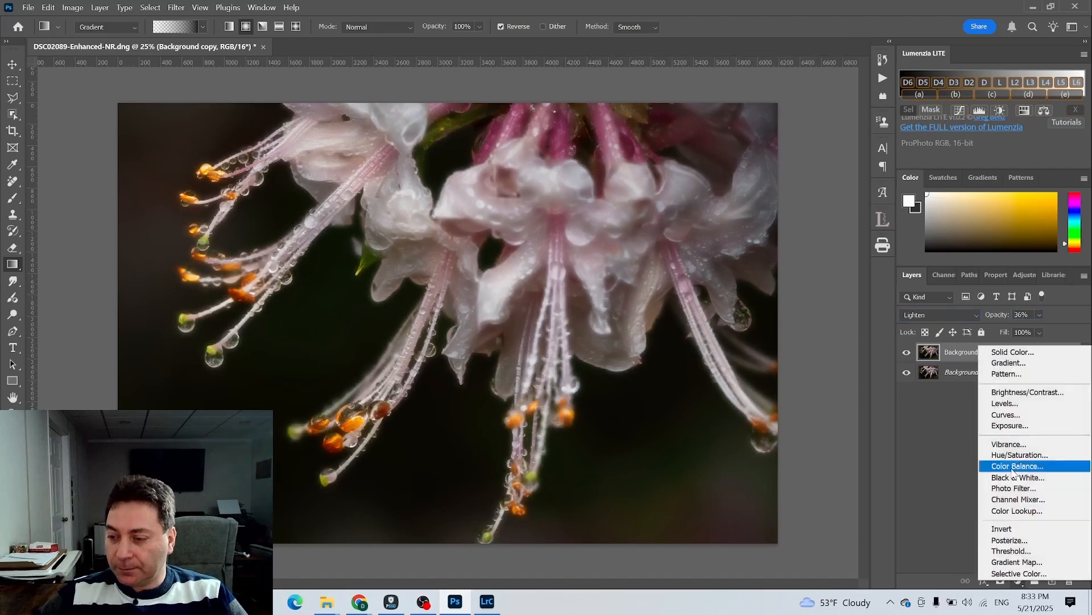
left_click(1022, 392)
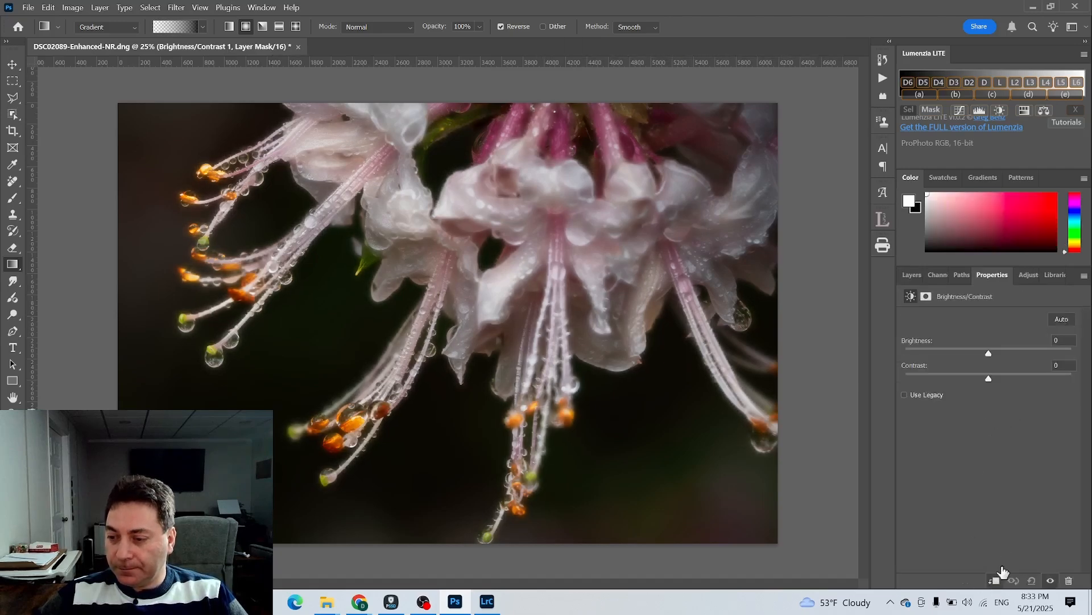
left_click_drag(991, 354, 999, 356)
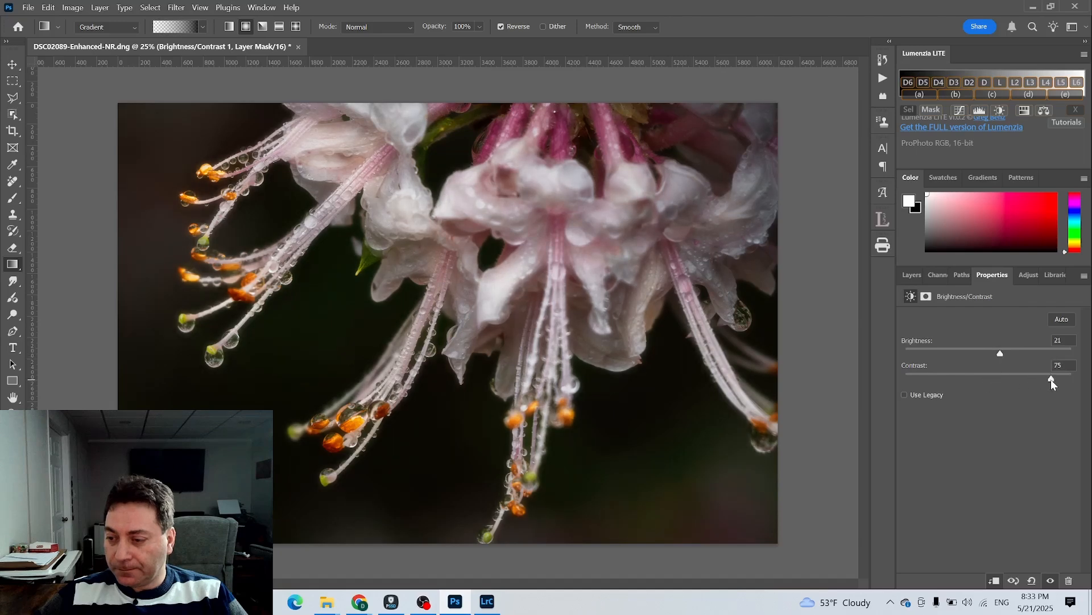
Step: Select the Background copy layer and compare the image with the glow effect hidden and shown
left_click(912, 277)
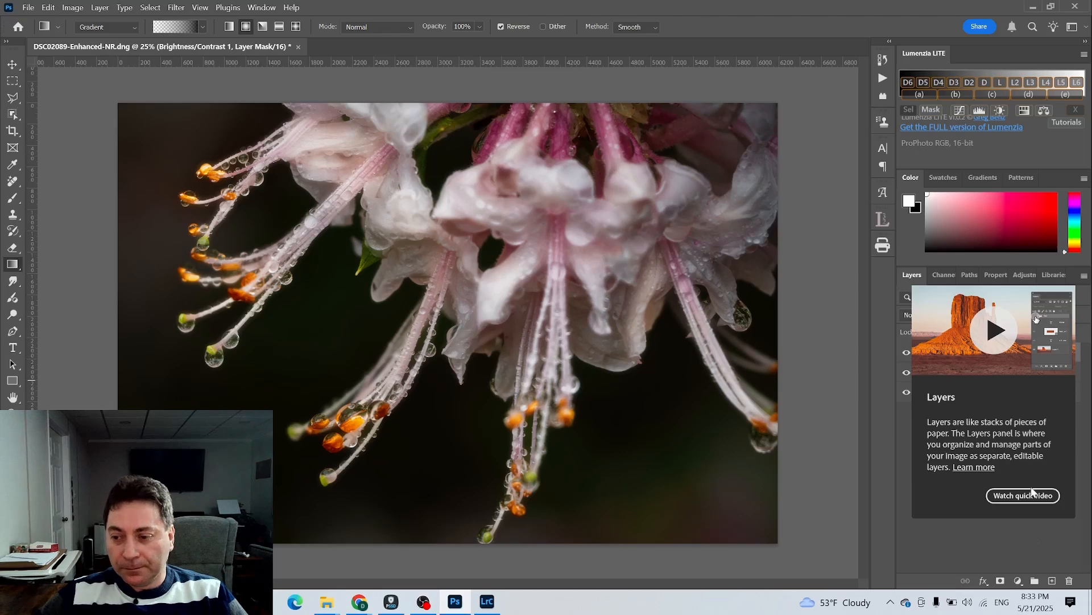
left_click(930, 374)
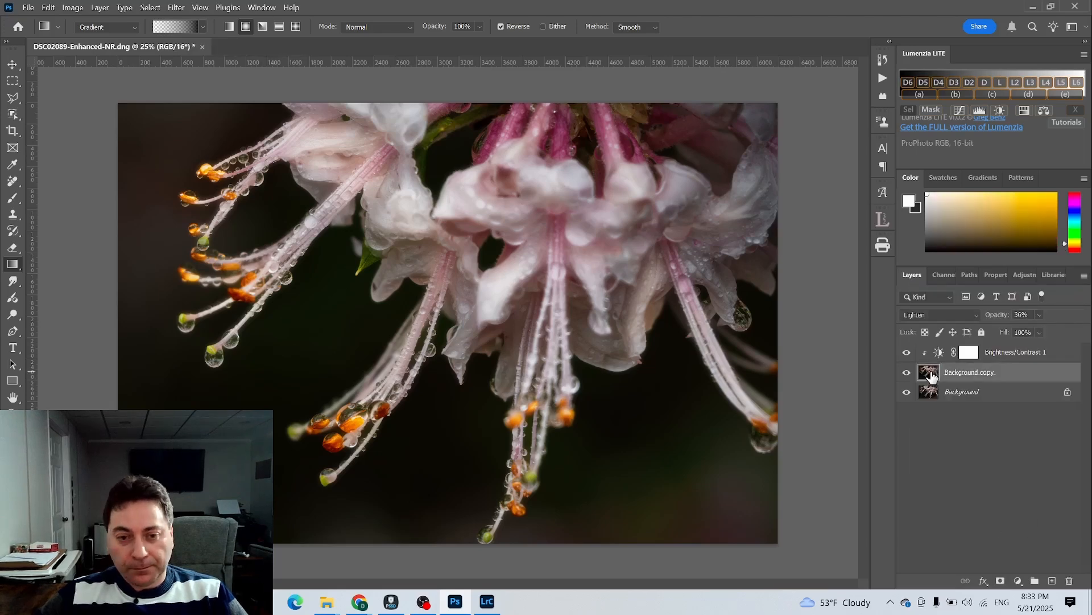
left_click(907, 373)
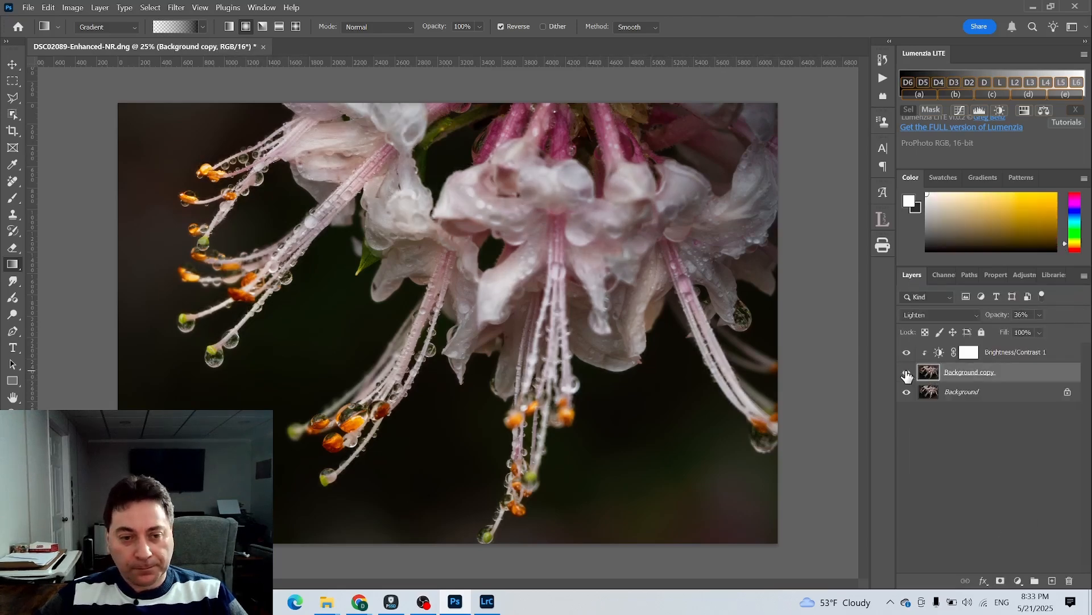
left_click(908, 373)
left_click(907, 373)
left_click(907, 373)
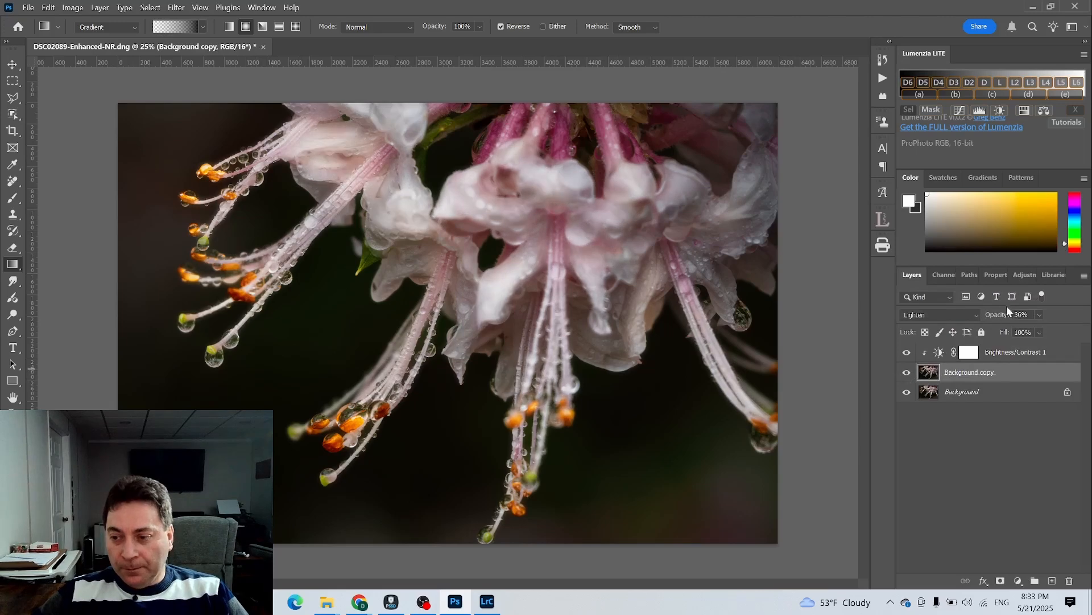
Step: Lower the Background copy's opacity to 23% and check the softer glow by hiding and showing the layer
left_click_drag(1006, 313, 991, 314)
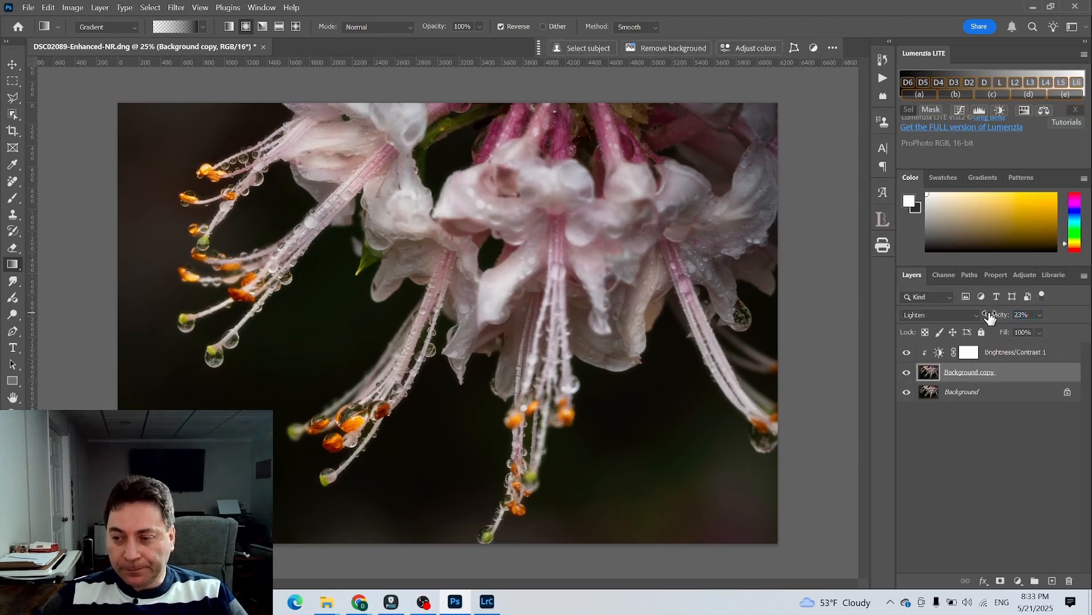
left_click(908, 373)
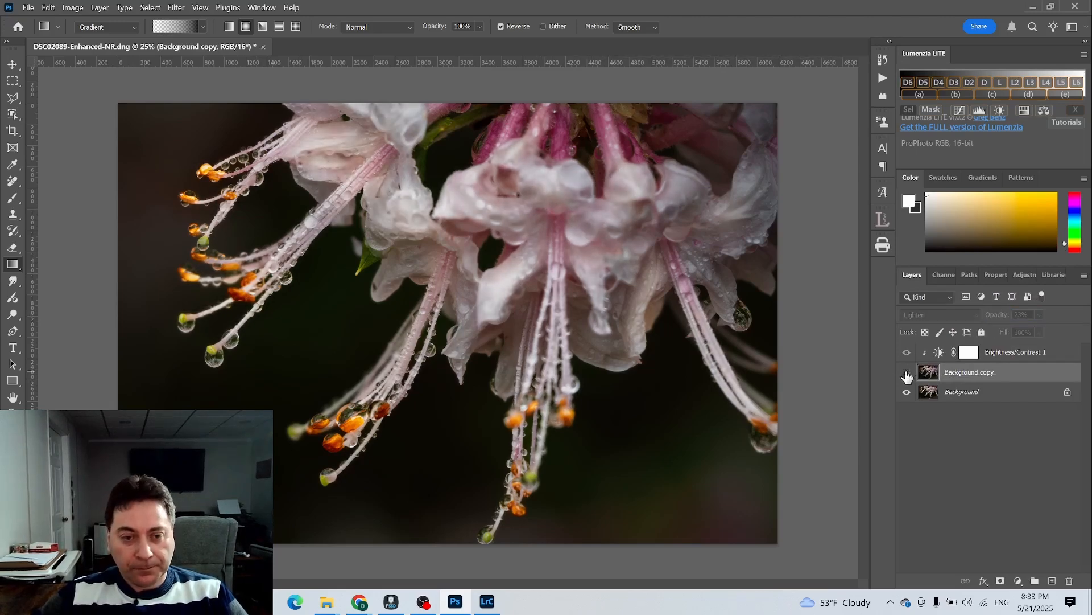
left_click(908, 373)
left_click(907, 373)
left_click(907, 374)
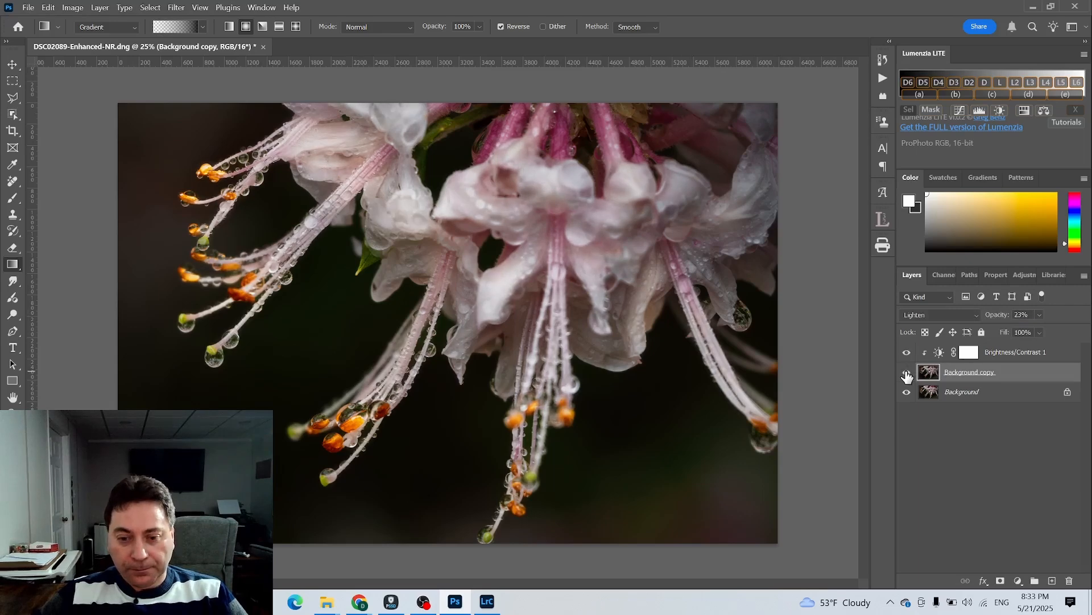
left_click(908, 375)
left_click(908, 374)
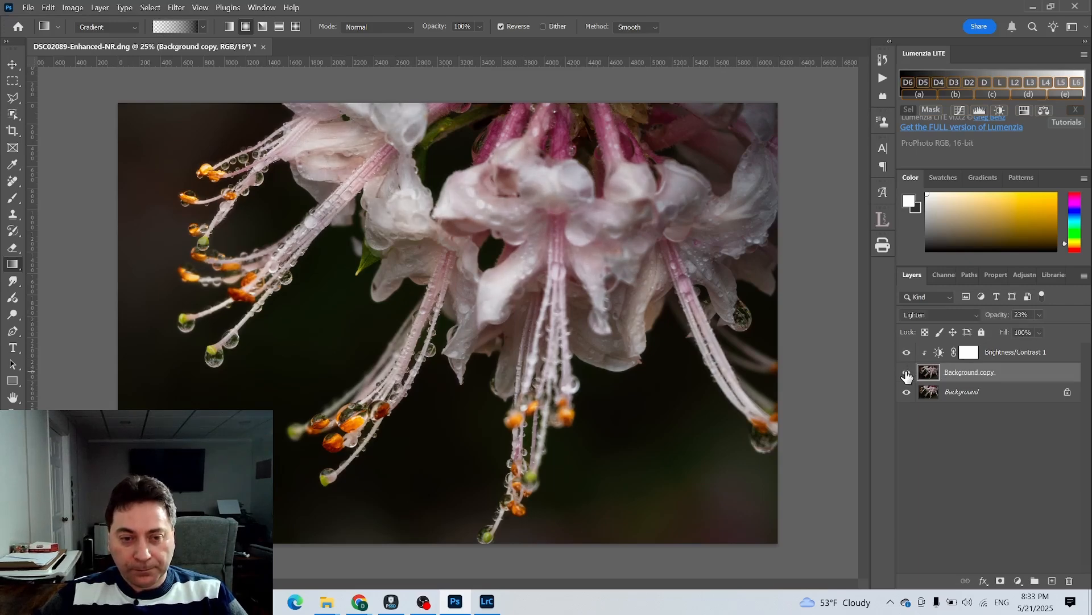
left_click(907, 375)
left_click(908, 375)
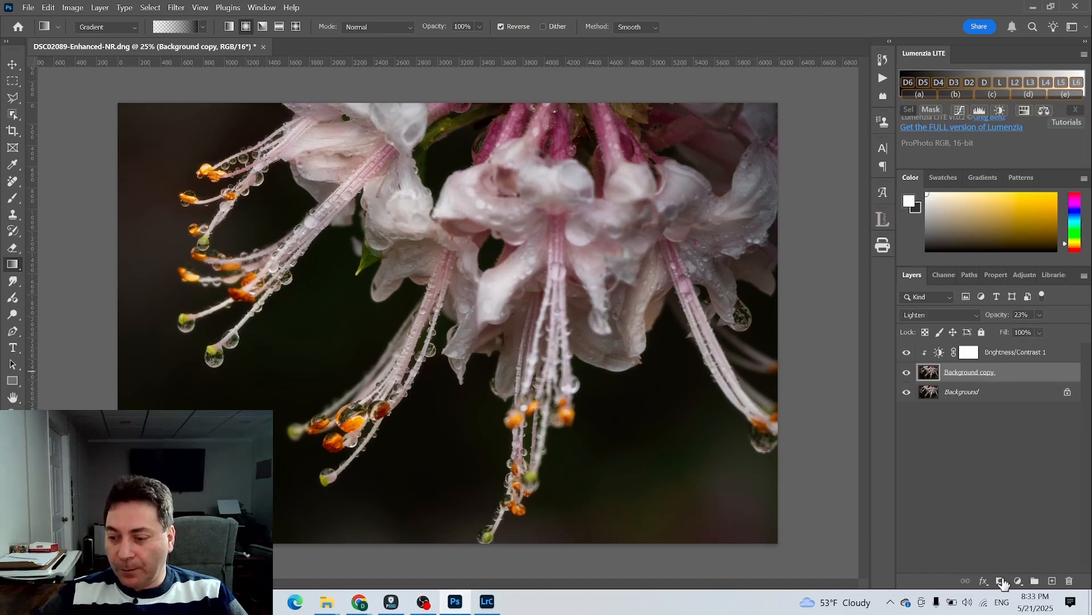
Step: Add a layer mask to Background copy and paint black on it over parts of the flowers with a 500 px brush at 50% opacity, 27% flow
left_click(1002, 581)
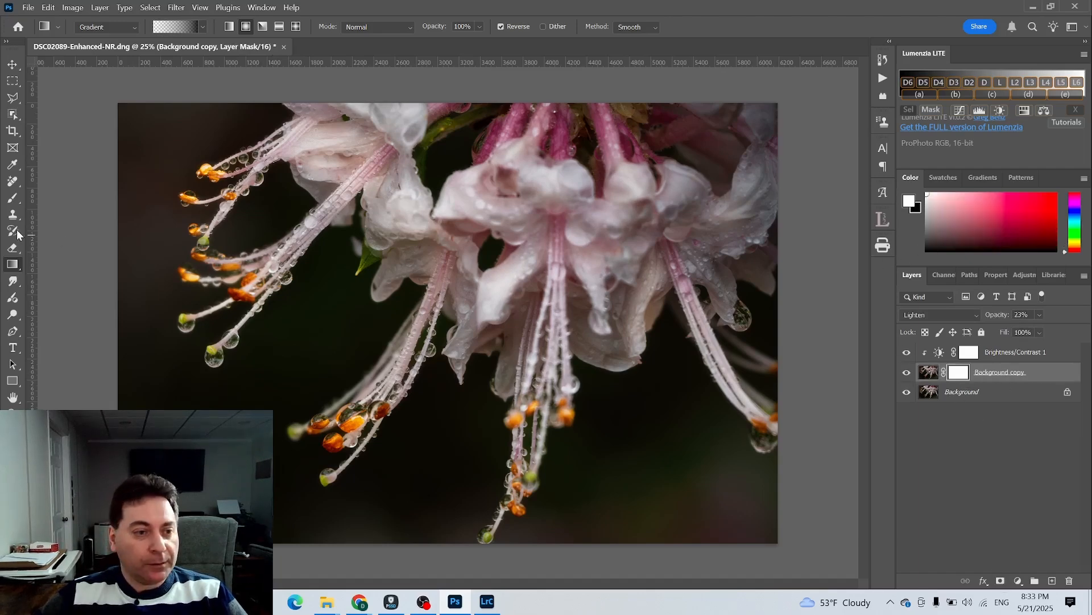
left_click(12, 199)
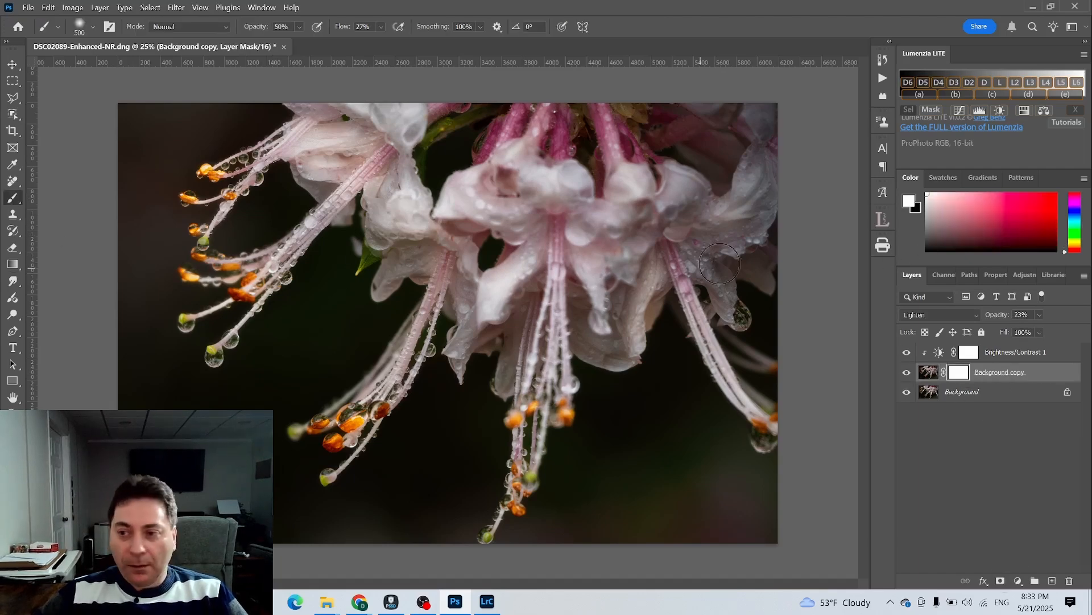
left_click(926, 250)
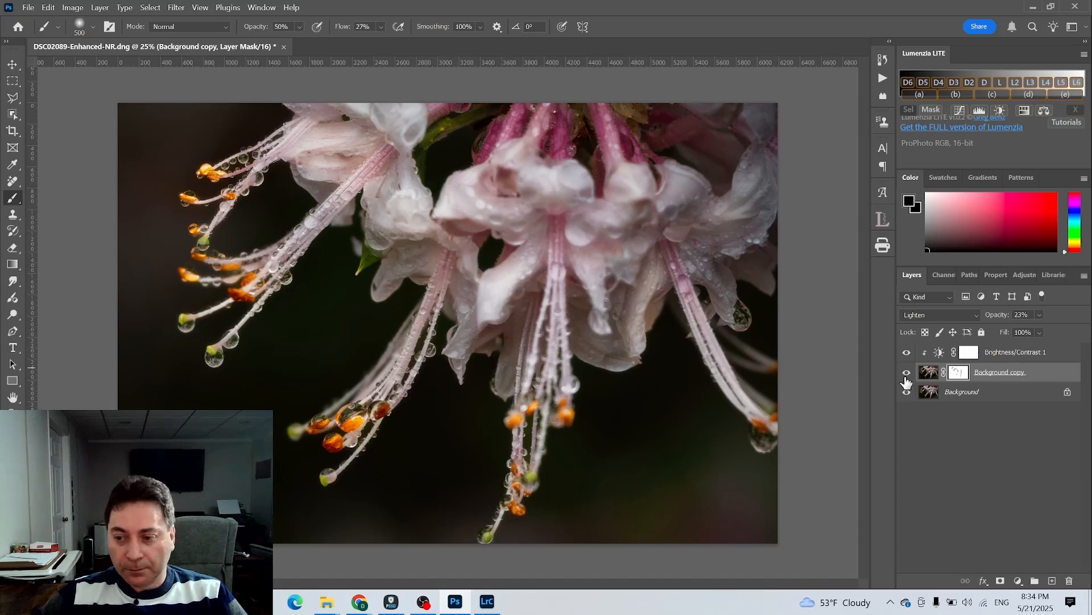
Step: Compare the flower image with the masked Background copy glow layer repeatedly hidden and shown
left_click(907, 373)
left_click(907, 373)
left_click(907, 373)
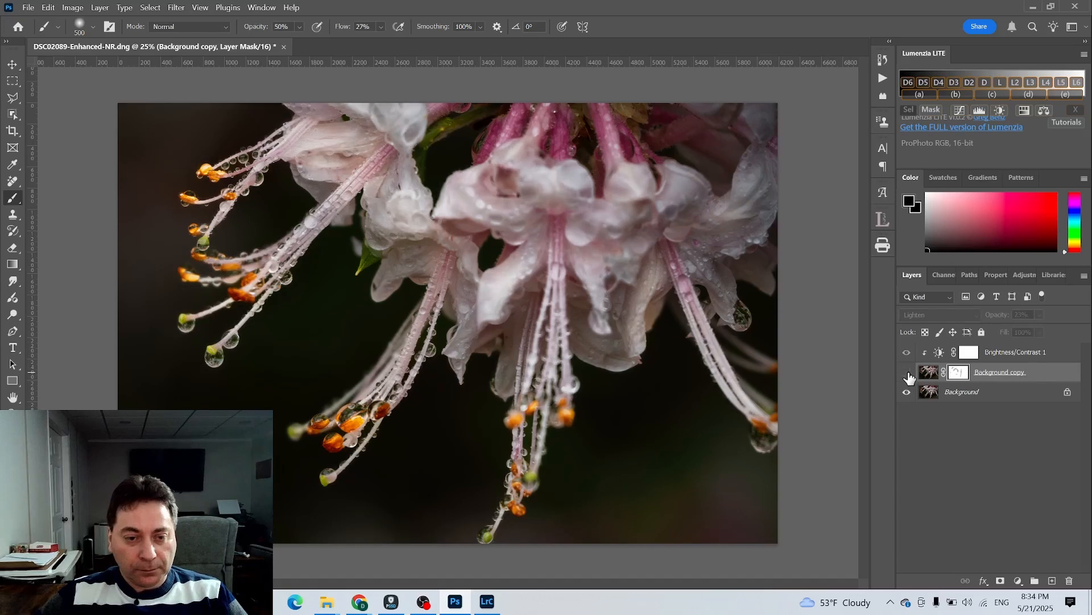
left_click(906, 373)
left_click(907, 373)
left_click(907, 374)
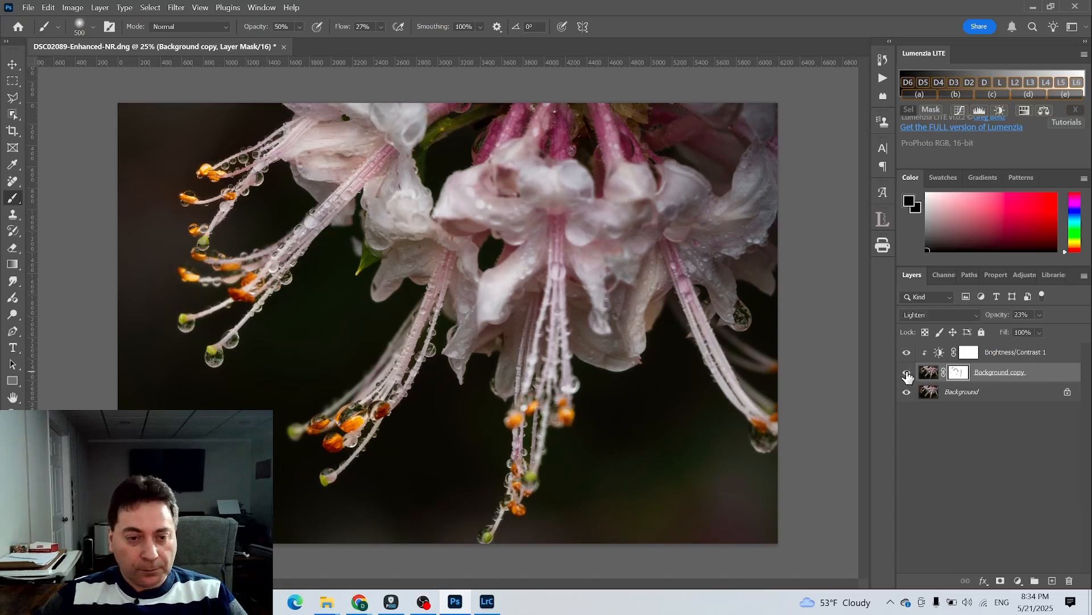
left_click(907, 374)
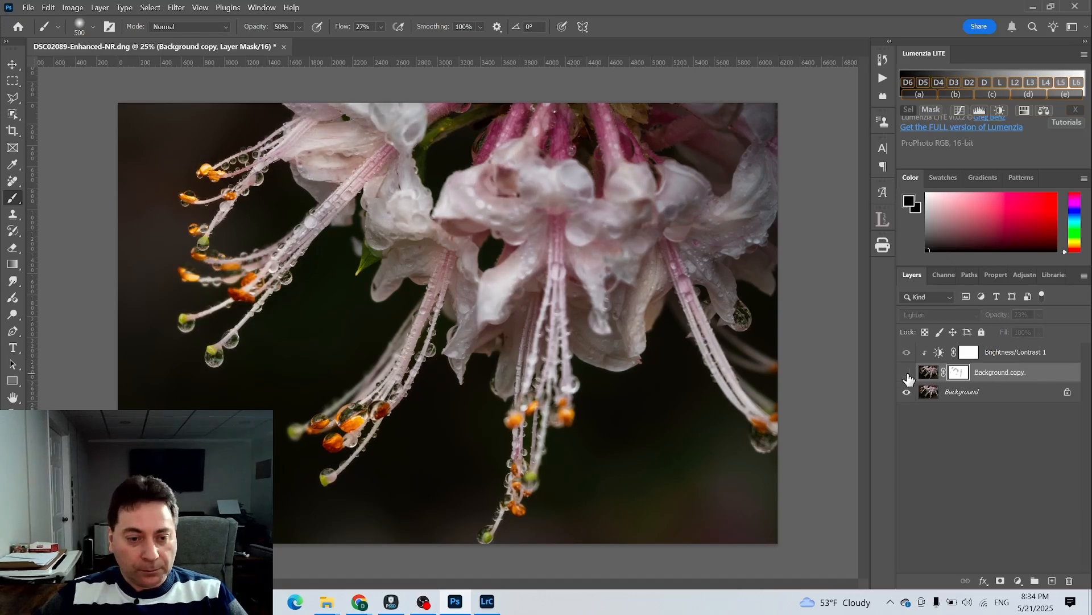
left_click(907, 374)
left_click(908, 378)
left_click(908, 378)
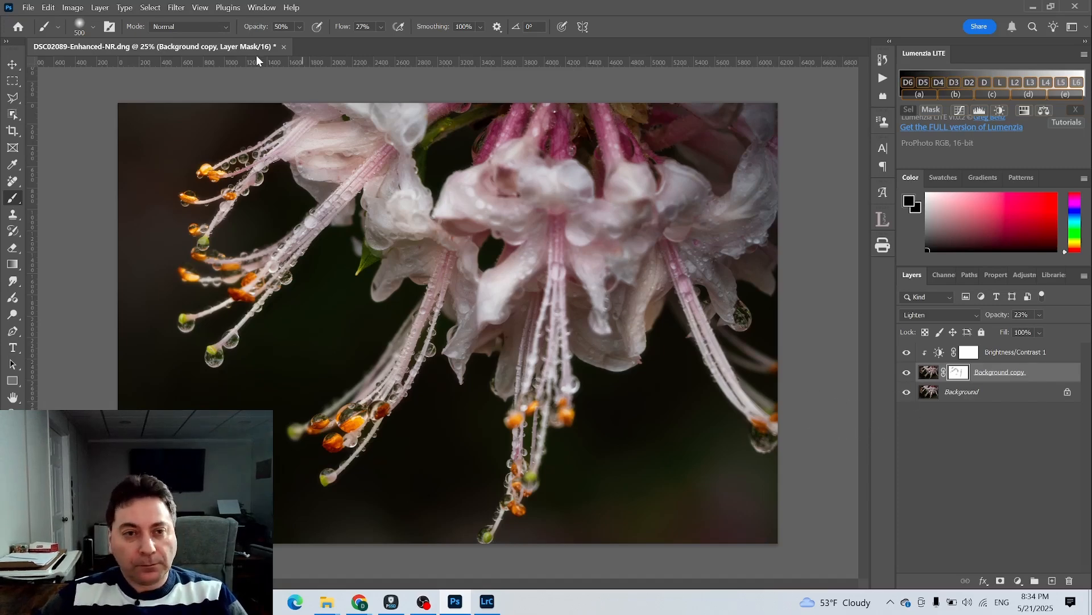
Step: Close the DSC02089-Enhanced-NR.dng document with its changes saved, and switch to Lightroom Classic
left_click(284, 47)
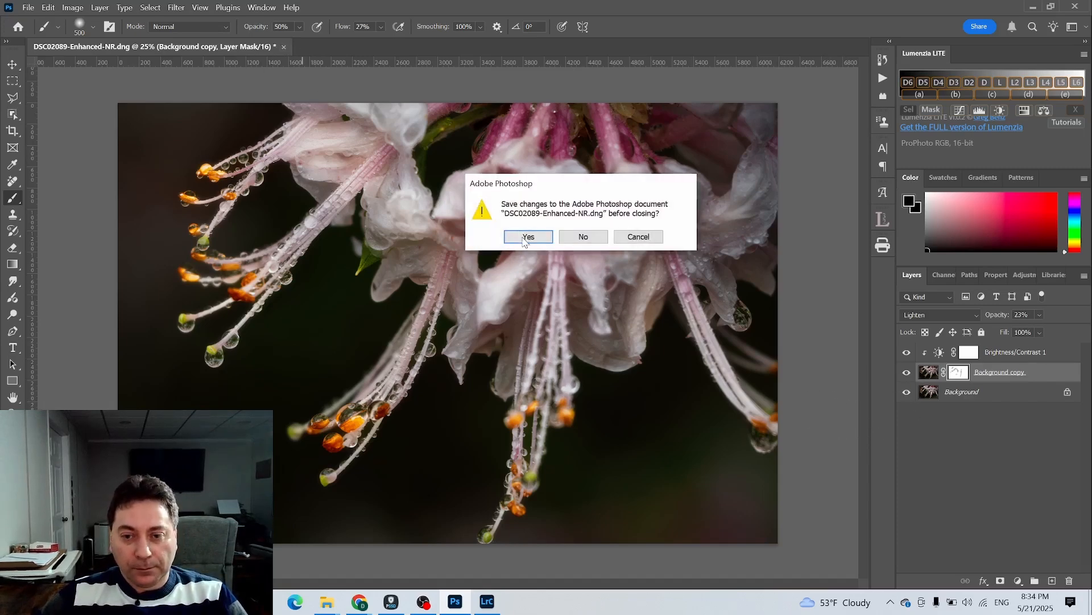
left_click(524, 238)
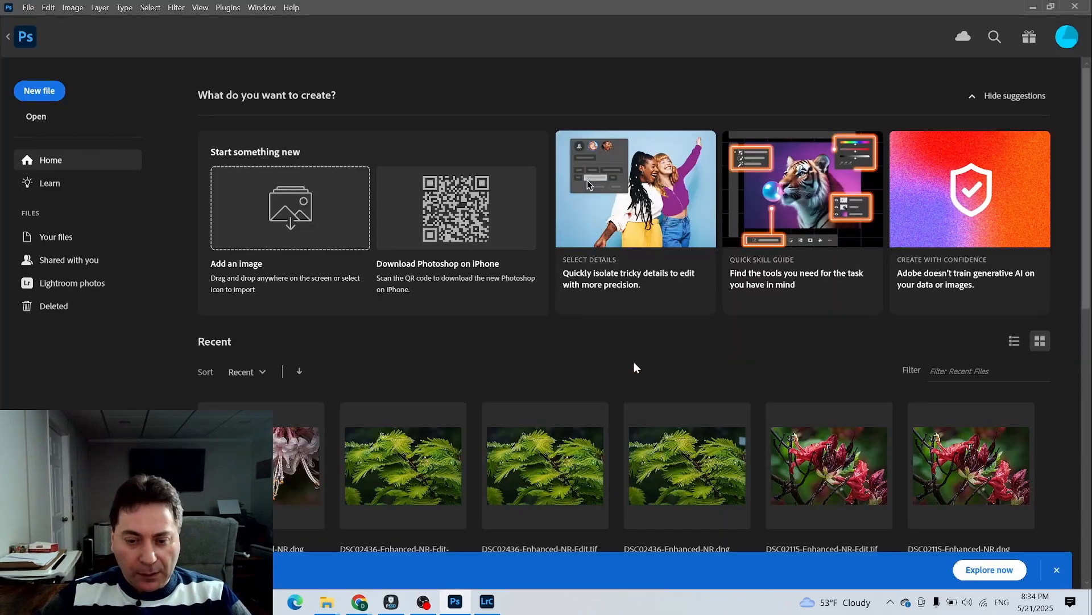
left_click(487, 602)
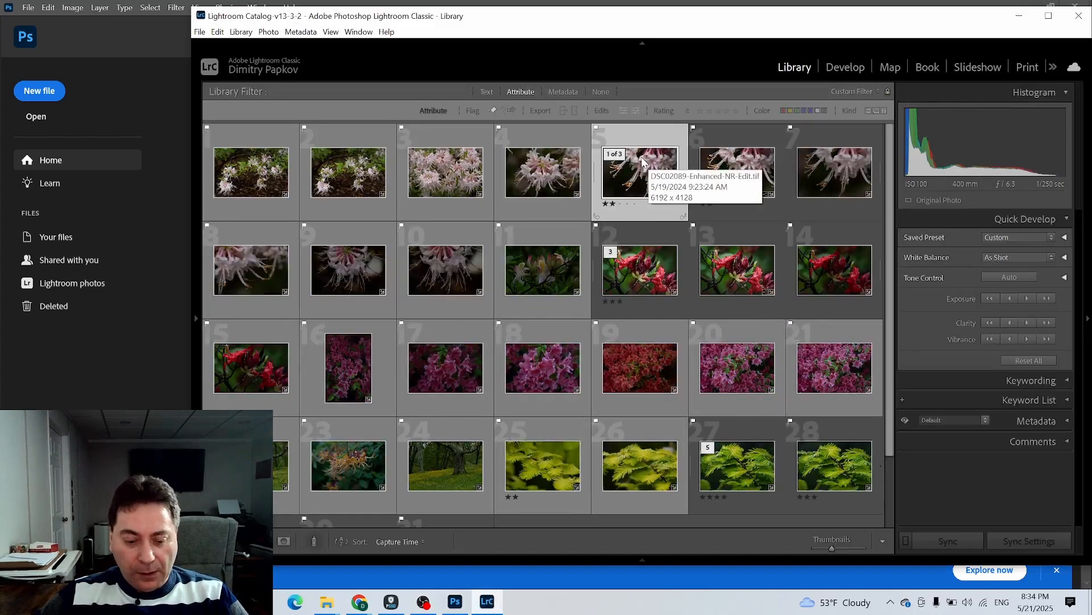
Step: Rate the edited DSC02089-Enhanced-NR-Edit.tif 4 stars and create a virtual copy of it
key("4")
right_click(641, 178)
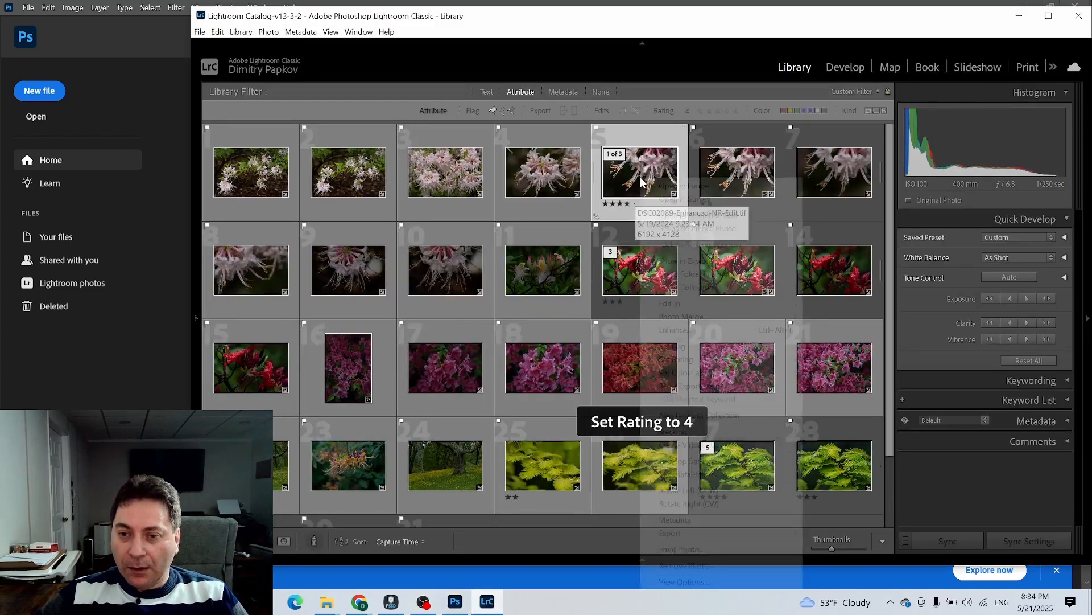
left_click(711, 450)
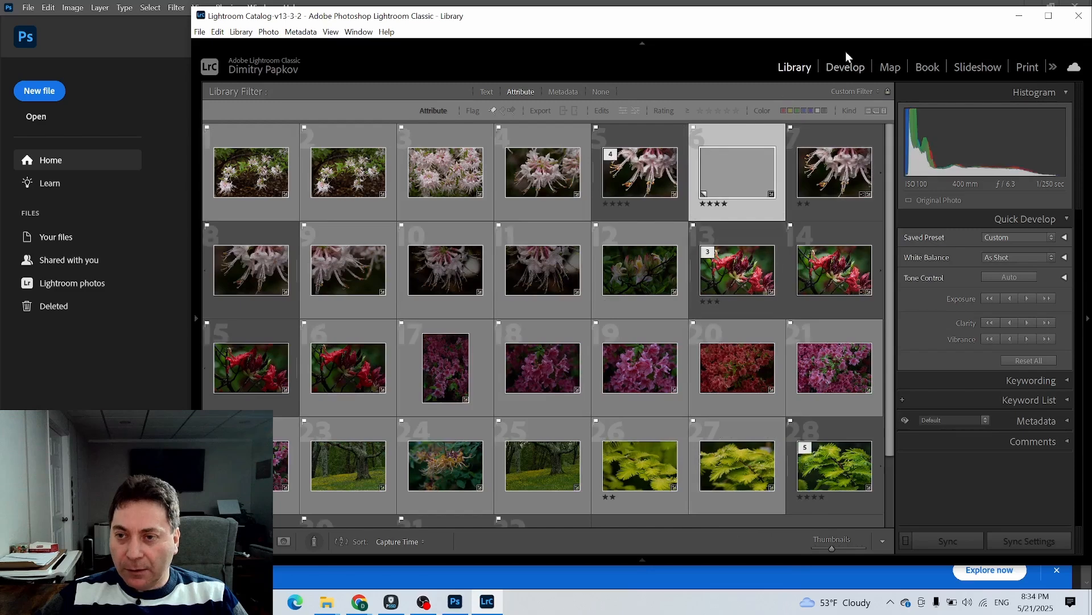
Step: Open the virtual copy in the Develop module, fit the photo to the view and start the Crop tool
left_click(846, 68)
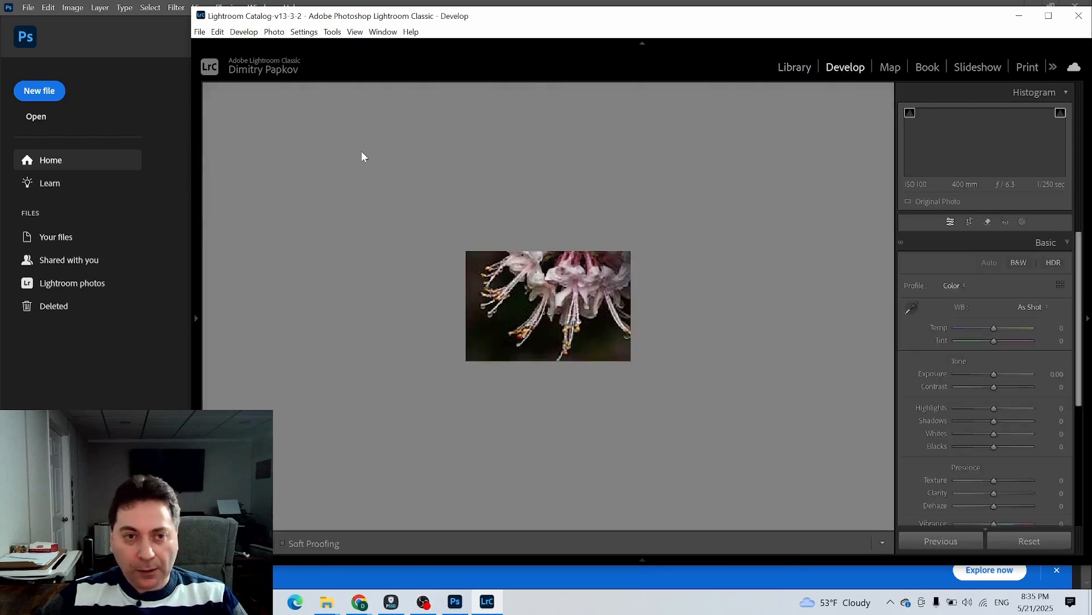
left_click(196, 323)
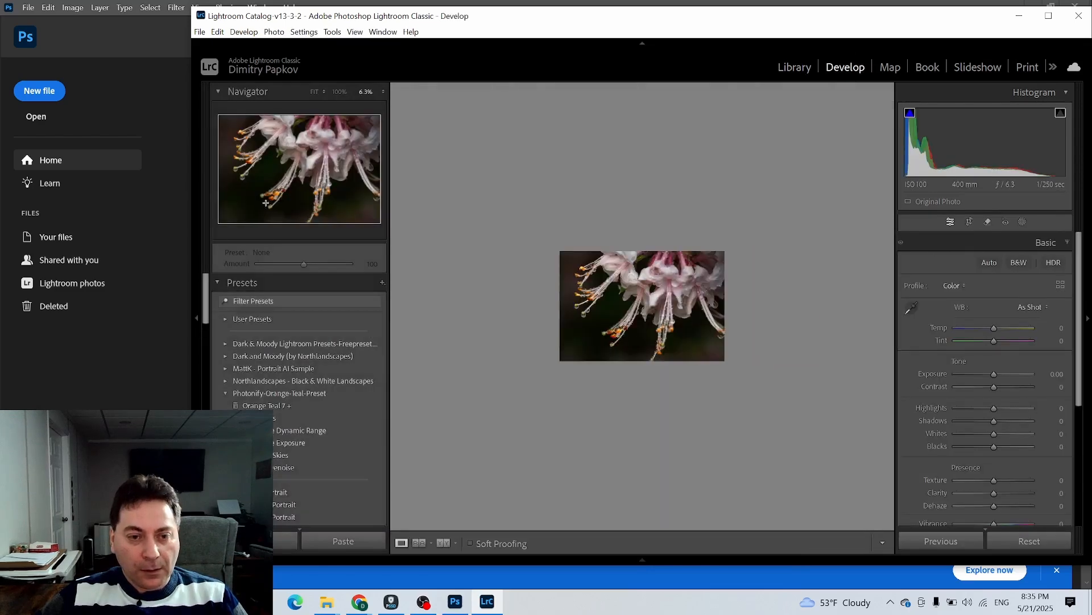
left_click(319, 92)
left_click(969, 223)
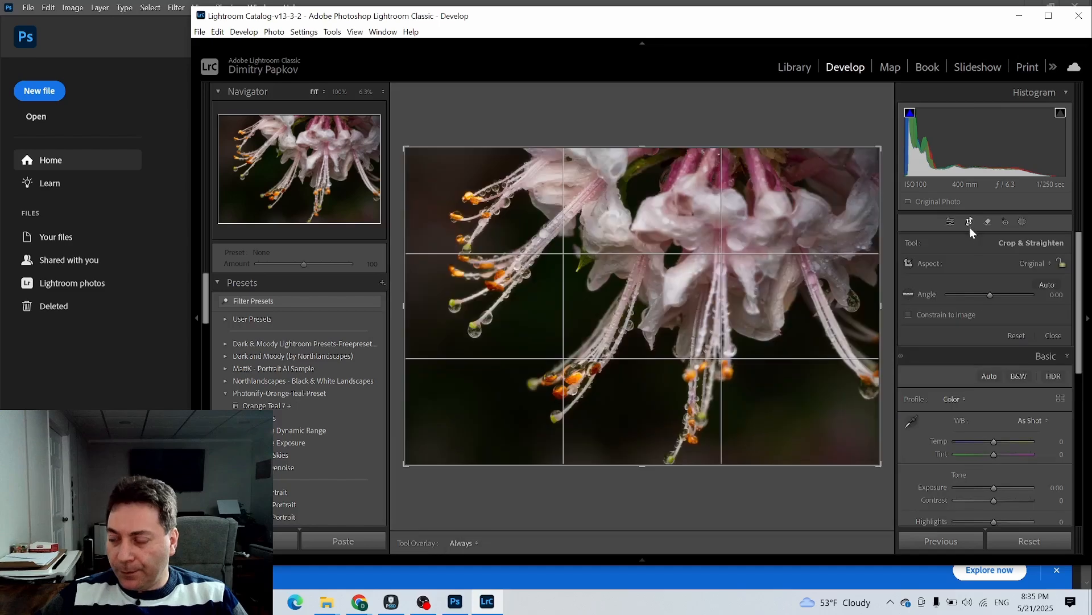
Step: Try the 1 x 1 and 11 x 14 crop aspect ratios, and set the aspect back to As Shot
left_click(1039, 263)
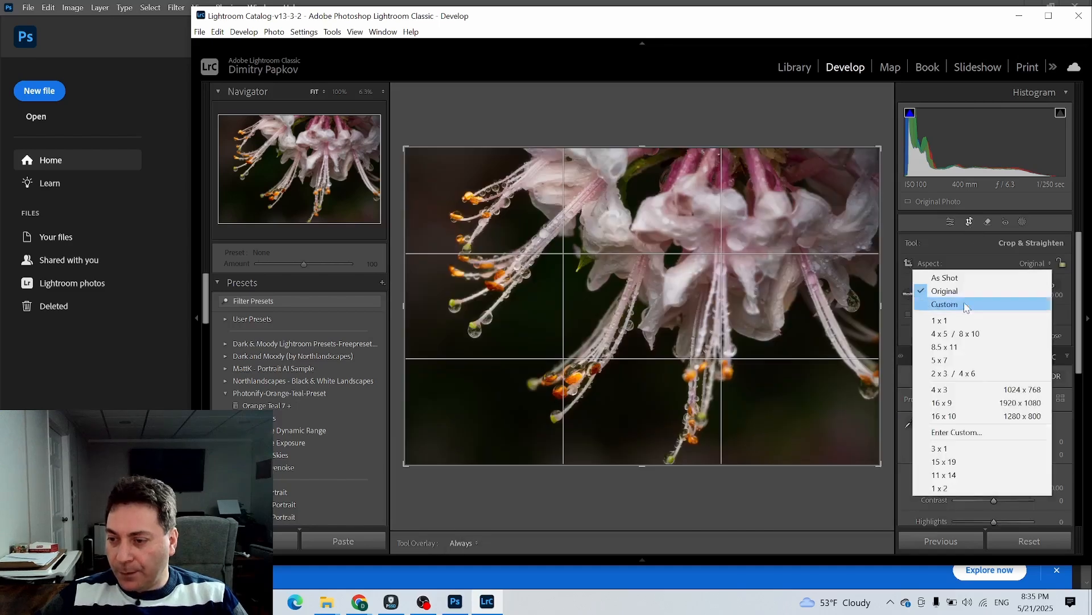
left_click(926, 328)
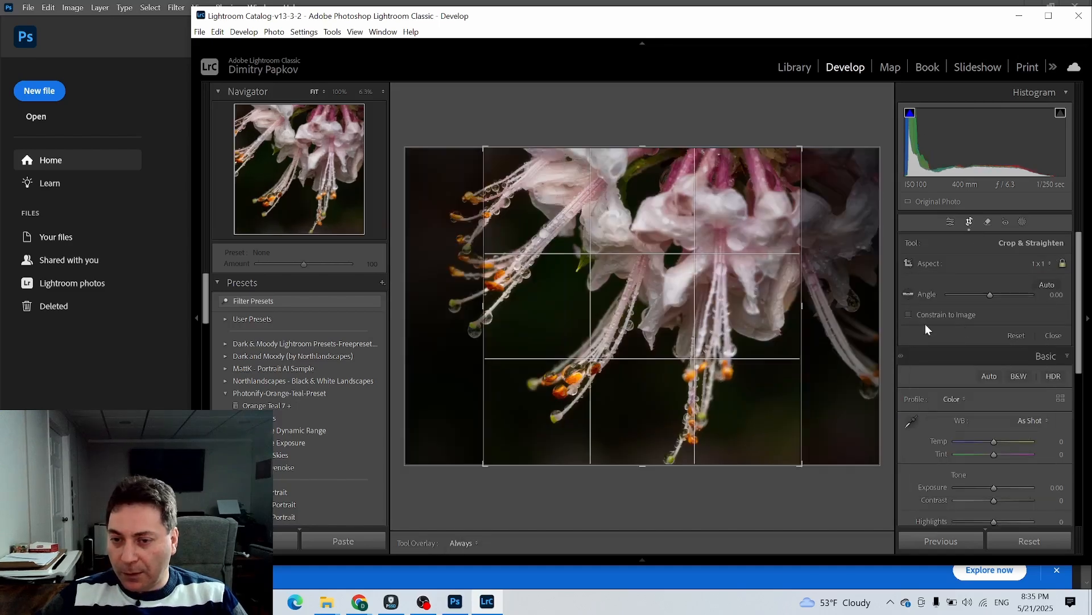
left_click(1039, 264)
left_click(943, 475)
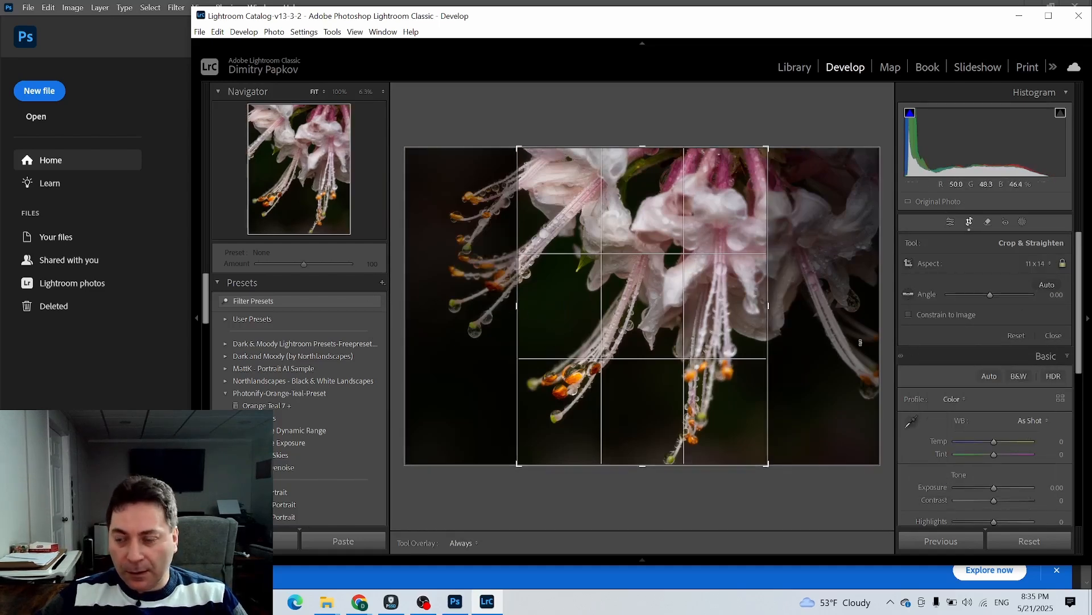
left_click(1039, 263)
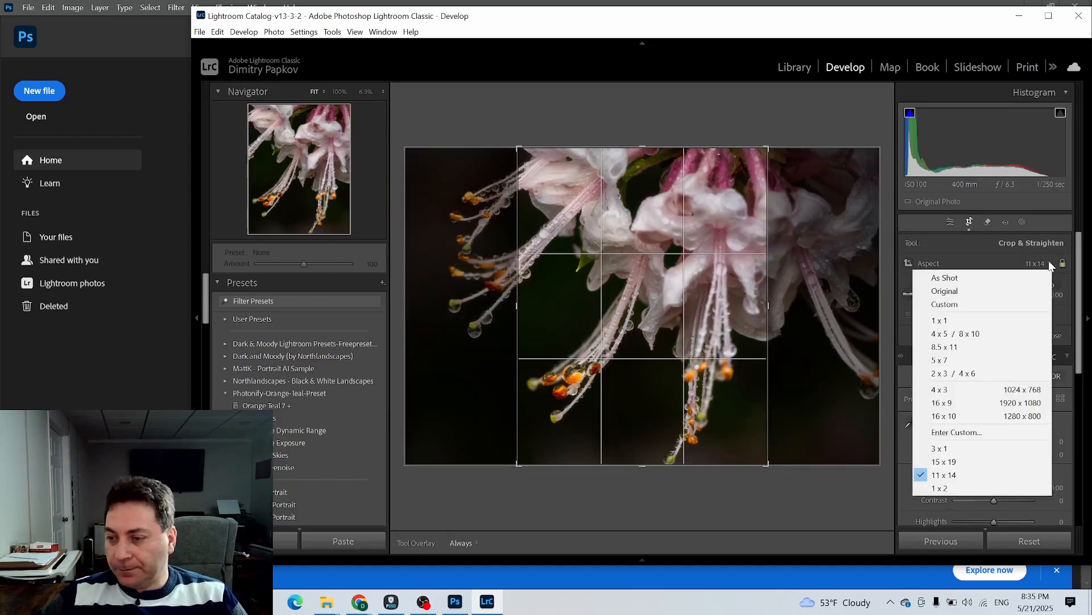
left_click(956, 277)
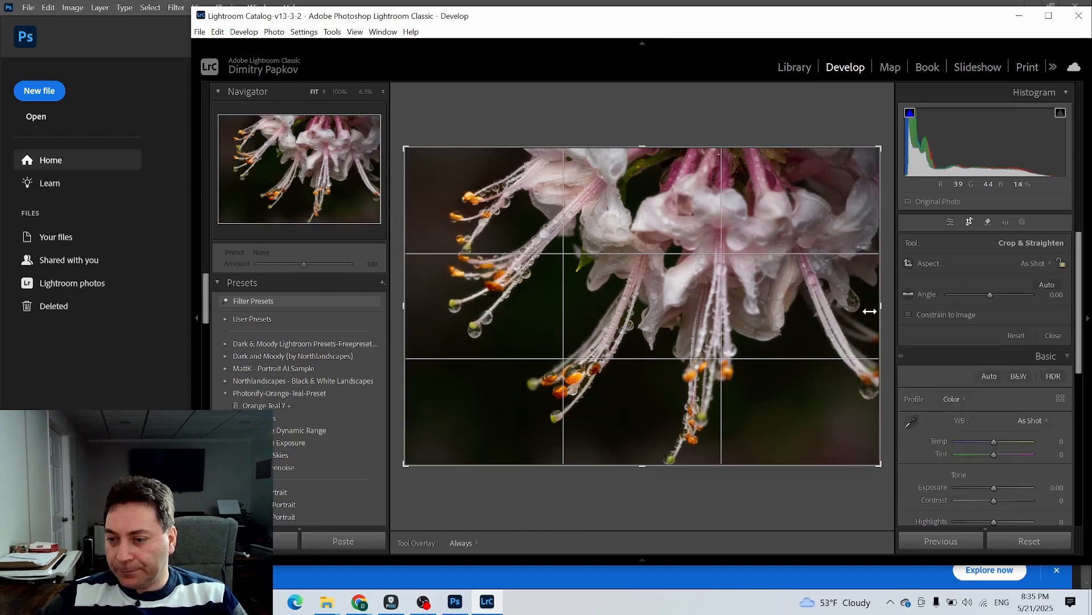
Step: Crop the virtual copy to a landscape 11 x 14 ratio at full image height, trimming both sides around the flowers, and apply the crop
left_click_drag(880, 308, 837, 310)
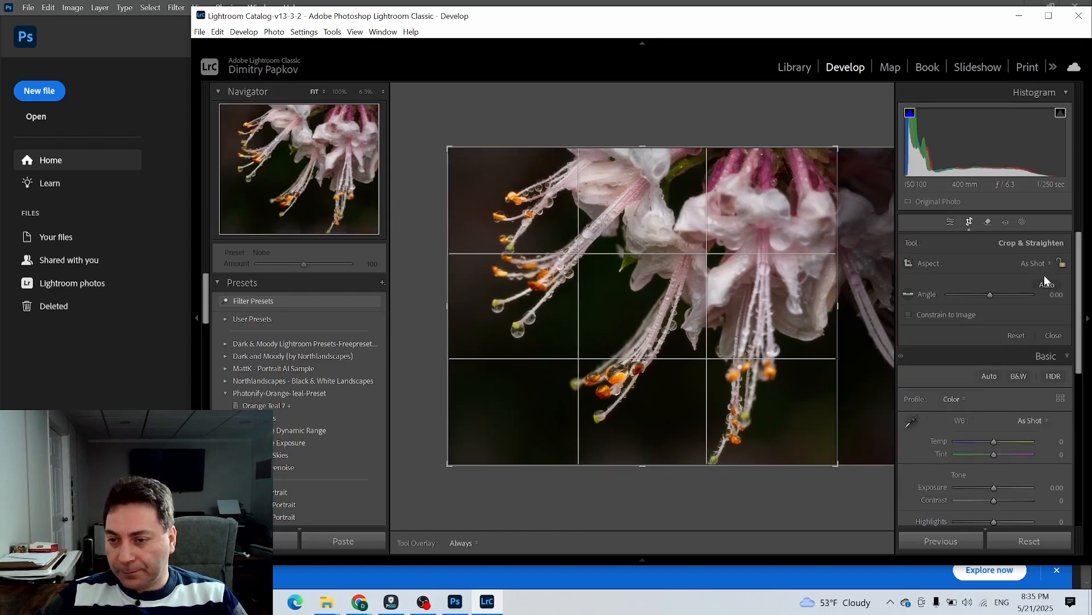
left_click(1046, 263)
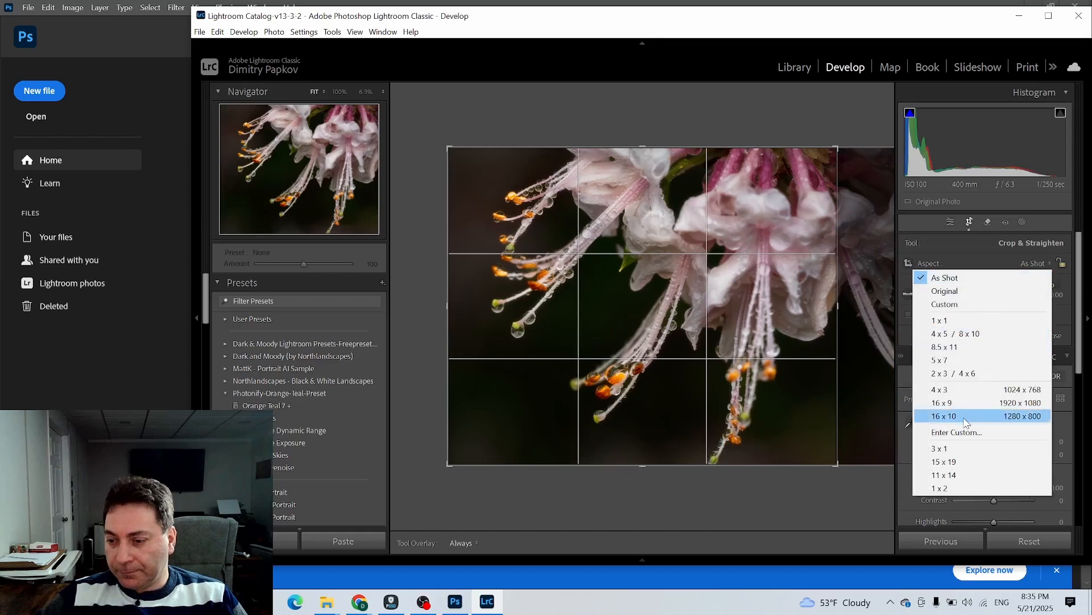
left_click(944, 476)
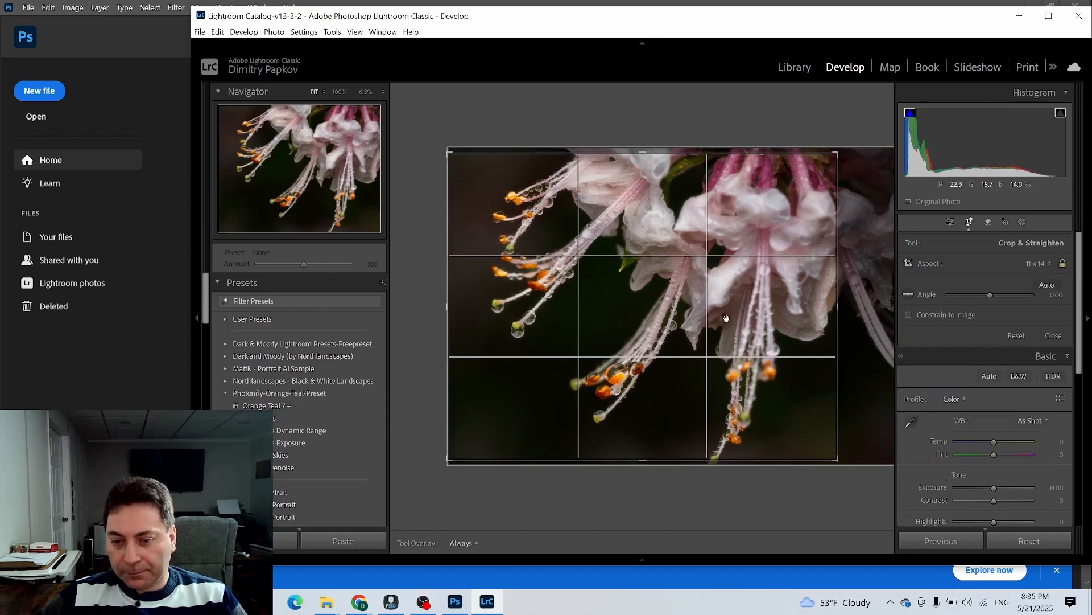
left_click_drag(838, 460, 845, 464)
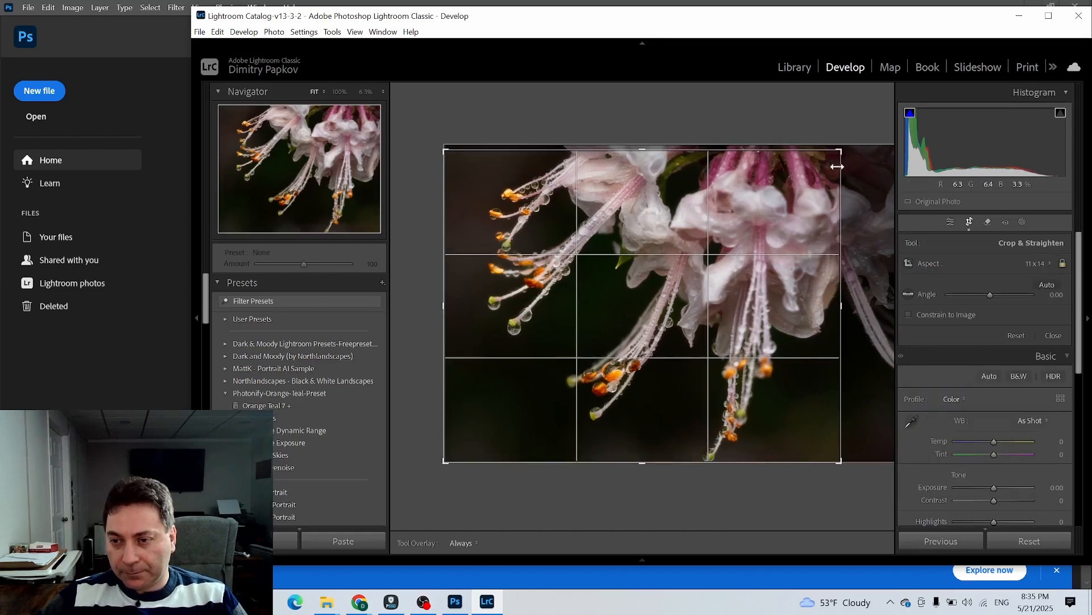
left_click_drag(839, 151, 844, 147)
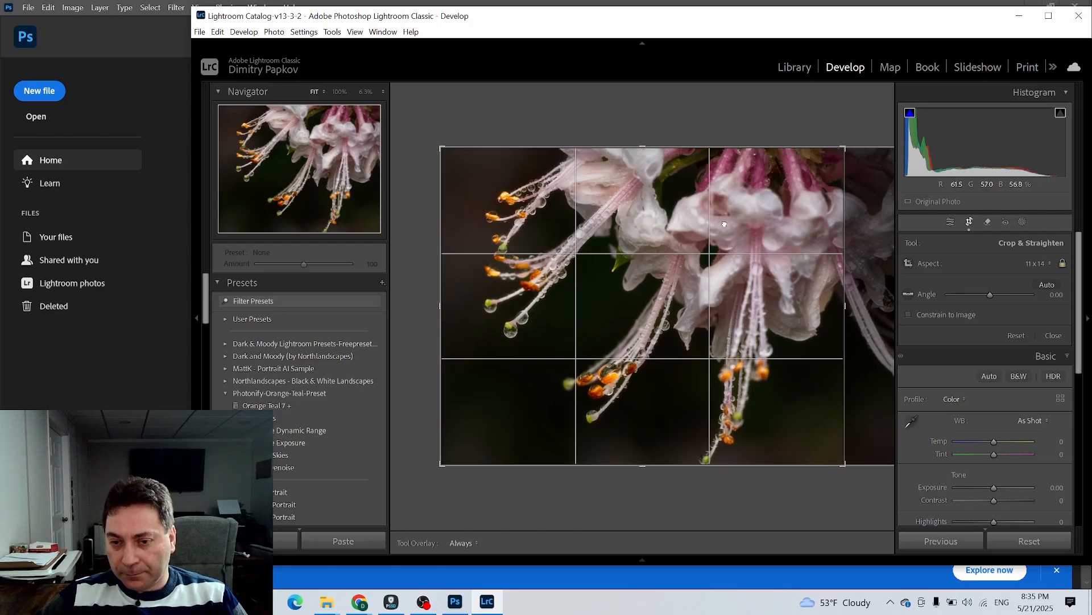
mouse_move(724, 224)
left_mouse_down()
mouse_move(701, 223)
mouse_move(722, 225)
left_mouse_up()
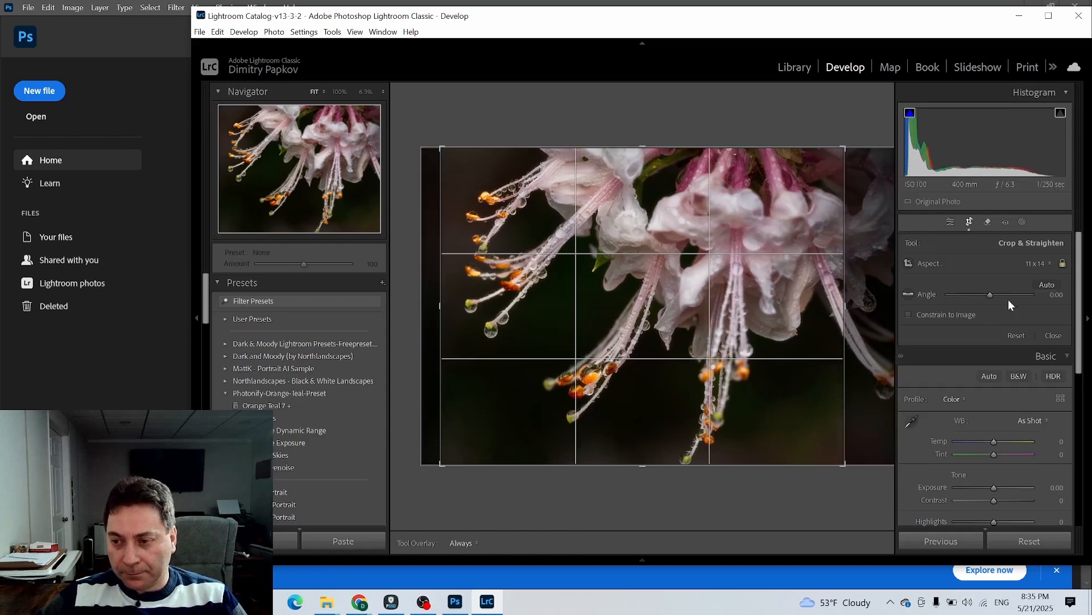
left_click(967, 222)
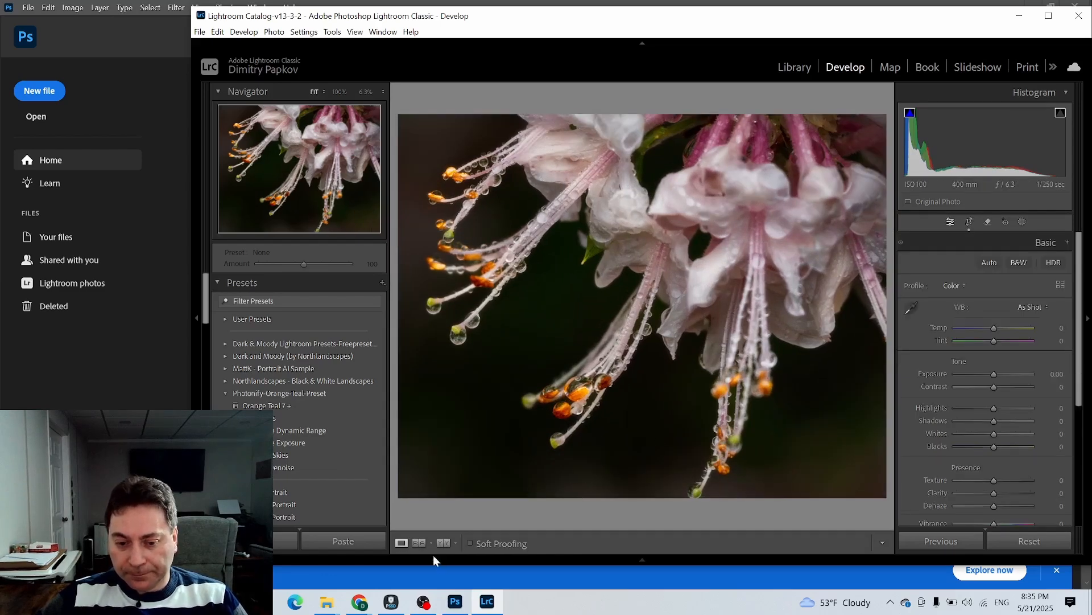
Step: Compare the uncropped edit and its cropped virtual copy side by side in the Library's Survey view, and return to the grid
left_click(795, 69)
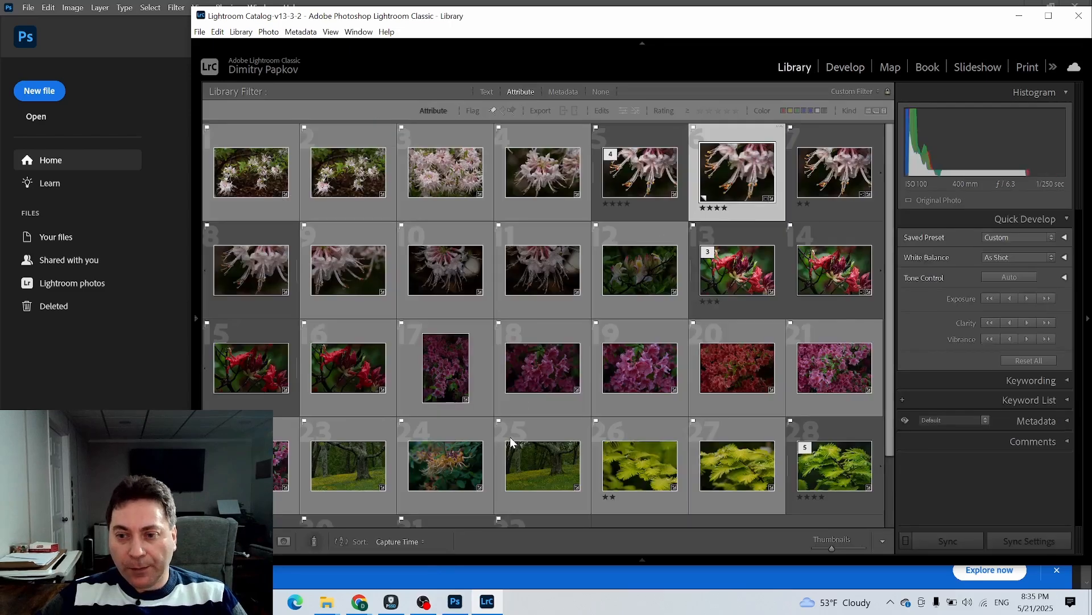
left_click(637, 178, "ctrl")
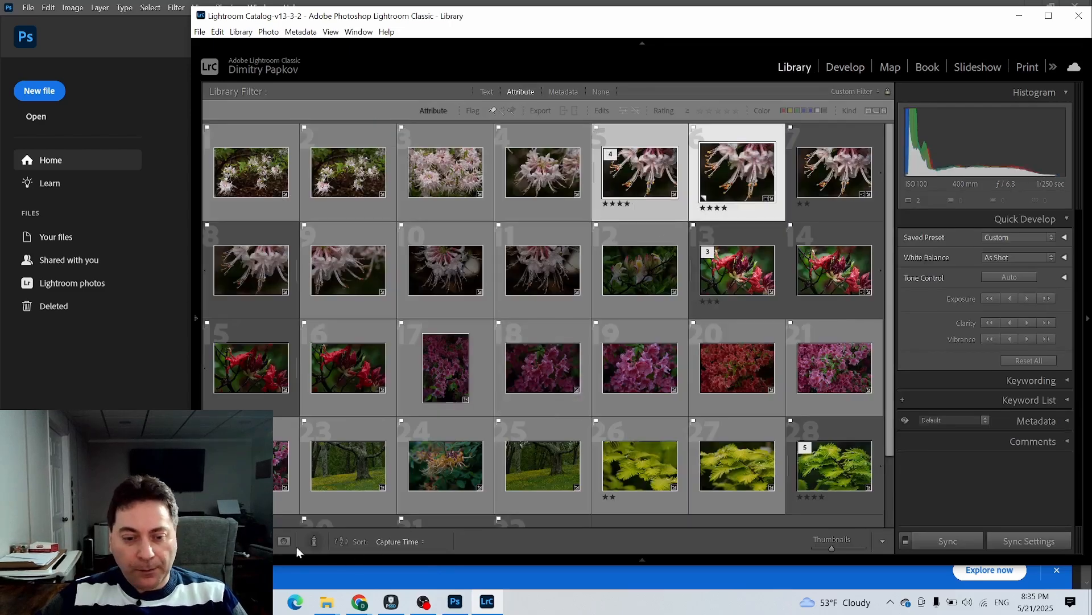
key("n")
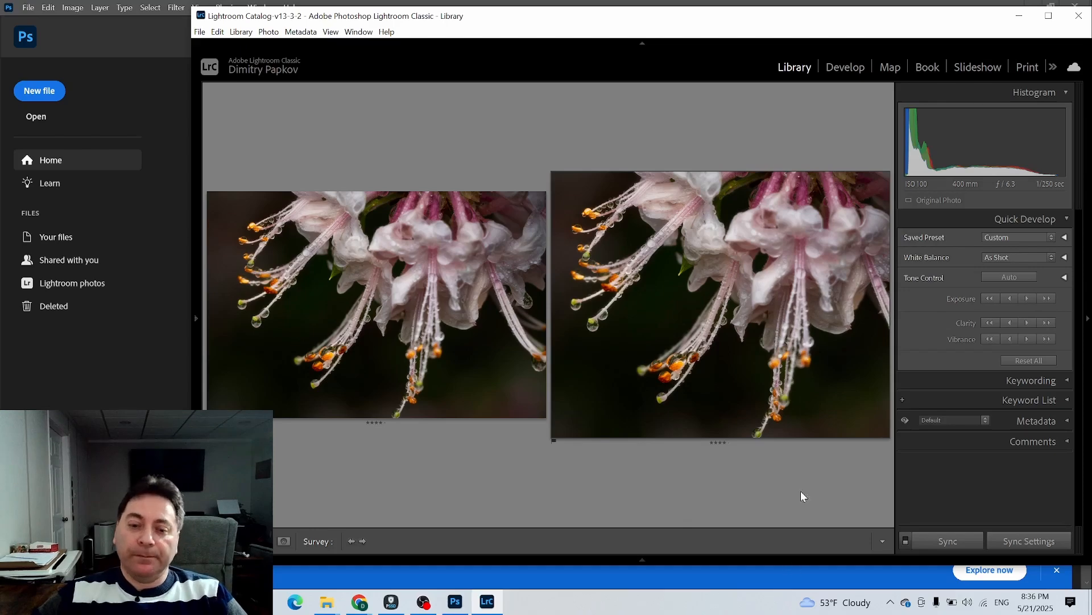
key("g")
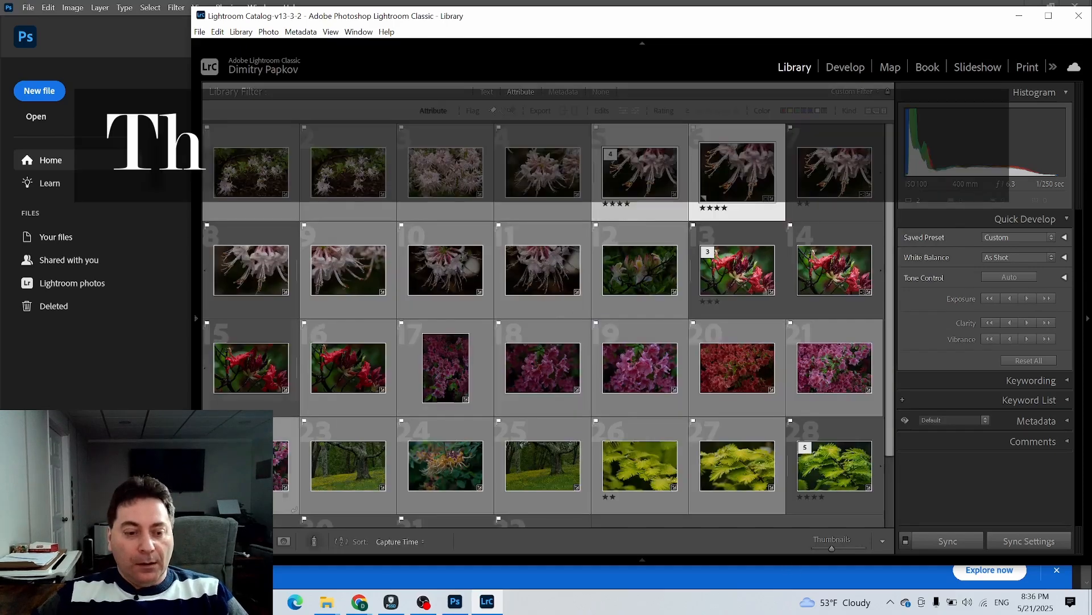
Step: Switch to the YouTube Studio live stream page in Chrome
left_click(343, 555)
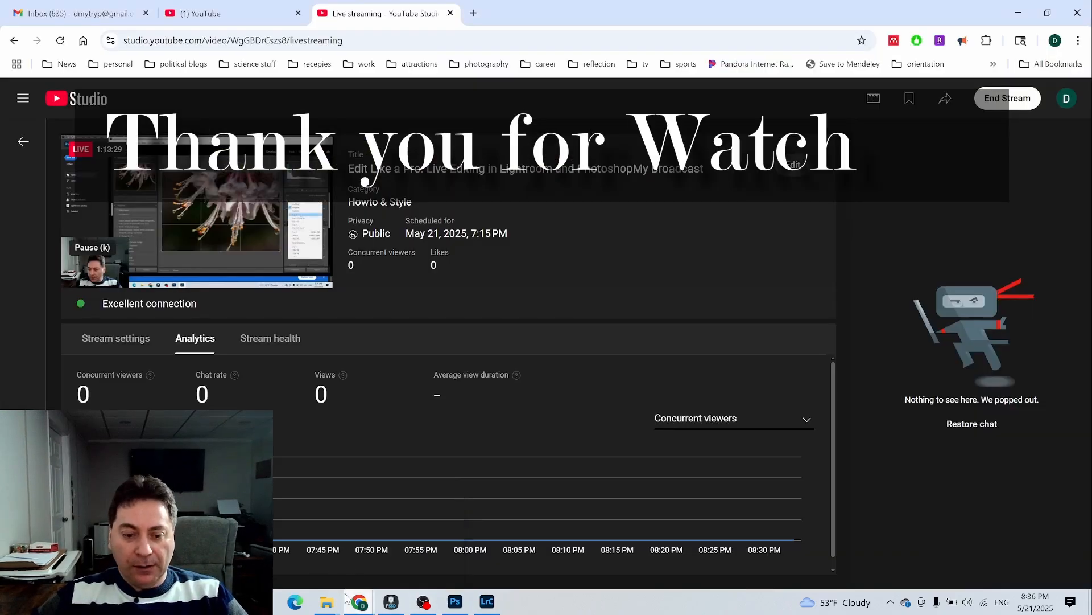